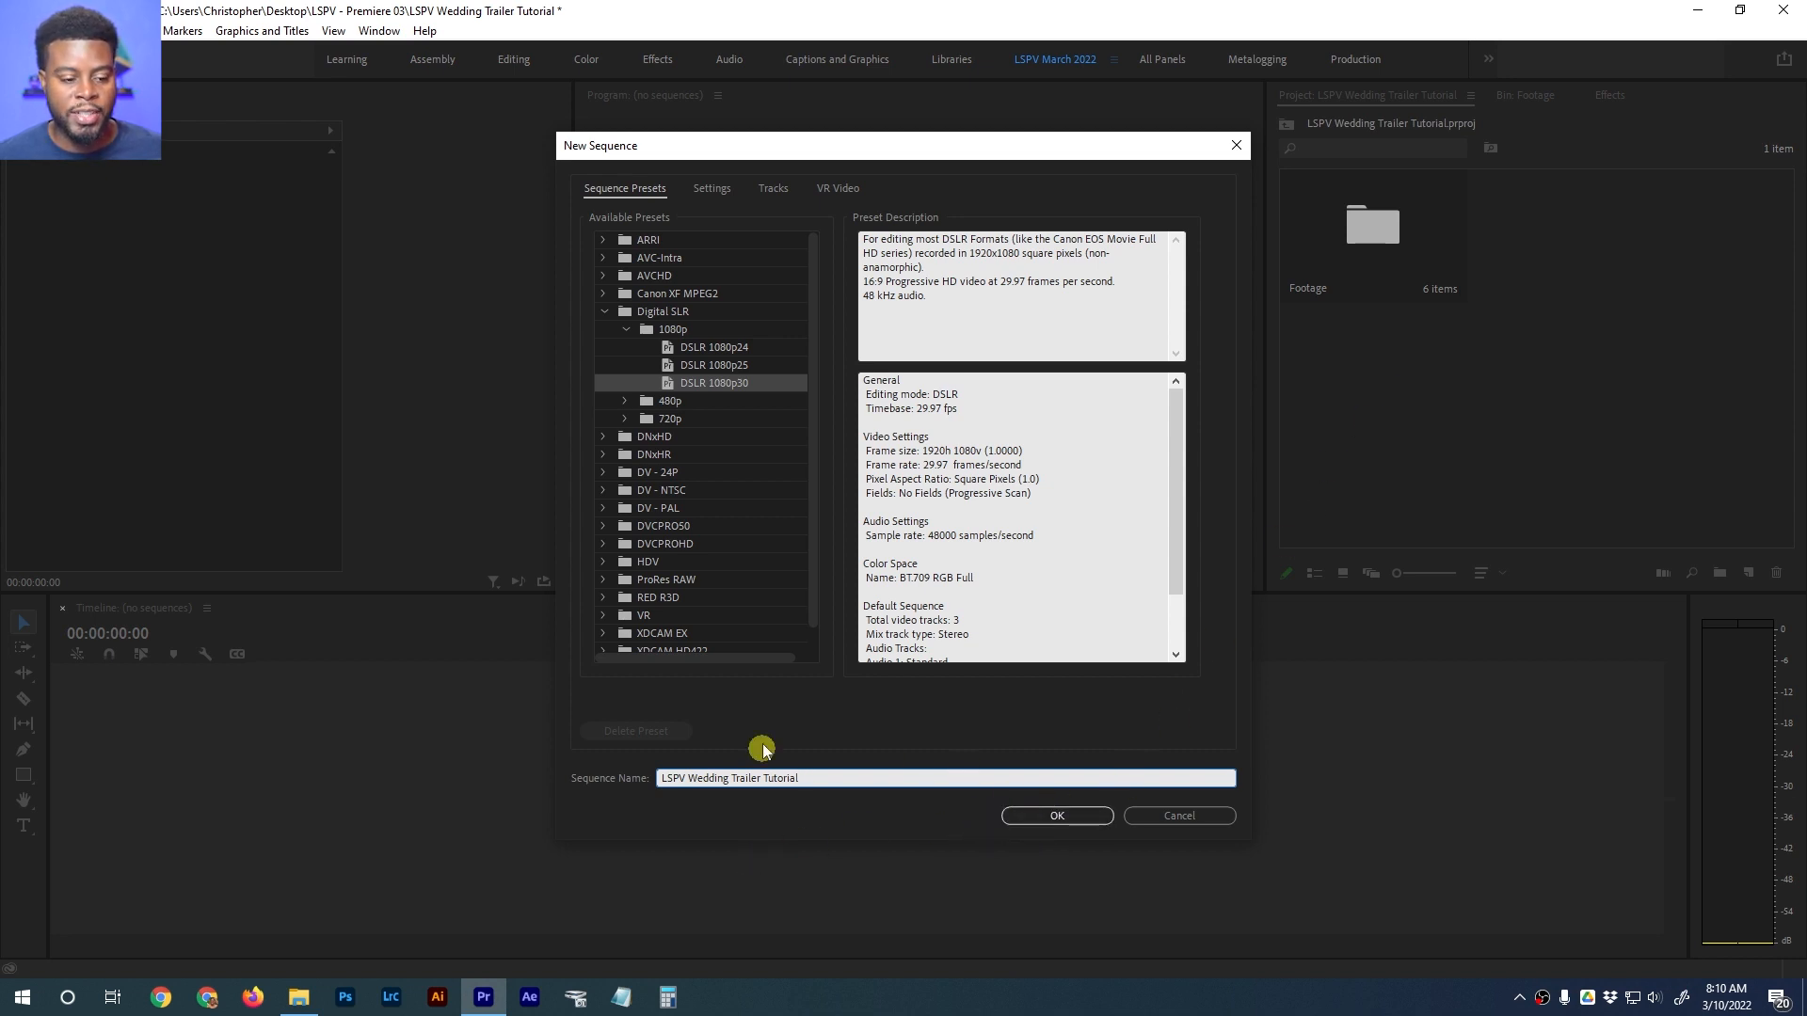
# Compare the settings of the DSLR 1080p24, 1080p25 and 1080p30 sequence presets
pyautogui.click(733, 367)
pyautogui.click(734, 350)
pyautogui.click(750, 367)
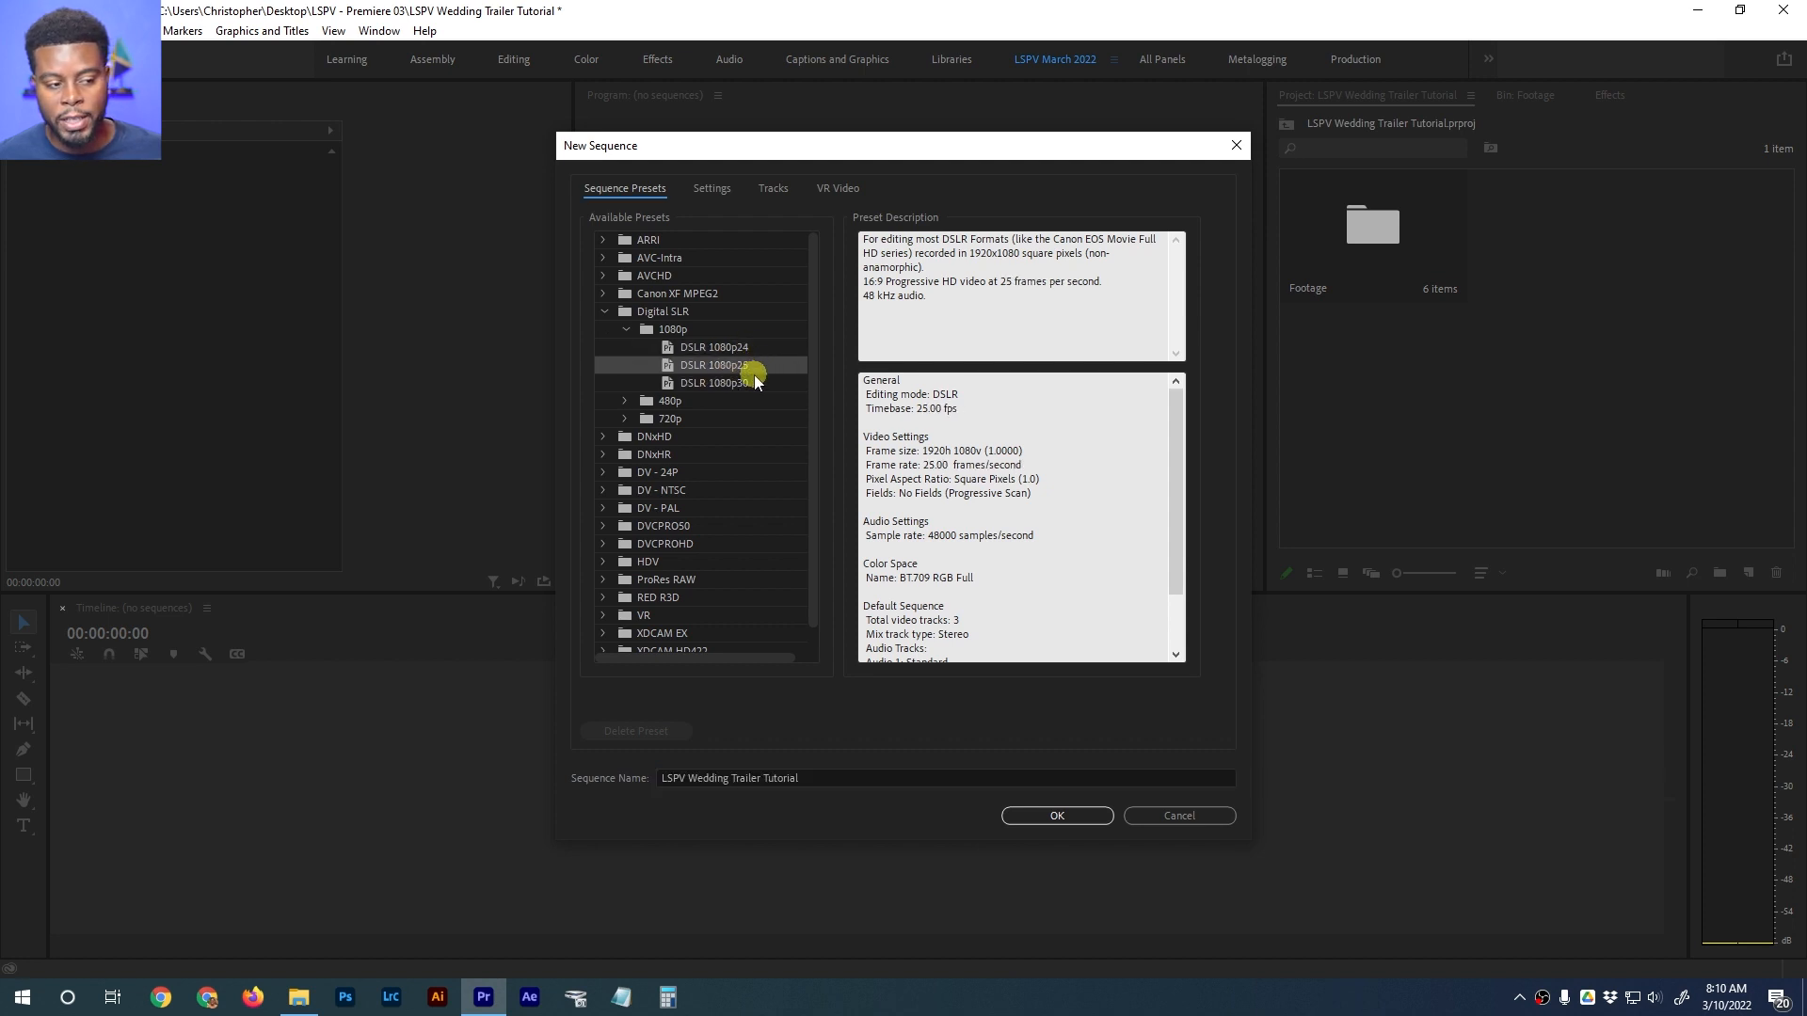
pyautogui.click(754, 378)
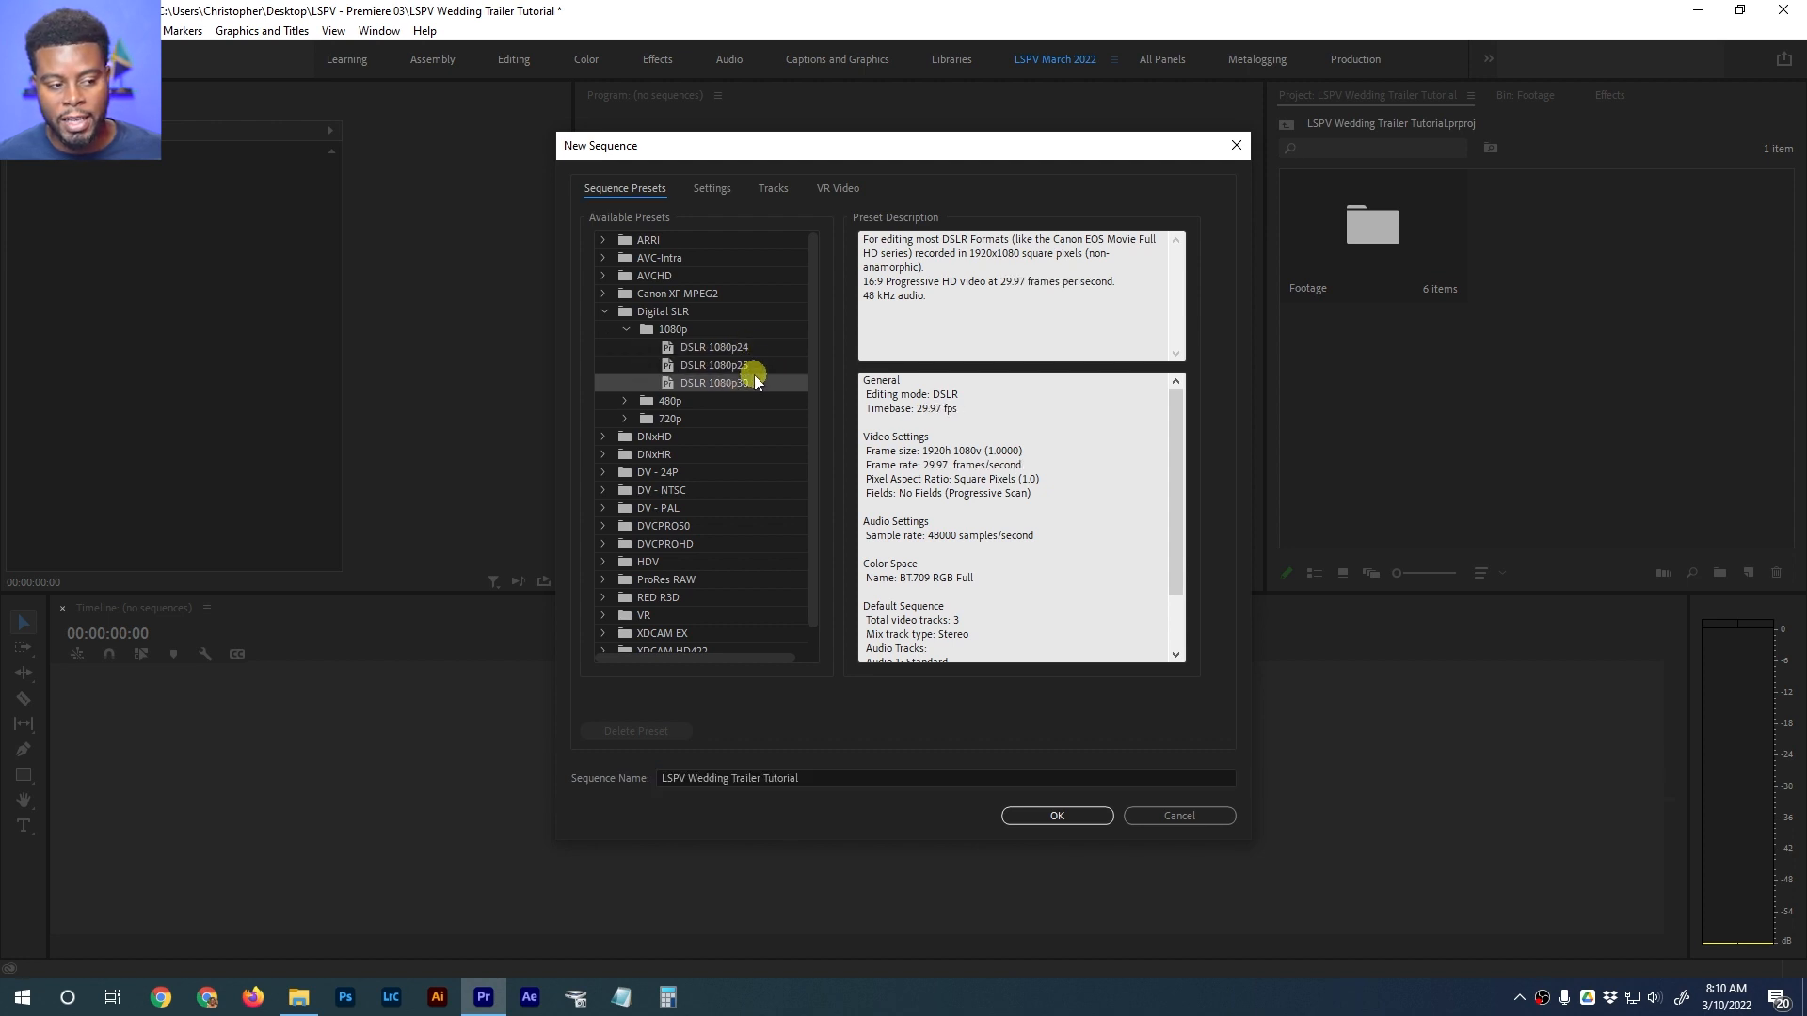
pyautogui.click(691, 312)
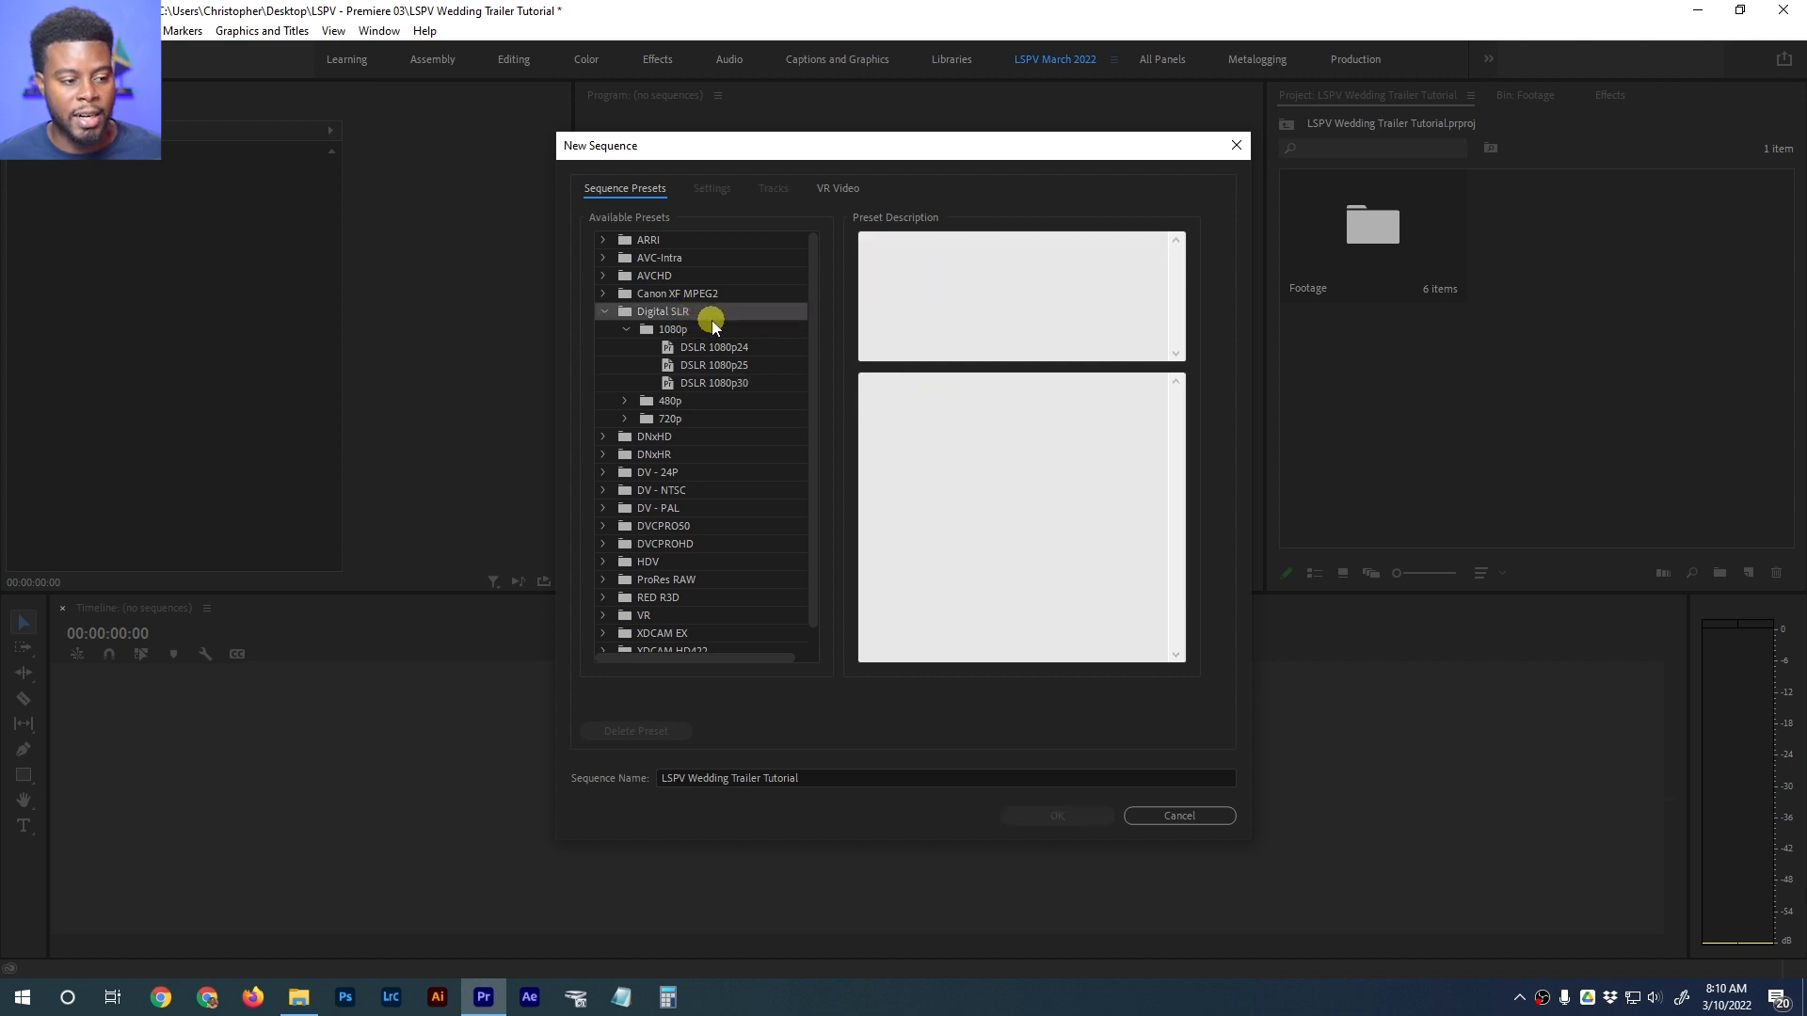
pyautogui.click(690, 330)
pyautogui.click(722, 382)
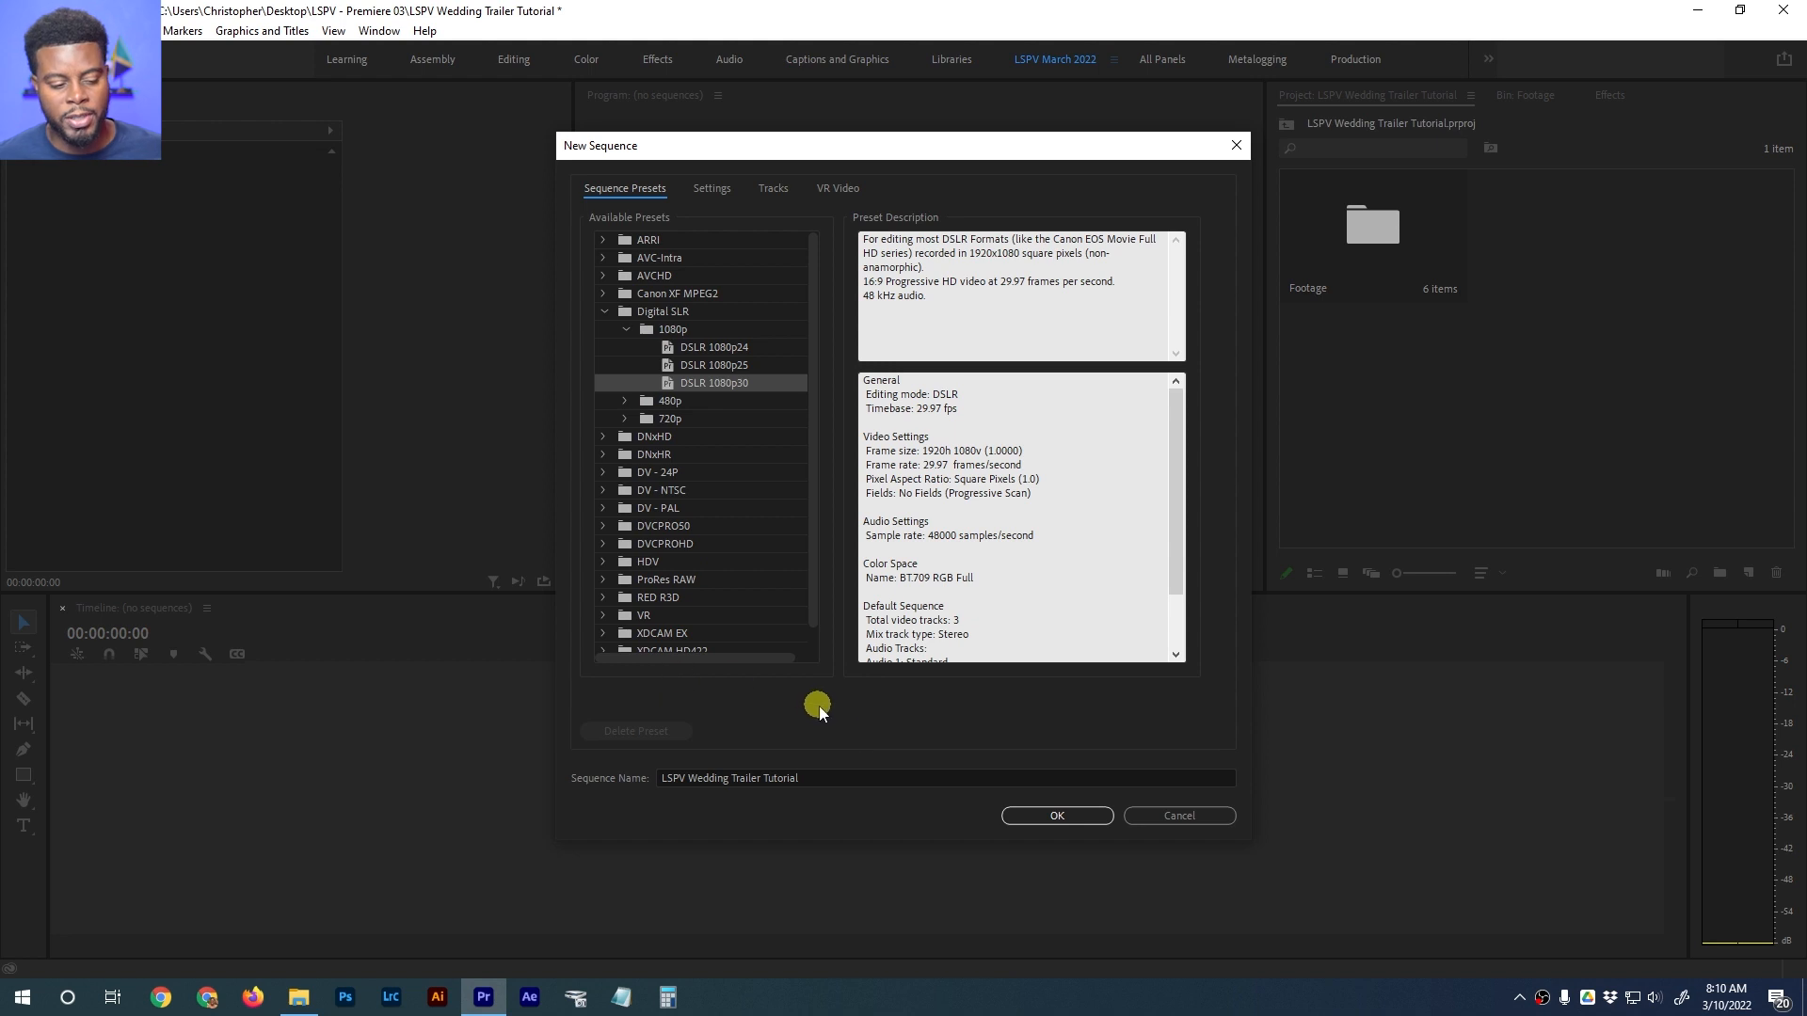
pyautogui.click(749, 348)
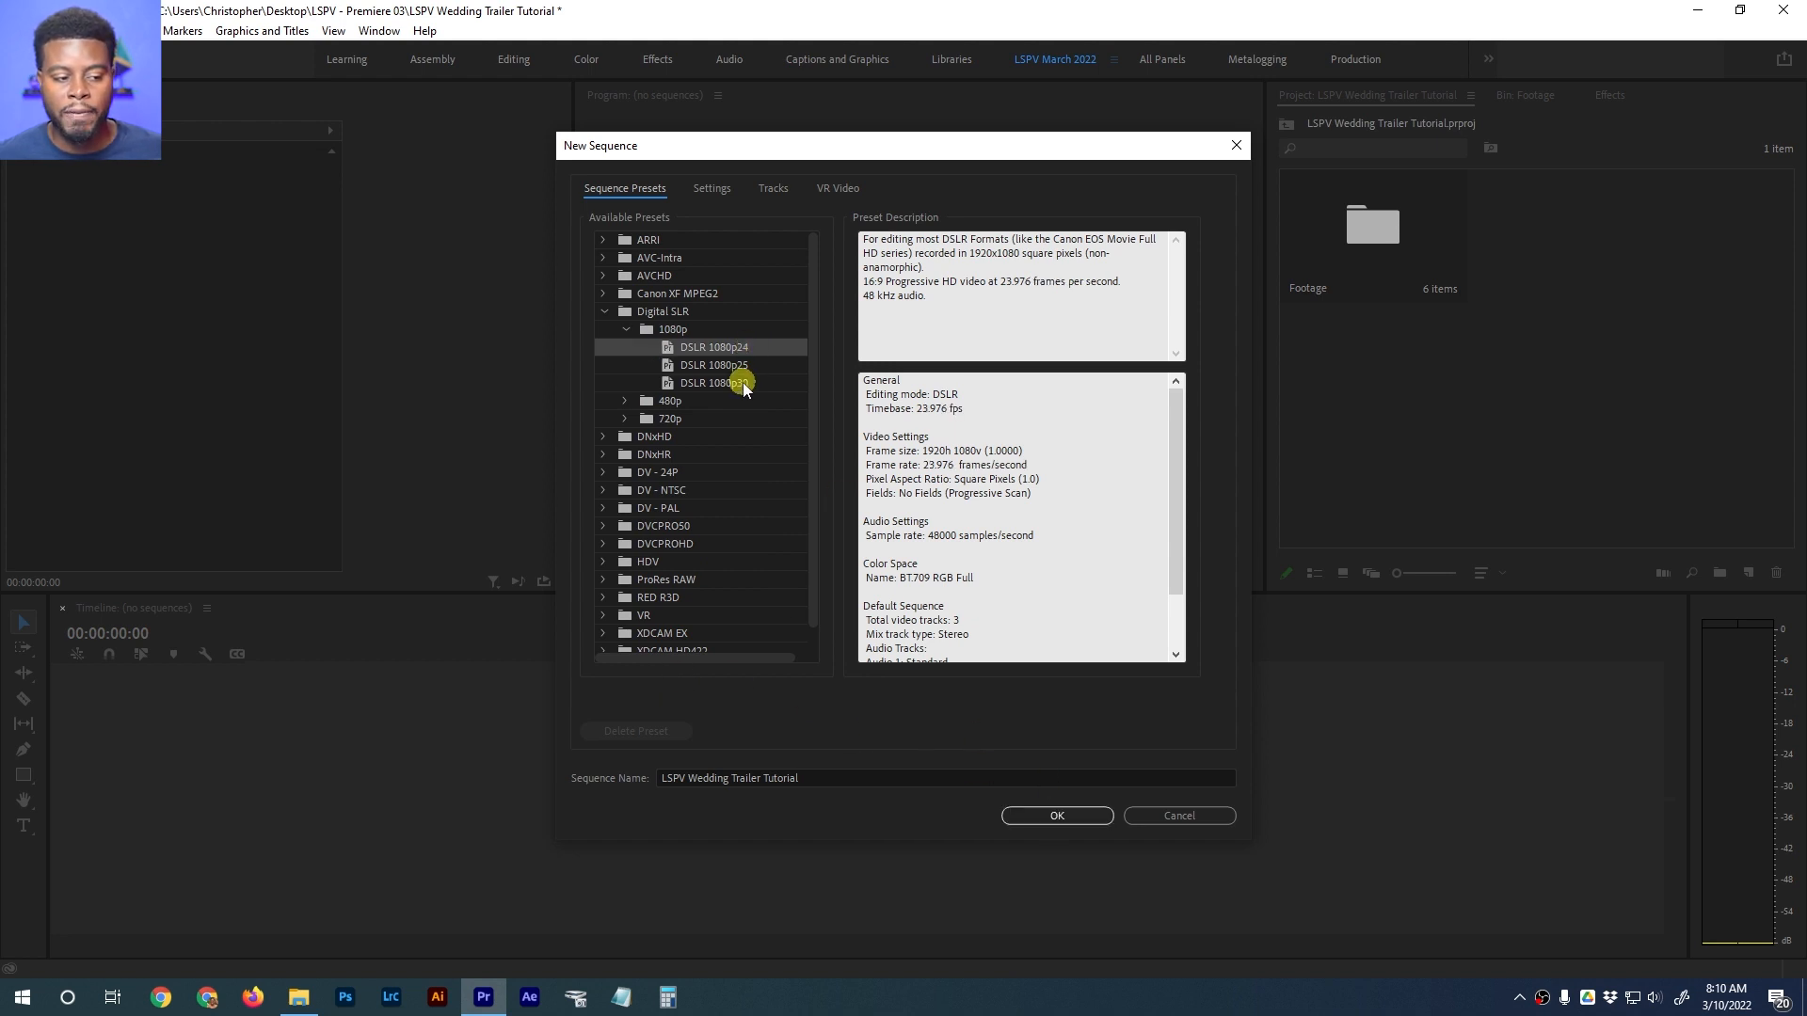
pyautogui.click(742, 382)
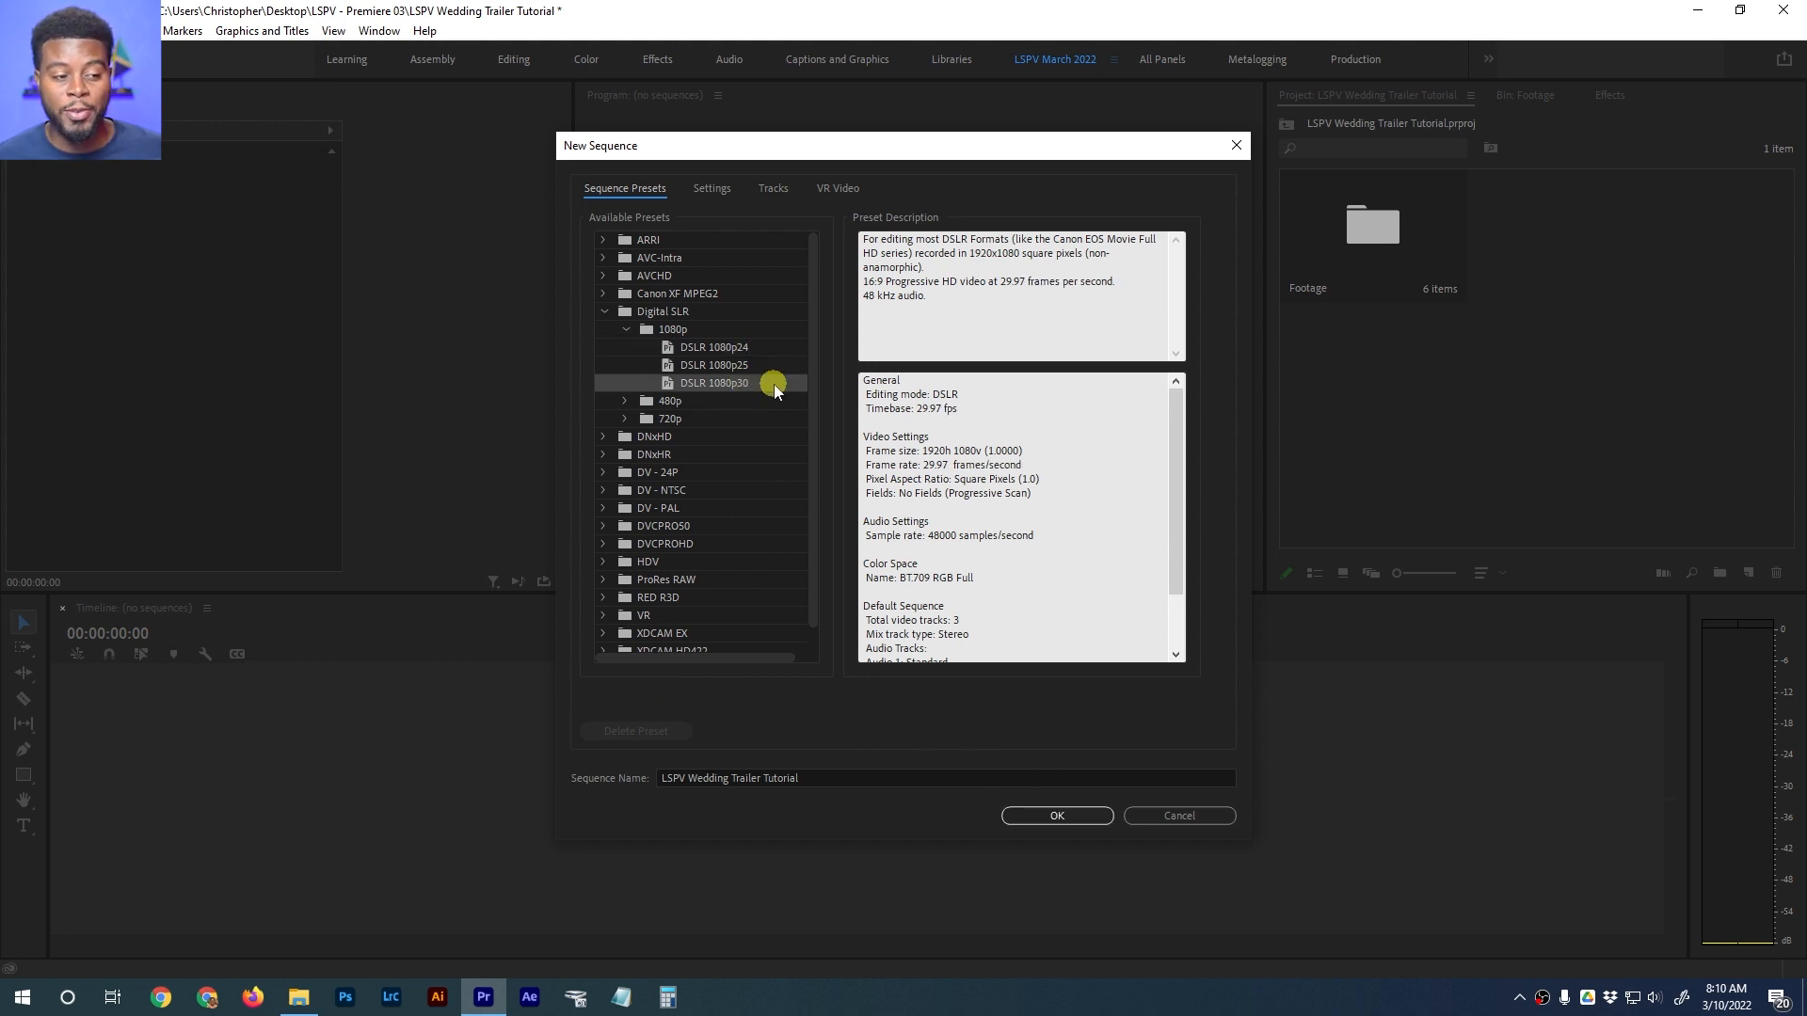
# Create the LSPV Wedding Trailer Tutorial sequence from the DSLR 1080p24 preset
pyautogui.click(760, 346)
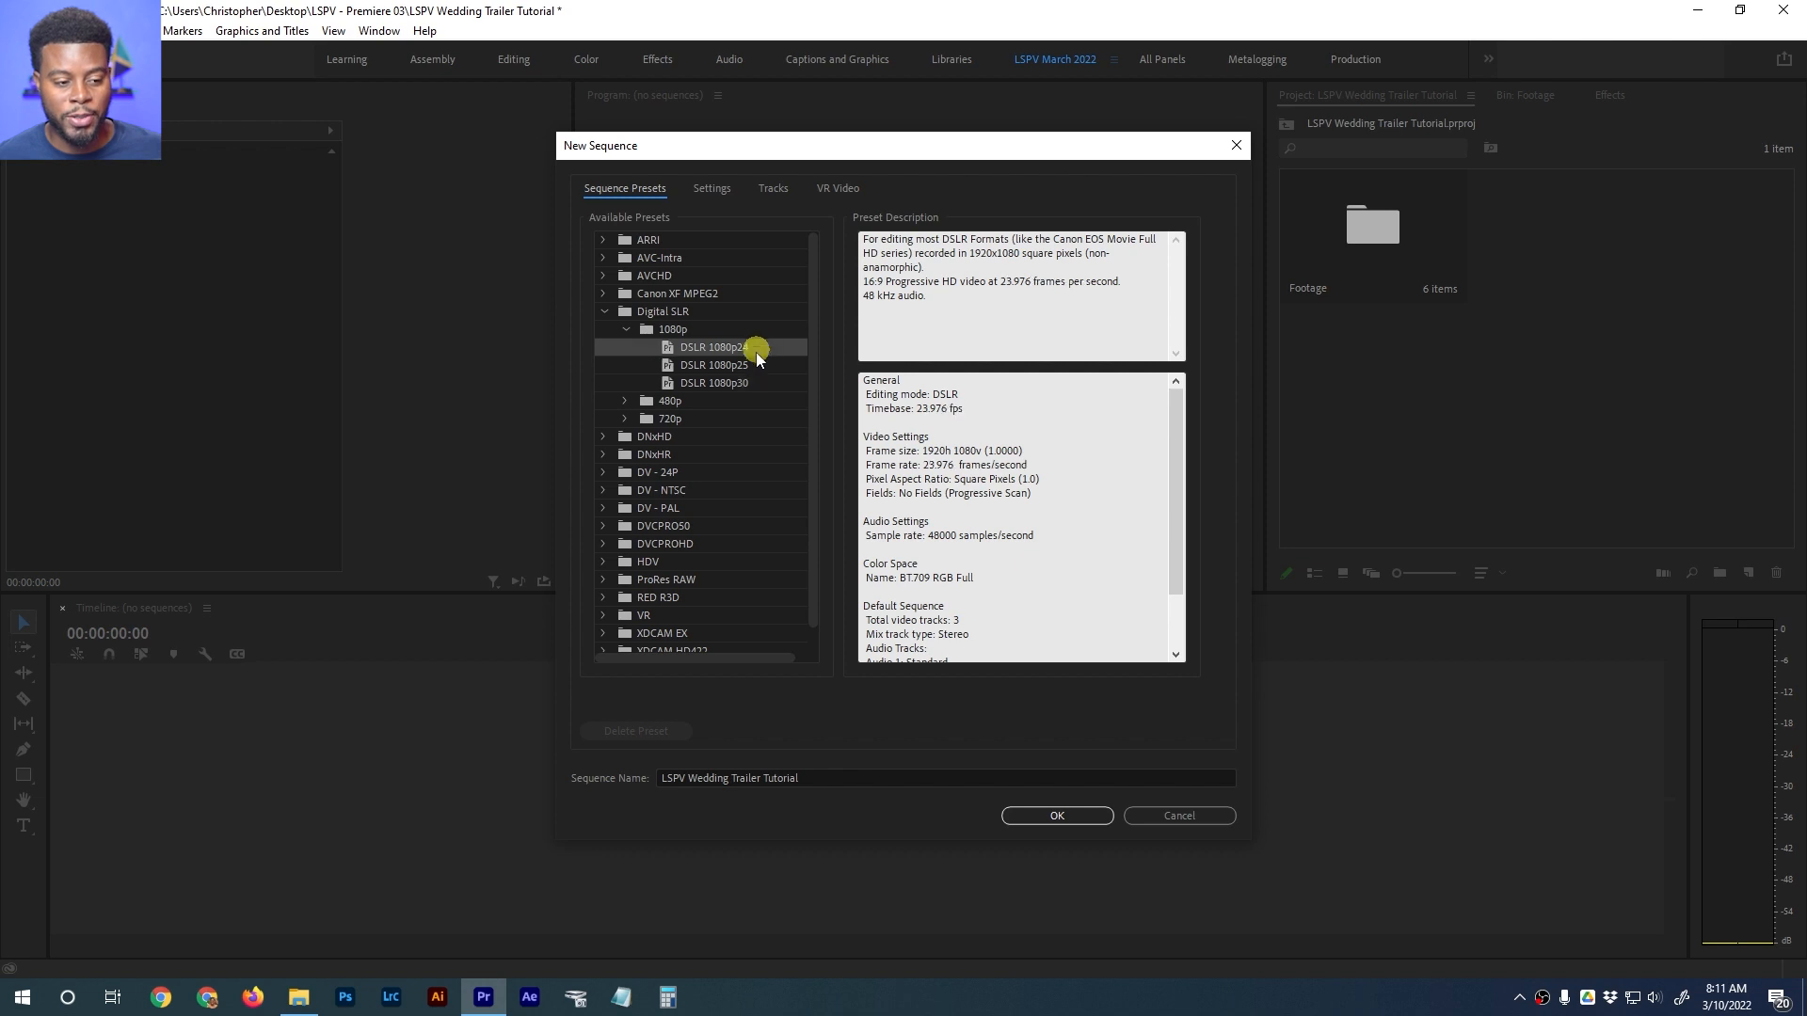
pyautogui.click(1058, 816)
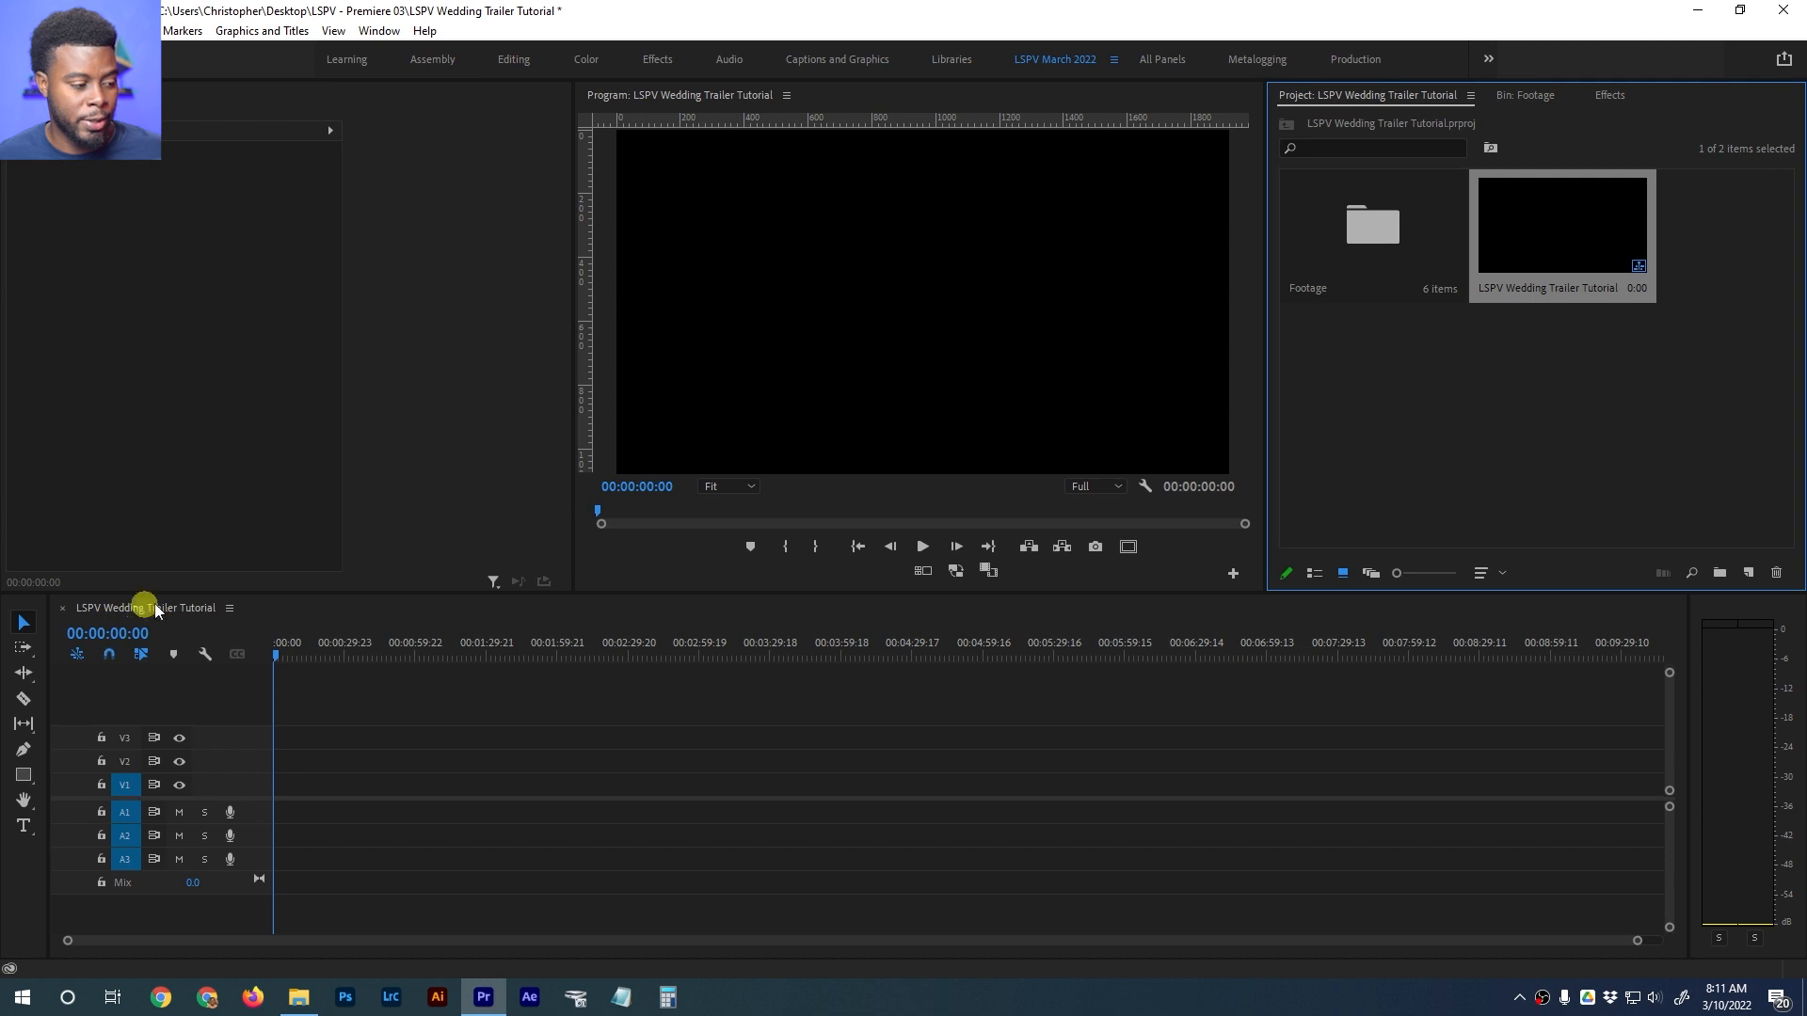
# Import the Wedding audio file and the Ultra Wide 1080p (3.00) image from the LSPV - Premiere 03 folder in File Explorer into the project
pyautogui.click(298, 997)
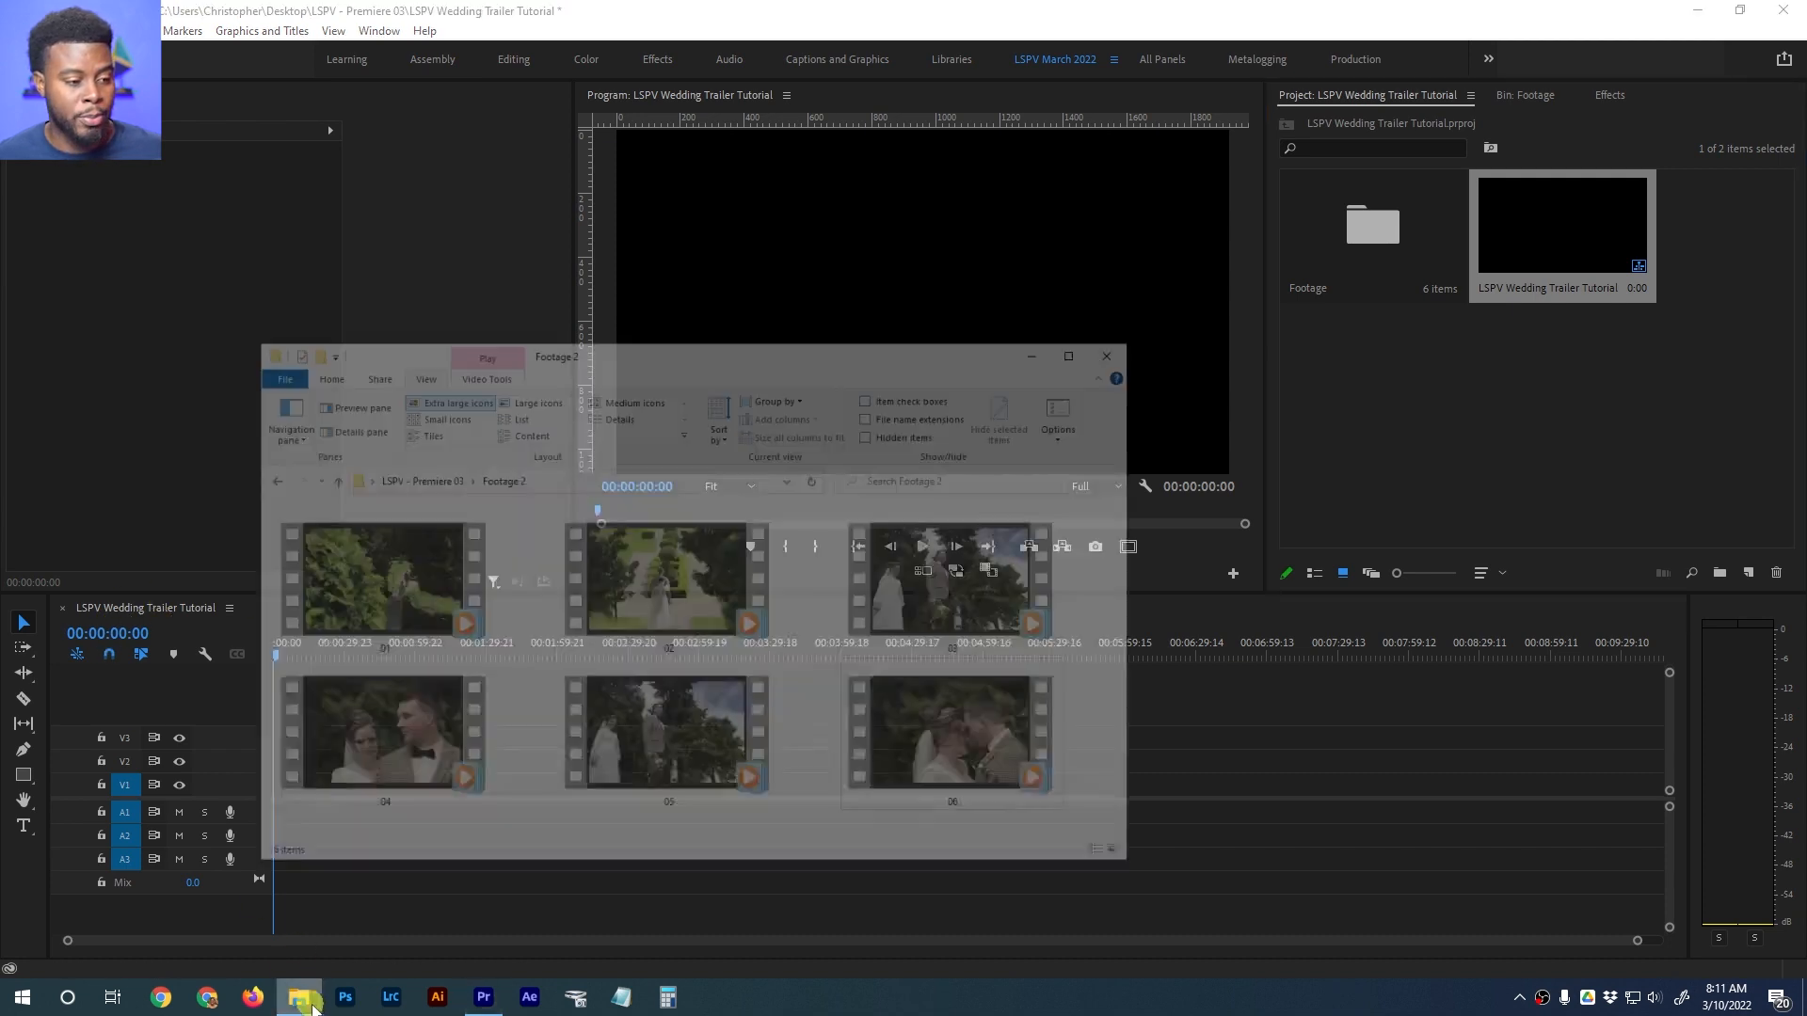
pyautogui.hotkey('alt', 'Up')
pyautogui.moveTo(671, 631); pyautogui.dragTo(1484, 437)
pyautogui.click(544, 761)
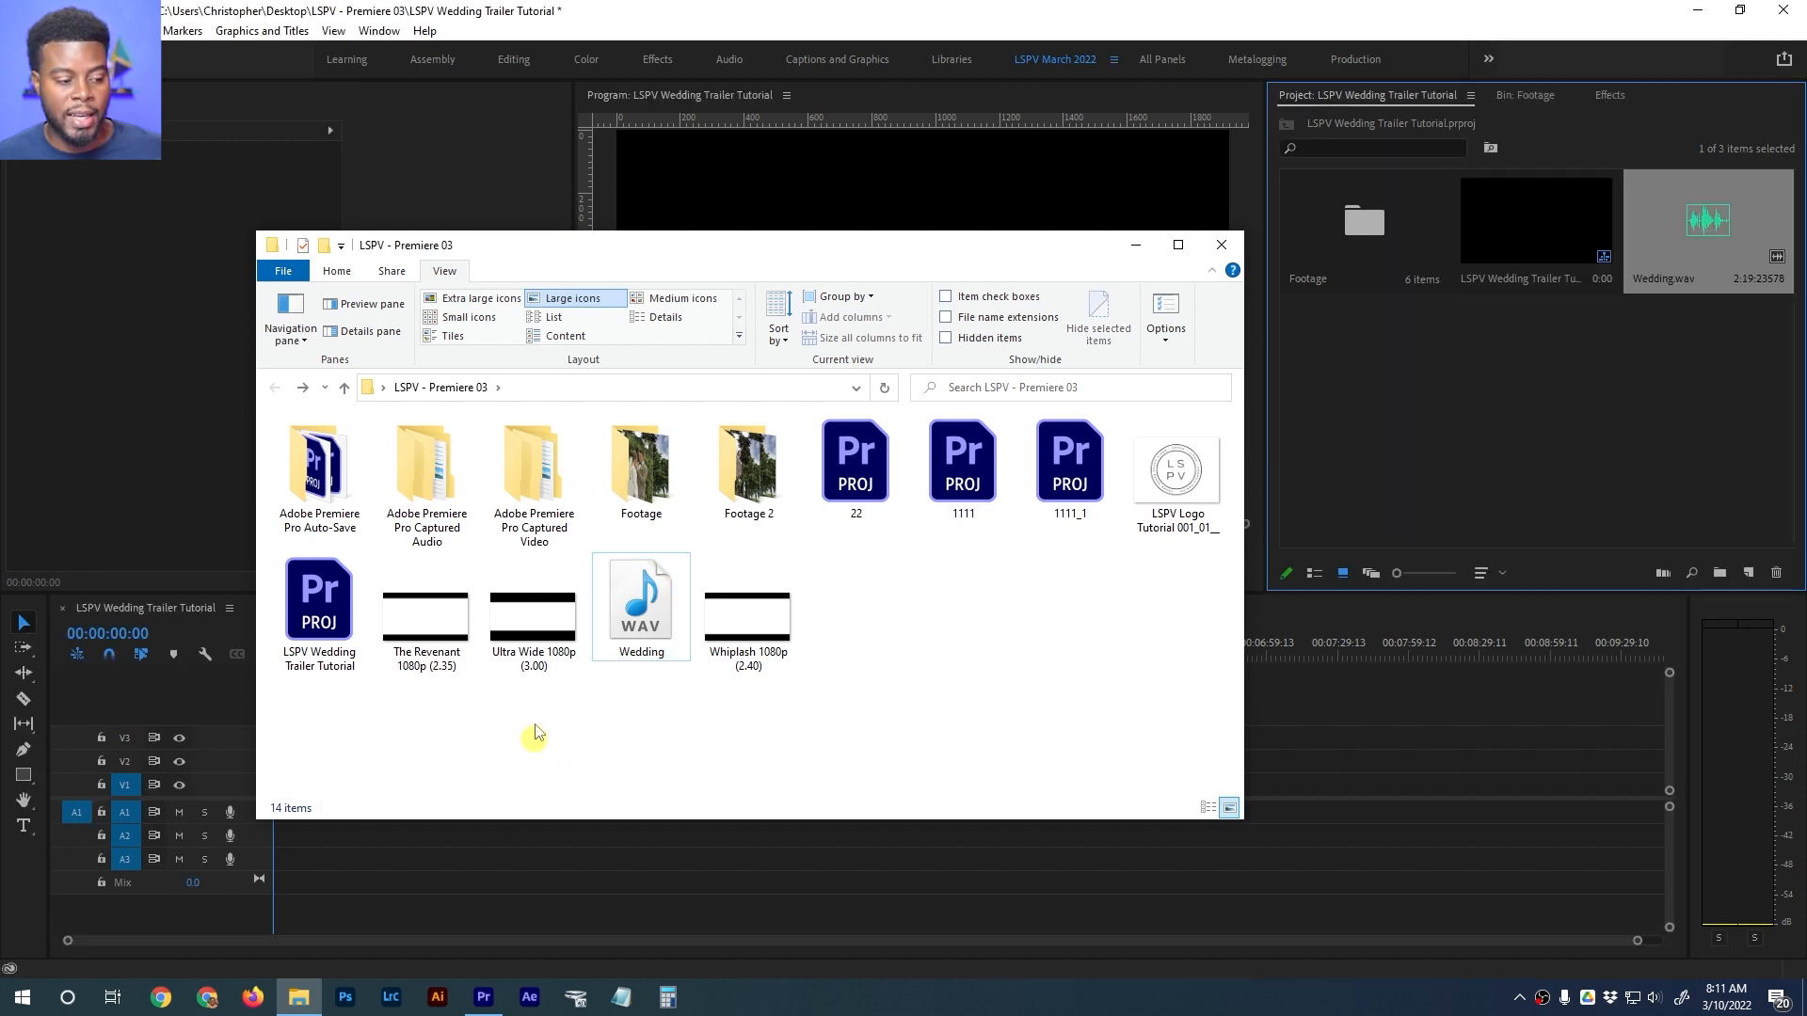
pyautogui.click(536, 643)
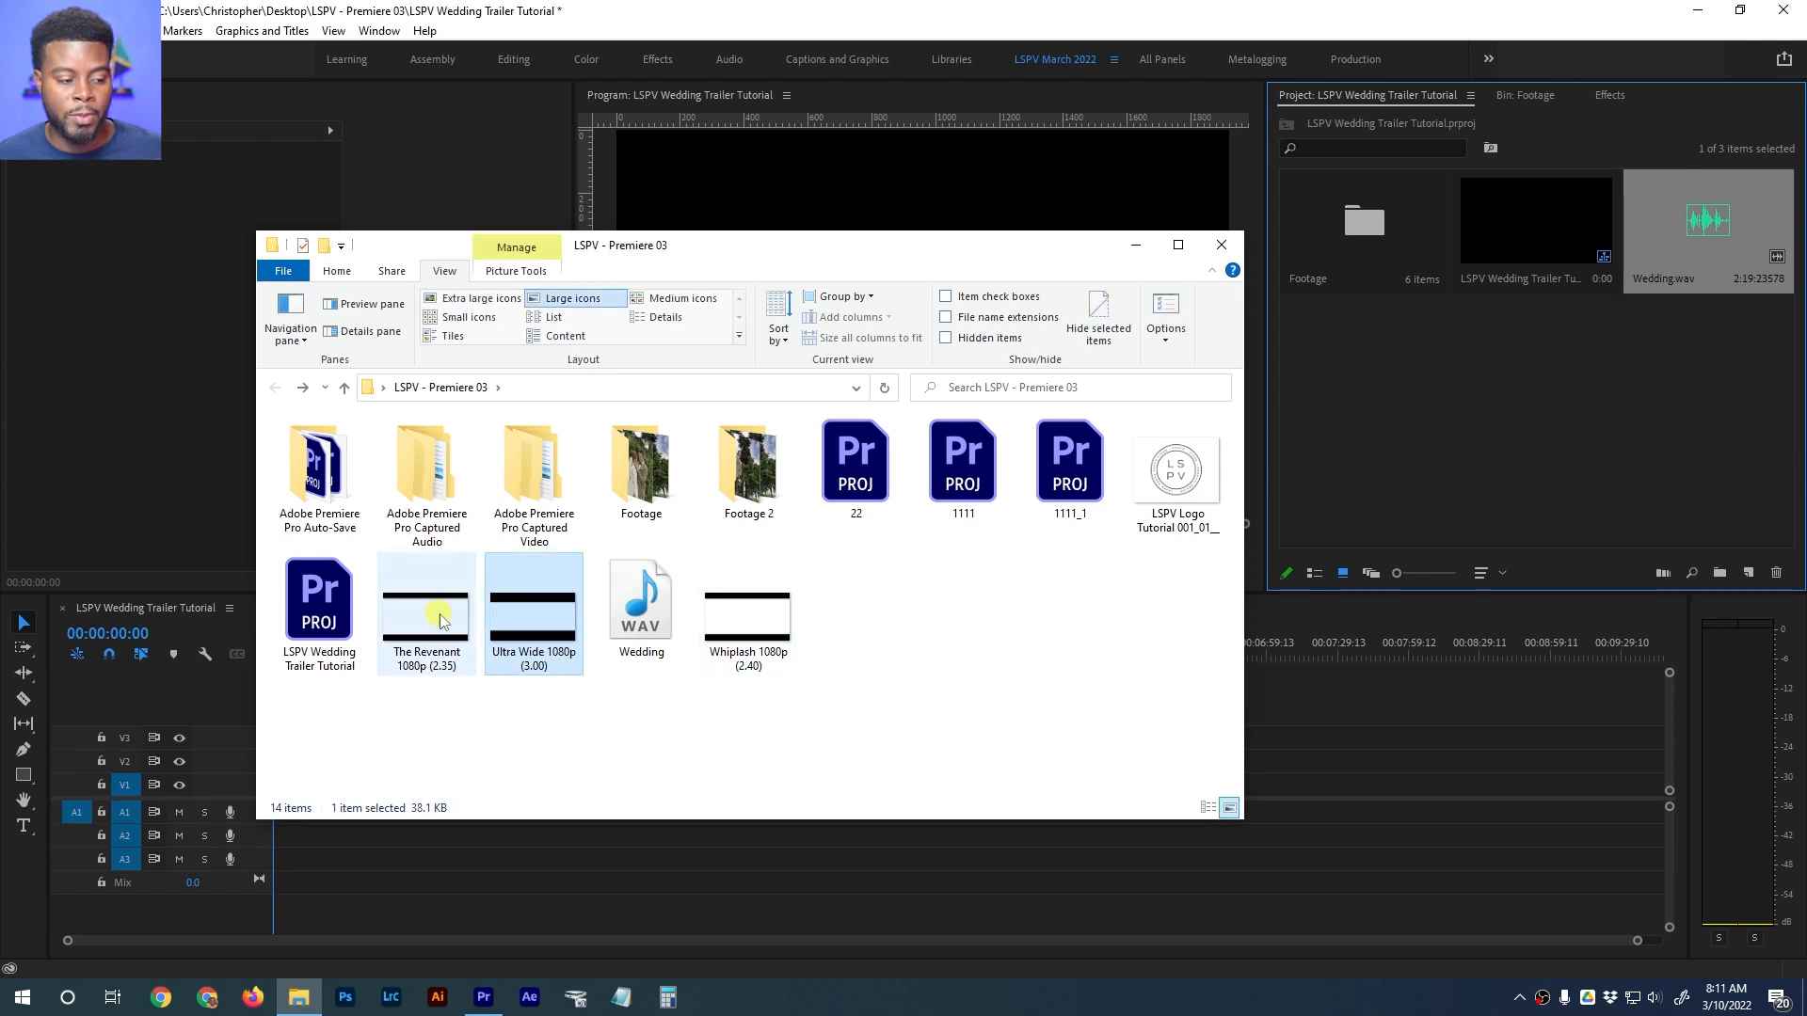
pyautogui.moveTo(546, 629); pyautogui.dragTo(1335, 371)
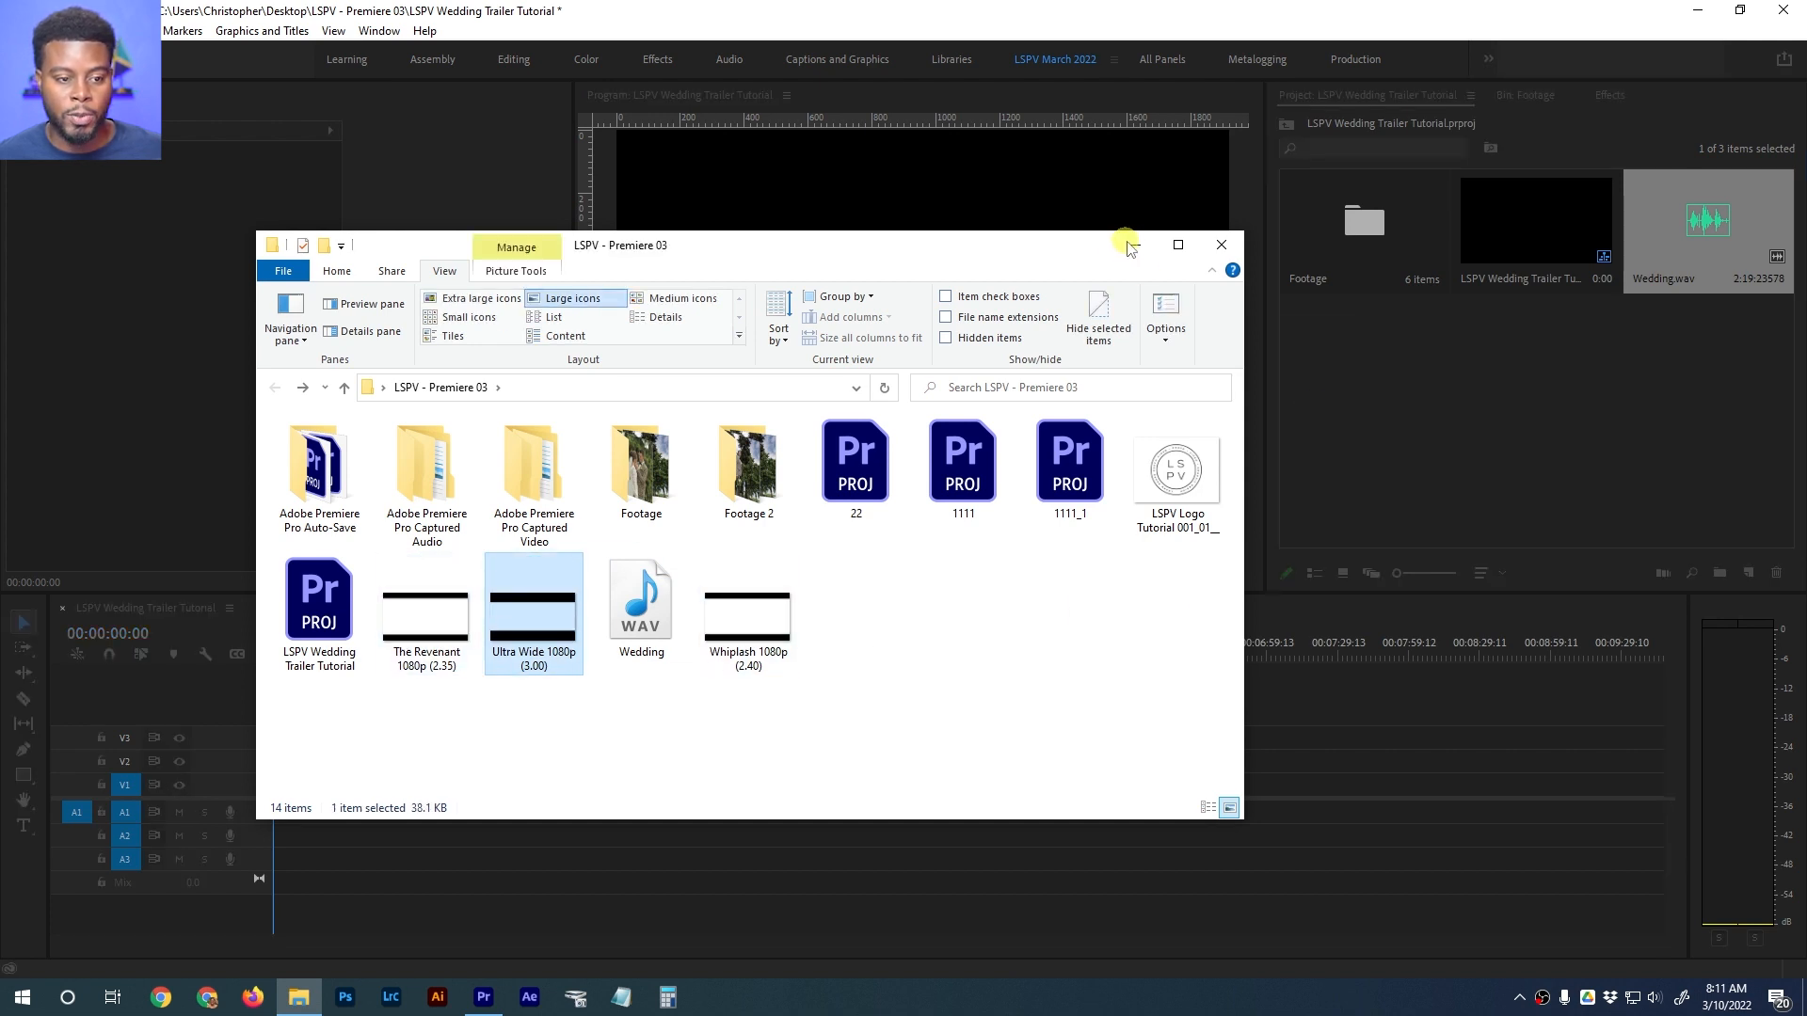
pyautogui.click(1136, 247)
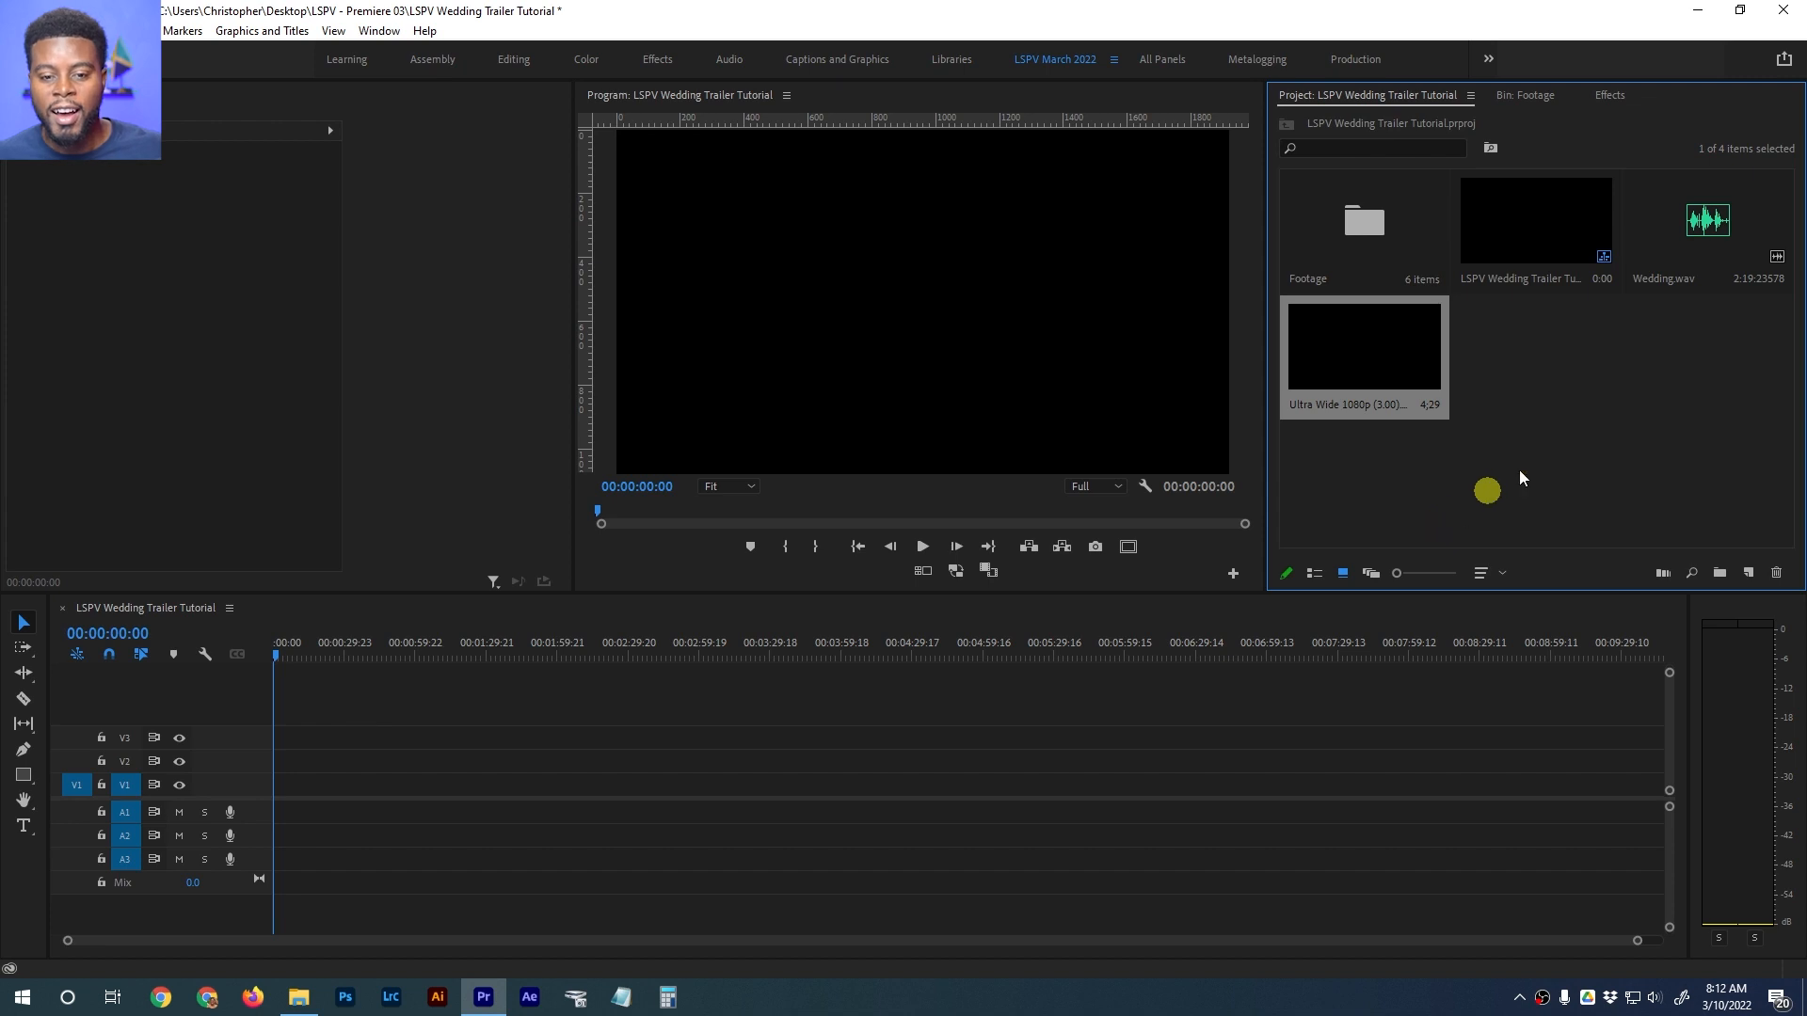
# Place Wedding.wav on audio track A3 and 01.mov from the Footage bin on video track V1, both at the sequence start
pyautogui.click(1706, 246)
pyautogui.moveTo(1718, 234); pyautogui.dragTo(275, 862)
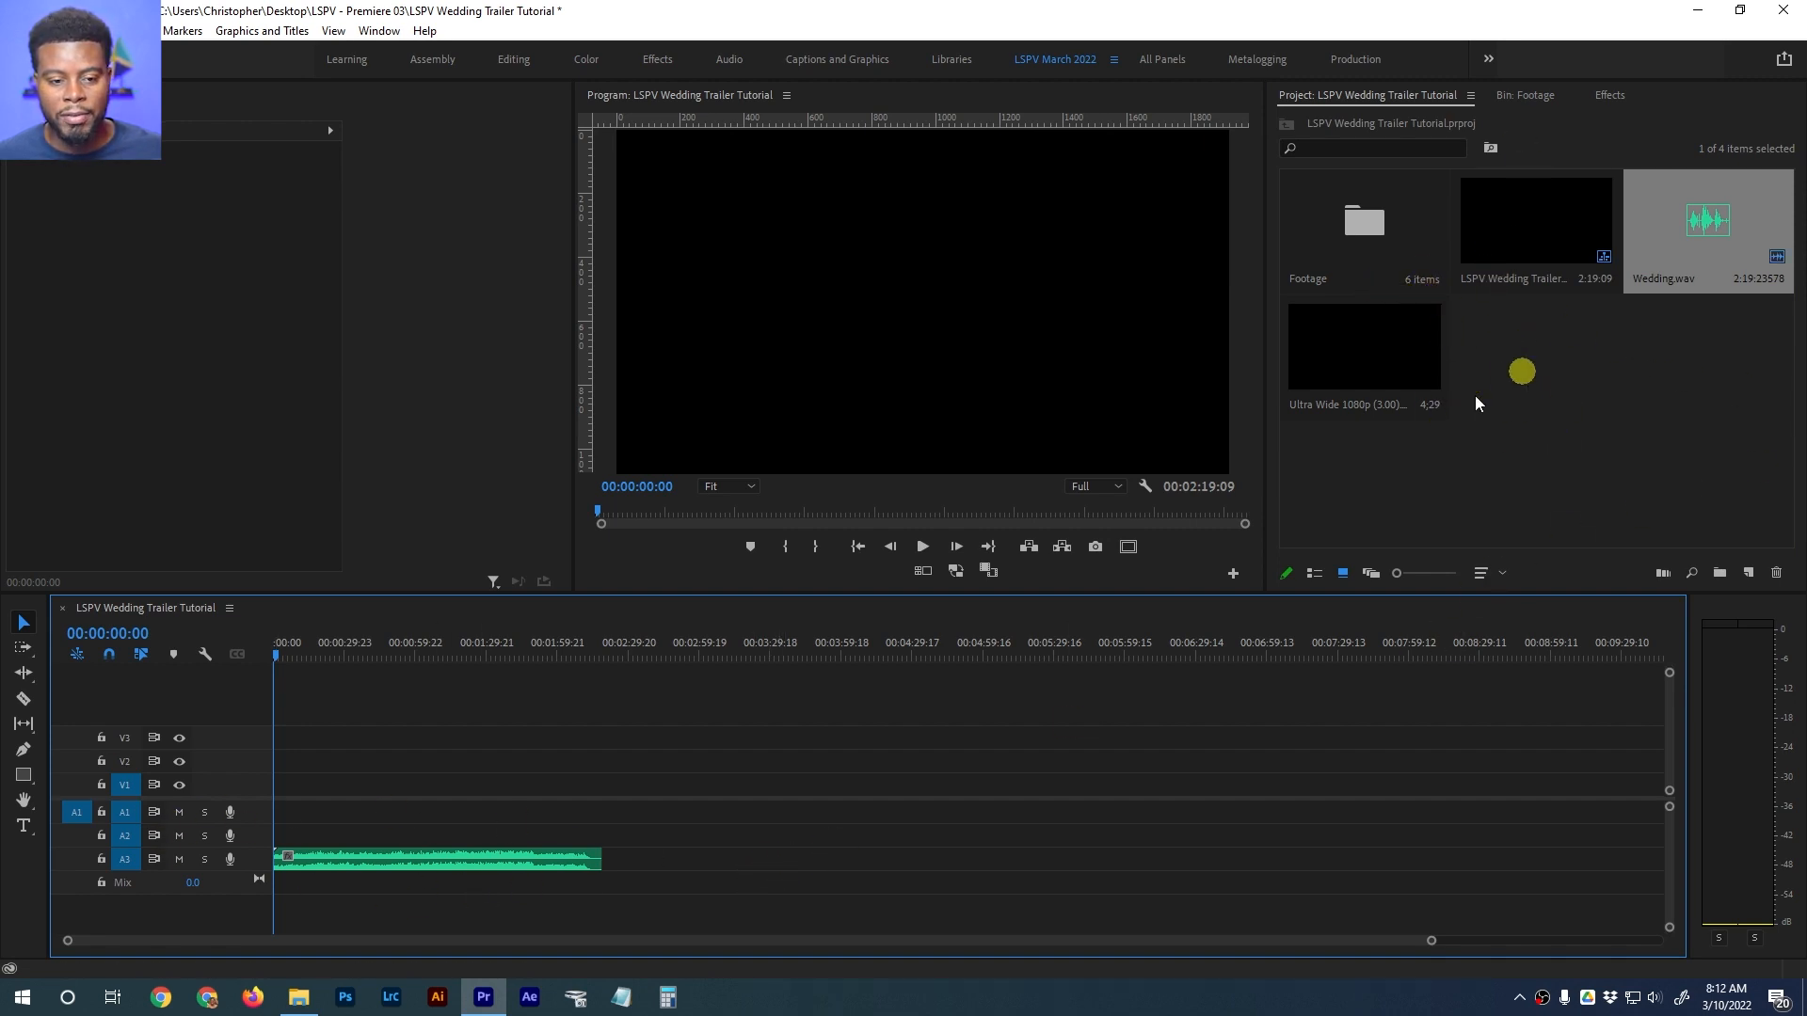
pyautogui.click(1517, 94)
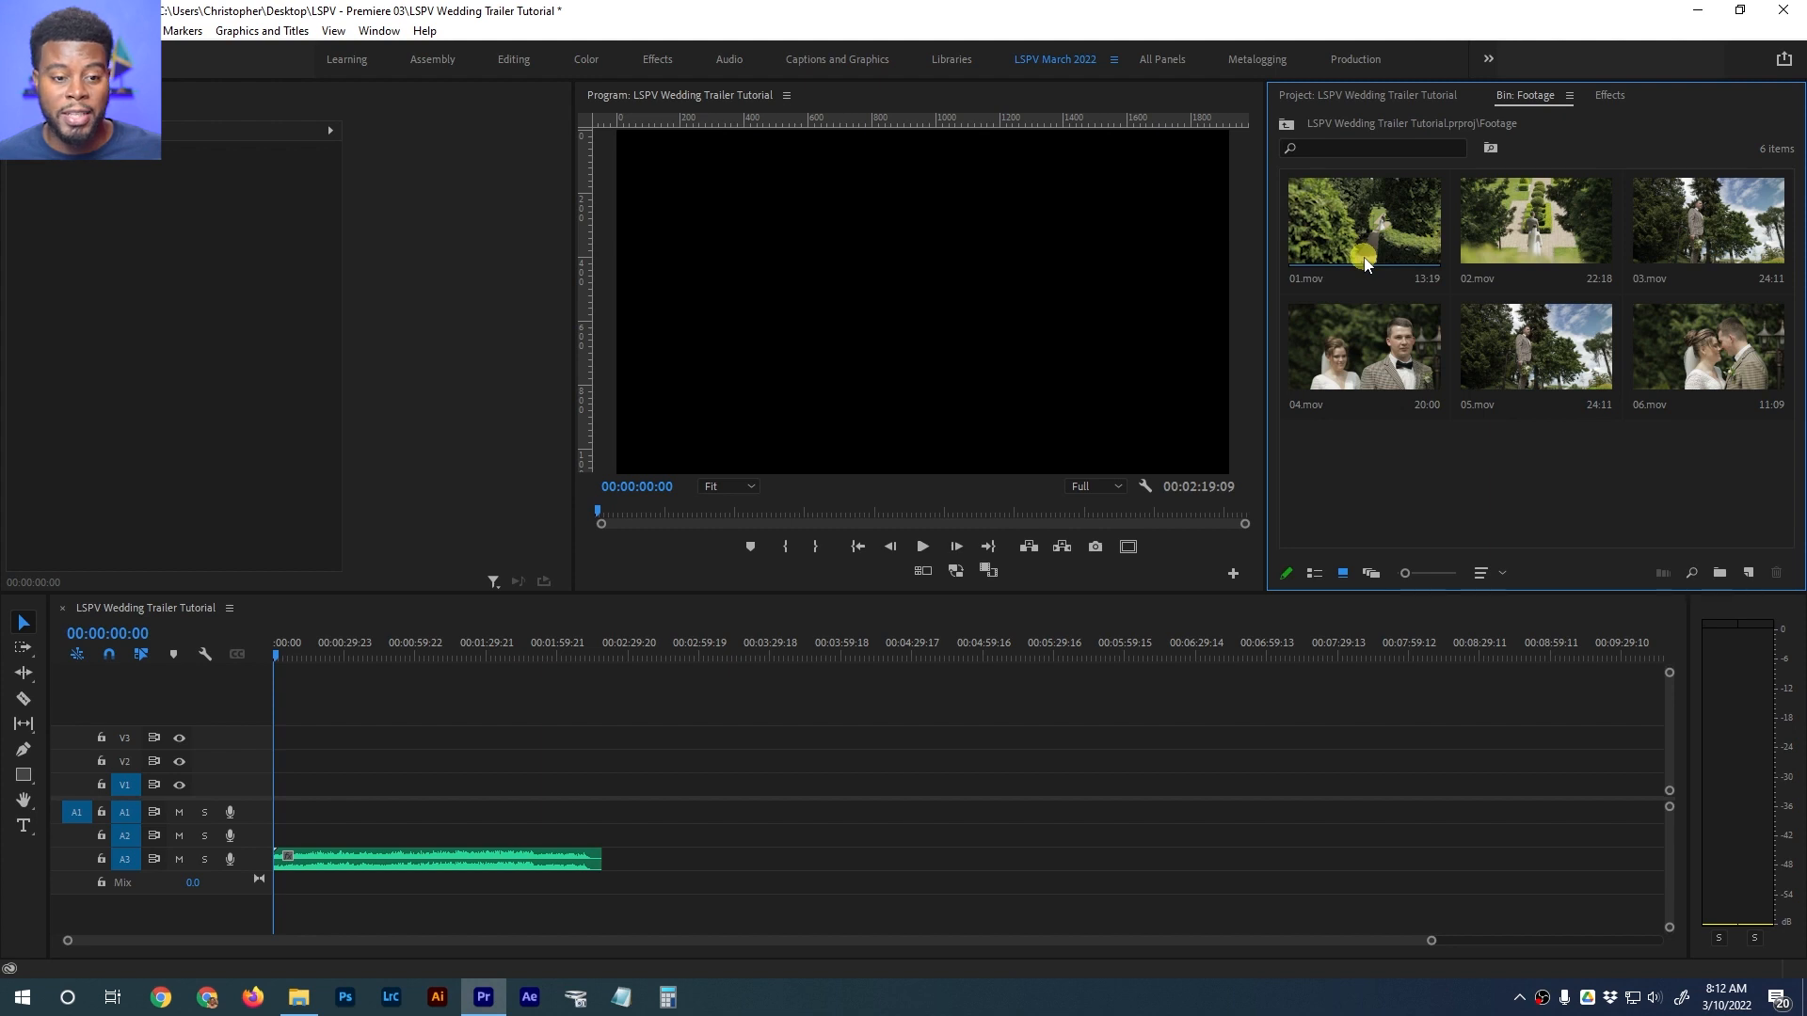
pyautogui.moveTo(1365, 258); pyautogui.dragTo(249, 805)
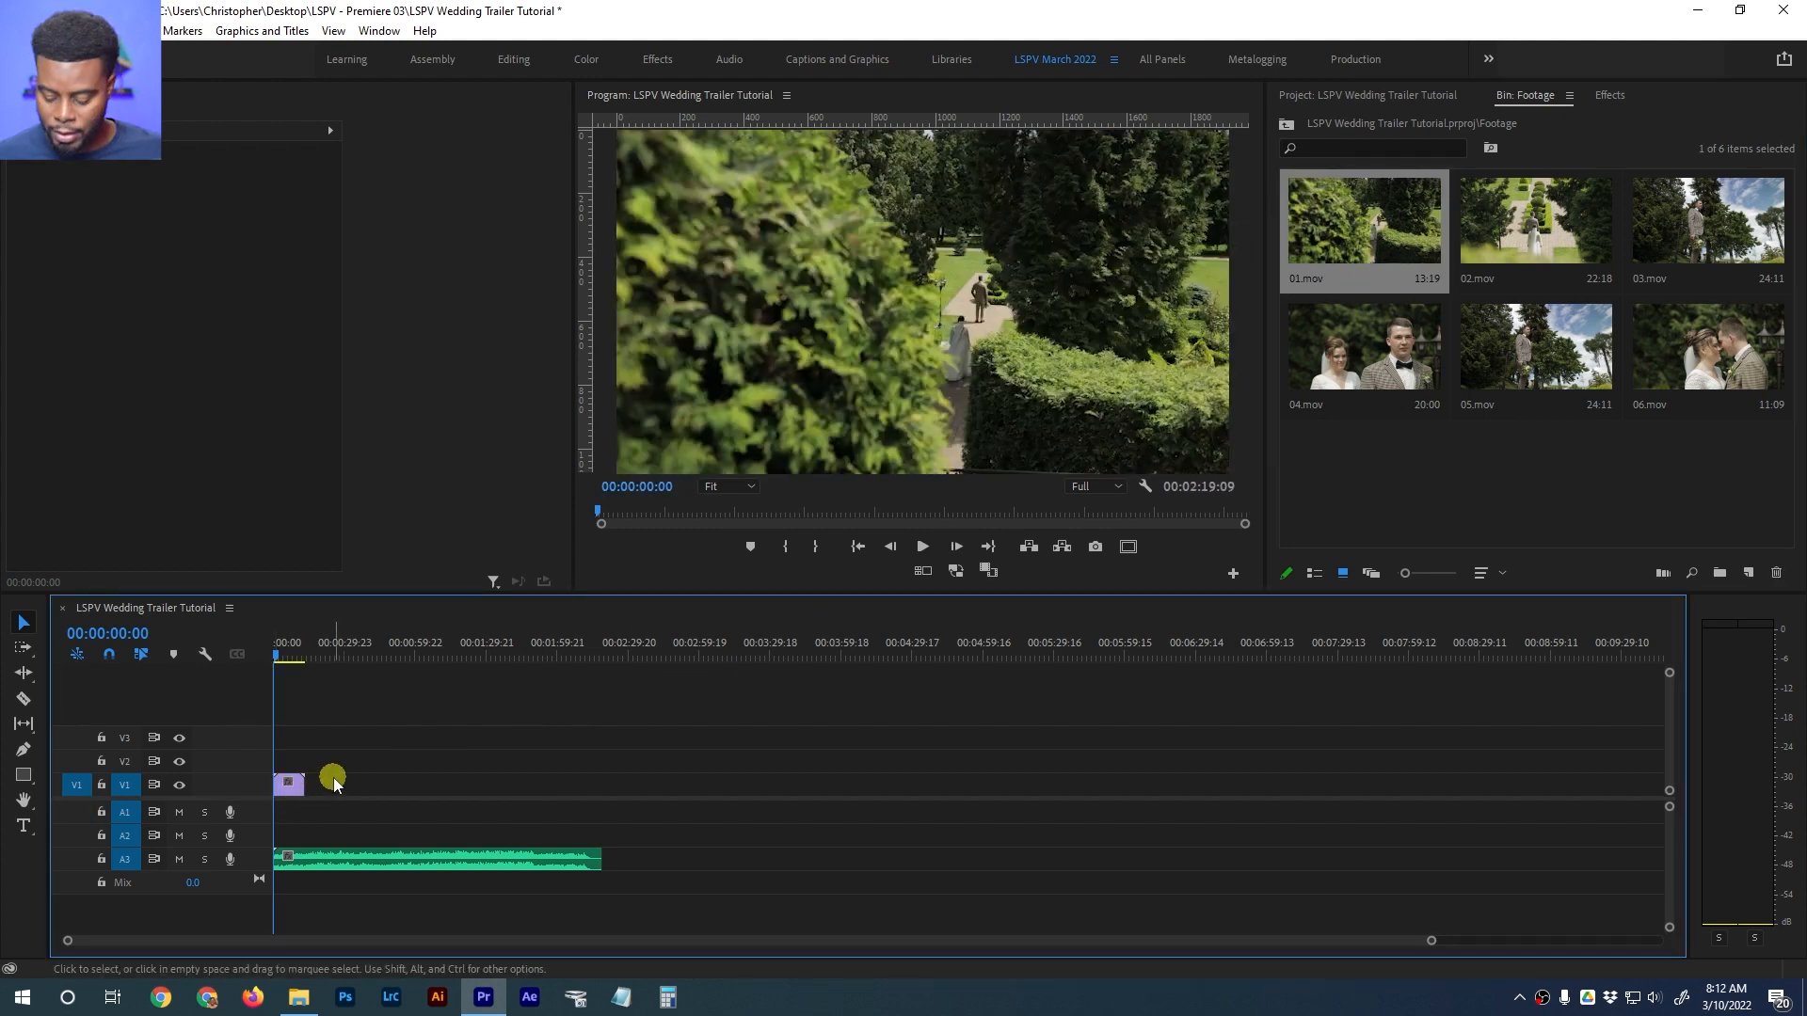
# Place 02.mov through 06.mov in order on video track V1 after 01.mov, leaving a gap between neighbouring clips
pyautogui.press('\\')
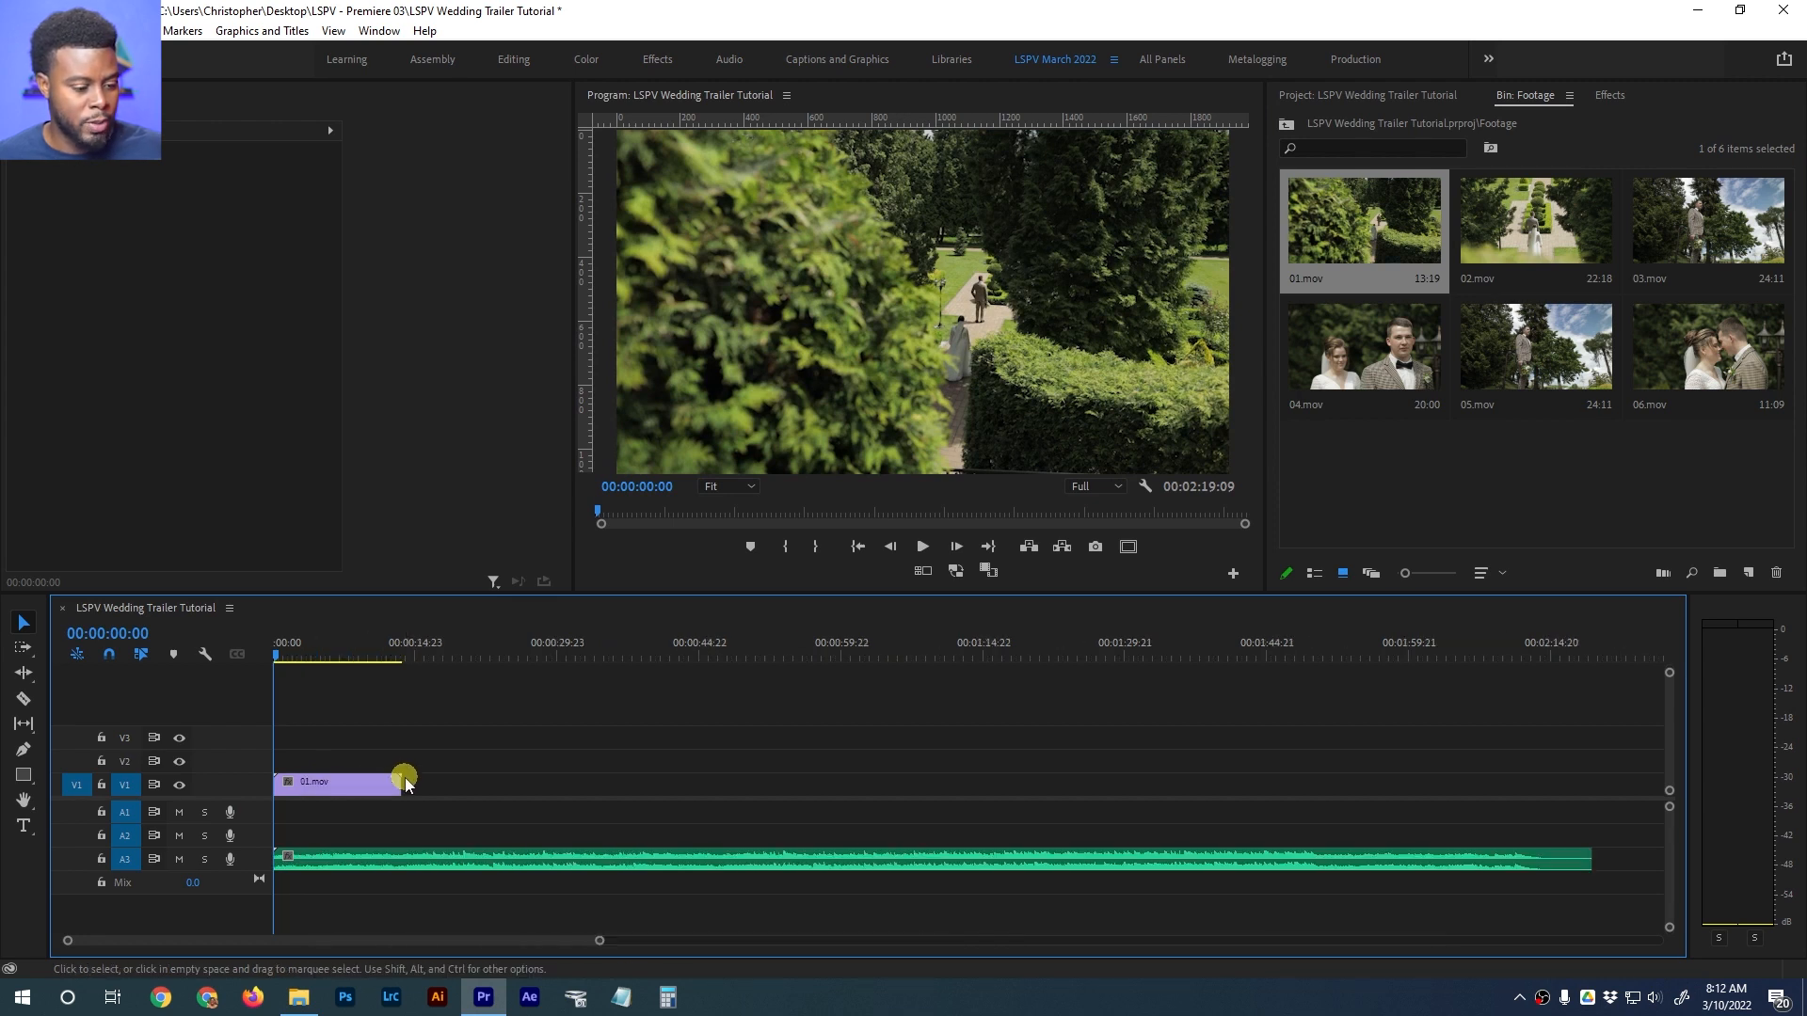
pyautogui.press('-')
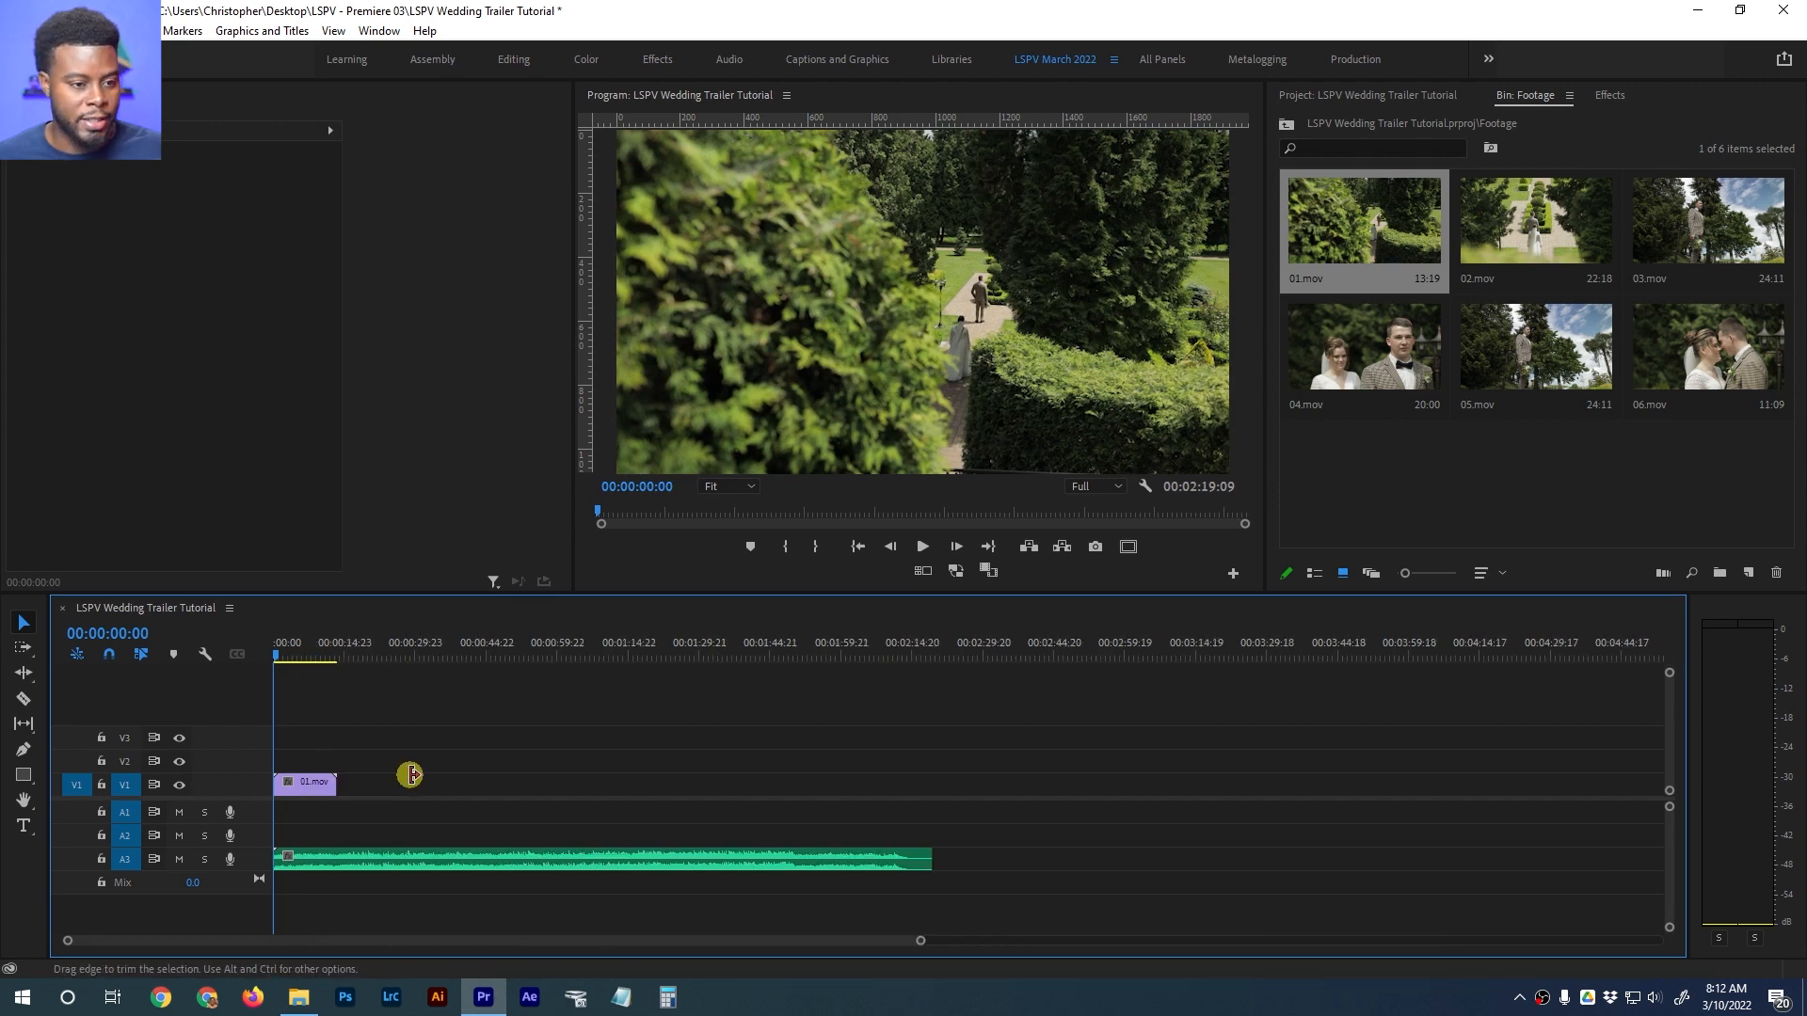
pyautogui.moveTo(1550, 271); pyautogui.dragTo(381, 786)
pyautogui.moveTo(1695, 235); pyautogui.dragTo(513, 787)
pyautogui.moveTo(1421, 400); pyautogui.dragTo(665, 789)
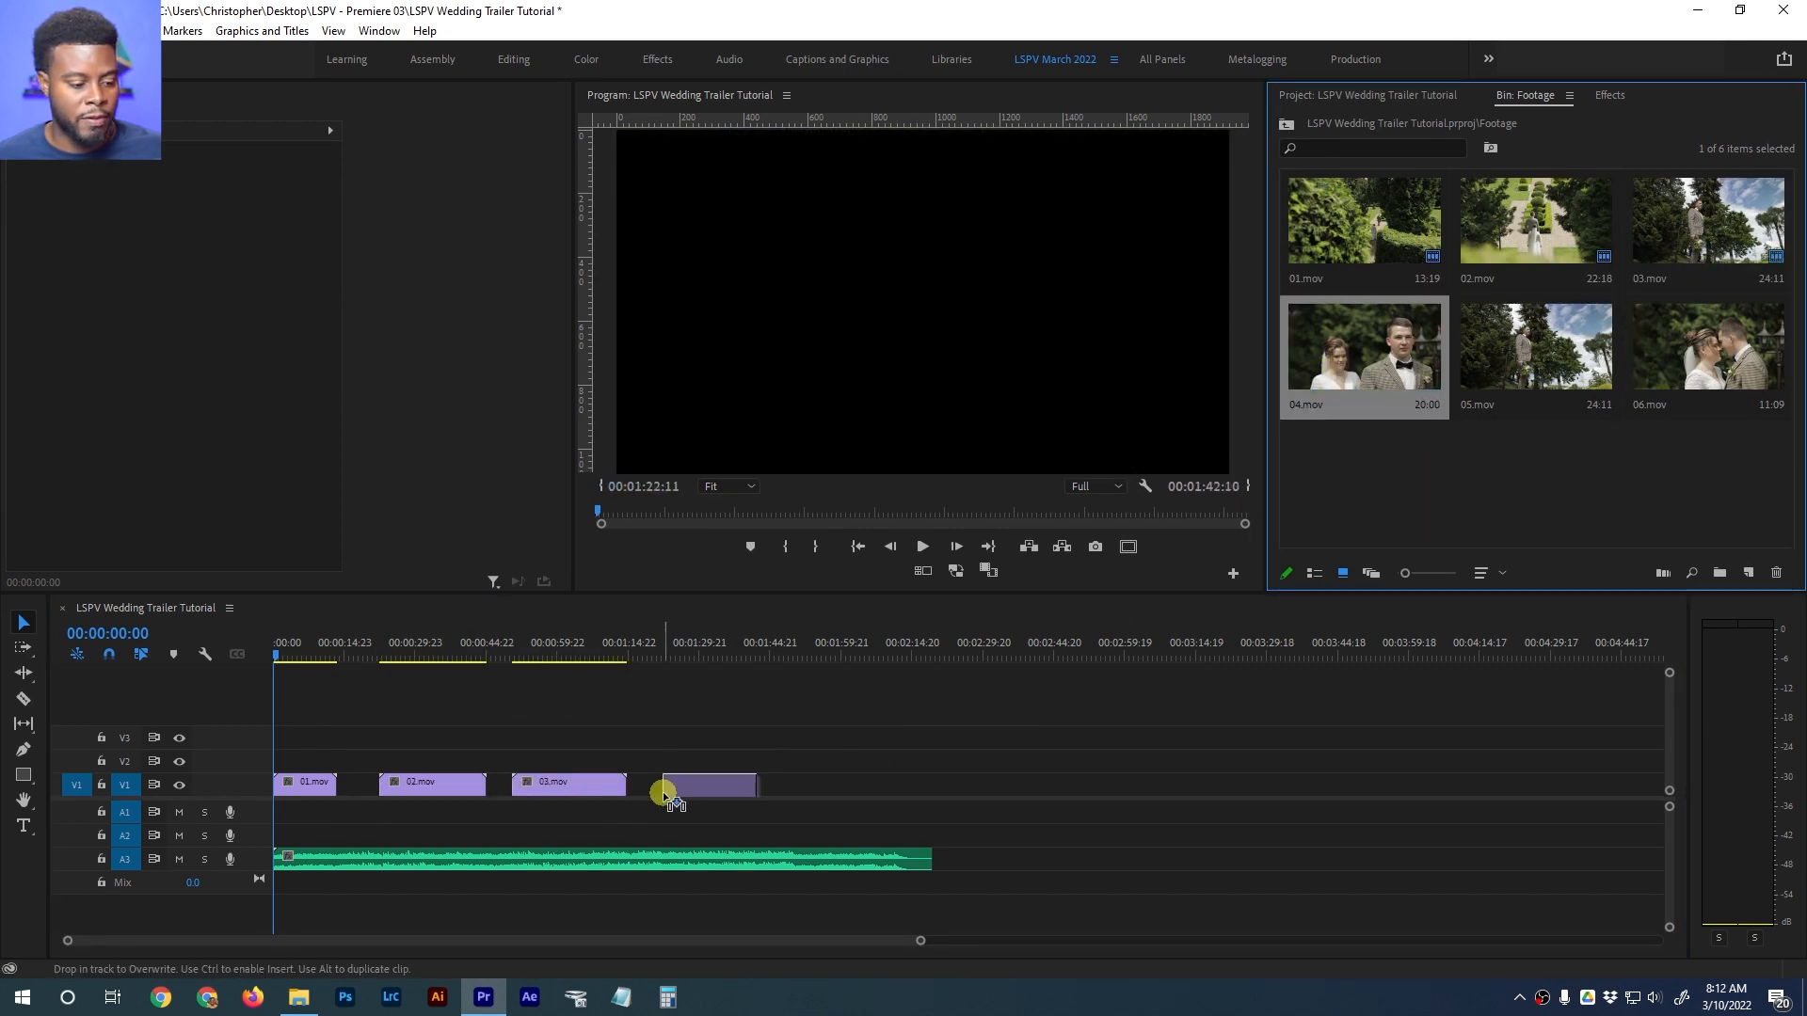
pyautogui.moveTo(1520, 386); pyautogui.dragTo(811, 787)
pyautogui.moveTo(1708, 358); pyautogui.dragTo(970, 786)
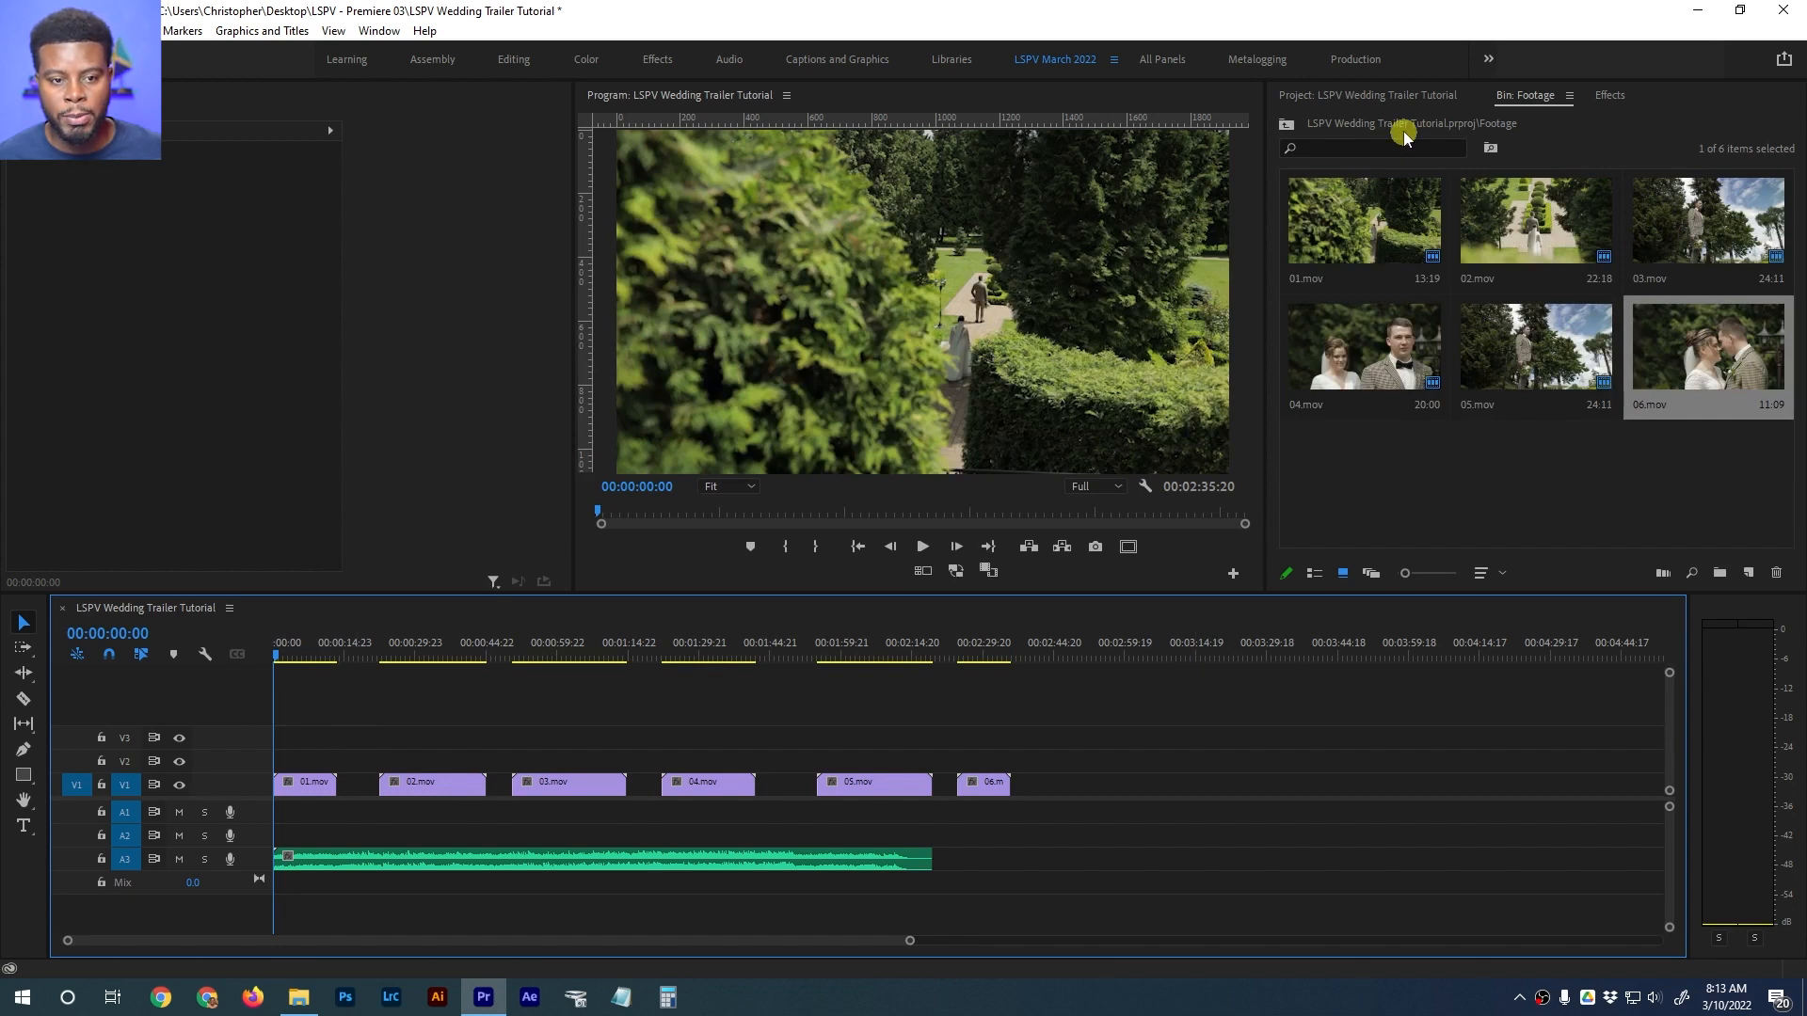
# Place the Ultra Wide 1080p (3.00) image at the start of track V3 and extend it until partway over 06.mov
pyautogui.click(1397, 97)
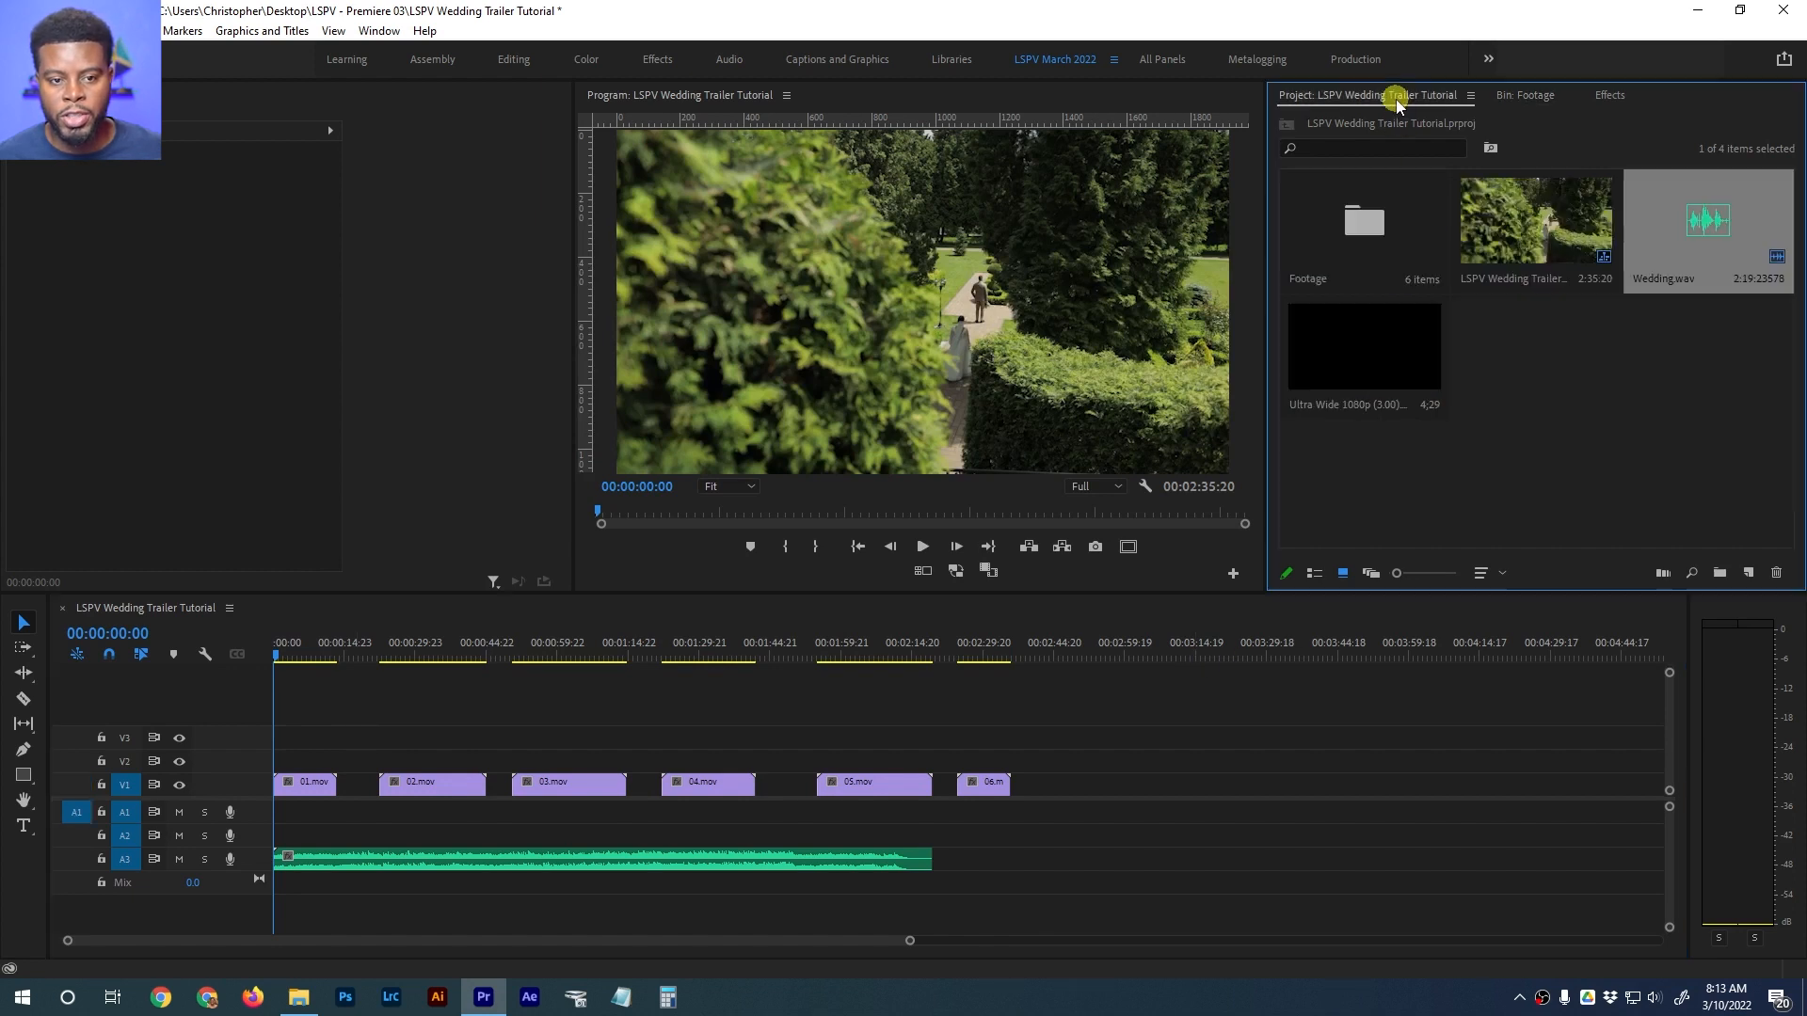
pyautogui.click(1382, 370)
pyautogui.moveTo(1382, 370); pyautogui.dragTo(271, 734)
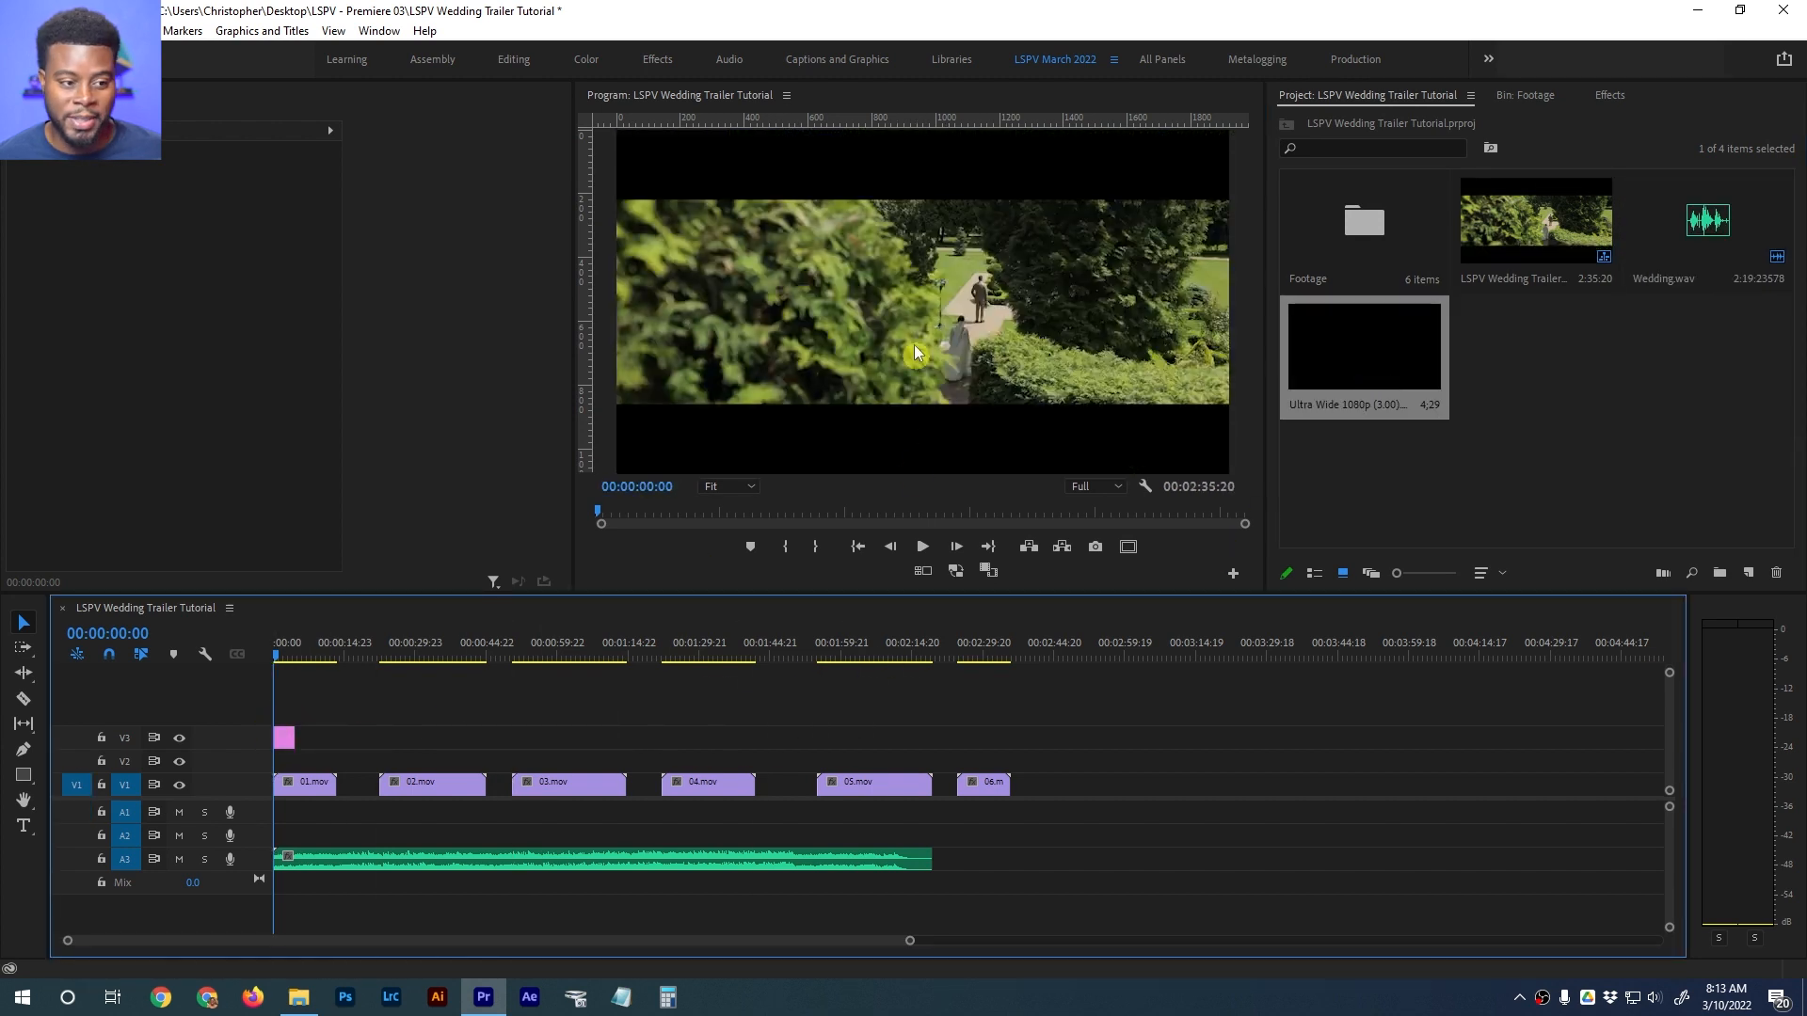
pyautogui.moveTo(294, 737); pyautogui.dragTo(990, 738)
# Compare the frame at about 6 seconds with and without the letterbox bars by toggling the visibility of track V3
pyautogui.click(303, 648)
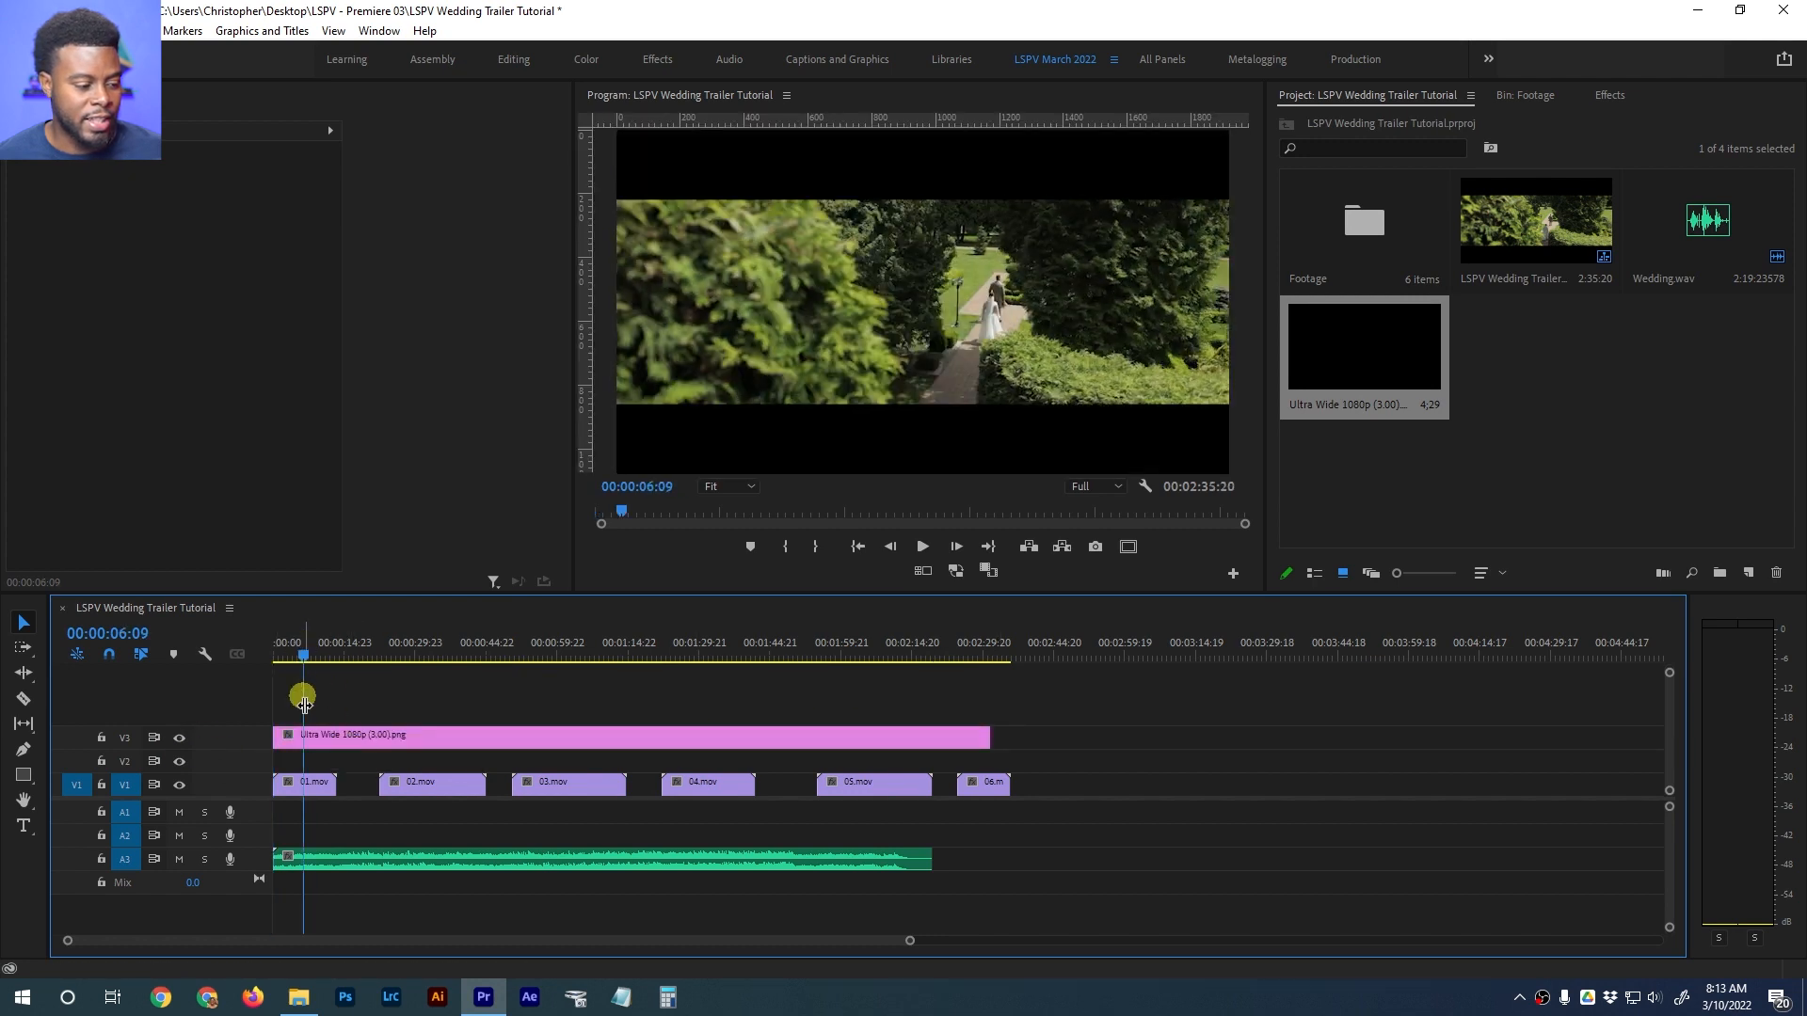
pyautogui.click(335, 744)
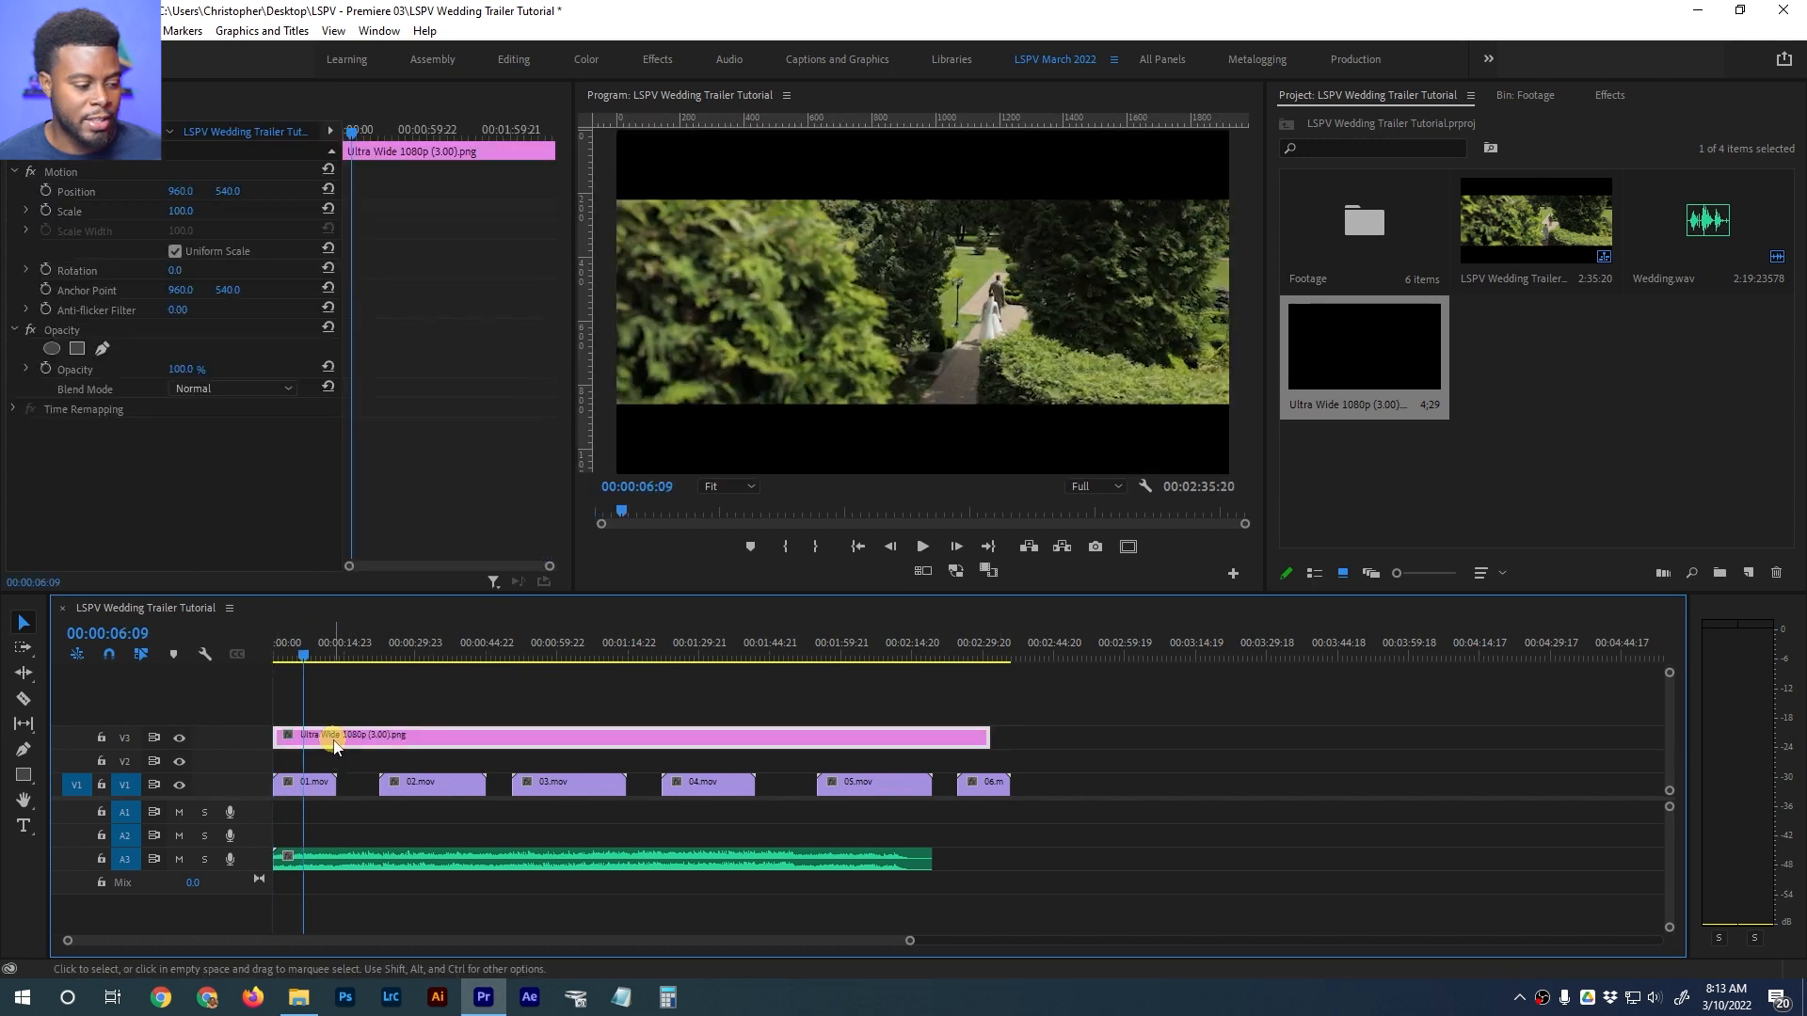
pyautogui.click(184, 742)
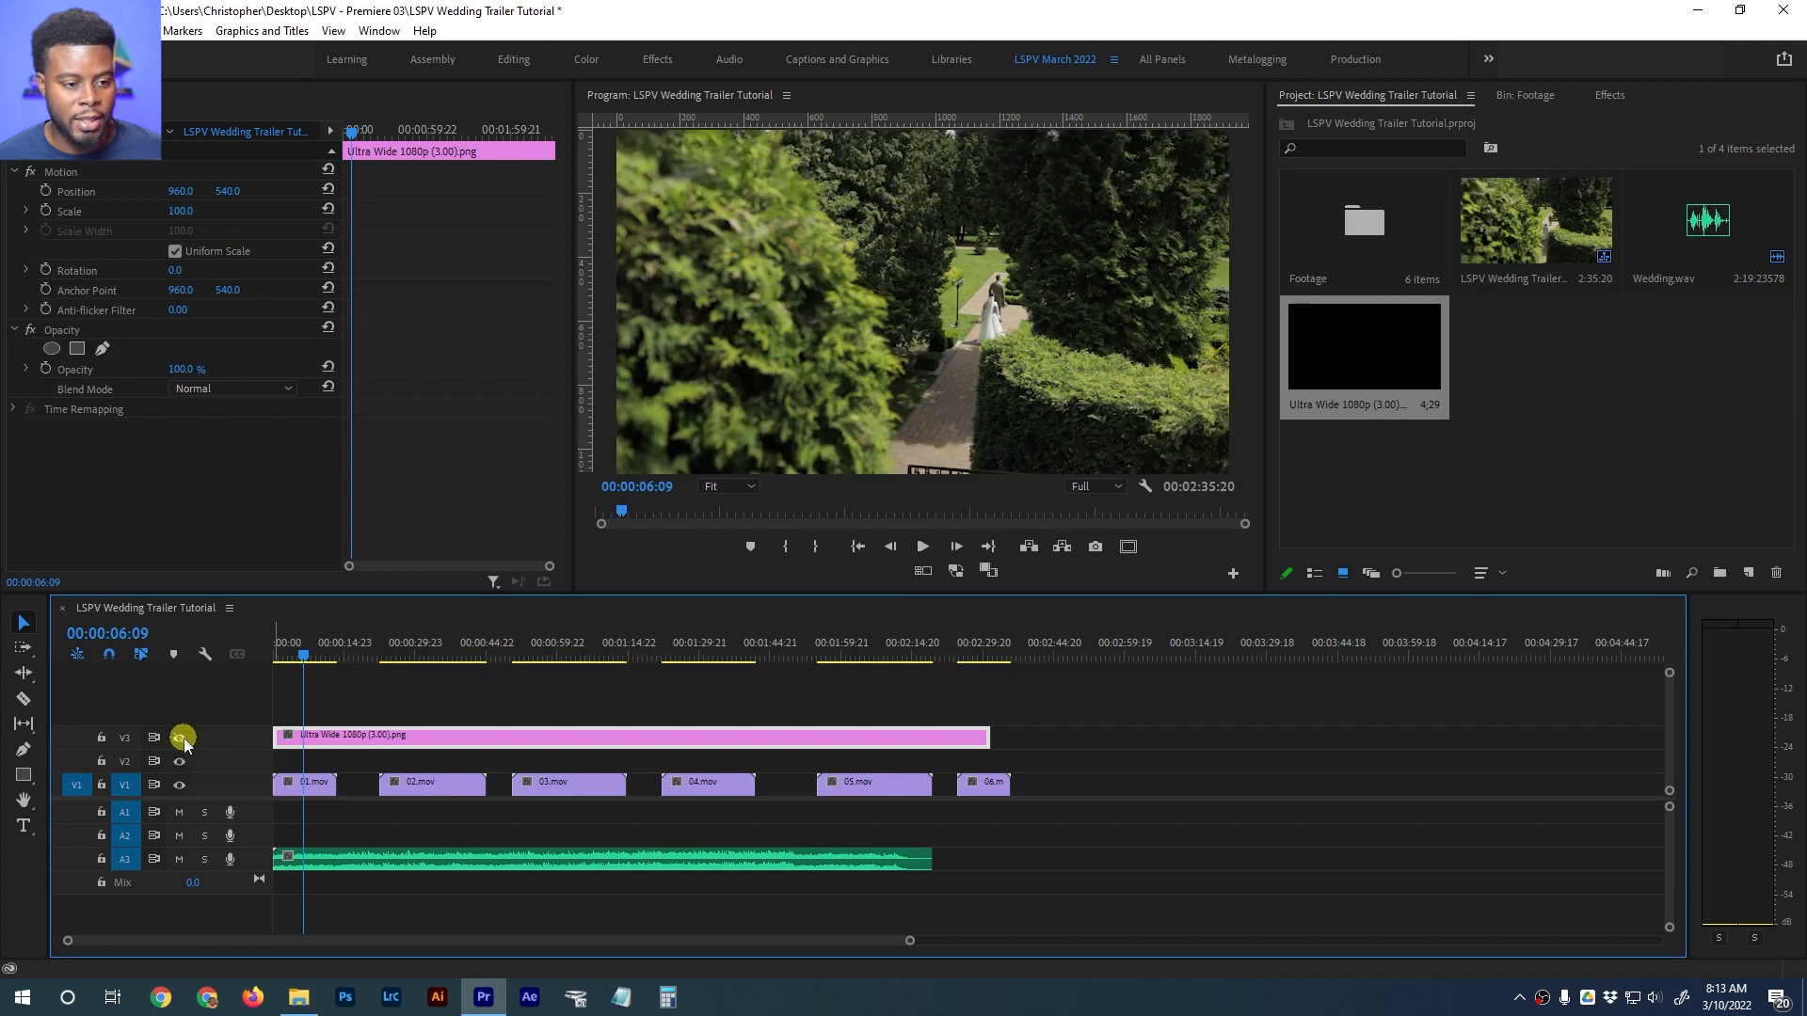
pyautogui.click(183, 742)
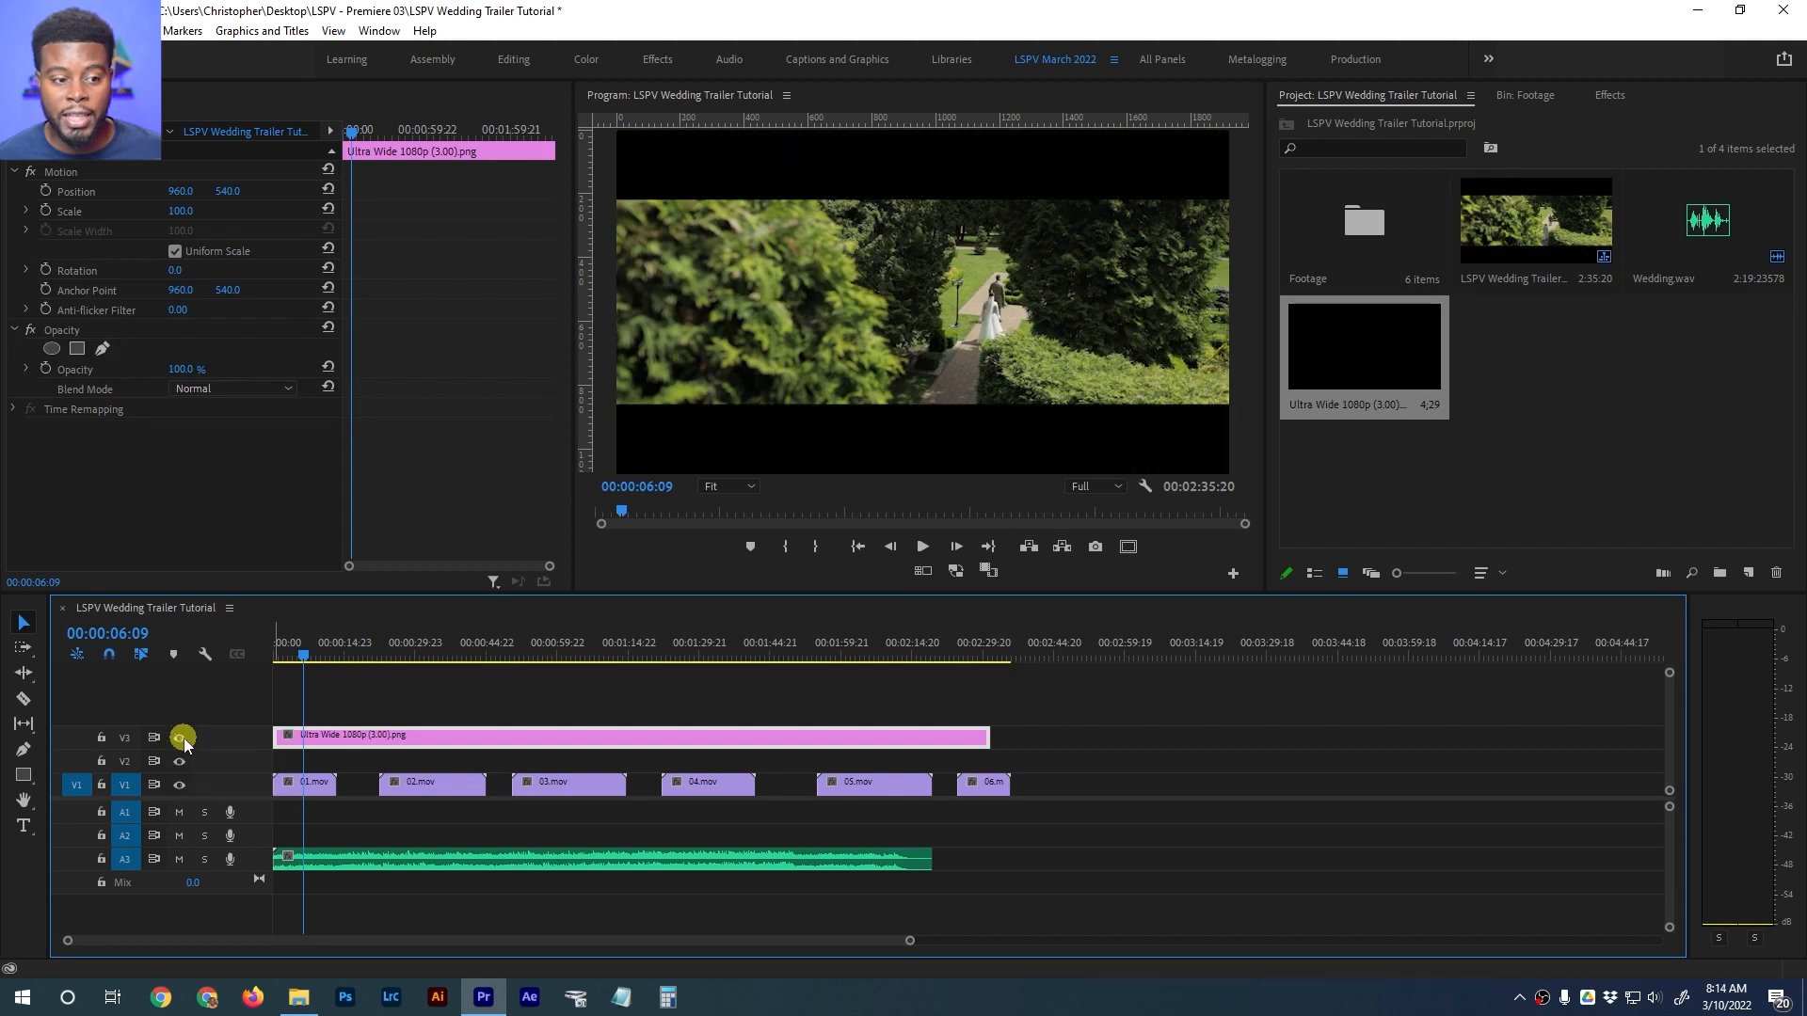
pyautogui.click(183, 742)
pyautogui.click(185, 741)
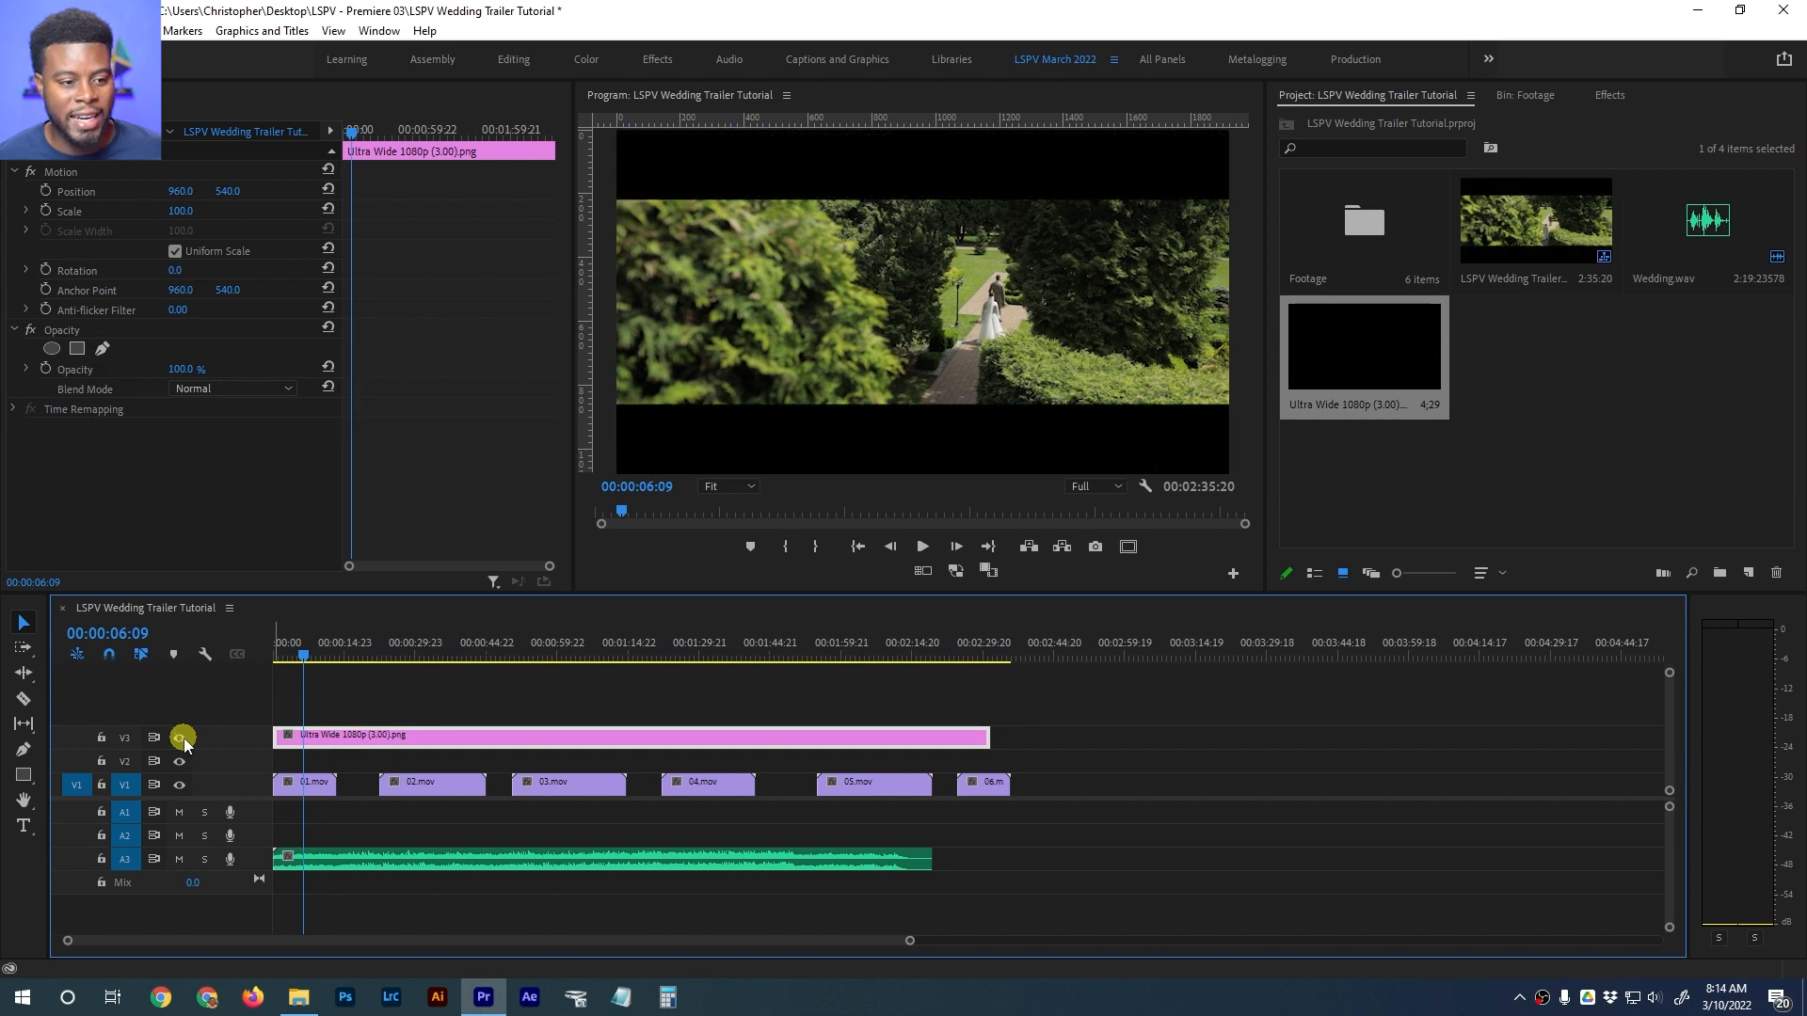
pyautogui.click(185, 743)
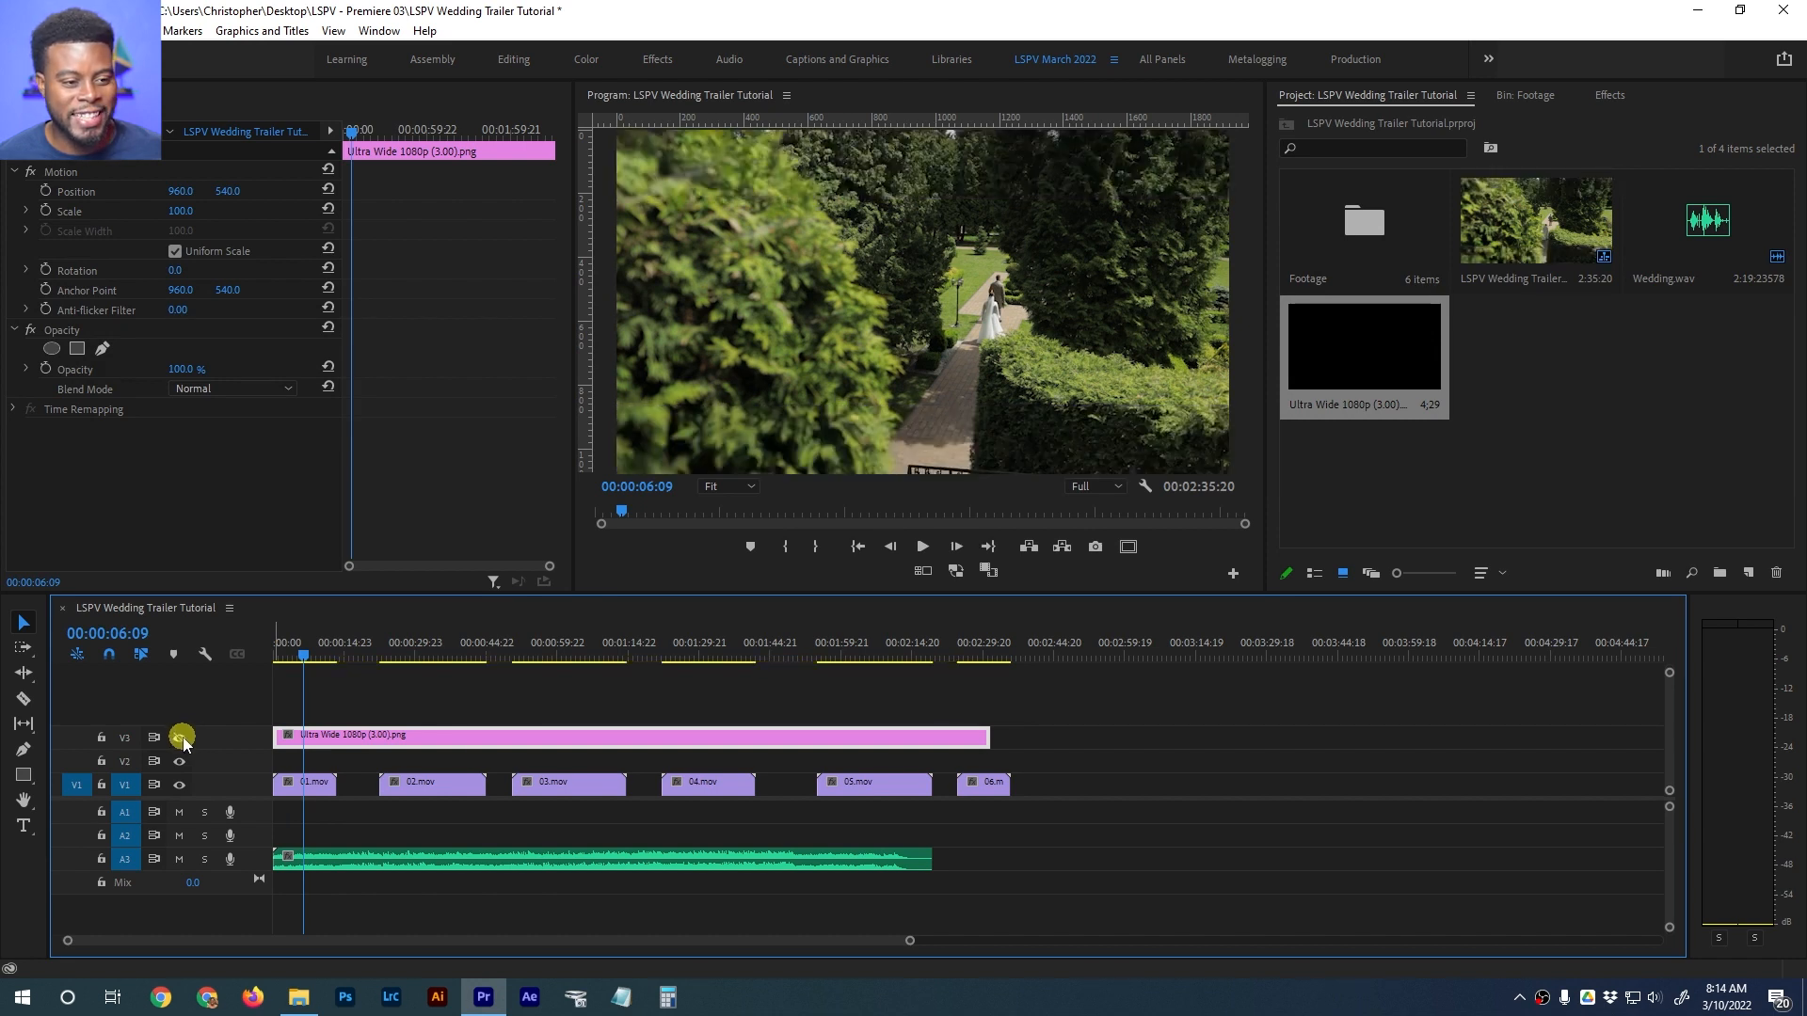
pyautogui.click(184, 743)
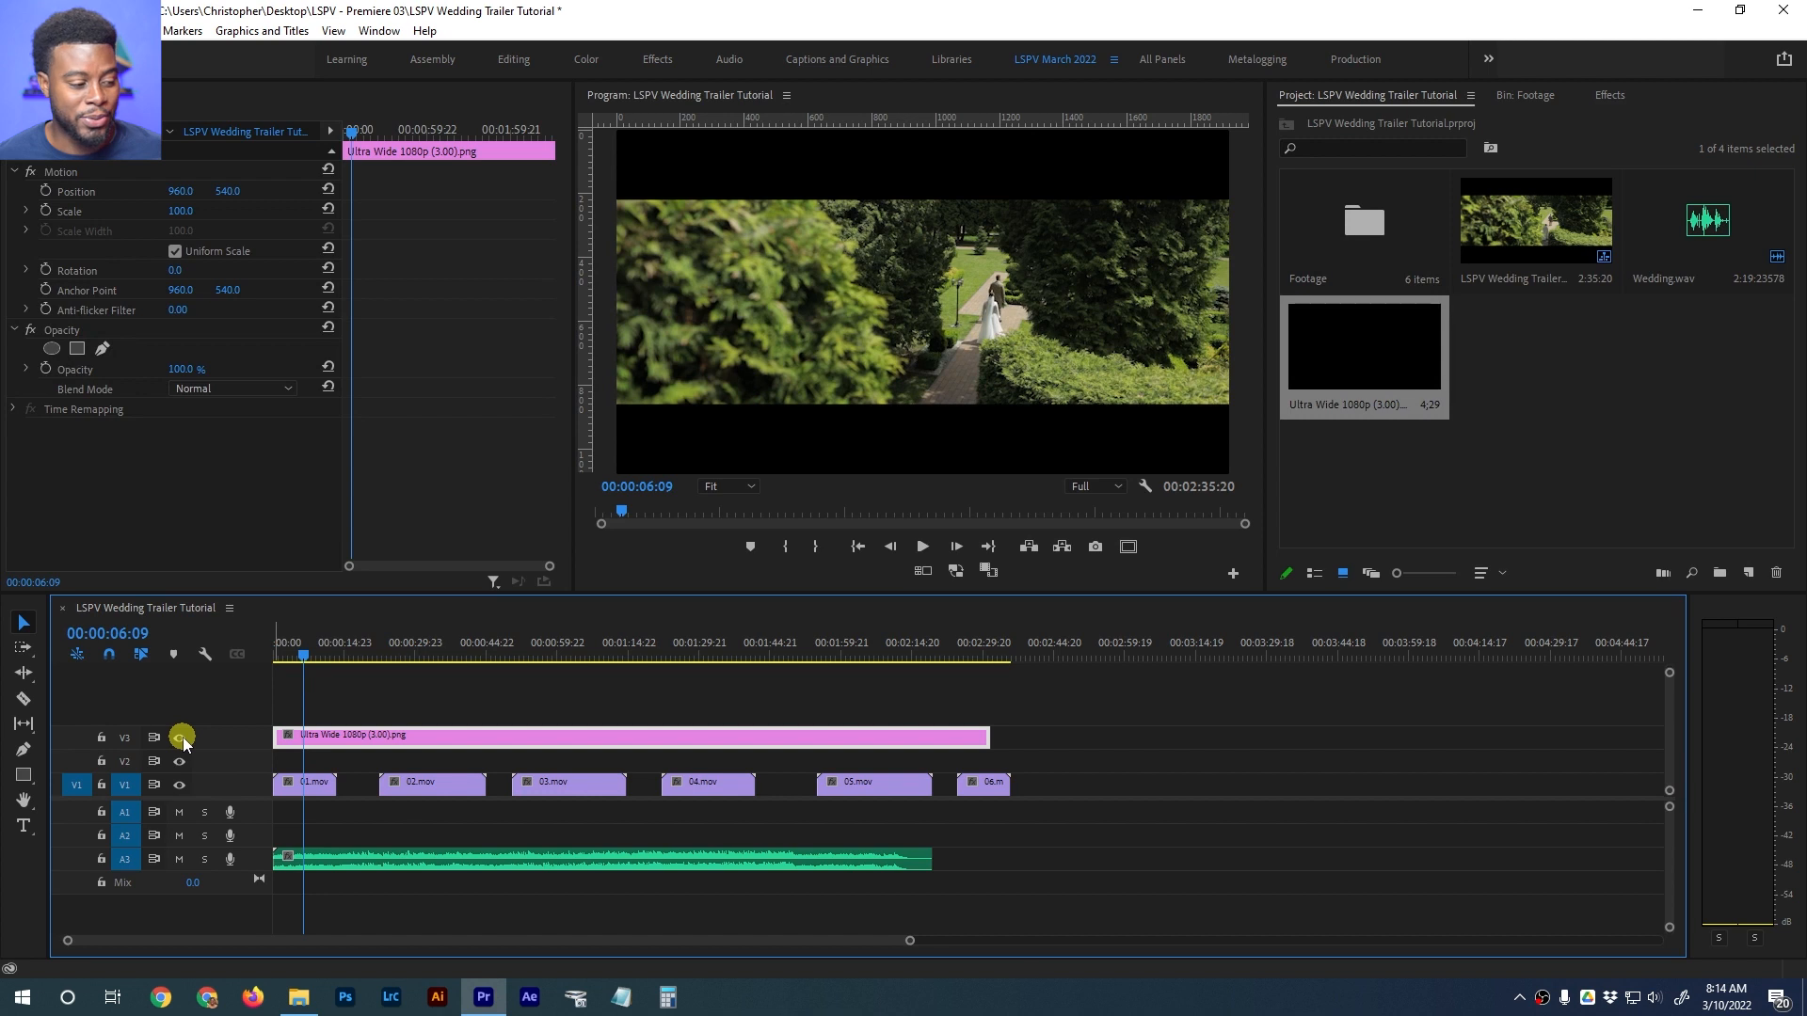
pyautogui.click(390, 712)
pyautogui.click(383, 740)
pyautogui.click(323, 796)
pyautogui.click(527, 783)
pyautogui.click(679, 786)
# Return the playhead to the sequence start and play the first five seconds or so
pyautogui.moveTo(304, 648); pyautogui.dragTo(268, 649)
pyautogui.click(384, 685)
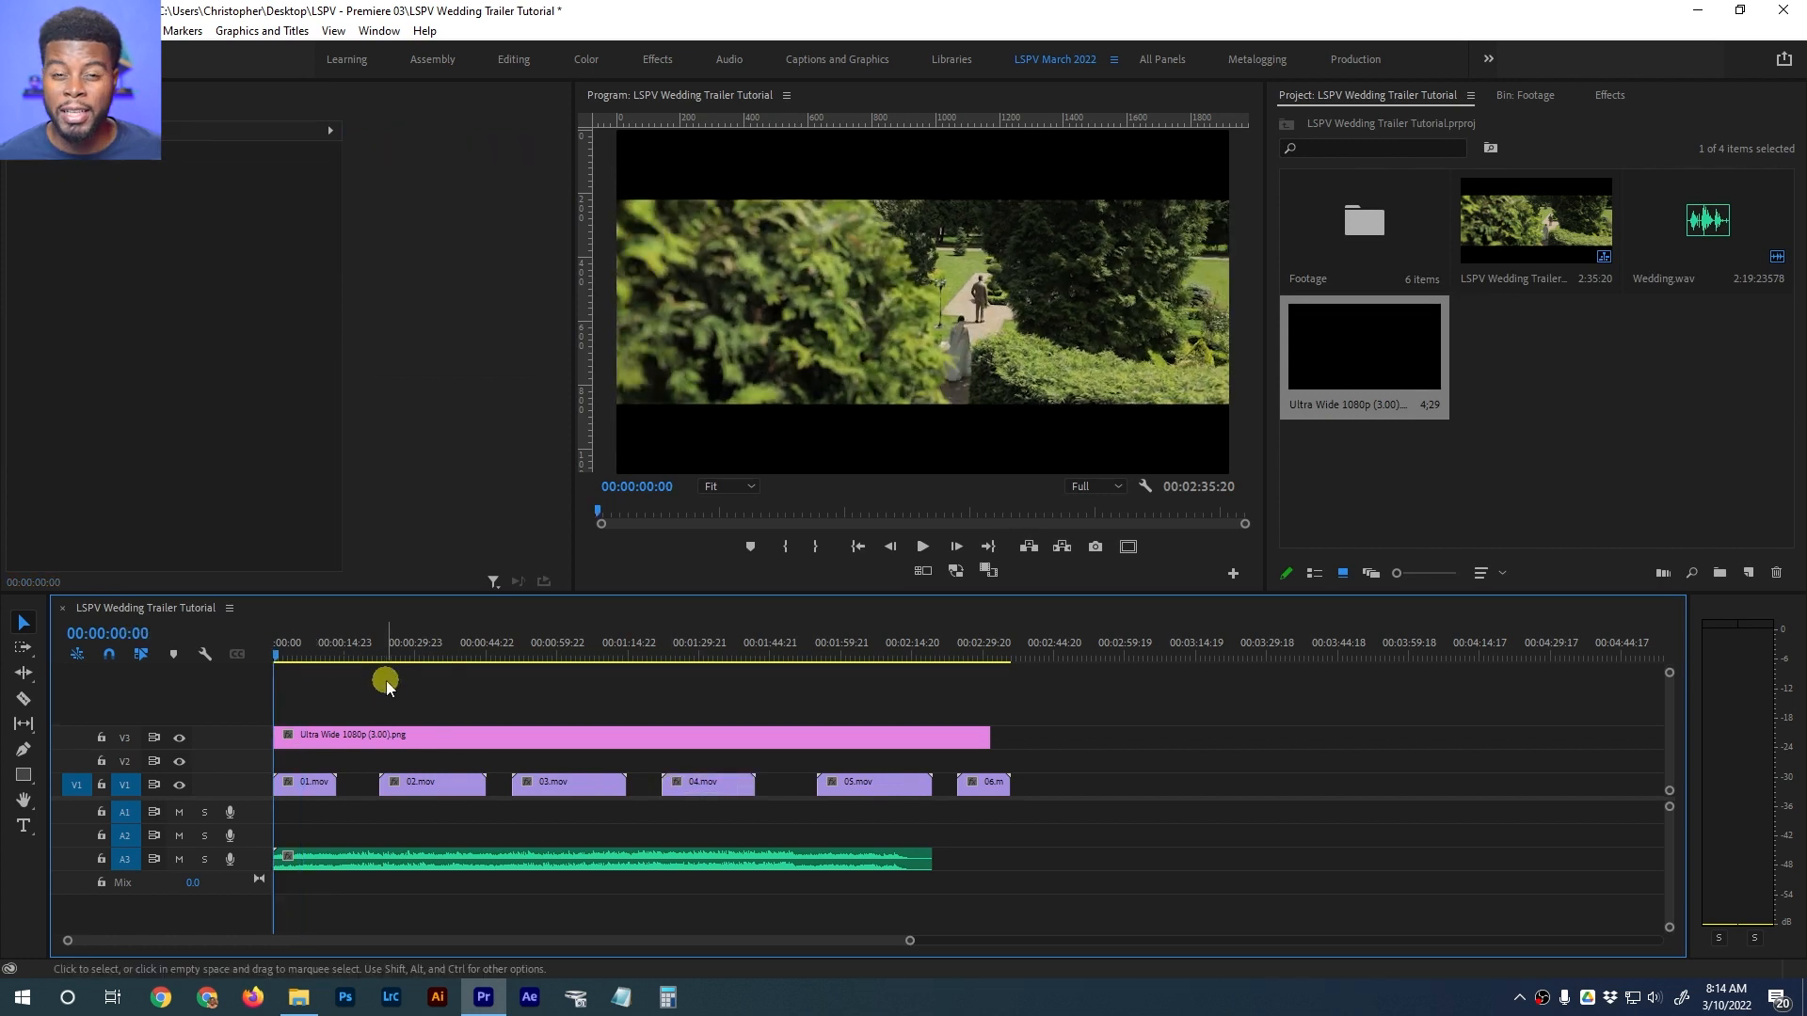
pyautogui.press('=')
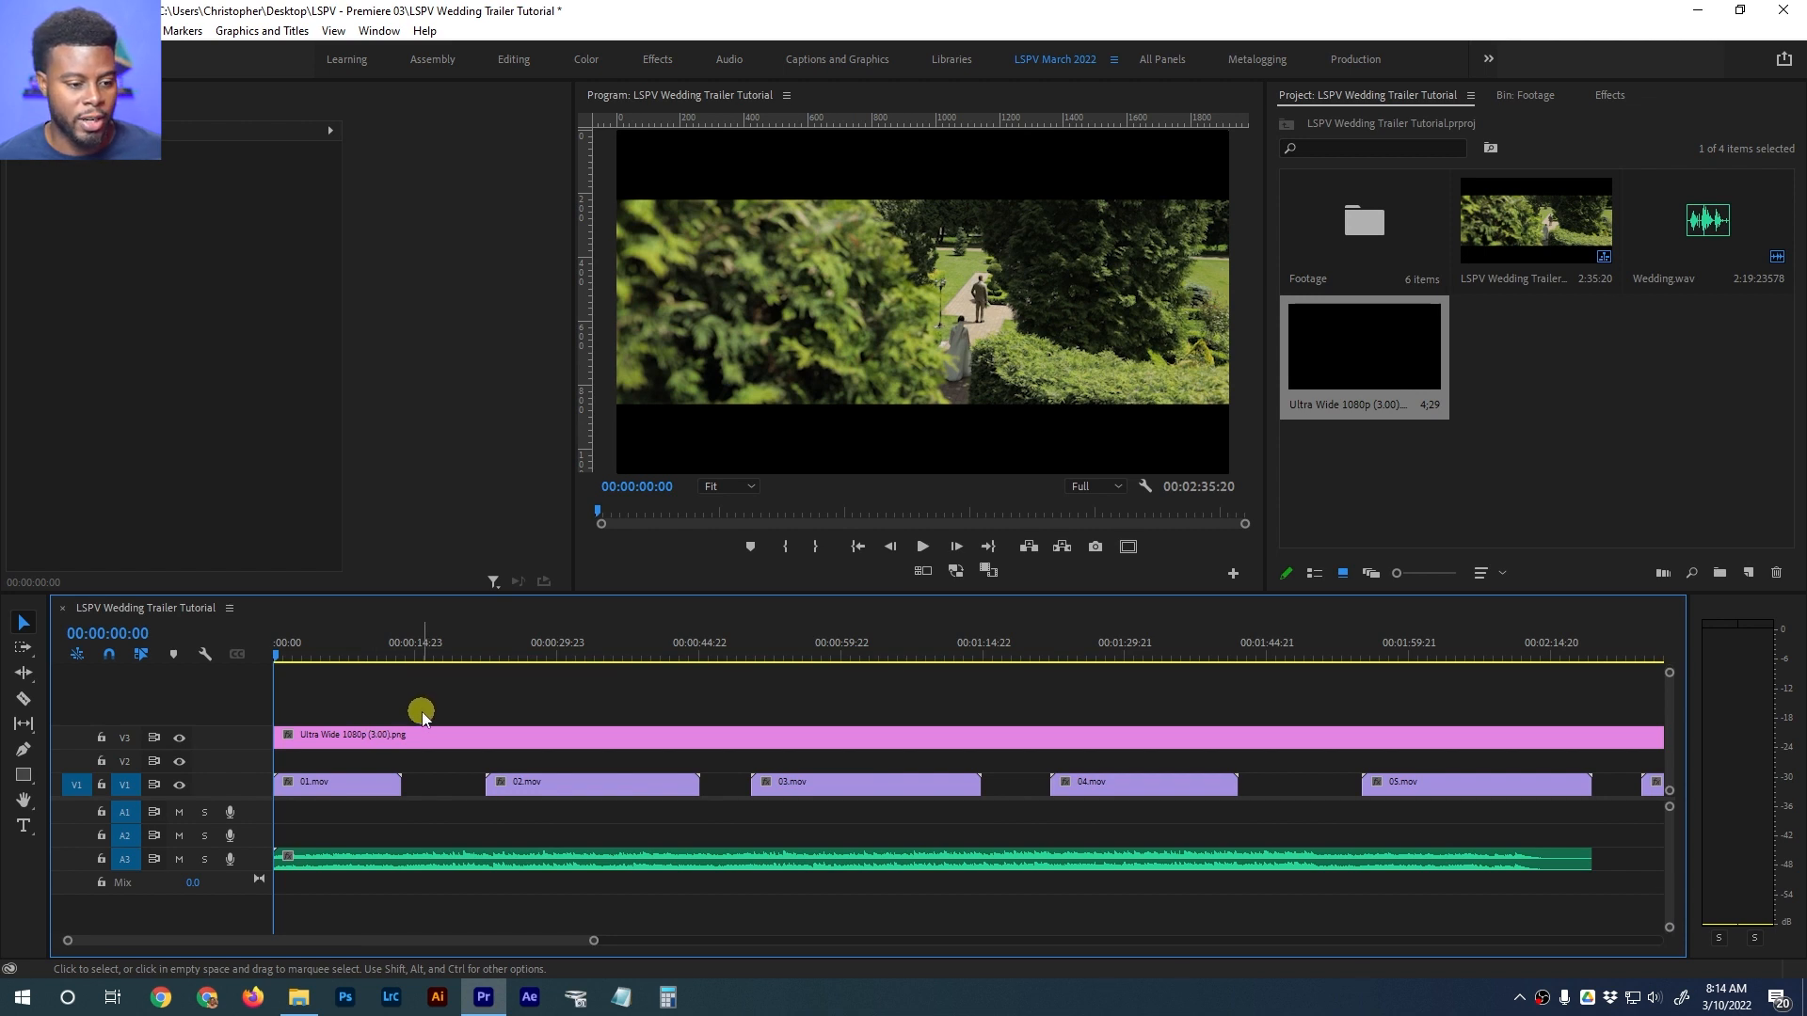
pyautogui.press('space')
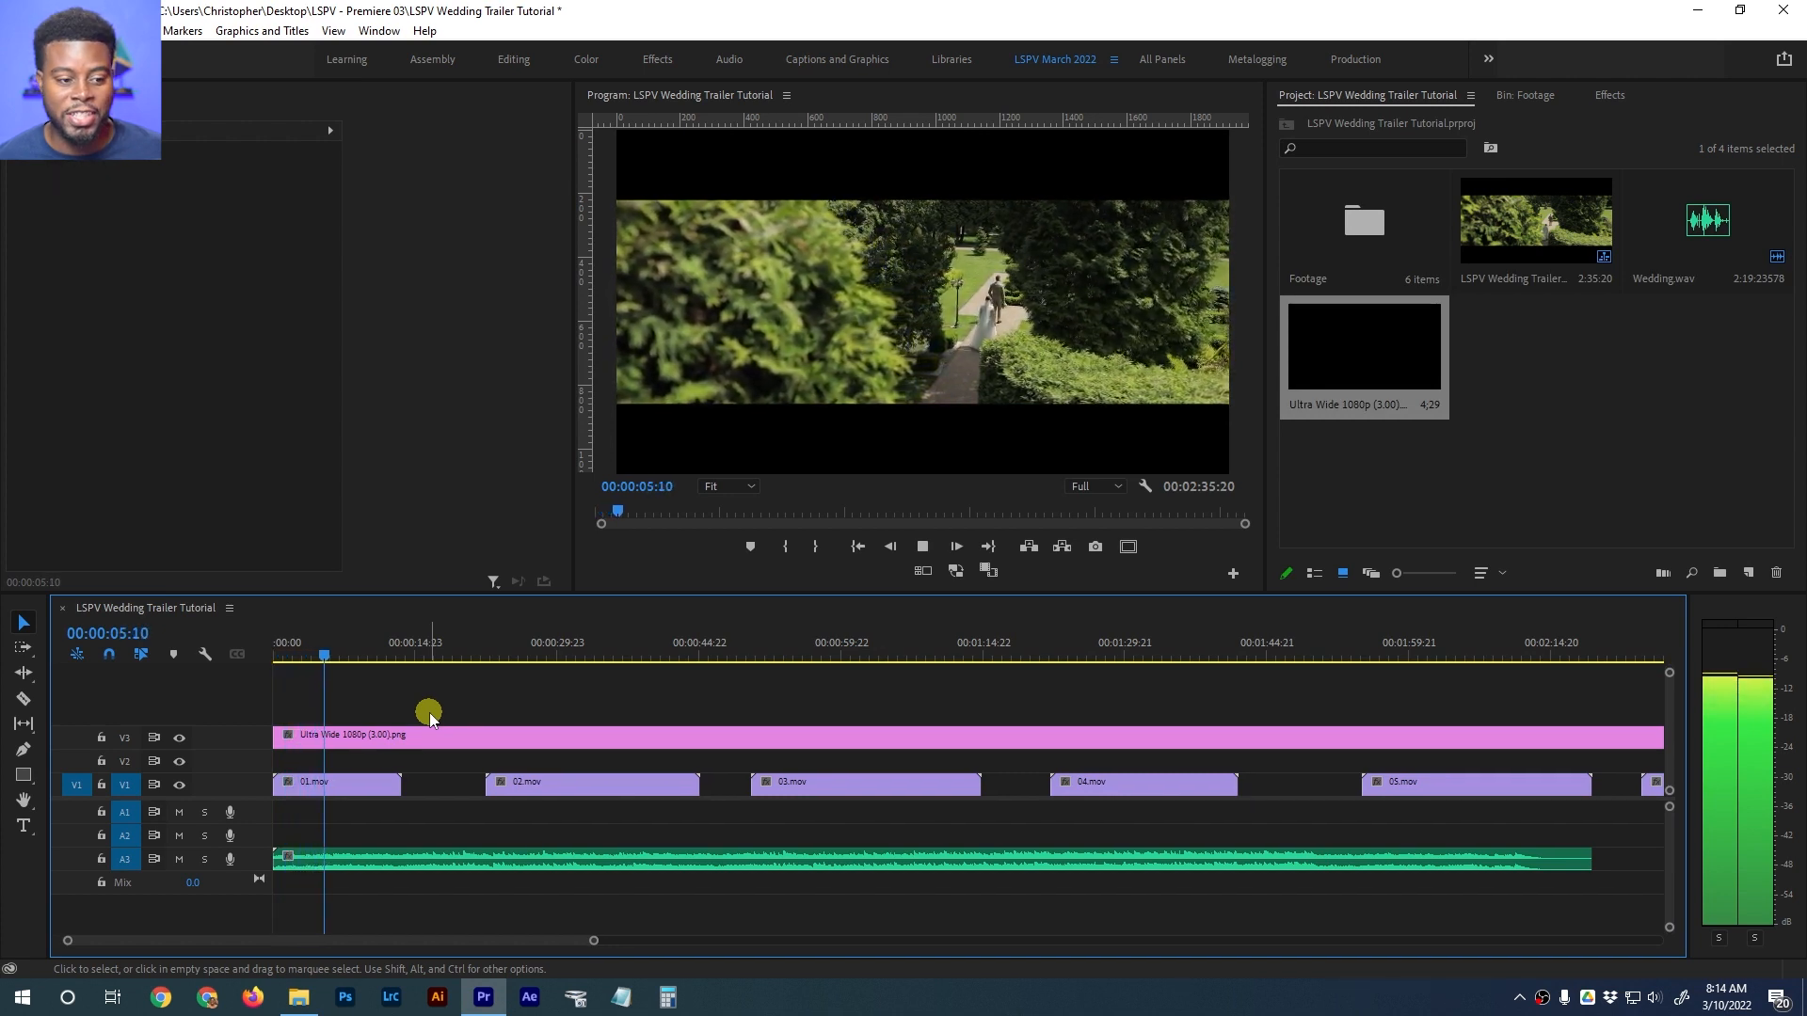
pyautogui.press('space')
# Enlarge the Program monitor by widening it and making the timeline area shorter
pyautogui.moveTo(572, 479); pyautogui.dragTo(433, 479)
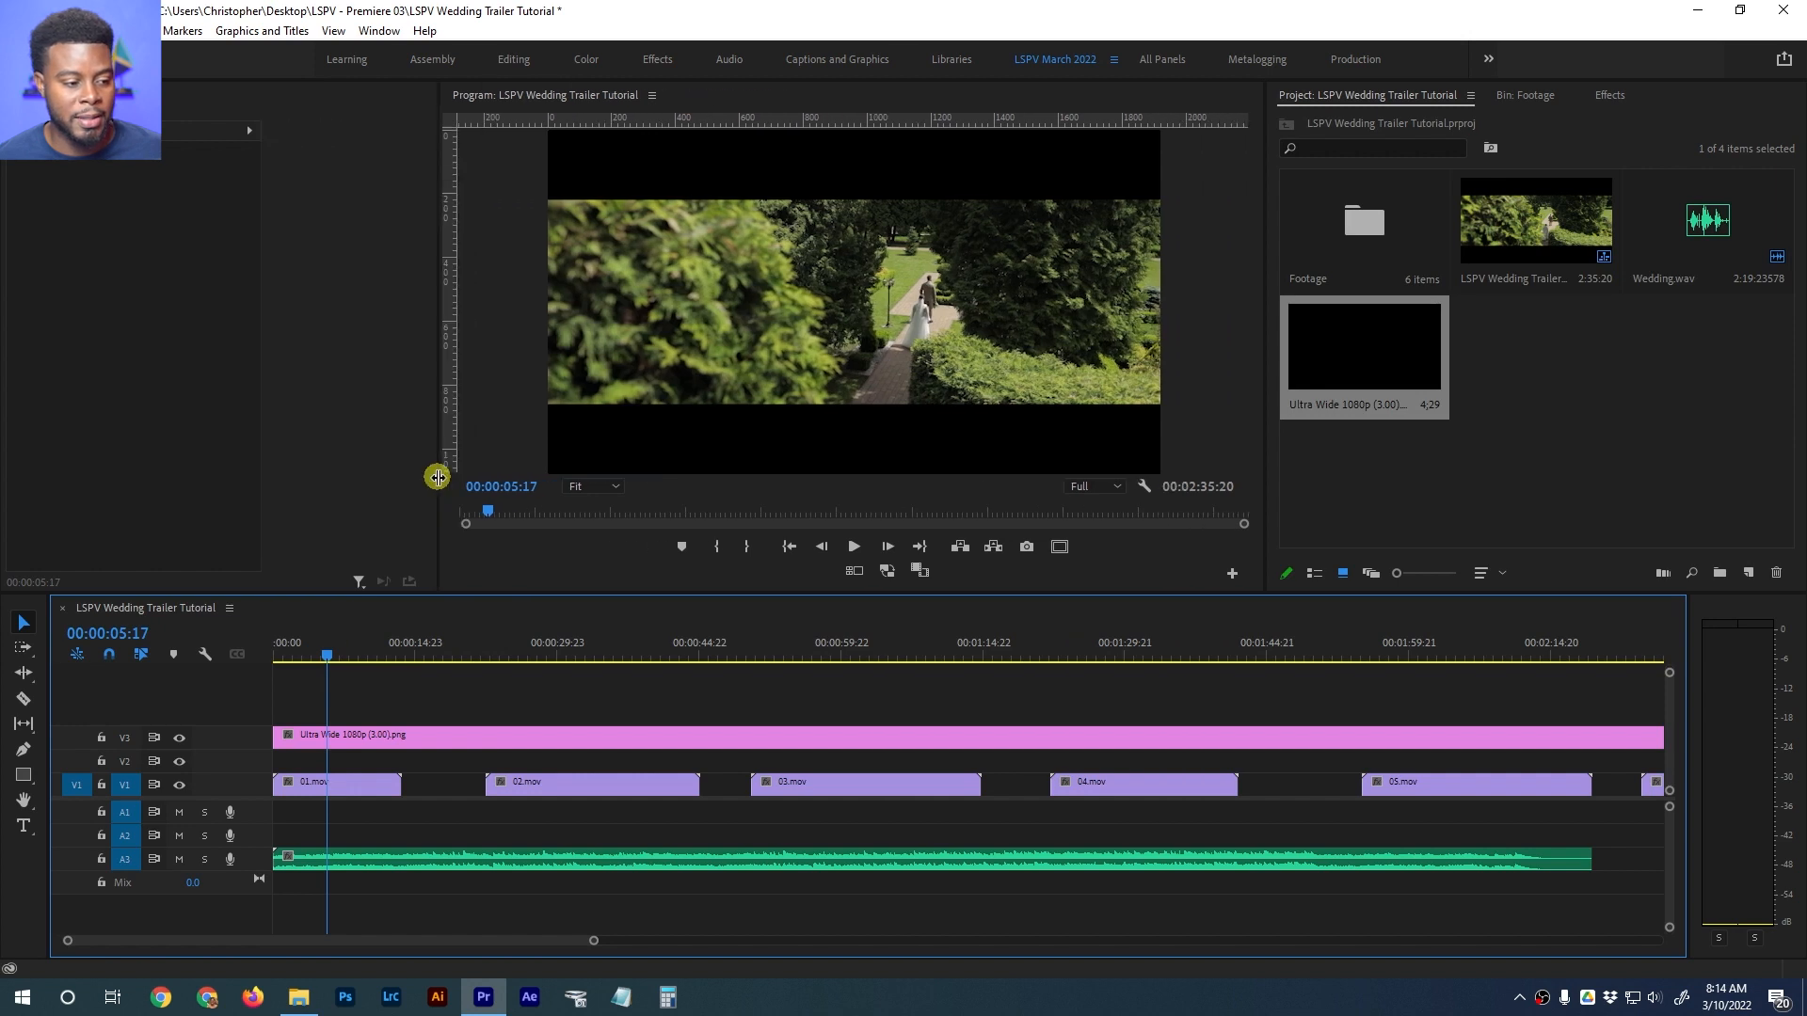
pyautogui.moveTo(715, 656); pyautogui.dragTo(712, 680)
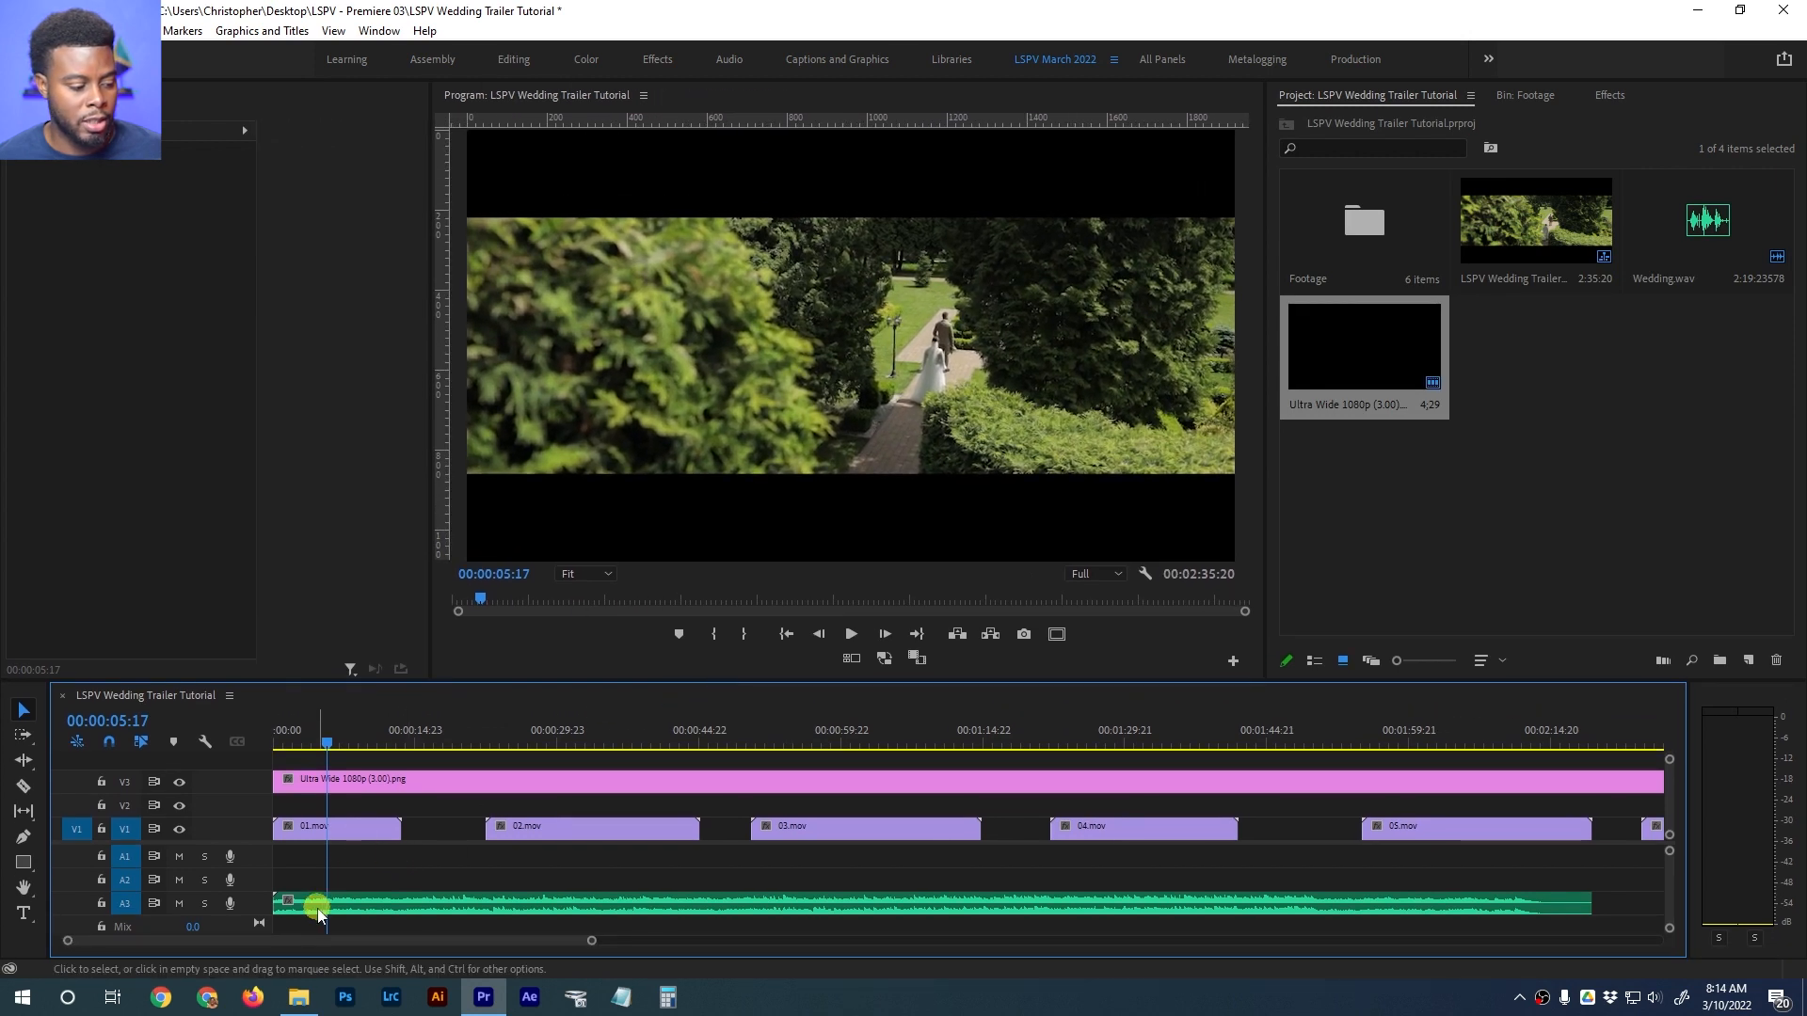
# Move the Wedding.wav clip up to audio track A2, still at the sequence start
pyautogui.moveTo(318, 915); pyautogui.dragTo(266, 861)
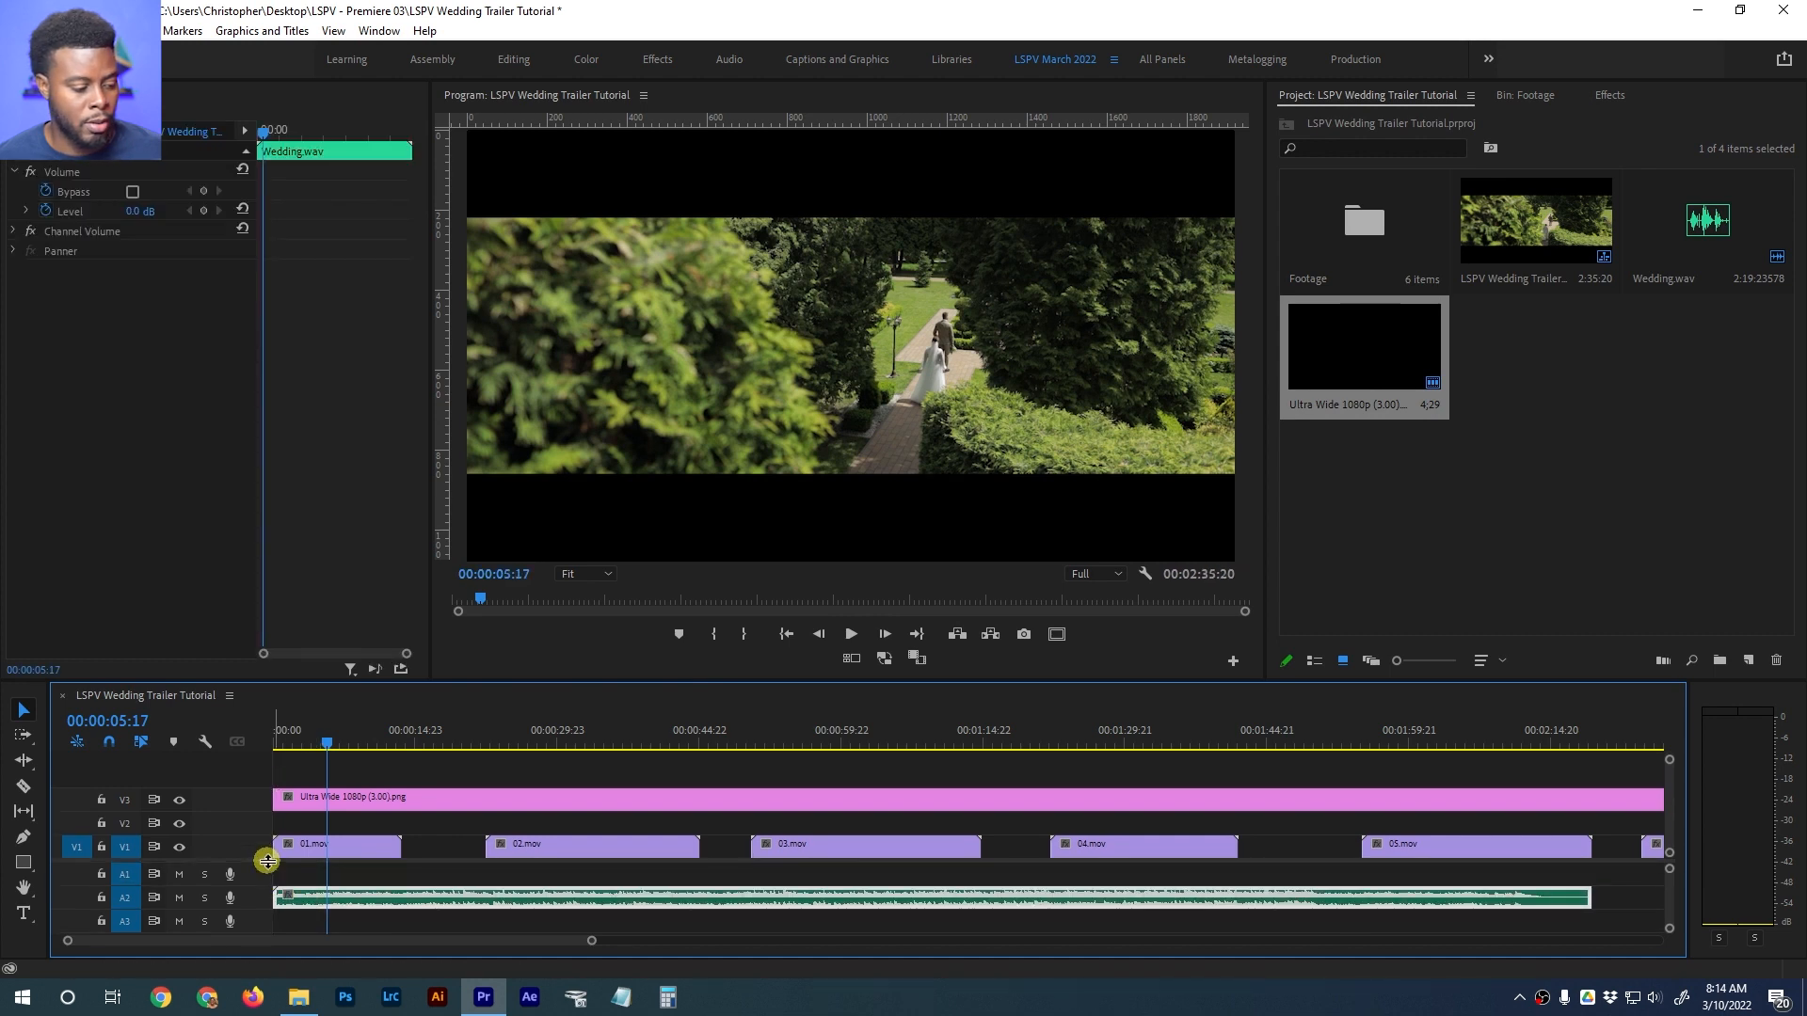
# Deselect the audio clip, widen the Program monitor a bit more and make the timeline area shorter
pyautogui.click(414, 777)
pyautogui.moveTo(1262, 552); pyautogui.dragTo(1314, 557)
pyautogui.moveTo(1073, 682); pyautogui.dragTo(1073, 709)
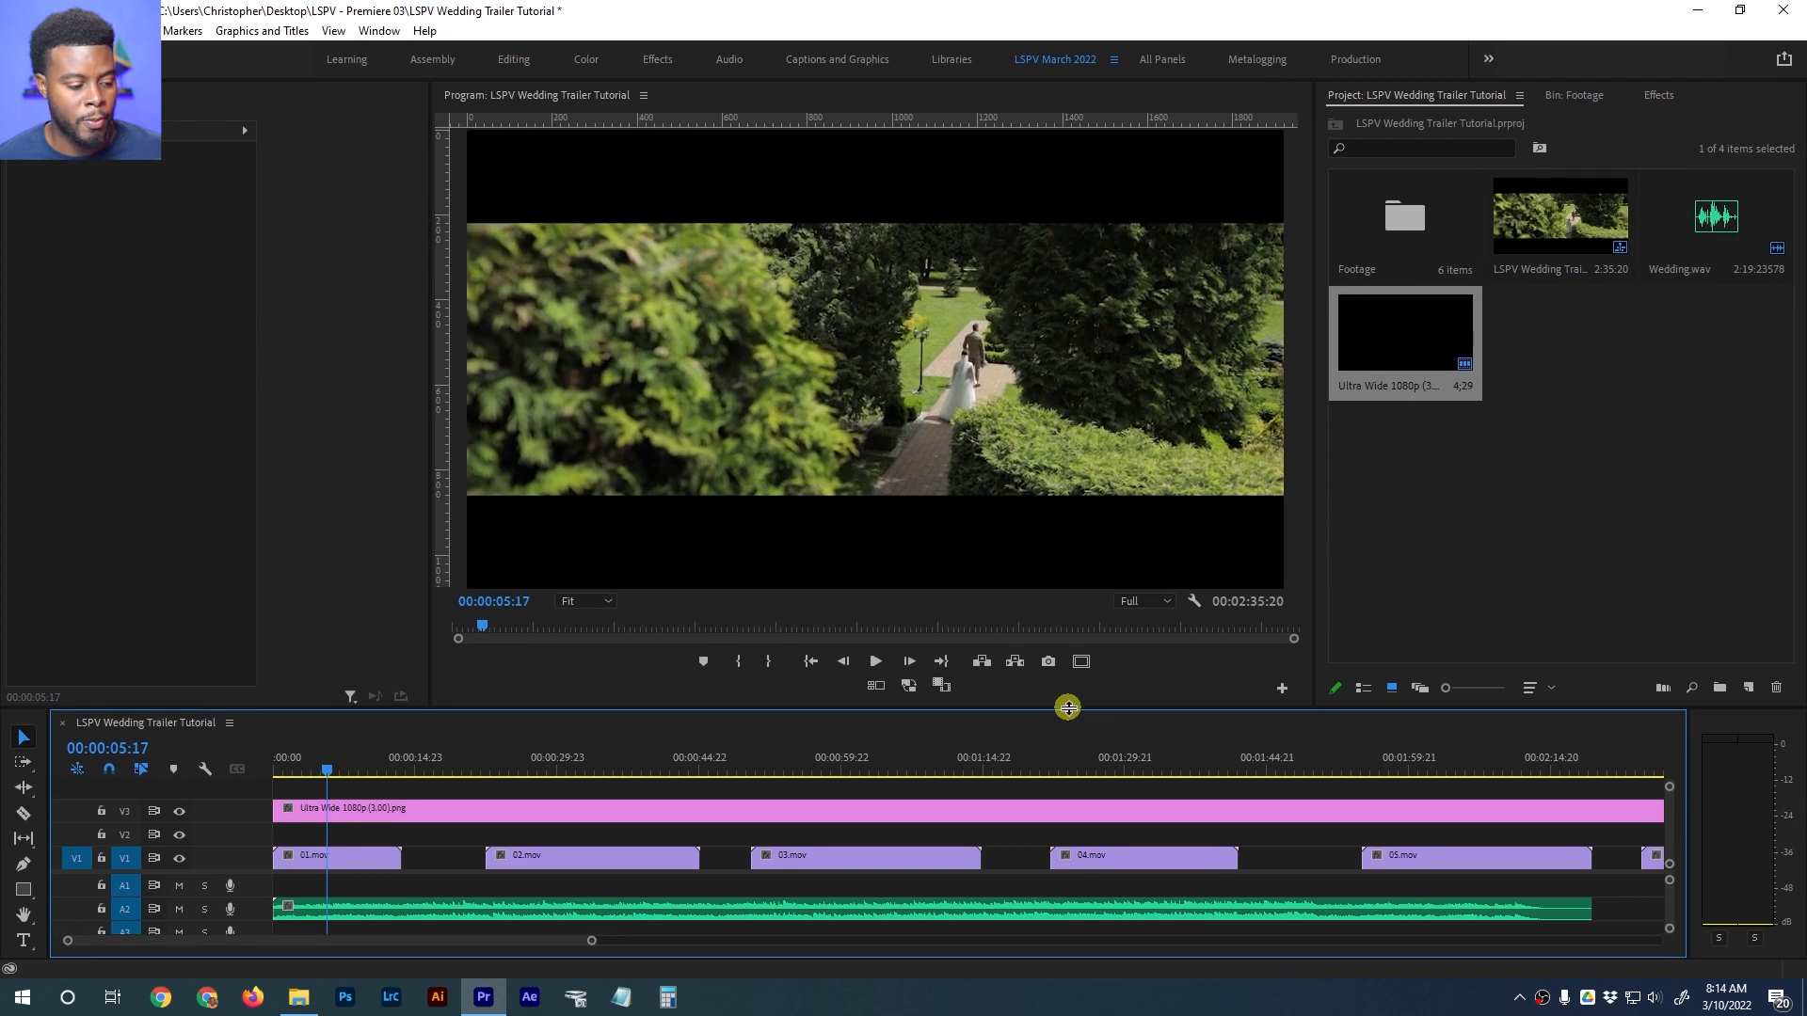
# Play the sequence from its start to about 5 seconds to review the letterboxed opening with the music
pyautogui.moveTo(326, 769); pyautogui.dragTo(237, 773)
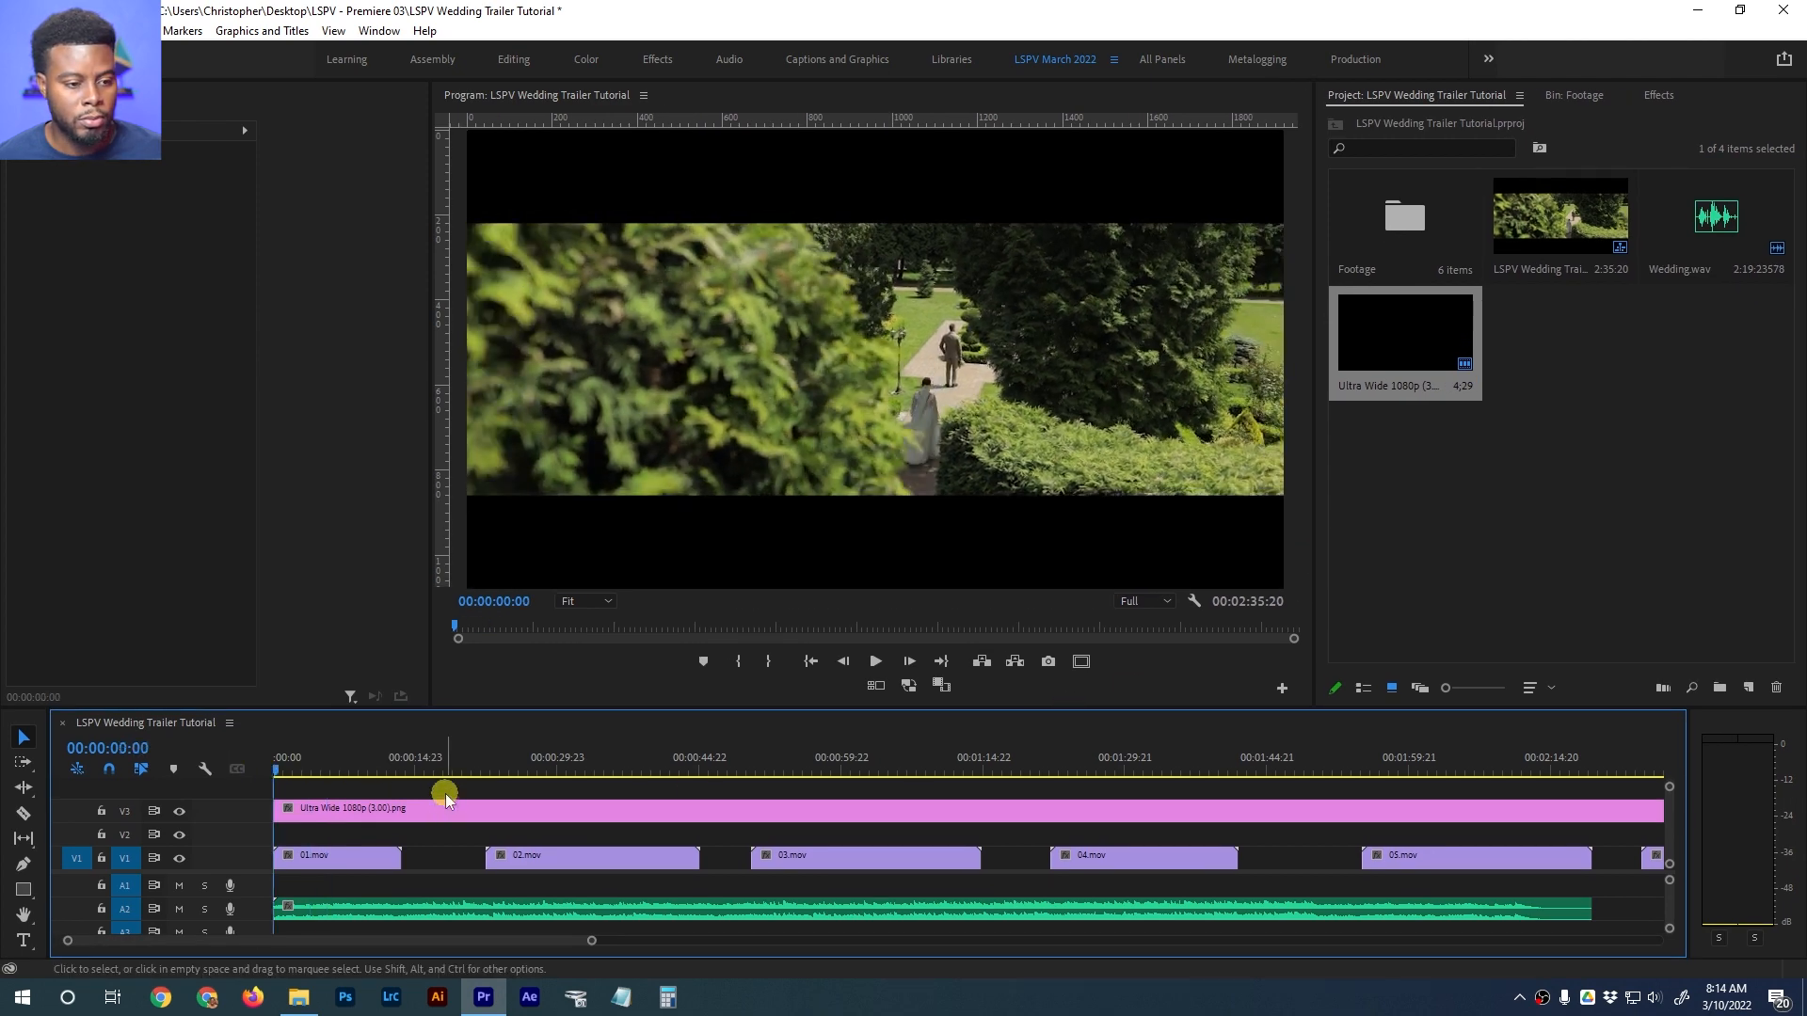
pyautogui.press('space')
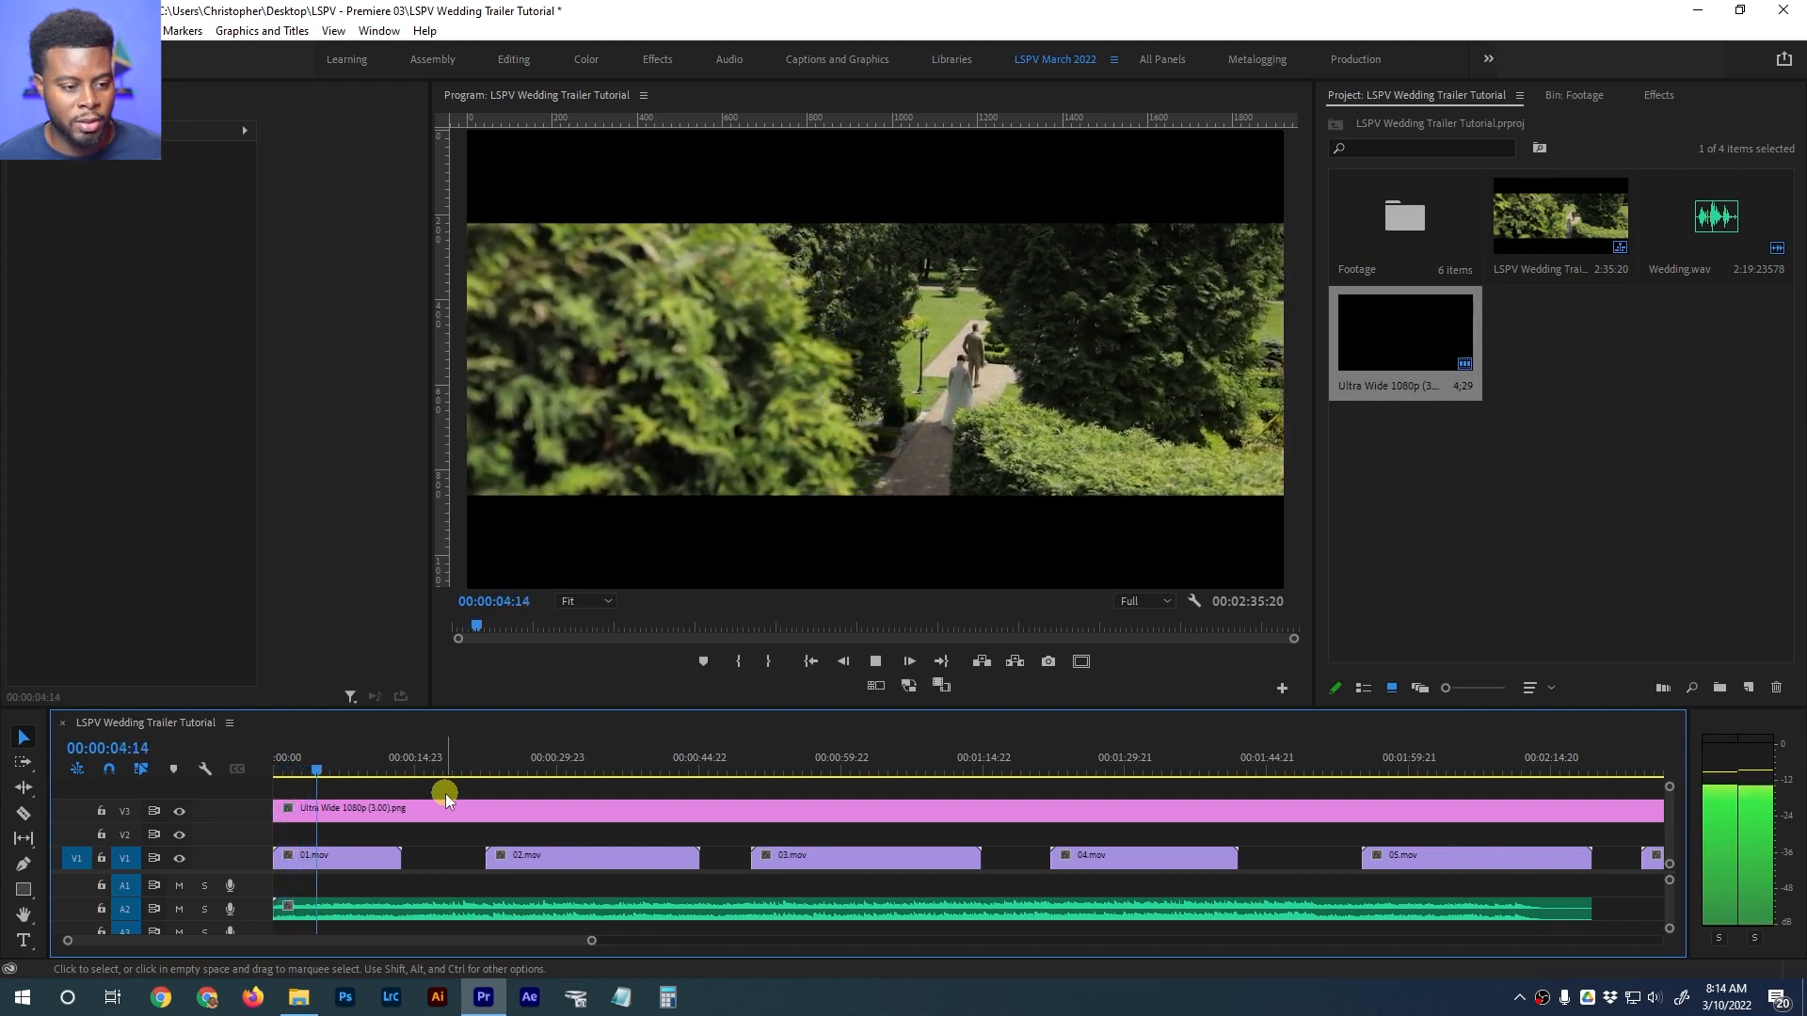
pyautogui.press('space')
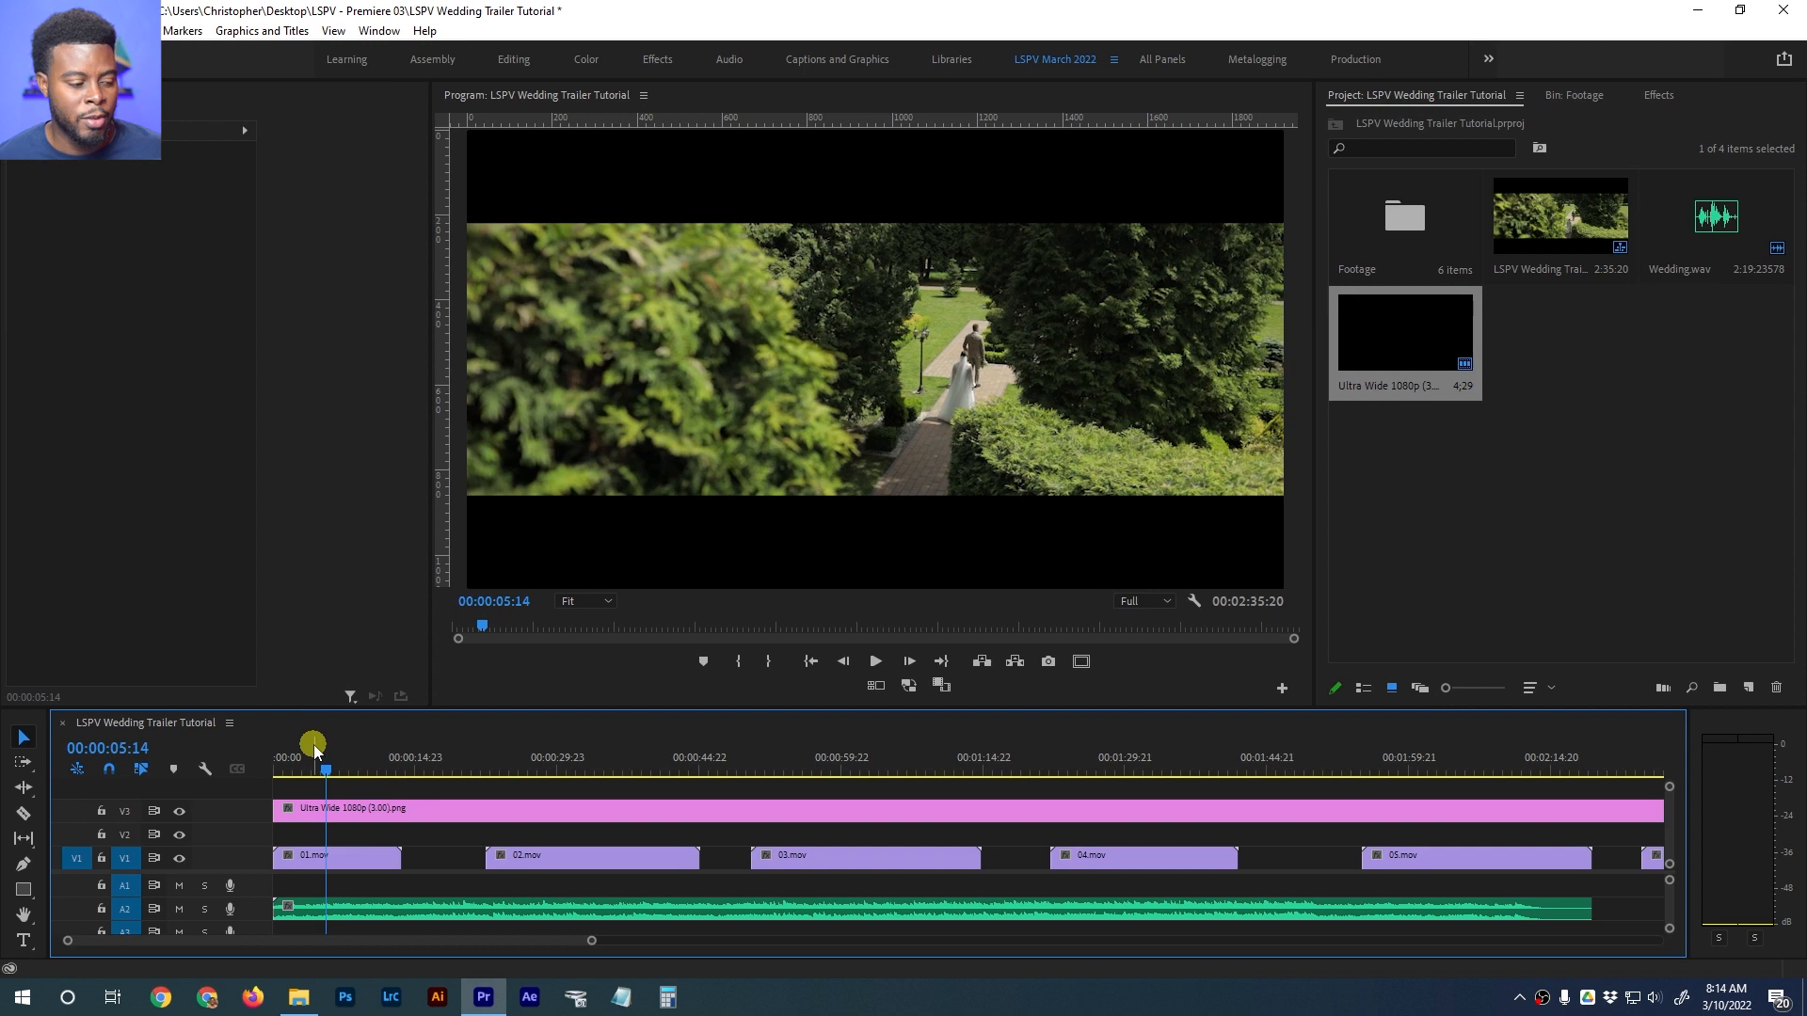
# Replay short passages between about 3 and 5 seconds several times to listen to the music's rhythm
pyautogui.click(320, 770)
pyautogui.moveTo(320, 770); pyautogui.dragTo(318, 770)
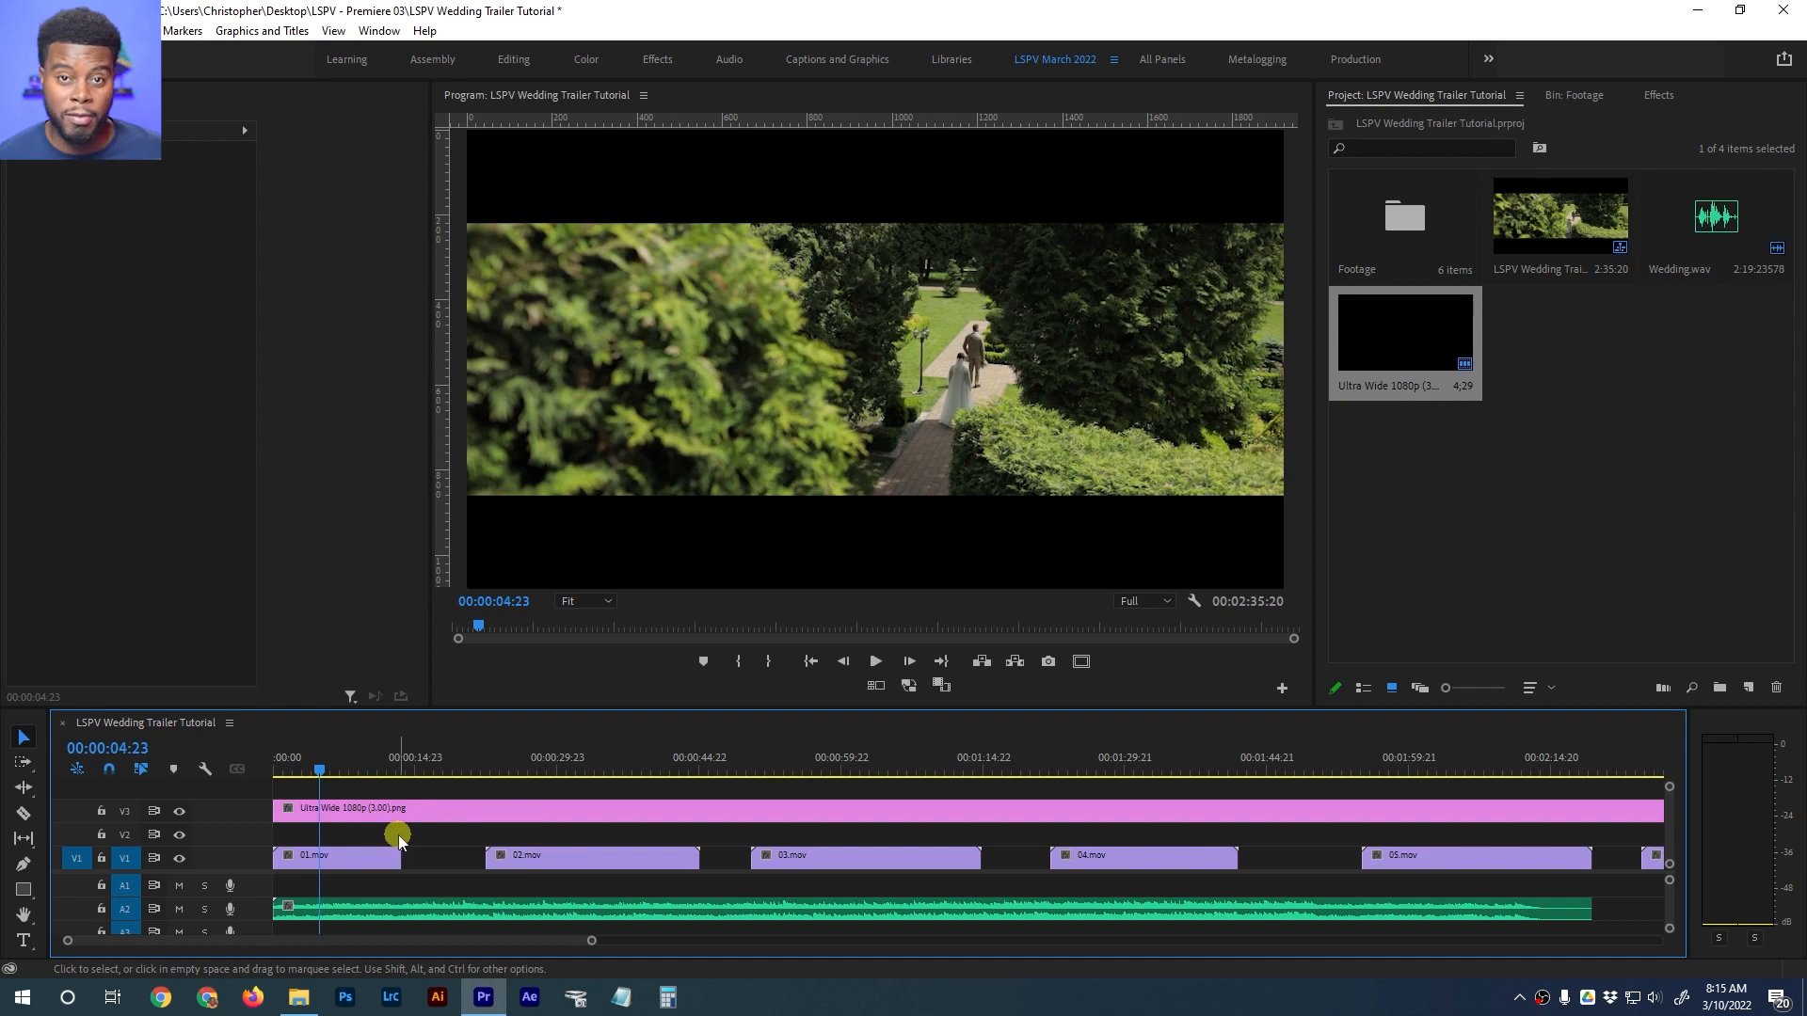
pyautogui.click(316, 770)
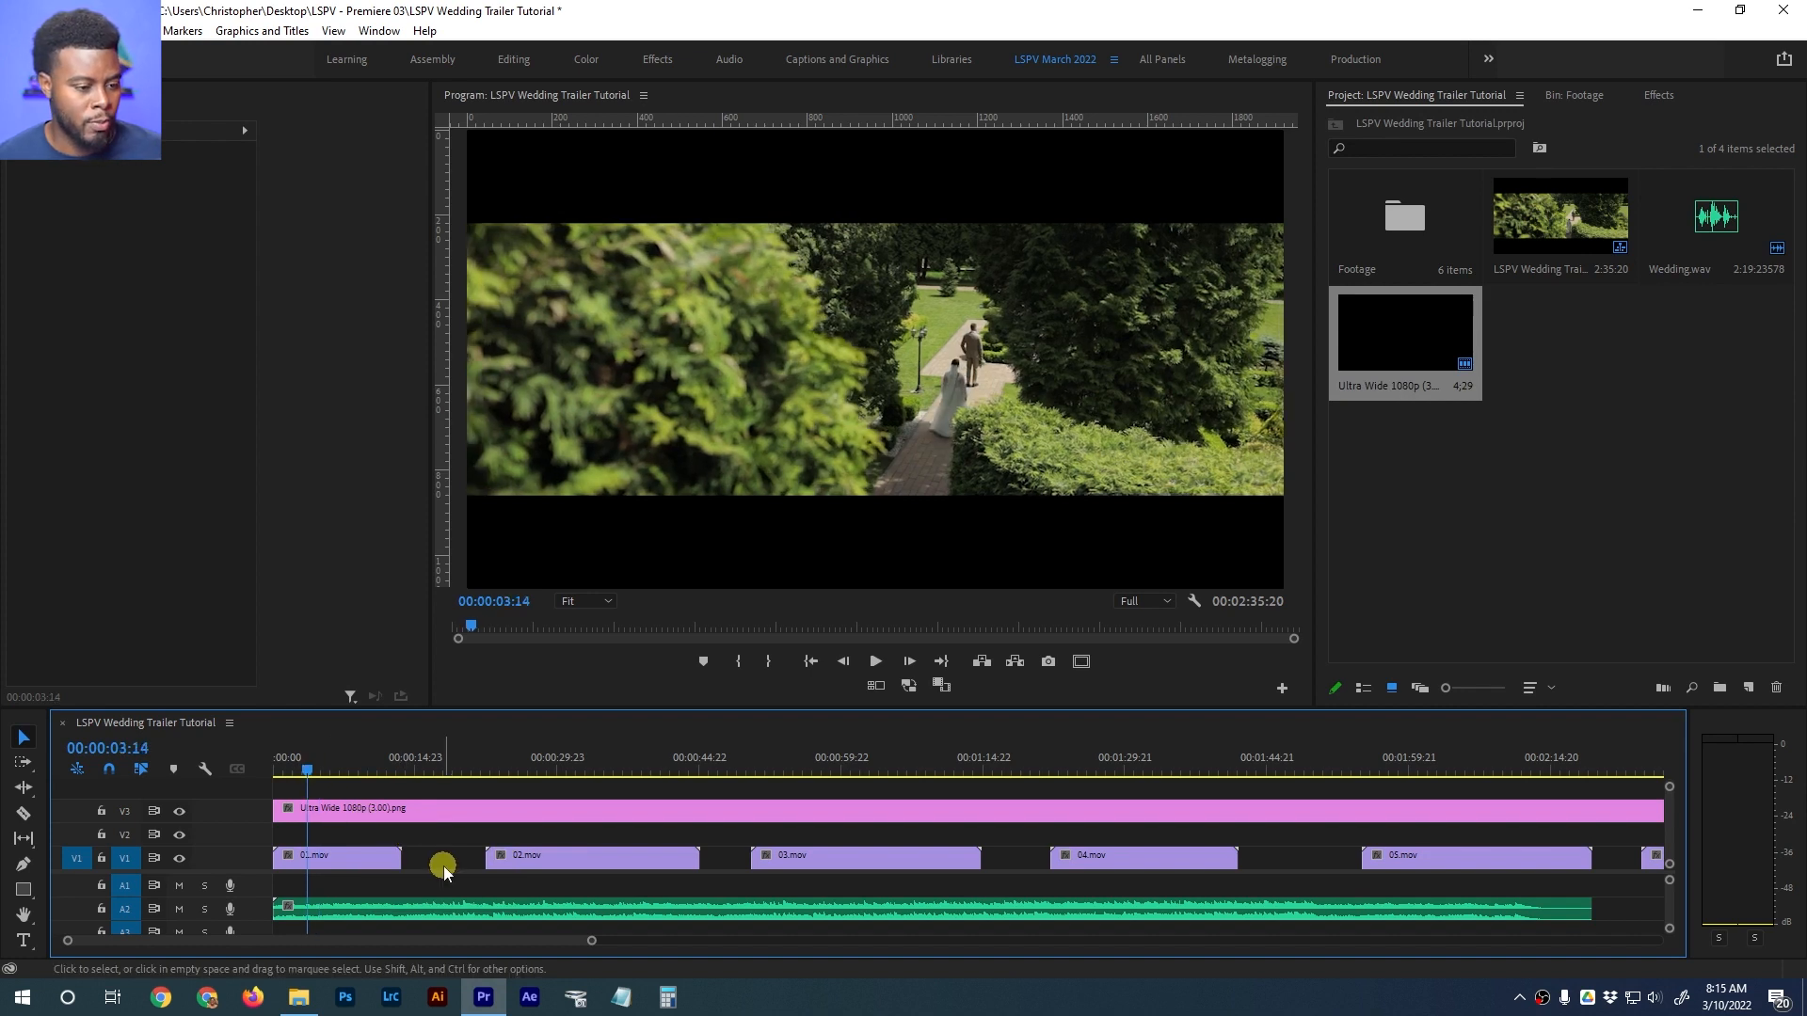
pyautogui.press('space')
pyautogui.press('space')
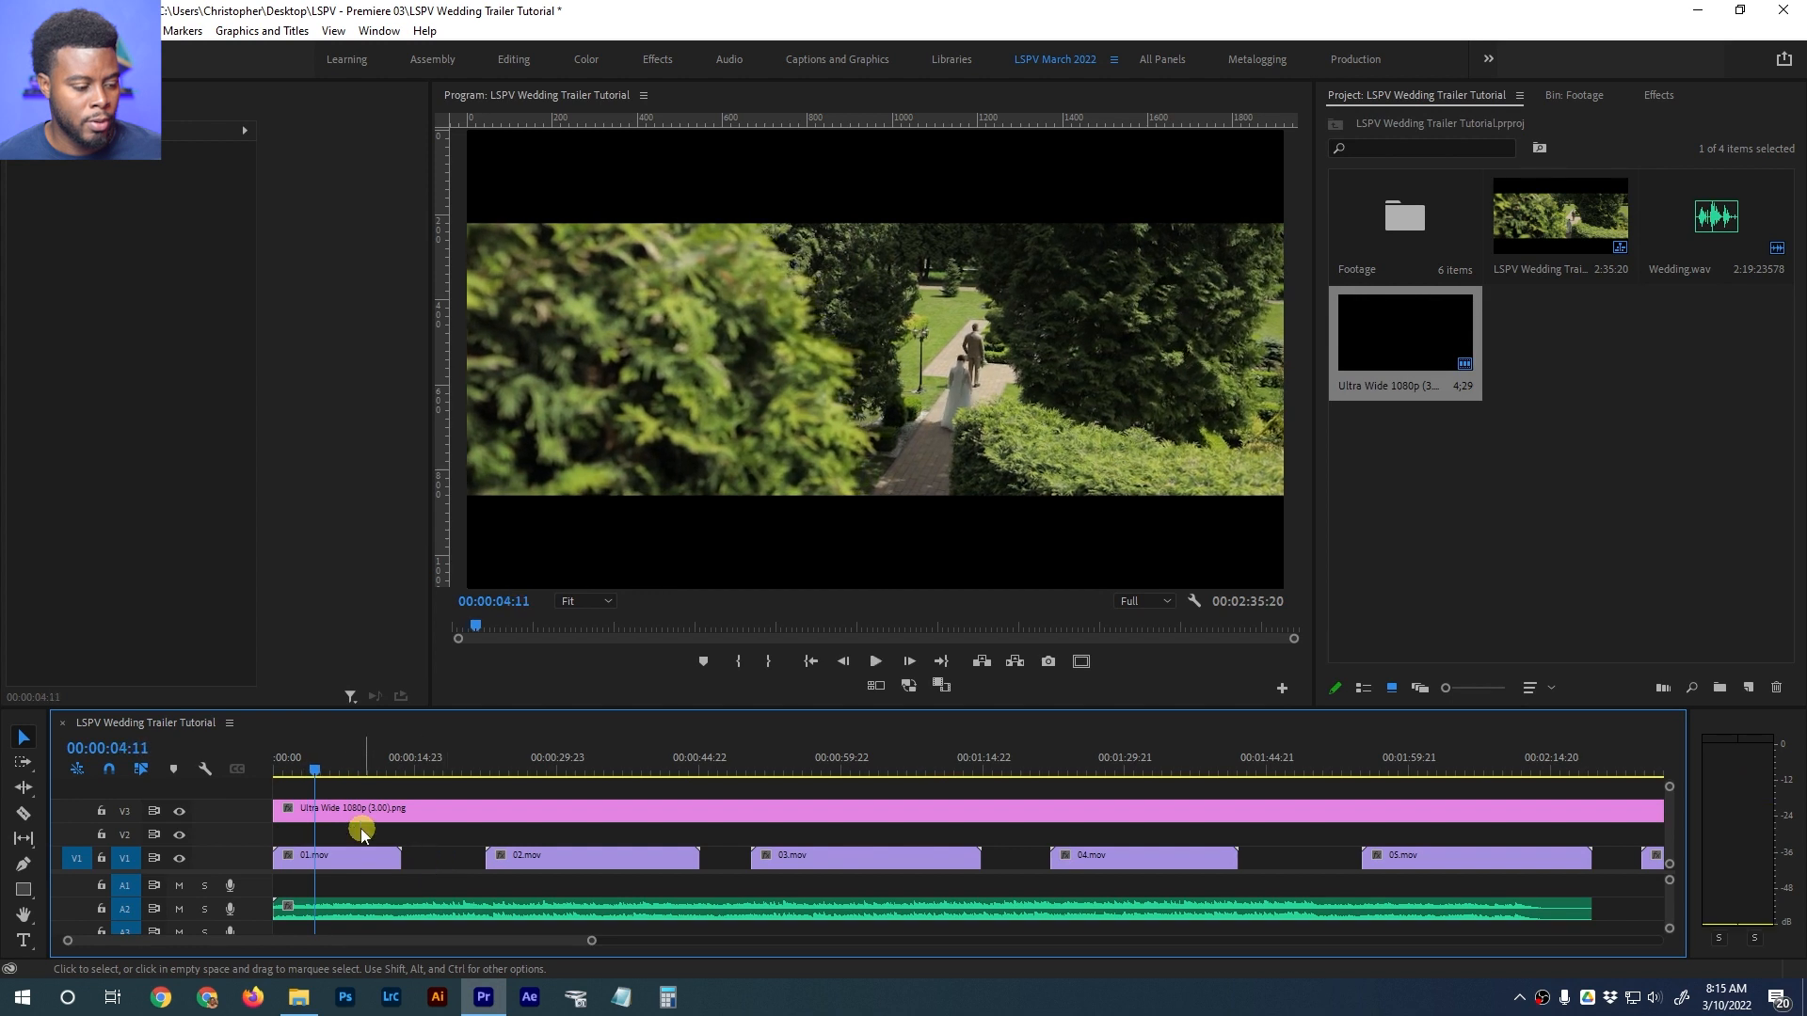
pyautogui.click(306, 751)
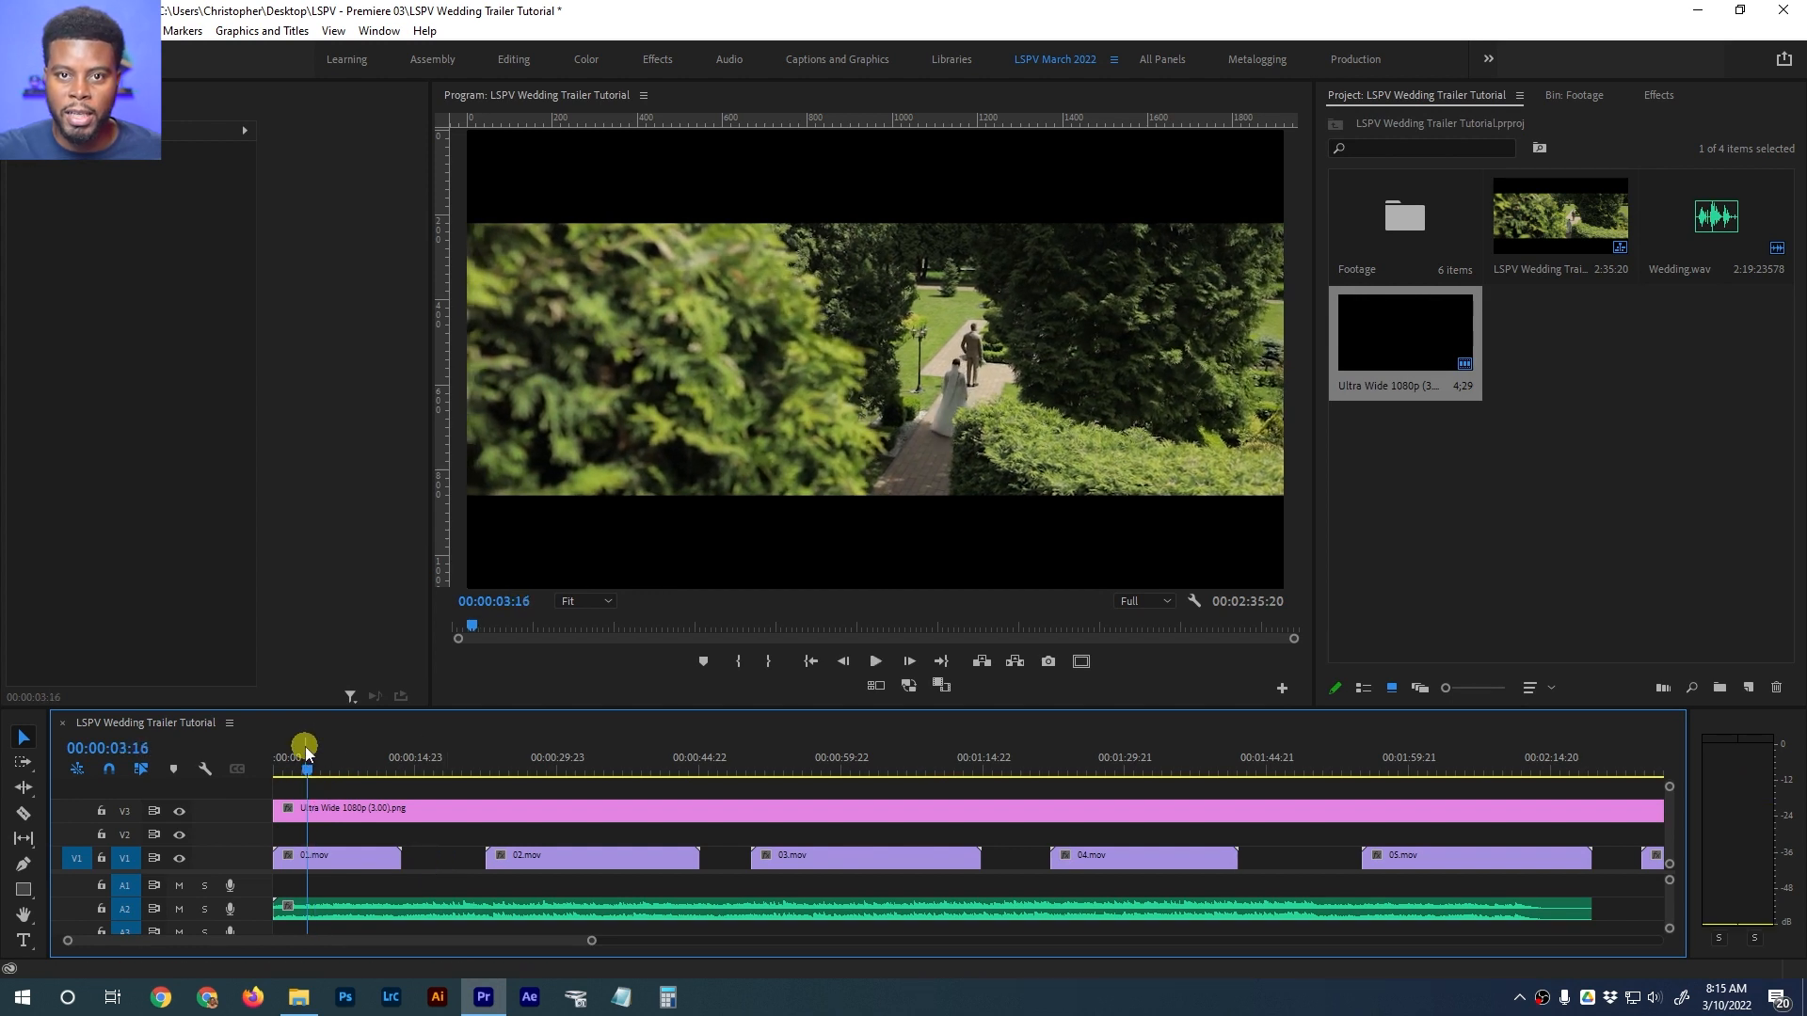
pyautogui.press('space')
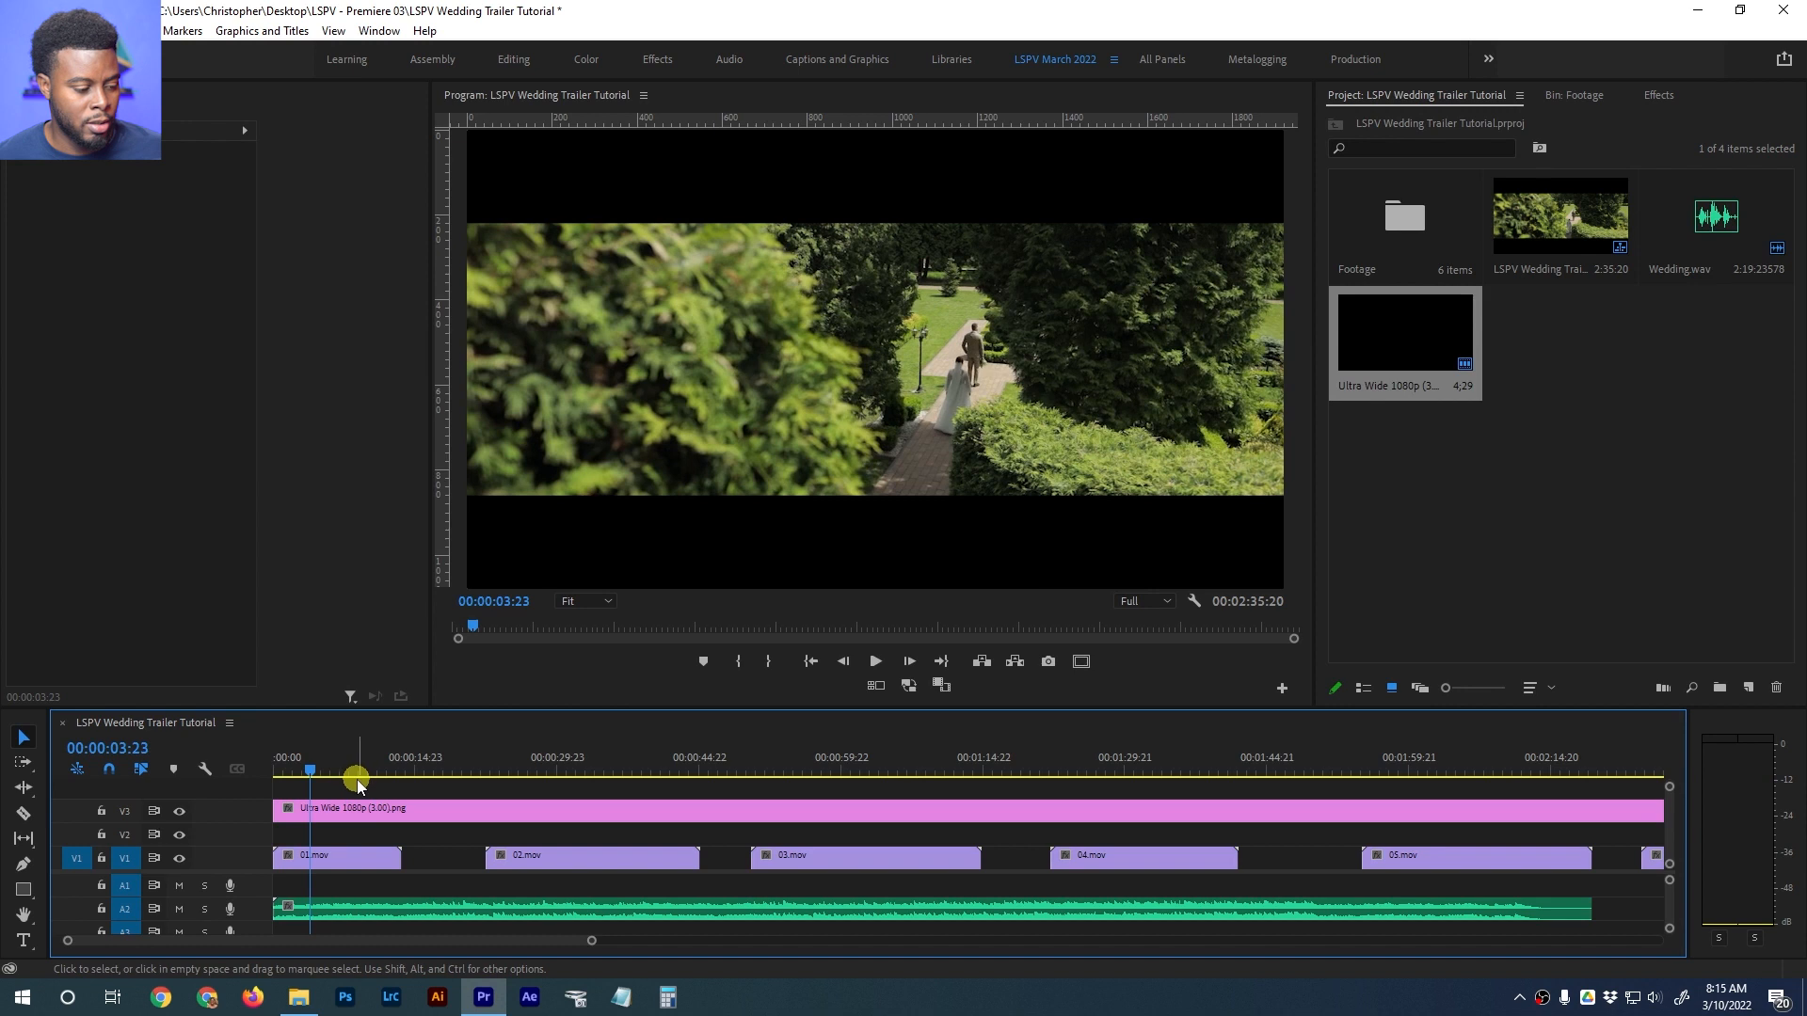
pyautogui.press('space')
pyautogui.click(314, 769)
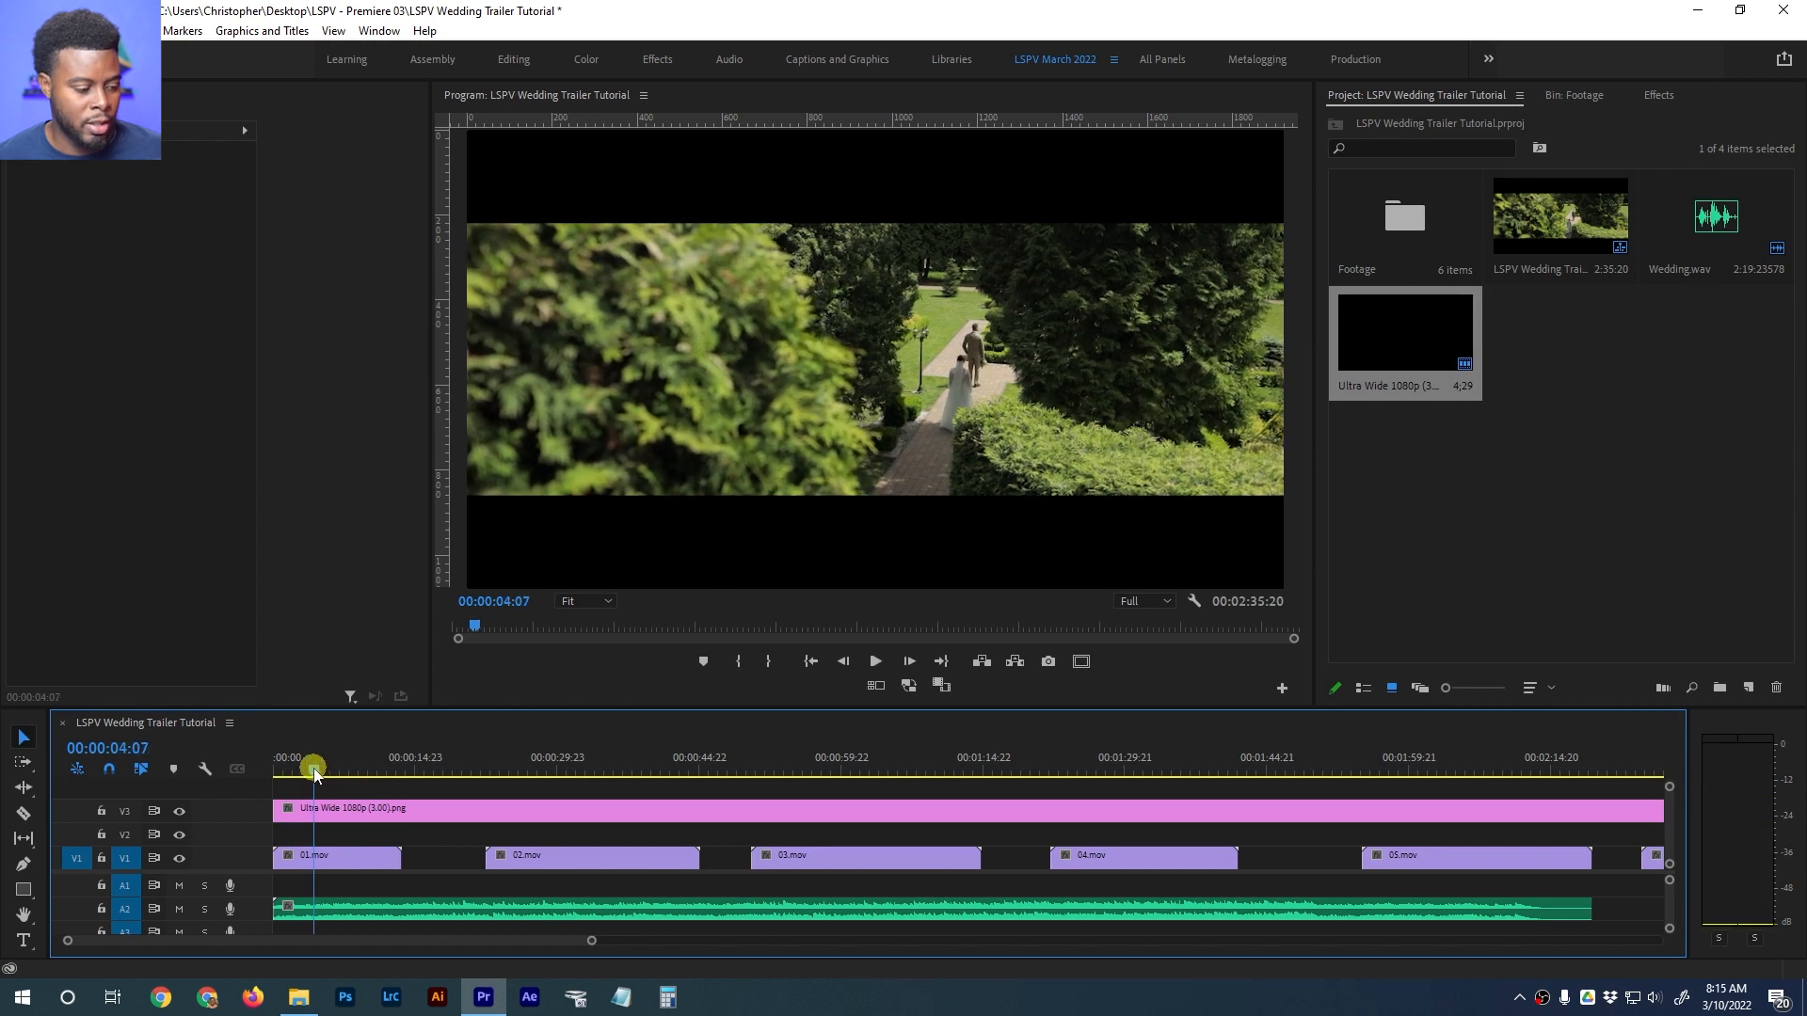
# Make the timeline area taller and expand audio track A2 to show the Wedding.wav waveform
pyautogui.scroll(3, 256, 913)
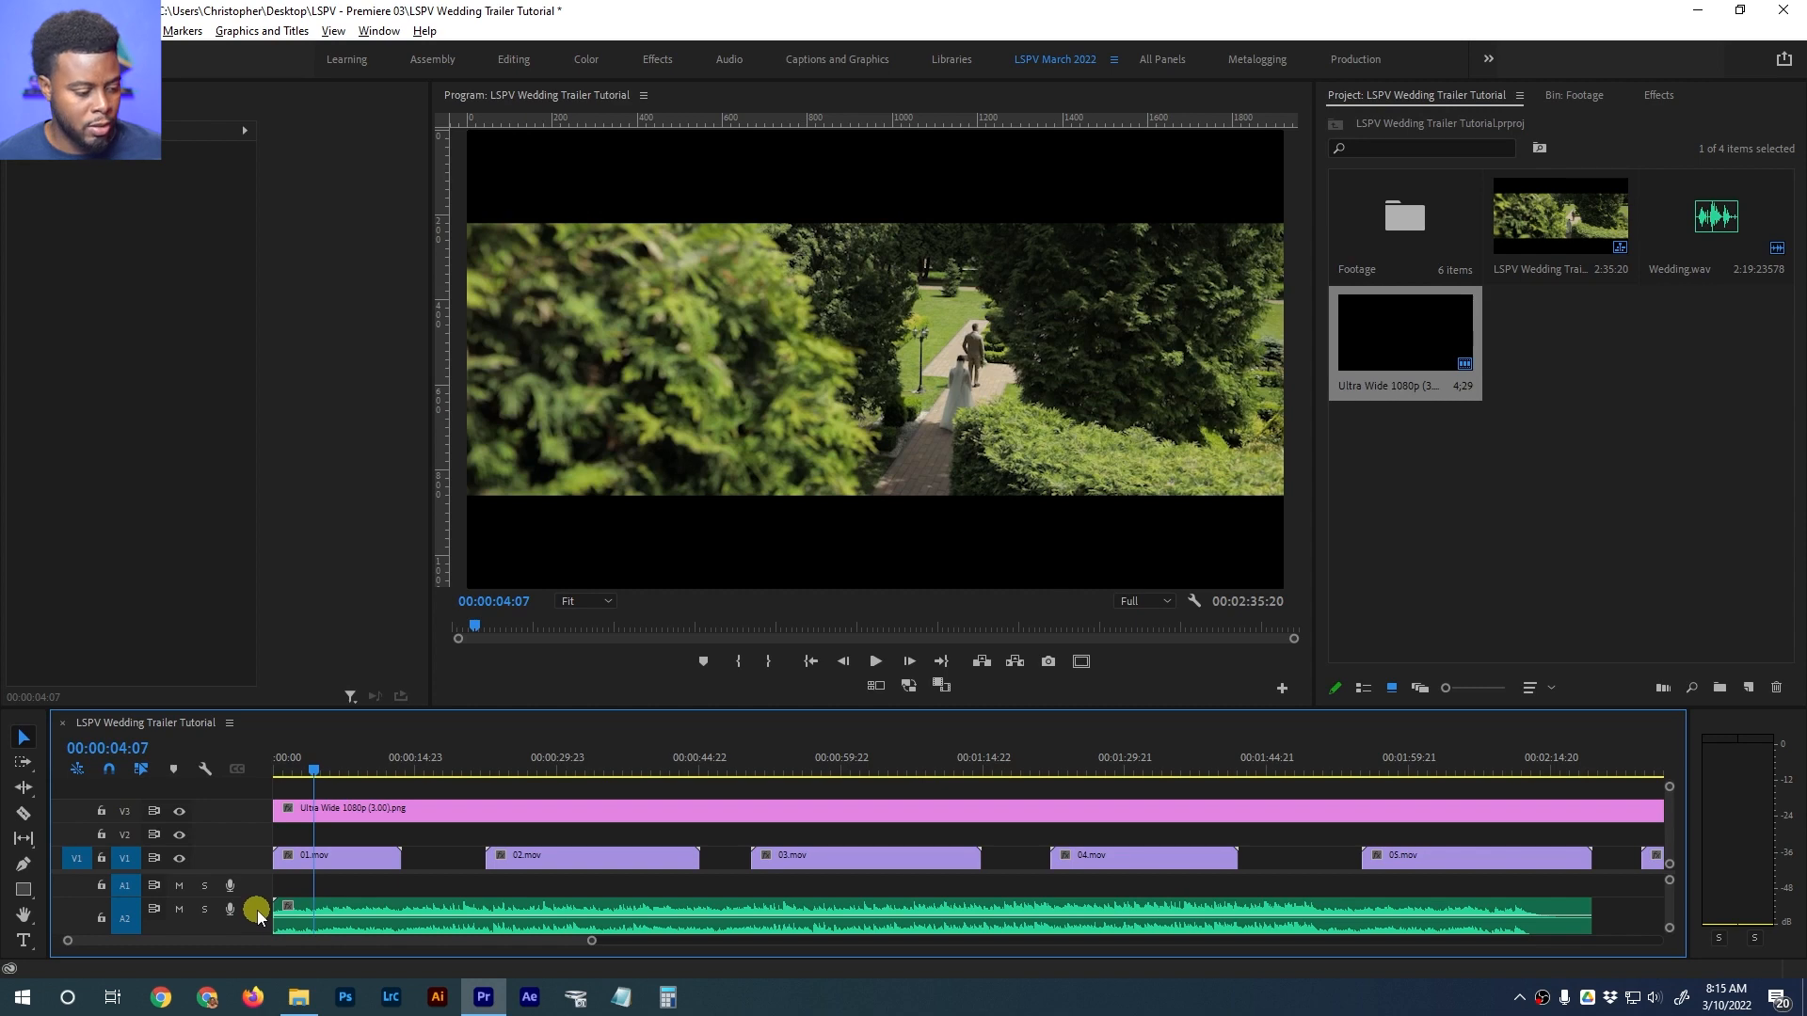
pyautogui.moveTo(323, 707); pyautogui.dragTo(337, 622)
pyautogui.scroll(-3, 250, 875)
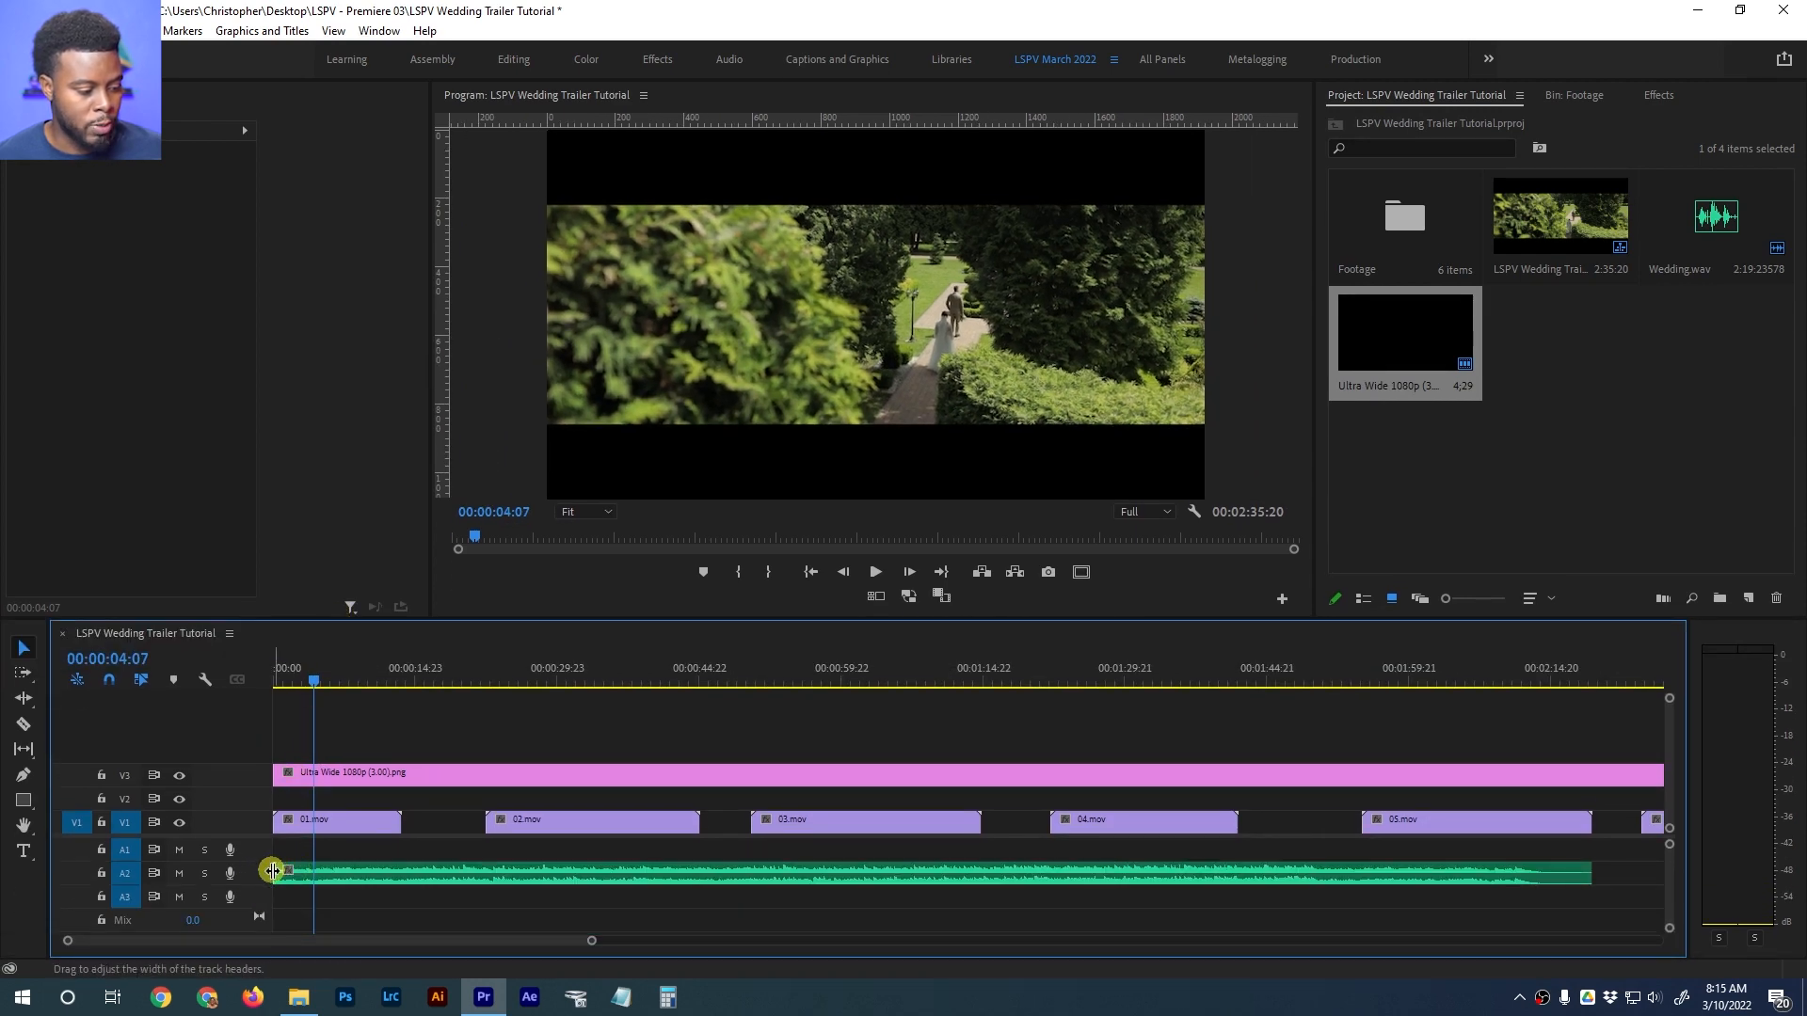
pyautogui.click(230, 873)
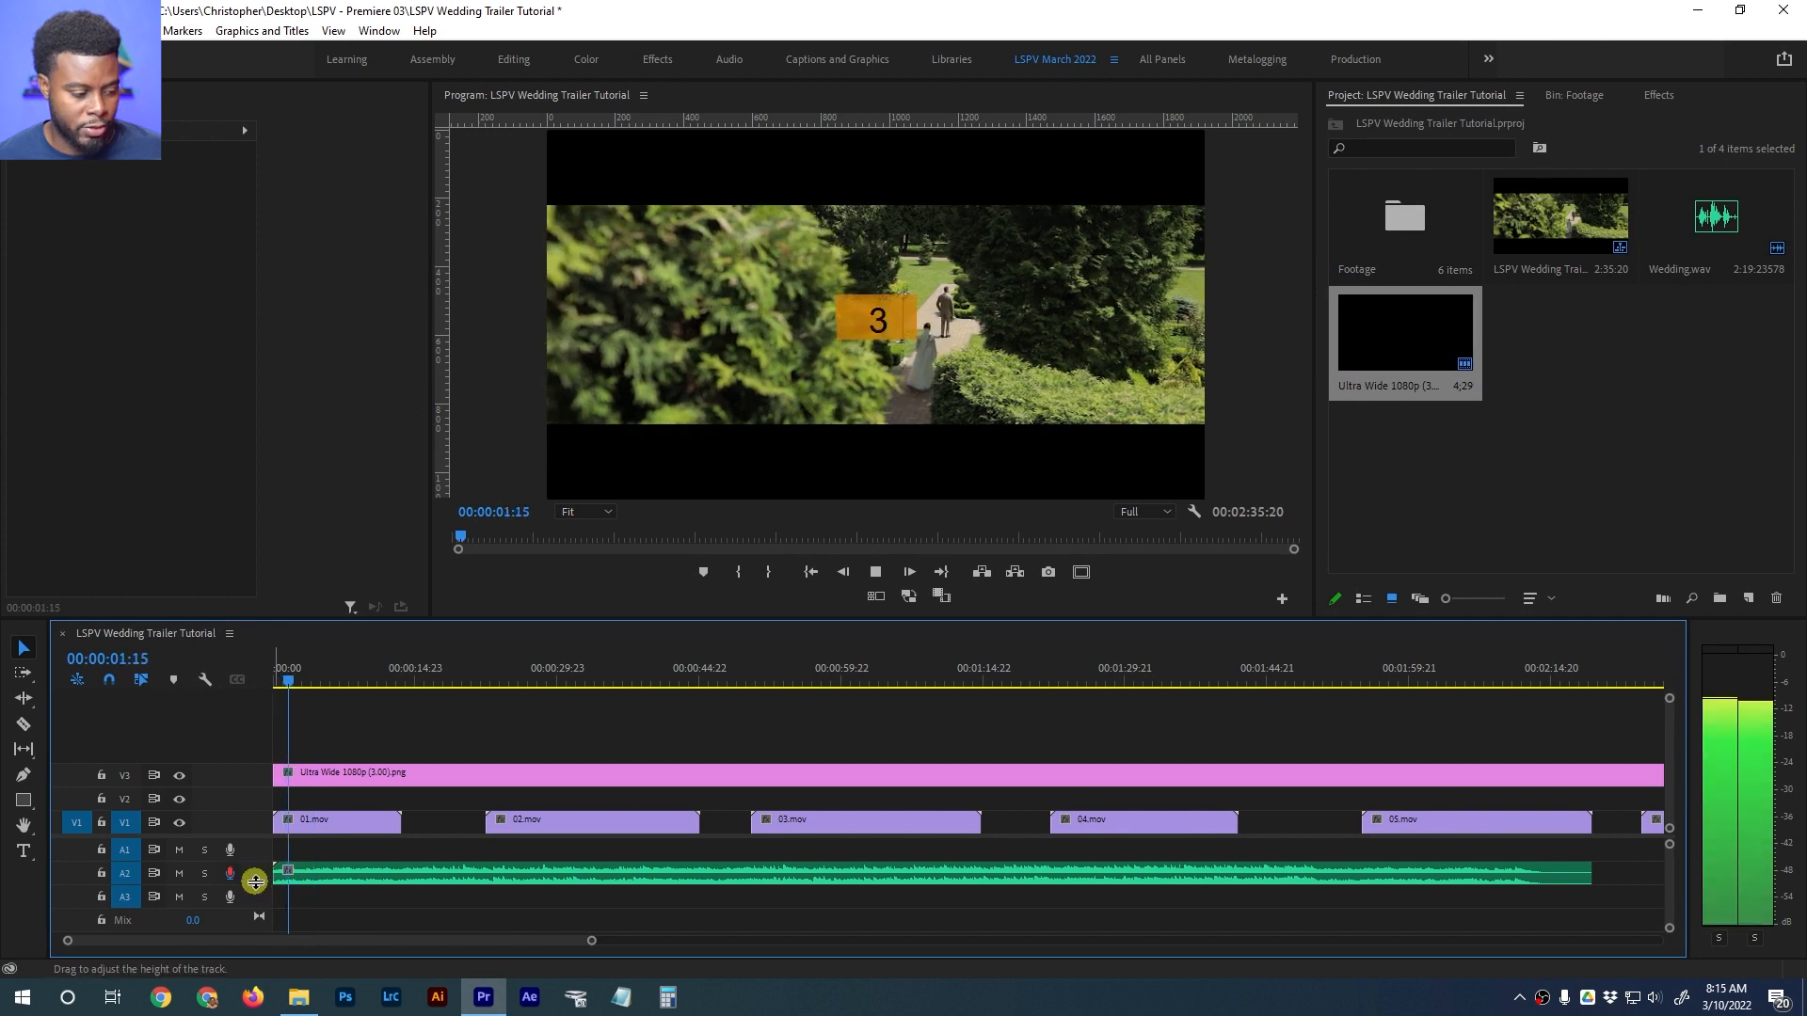
pyautogui.click(230, 873)
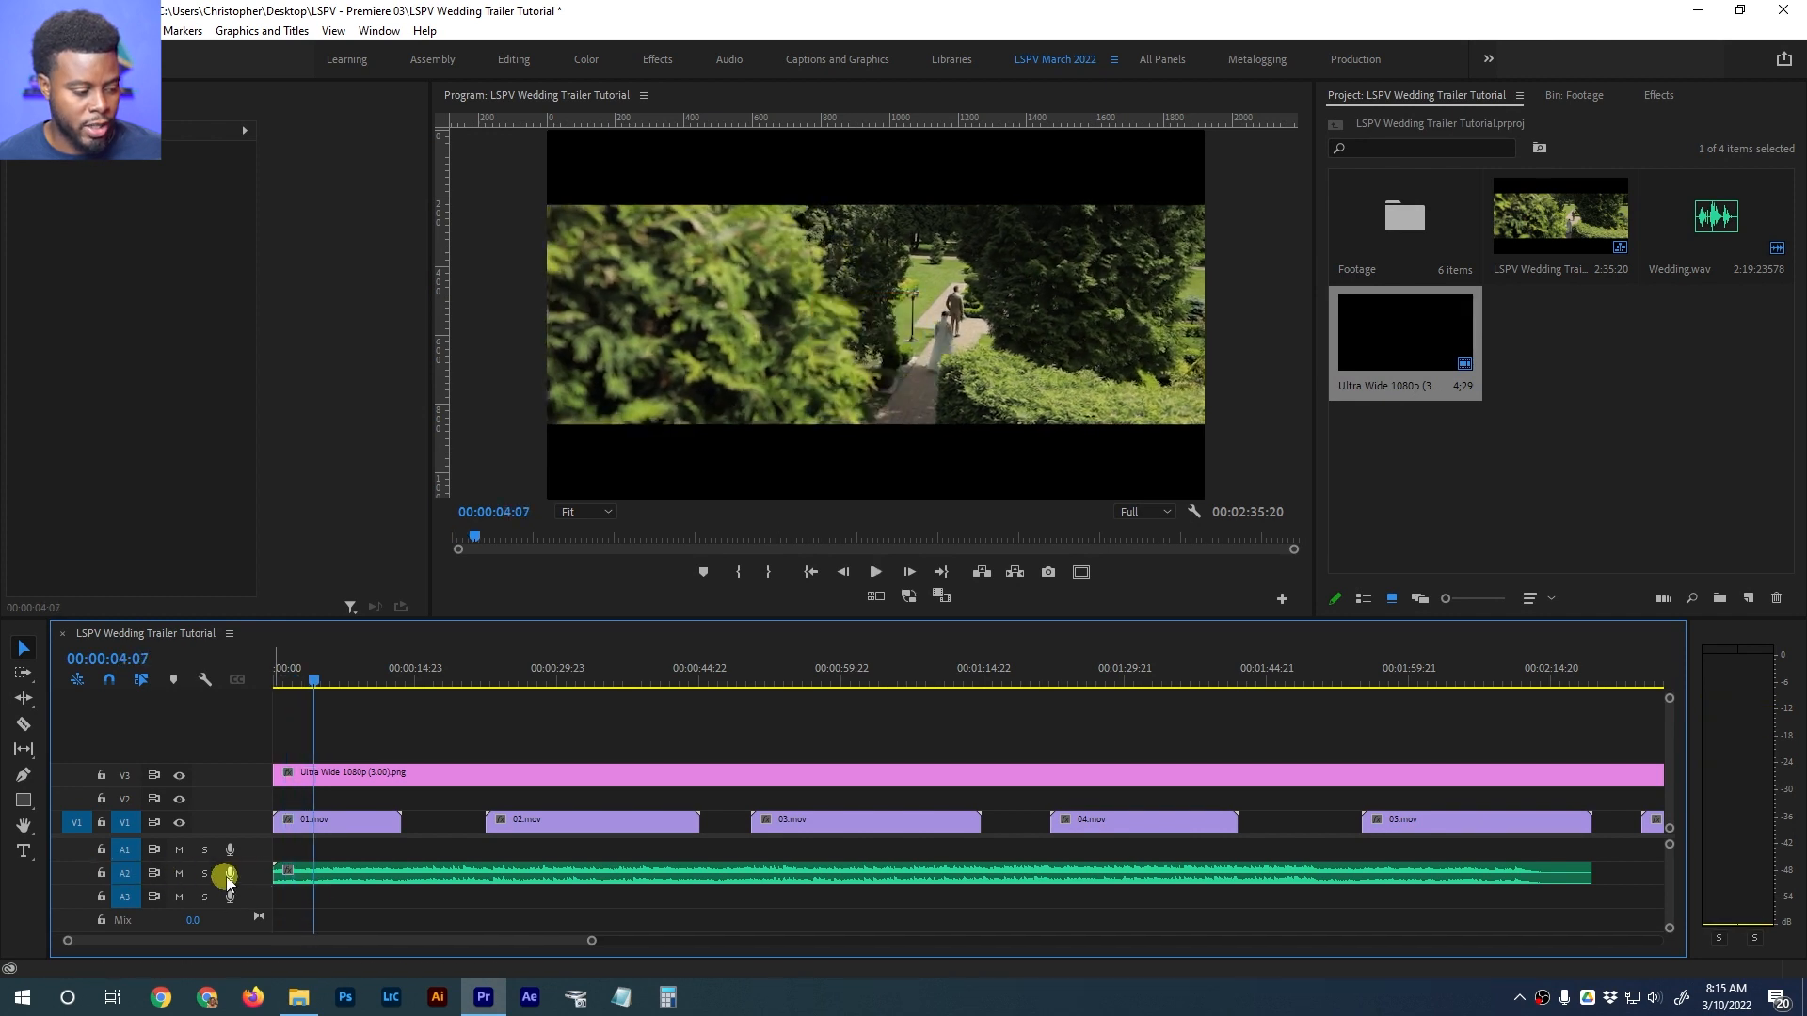
pyautogui.doubleClick(254, 878)
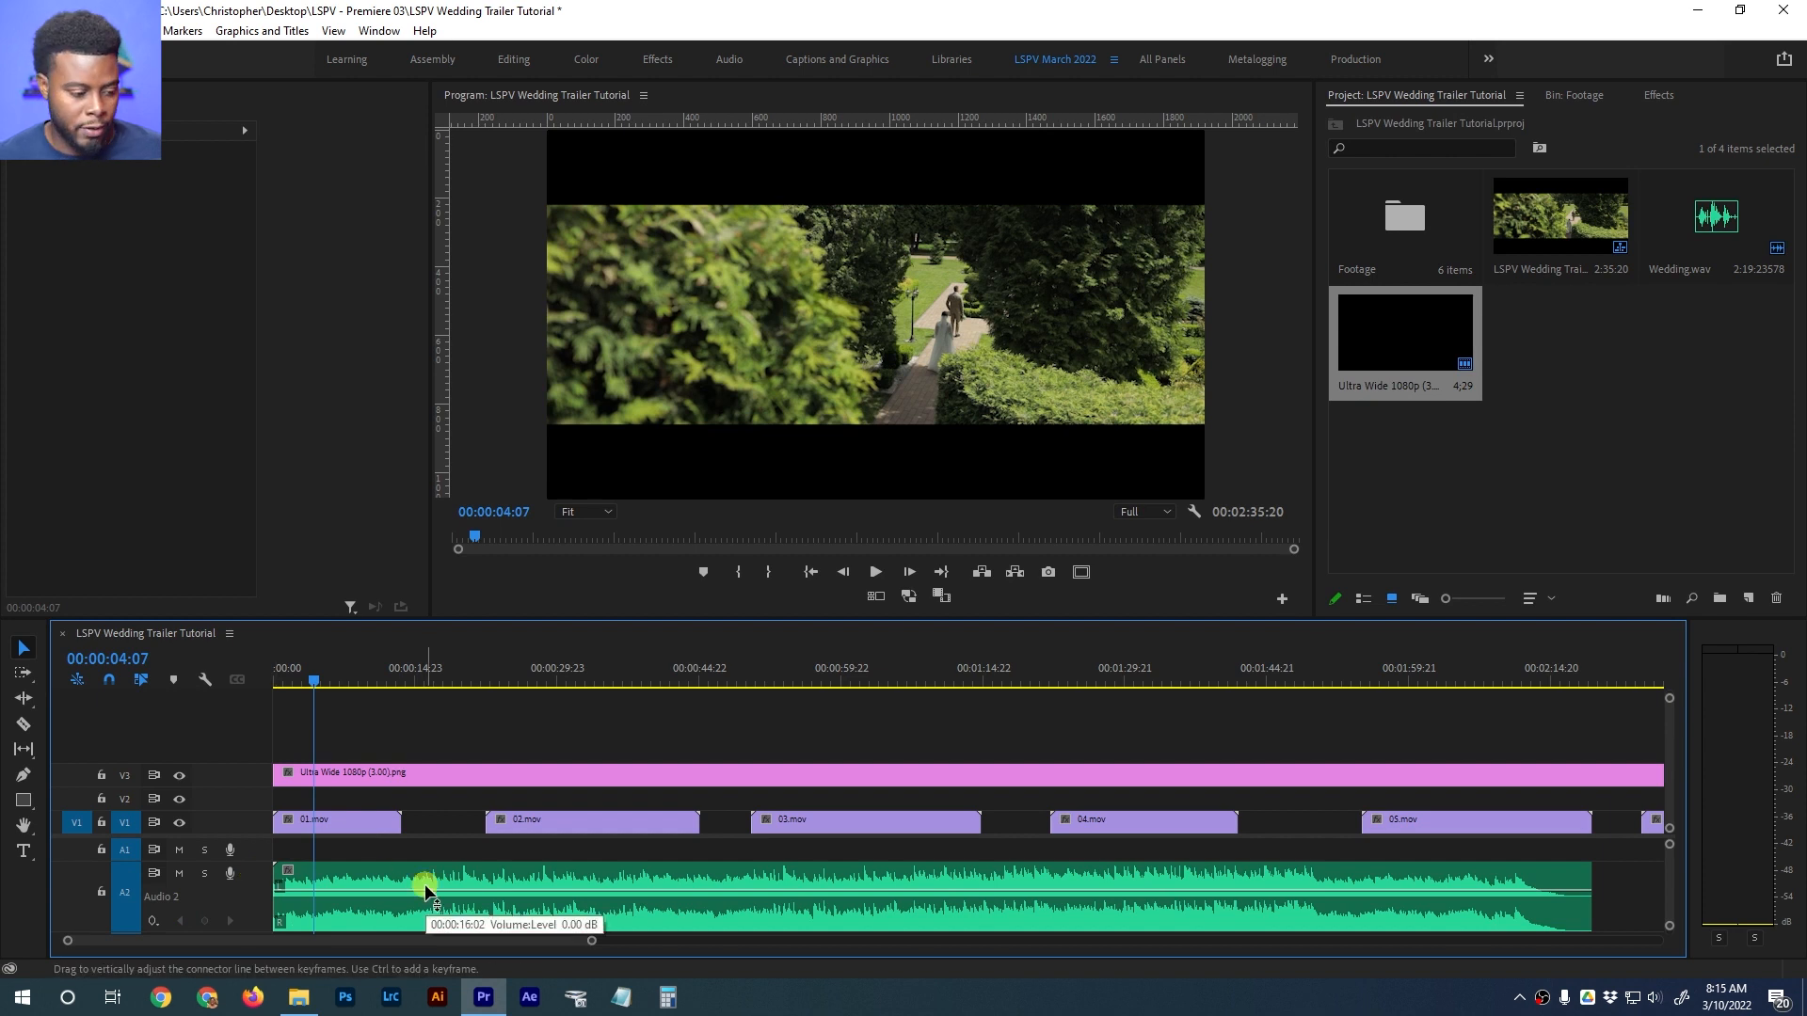
# Trim the end of 01.mov to just past the 6-second mark in time with the music, and play through the new end point
pyautogui.press('=')
pyautogui.press('=')
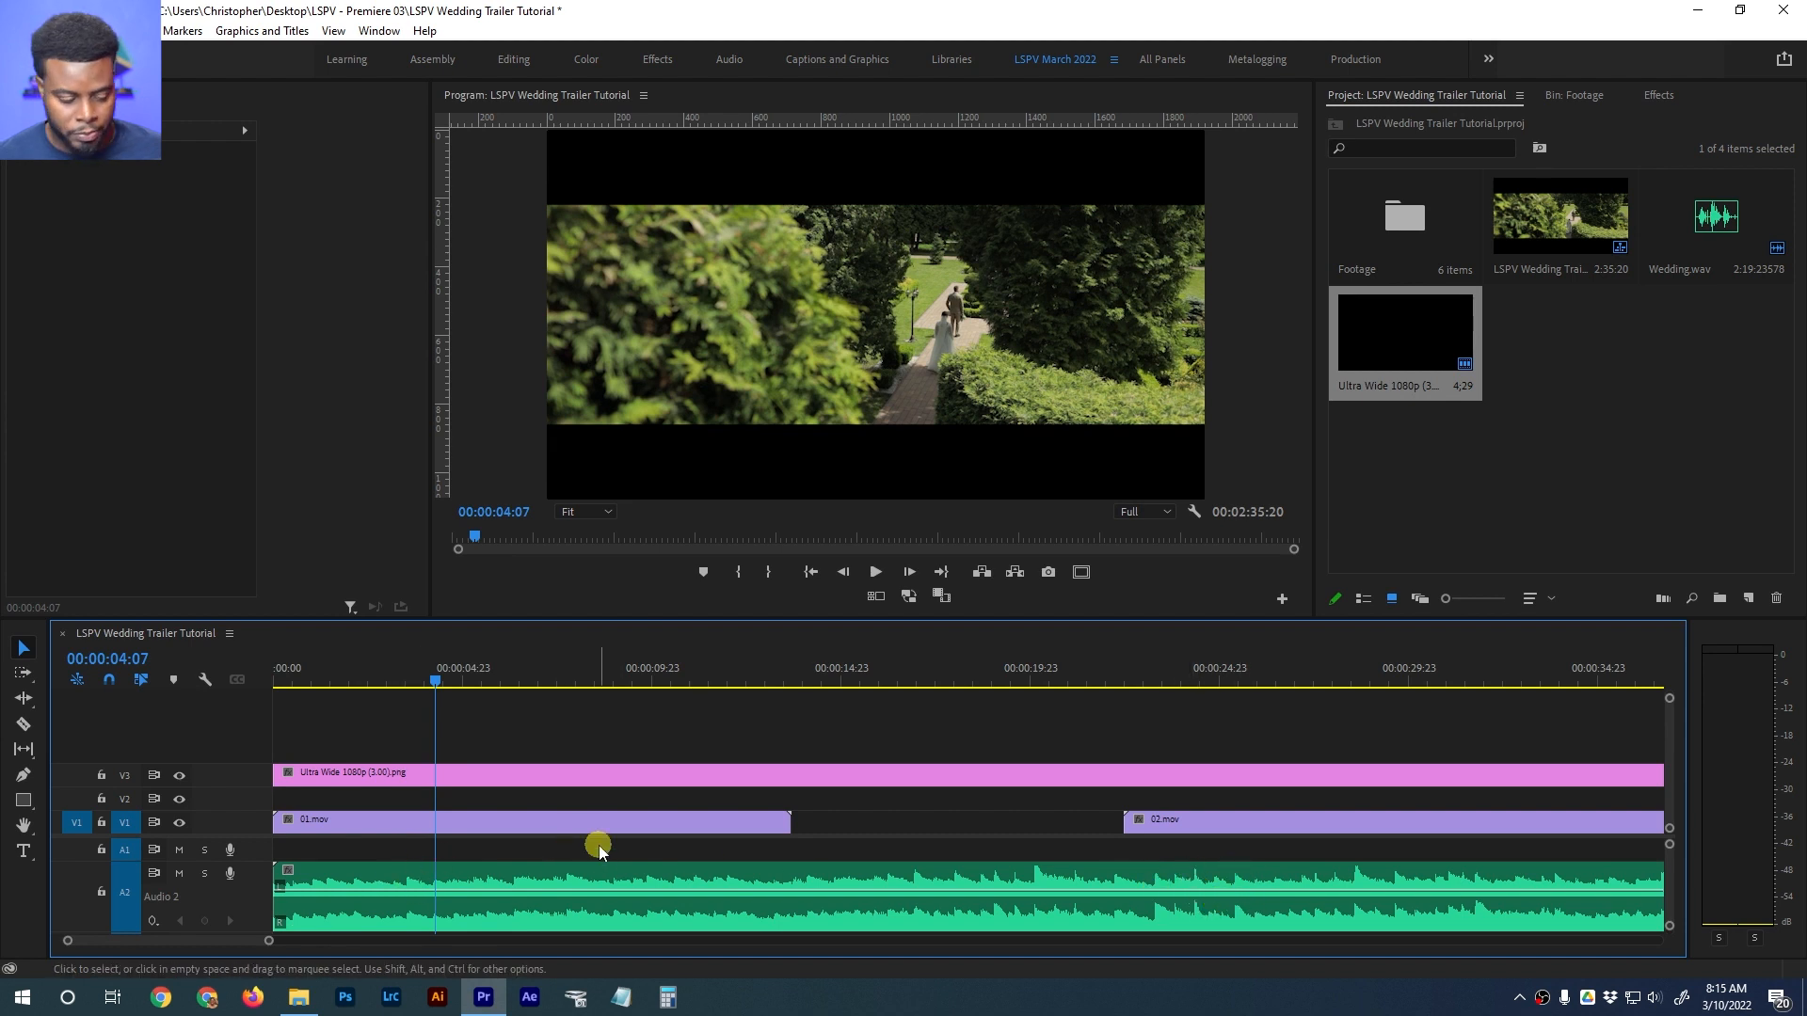
pyautogui.press('-')
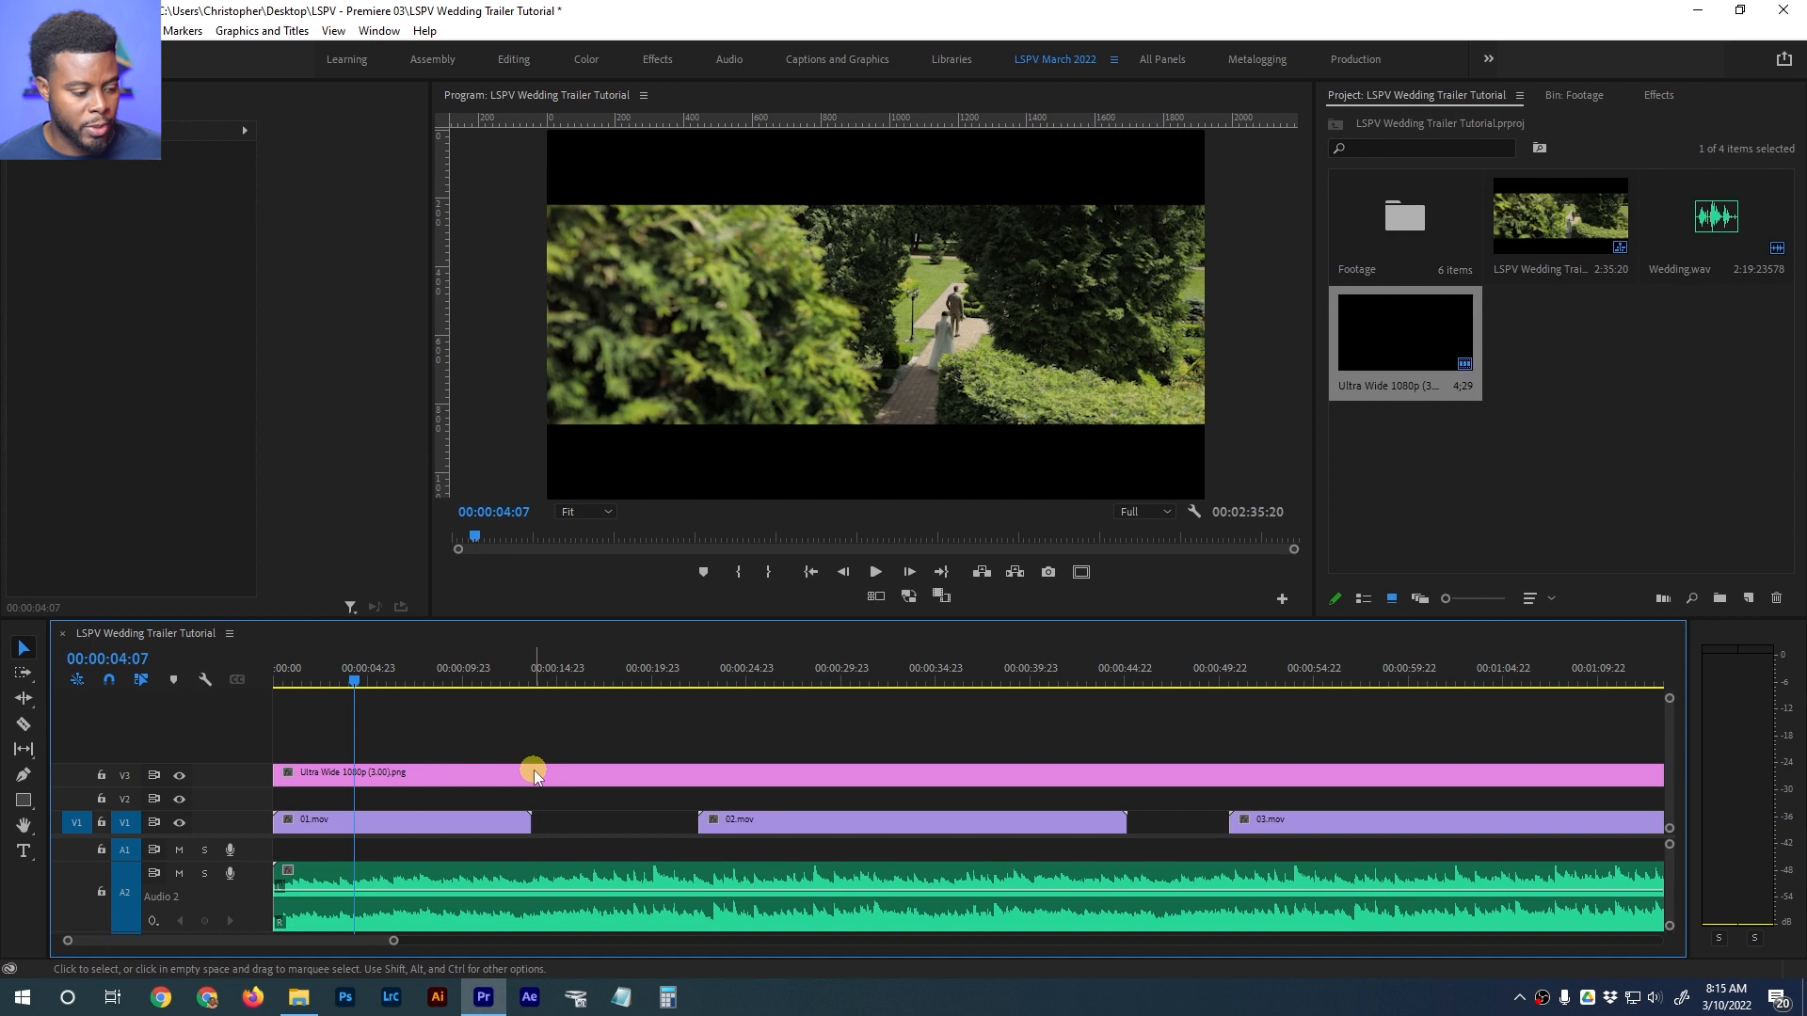
pyautogui.press('space')
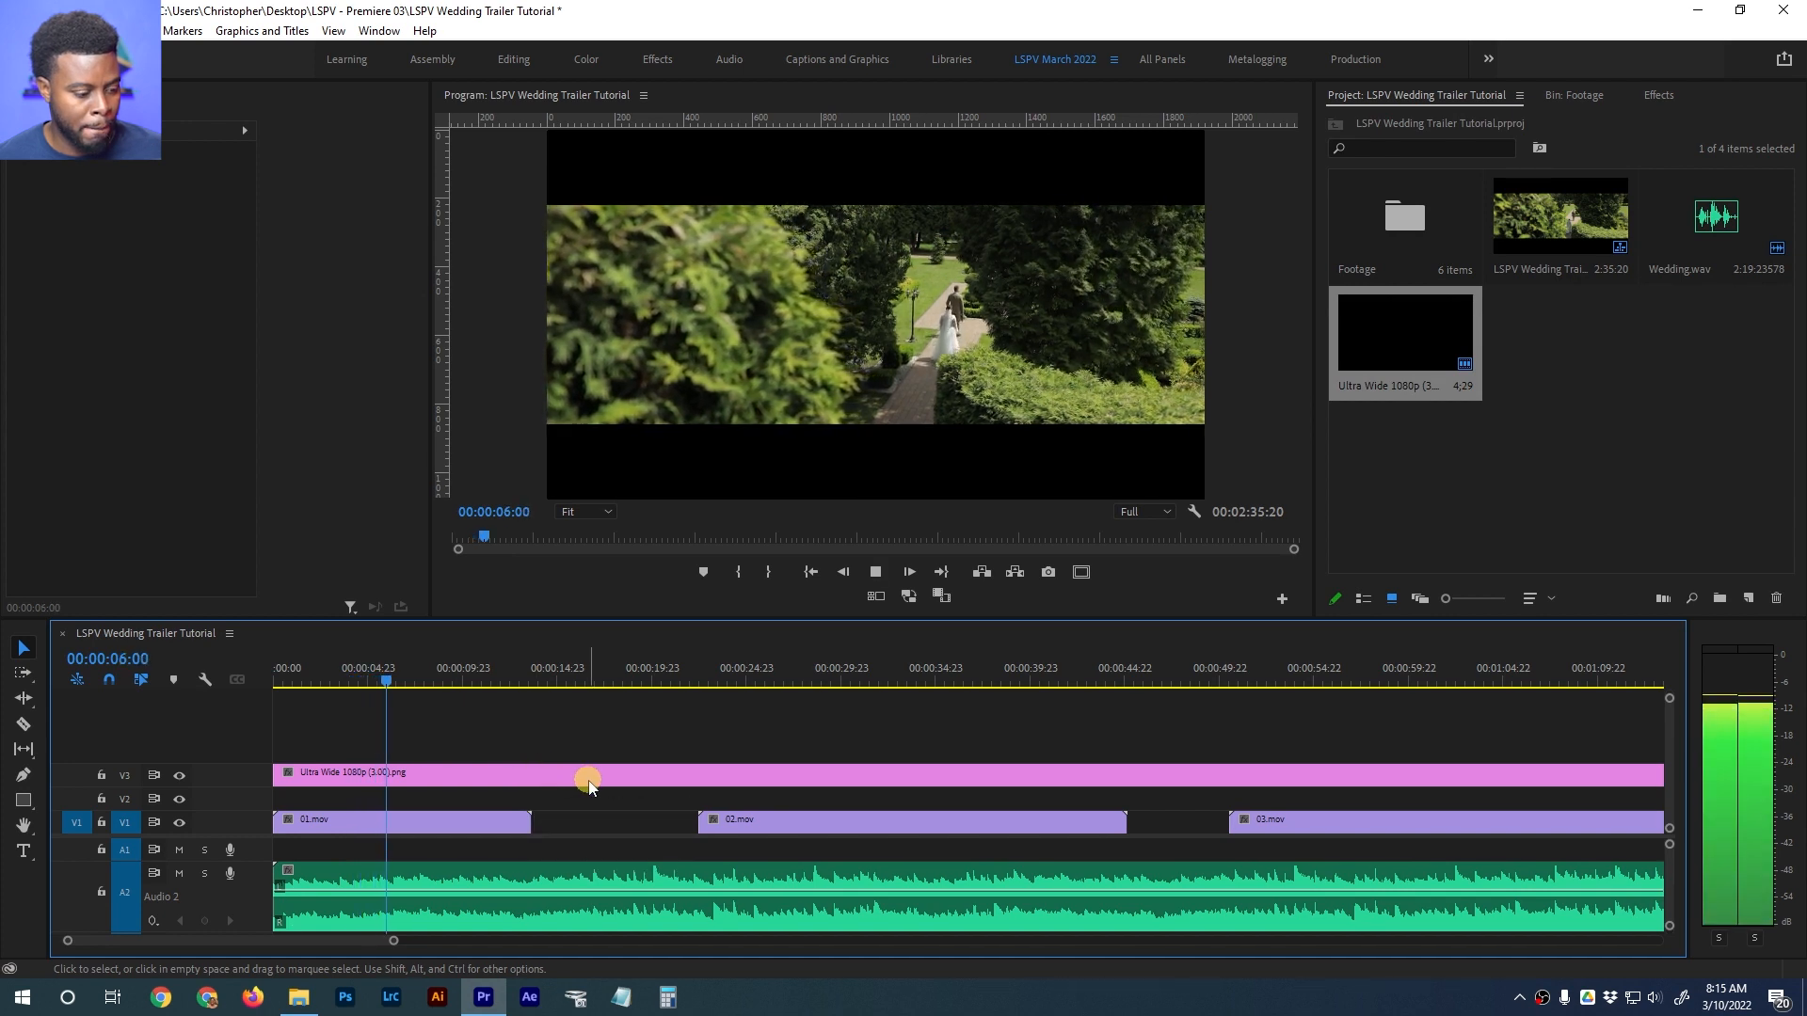
pyautogui.press('space')
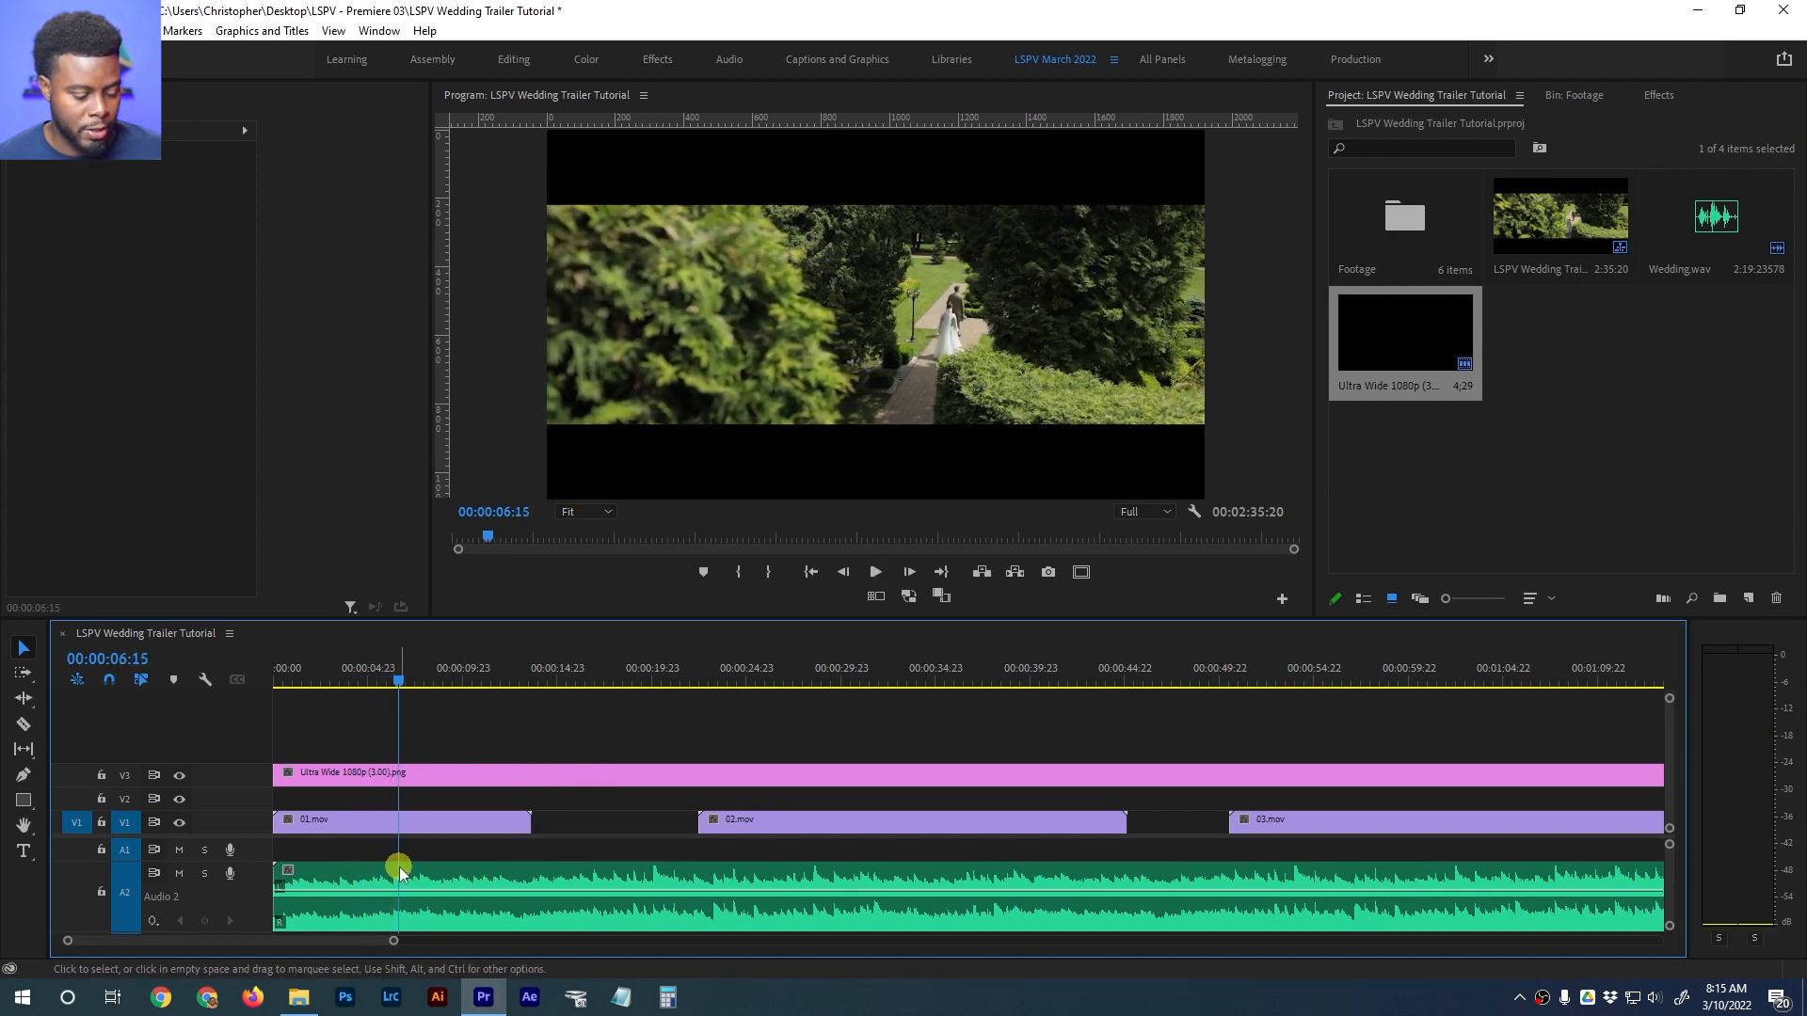
pyautogui.press('=')
pyautogui.moveTo(789, 819); pyautogui.dragTo(513, 842)
pyautogui.click(454, 670)
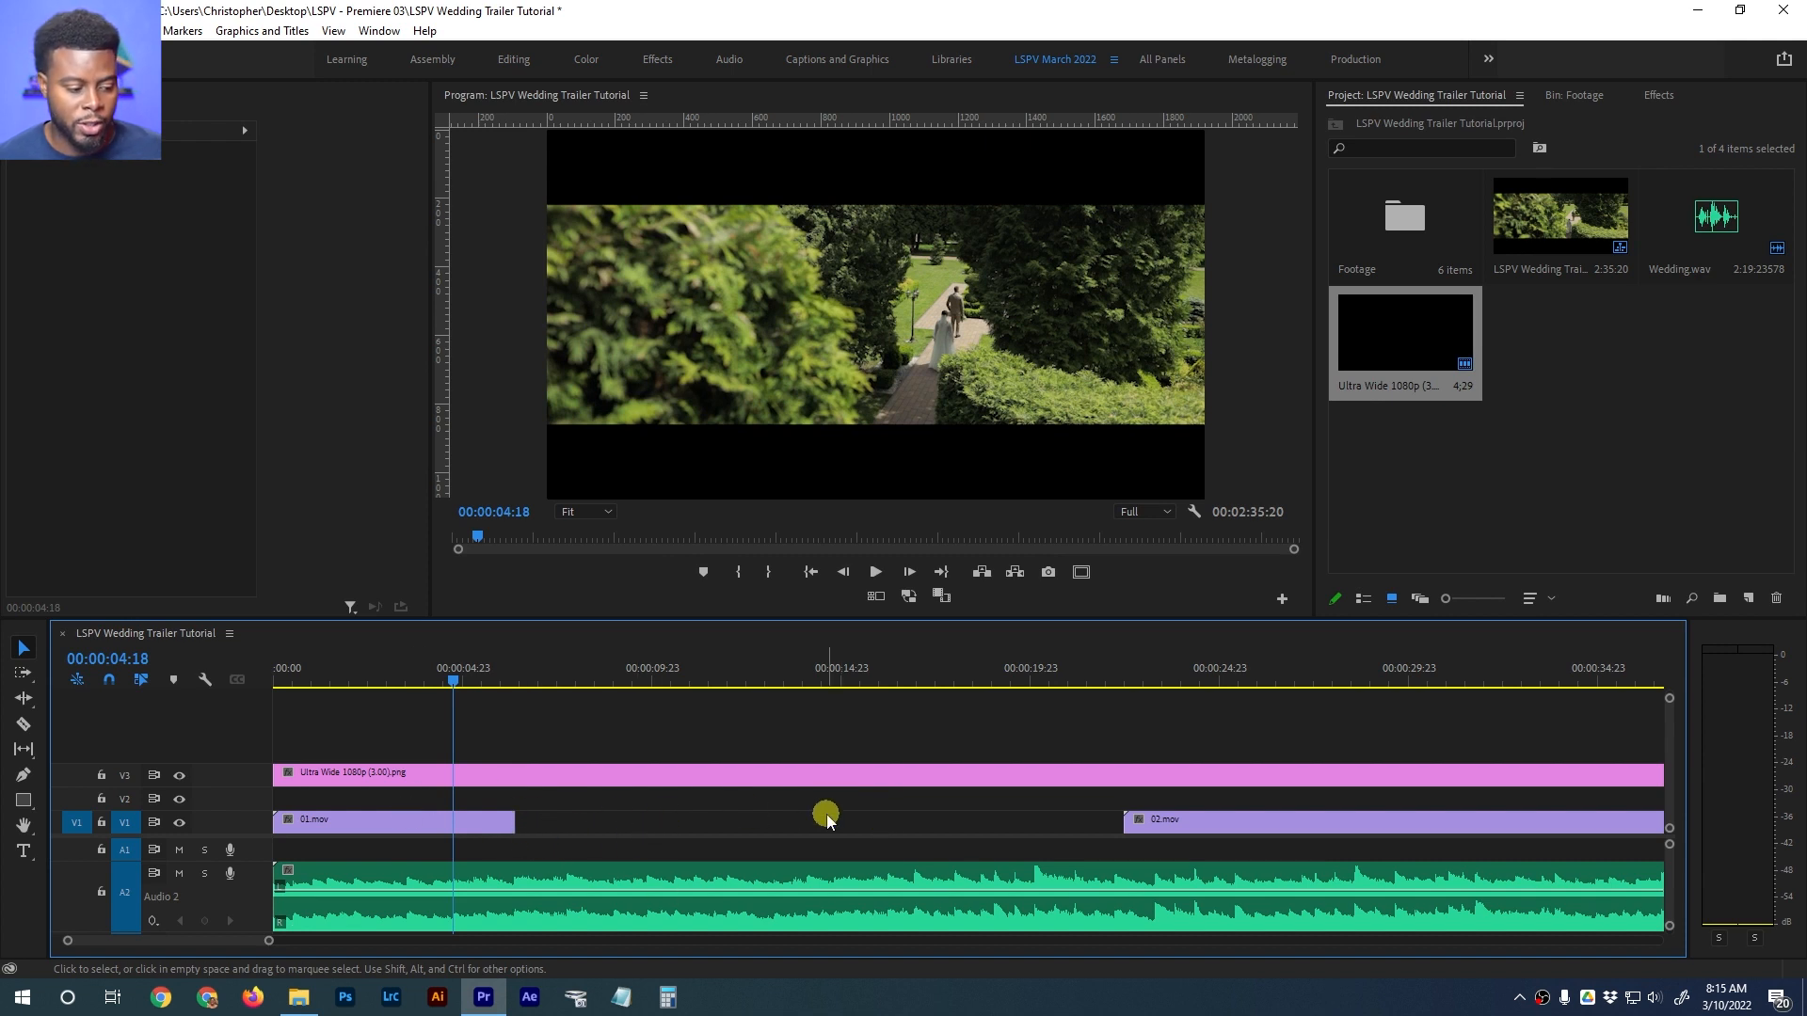
pyautogui.press('space')
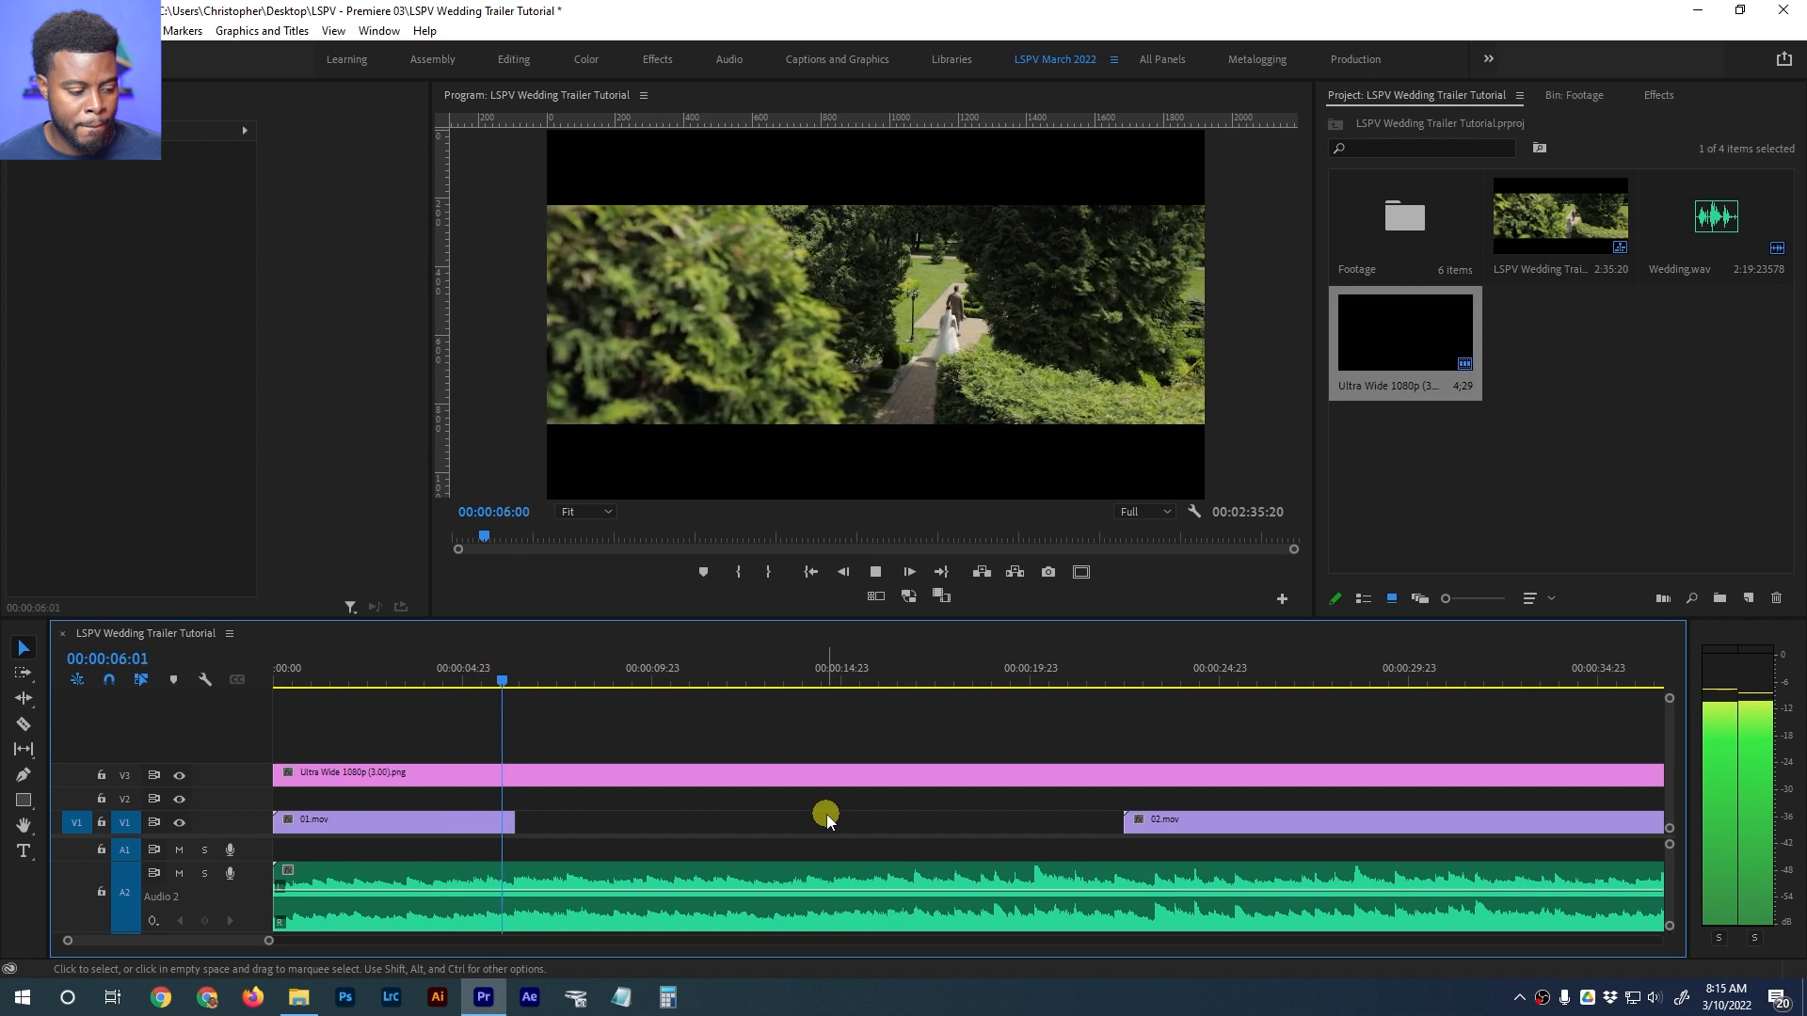
pyautogui.press('space')
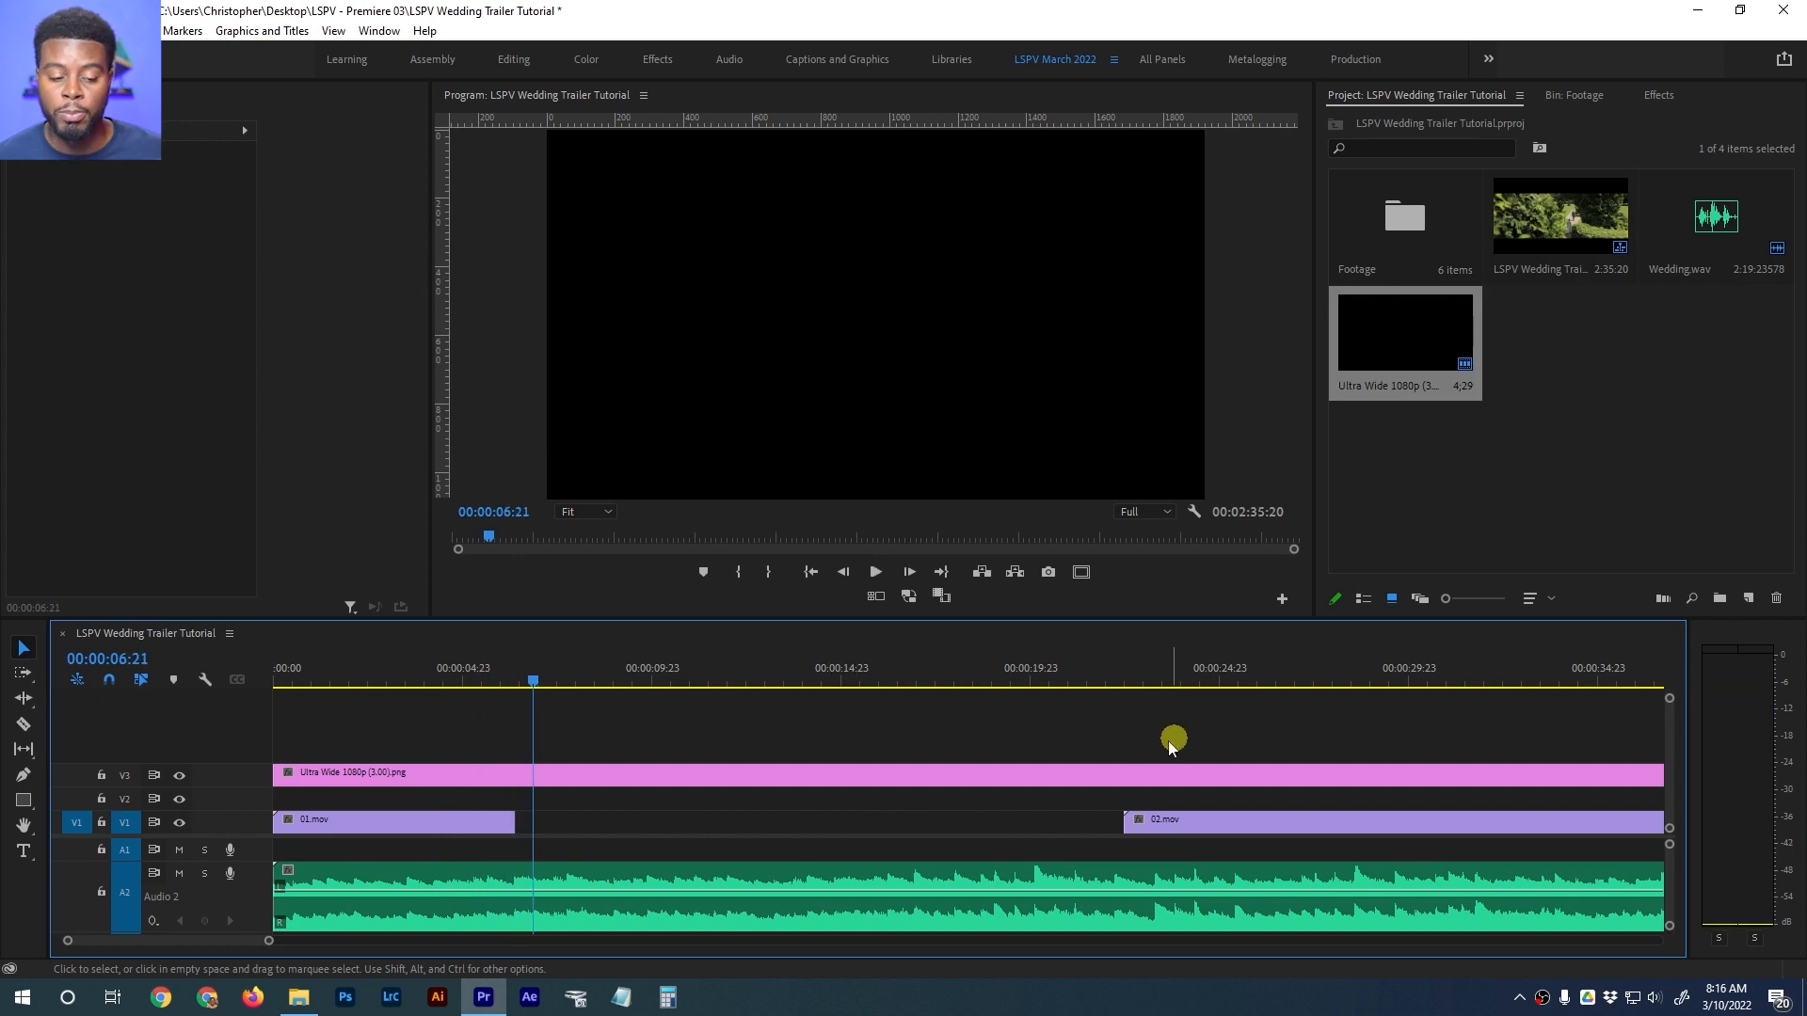
# Move 02.mov on V1 directly against the end of 01.mov and play through the cut
pyautogui.moveTo(1189, 819); pyautogui.dragTo(576, 821)
pyautogui.moveTo(524, 676); pyautogui.dragTo(490, 679)
pyautogui.press('space')
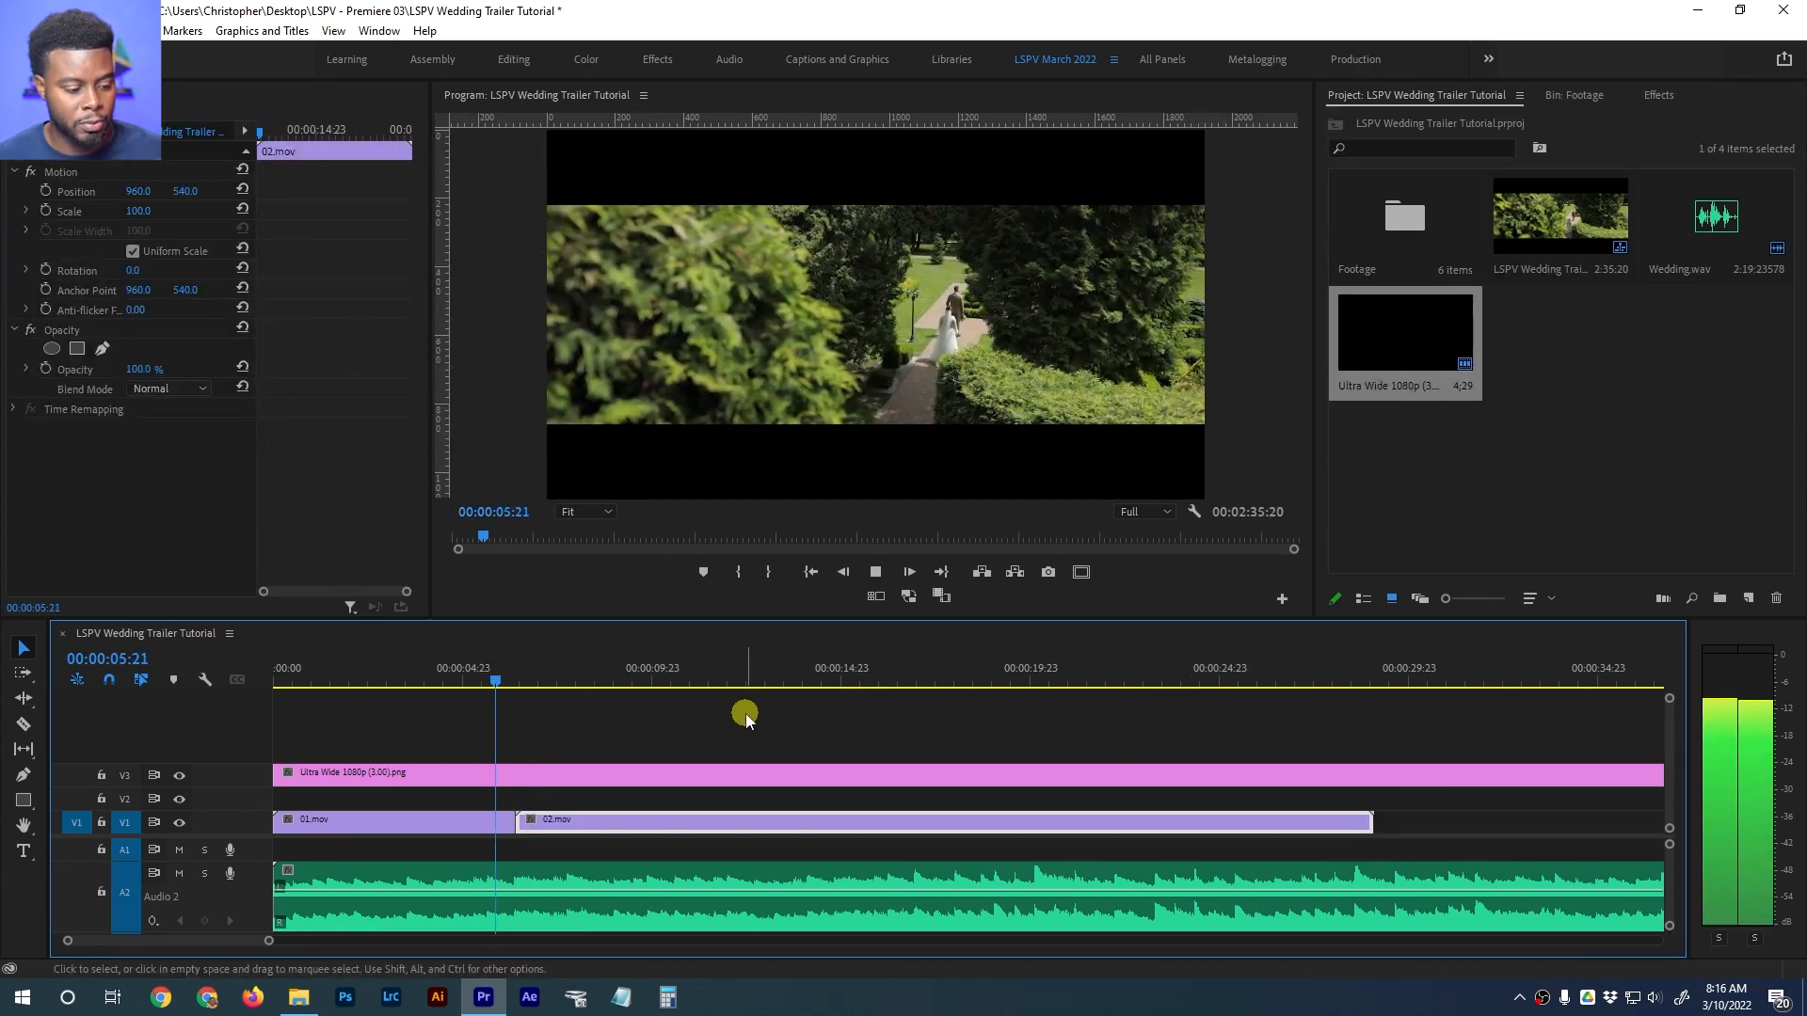
pyautogui.moveTo(471, 674); pyautogui.dragTo(499, 679)
pyautogui.press('space')
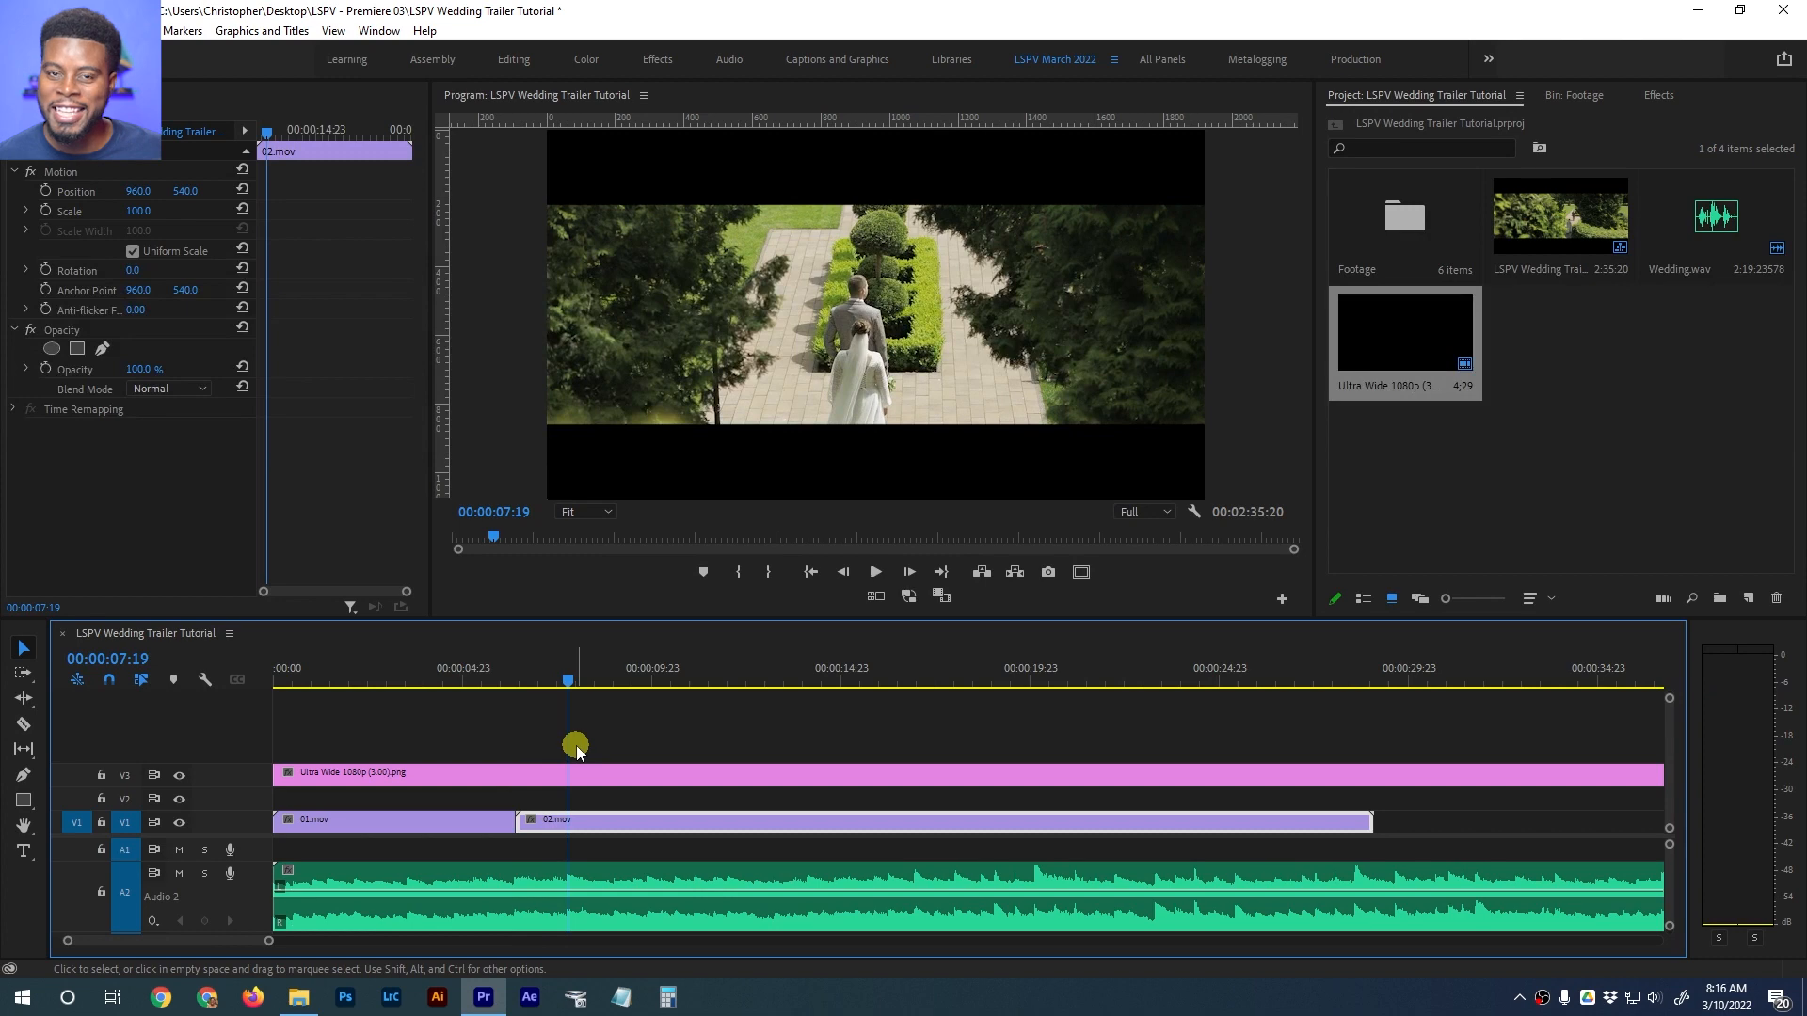
# Play on from 00:00:05:09 to 00:00:10:15, enlarge the Program monitor in height, and trim the end of 02.mov to that point
pyautogui.moveTo(541, 672); pyautogui.dragTo(514, 672)
pyautogui.click(479, 676)
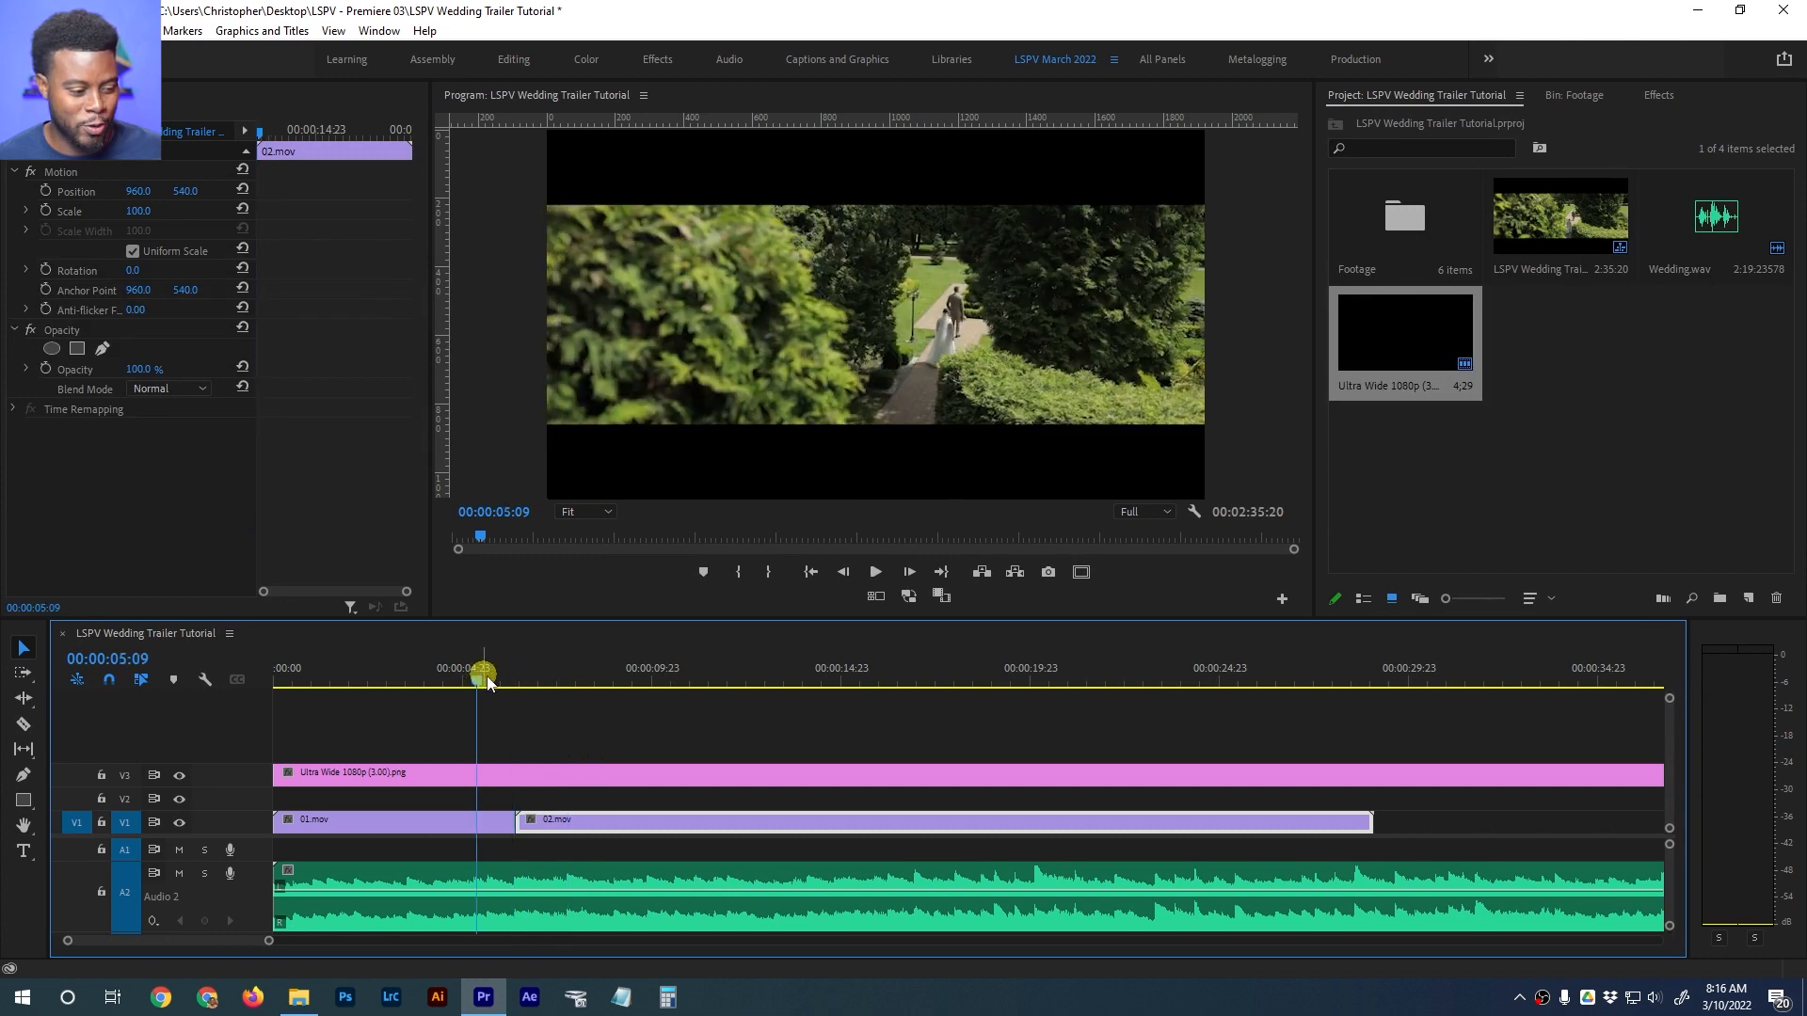
pyautogui.press('space')
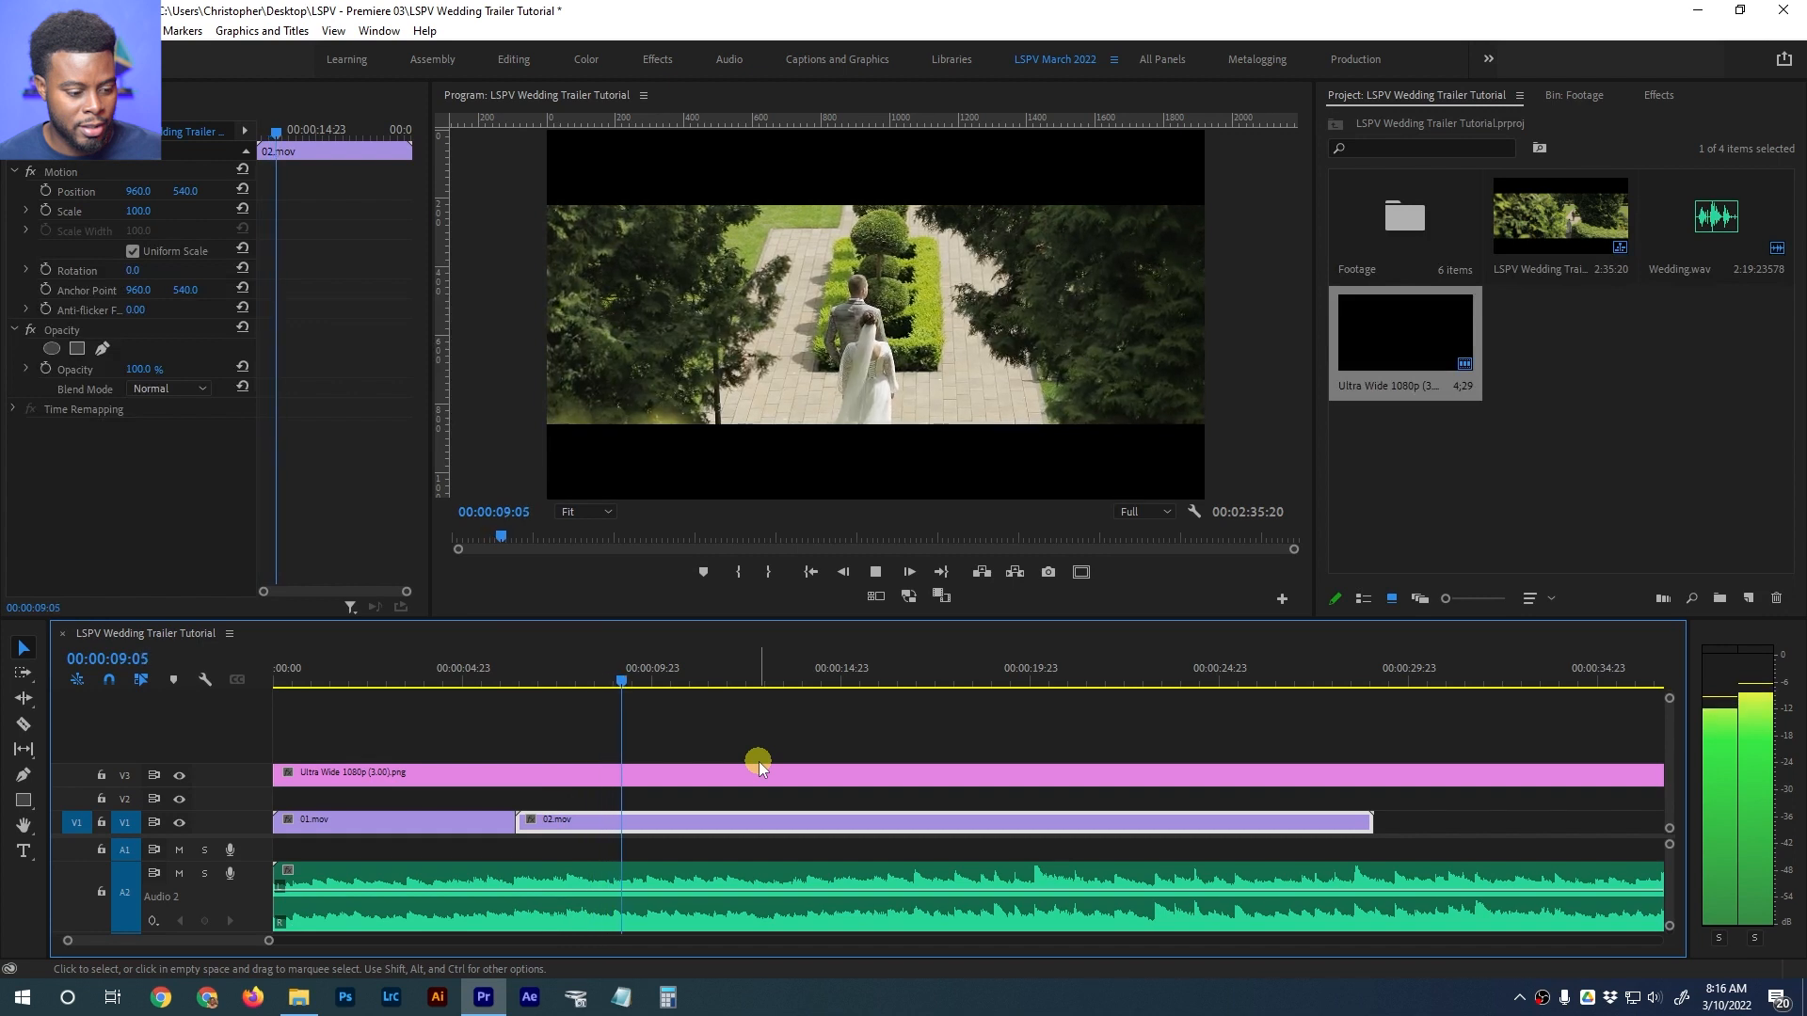
pyautogui.press('space')
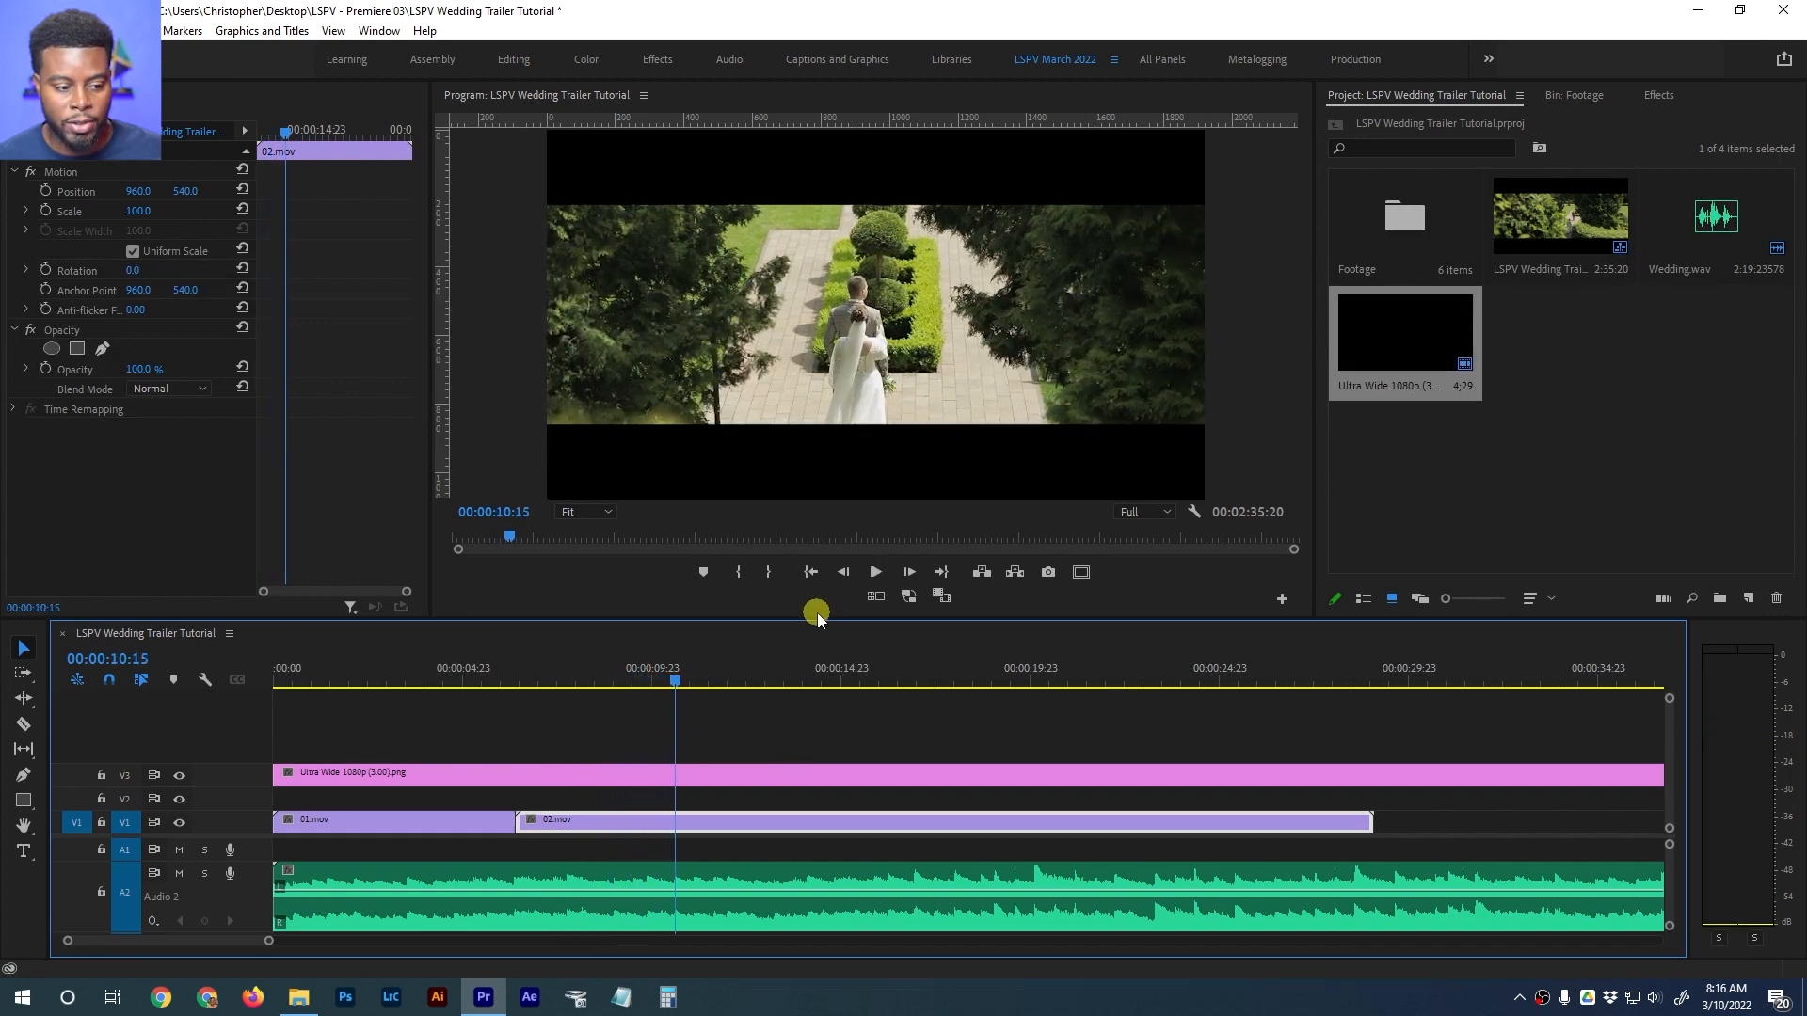
pyautogui.moveTo(812, 618); pyautogui.dragTo(823, 688)
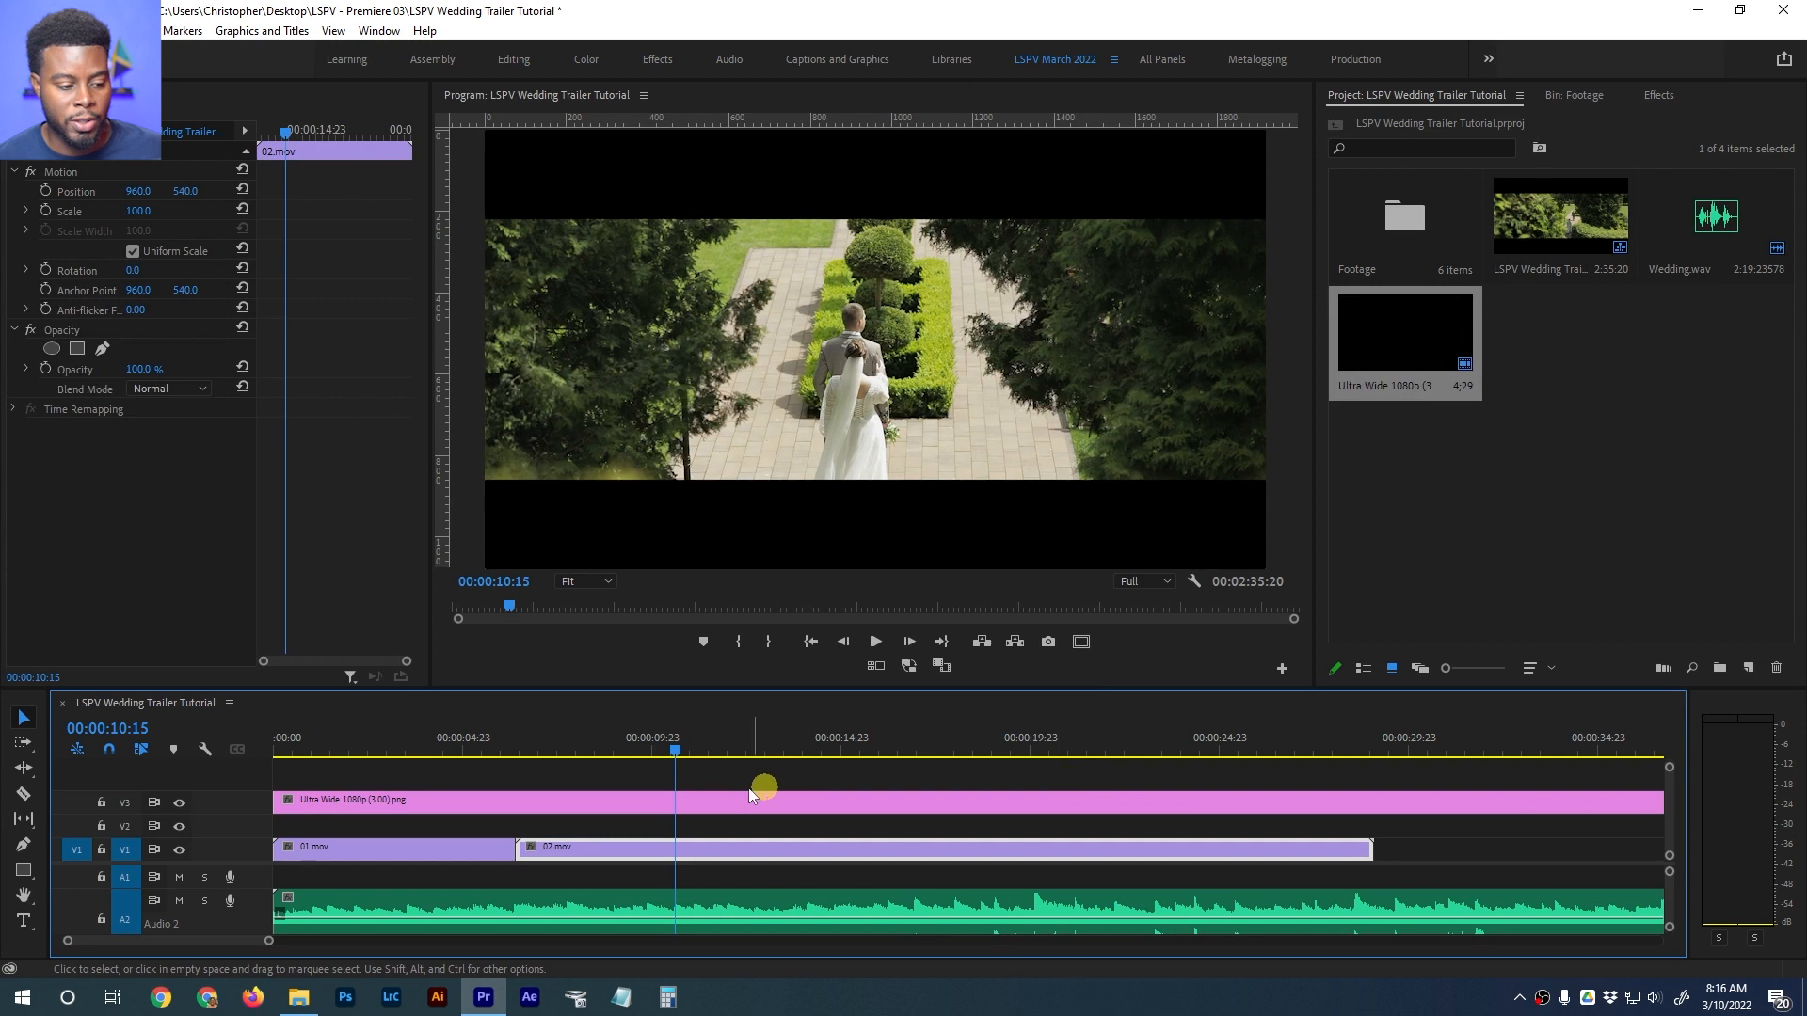
pyautogui.moveTo(1366, 852); pyautogui.dragTo(674, 902)
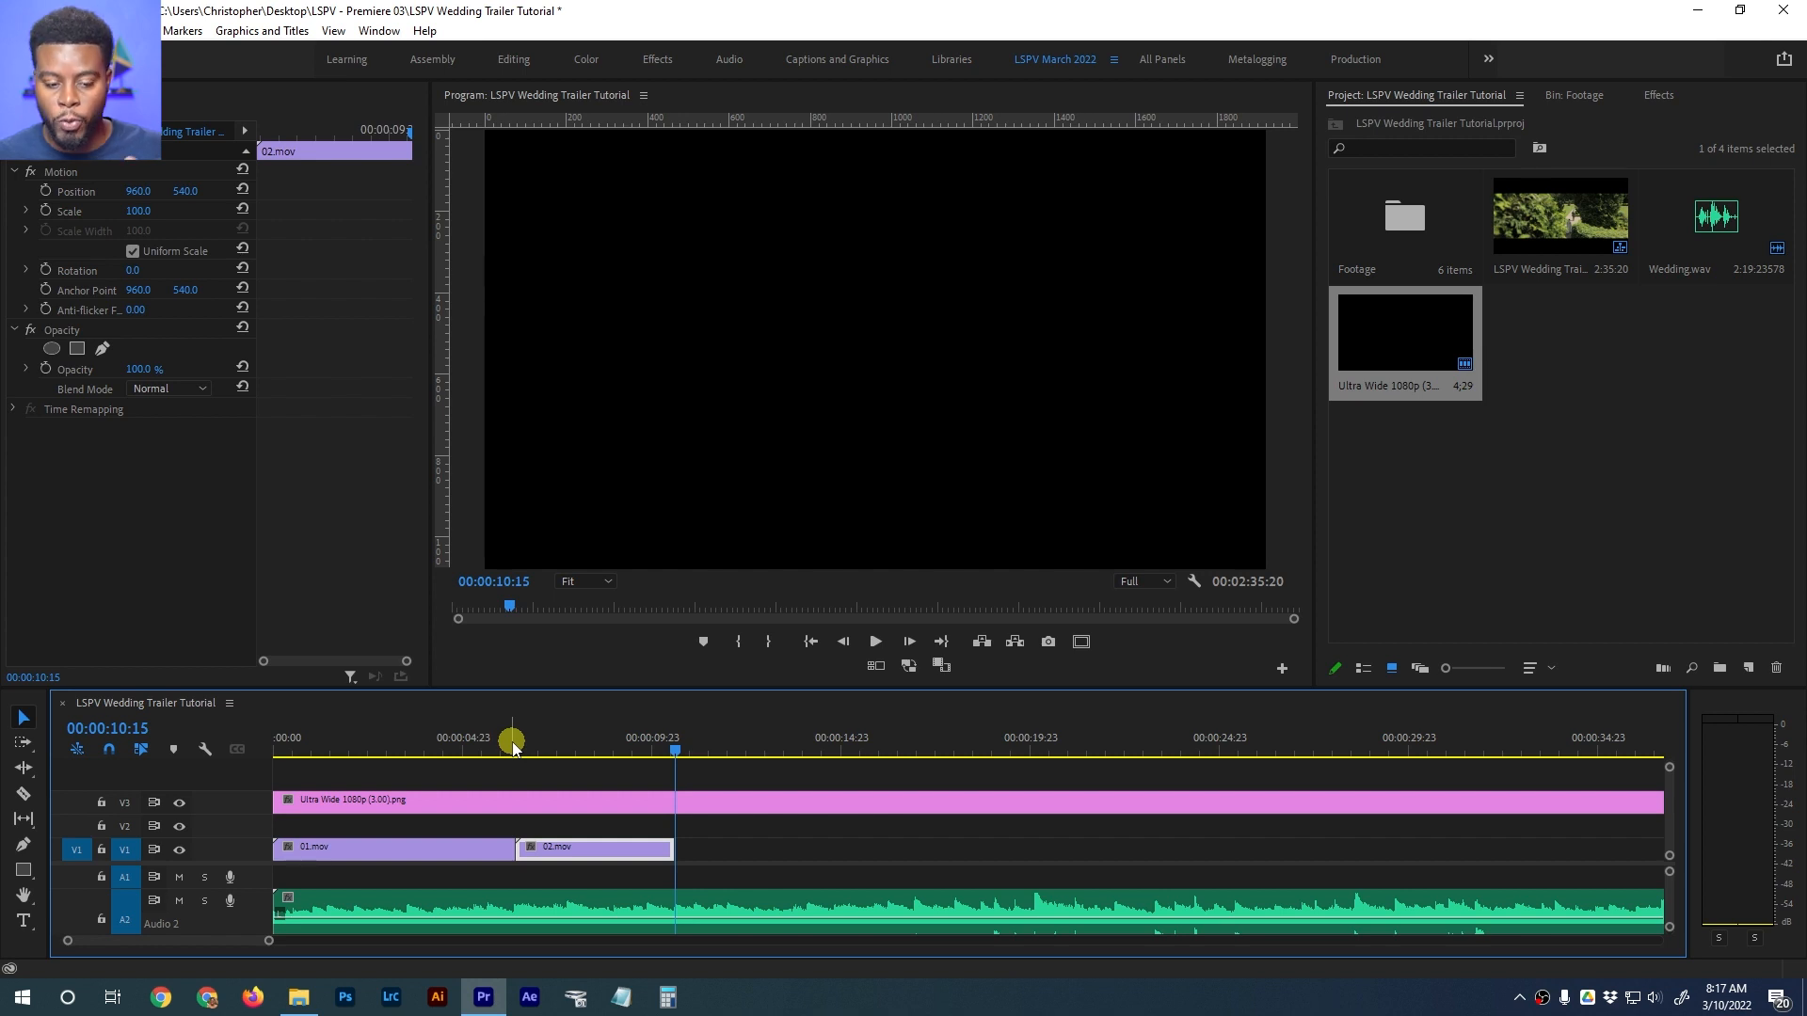
# Move 03.mov directly against the end of 02.mov, and trim its start to 00:00:18:19
pyautogui.press('-')
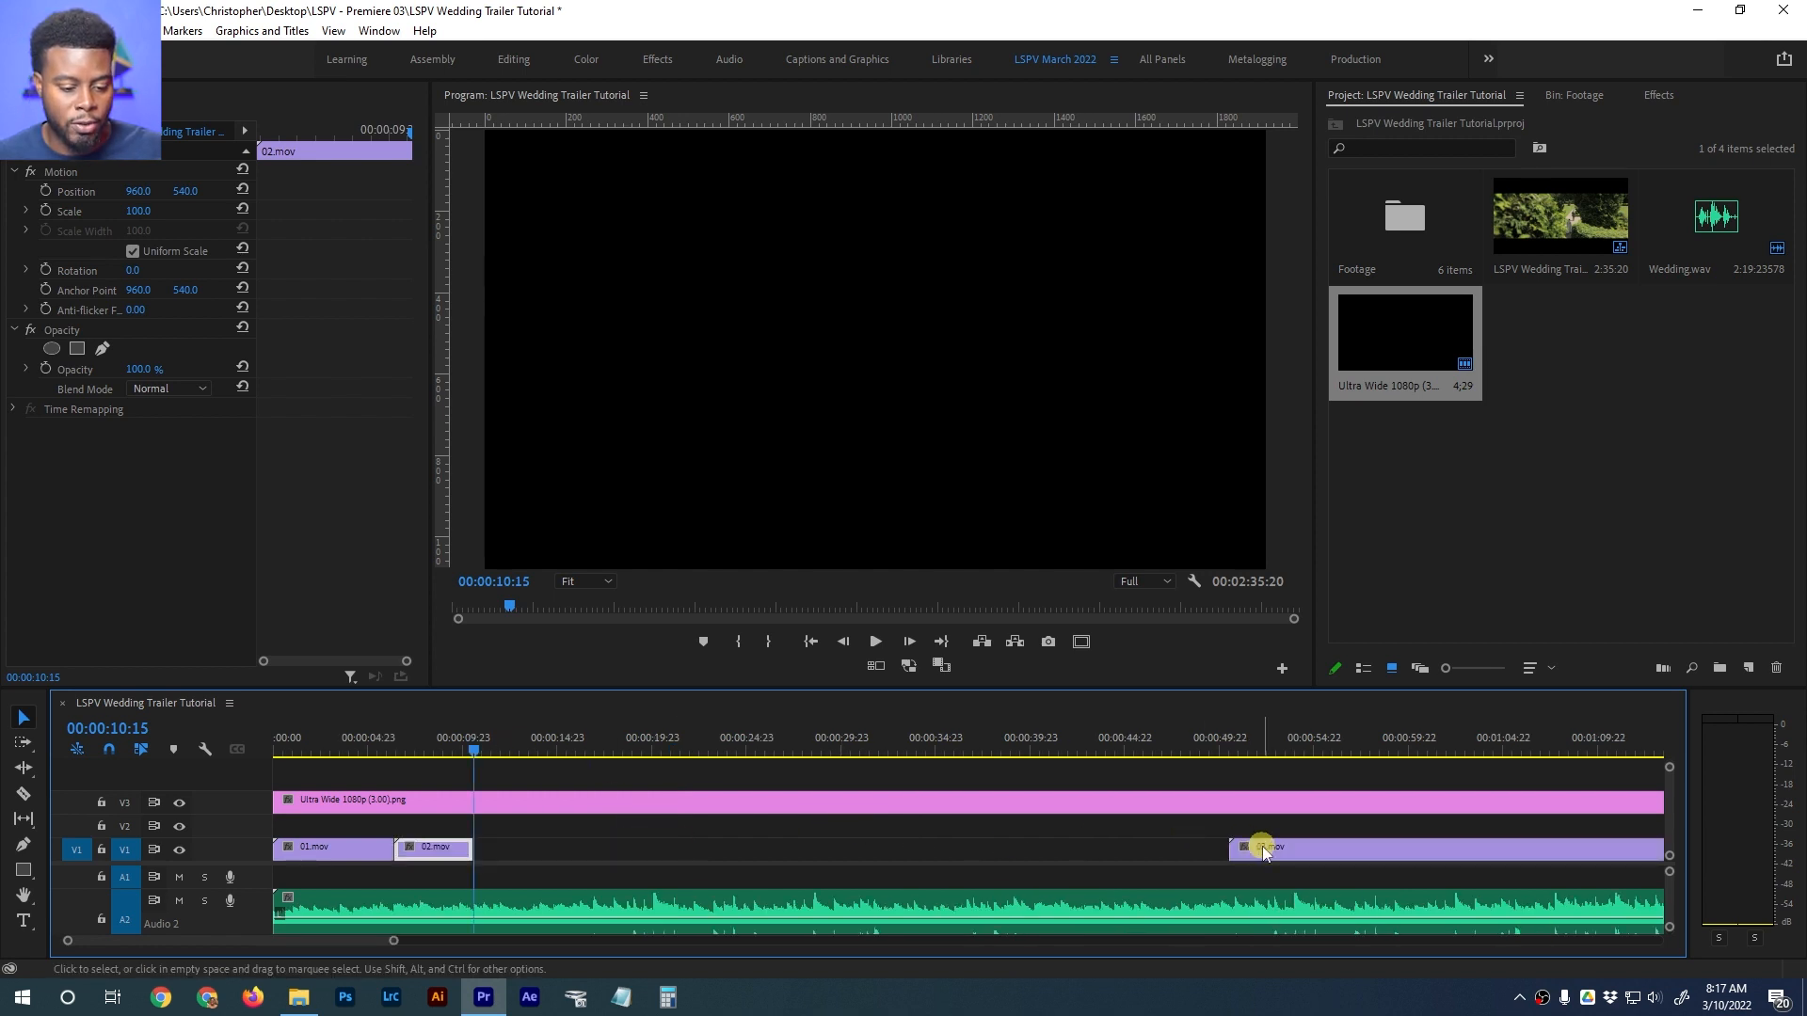
pyautogui.moveTo(1262, 845); pyautogui.dragTo(610, 850)
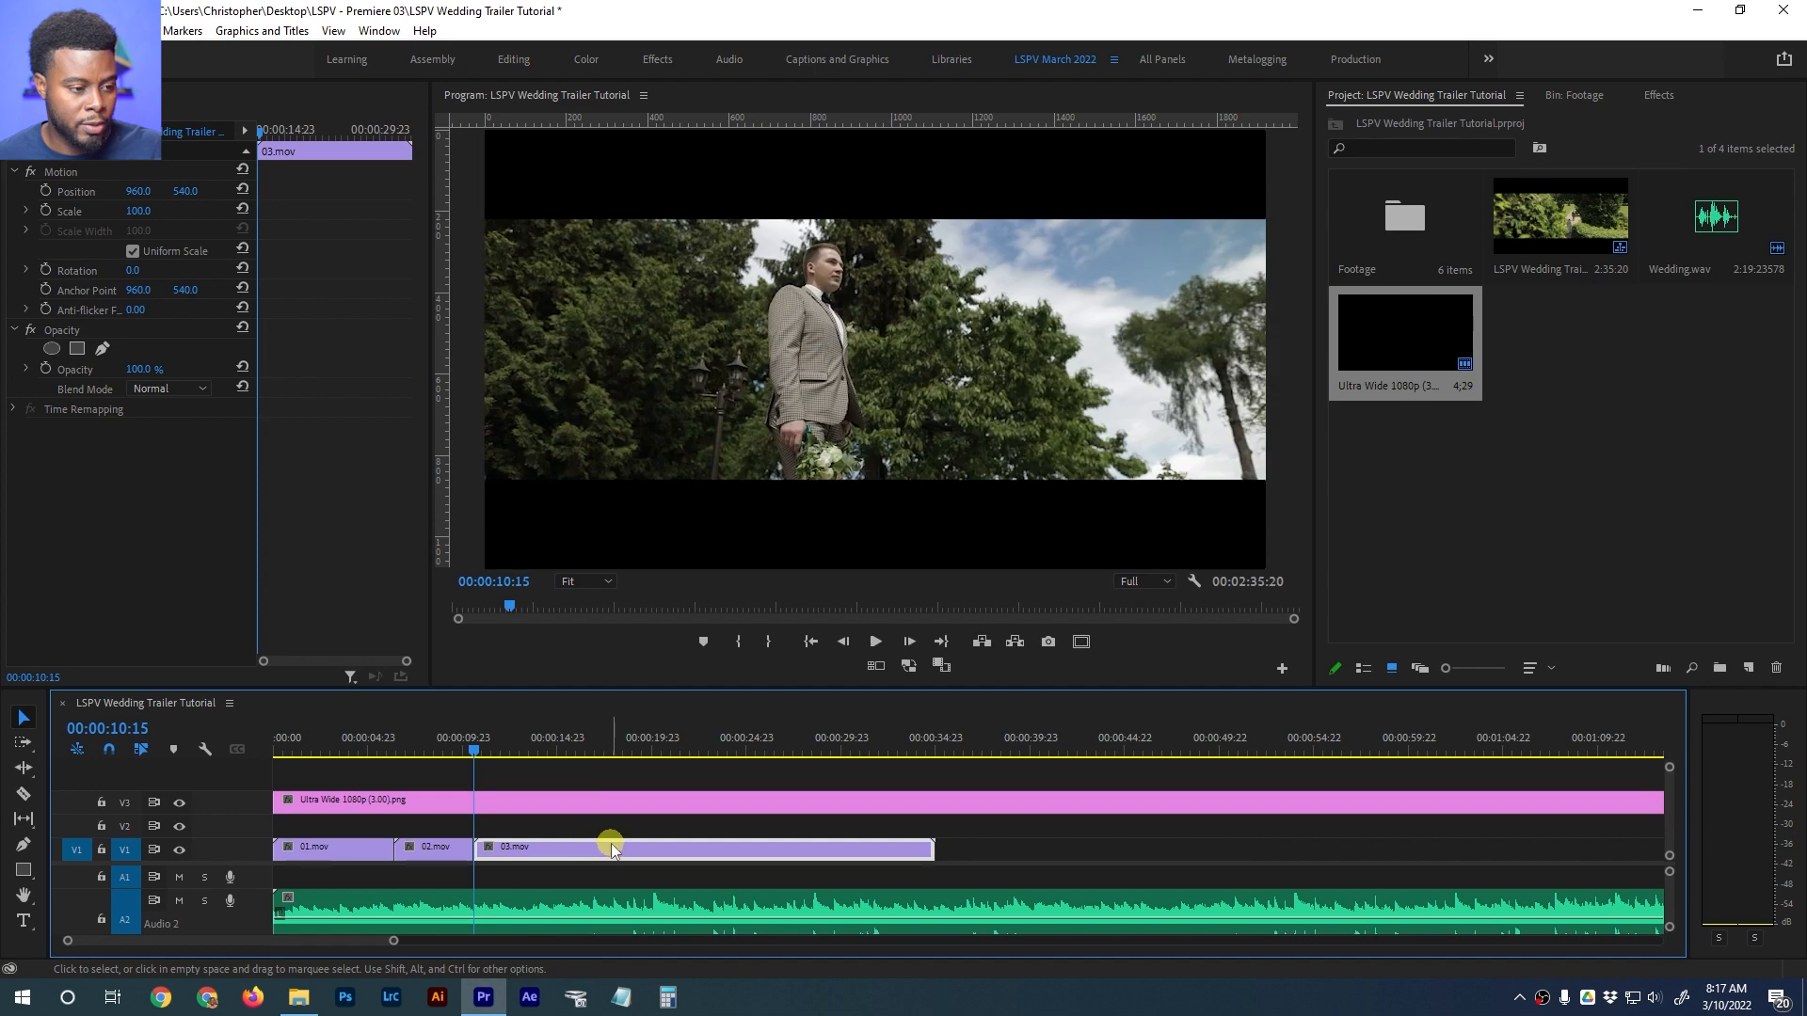
pyautogui.press('=')
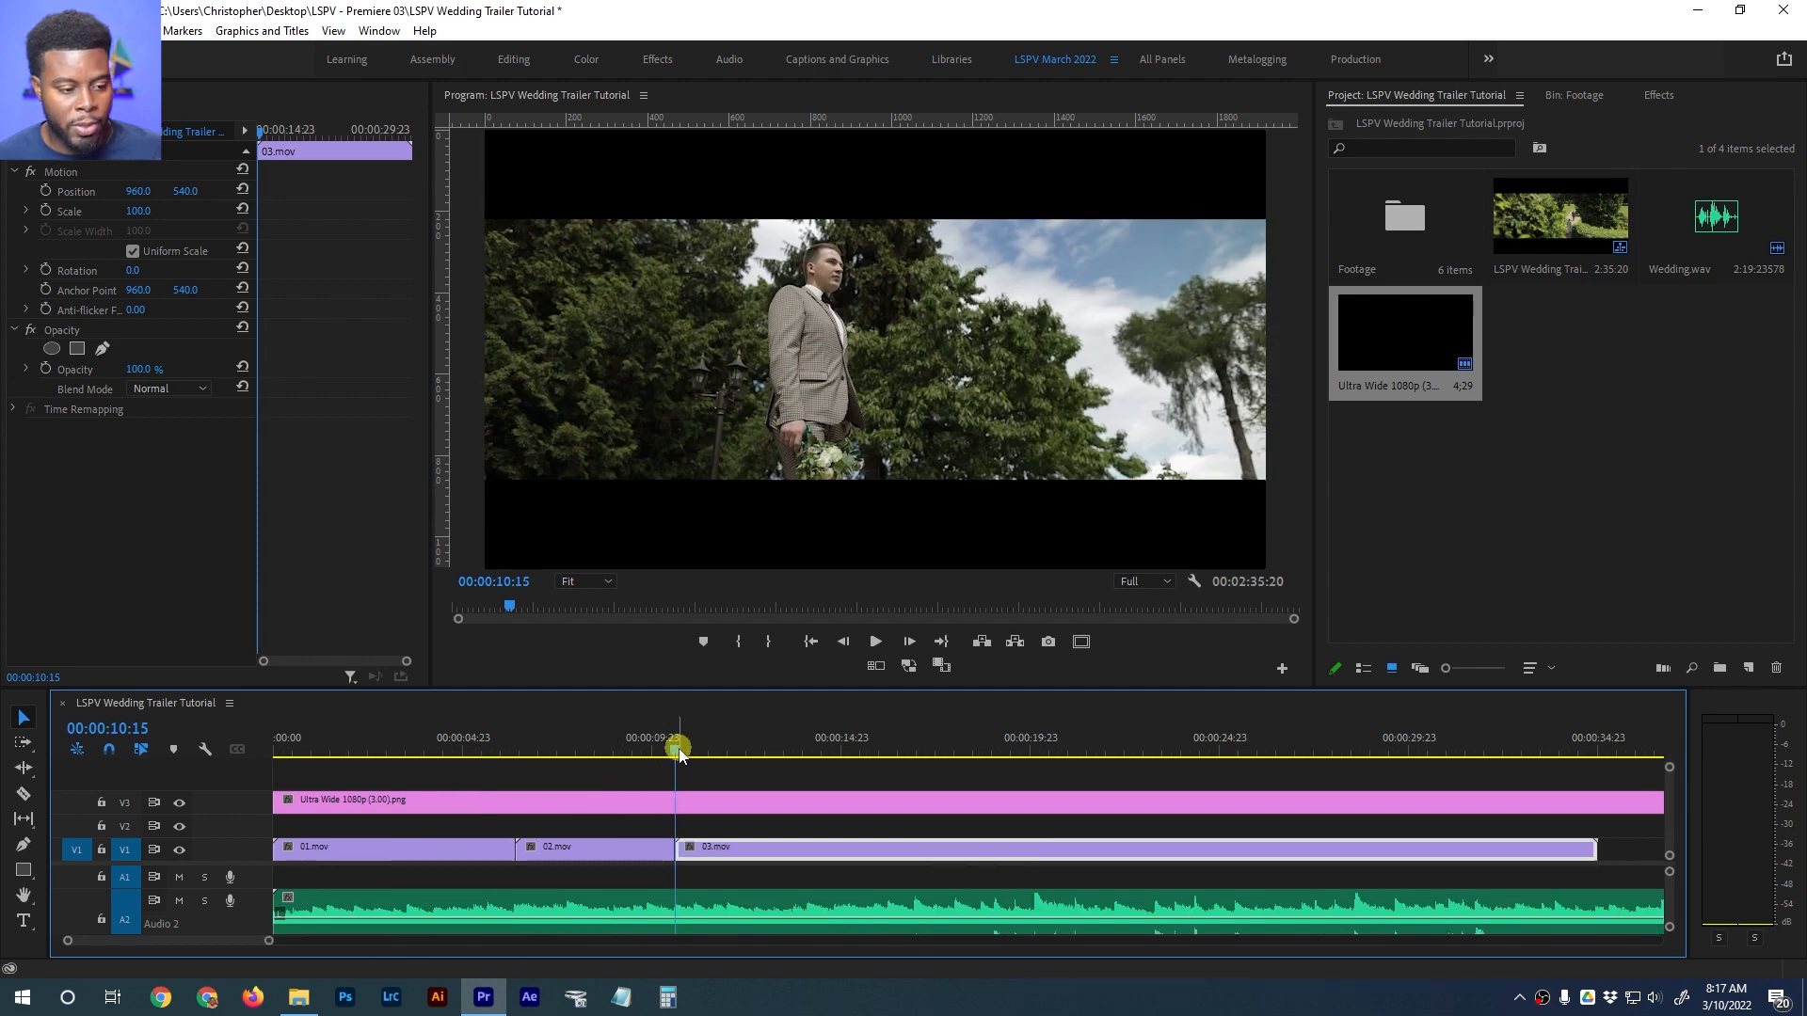
pyautogui.moveTo(681, 753); pyautogui.dragTo(990, 765)
pyautogui.moveTo(679, 851); pyautogui.dragTo(986, 854)
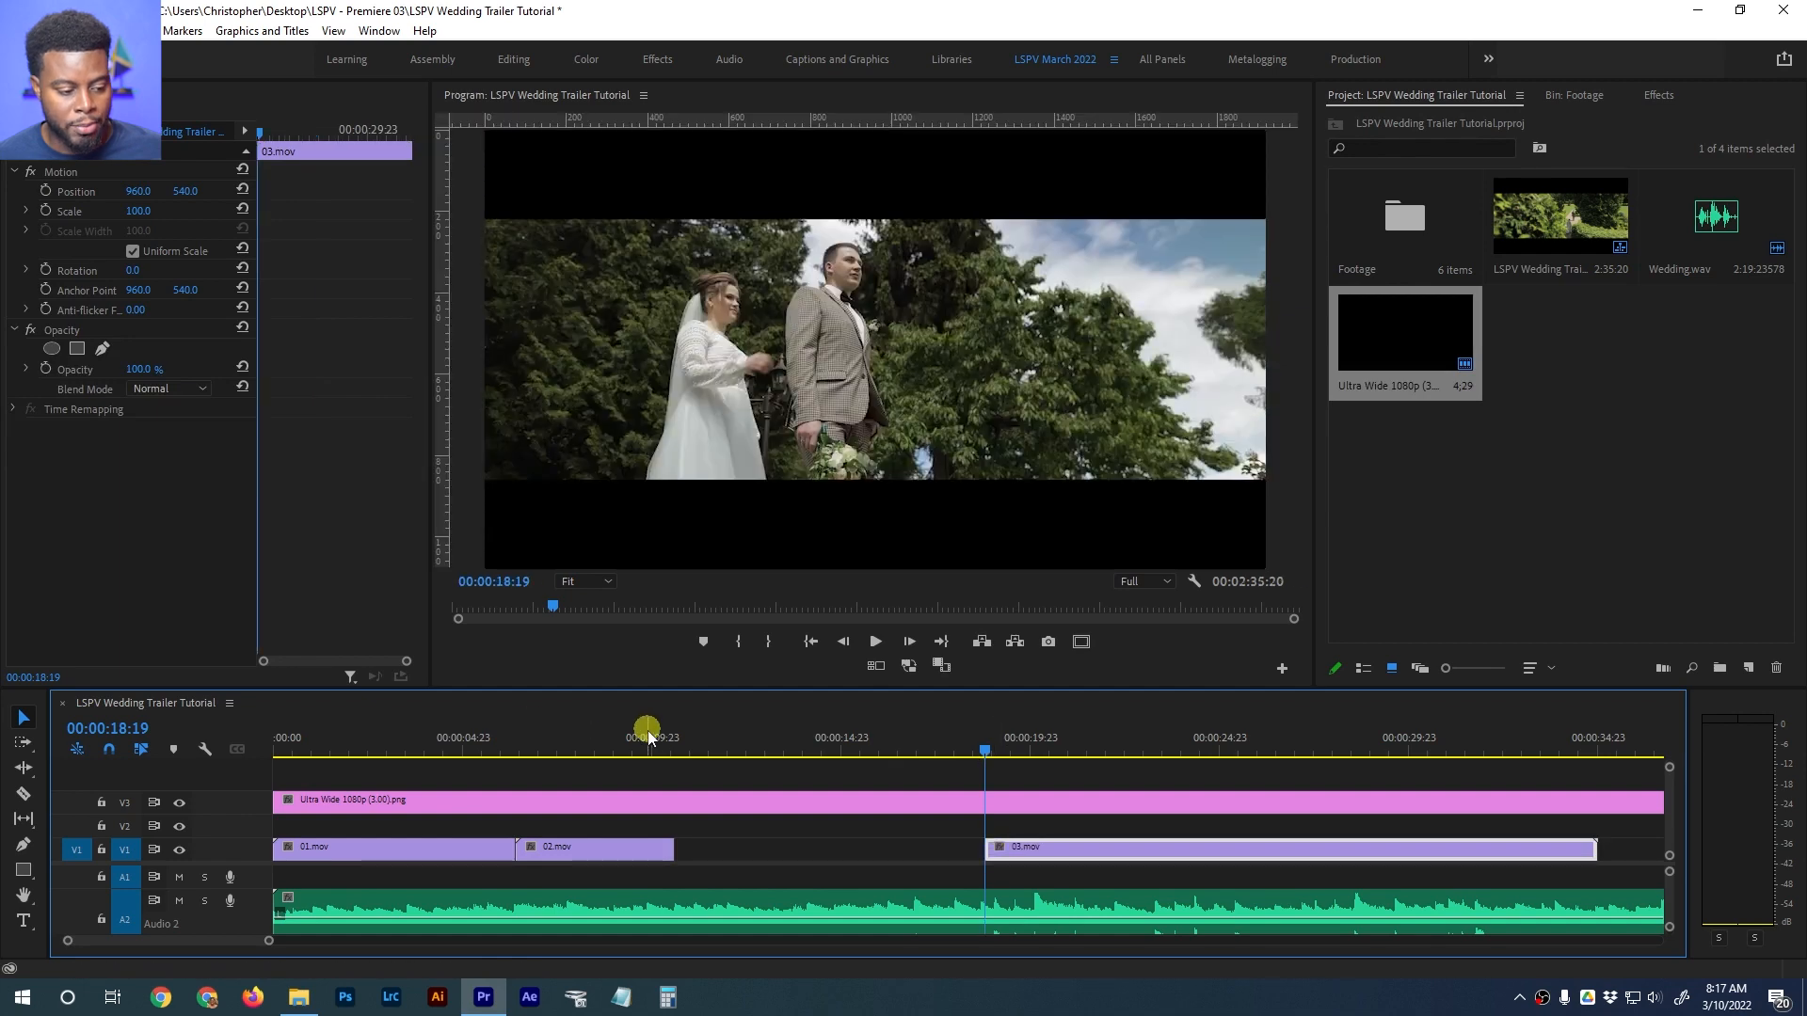
# Play across the end of 02.mov, and move the trimmed 03.mov back directly against it to close the gap
pyautogui.moveTo(659, 741)
pyautogui.mouseDown()
pyautogui.moveTo(678, 741)
pyautogui.moveTo(661, 739)
pyautogui.mouseUp()
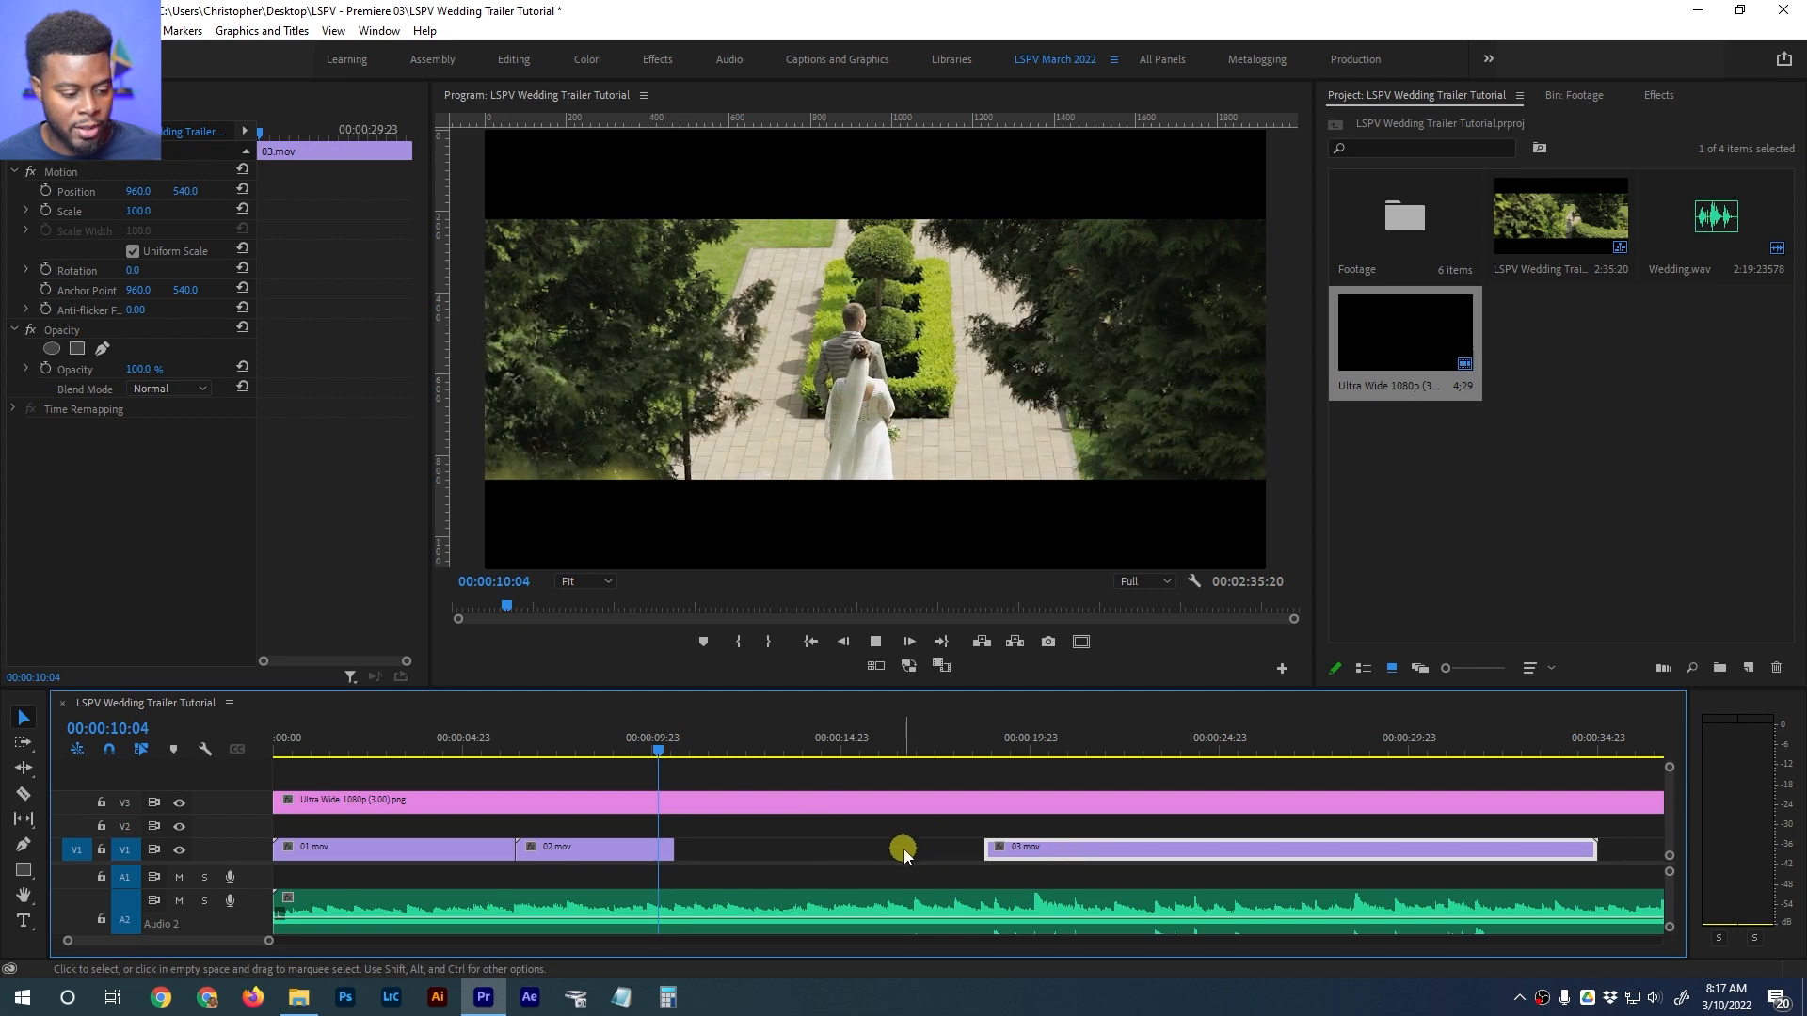
pyautogui.press('space')
pyautogui.press('space')
pyautogui.moveTo(1034, 849); pyautogui.dragTo(724, 858)
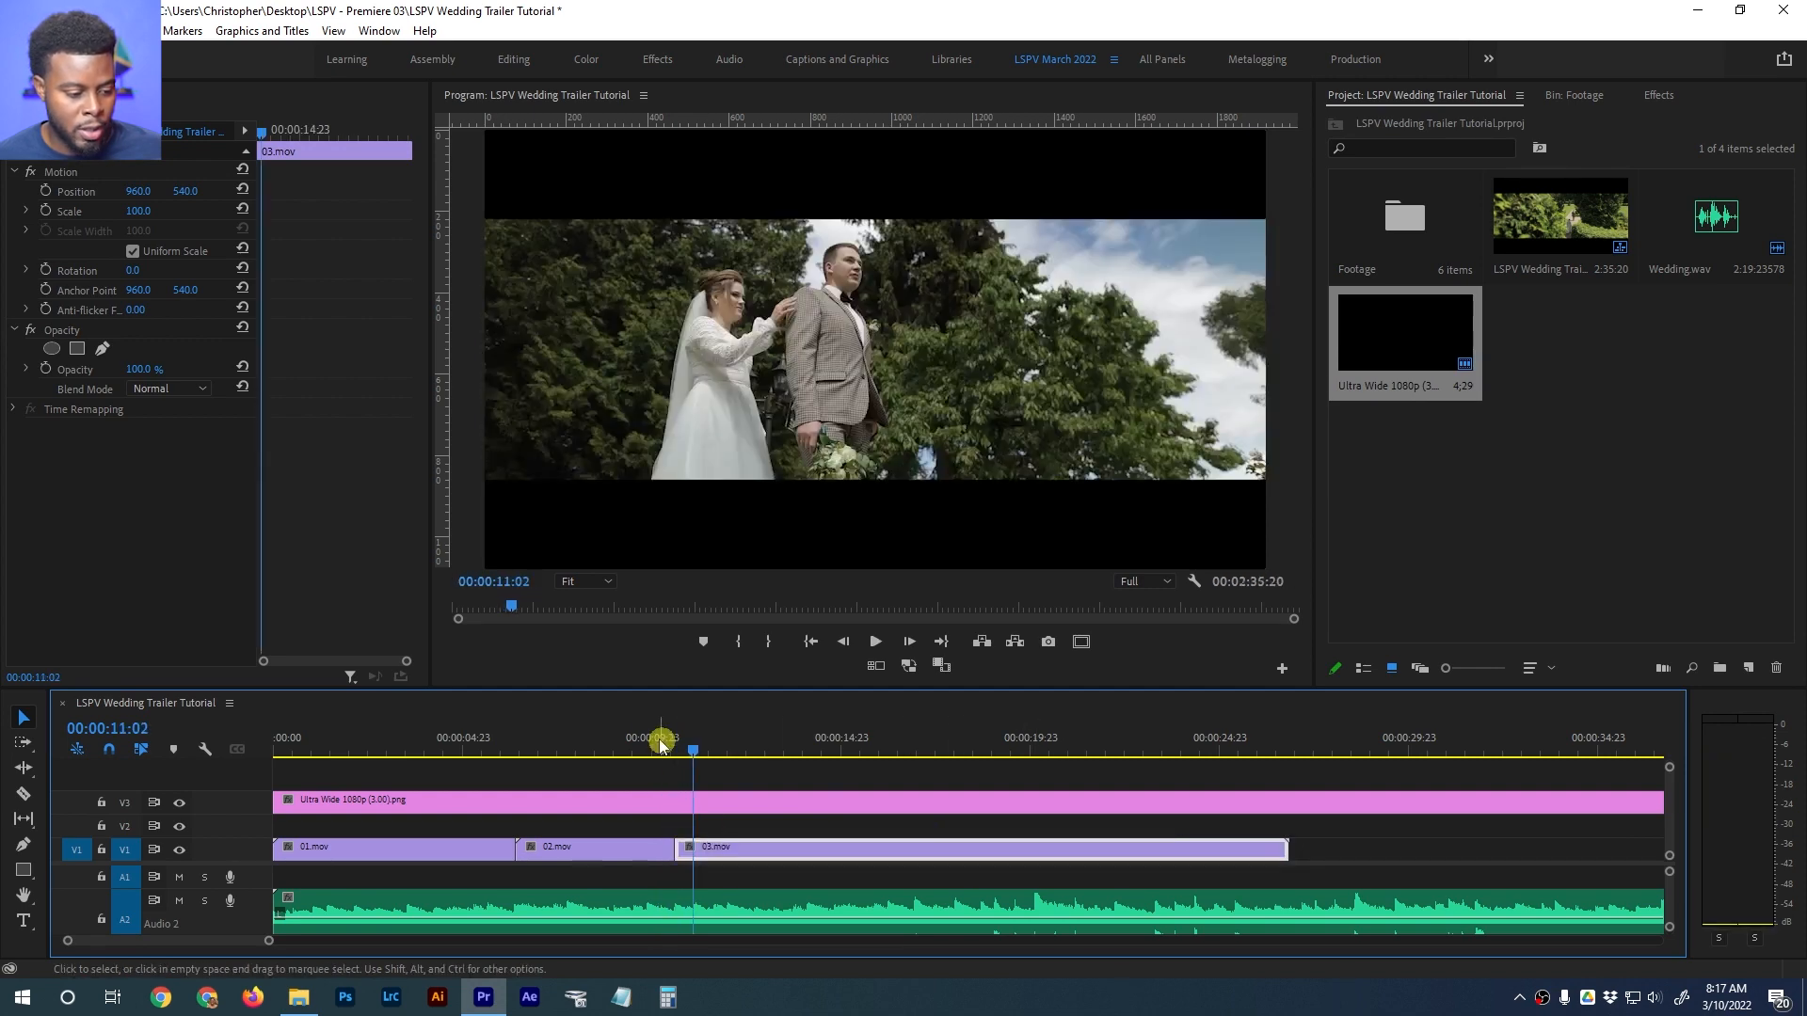
# Set the label color of 02.mov to Forest and of 03.mov to Rose on V1
pyautogui.click(477, 750)
pyautogui.click(475, 853)
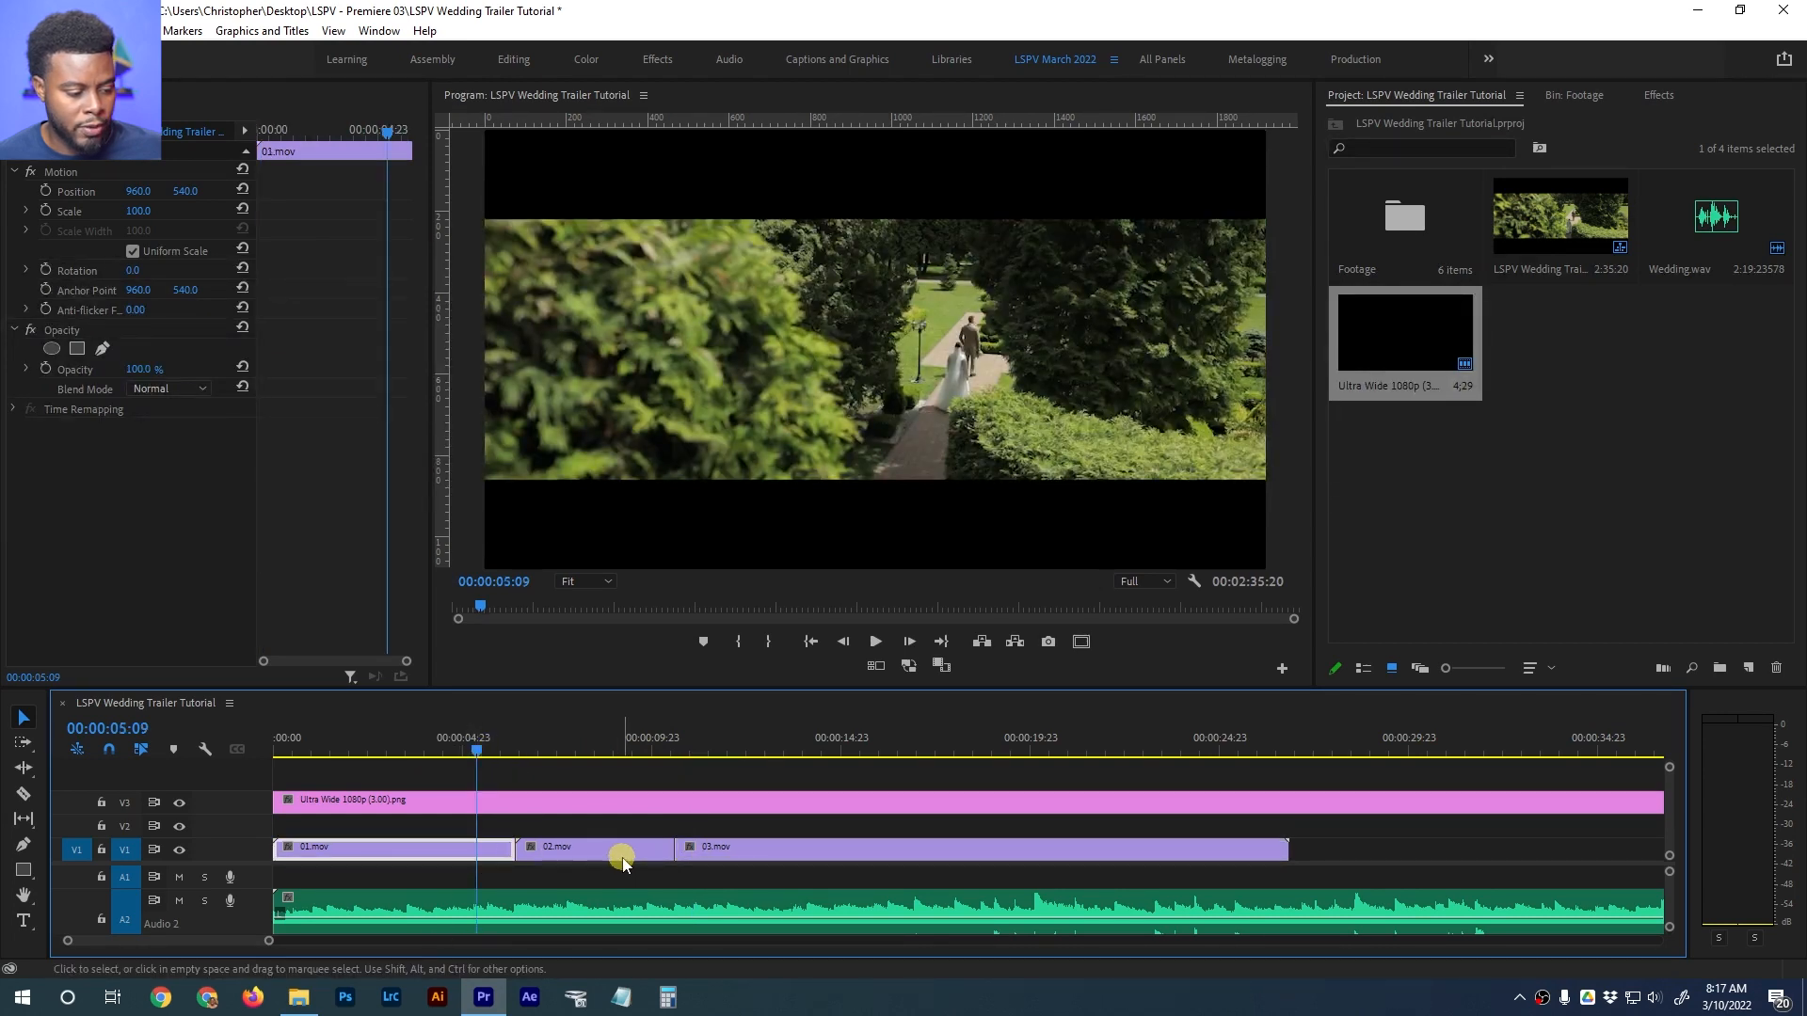
pyautogui.rightClick(616, 858)
pyautogui.moveTo(837, 582)
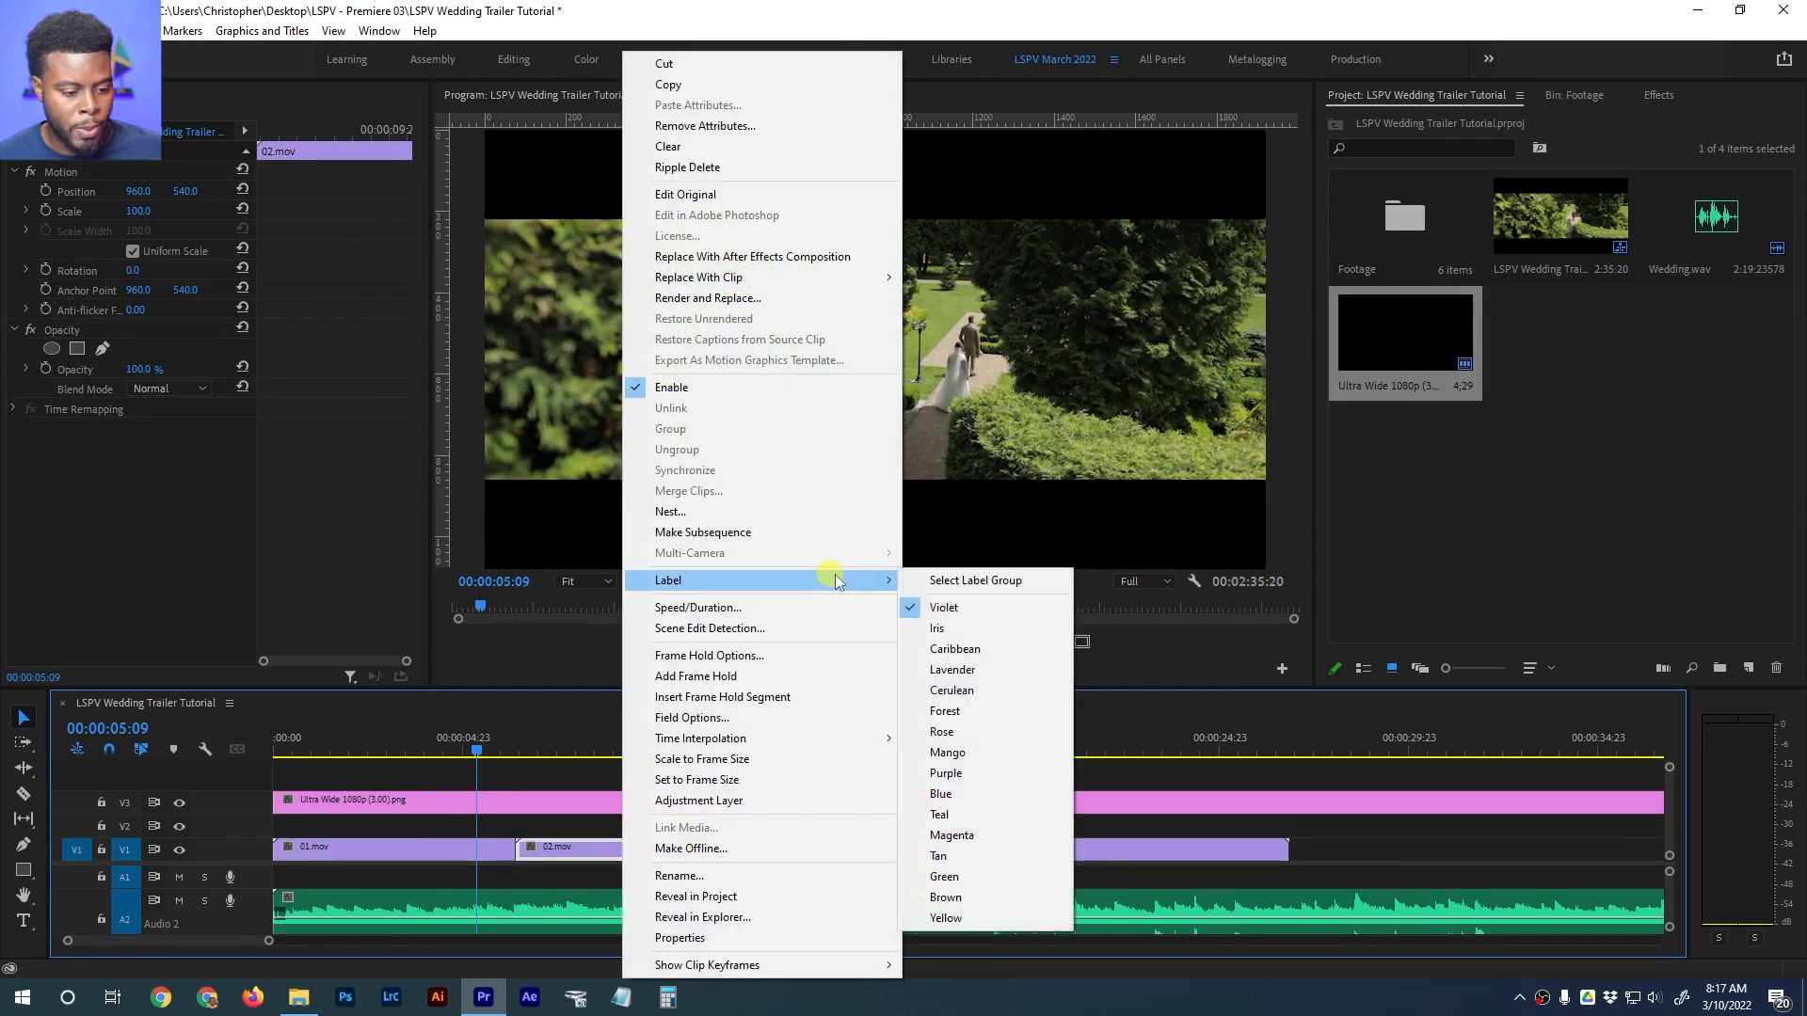
pyautogui.click(941, 711)
pyautogui.rightClick(777, 854)
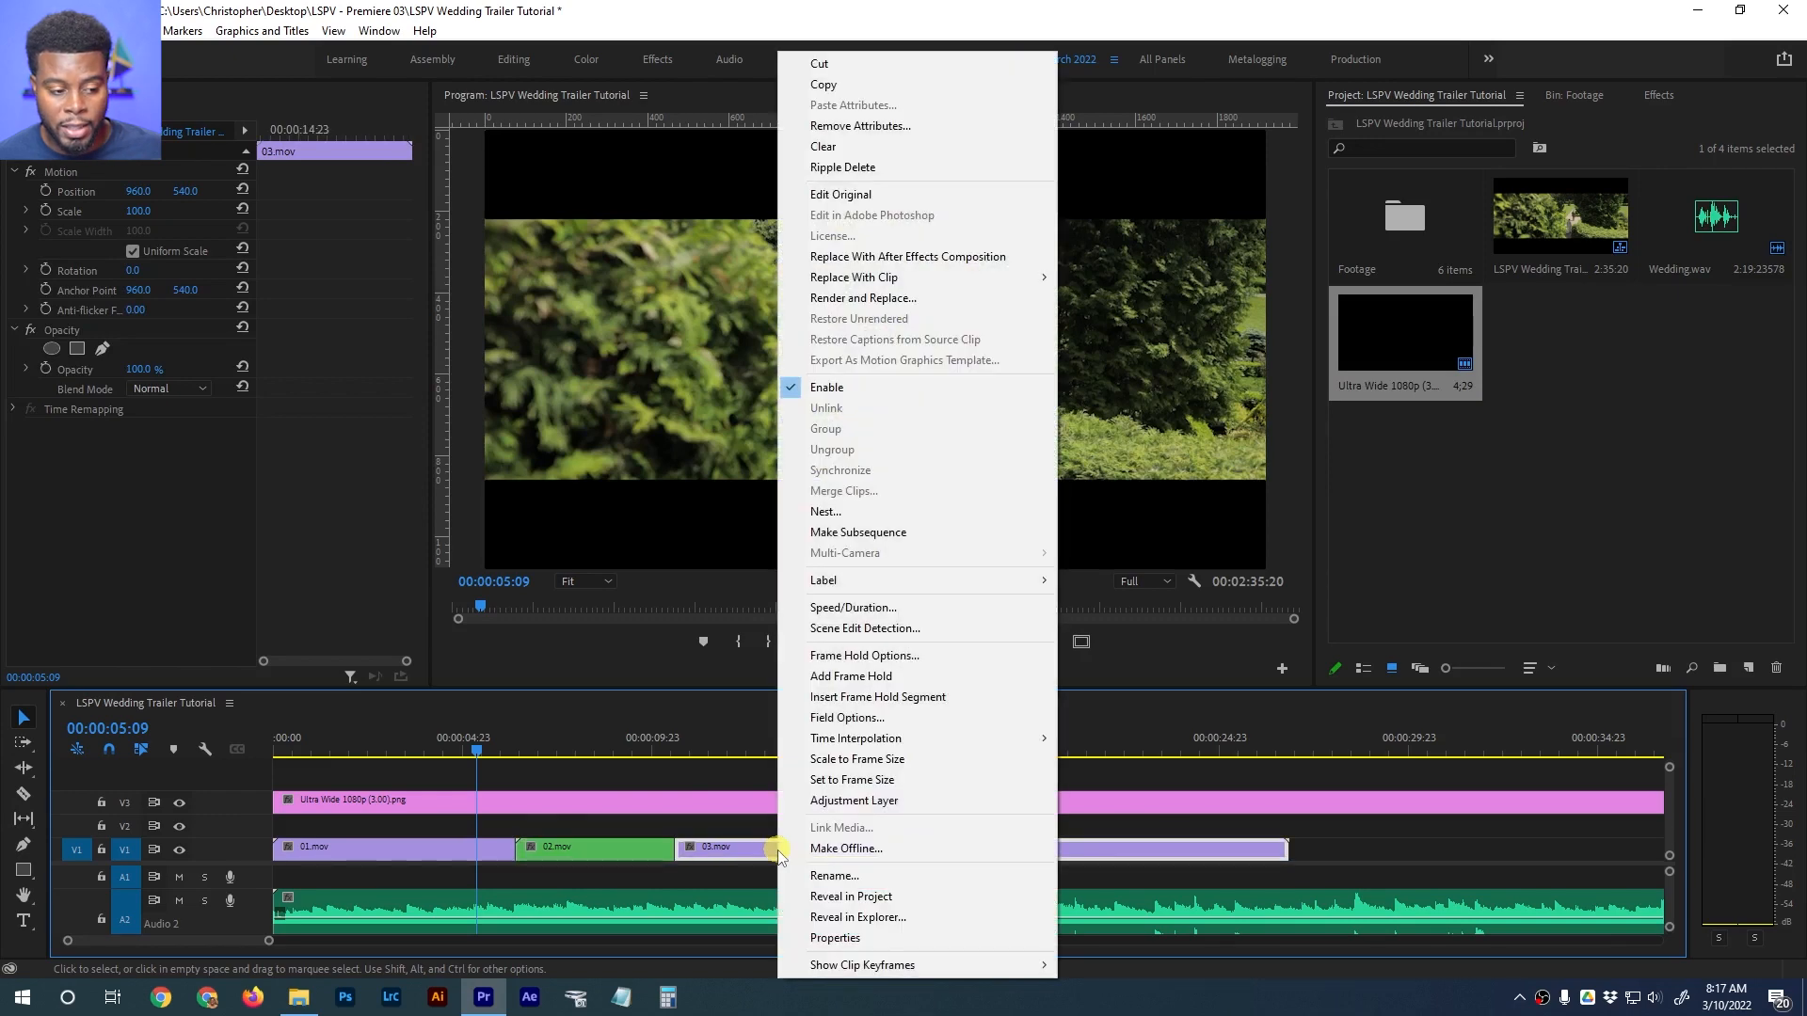
pyautogui.moveTo(1040, 580)
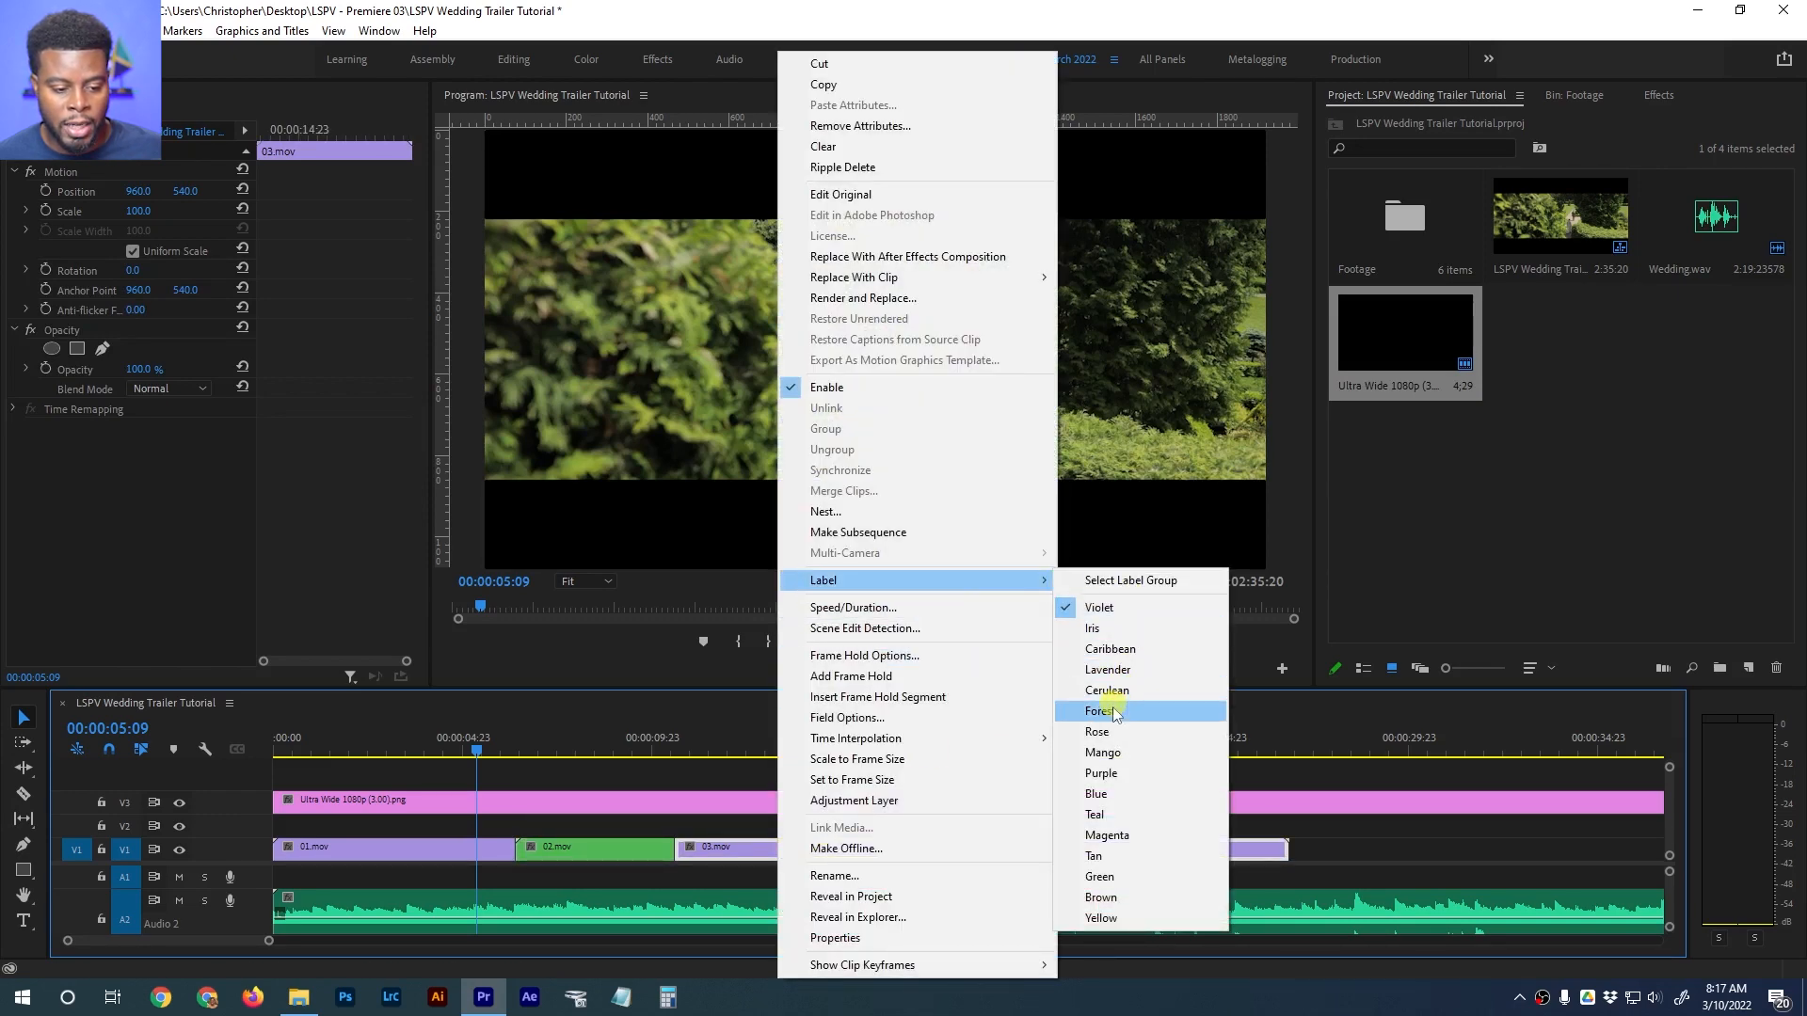
pyautogui.click(1097, 731)
pyautogui.click(646, 831)
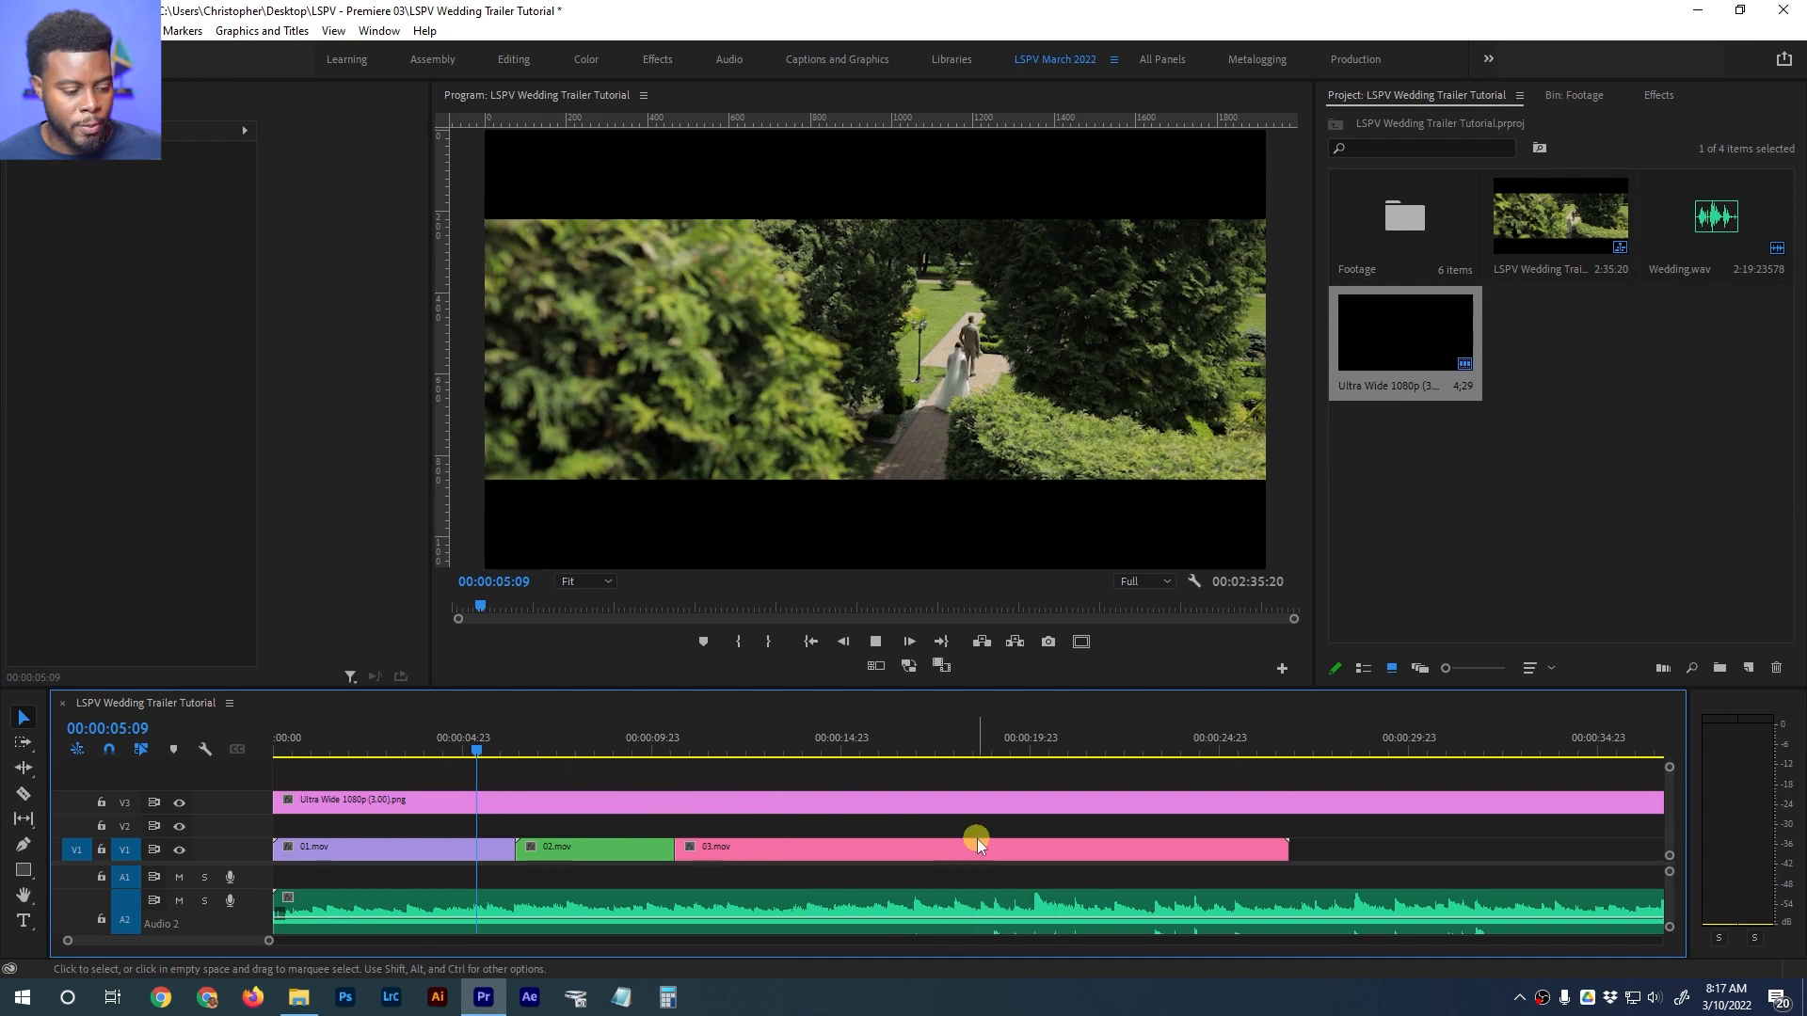
# Play from 00:00:05:09 through the cuts into 03.mov, and set the vertical position of 02.mov to 418 to reframe the couple within the letterbox
pyautogui.press('space')
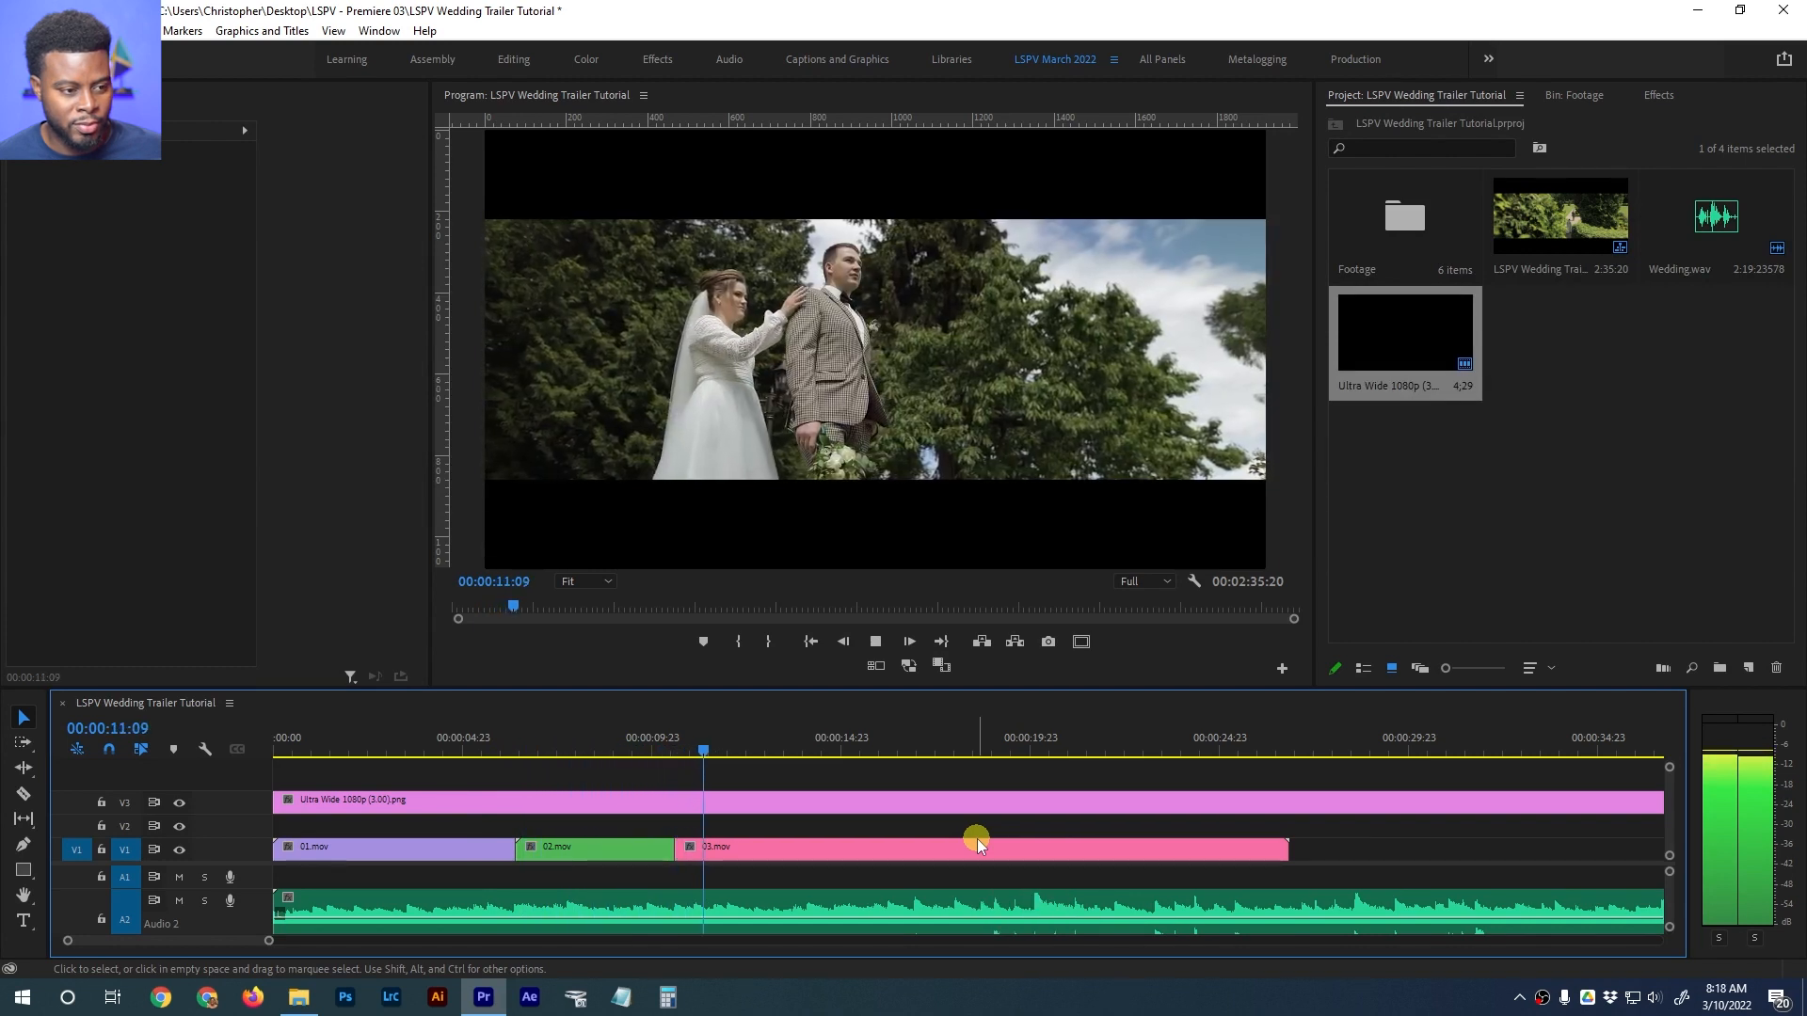
pyautogui.press('space')
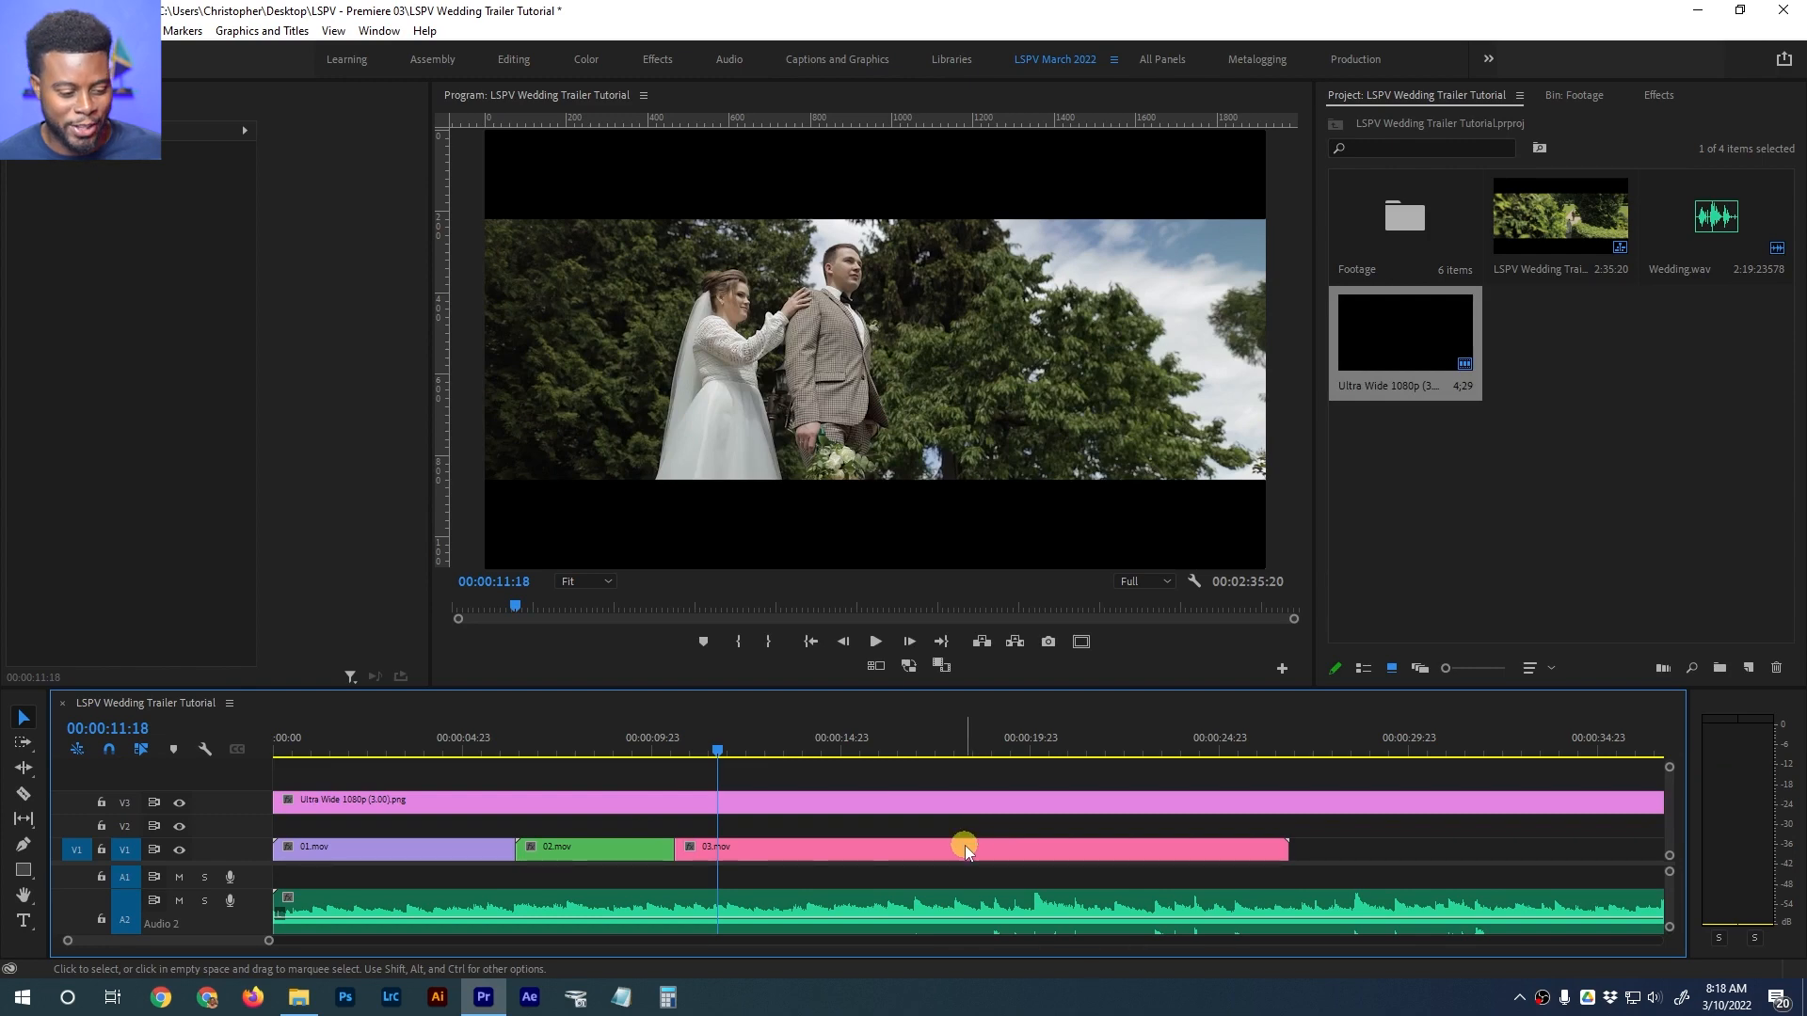
pyautogui.click(503, 743)
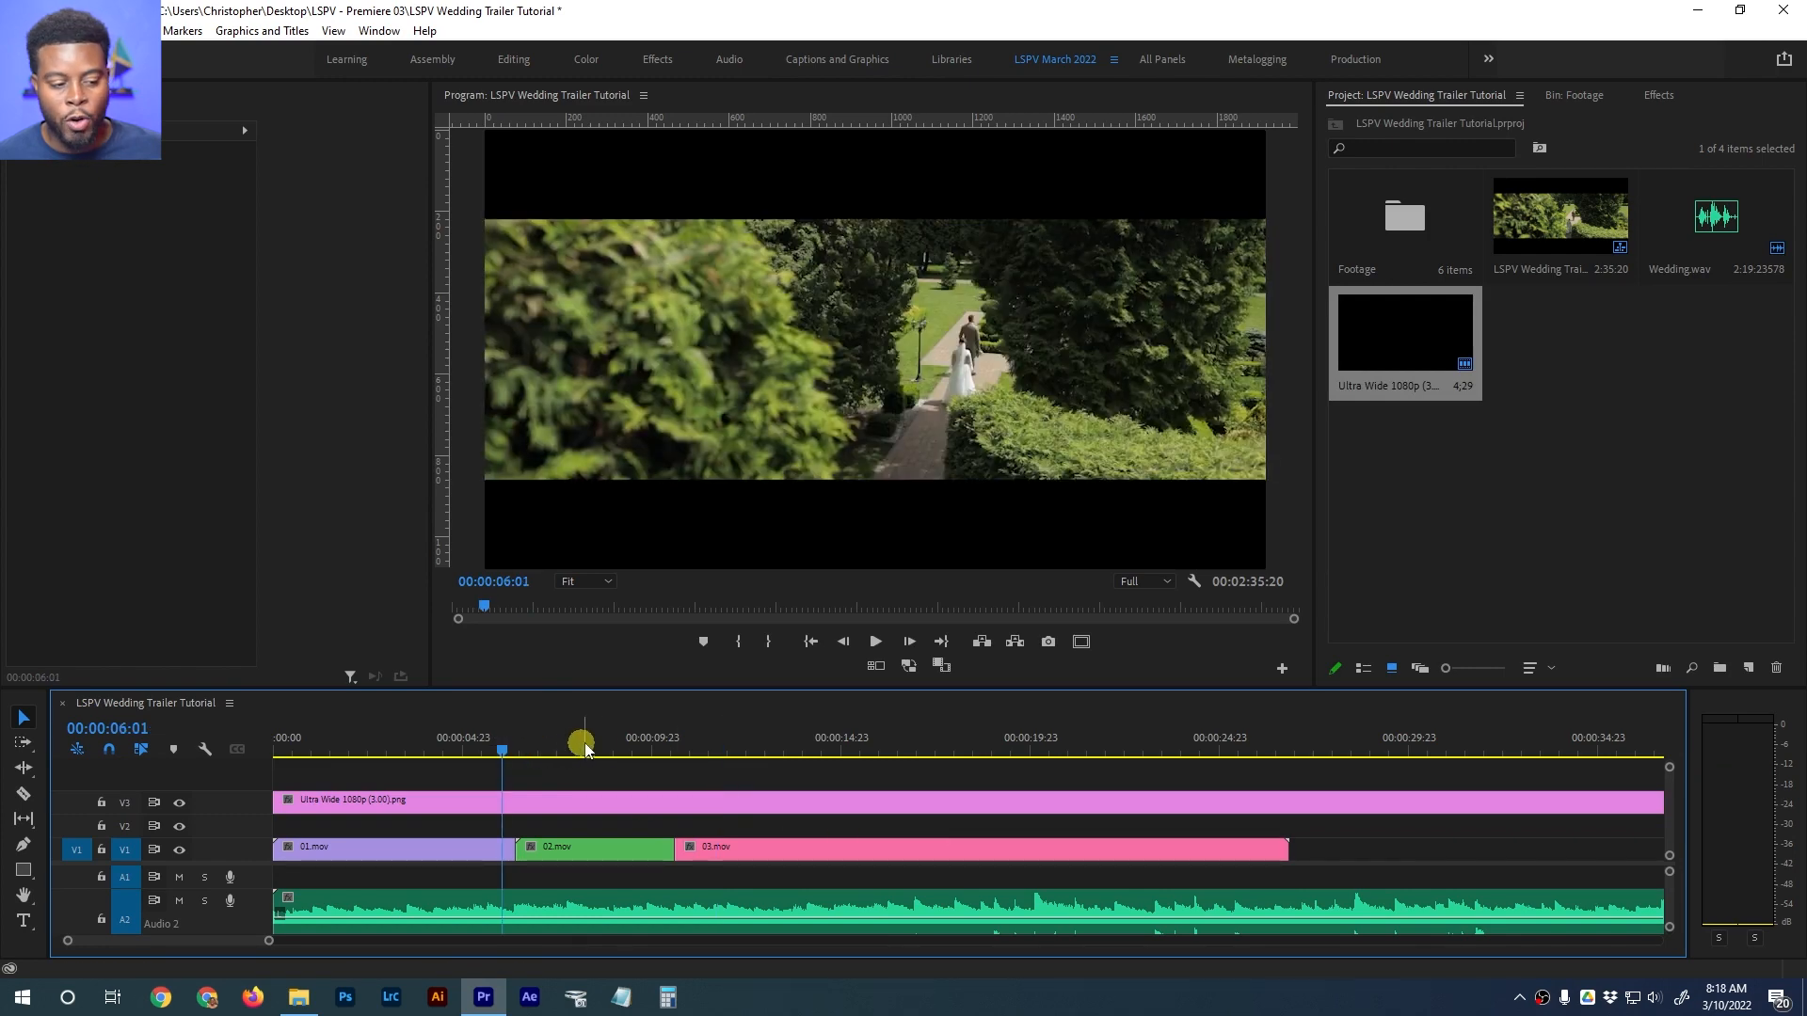
pyautogui.click(618, 743)
pyautogui.click(625, 847)
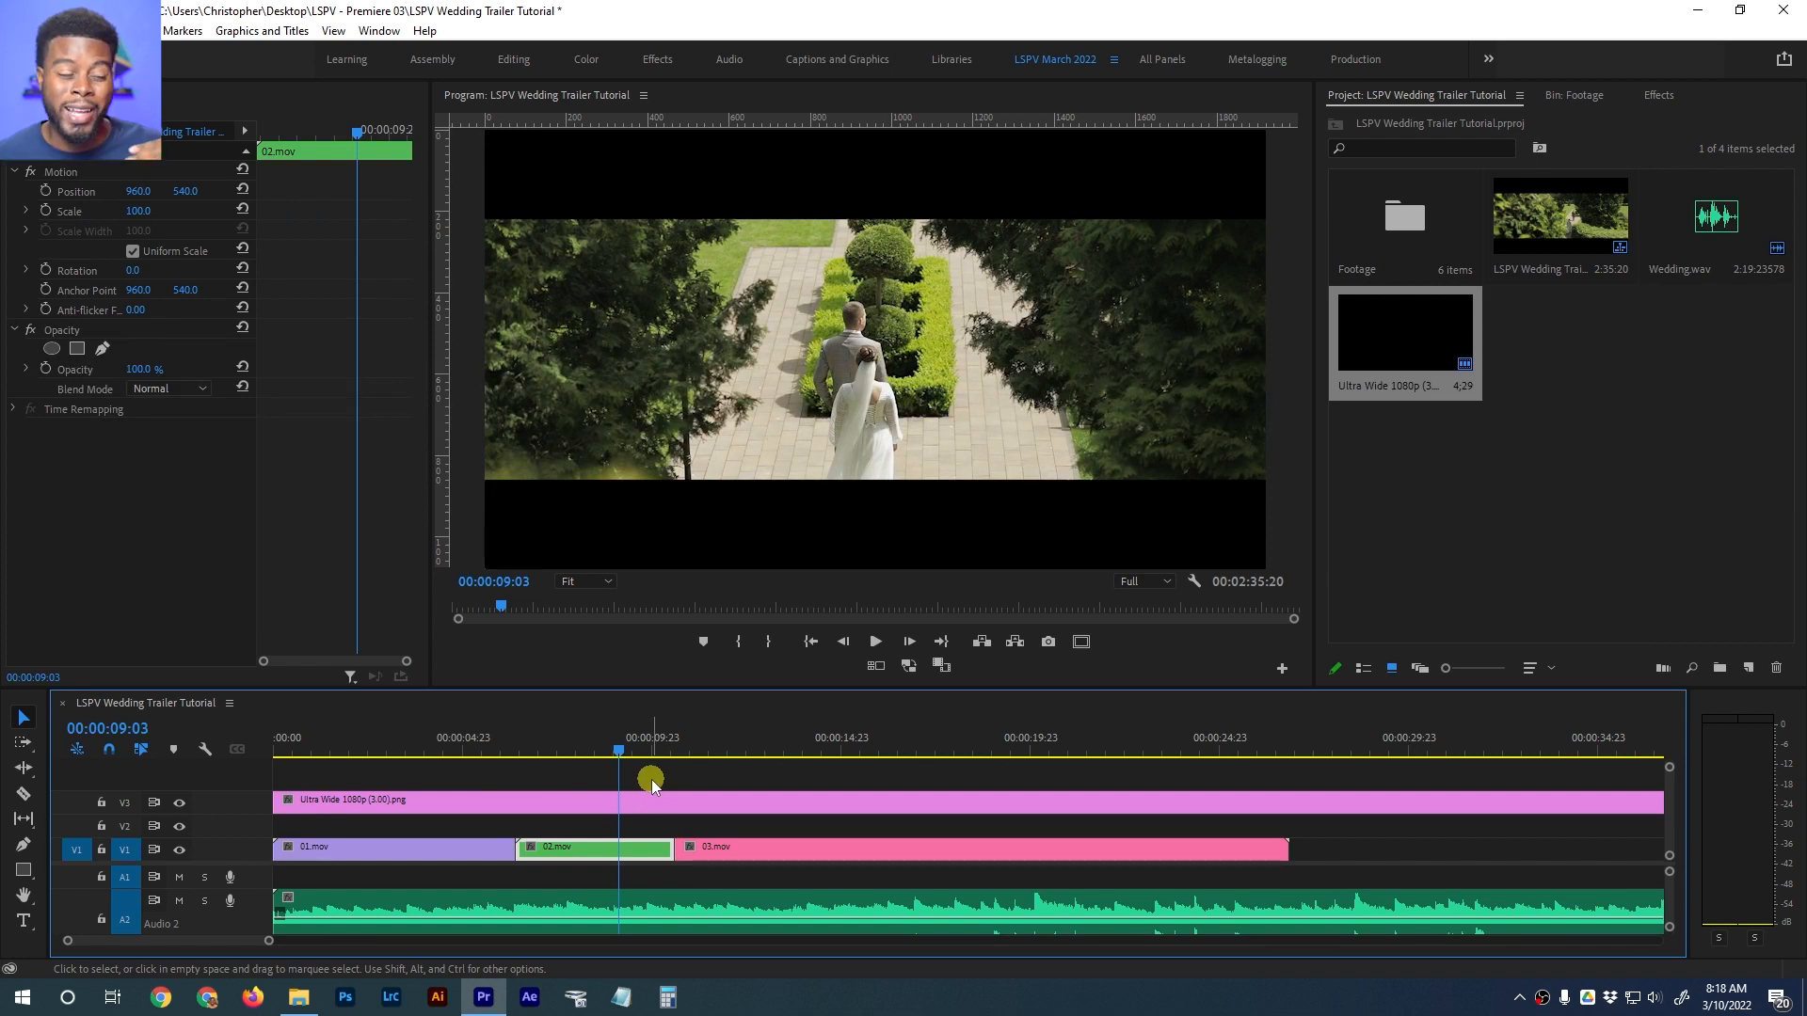
pyautogui.click(75, 175)
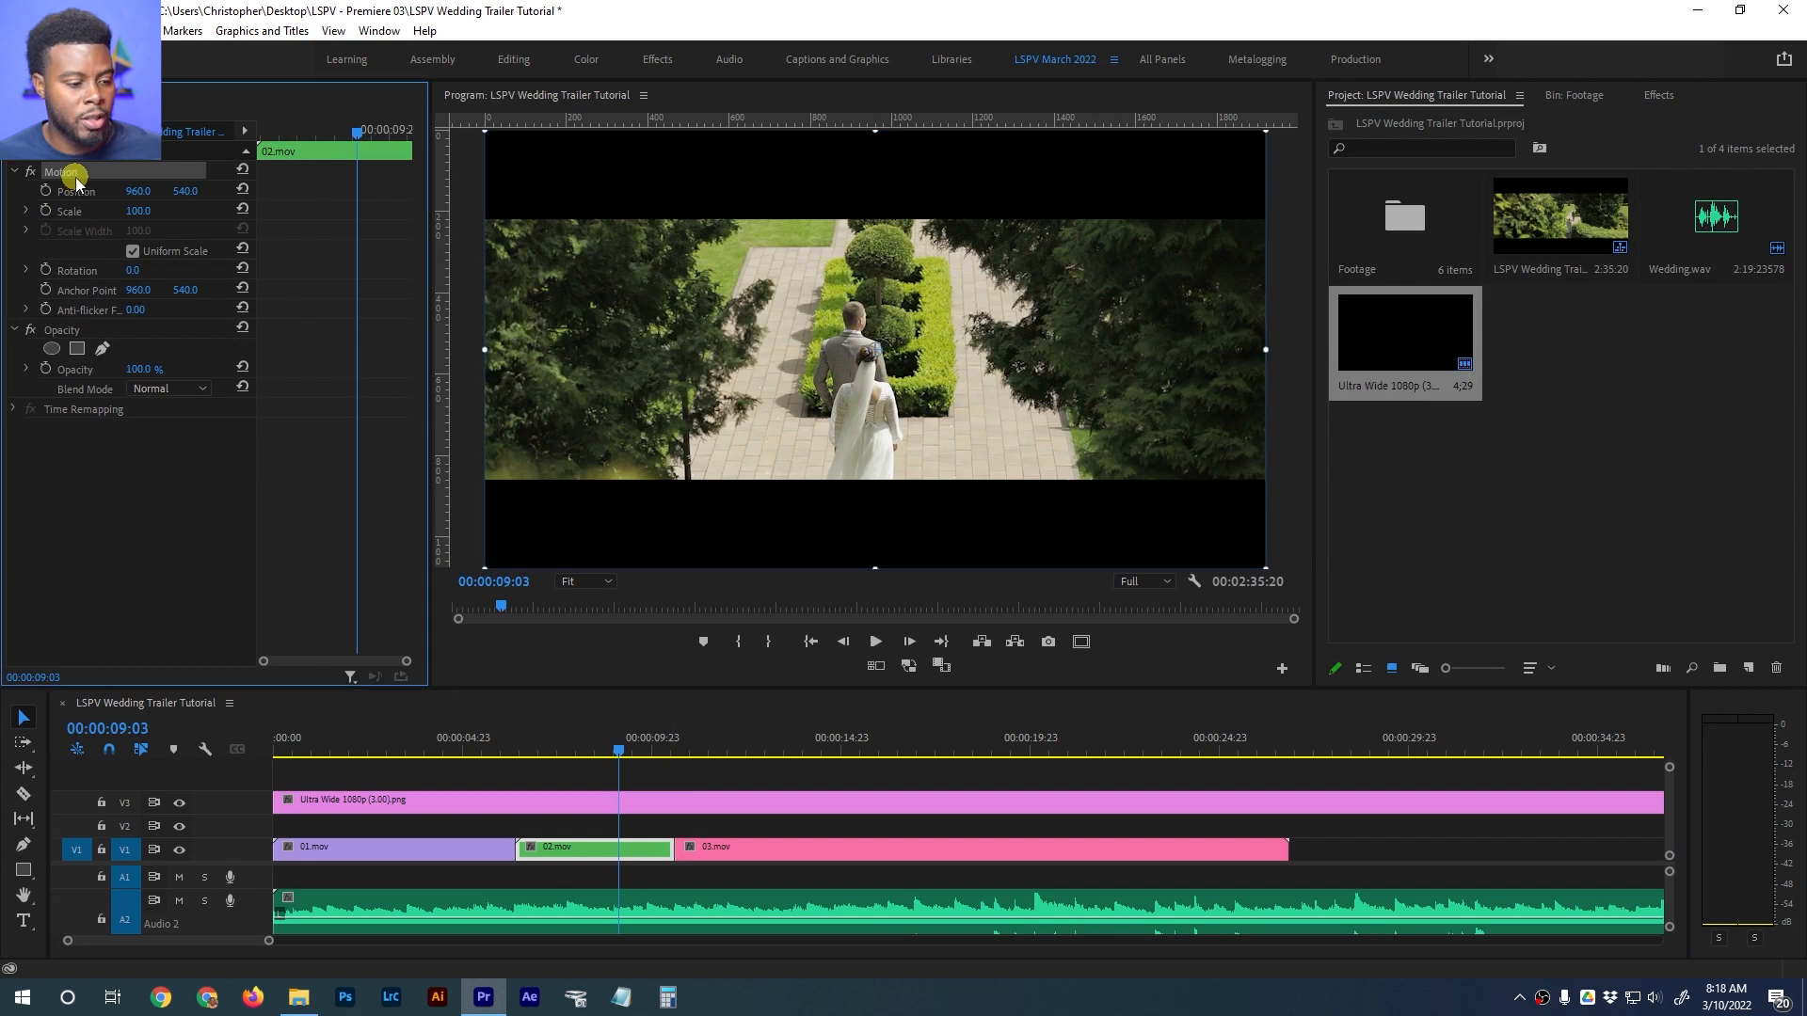
pyautogui.click(186, 193)
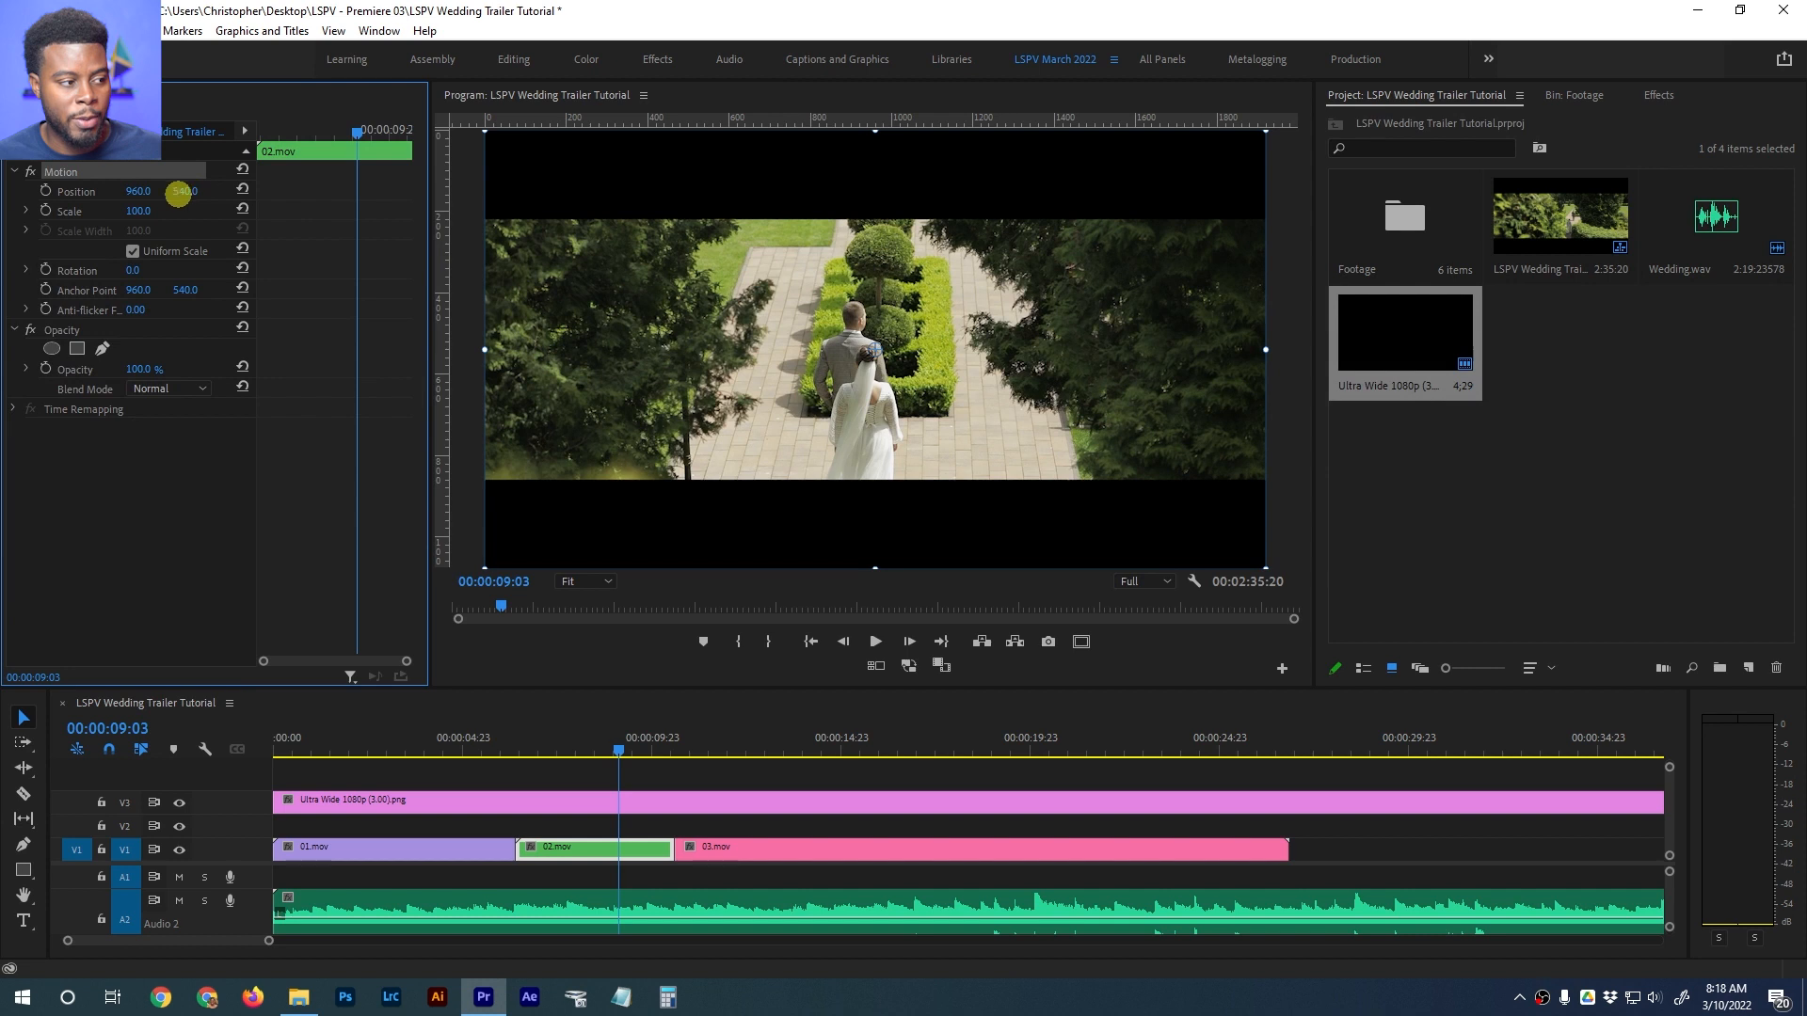
pyautogui.moveTo(179, 194); pyautogui.dragTo(86, 230)
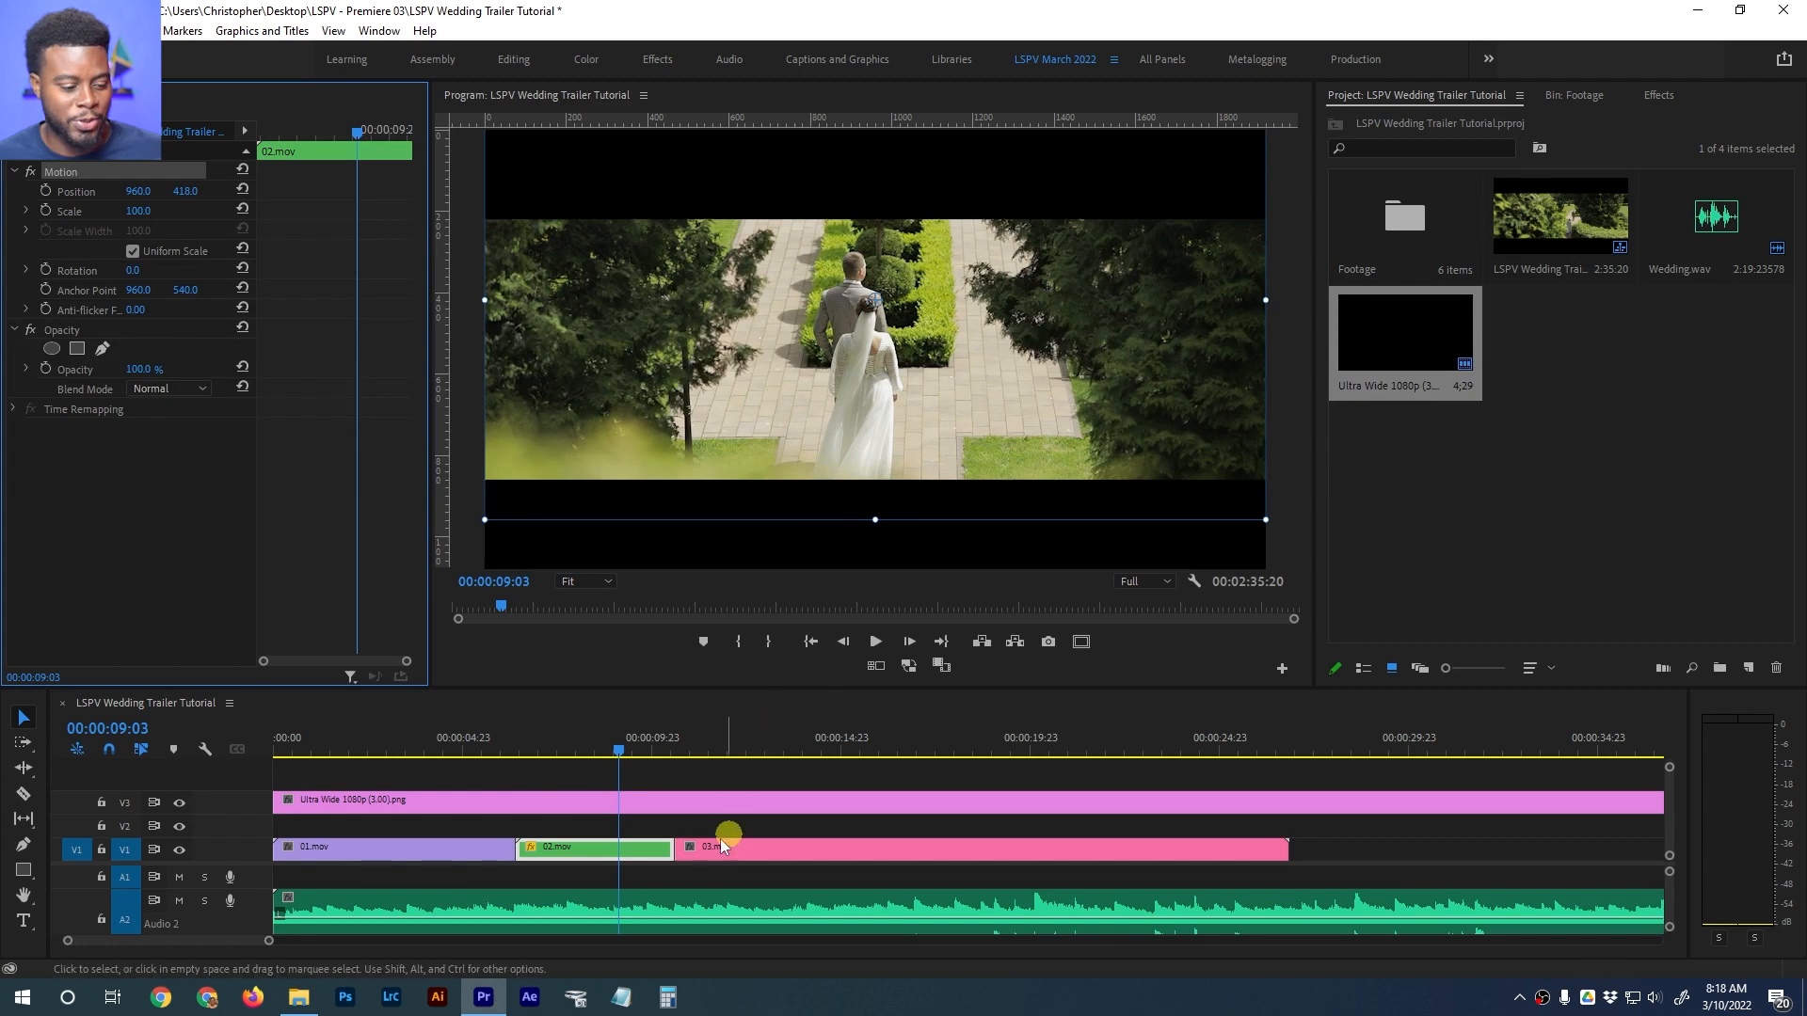
pyautogui.click(678, 833)
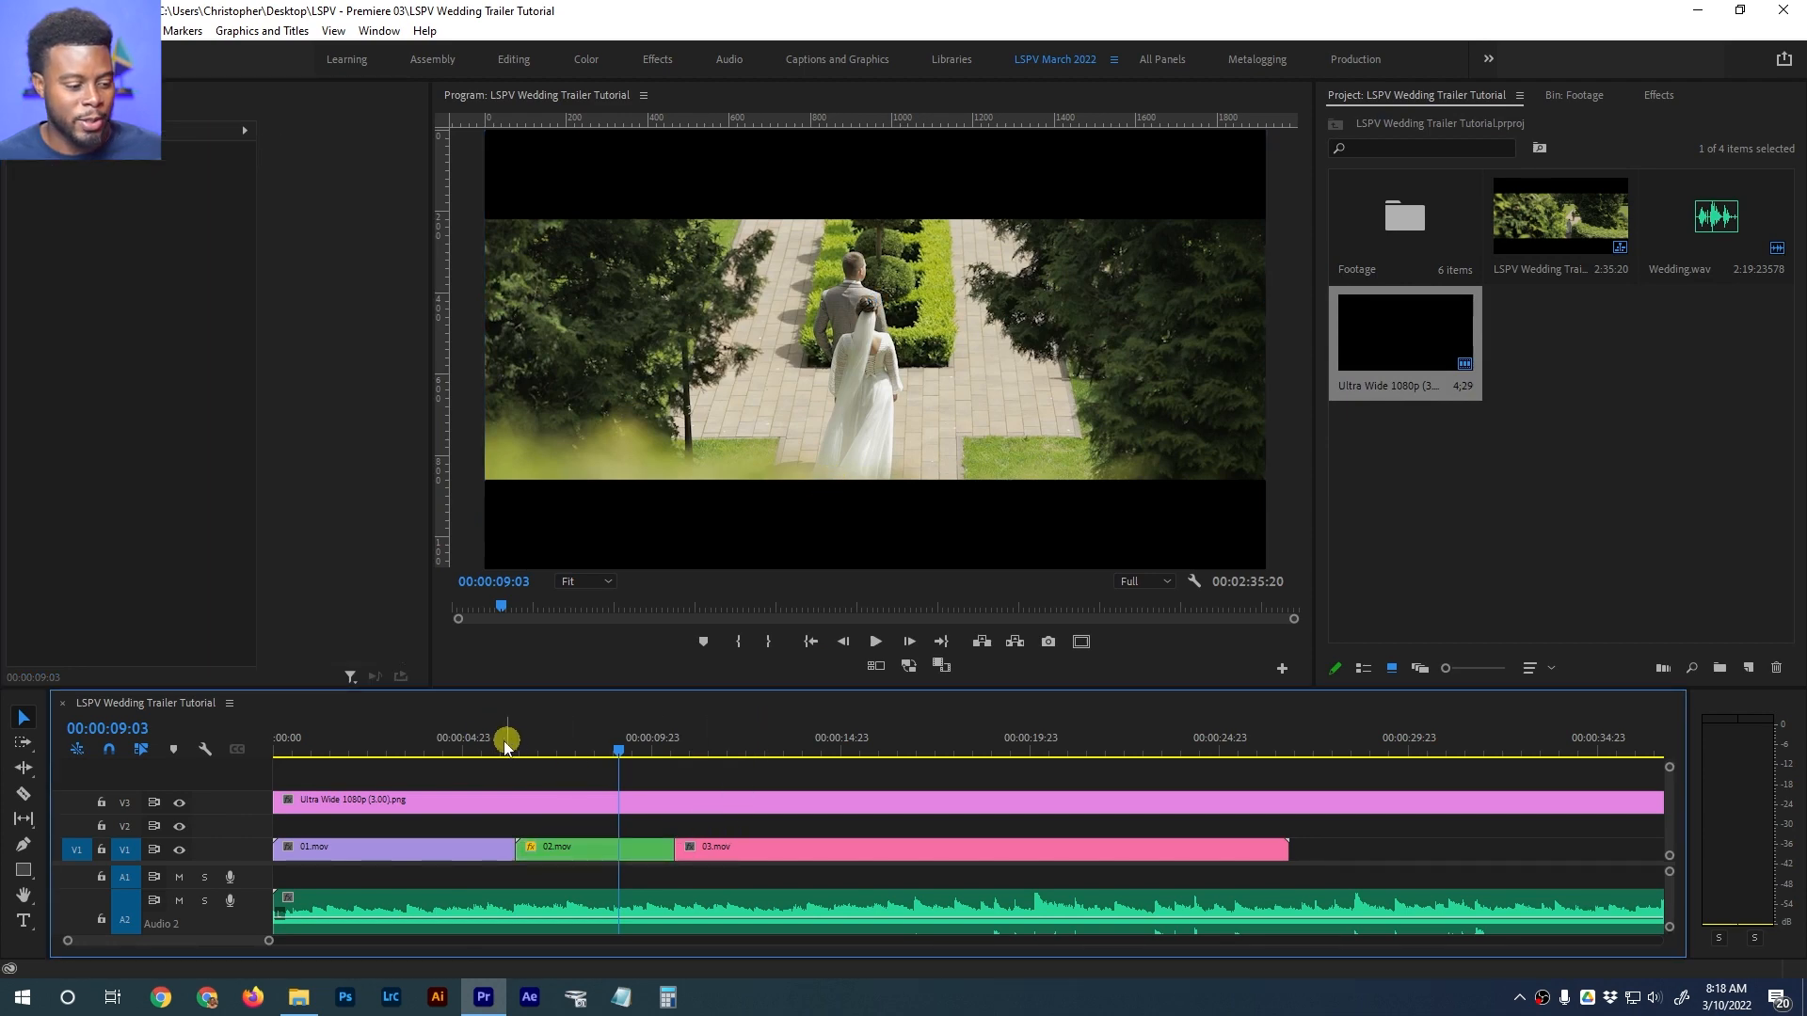
# Play from late in 01.mov through the reframed 02.mov, and replay the cut from 02.mov into 03.mov
pyautogui.click(479, 744)
pyautogui.press('space')
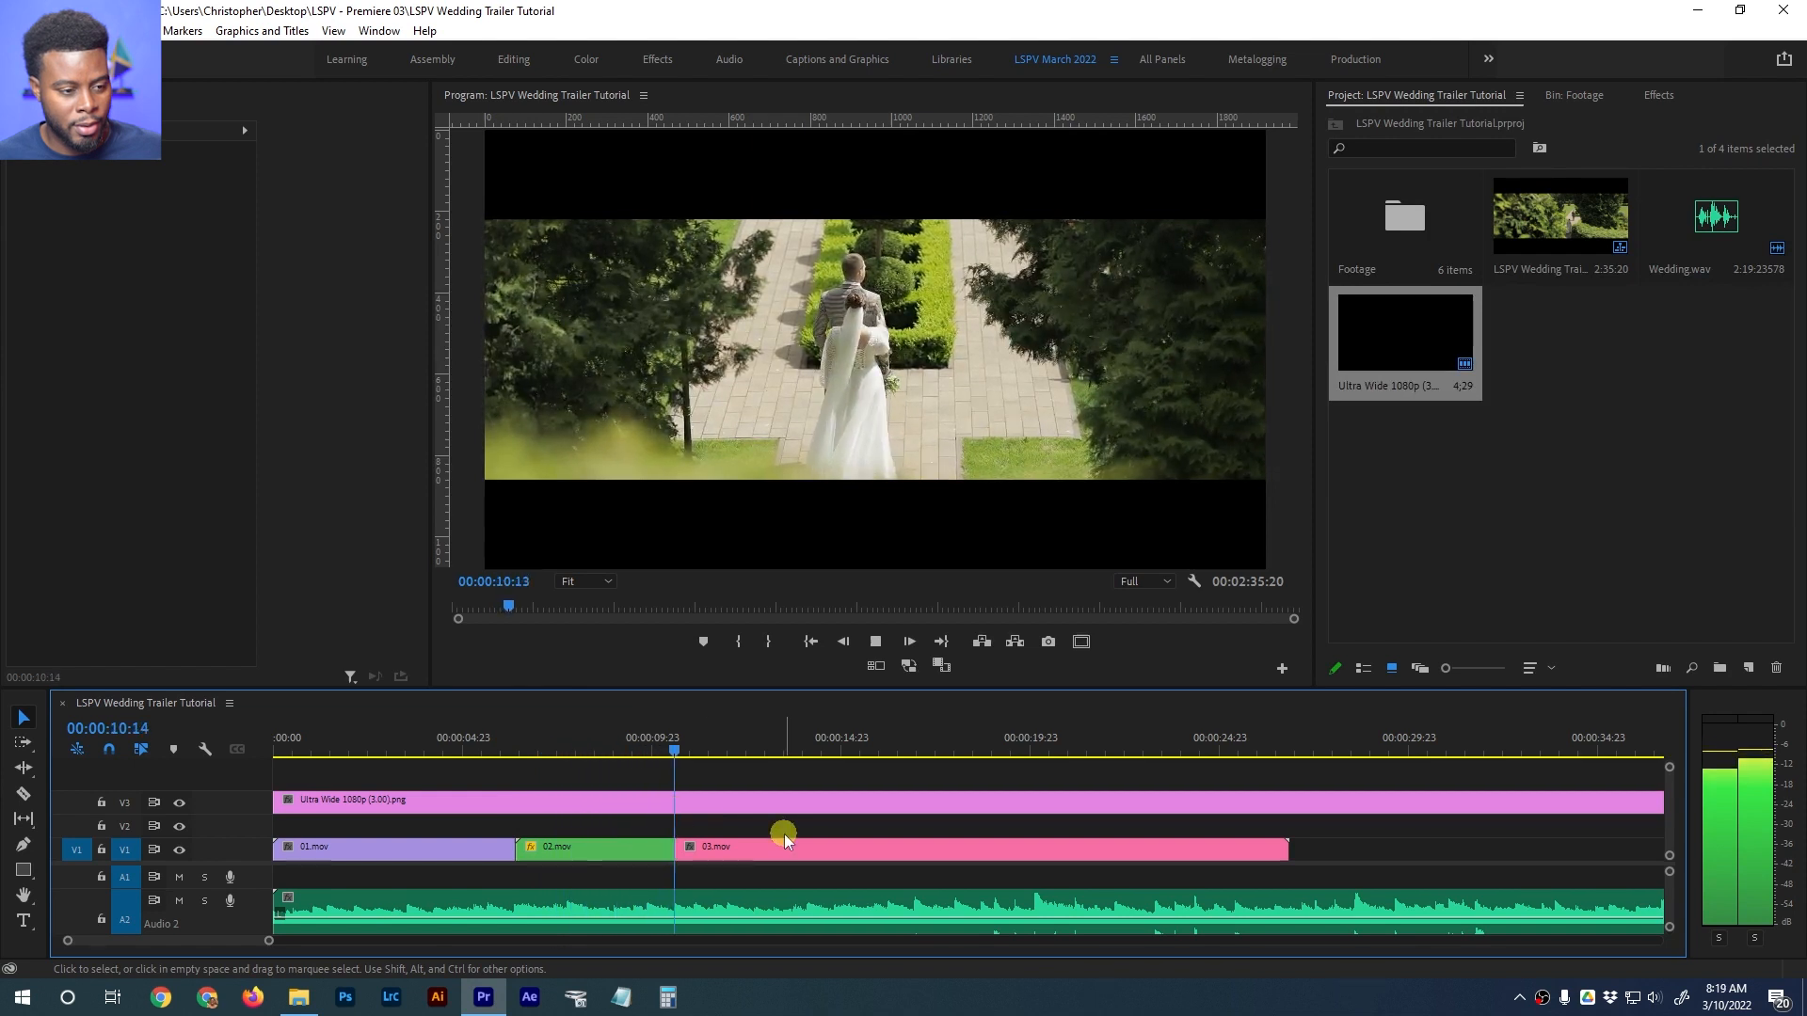
pyautogui.press('space')
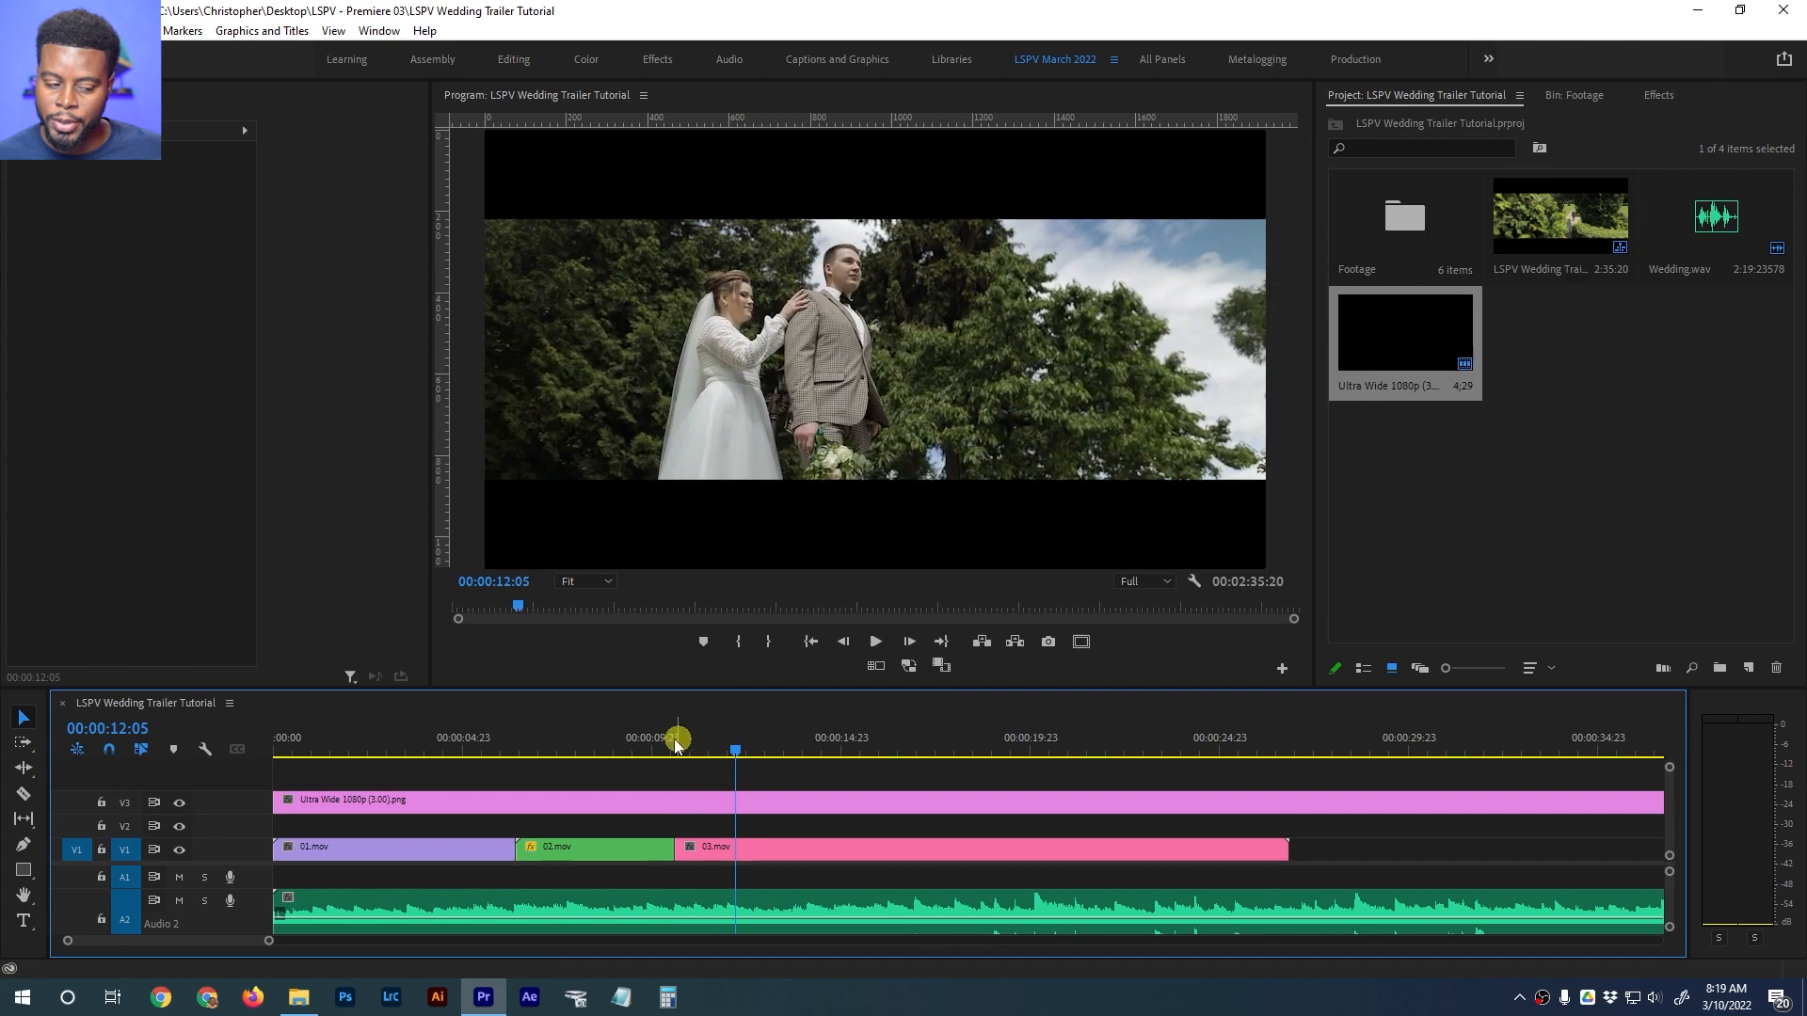
pyautogui.click(645, 740)
pyautogui.press('space')
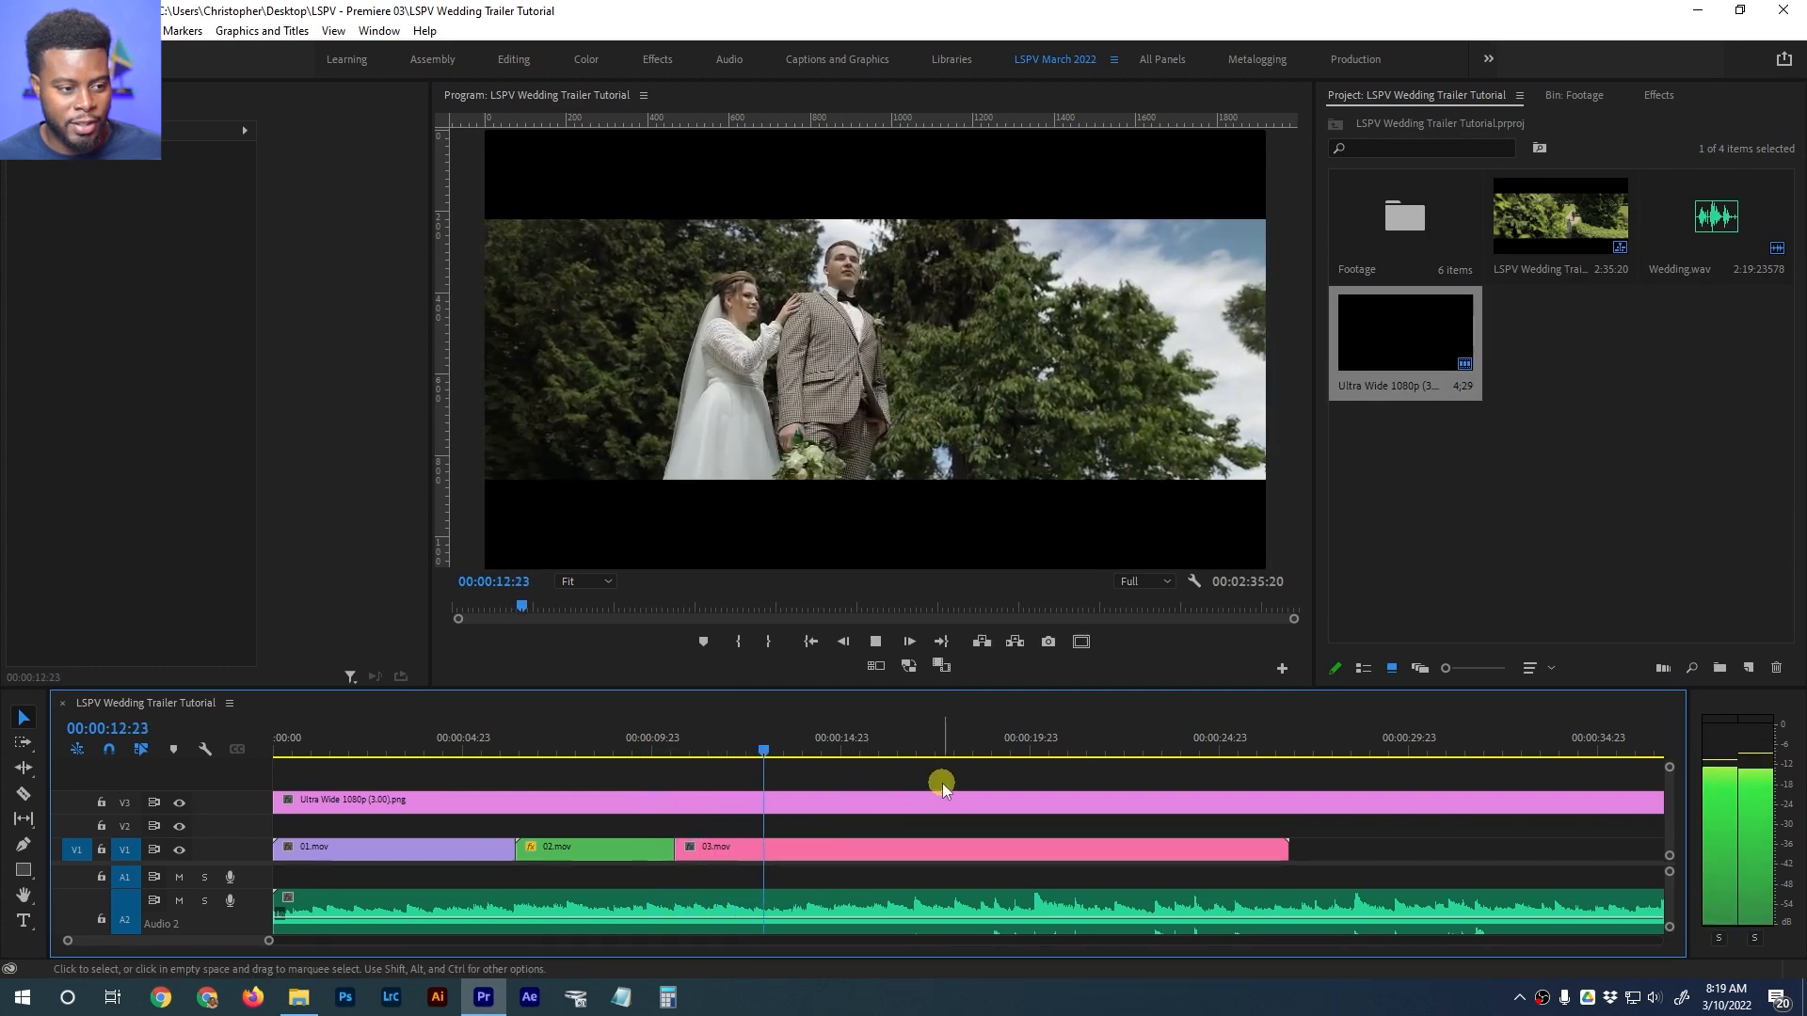
pyautogui.press('space')
# Replay the music from about 00:00:12:03, and split 03.mov at the beat just after 00:00:13:03
pyautogui.click(765, 743)
pyautogui.moveTo(765, 744); pyautogui.dragTo(729, 740)
pyautogui.press('space')
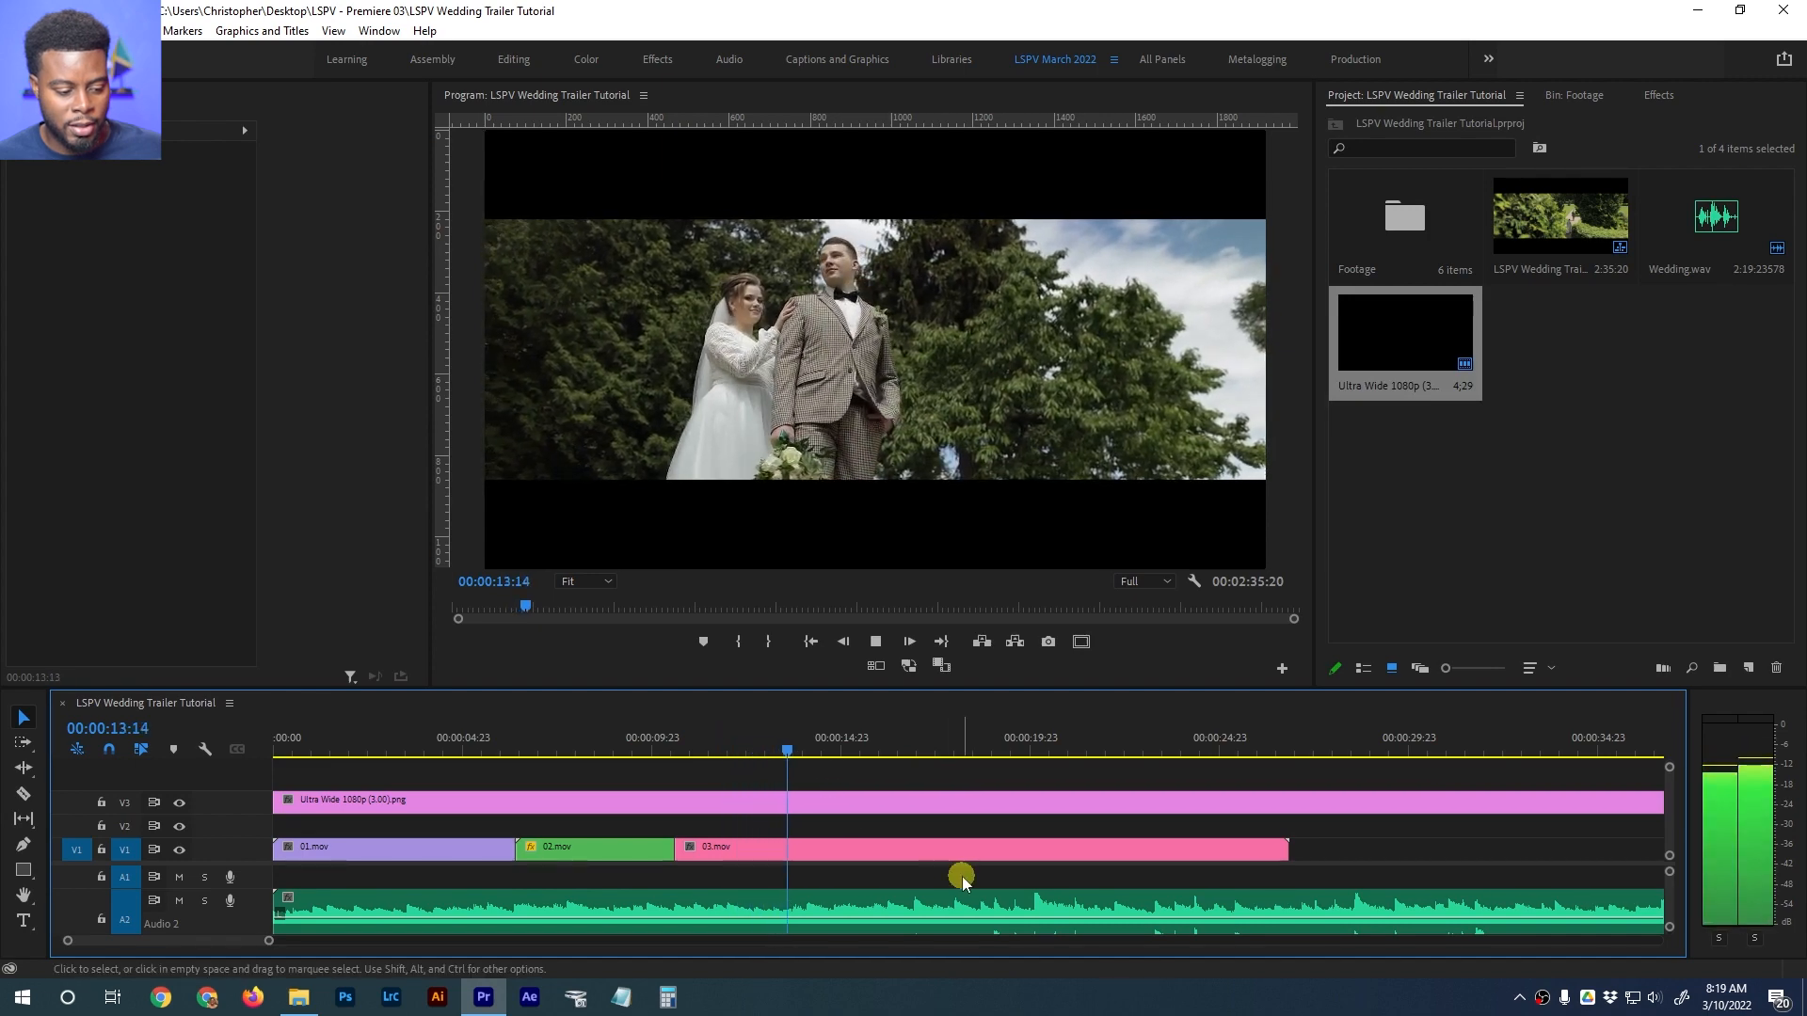
pyautogui.click(733, 732)
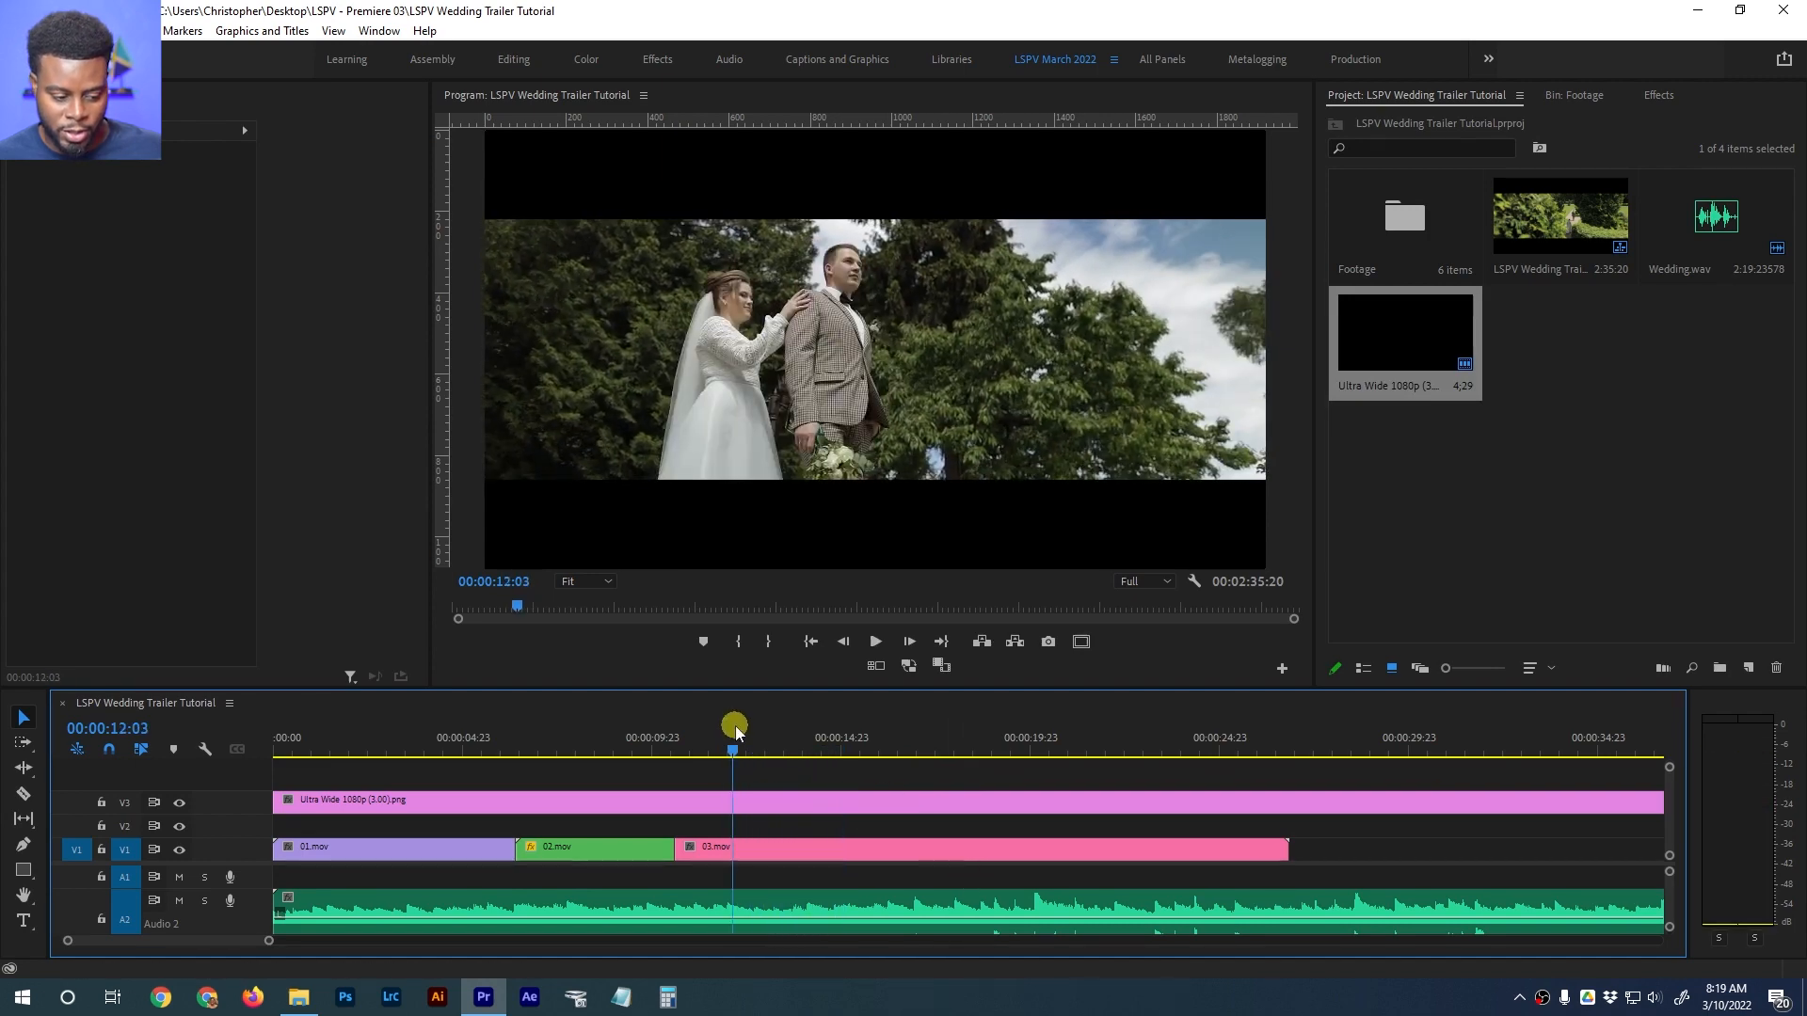
pyautogui.press('space')
pyautogui.press('space')
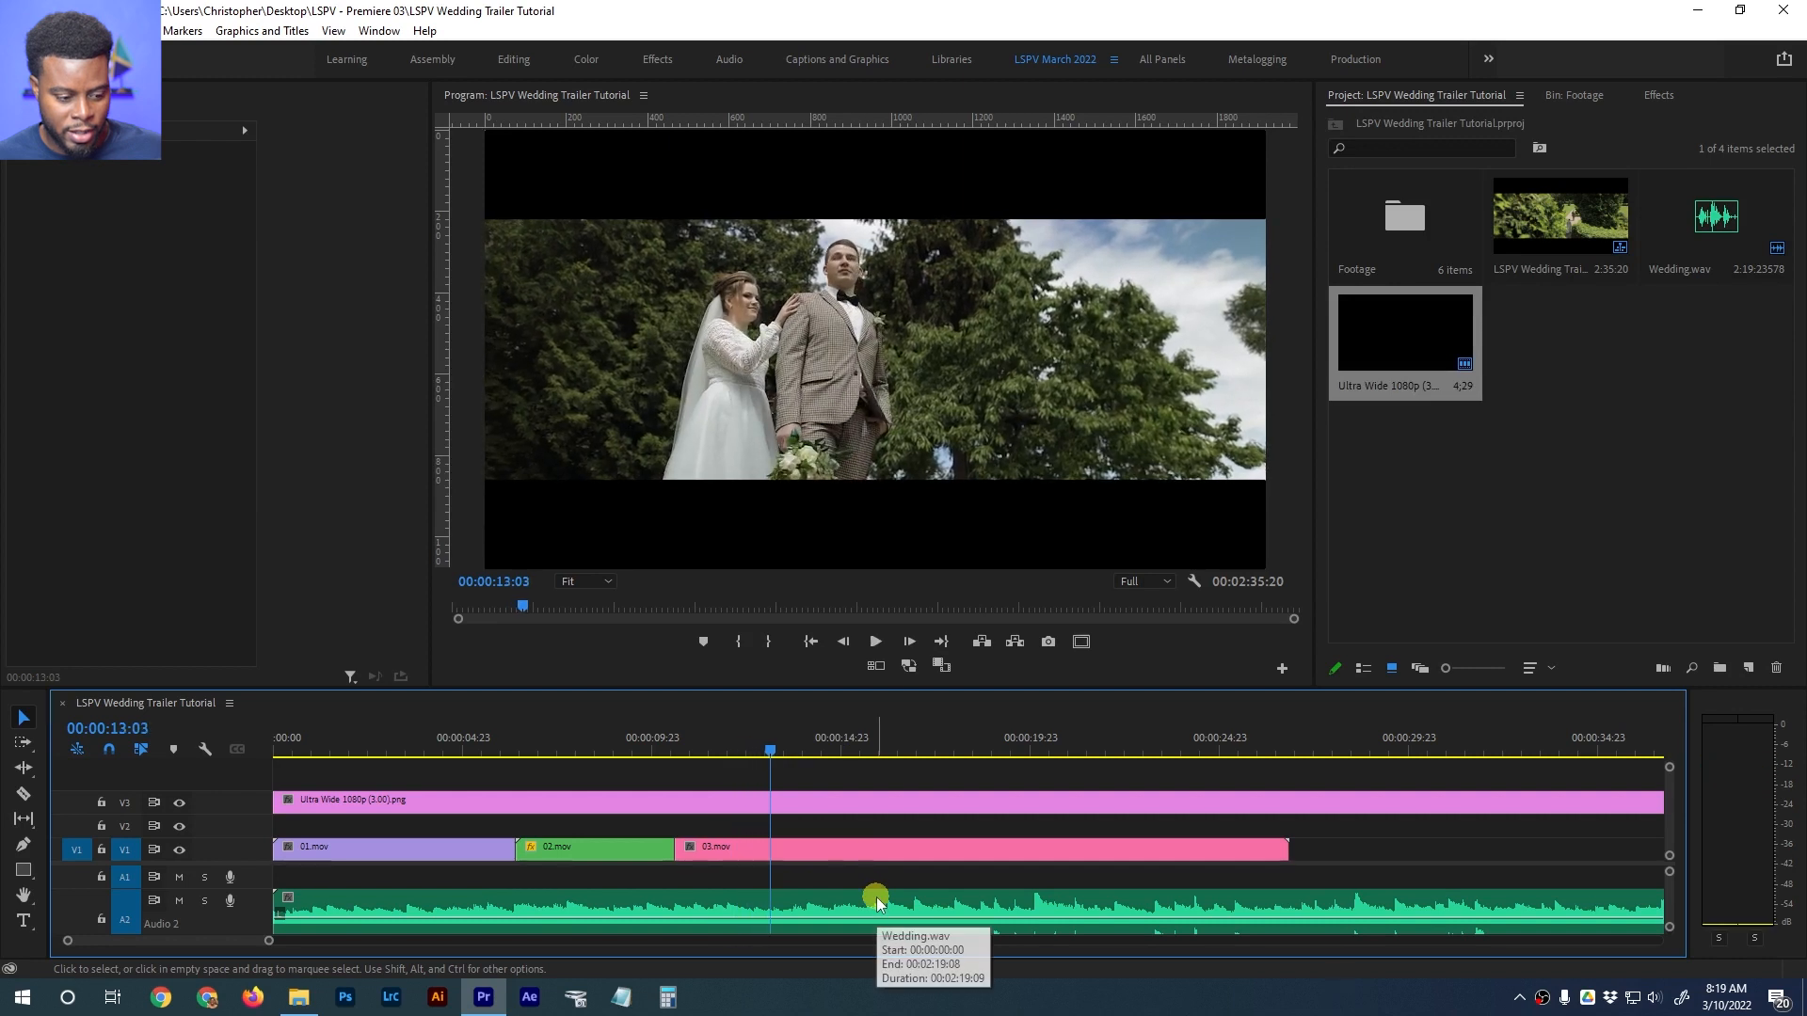
pyautogui.press('space')
pyautogui.moveTo(789, 741); pyautogui.dragTo(775, 735)
pyautogui.press('c')
pyautogui.click(775, 850)
pyautogui.press('v')
# Scrub through the second part of 03.mov to 00:00:18:20, and move that part well further along V1 to open a gap
pyautogui.moveTo(898, 748); pyautogui.dragTo(990, 753)
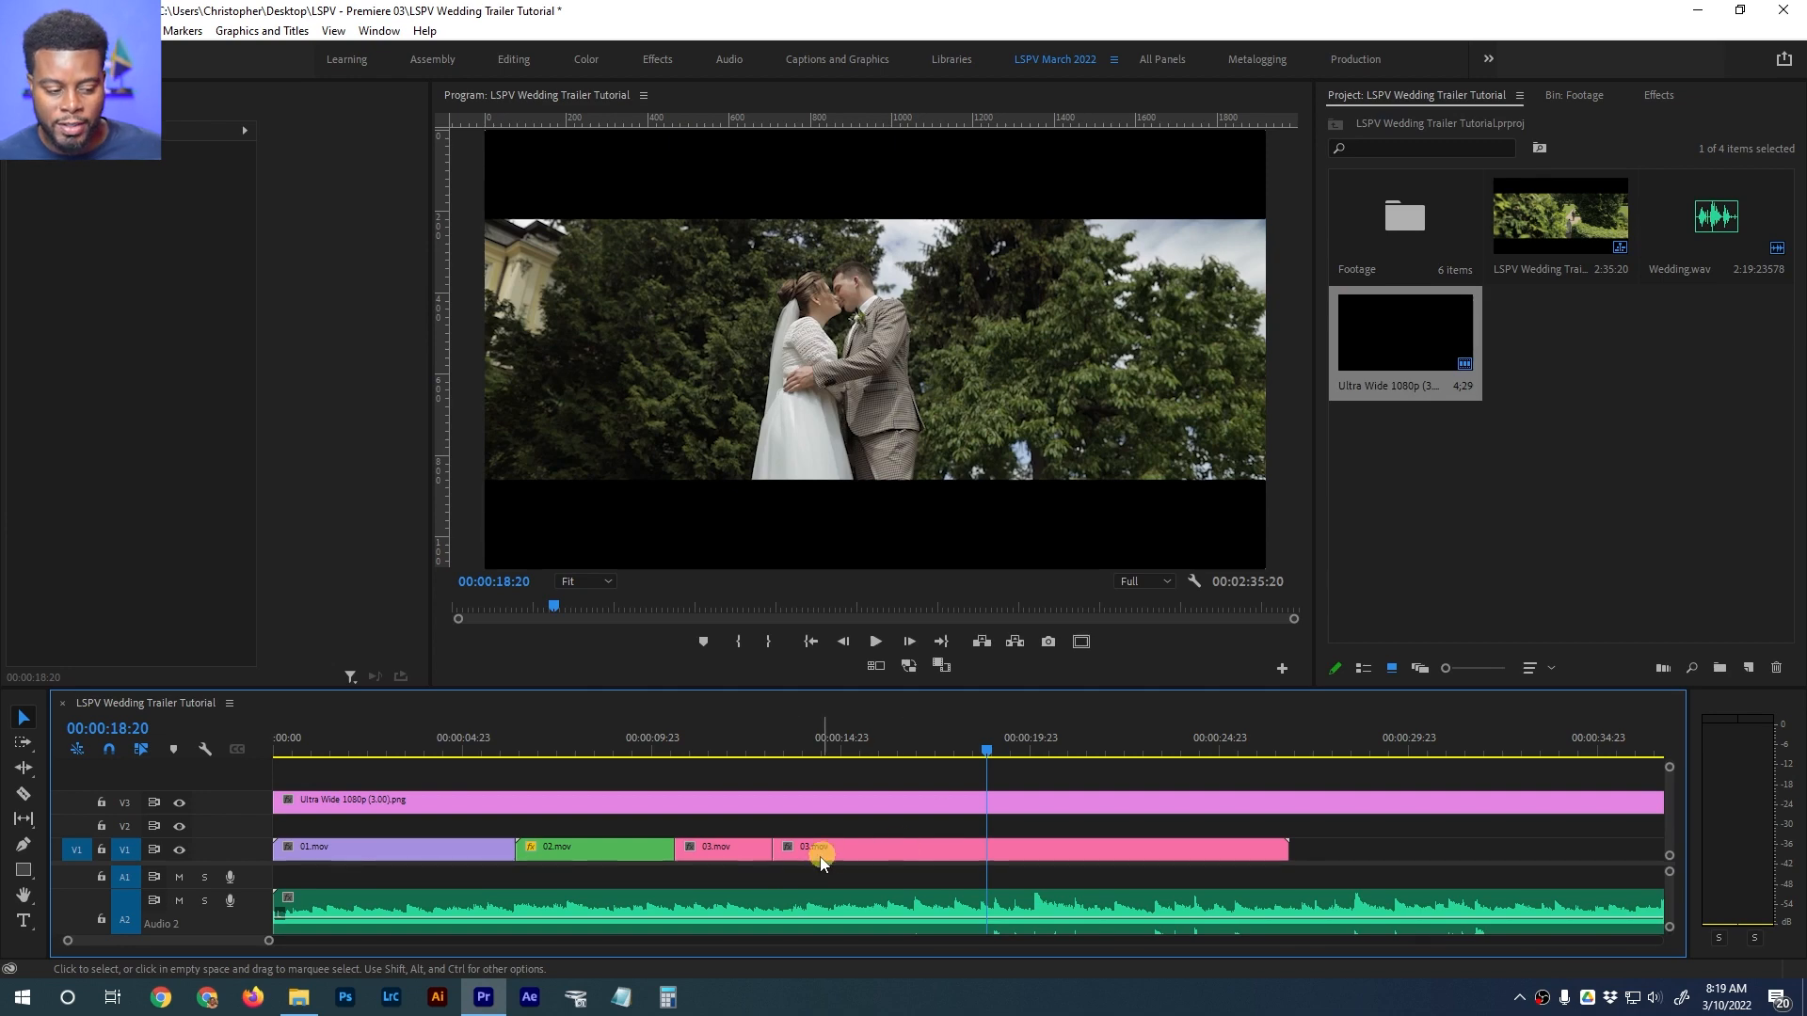
pyautogui.moveTo(777, 850); pyautogui.dragTo(969, 856)
pyautogui.press('\\')
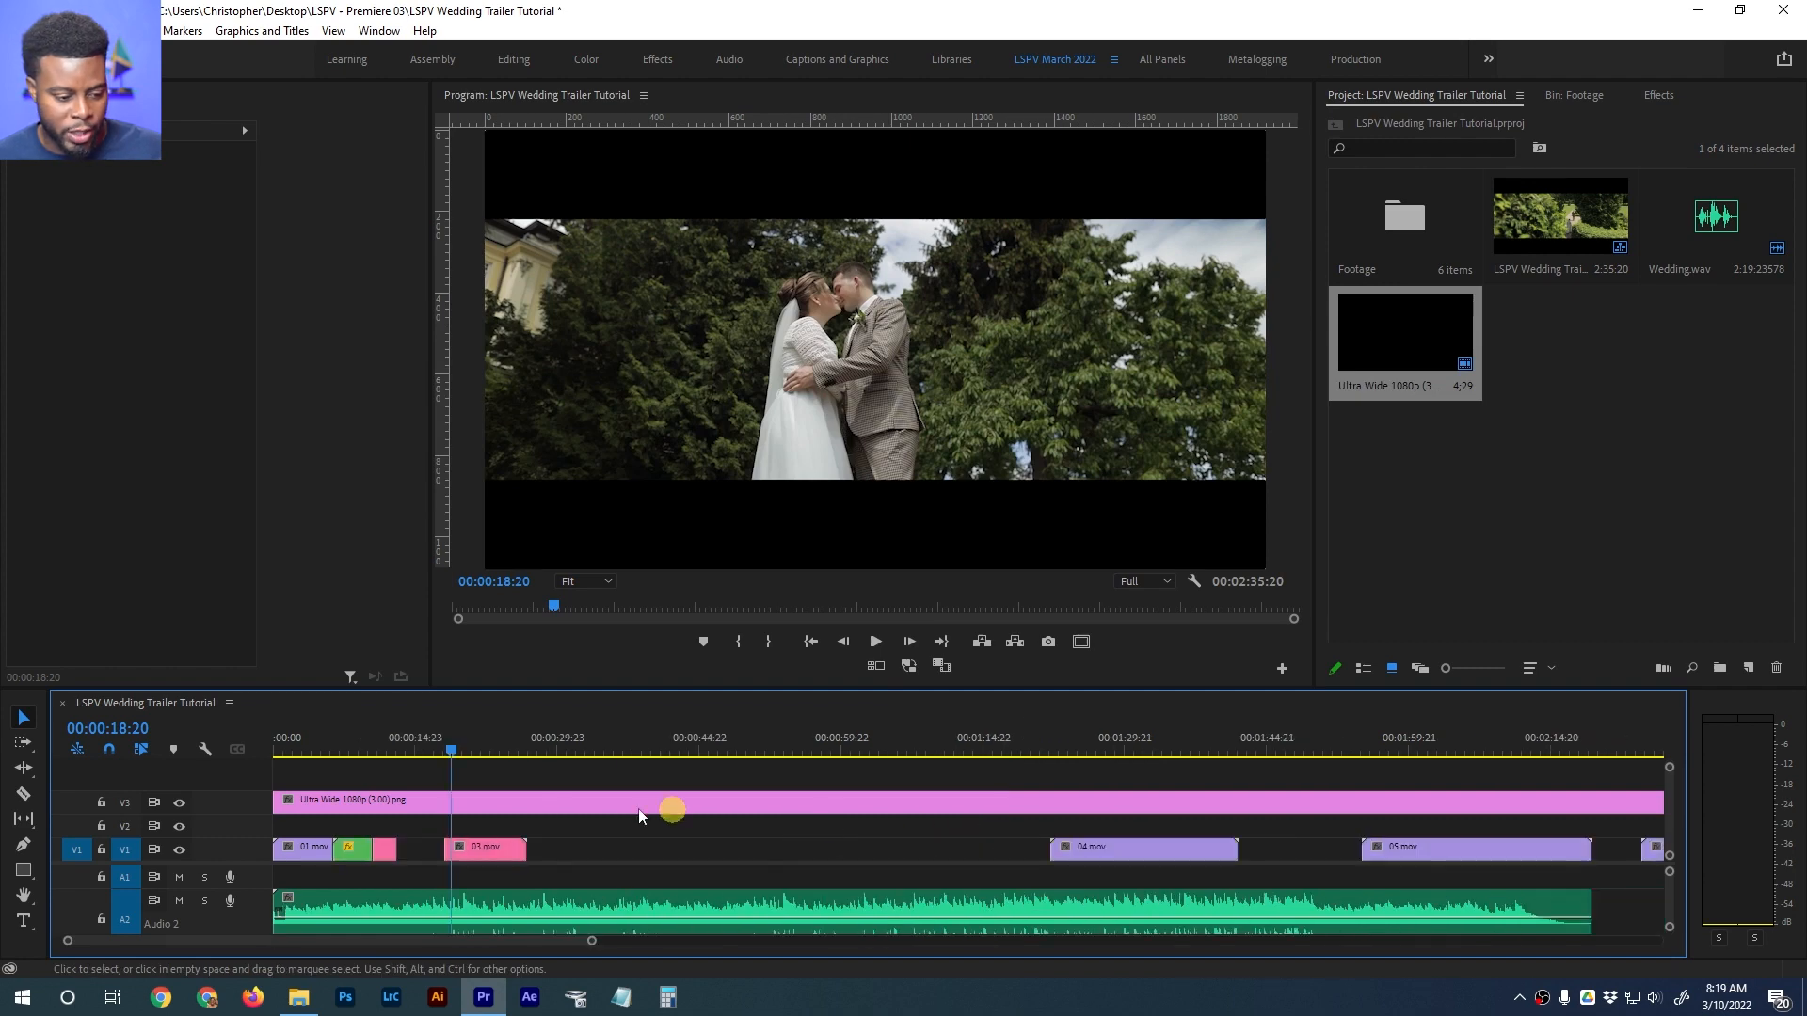
pyautogui.moveTo(483, 855); pyautogui.dragTo(719, 852)
# Place 04.mov directly against the first part of 03.mov, and move 05.mov and 06.mov together back to just behind the leftover 03.mov part
pyautogui.moveTo(1185, 860); pyautogui.dragTo(530, 860)
pyautogui.moveTo(1355, 828); pyautogui.dragTo(1649, 872)
pyautogui.moveTo(1525, 856); pyautogui.dragTo(951, 862)
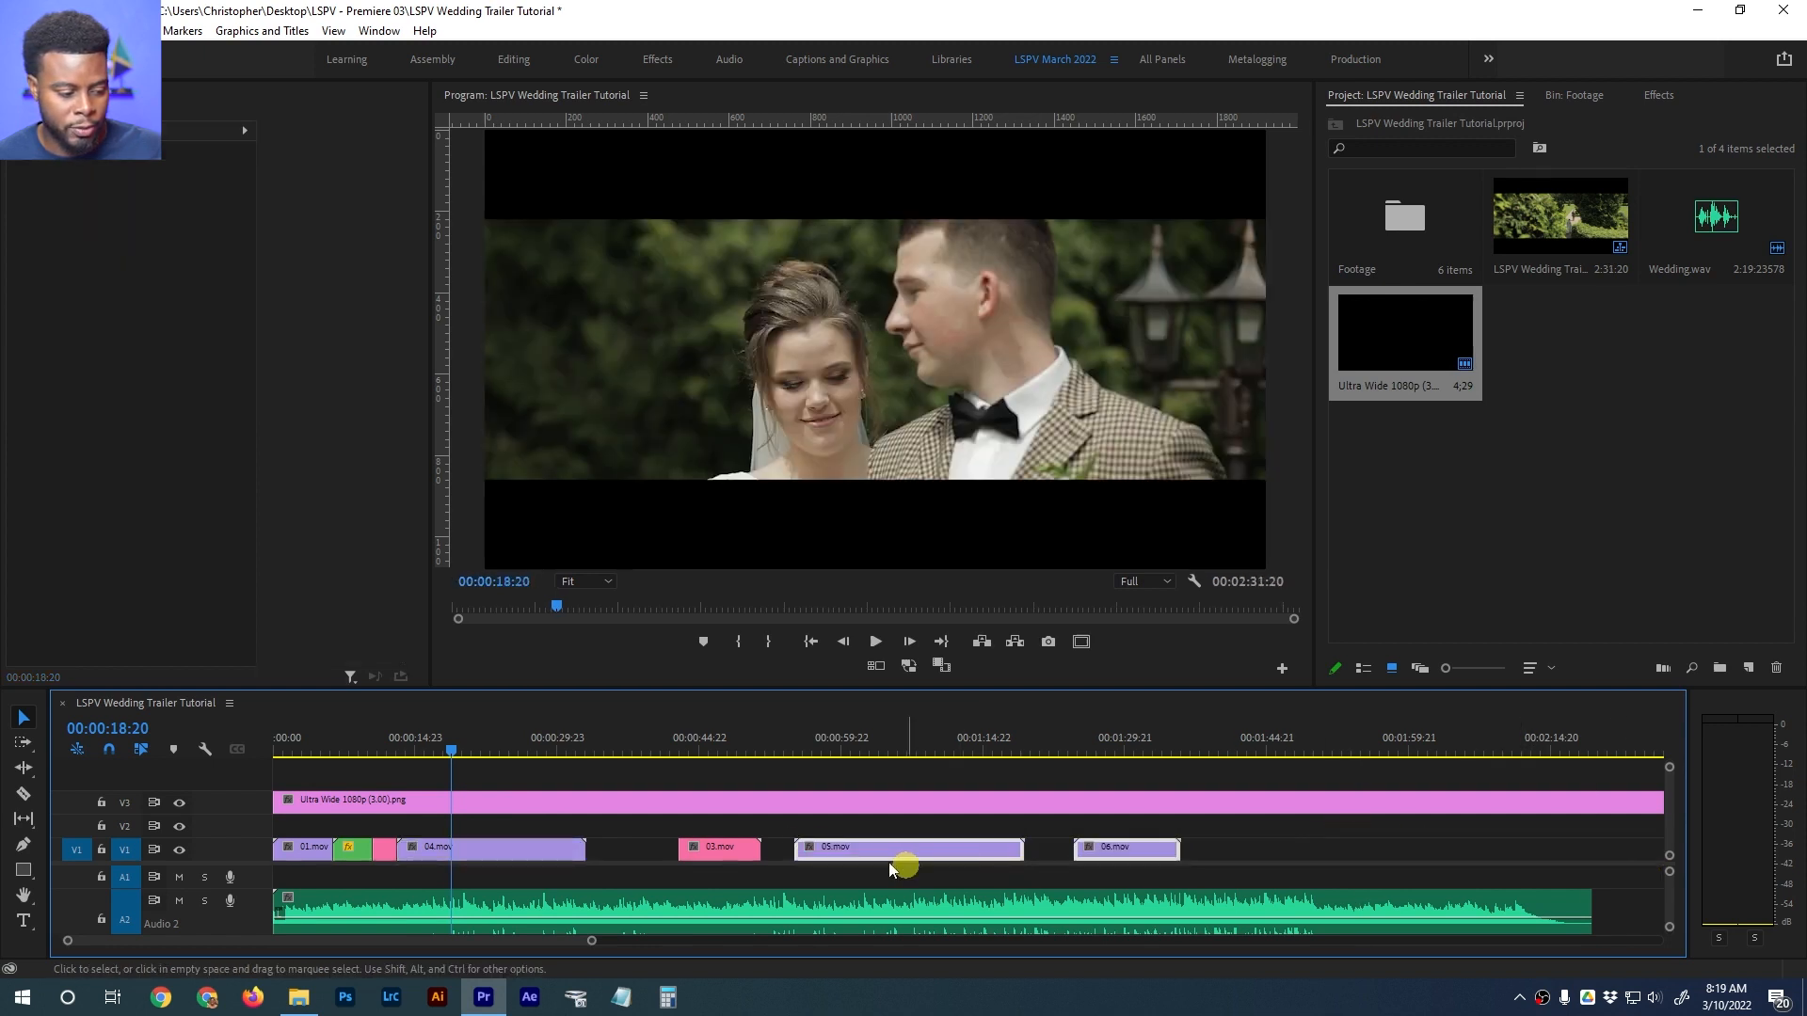
# Trim the start of 04.mov to 00:00:17:17, and move the trimmed clip back directly against the end of 03.mov
pyautogui.press('=')
pyautogui.click(507, 753)
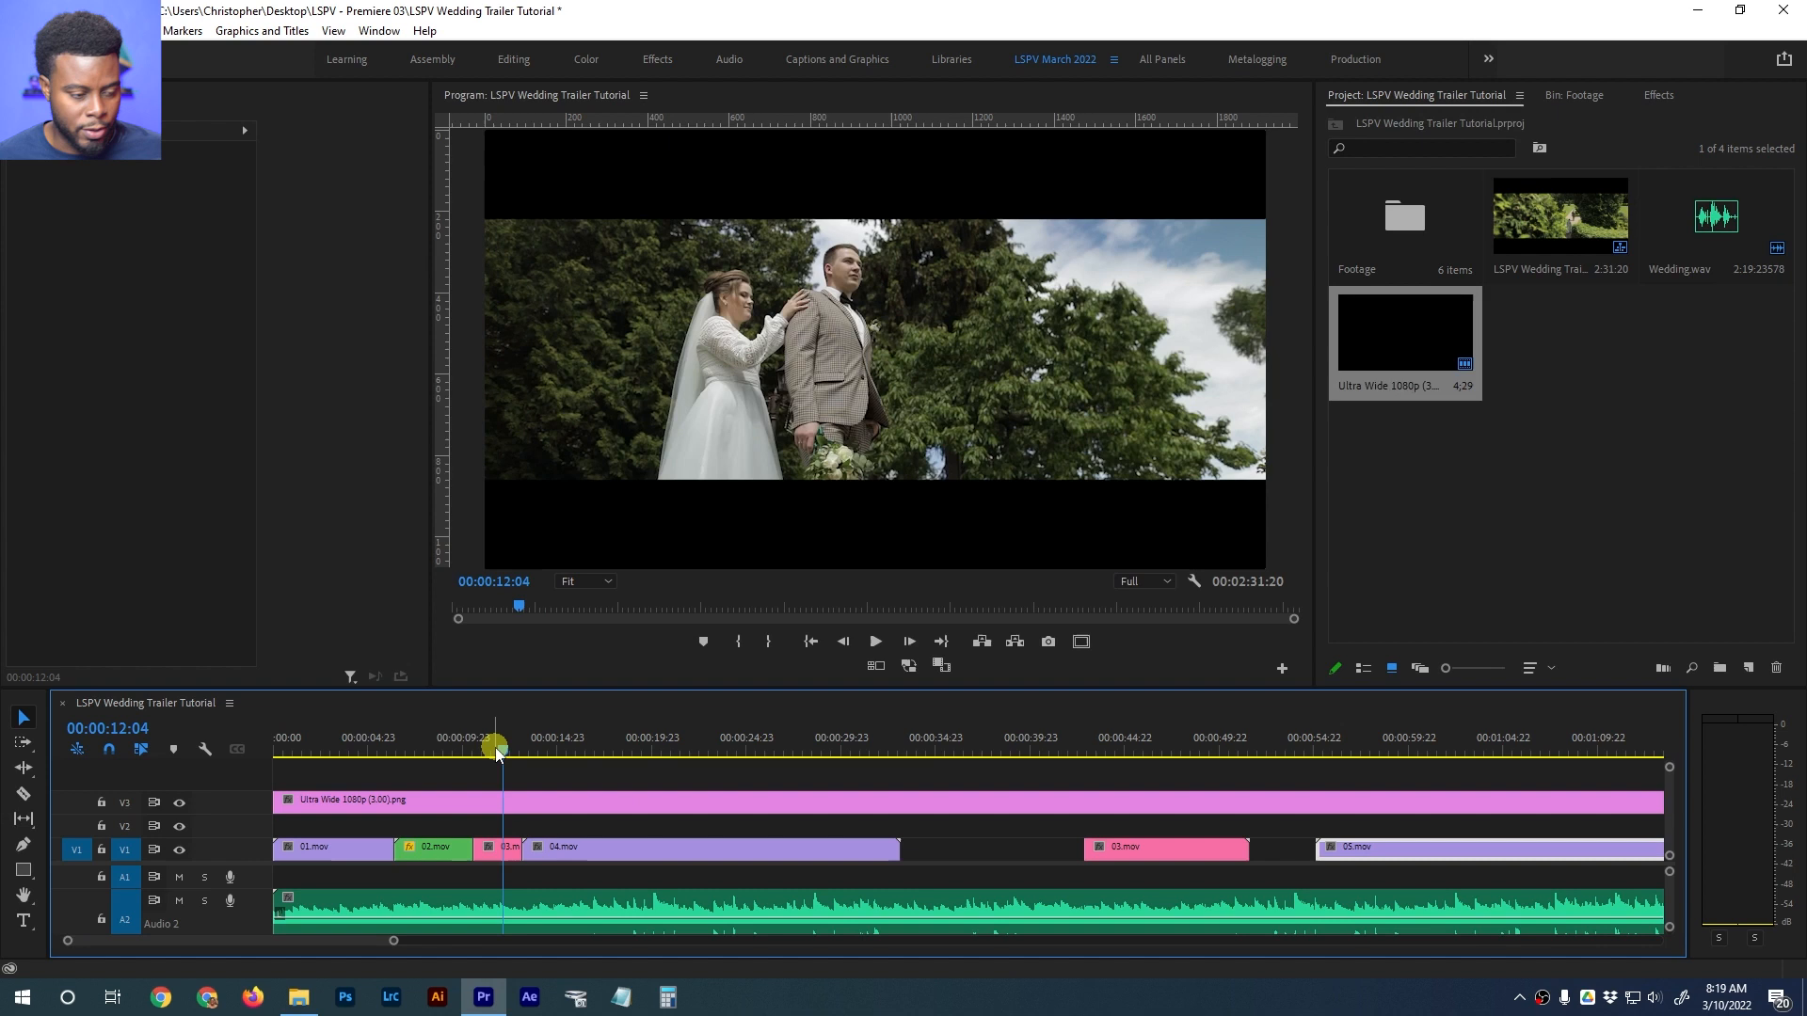
pyautogui.press('=')
pyautogui.moveTo(735, 753); pyautogui.dragTo(1000, 783)
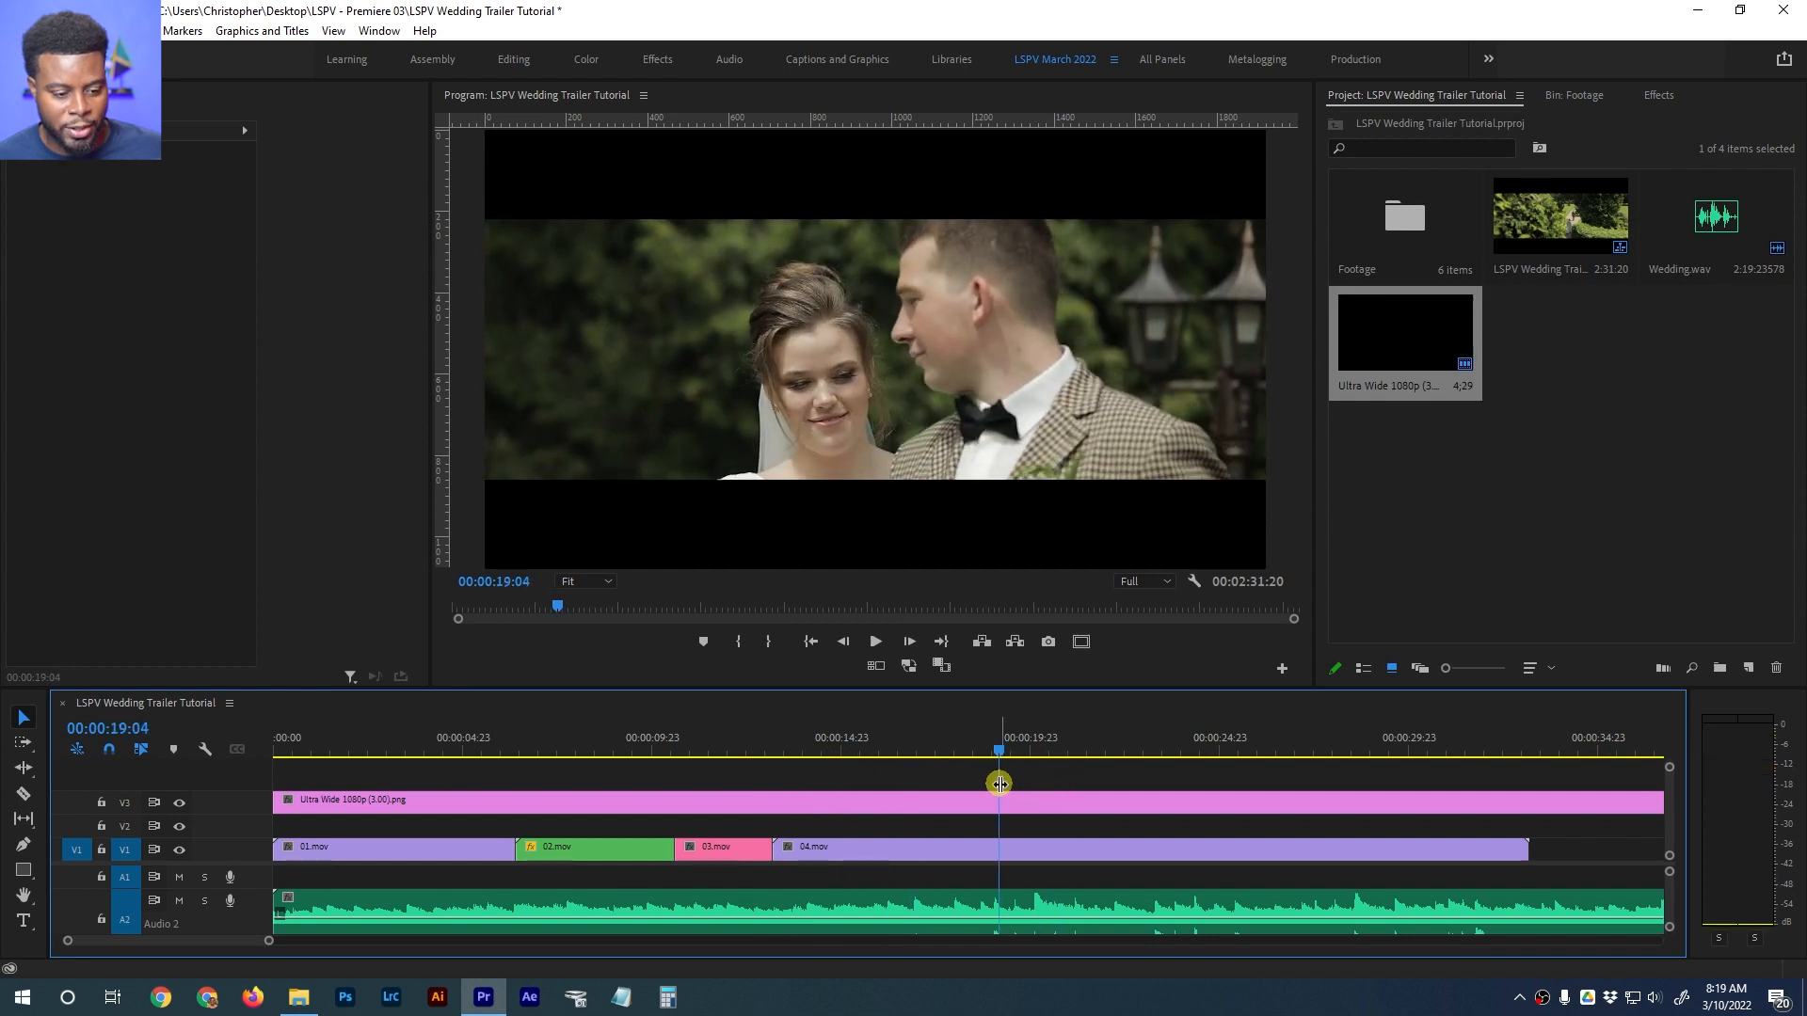
pyautogui.moveTo(850, 748); pyautogui.dragTo(775, 742)
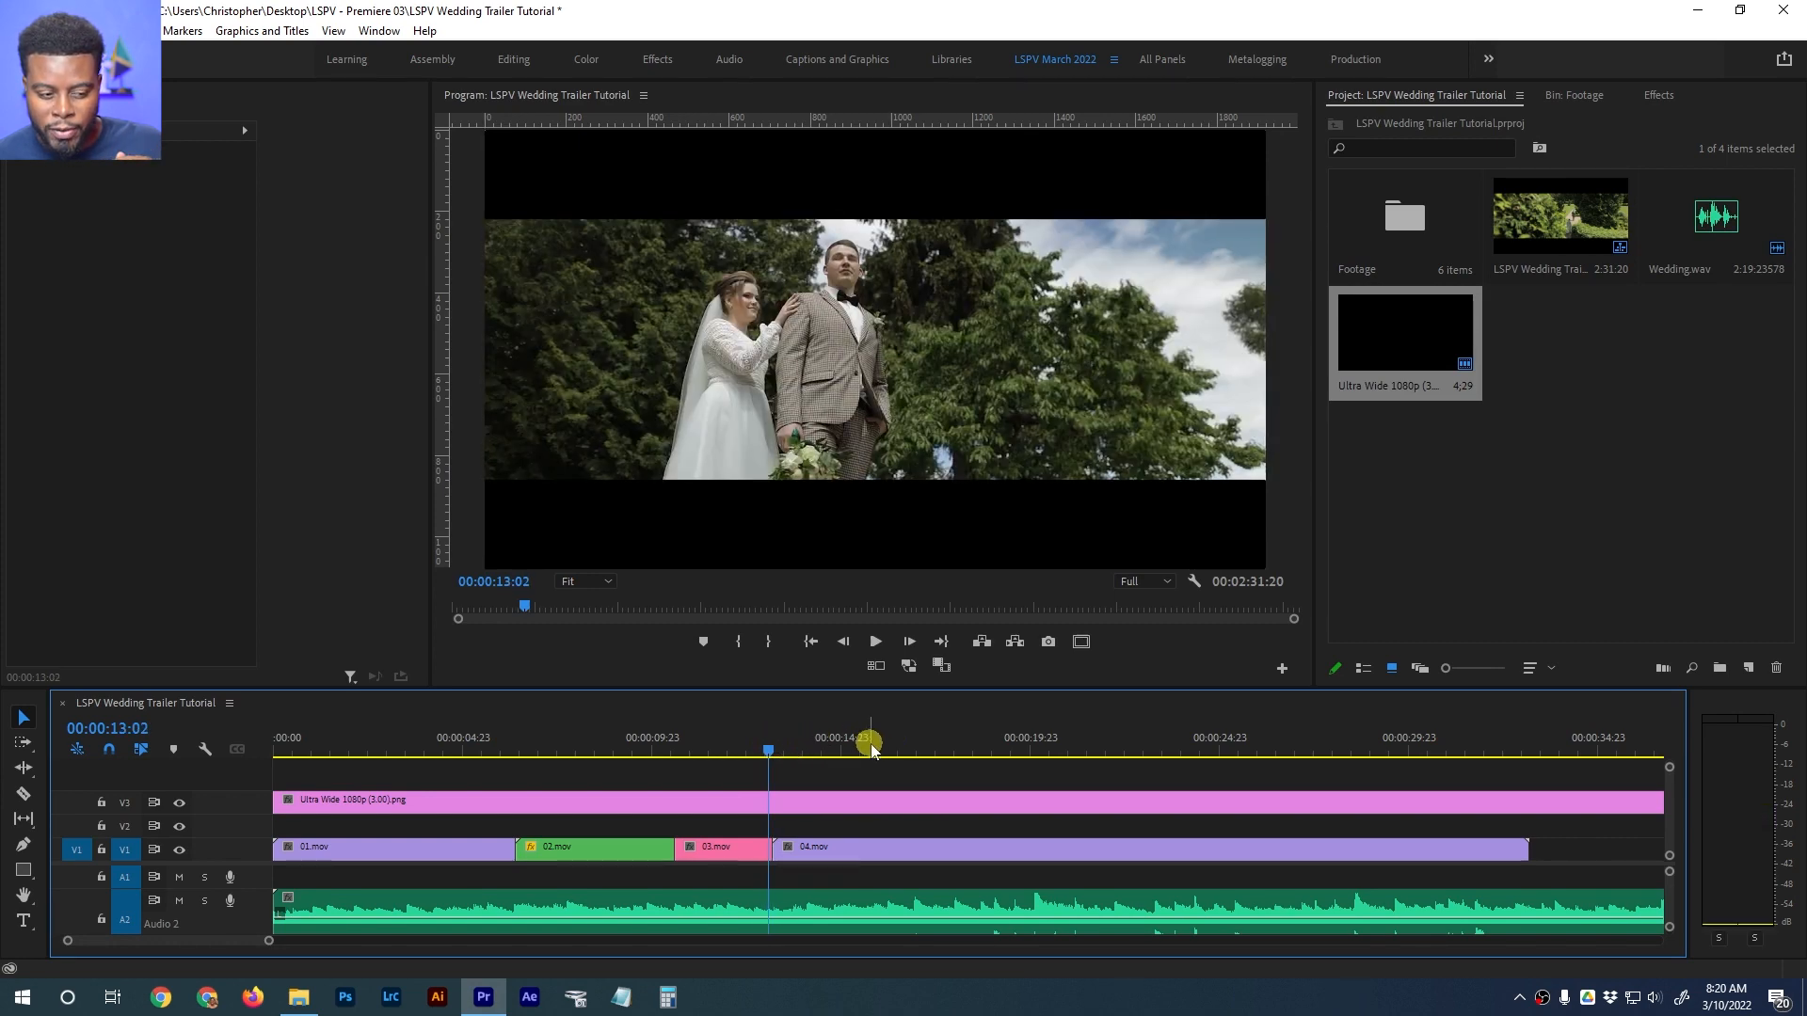
pyautogui.click(935, 745)
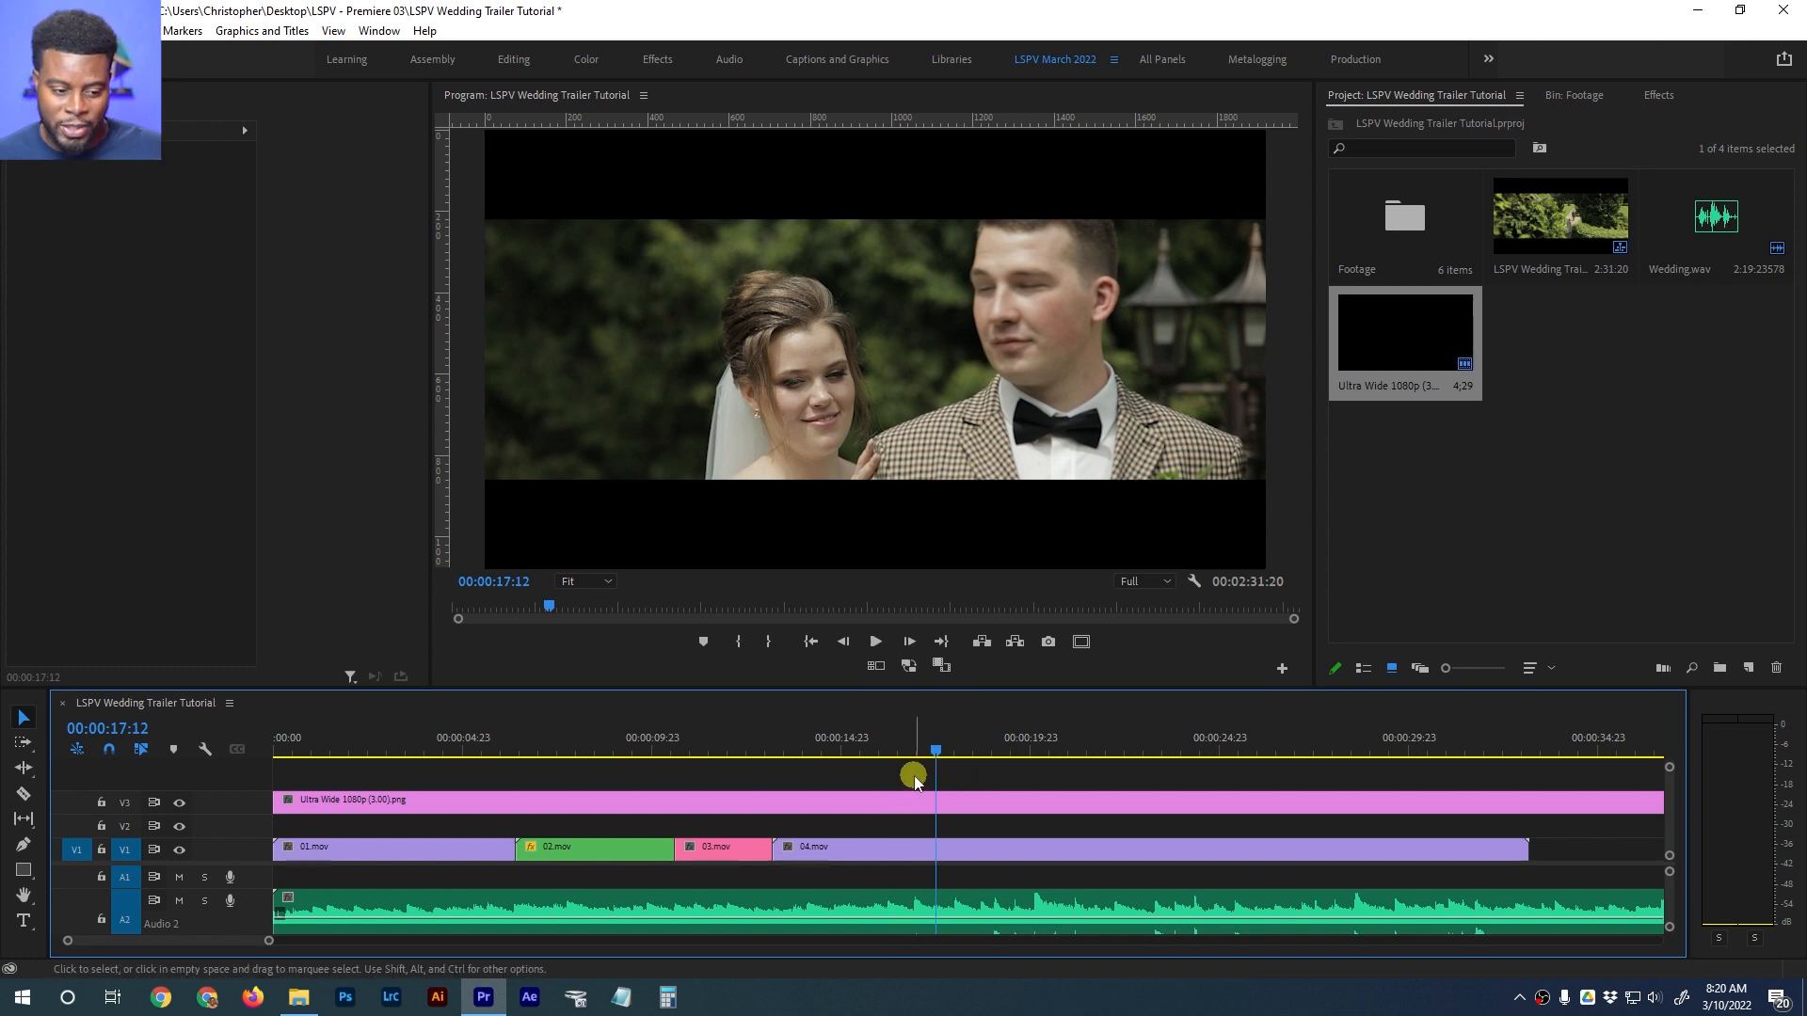
pyautogui.click(928, 744)
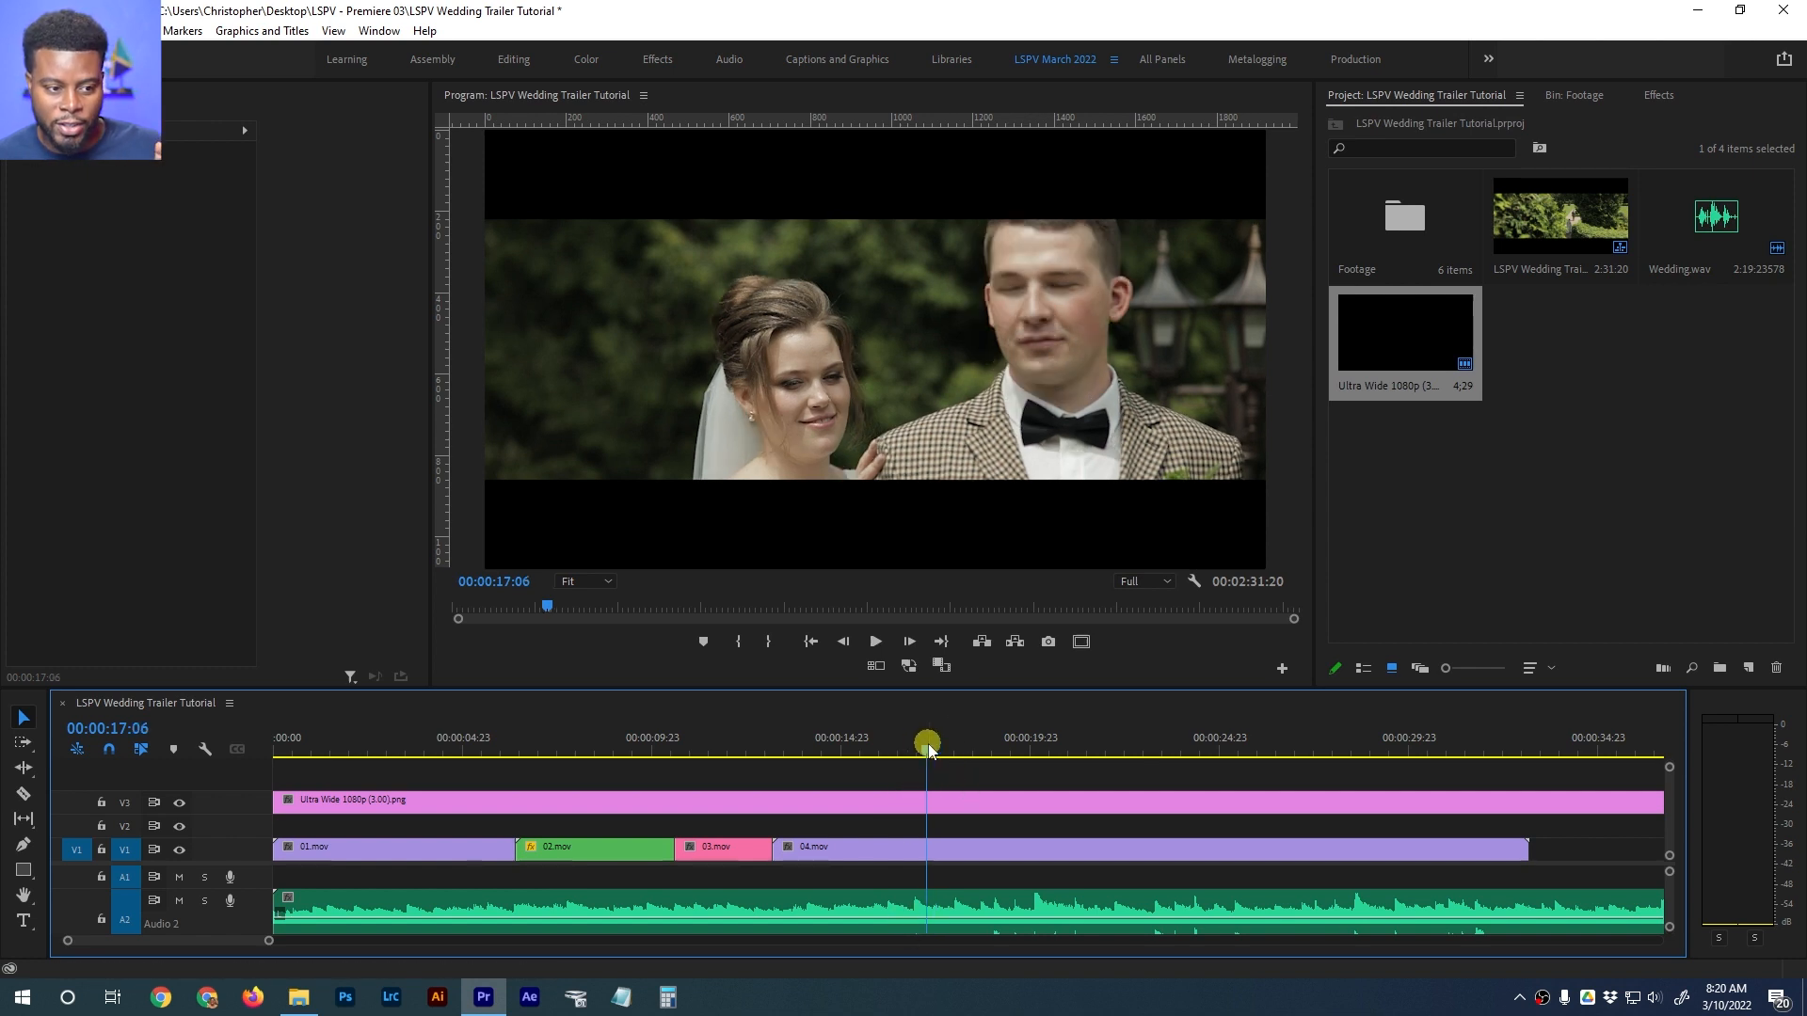
pyautogui.moveTo(928, 743); pyautogui.dragTo(944, 747)
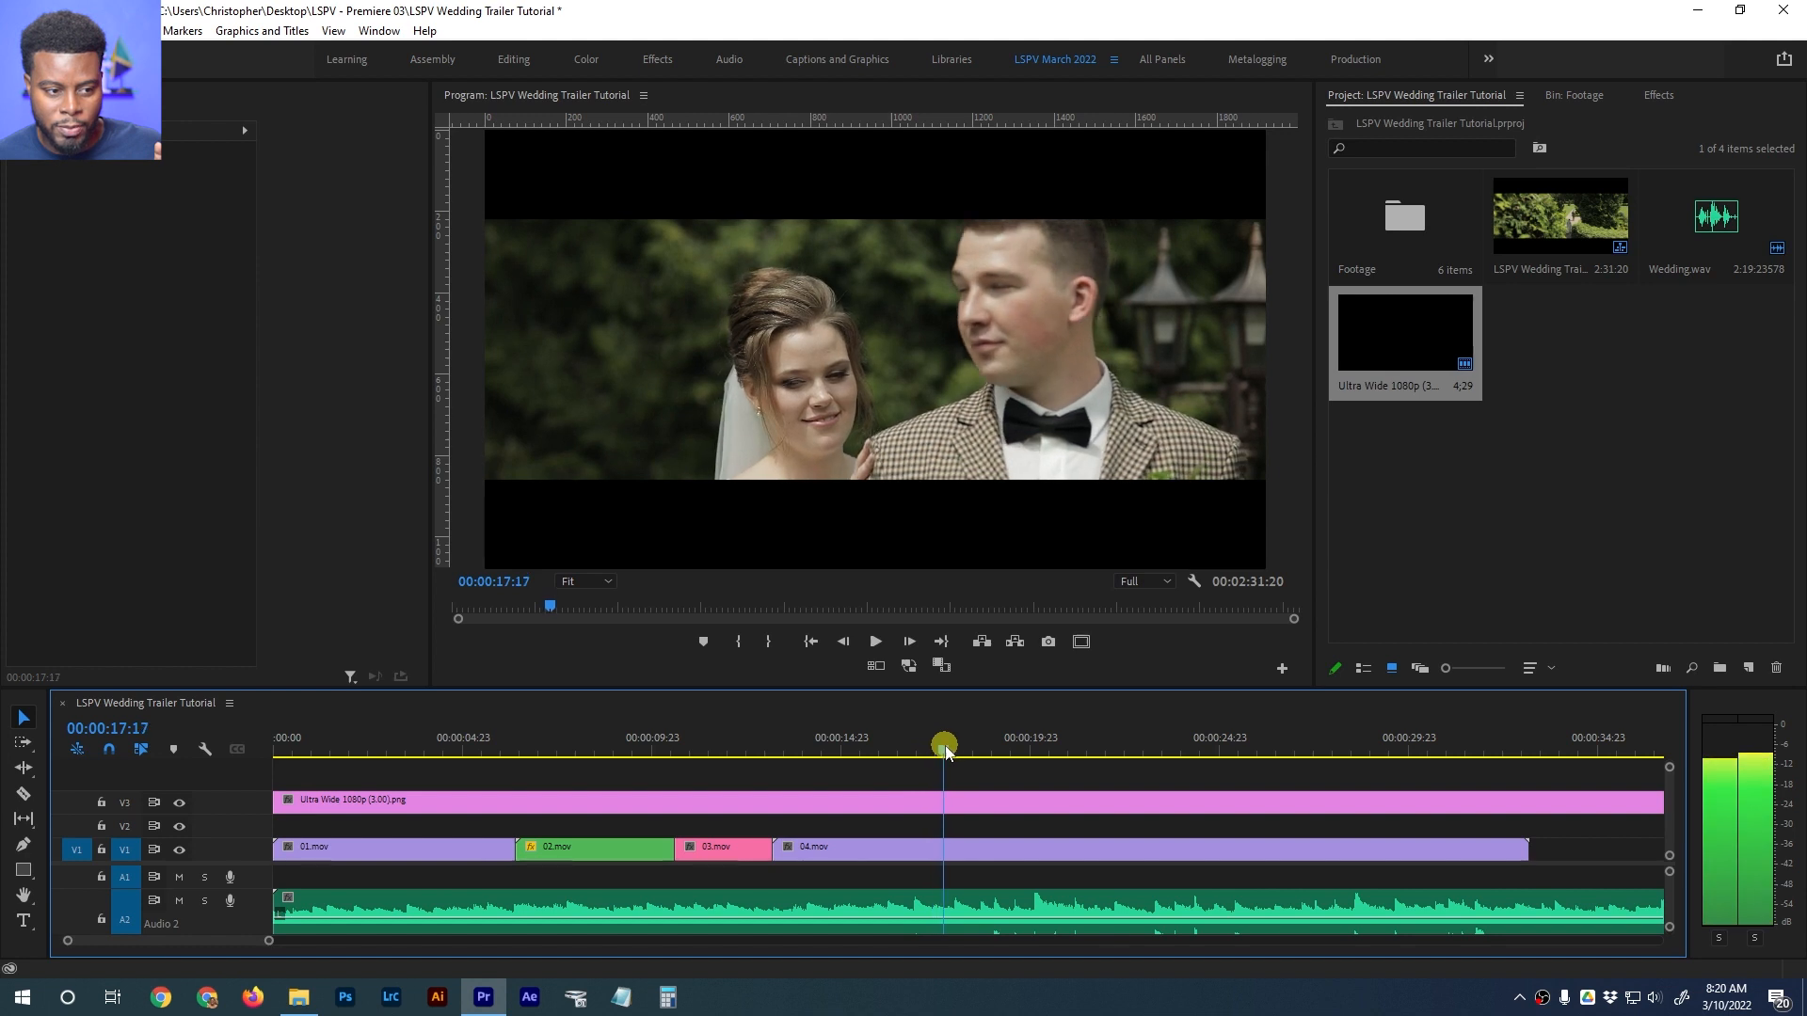
pyautogui.moveTo(777, 851); pyautogui.dragTo(823, 852)
# Play the cut from 03.mov into 04.mov several times, starting from about 00:00:12:05, to check its timing against the music
pyautogui.click(759, 731)
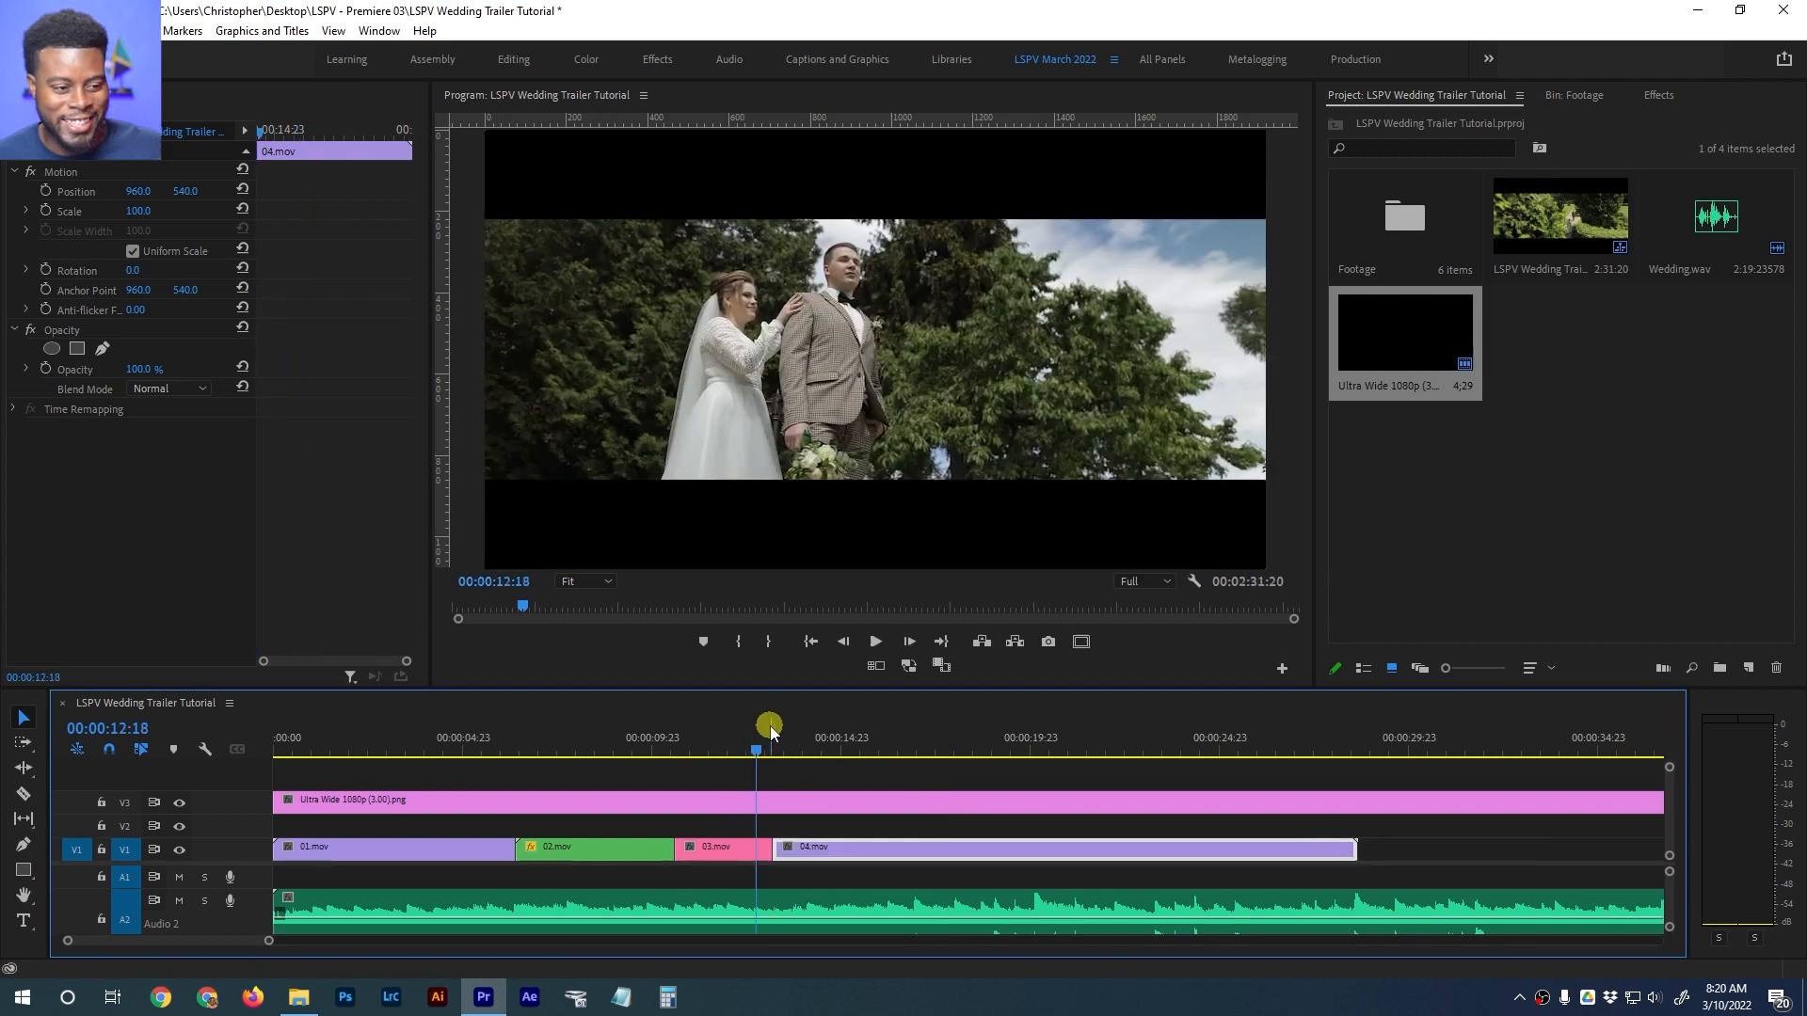
pyautogui.click(737, 741)
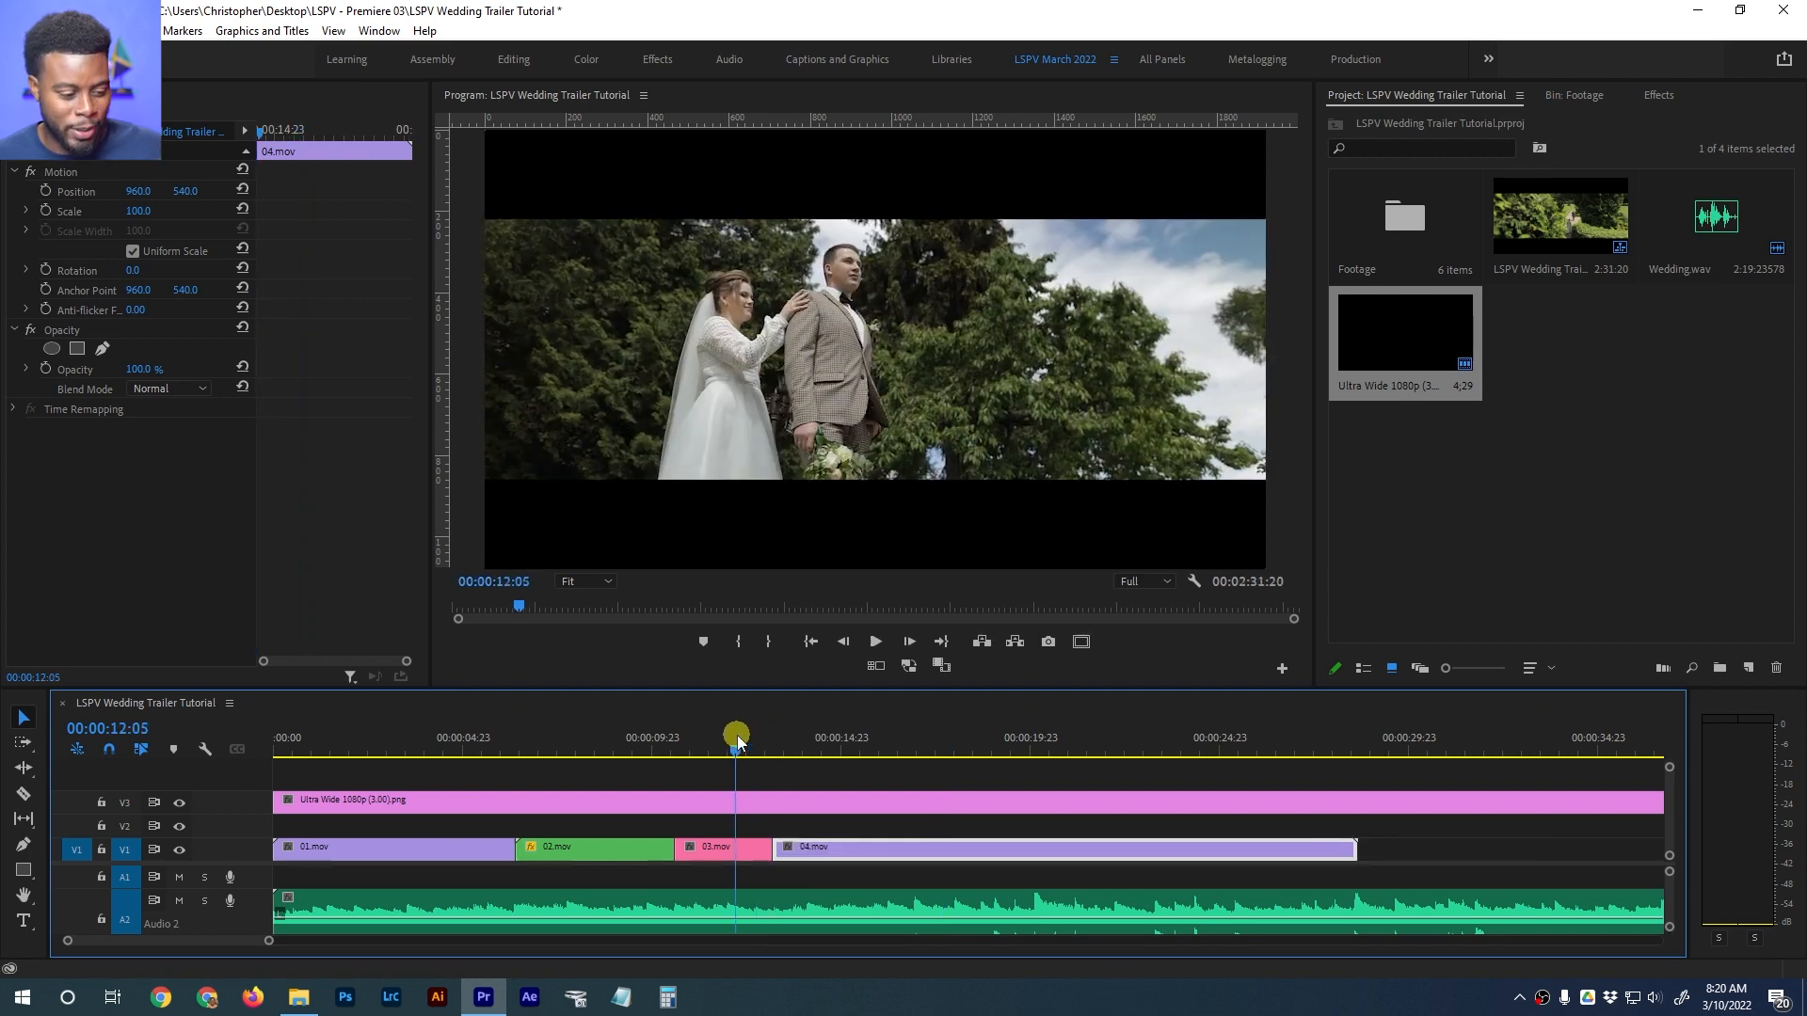
pyautogui.press('space')
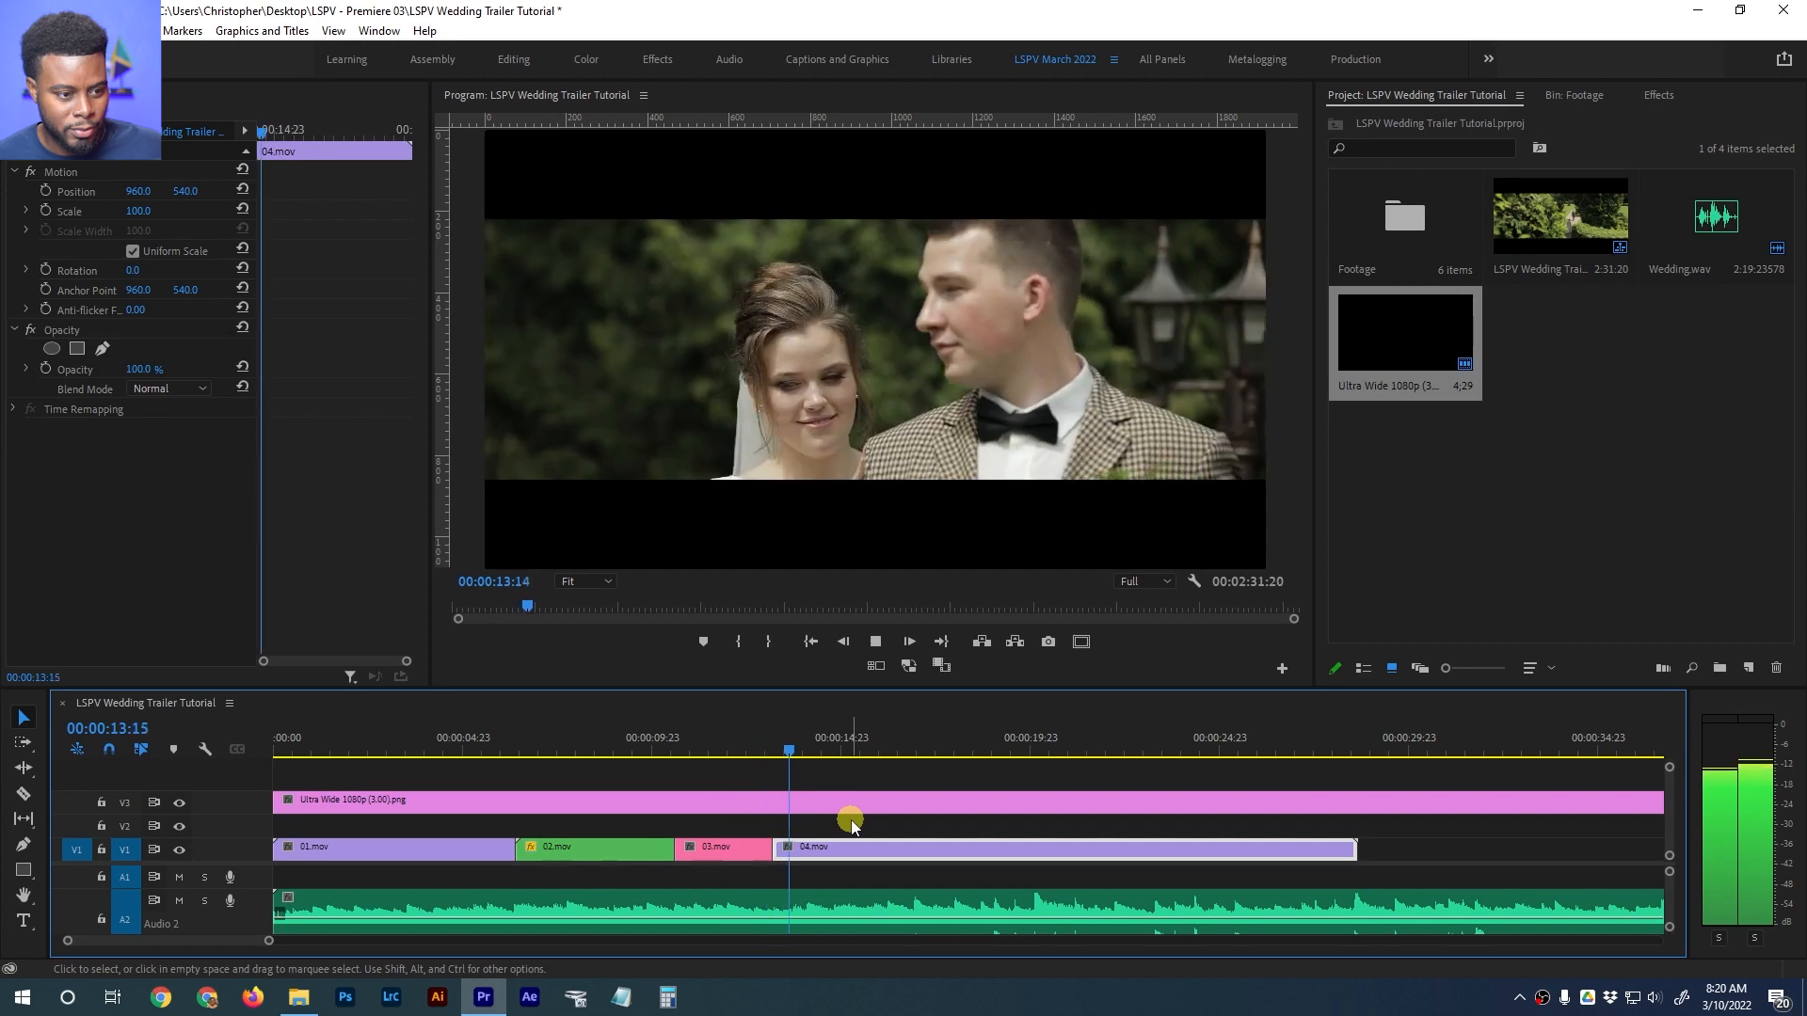
pyautogui.press('space')
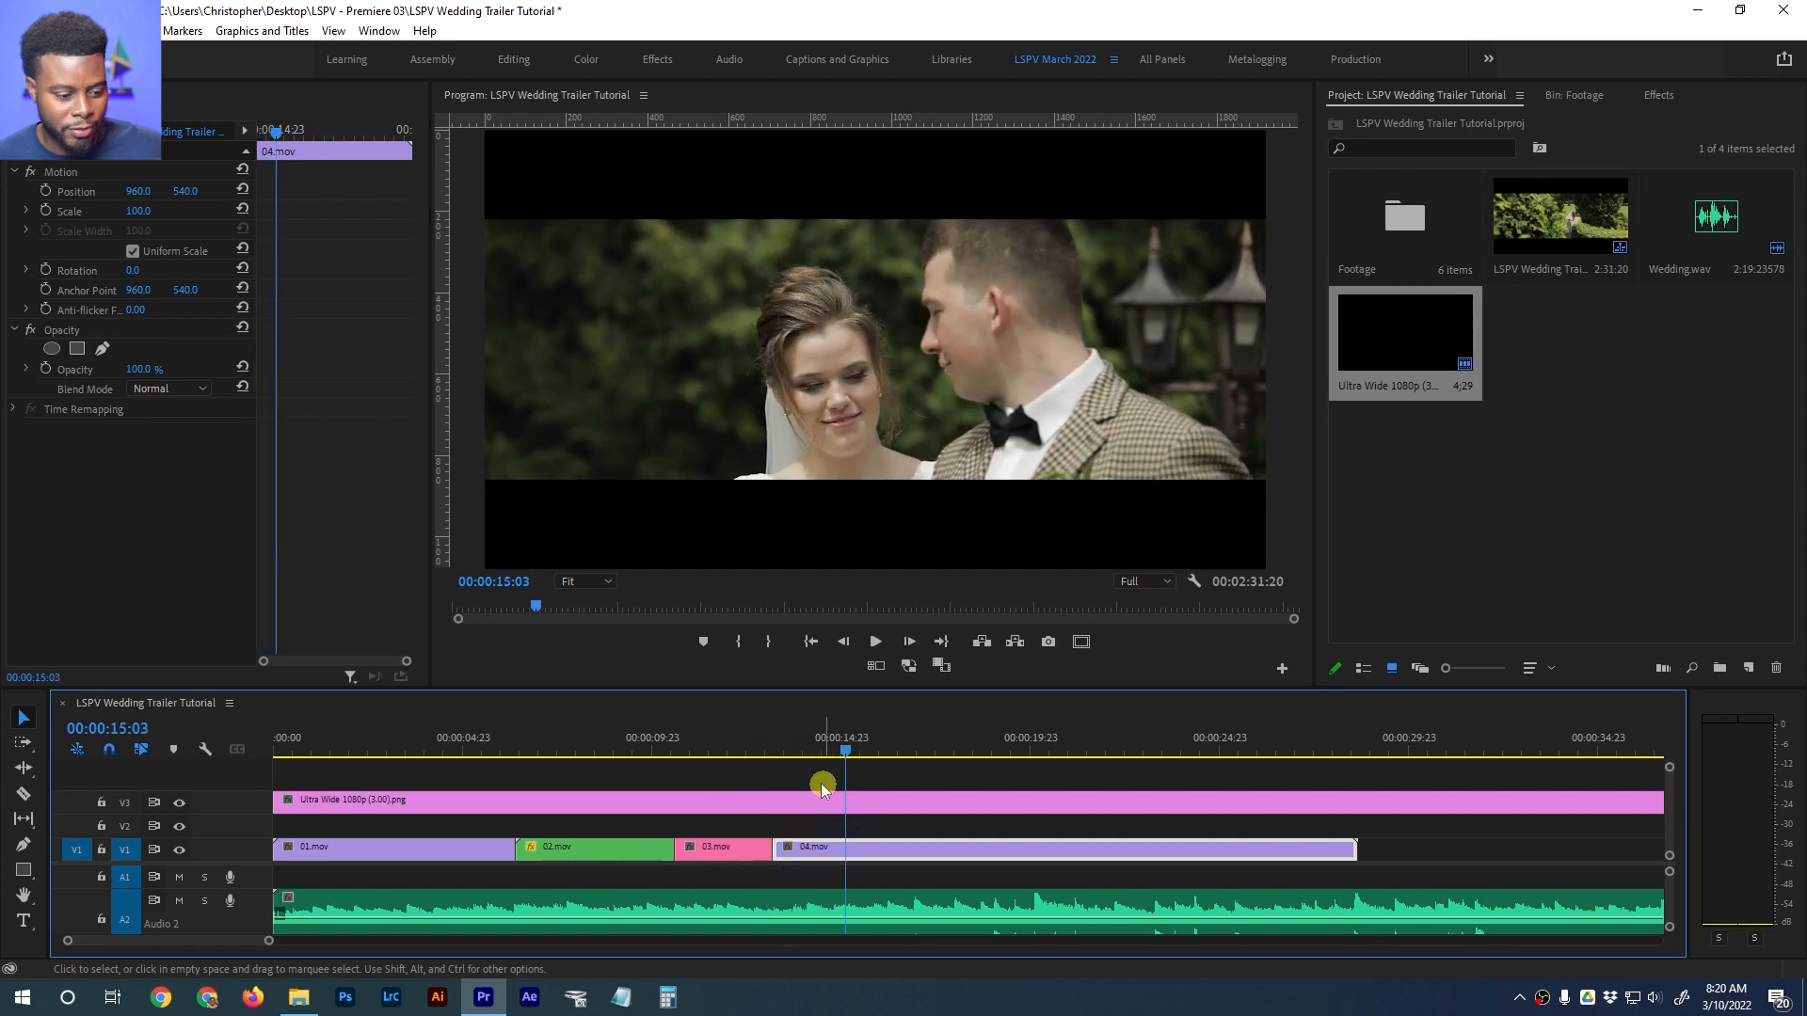
pyautogui.click(766, 739)
pyautogui.press('space')
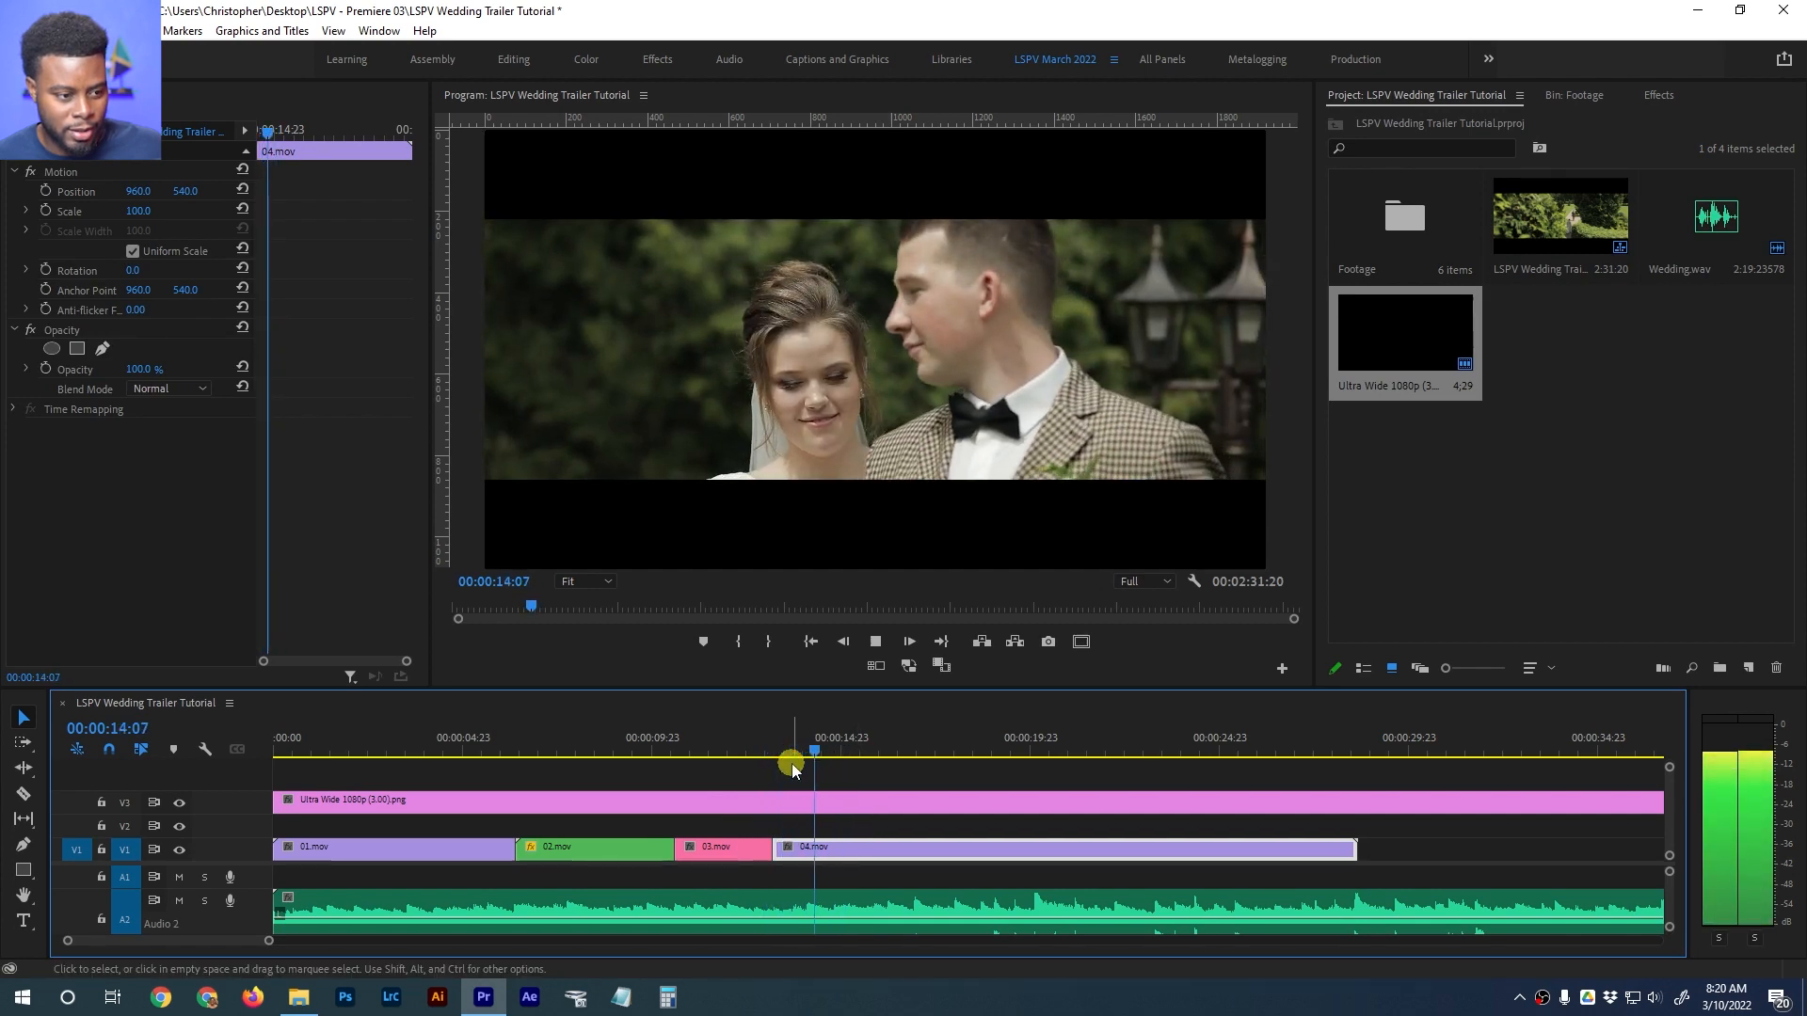
pyautogui.press('space')
pyautogui.moveTo(794, 740)
pyautogui.mouseDown()
pyautogui.moveTo(766, 748)
pyautogui.moveTo(823, 758)
pyautogui.moveTo(798, 724)
pyautogui.mouseUp()
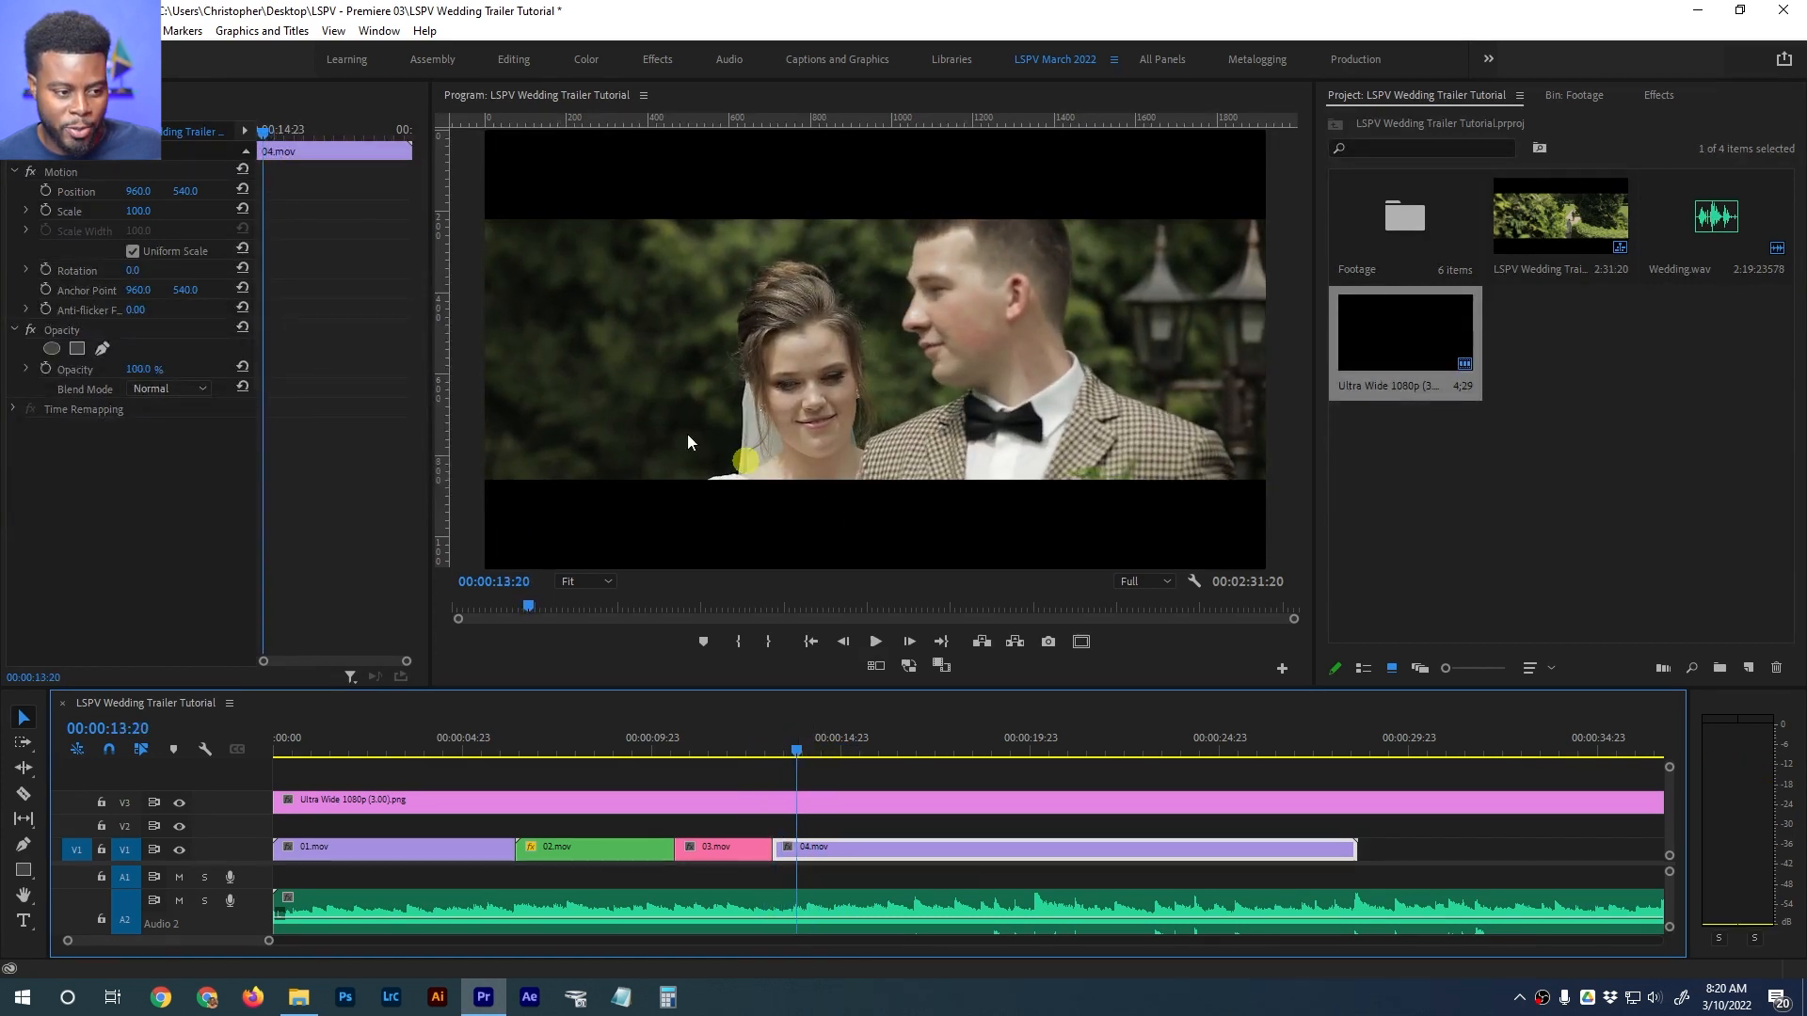
pyautogui.moveTo(768, 753); pyautogui.dragTo(759, 744)
pyautogui.press('space')
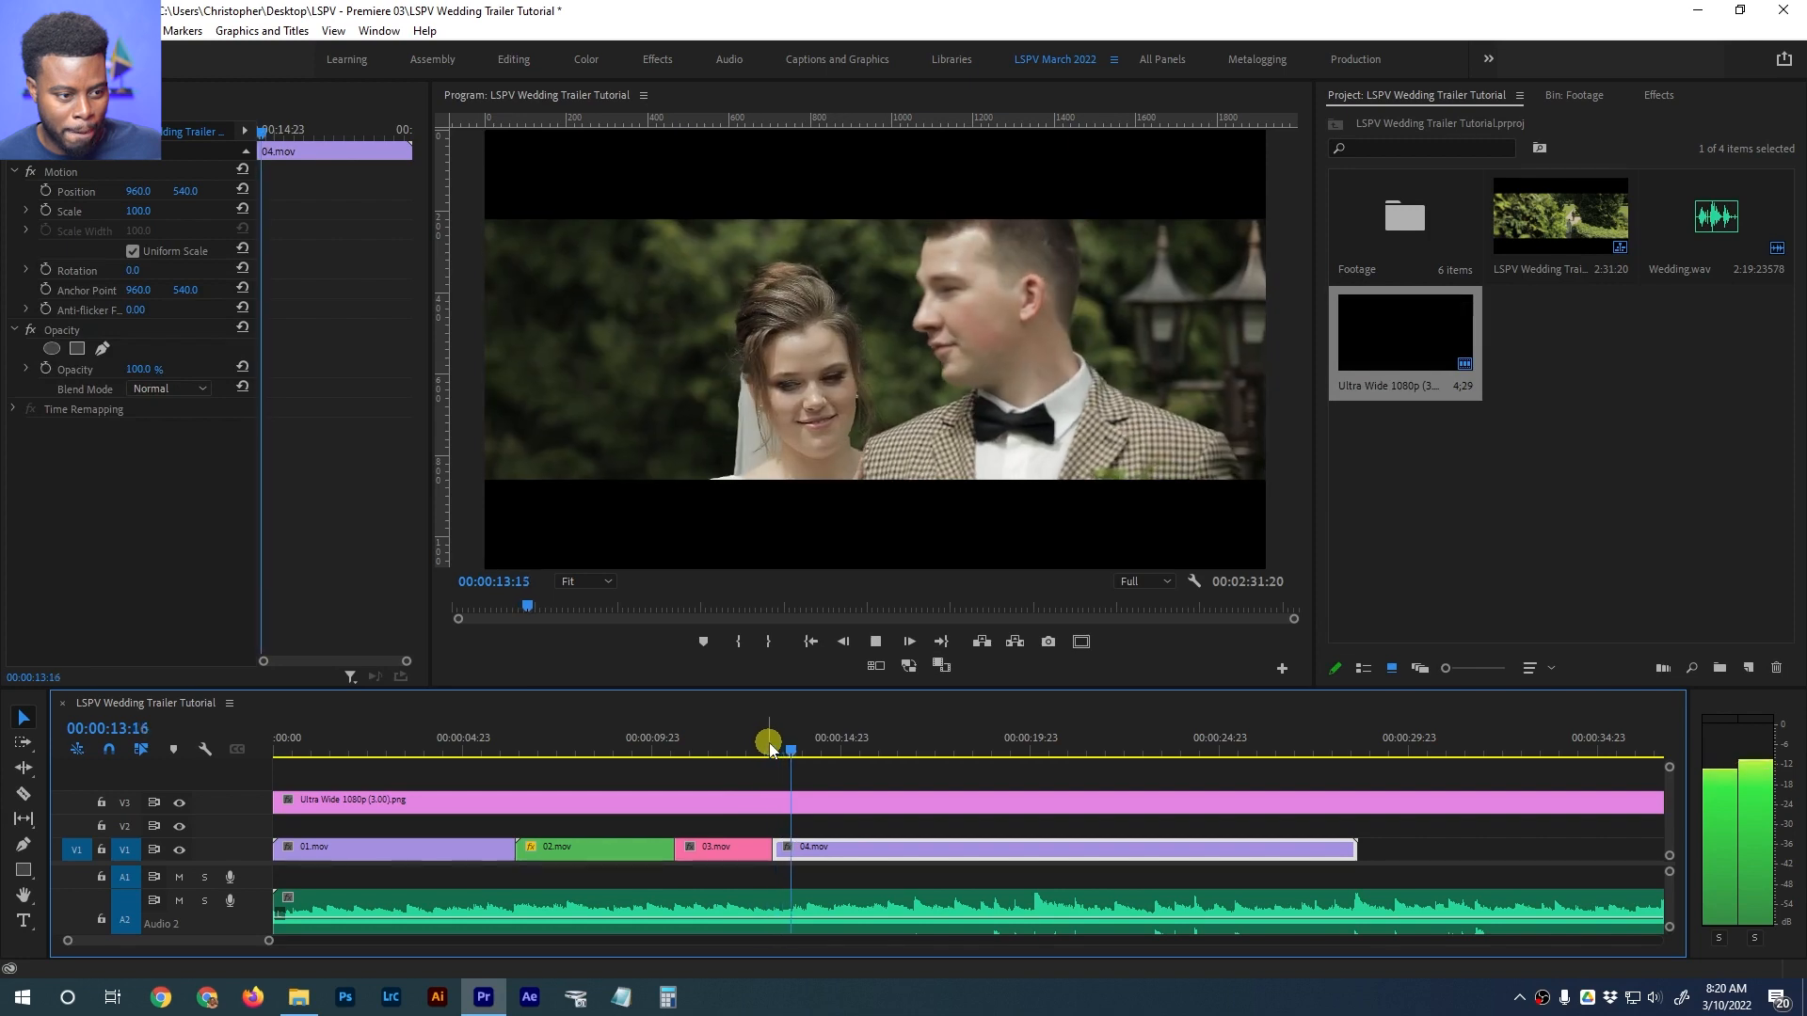
# Trim the start of 04.mov to 00:00:14:18, and move the clip back directly against the end of 03.mov
pyautogui.moveTo(772, 749); pyautogui.dragTo(832, 768)
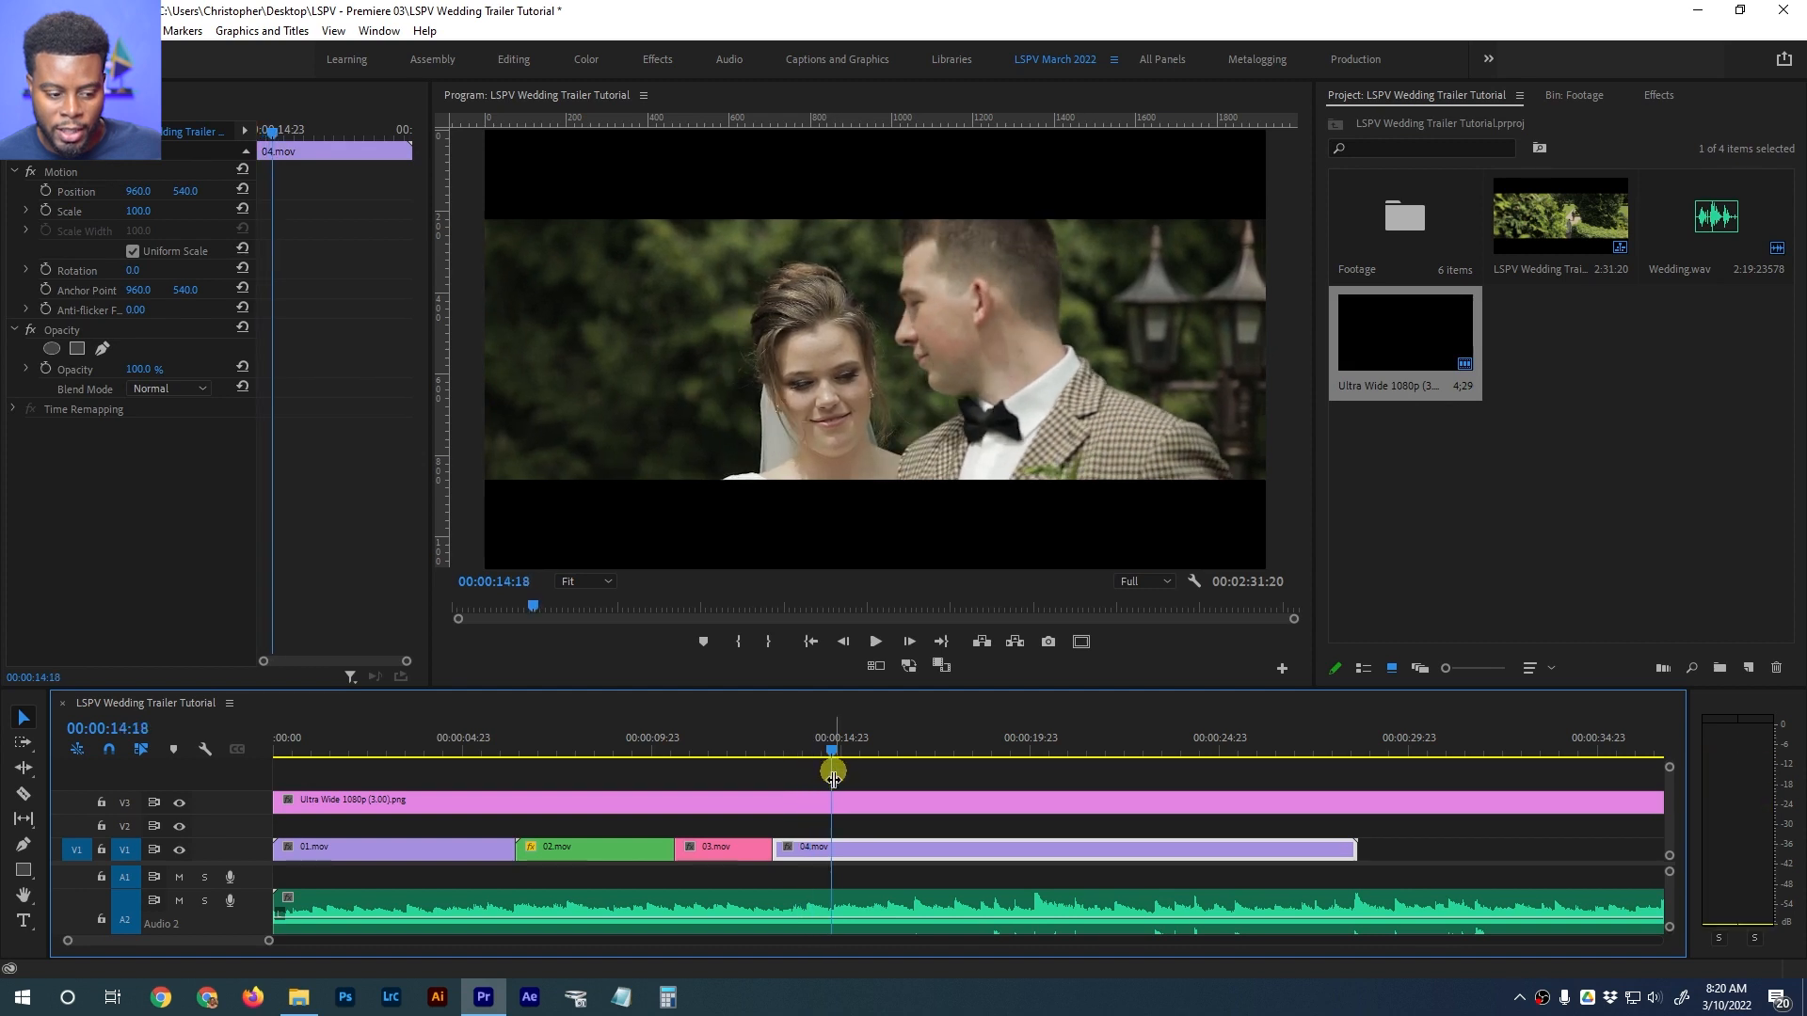
pyautogui.moveTo(786, 859); pyautogui.dragTo(844, 852)
pyautogui.click(753, 743)
pyautogui.press('space')
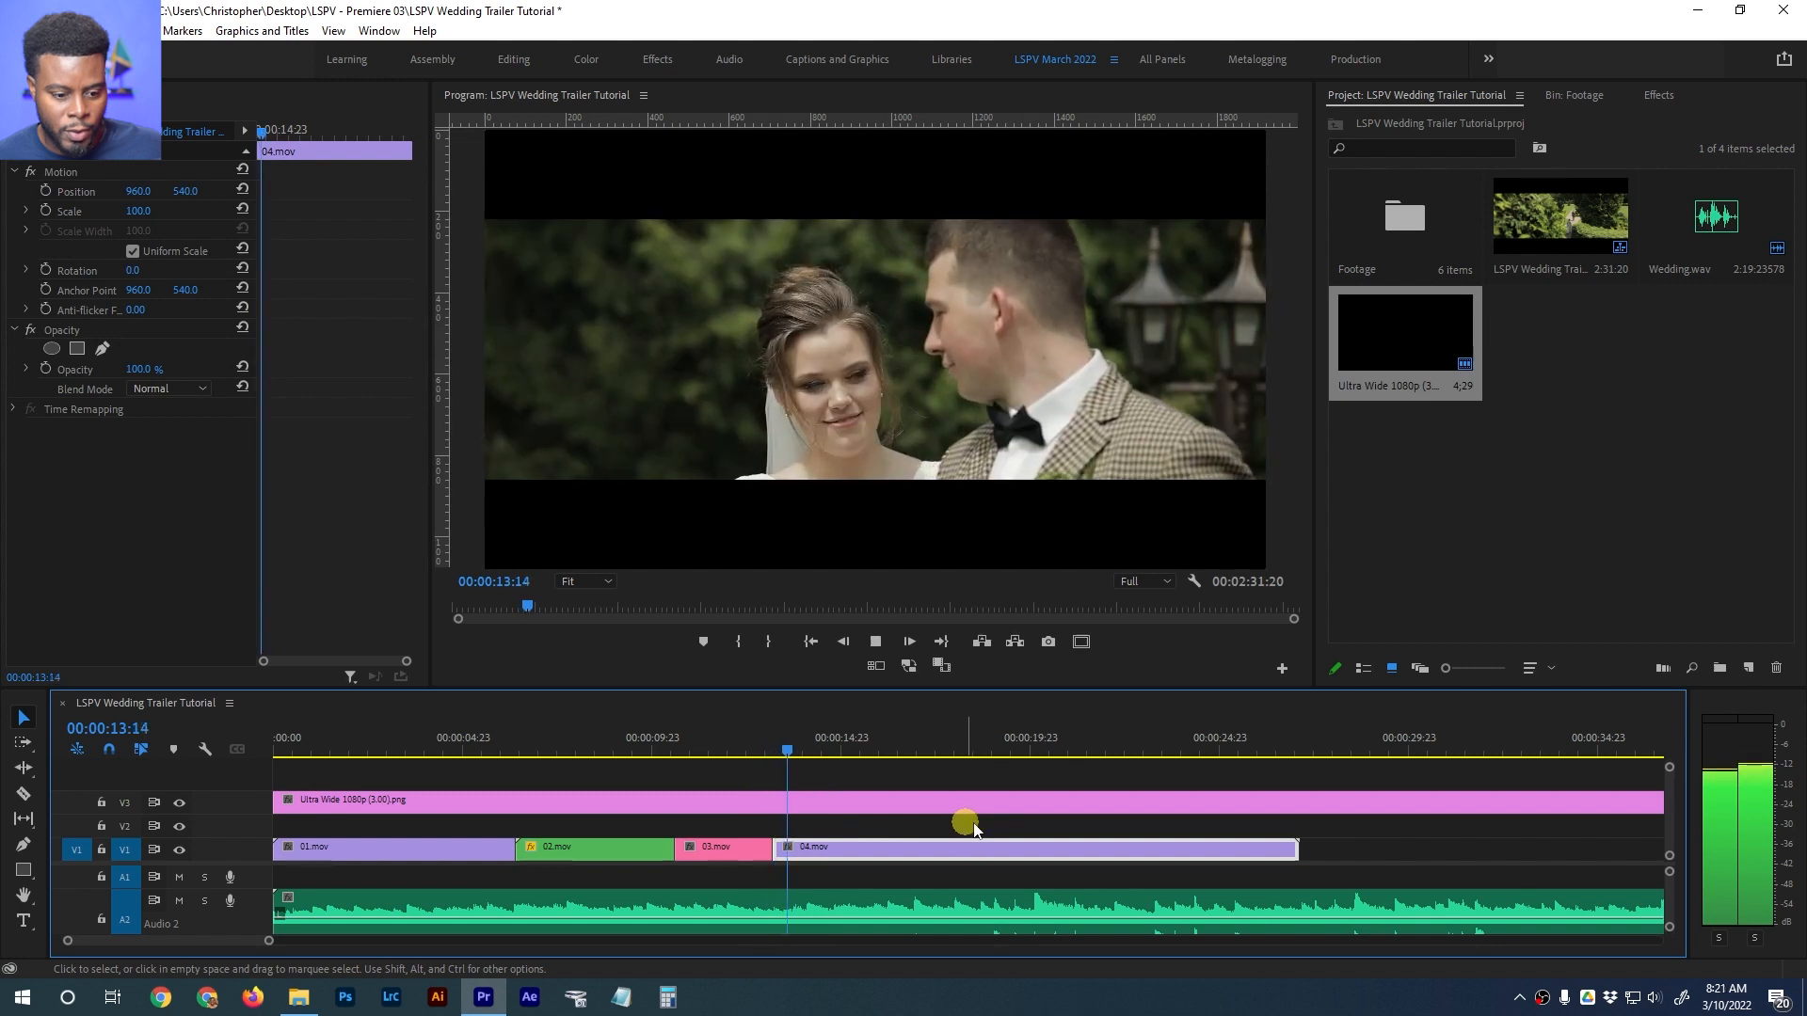
pyautogui.press('space')
pyautogui.click(1391, 849)
pyautogui.click(1356, 860)
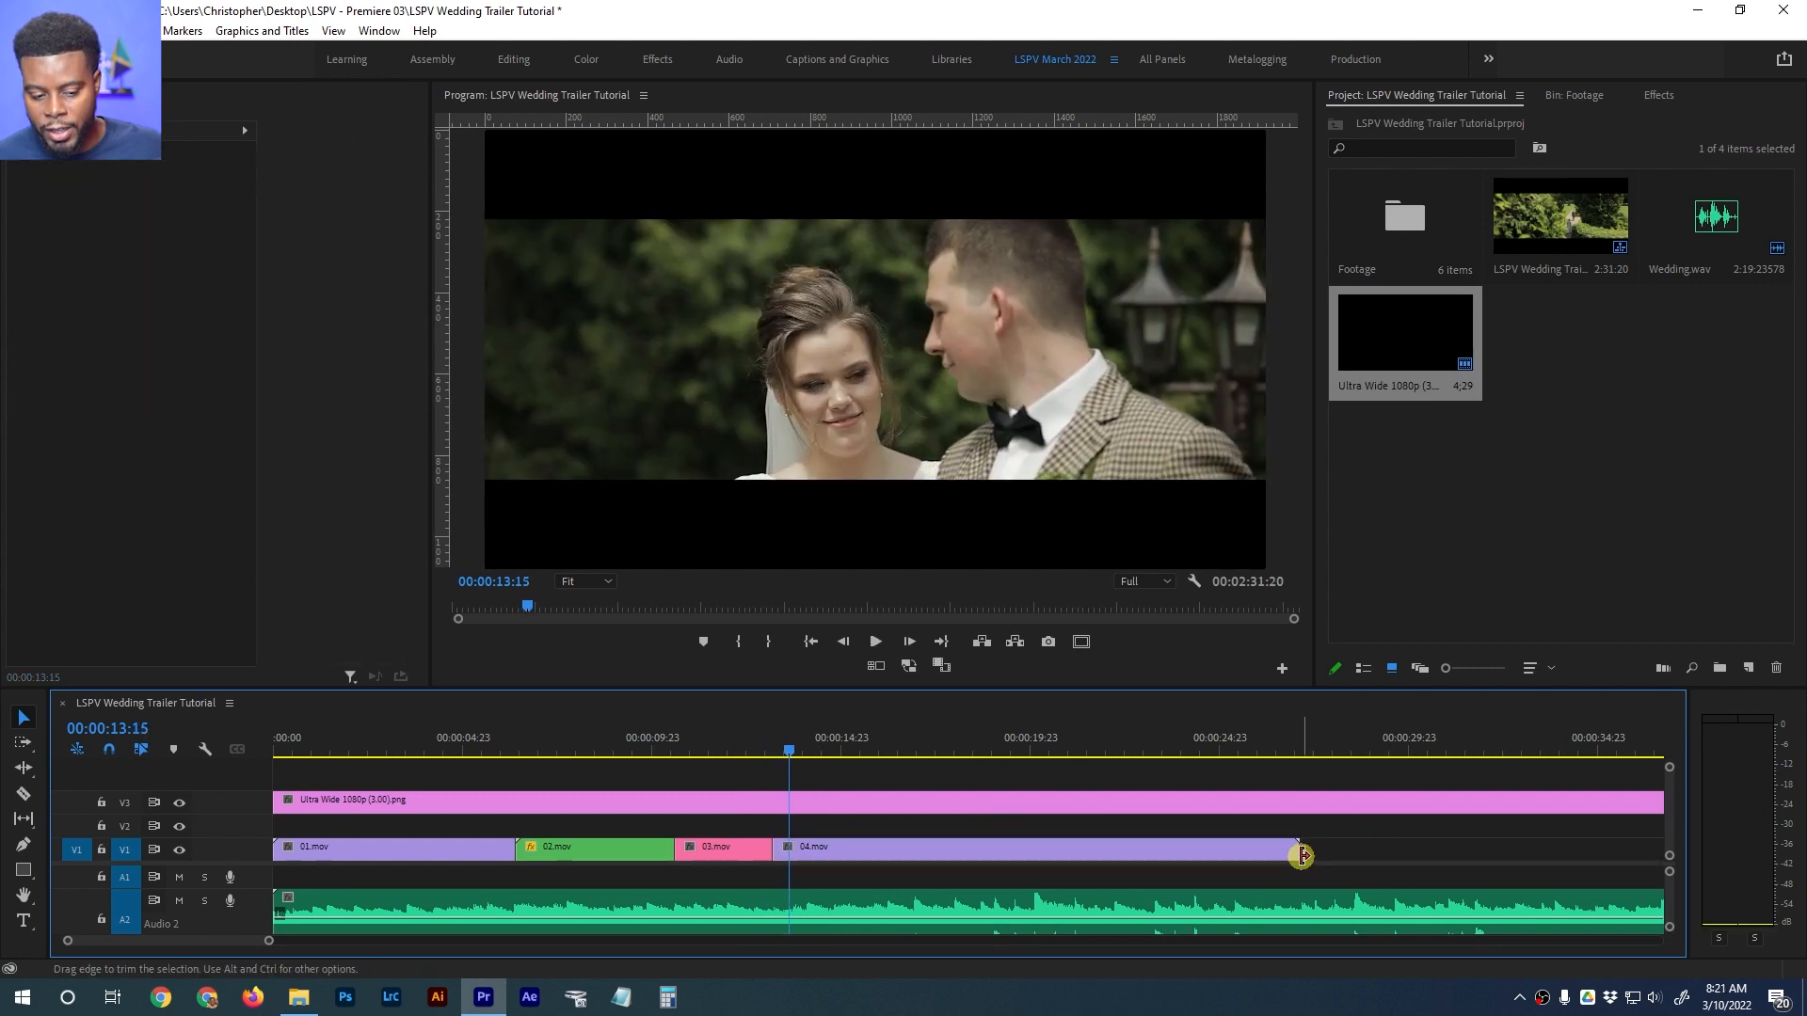
pyautogui.moveTo(1295, 850); pyautogui.dragTo(1099, 860)
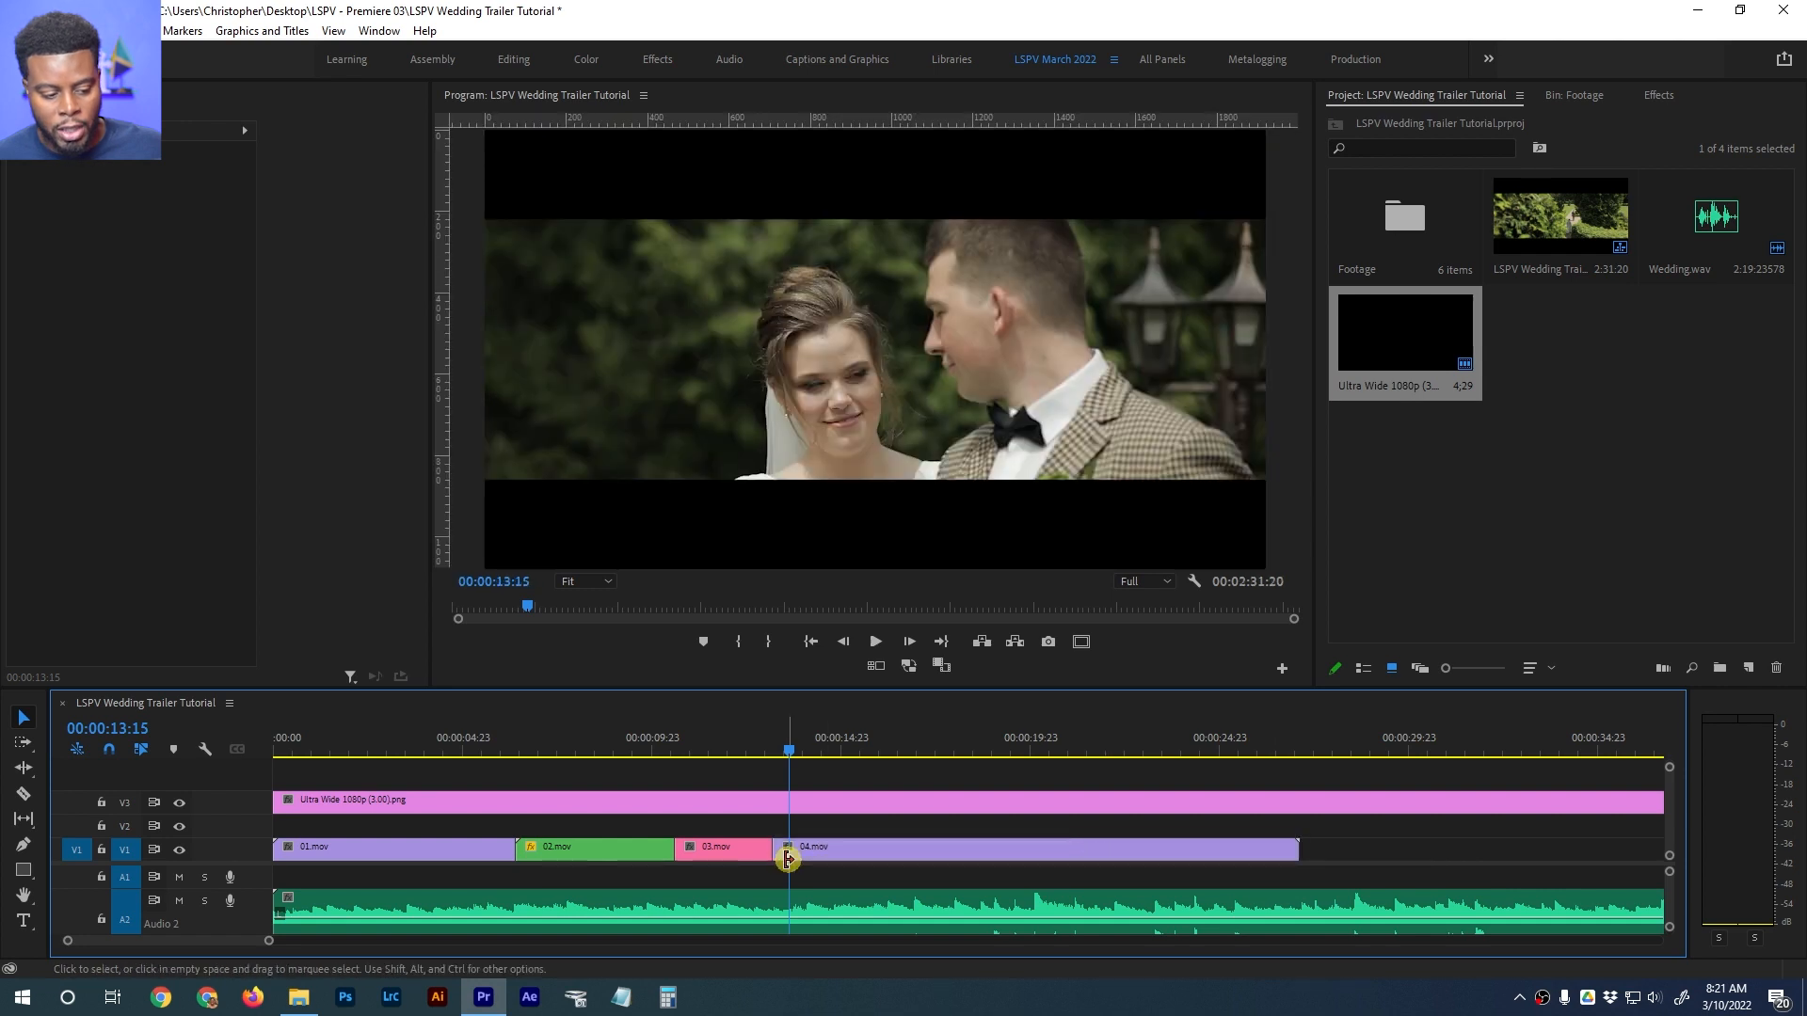
pyautogui.moveTo(778, 849); pyautogui.dragTo(881, 851)
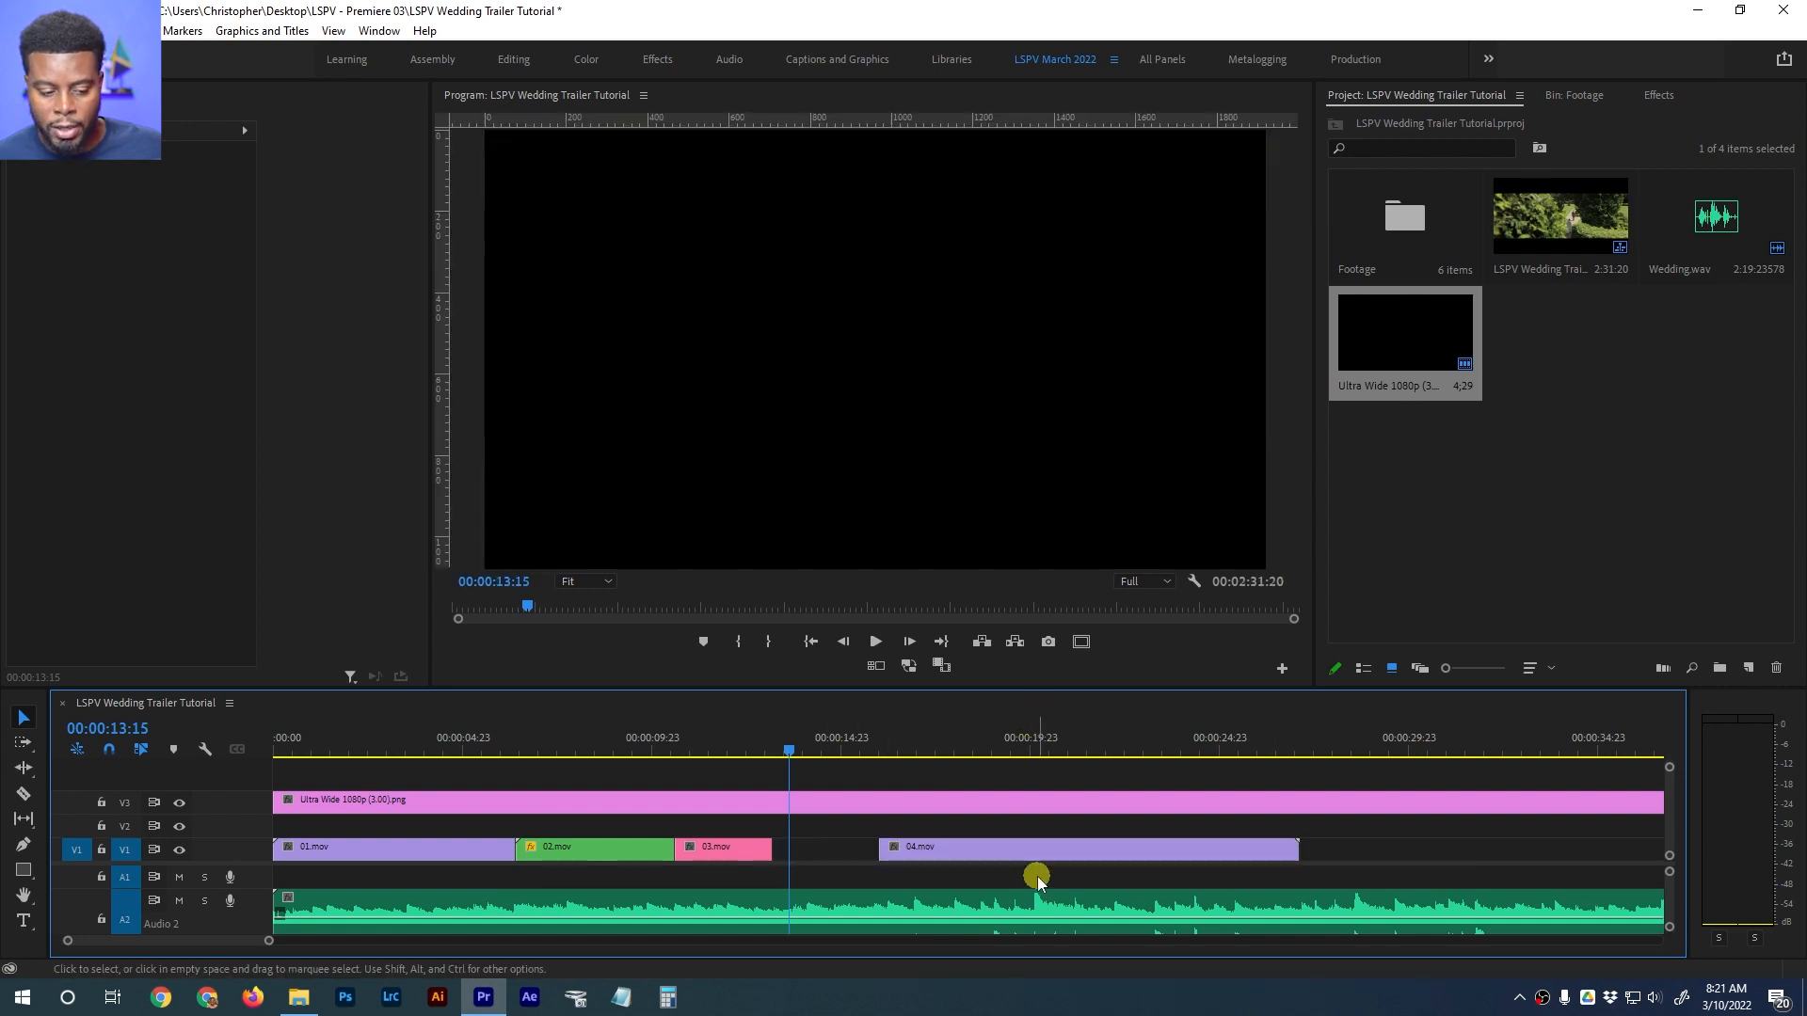
pyautogui.press('c')
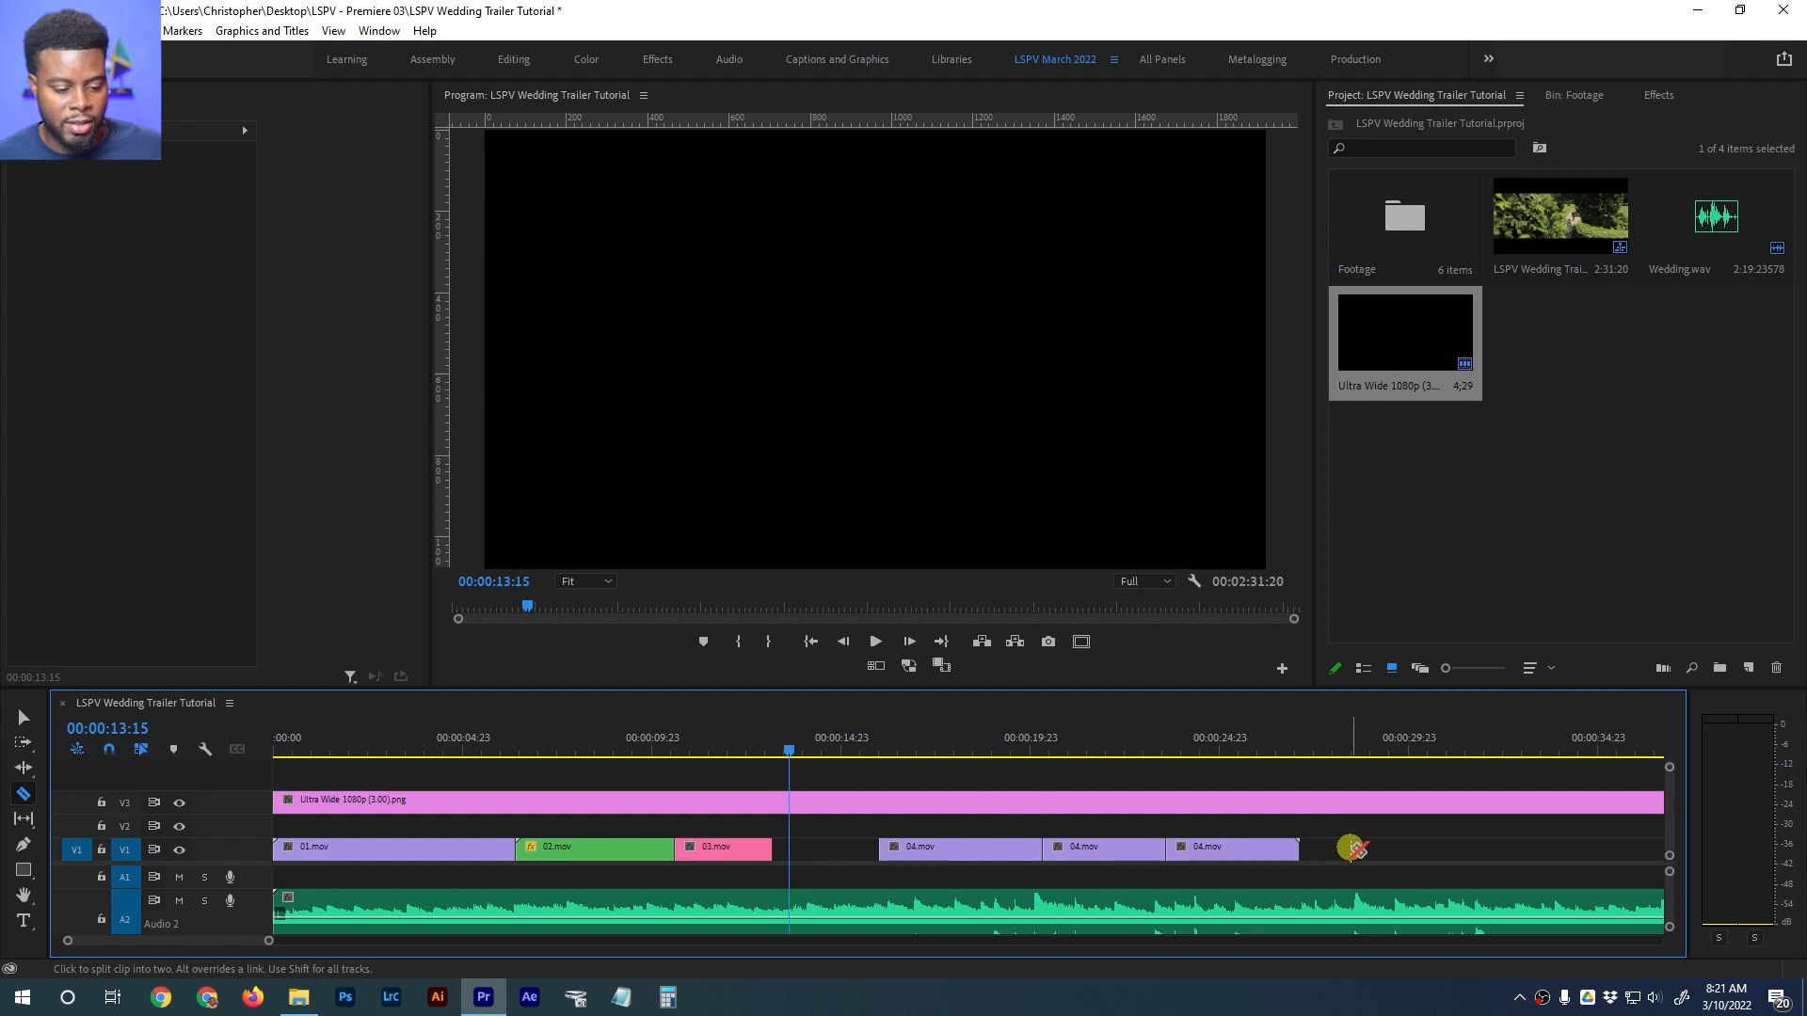
pyautogui.hotkey('ctrl', 'z')
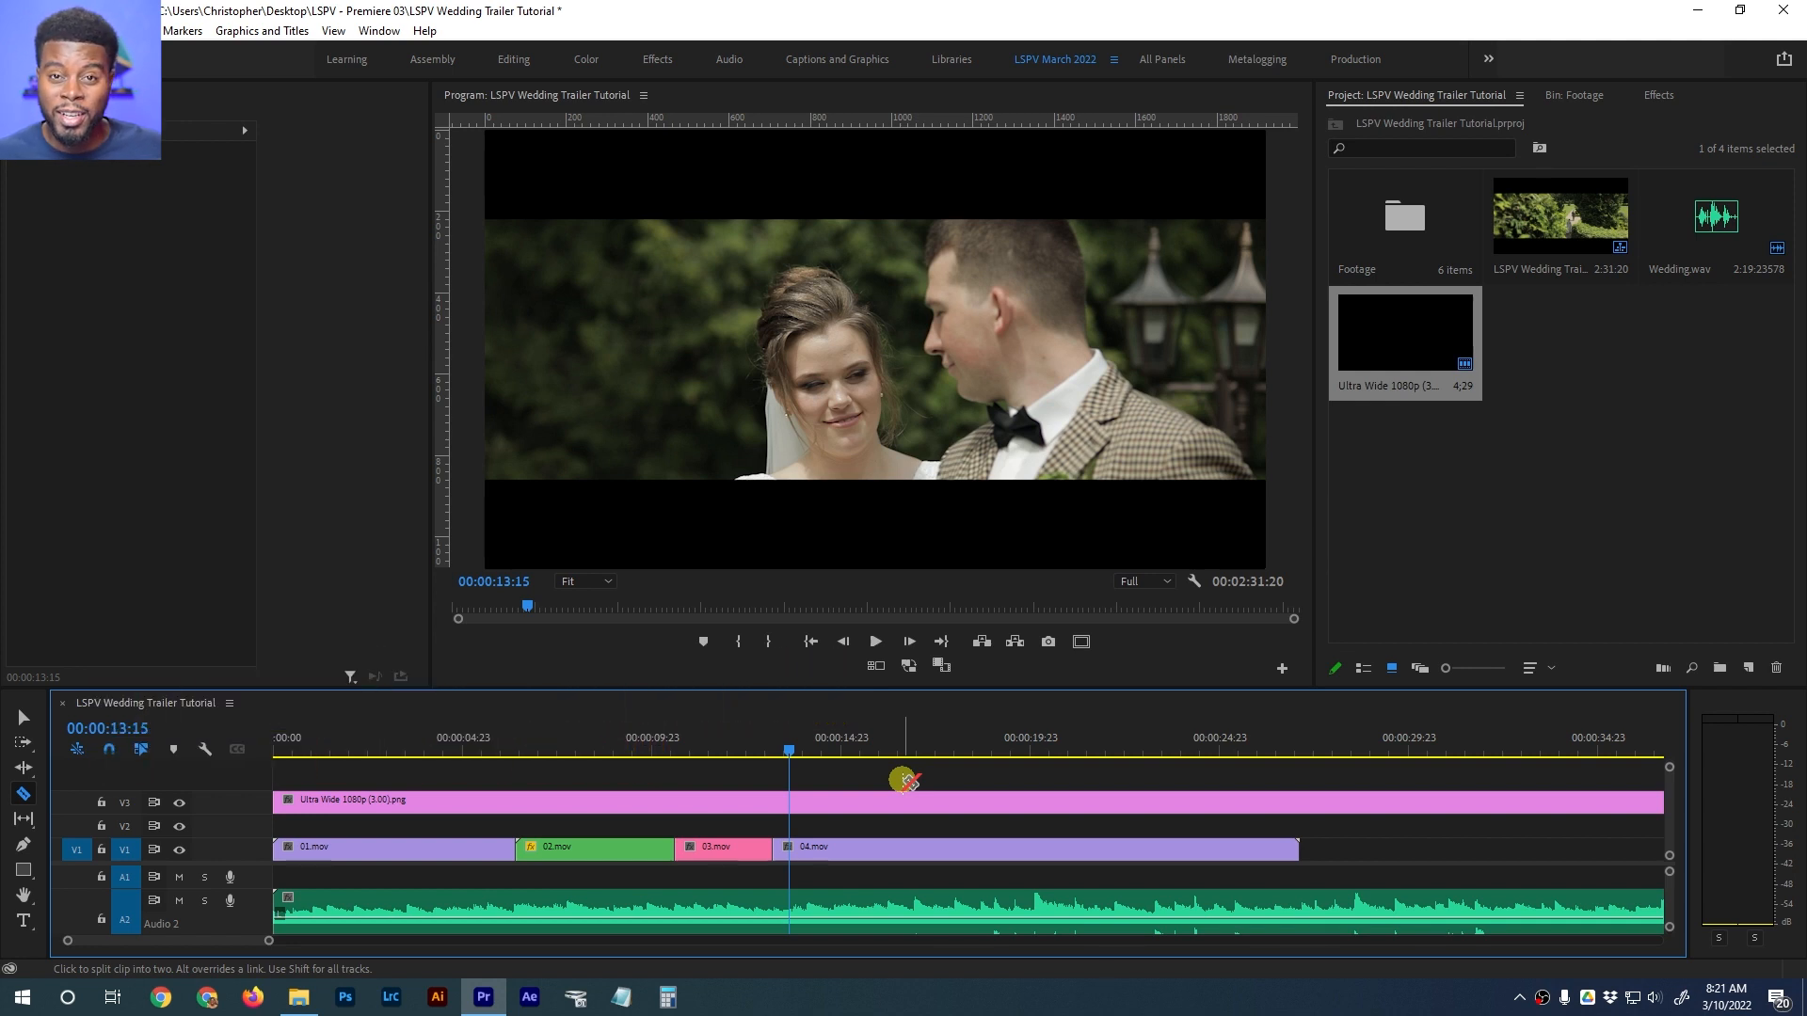
# Save the project, and play the cut from 03.mov into 04.mov starting at 00:00:12:12 to check its timing
pyautogui.hotkey('ctrl', 's')
pyautogui.click(748, 744)
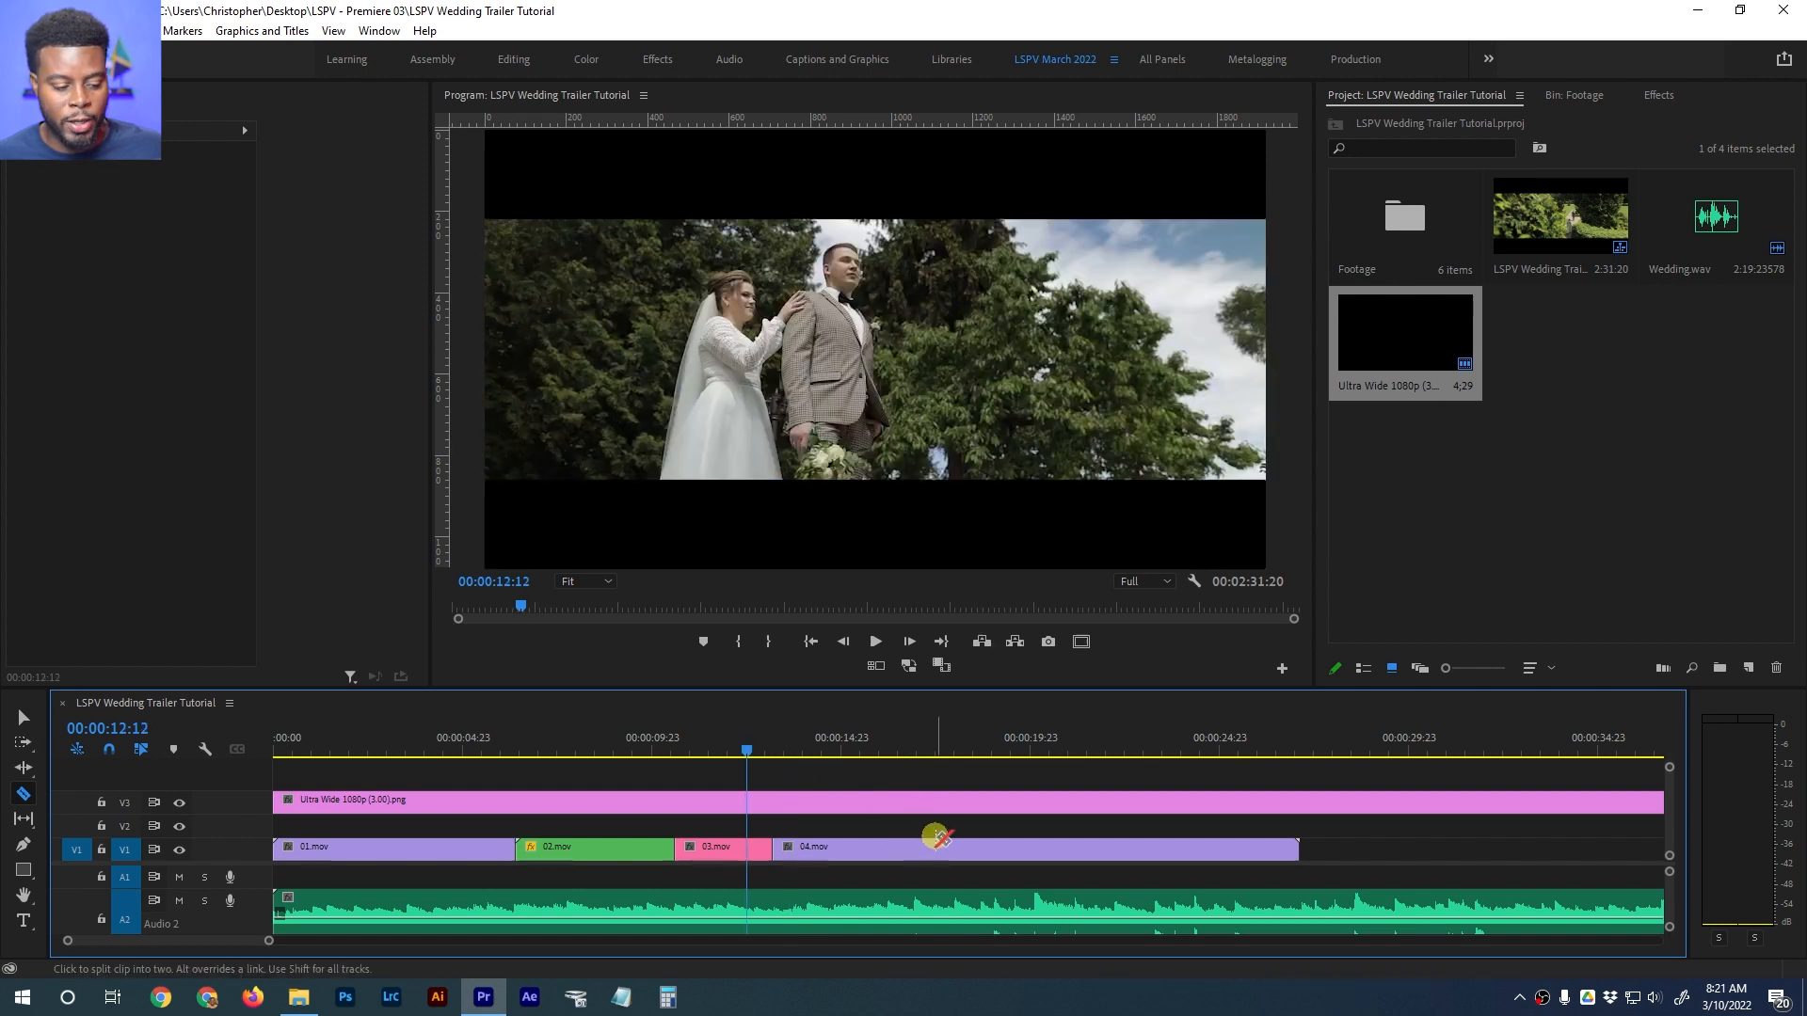
pyautogui.press('space')
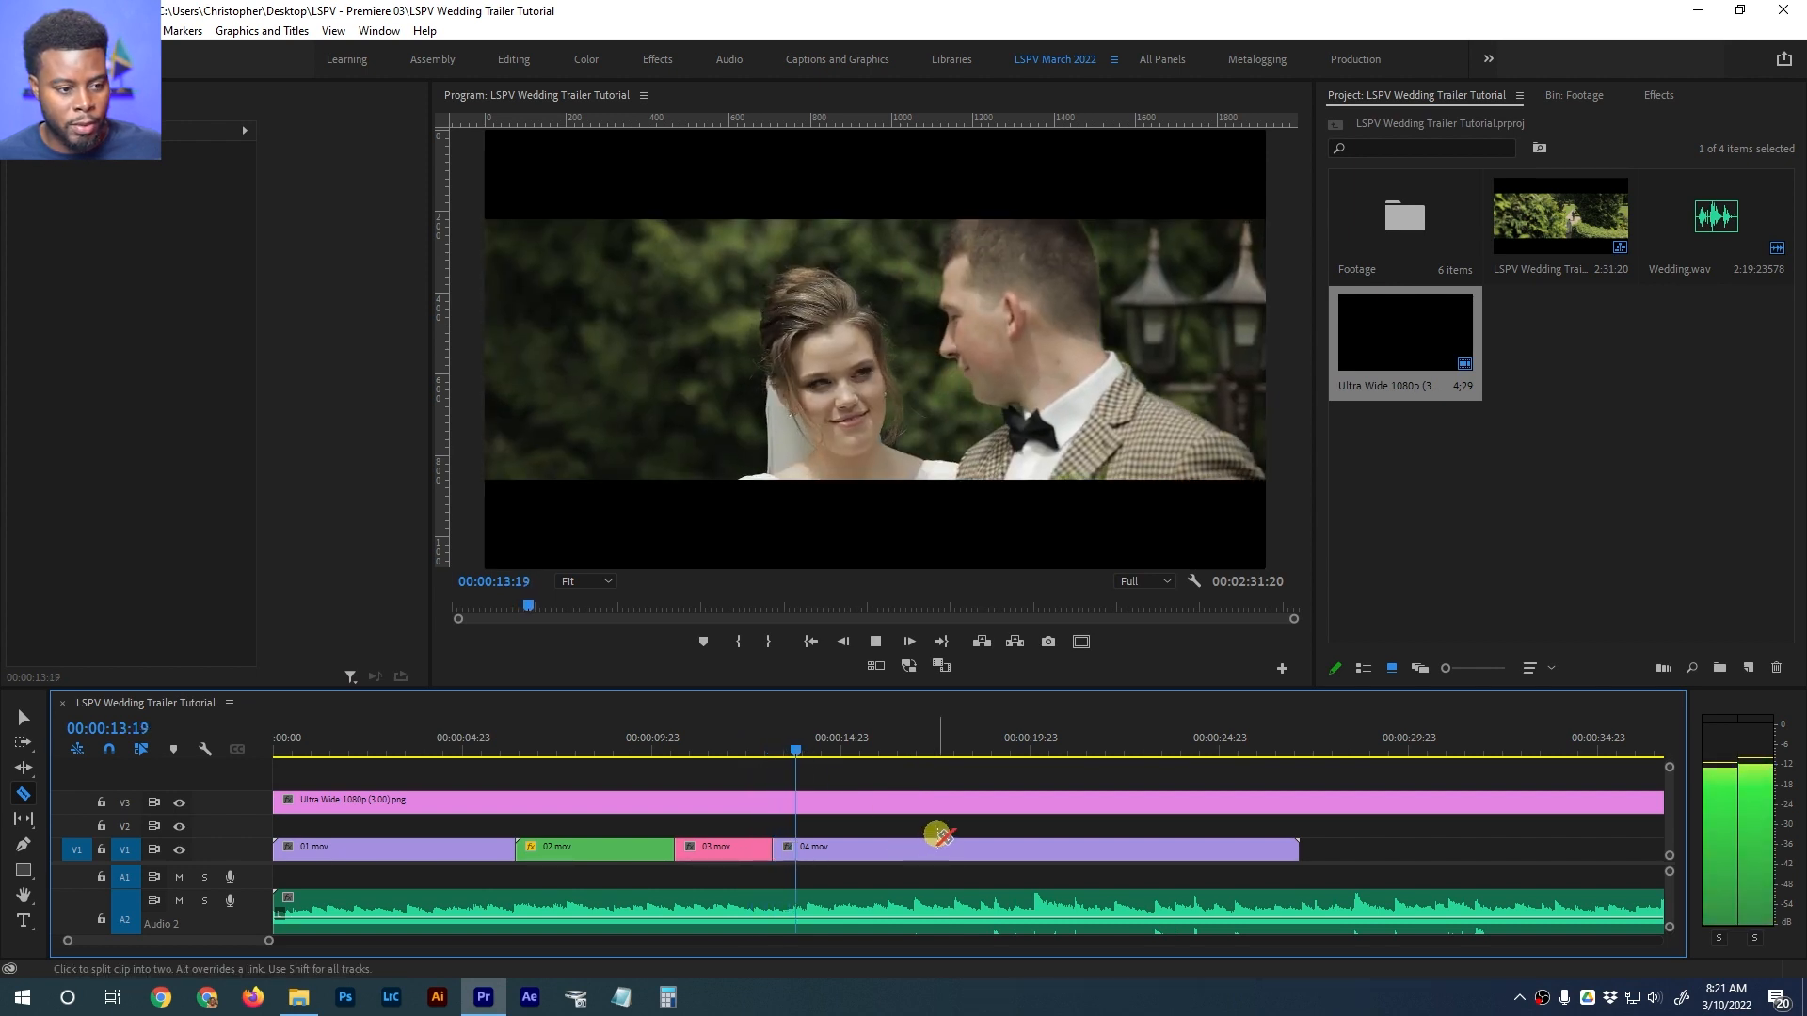
pyautogui.press('space')
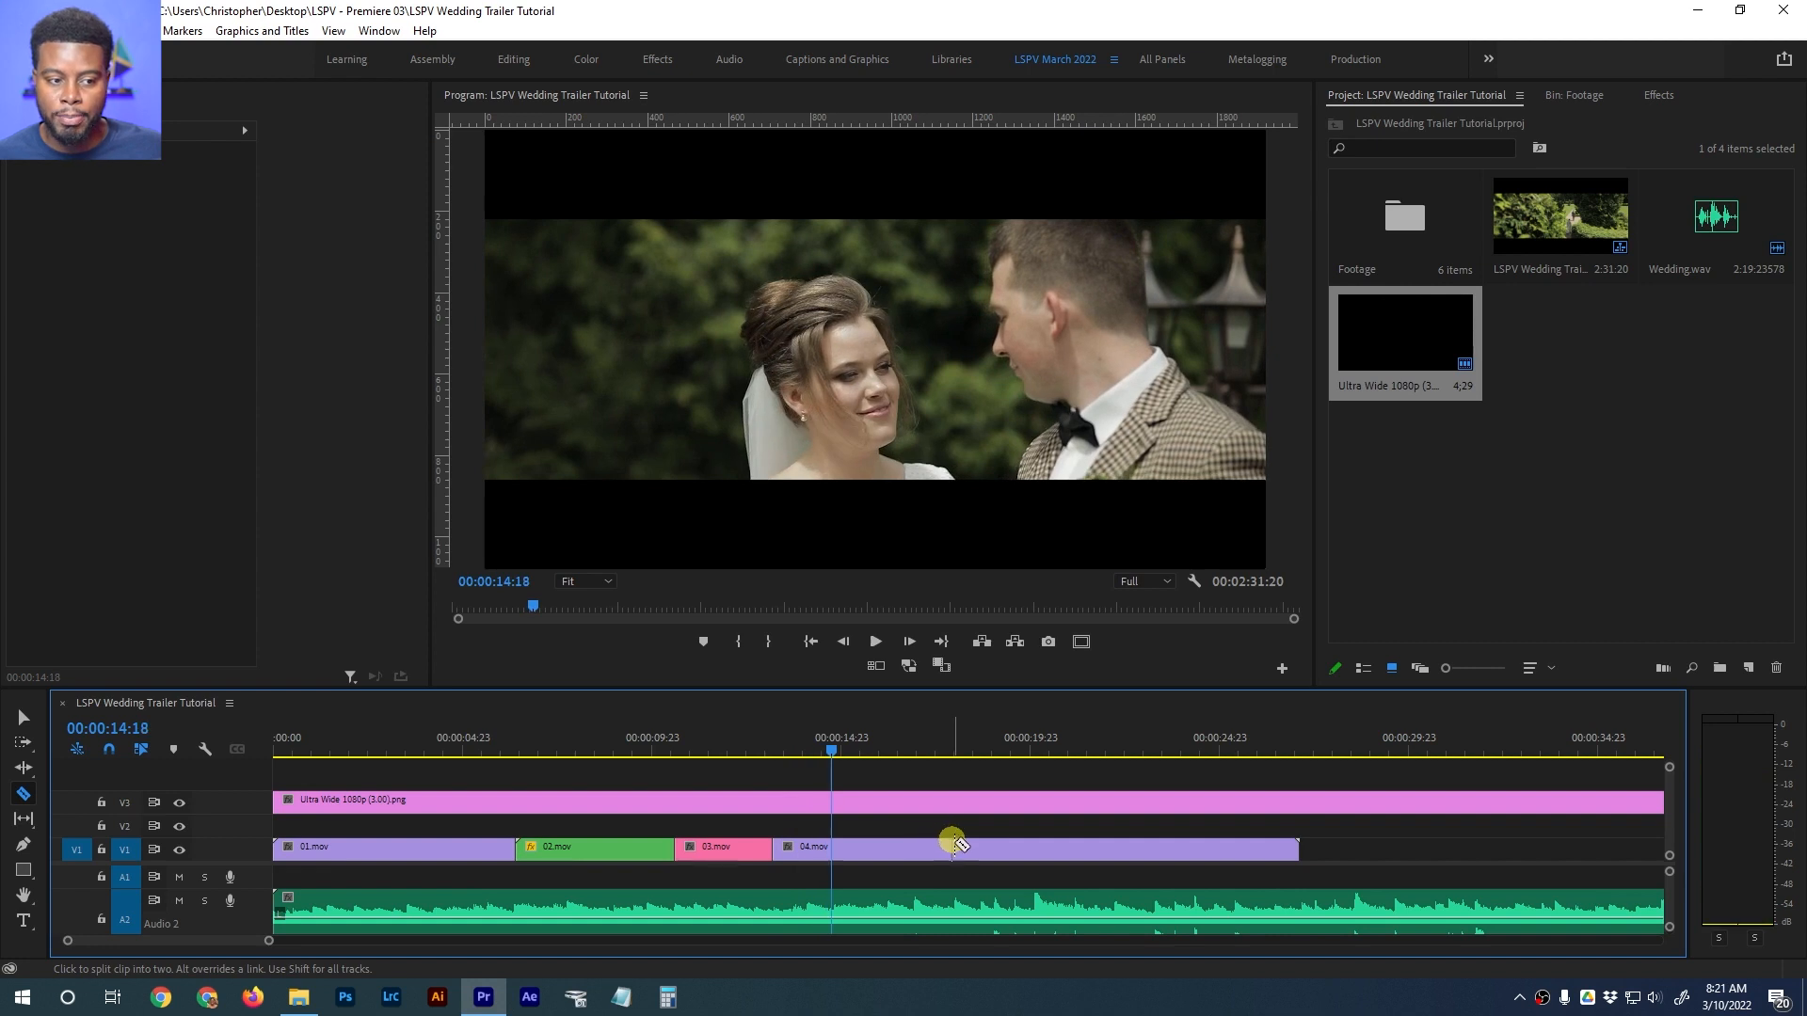
# Reframe 04.mov under the letterbox bars by setting its vertical Position to 484, judging the framing at 00:00:13:23
pyautogui.click(954, 849)
pyautogui.press('v')
pyautogui.click(903, 851)
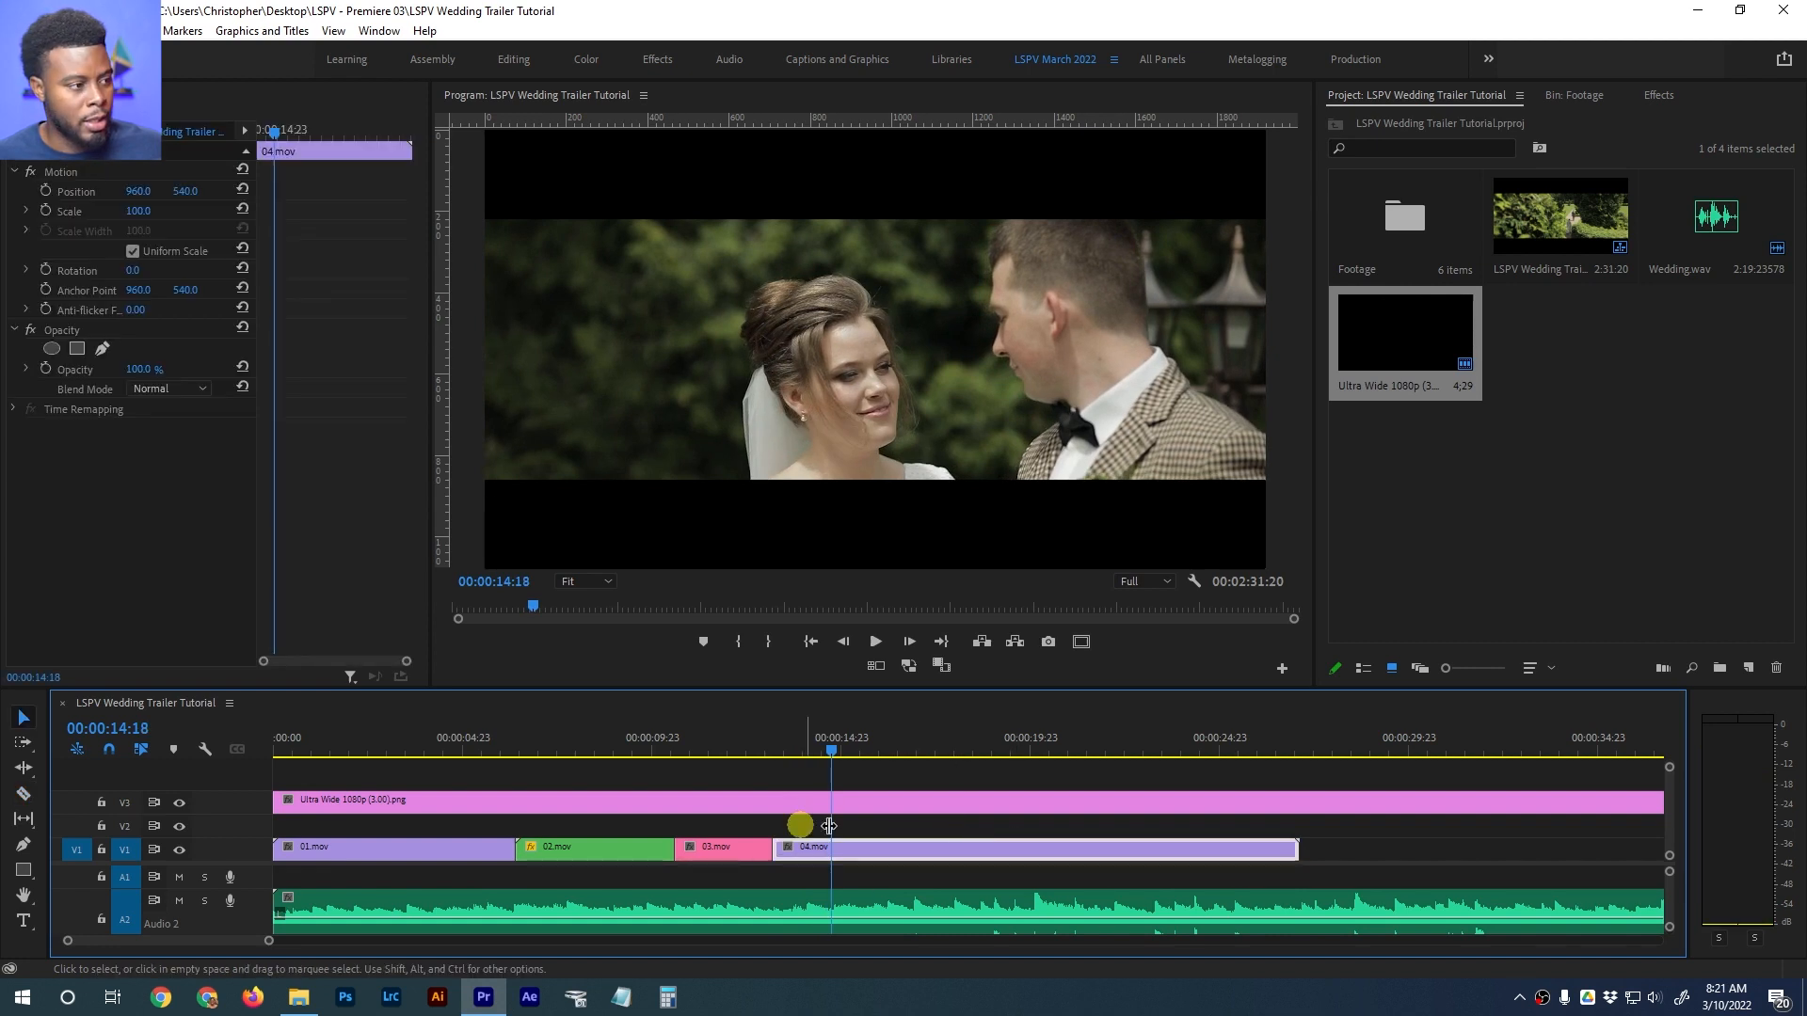
pyautogui.click(183, 172)
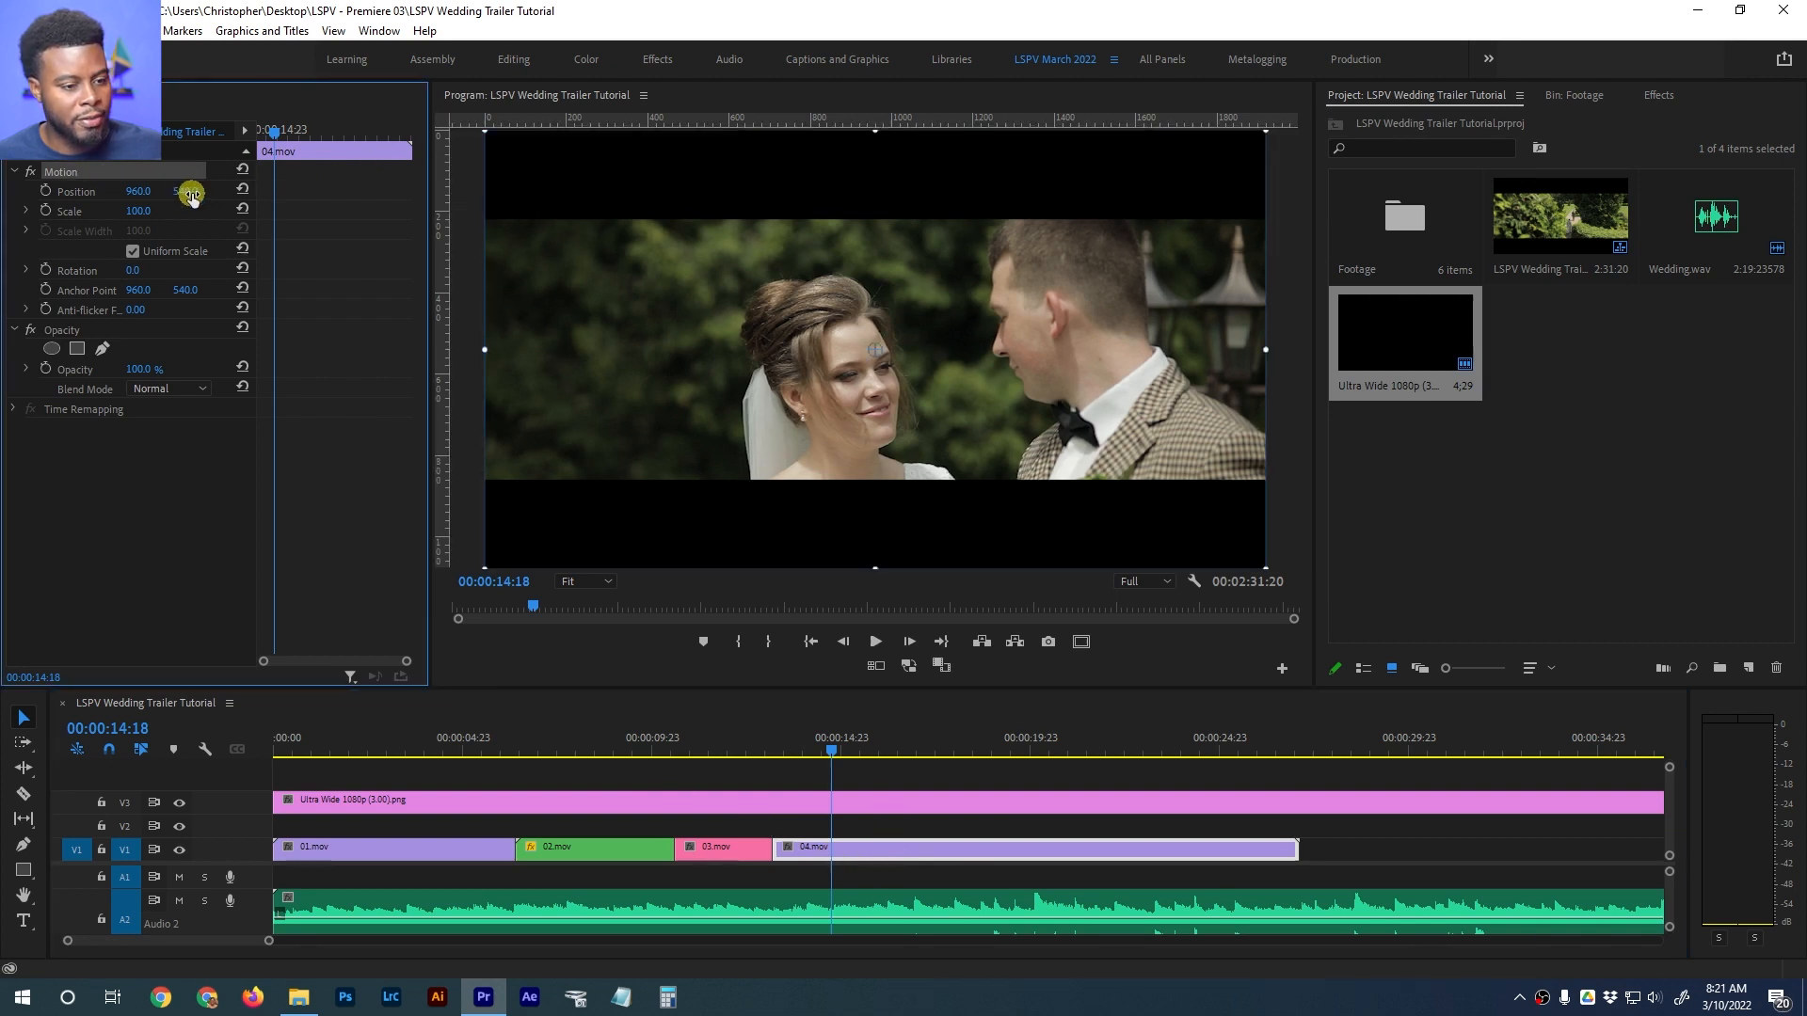
pyautogui.moveTo(832, 750)
pyautogui.mouseDown()
pyautogui.moveTo(757, 748)
pyautogui.moveTo(801, 751)
pyautogui.mouseUp()
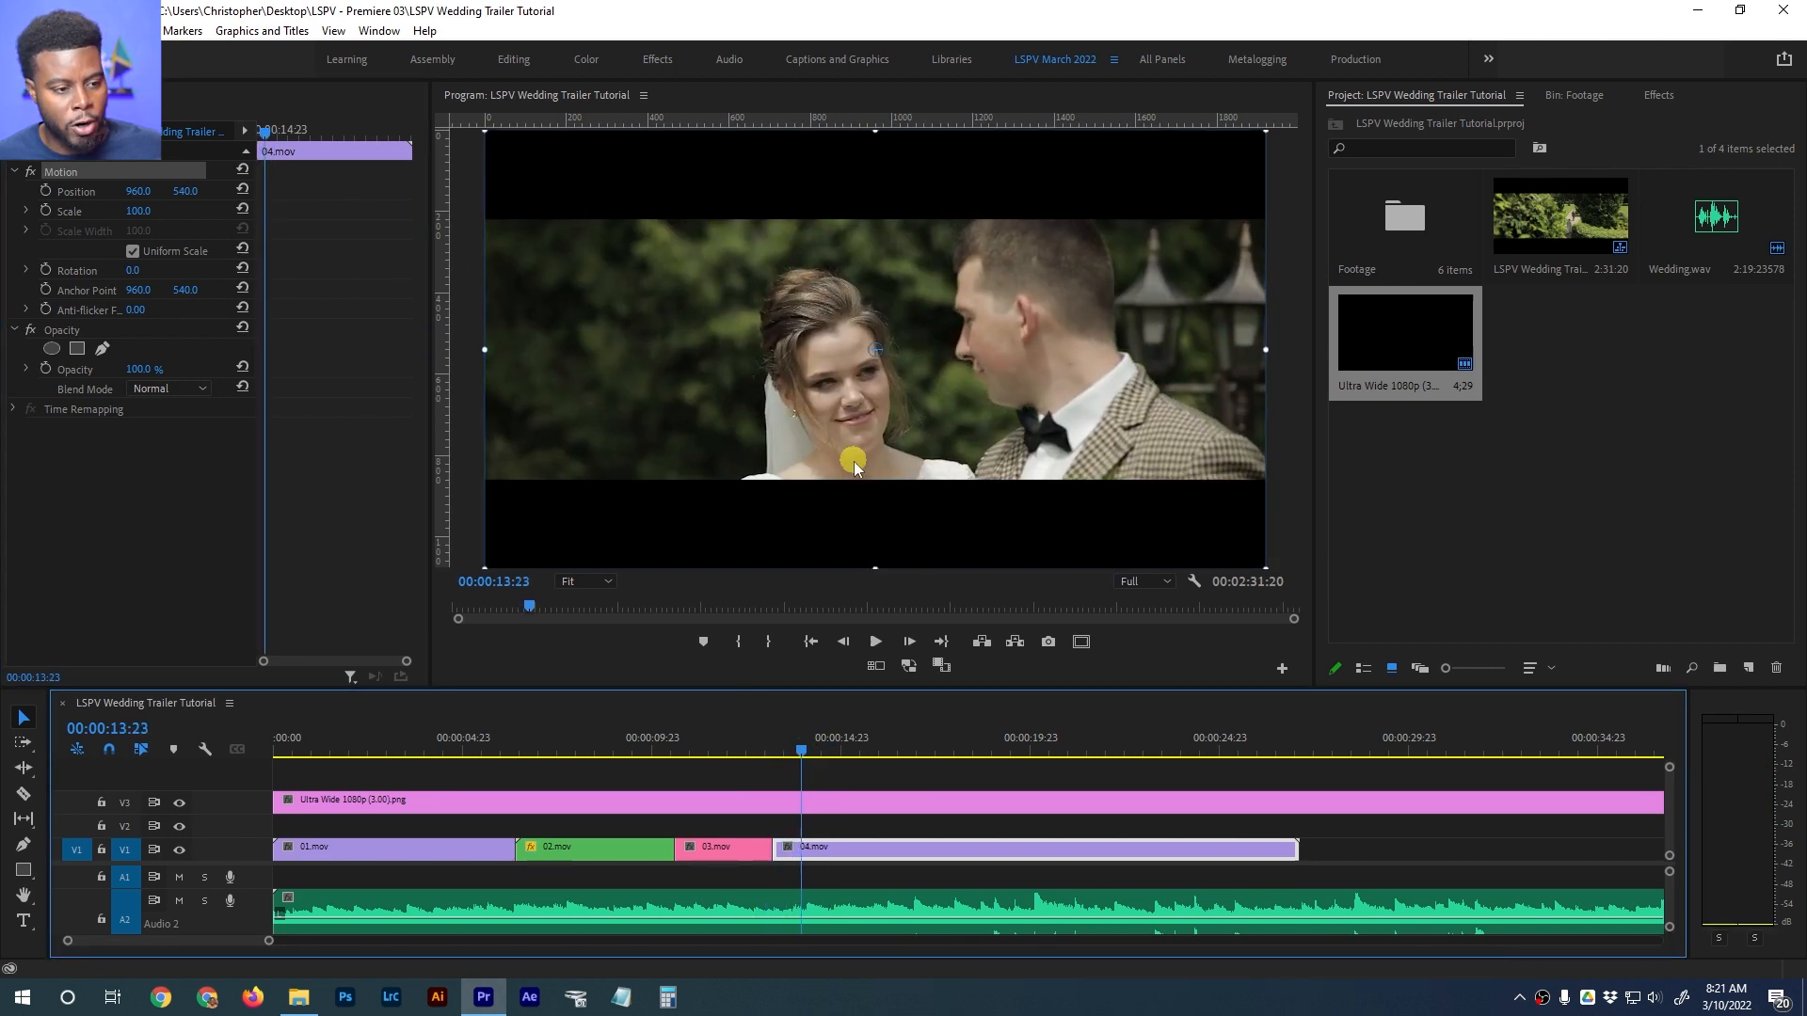
pyautogui.moveTo(180, 193); pyautogui.dragTo(125, 202)
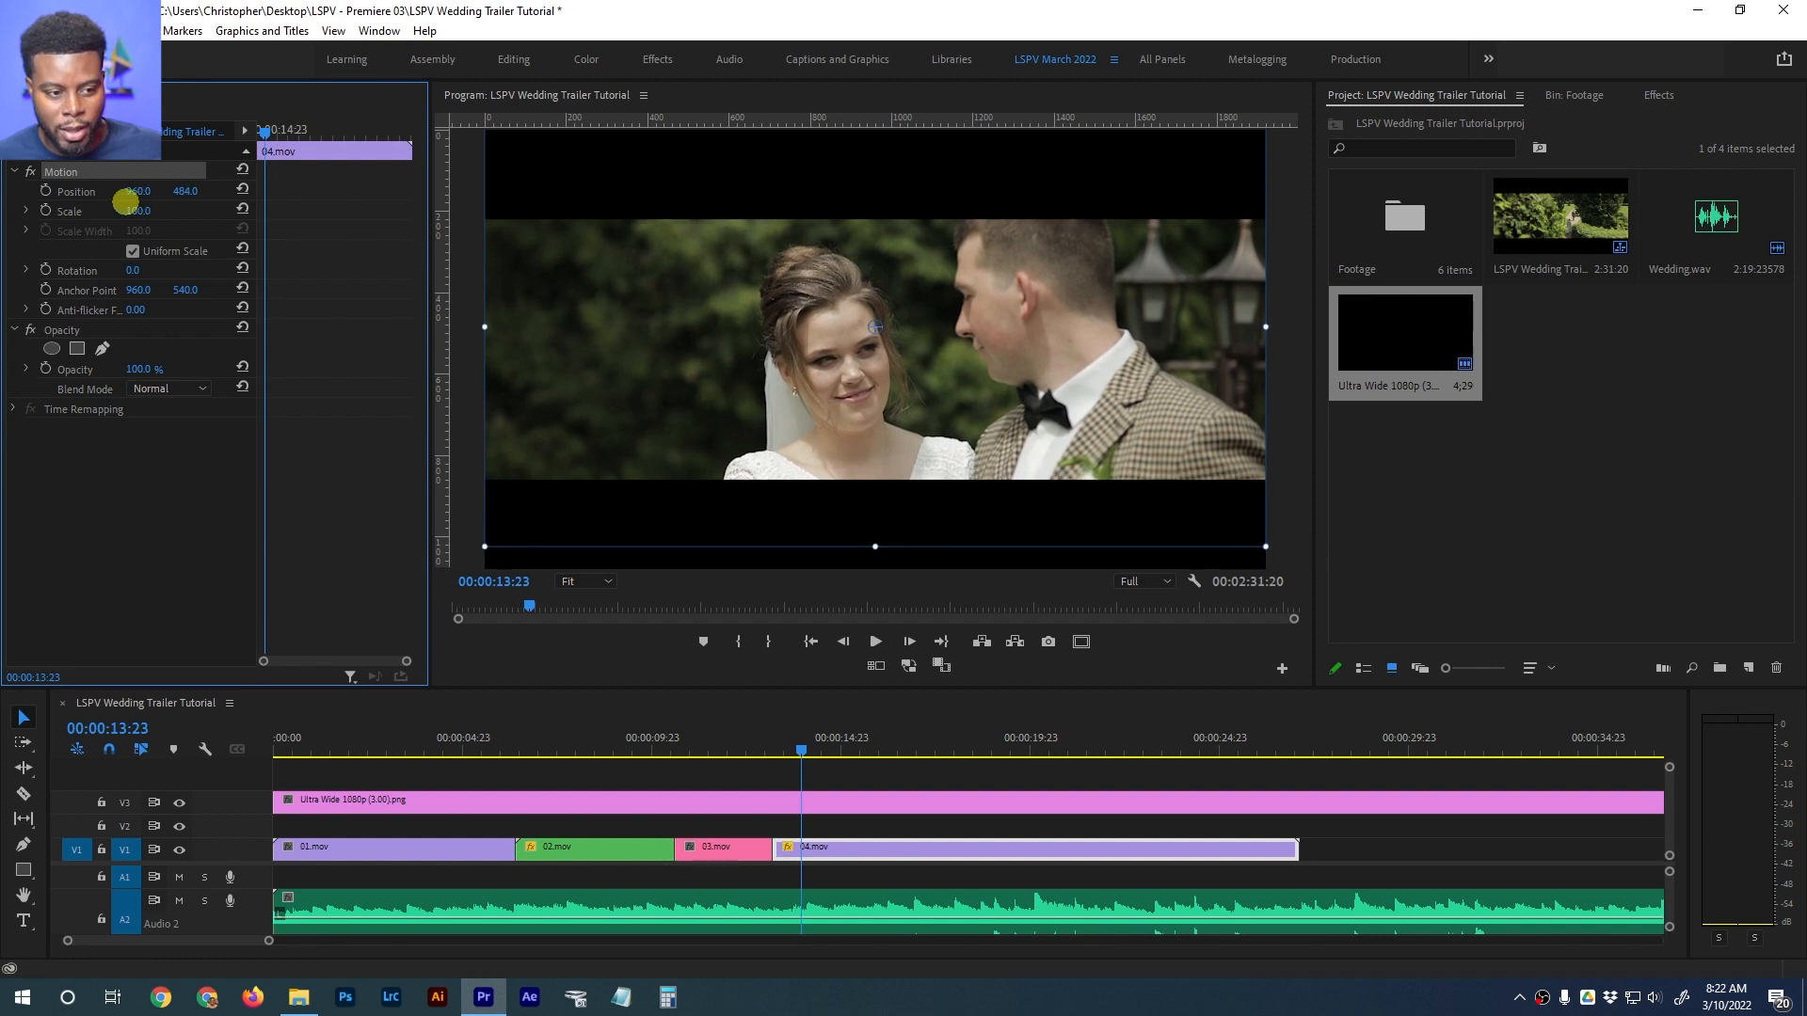
# Play the cut from 03.mov into the reframed 04.mov, and shorten the end of 04.mov
pyautogui.click(768, 747)
pyautogui.moveTo(768, 747)
pyautogui.mouseDown()
pyautogui.moveTo(847, 753)
pyautogui.moveTo(754, 753)
pyautogui.moveTo(770, 753)
pyautogui.mouseUp()
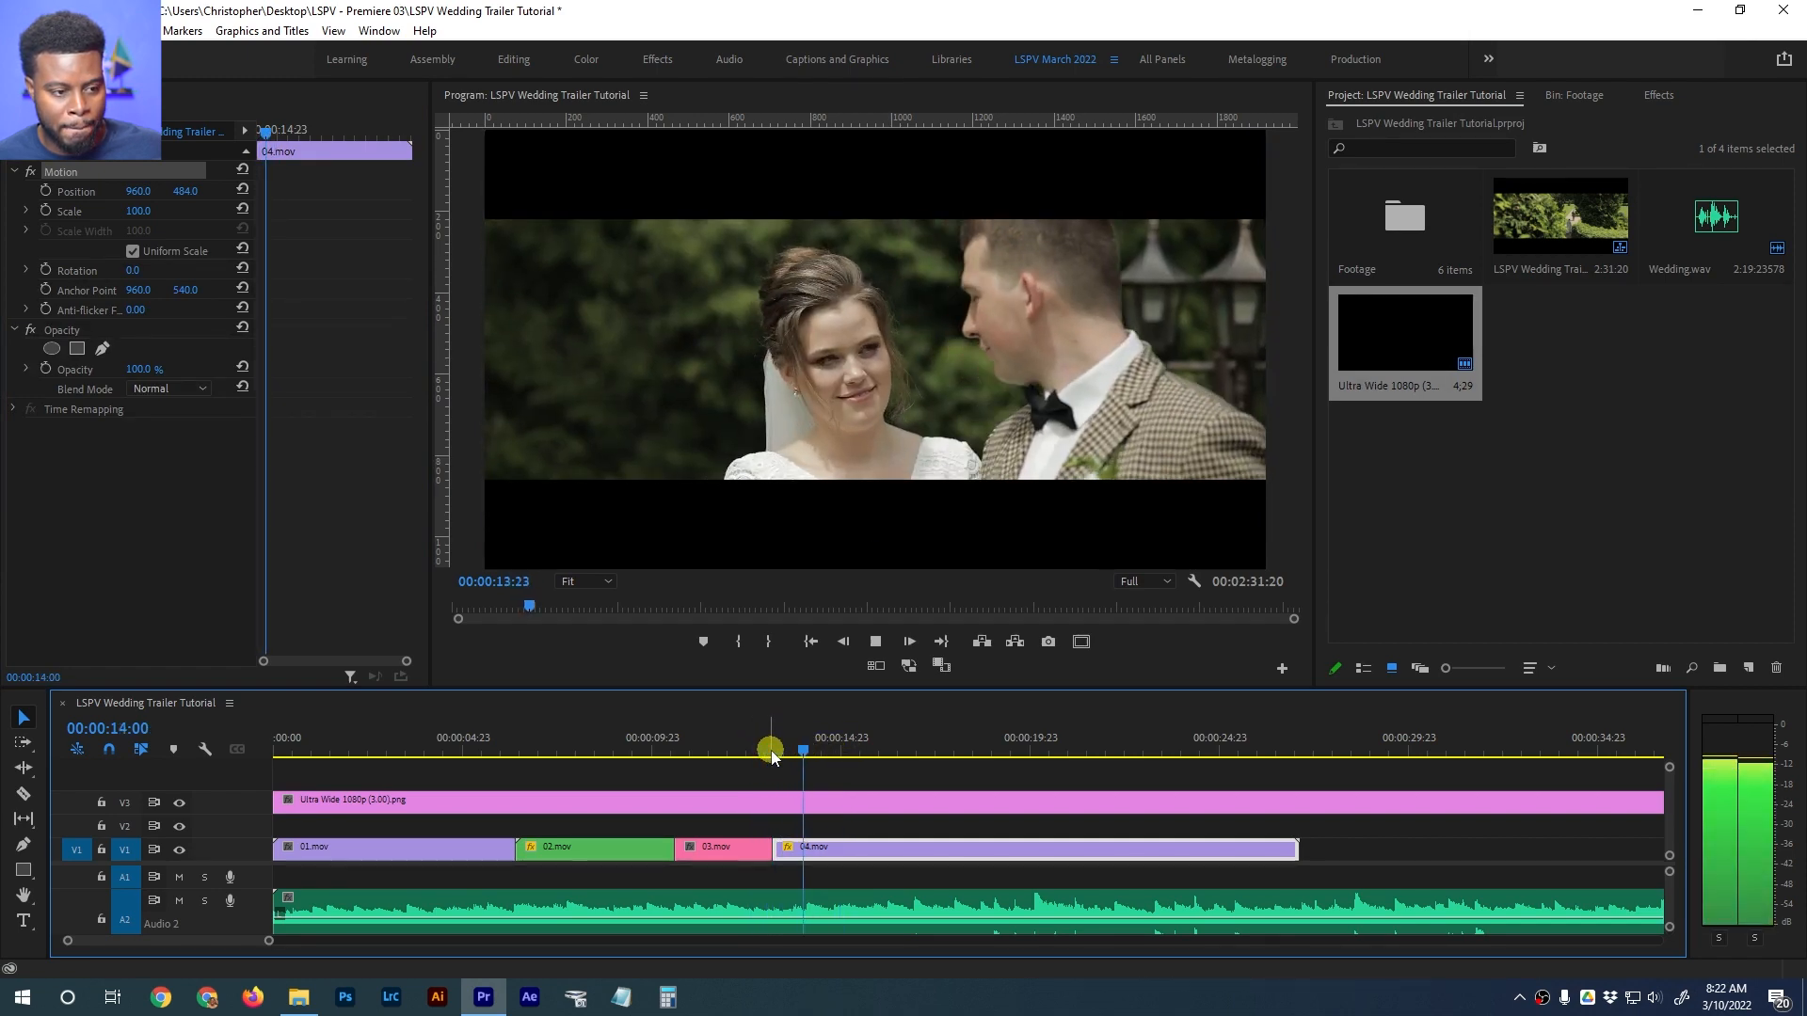
pyautogui.press('space')
pyautogui.moveTo(1298, 847); pyautogui.dragTo(1169, 853)
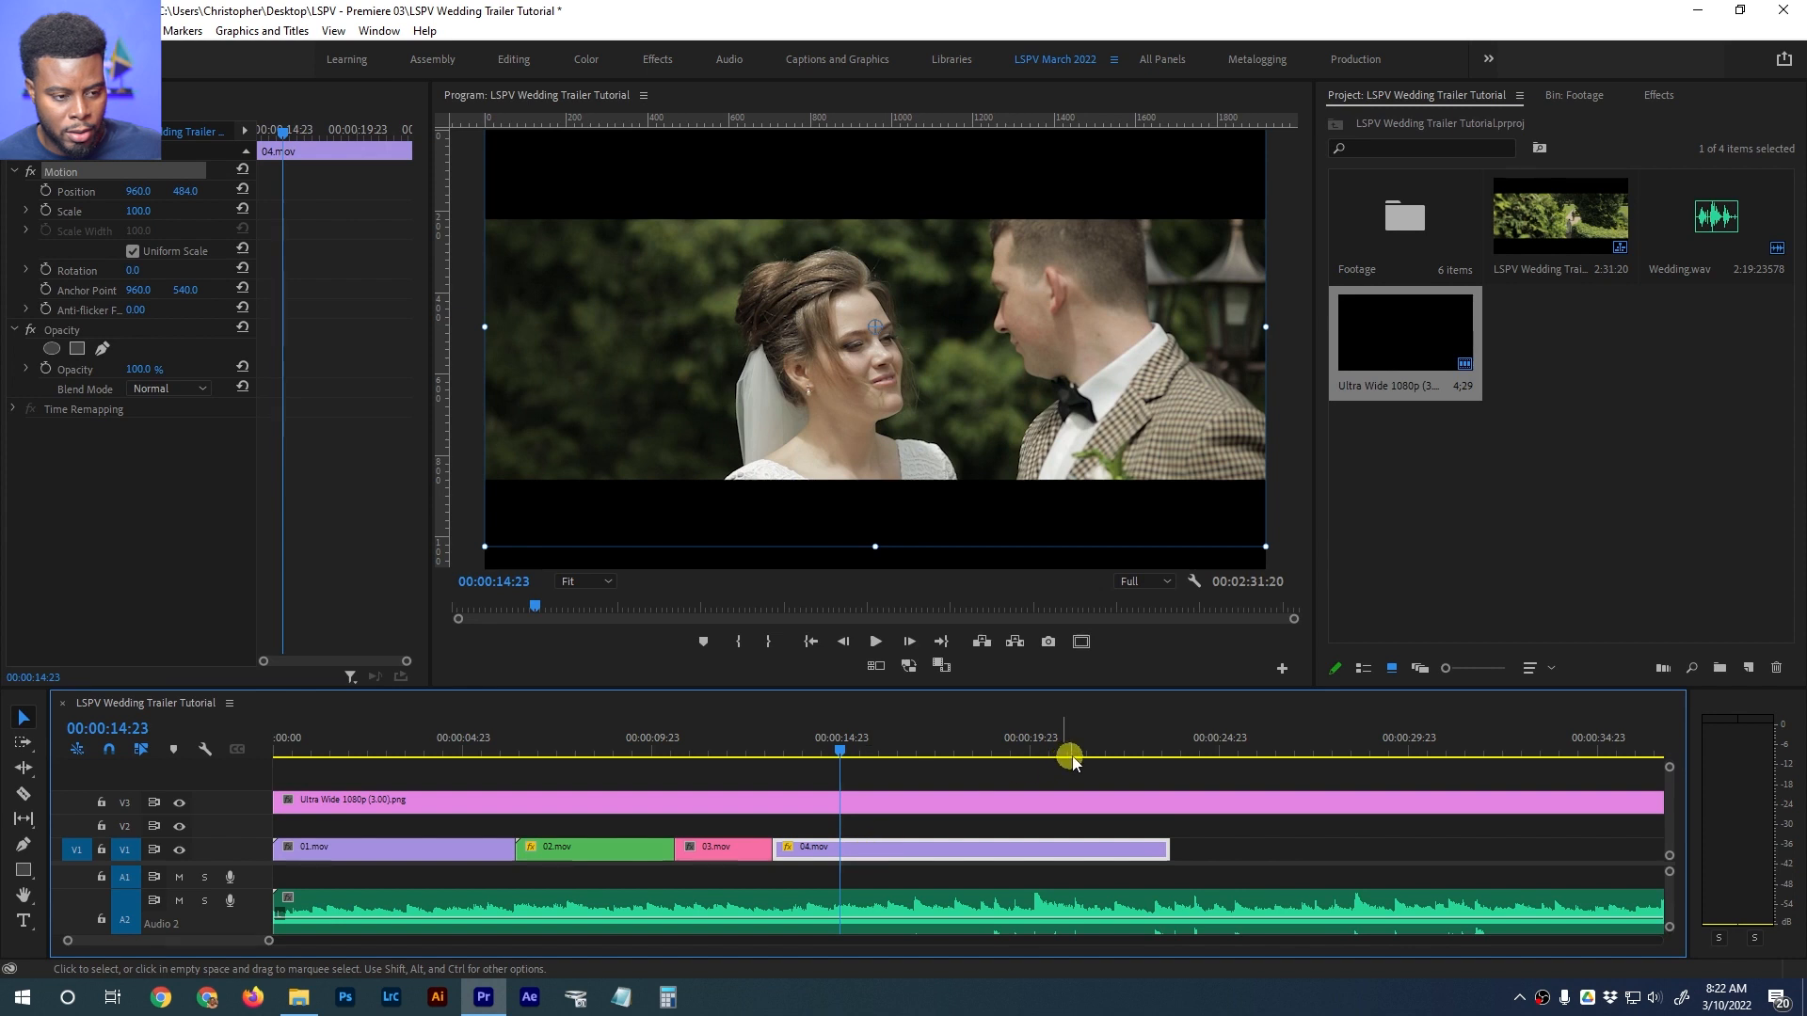
# Scrub 04.mov to 00:00:21:09, and examine frames of 05.mov and the leftover 03.mov part further along V1
pyautogui.press('space')
pyautogui.moveTo(894, 760); pyautogui.dragTo(1084, 787)
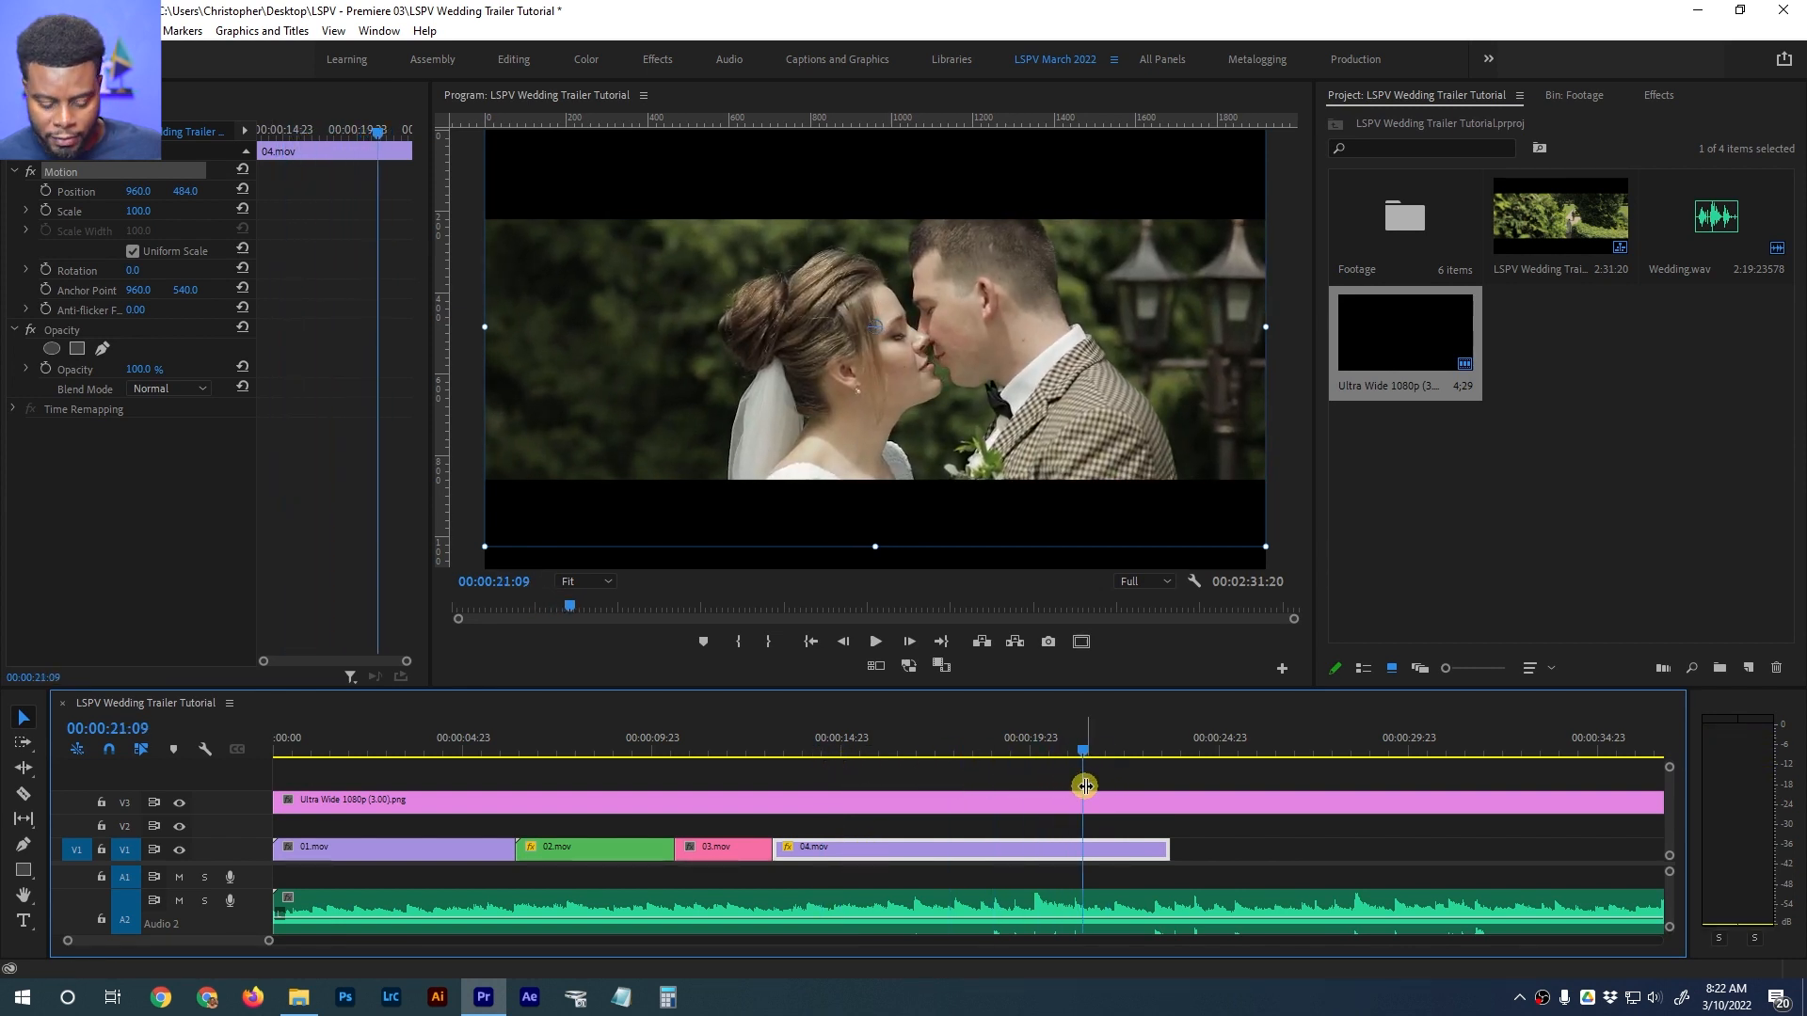
pyautogui.press('-')
pyautogui.press('-')
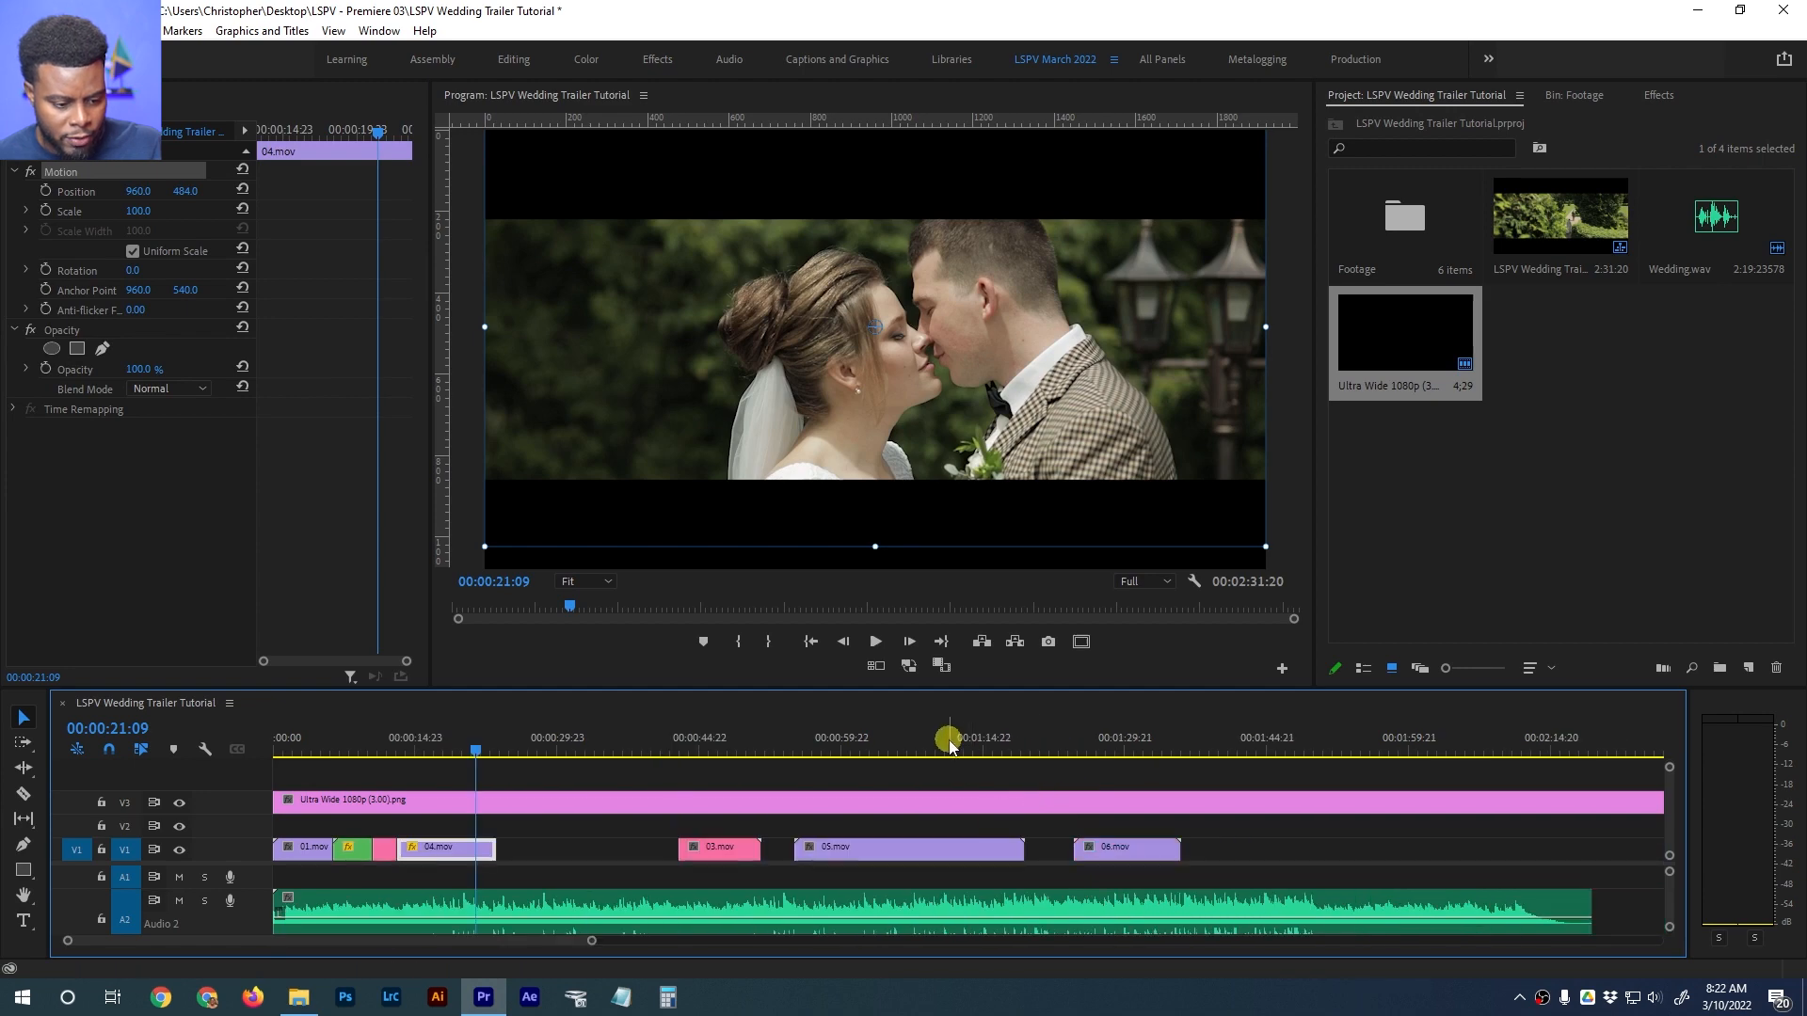
pyautogui.click(1137, 746)
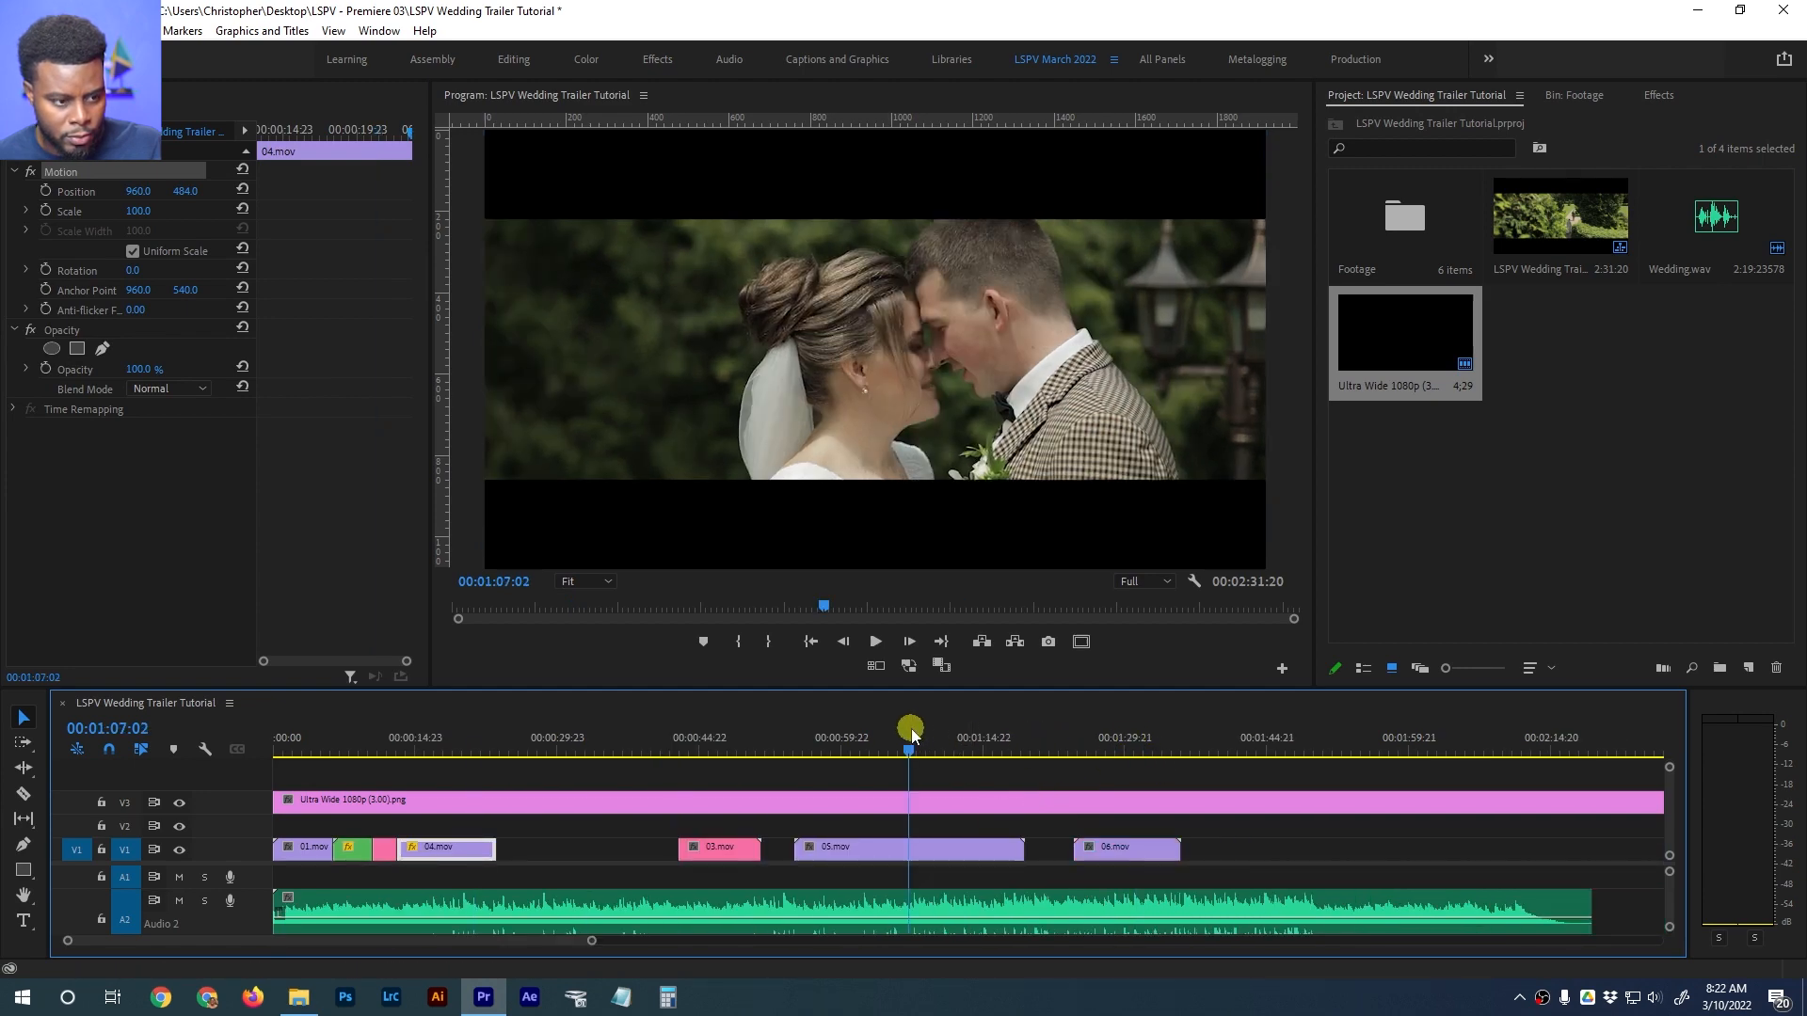
pyautogui.click(859, 740)
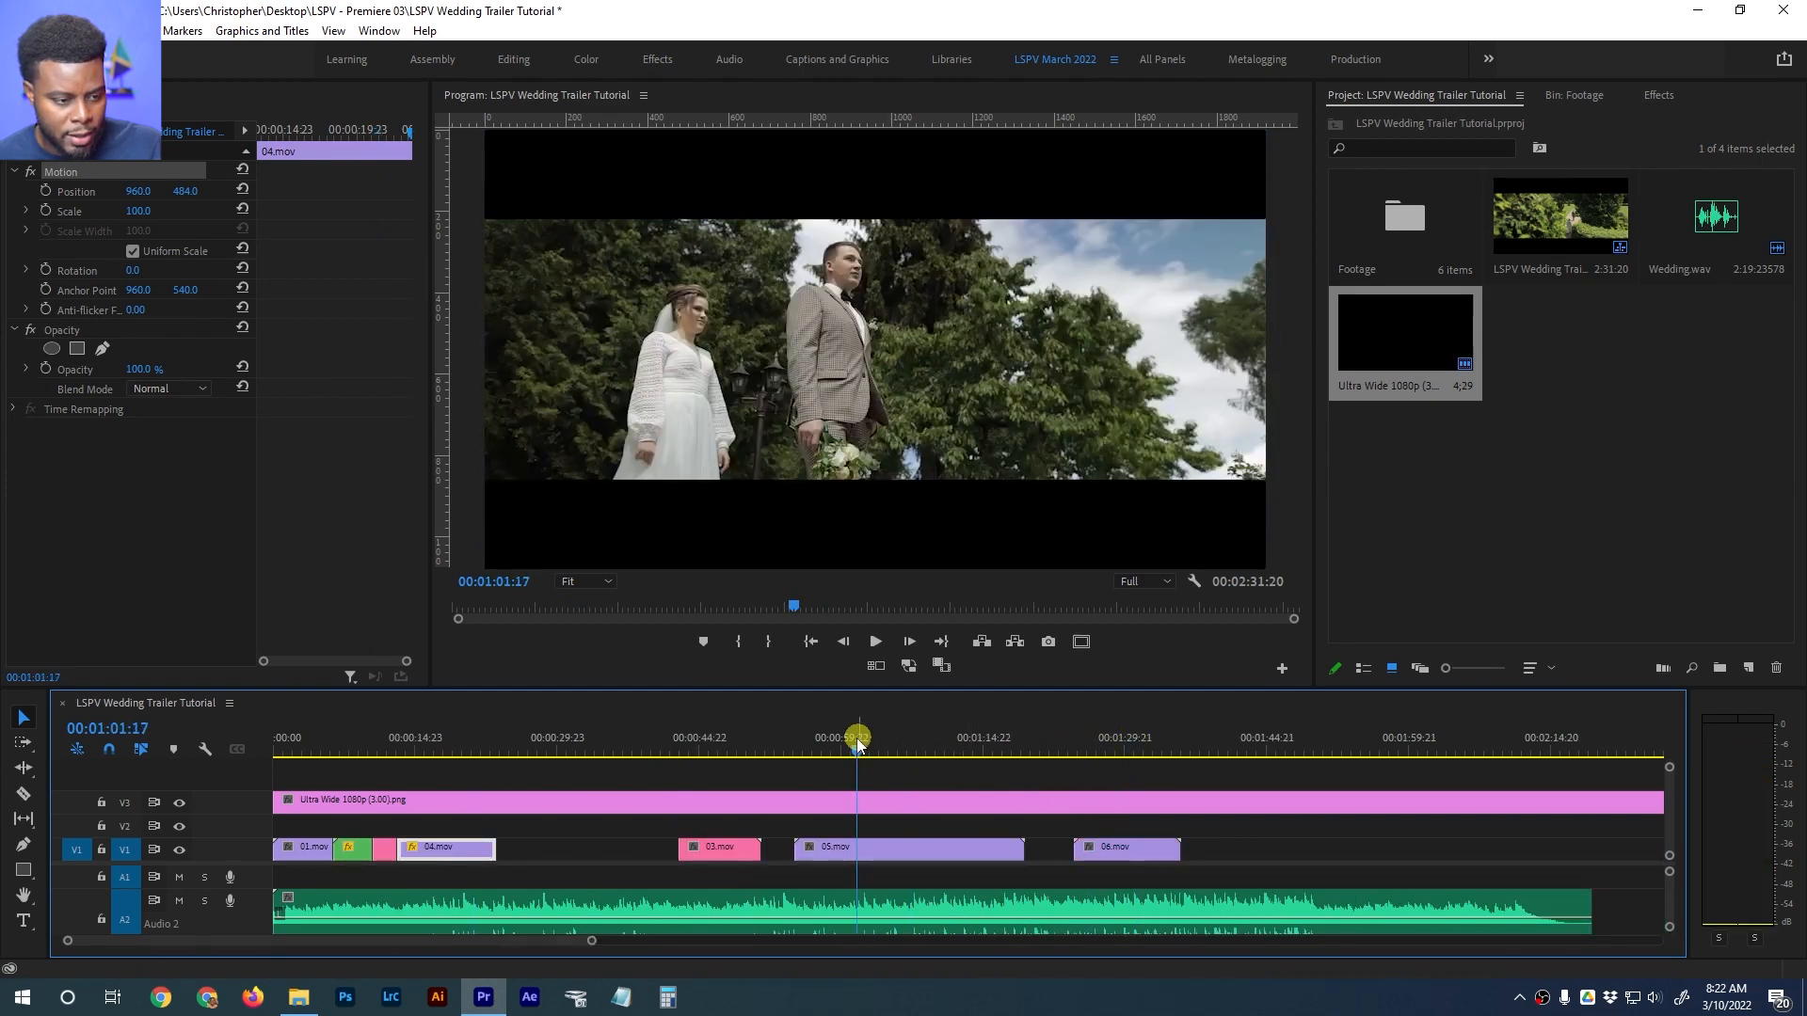
pyautogui.click(724, 748)
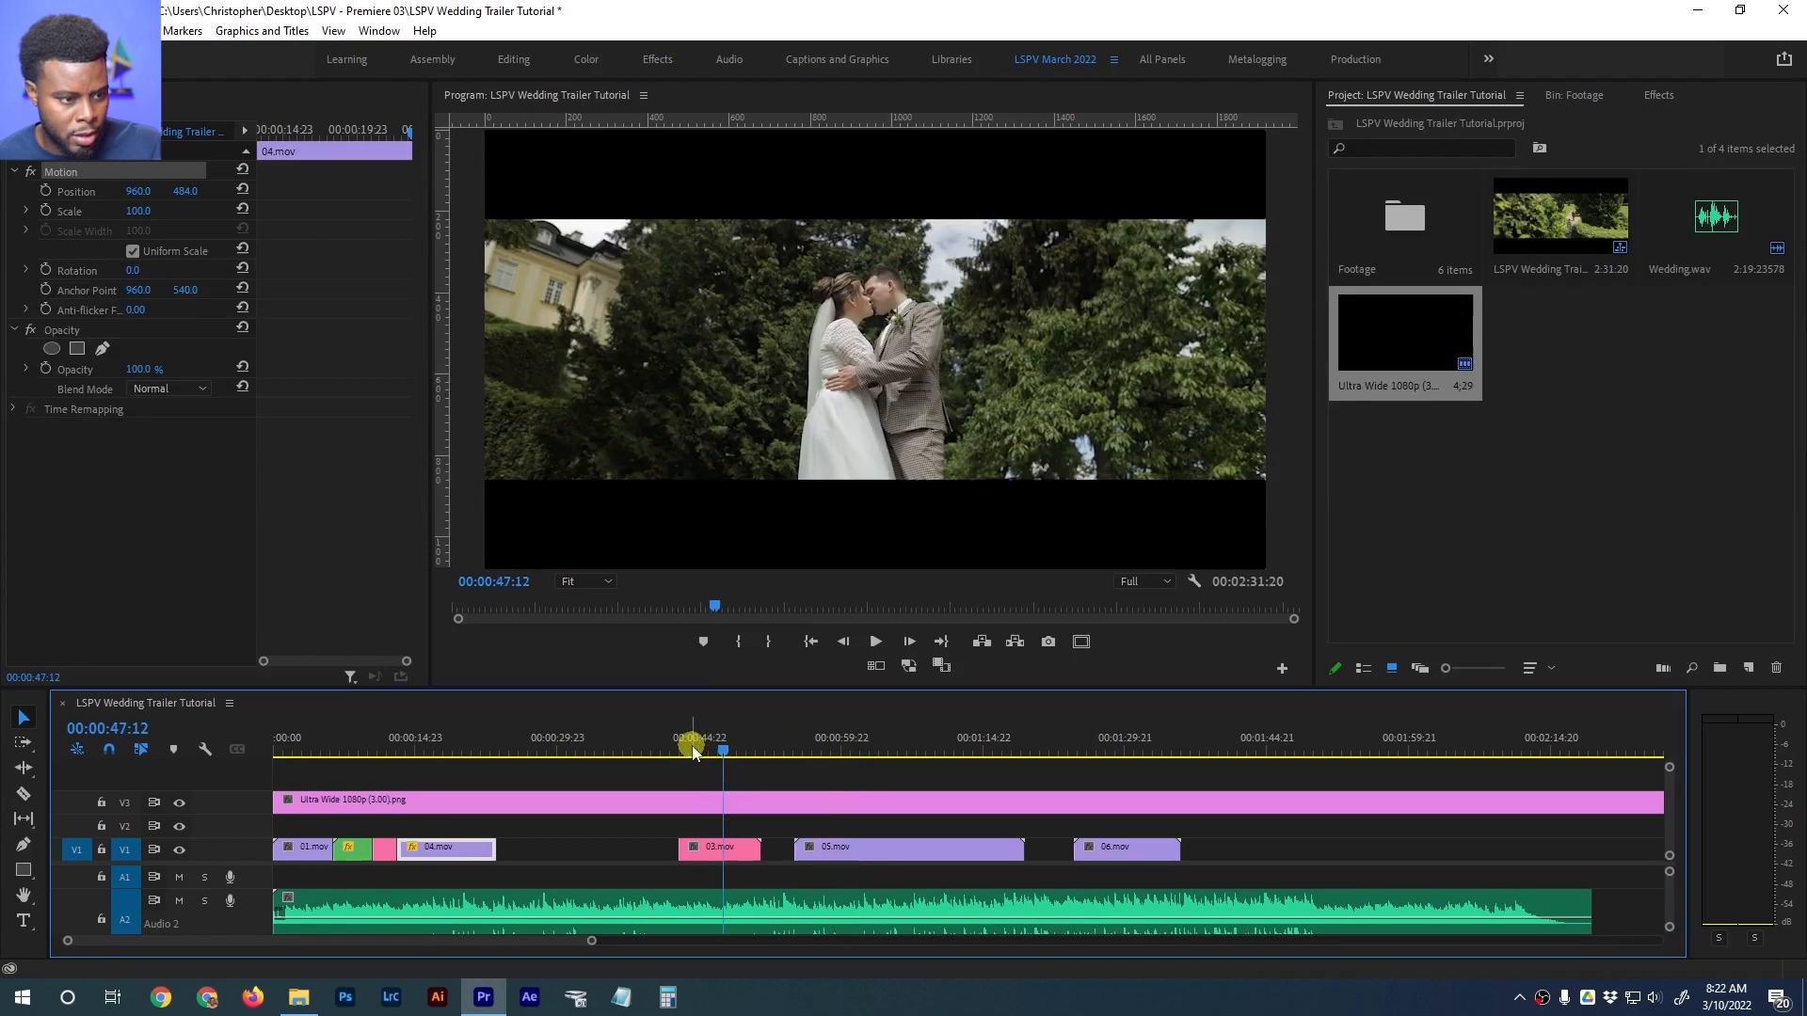
pyautogui.click(713, 746)
# Scrub 04.mov to 00:00:16:17, trim its end to about 00:00:17:00 with snapping off, and save the project
pyautogui.click(448, 746)
pyautogui.moveTo(448, 747); pyautogui.dragTo(410, 746)
pyautogui.press('=')
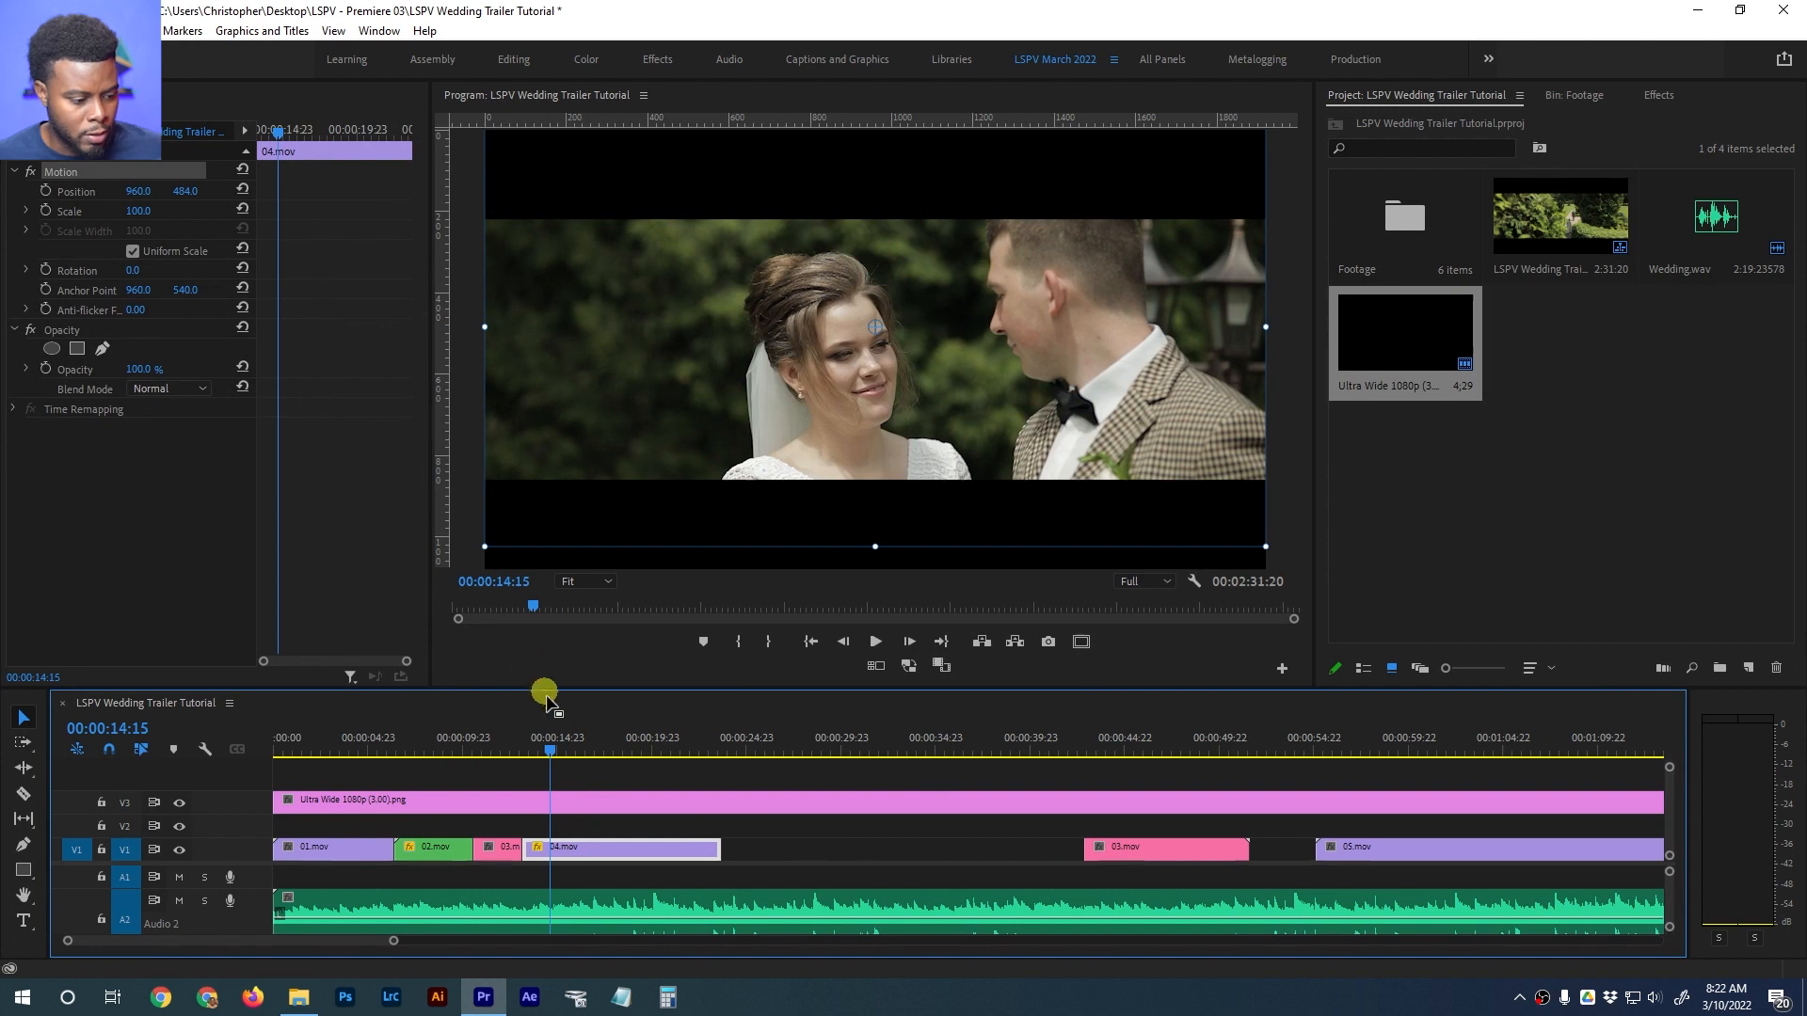
pyautogui.moveTo(562, 746); pyautogui.dragTo(593, 753)
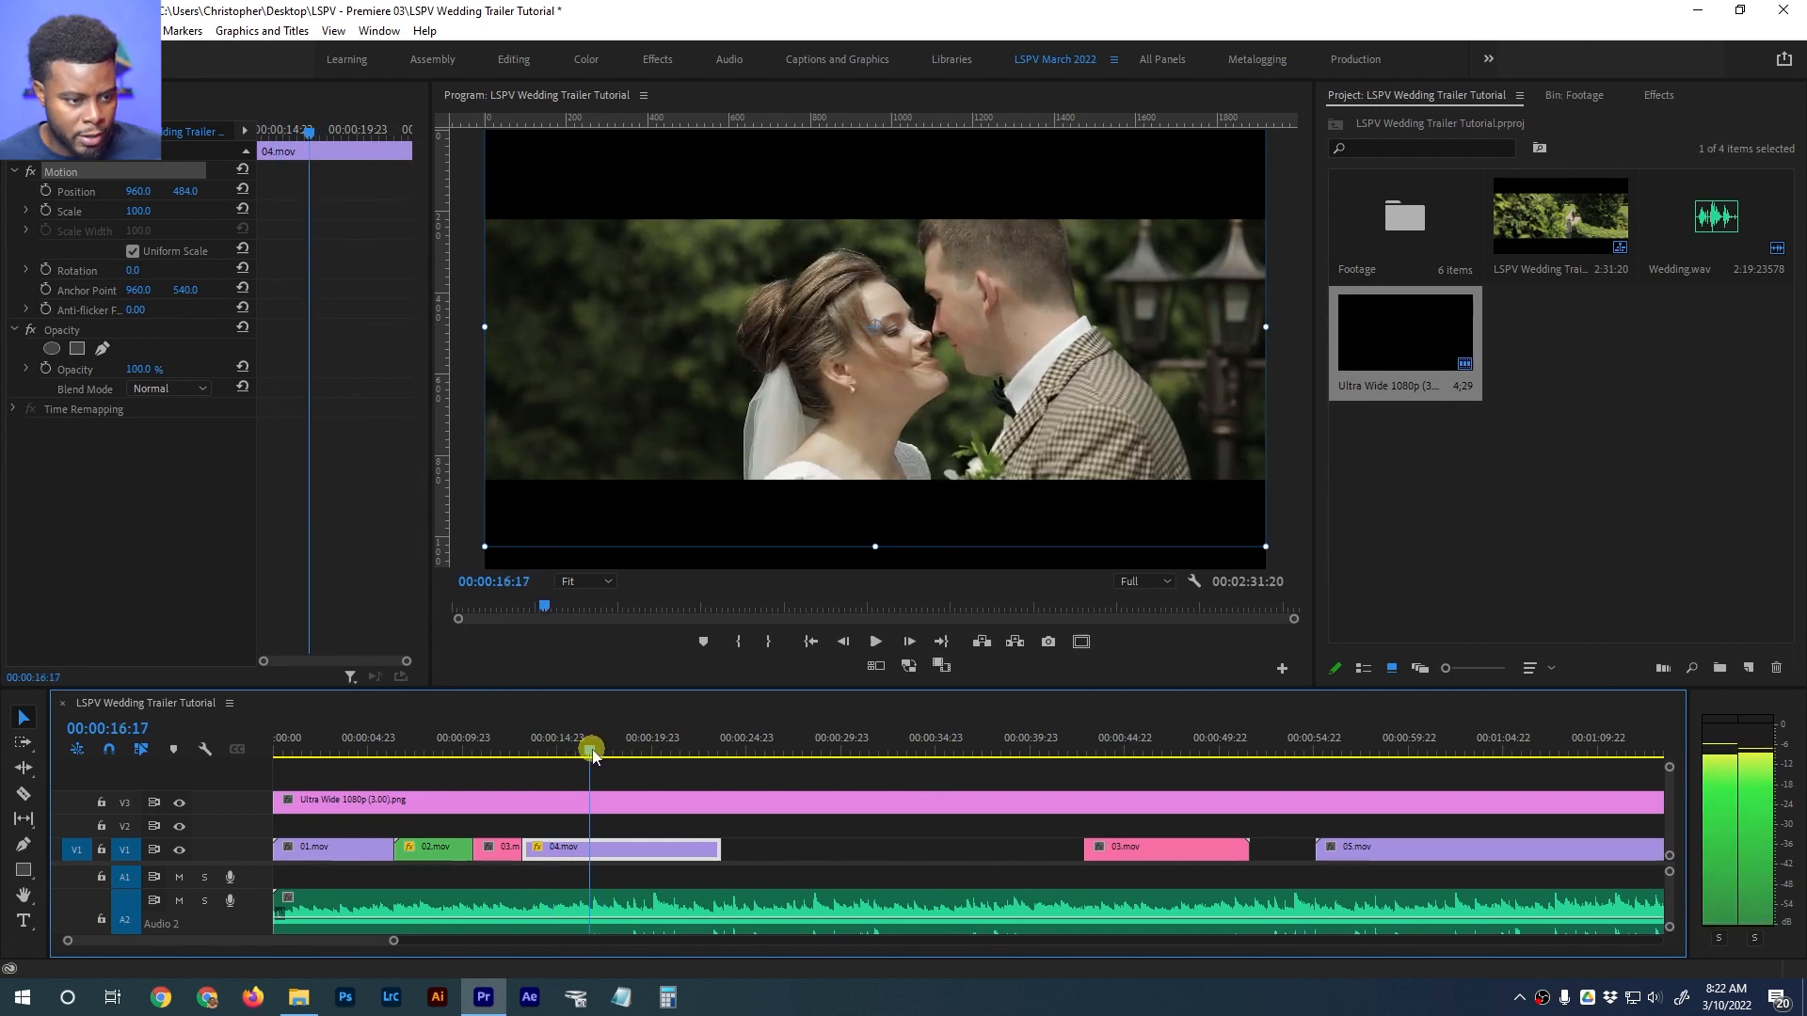
pyautogui.moveTo(719, 850); pyautogui.dragTo(592, 858)
pyautogui.press('=')
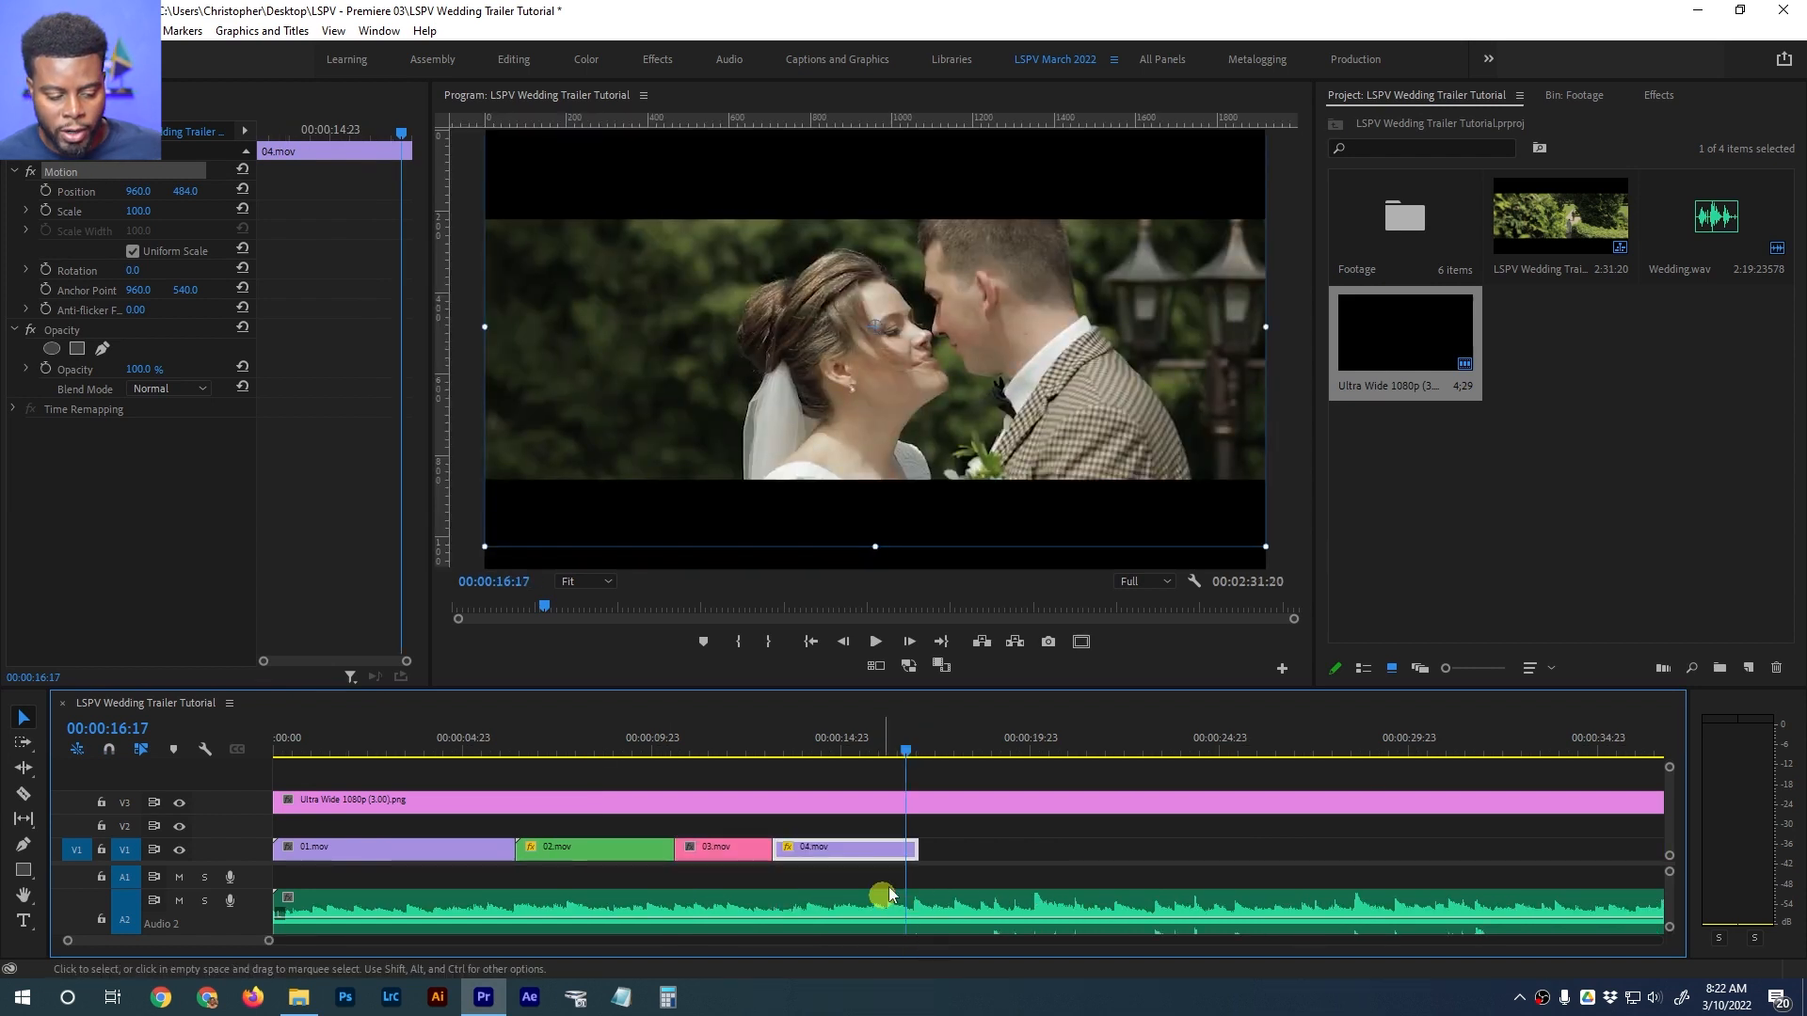
pyautogui.hotkey('ctrl', 's')
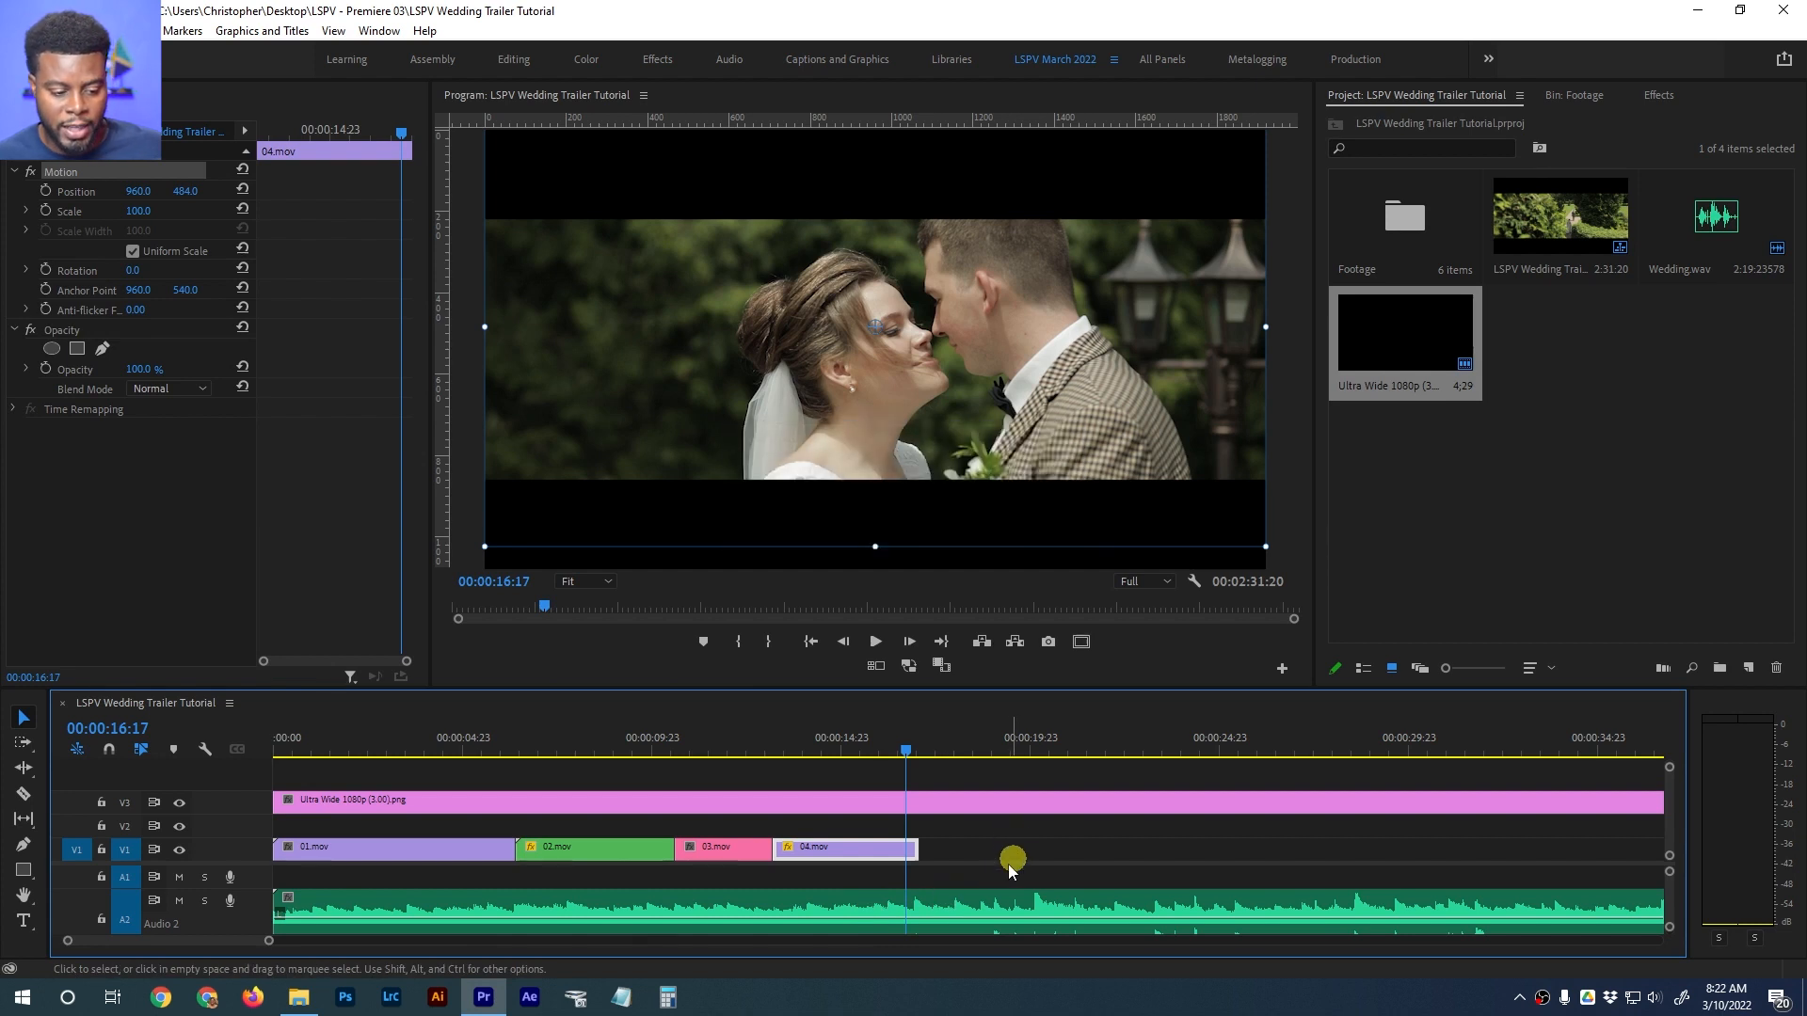
pyautogui.moveTo(920, 853); pyautogui.dragTo(919, 854)
# Play from the last part of 03.mov through the shortened 04.mov to check its end against the music
pyautogui.click(983, 849)
pyautogui.press('space')
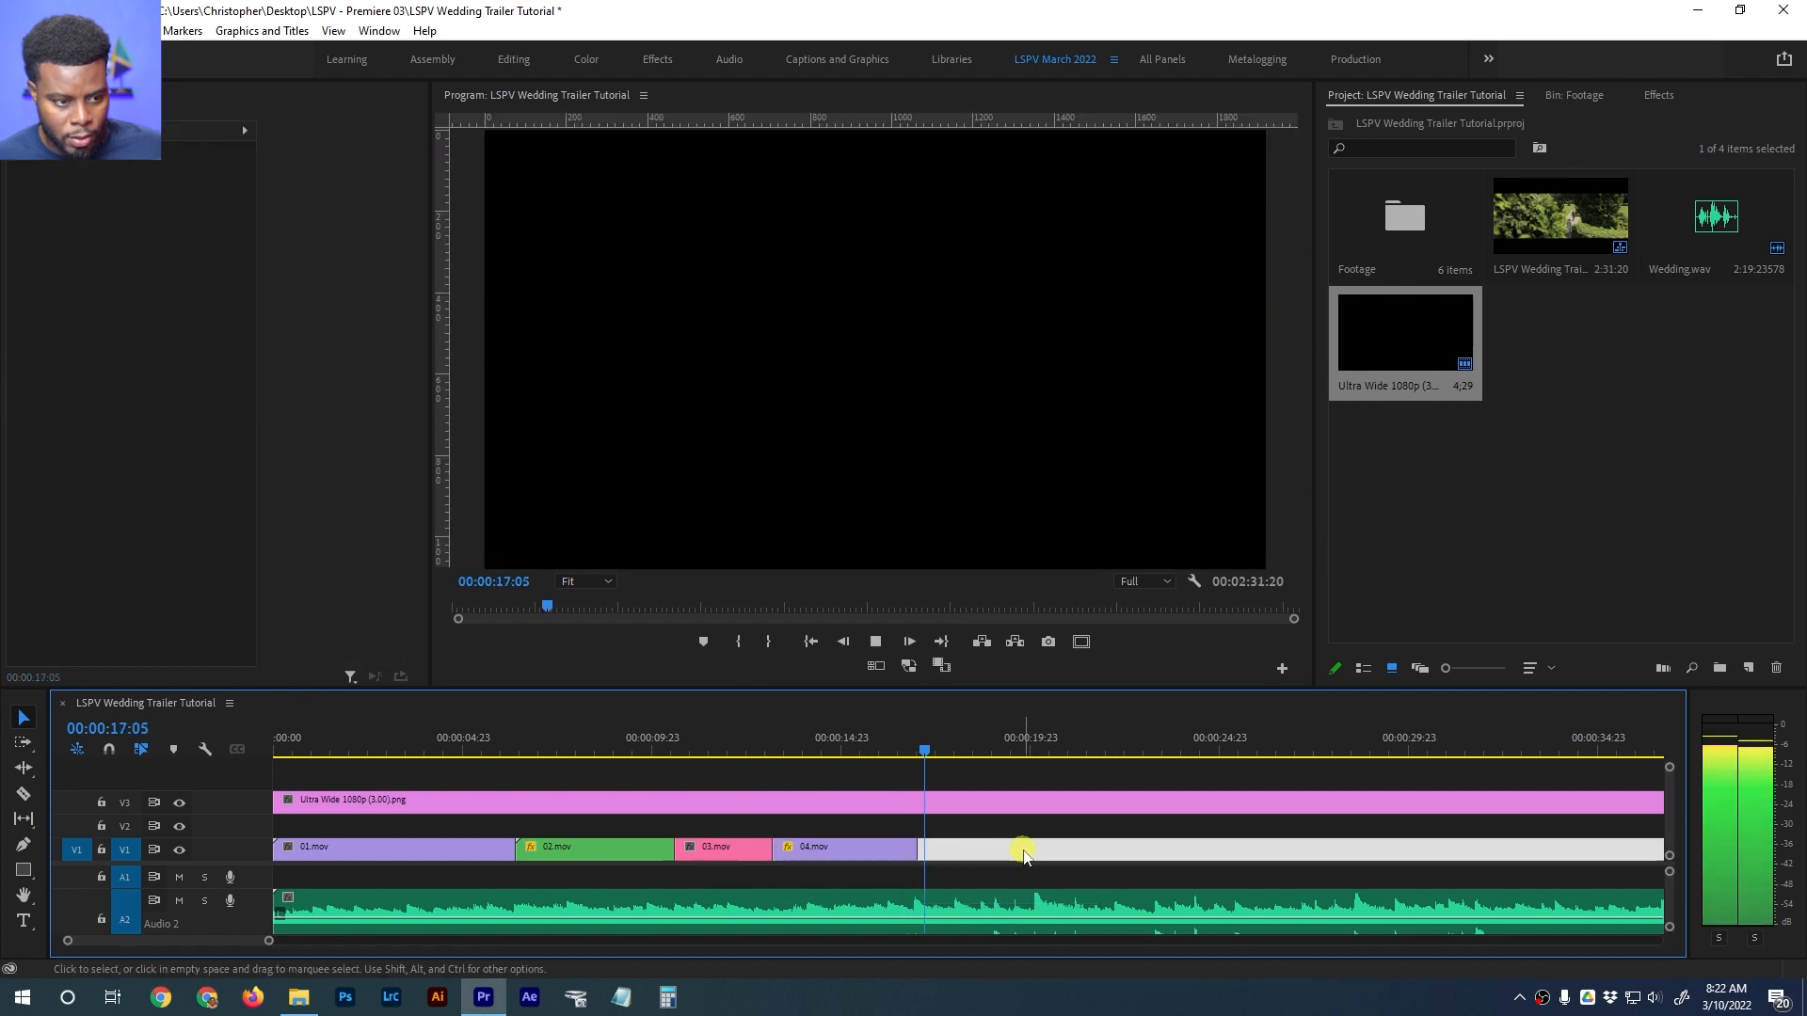
pyautogui.click(754, 746)
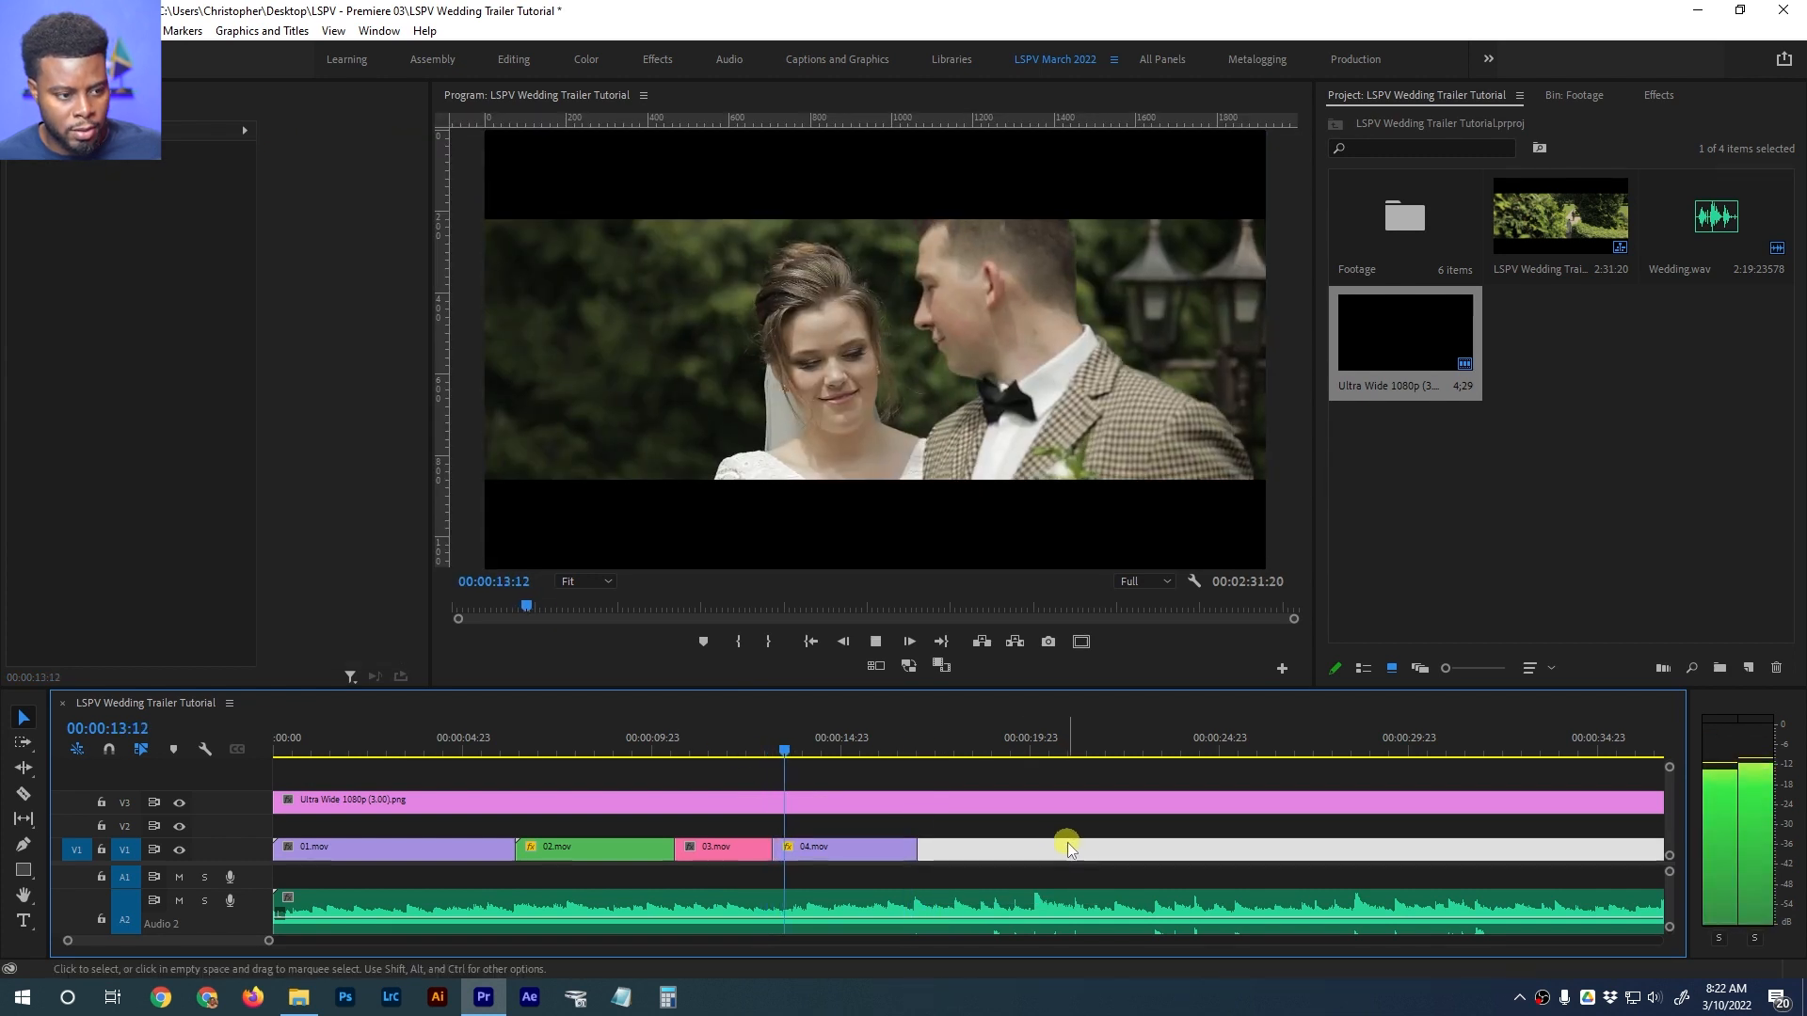
pyautogui.click(1078, 841)
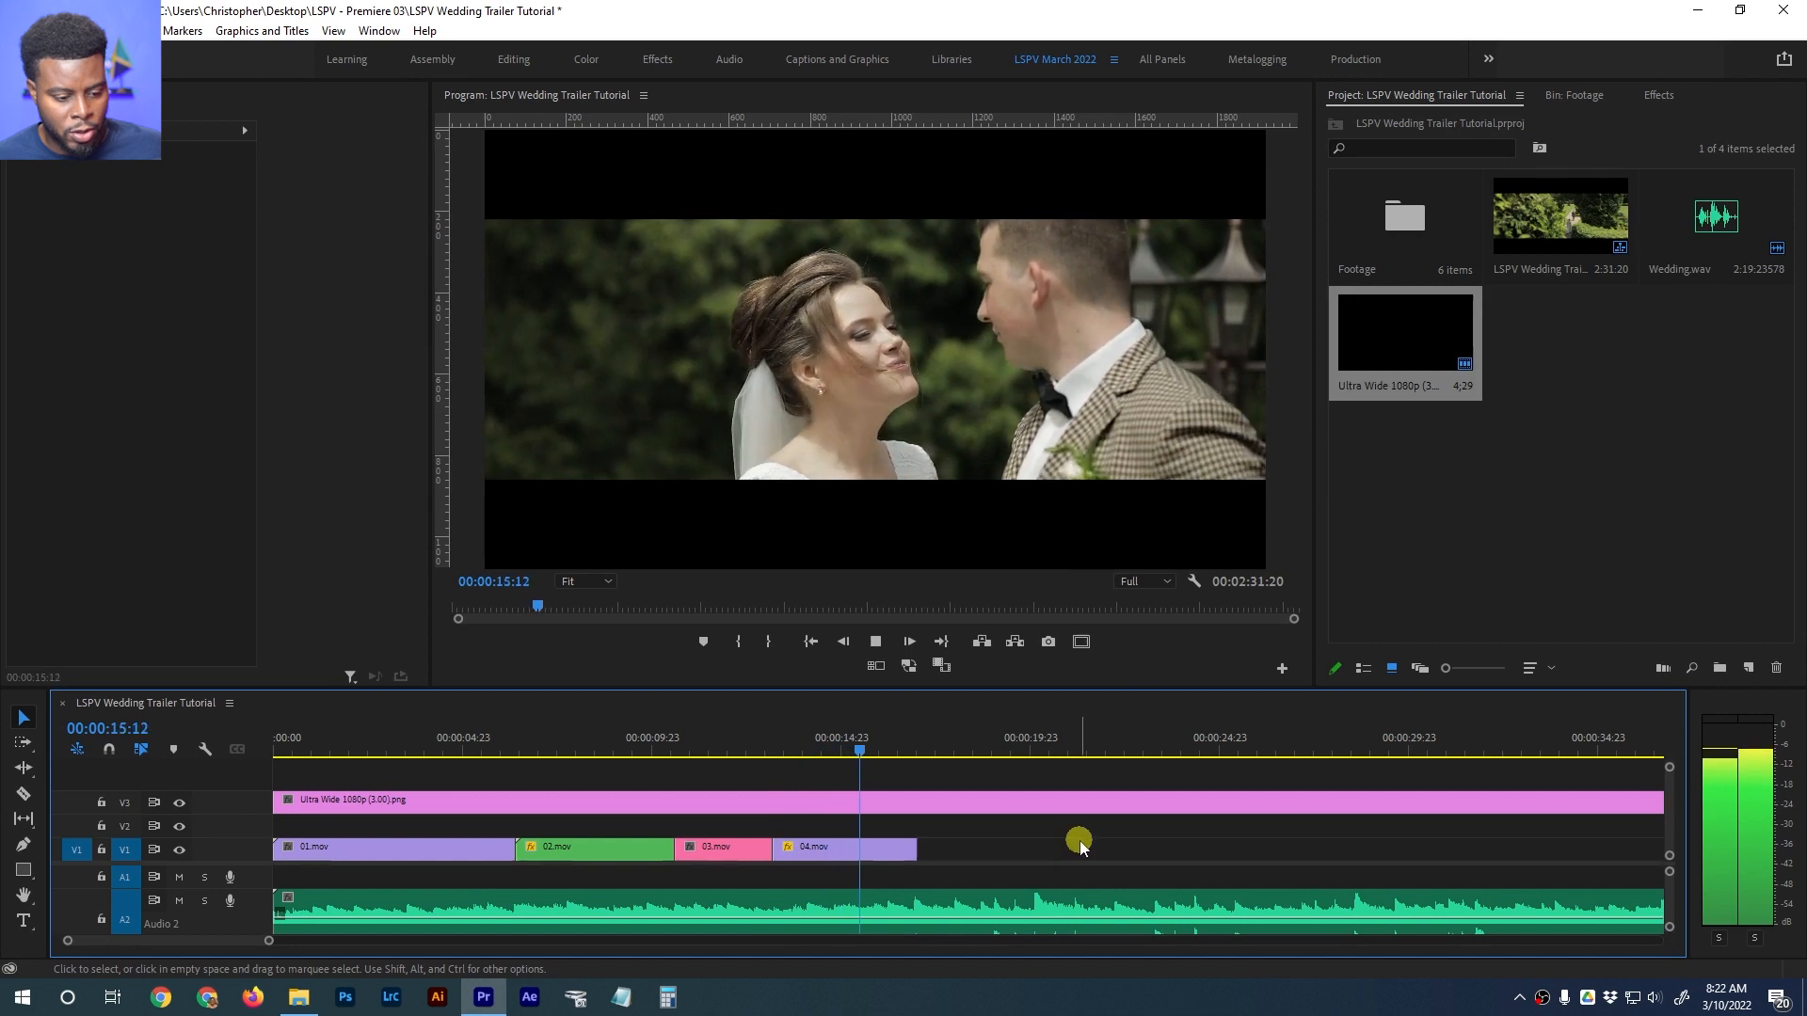
pyautogui.press('space')
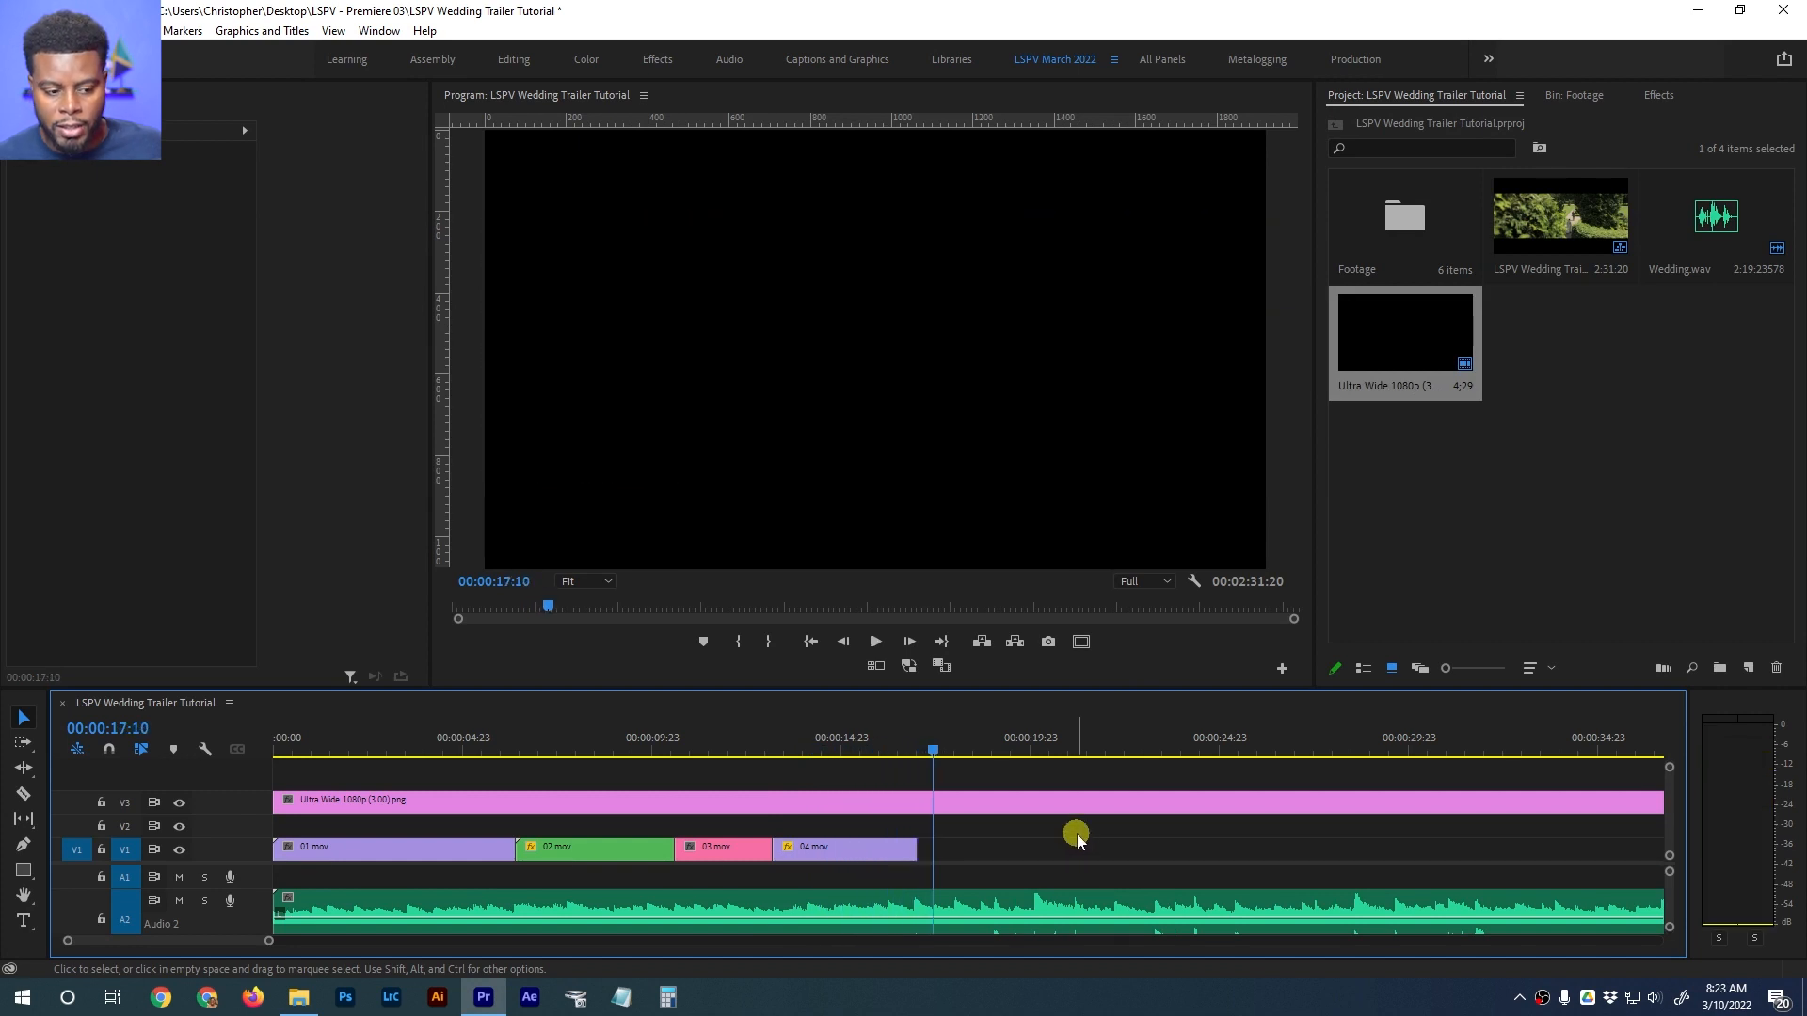
# Move the leftover 03.mov part back along V1 to just behind 04.mov, and scrub its opening to 00:00:18:09
pyautogui.press('-')
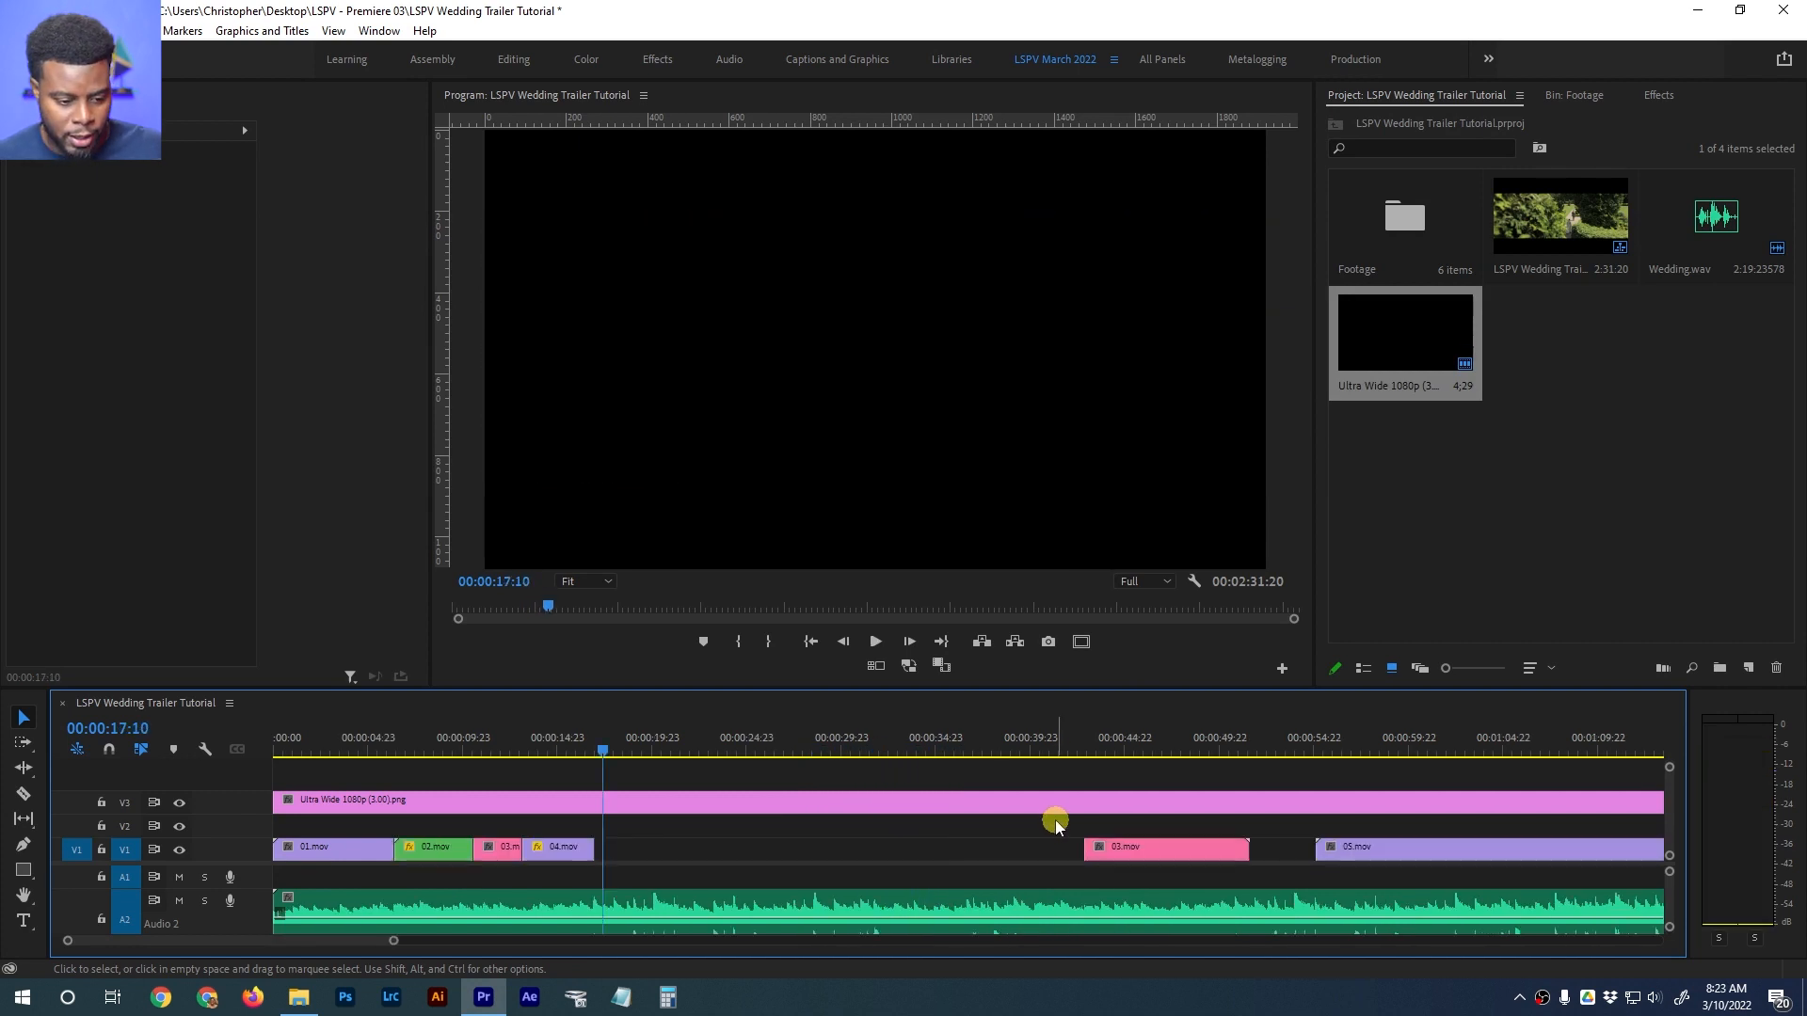
pyautogui.moveTo(1121, 855); pyautogui.dragTo(621, 753)
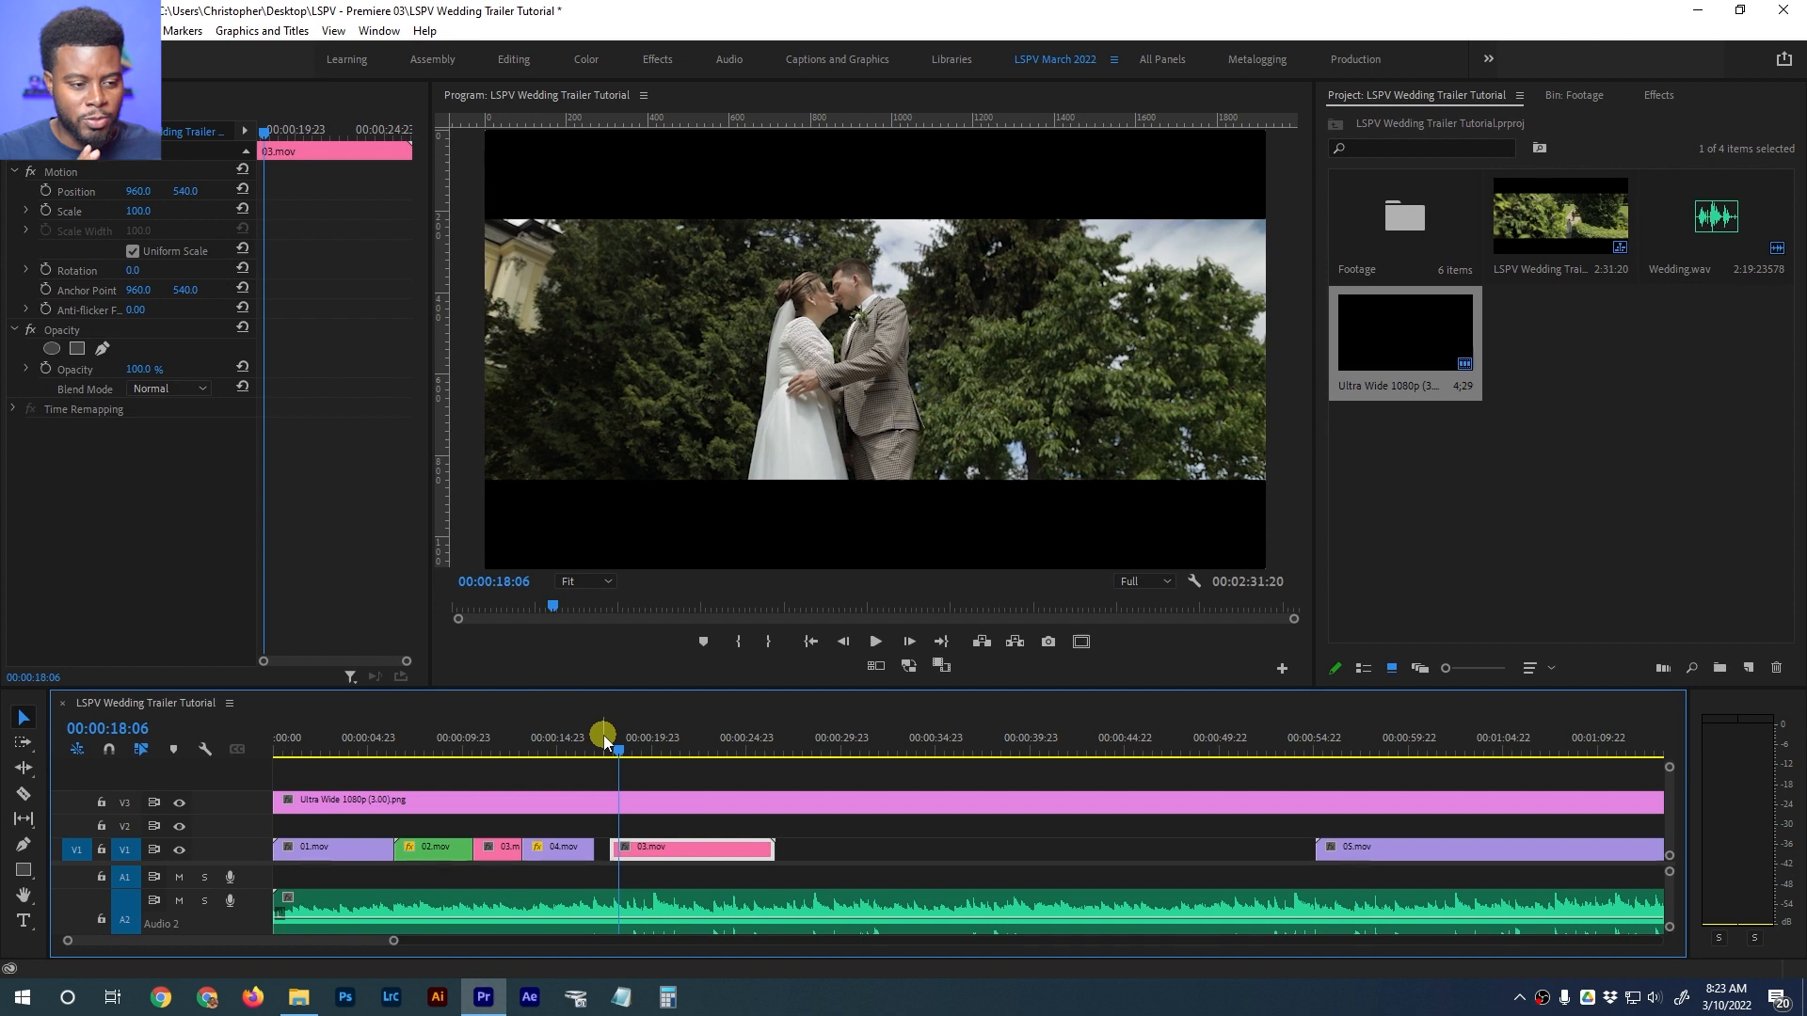
pyautogui.moveTo(622, 748)
pyautogui.mouseDown()
pyautogui.moveTo(640, 745)
pyautogui.moveTo(626, 756)
pyautogui.mouseUp()
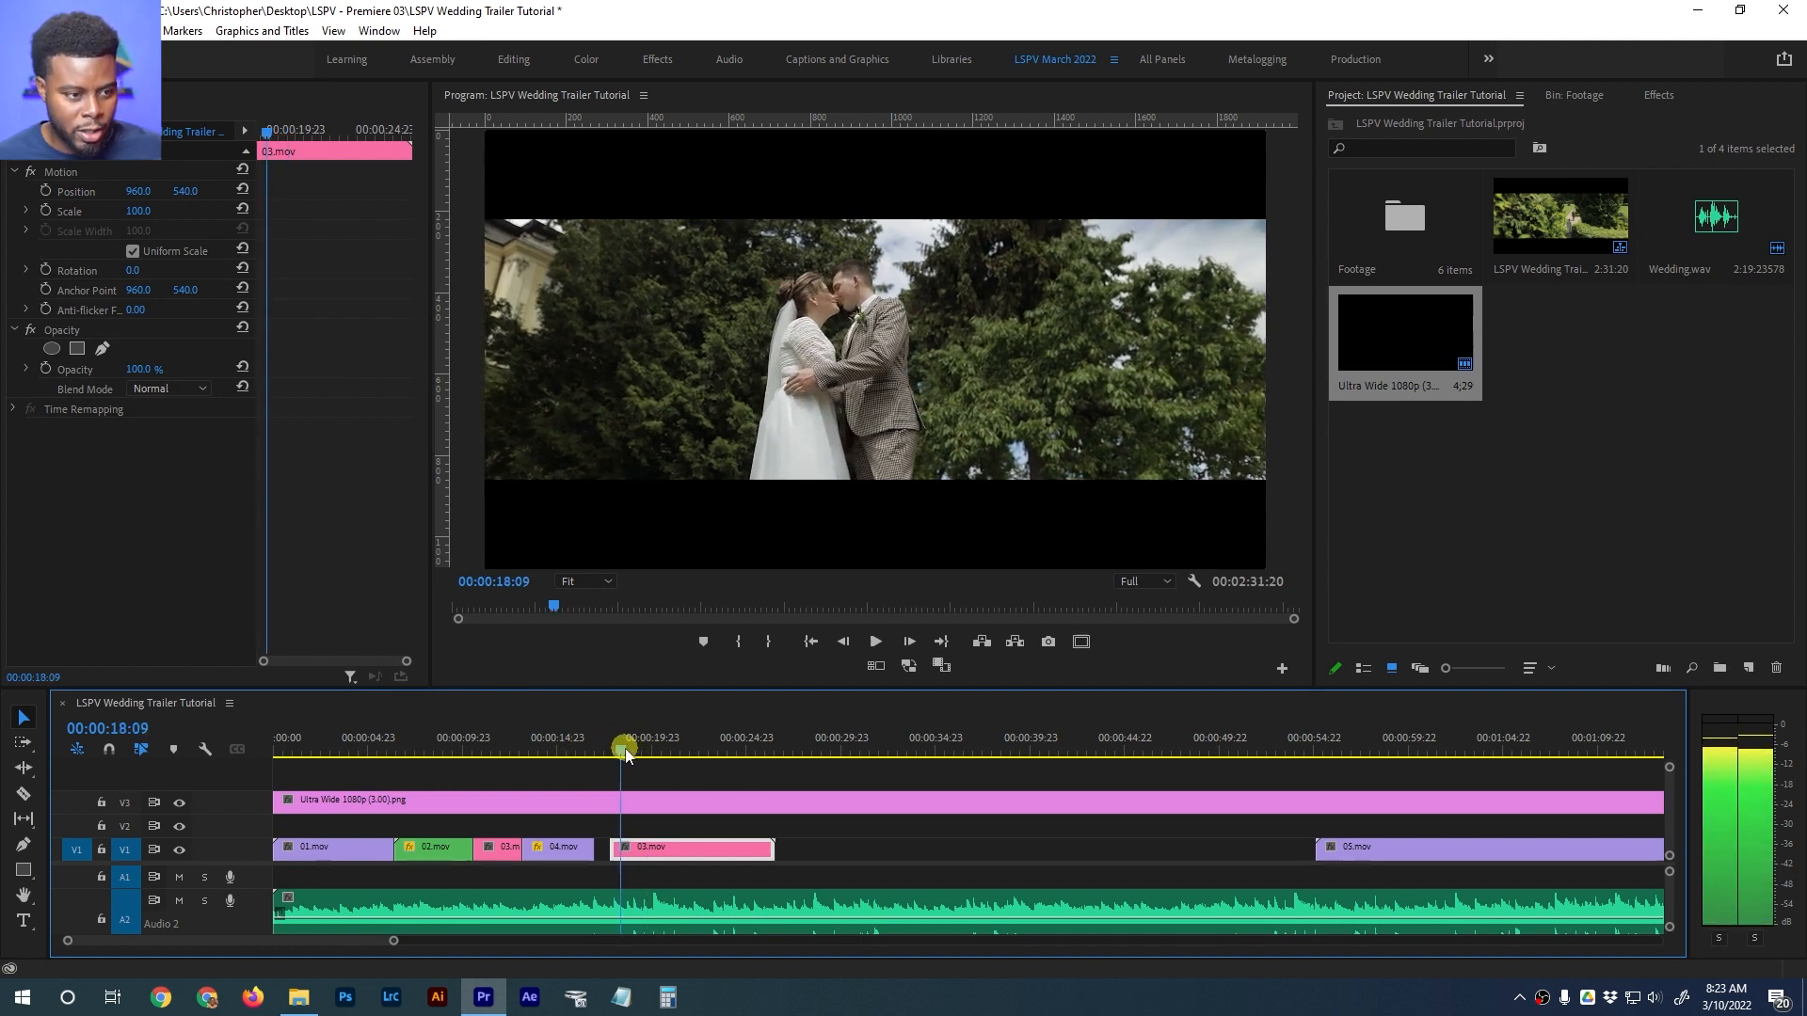
# Trim the start of the leftover 03.mov part to 00:00:18:09, and place it directly against 04.mov, checking the cut in playback
pyautogui.moveTo(619, 852); pyautogui.dragTo(623, 850)
pyautogui.press('=')
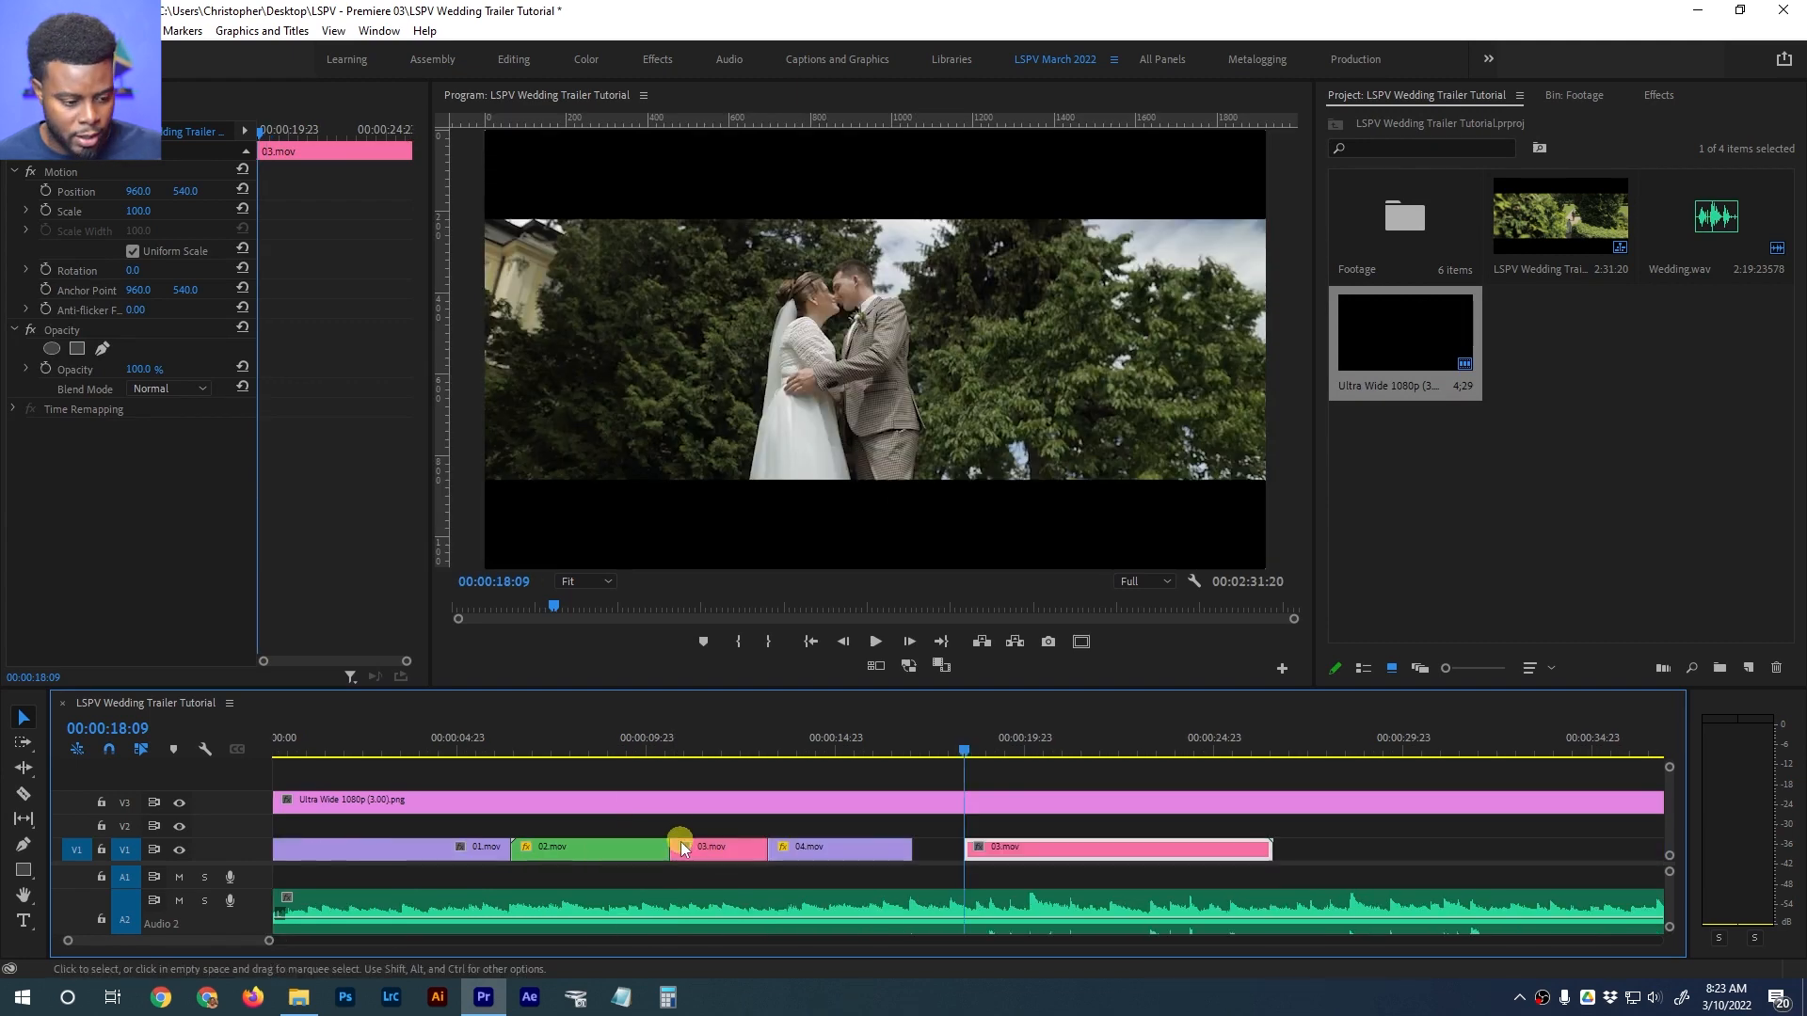
pyautogui.moveTo(1069, 856); pyautogui.dragTo(1015, 851)
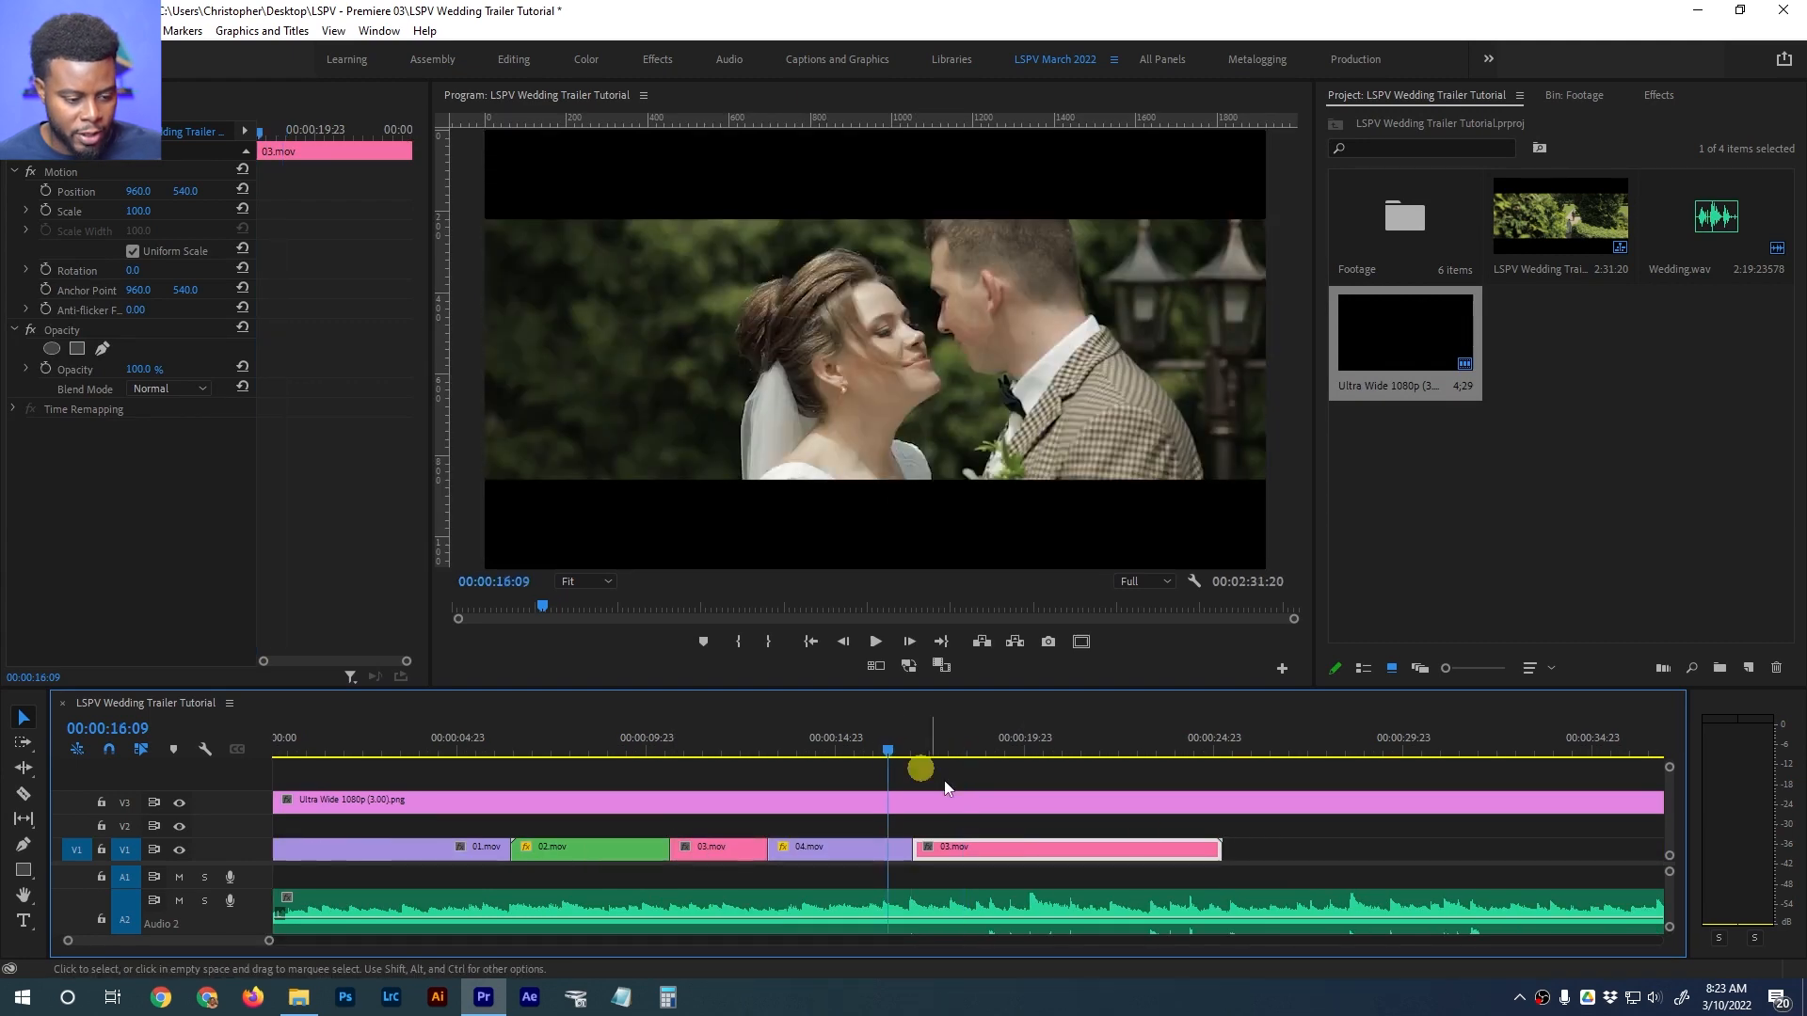
pyautogui.press('space')
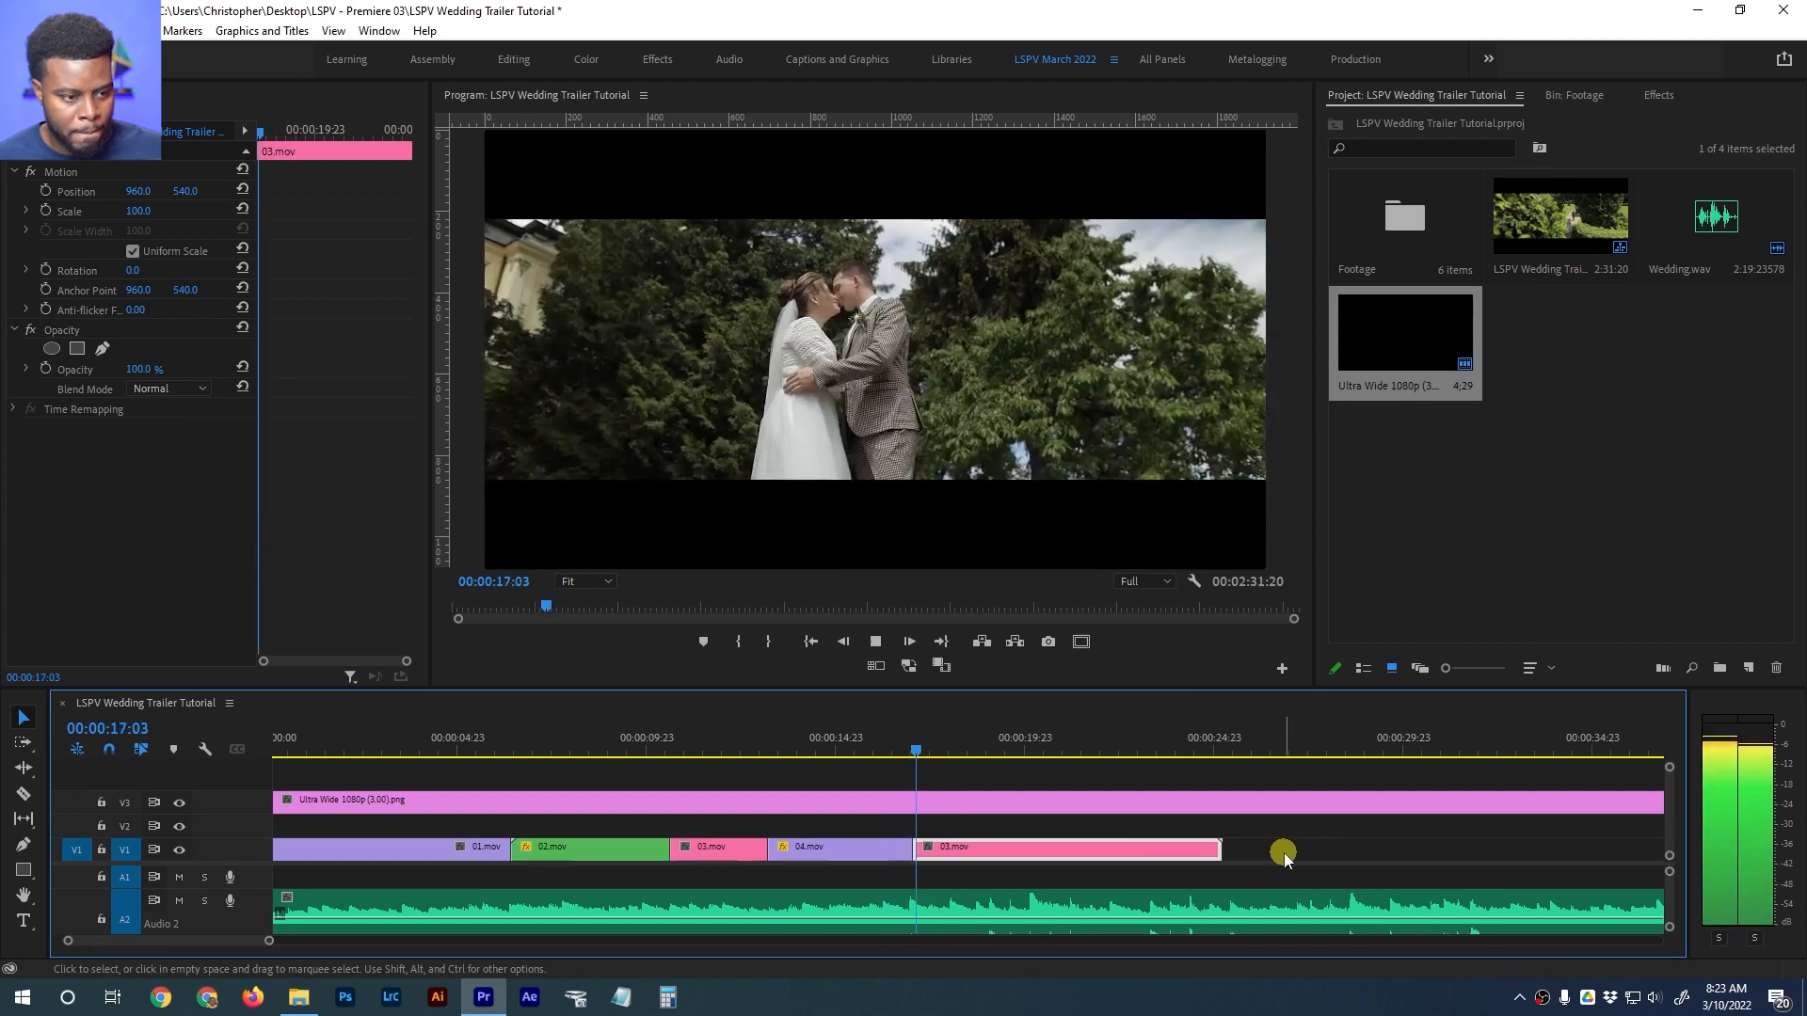
# Play the second 03.mov part to the music beat near 00:00:20:04, and trim its end to about 00:00:20:03
pyautogui.click(880, 742)
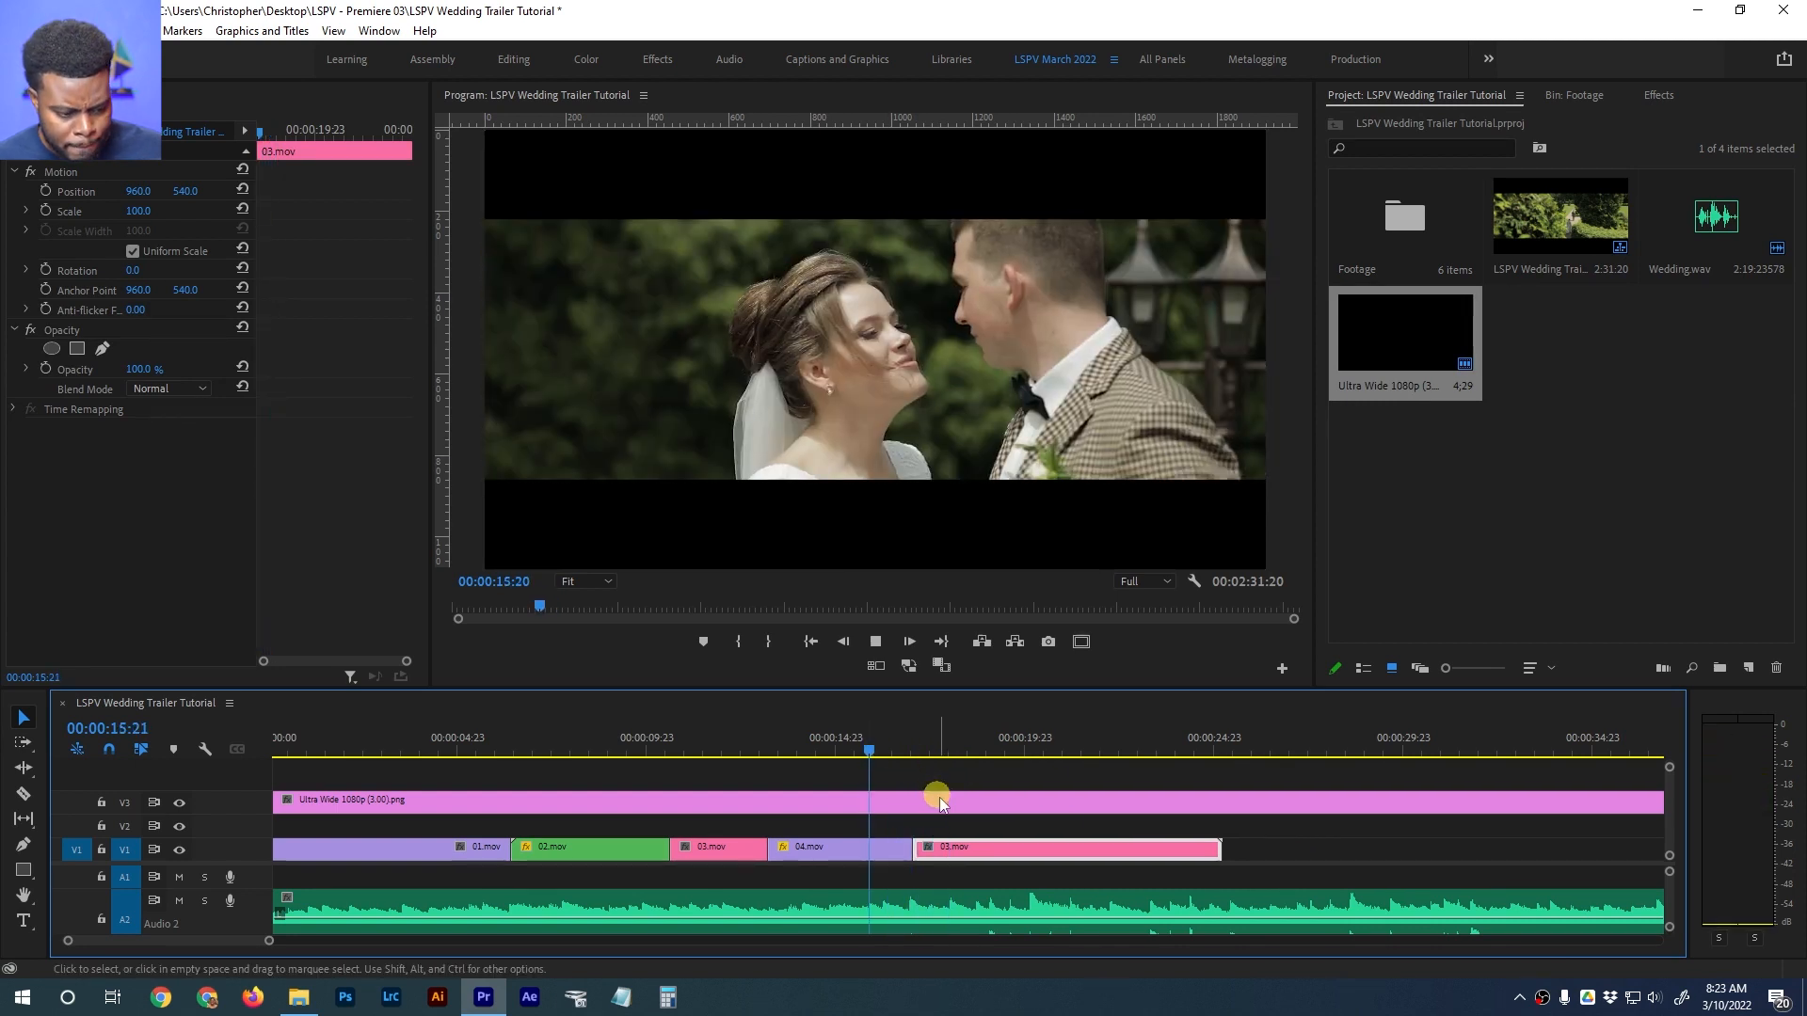
pyautogui.press('space')
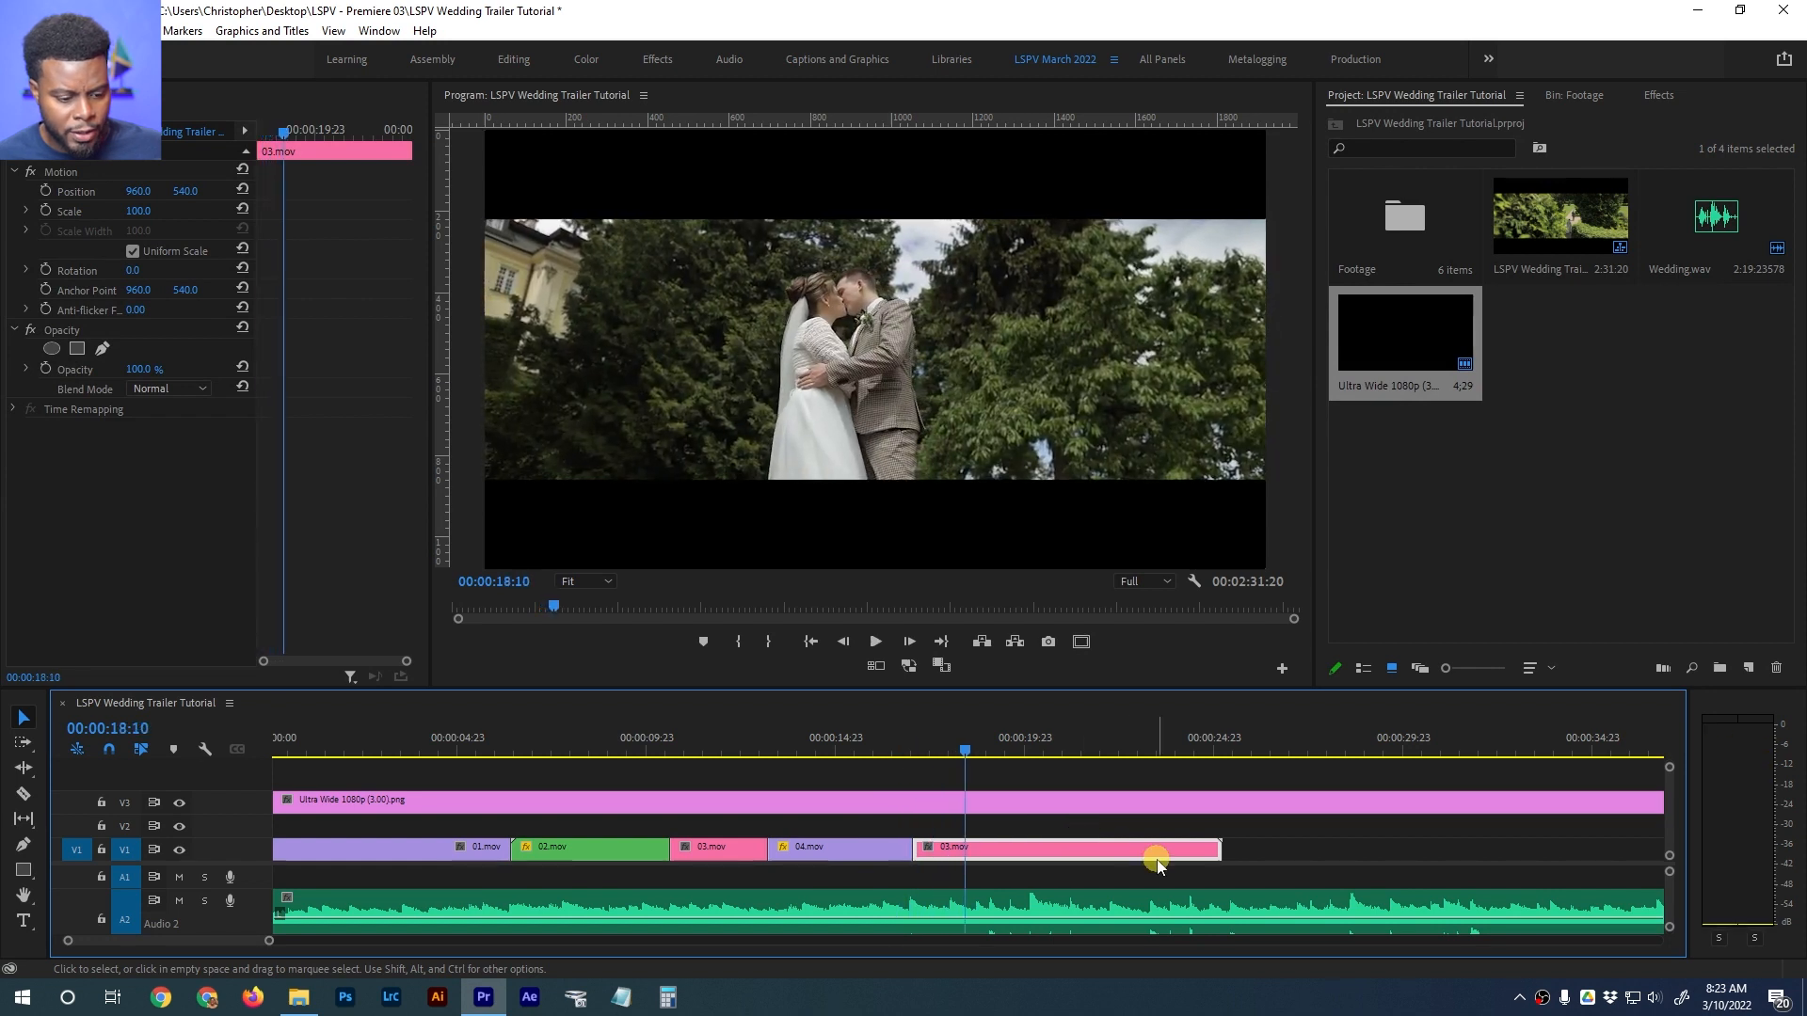
pyautogui.press('space')
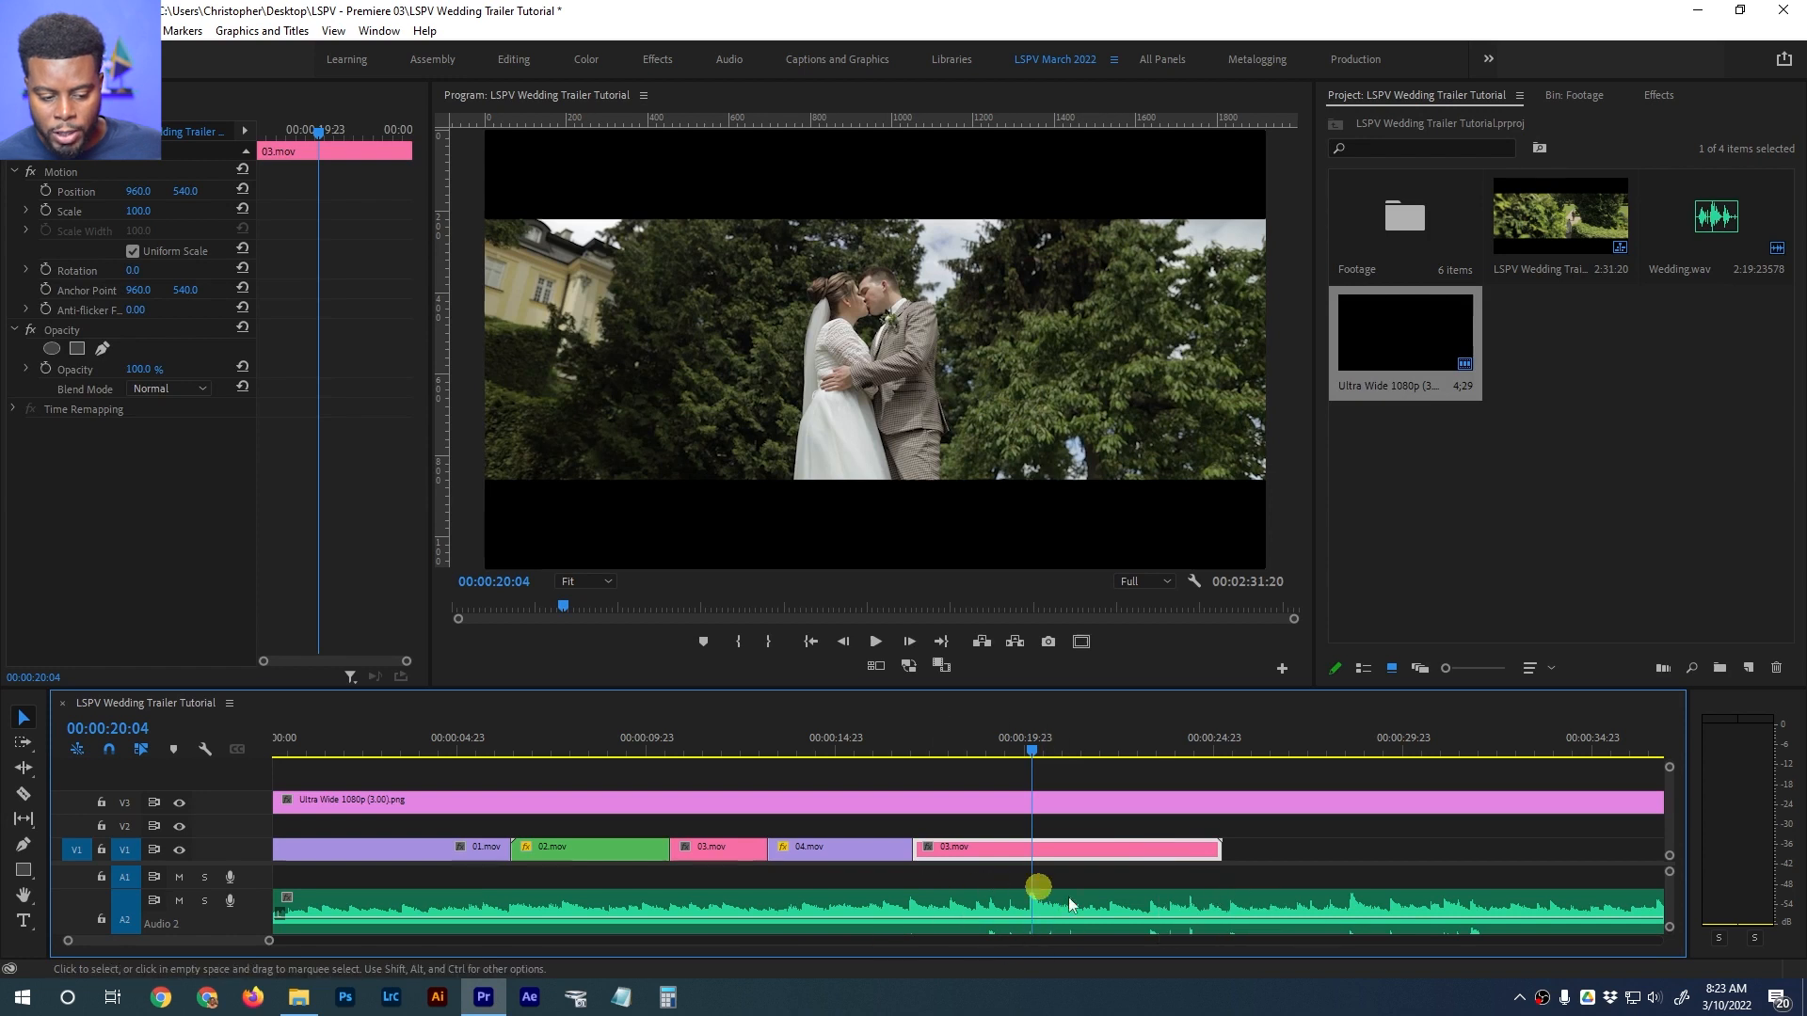
pyautogui.moveTo(1218, 850); pyautogui.dragTo(1026, 903)
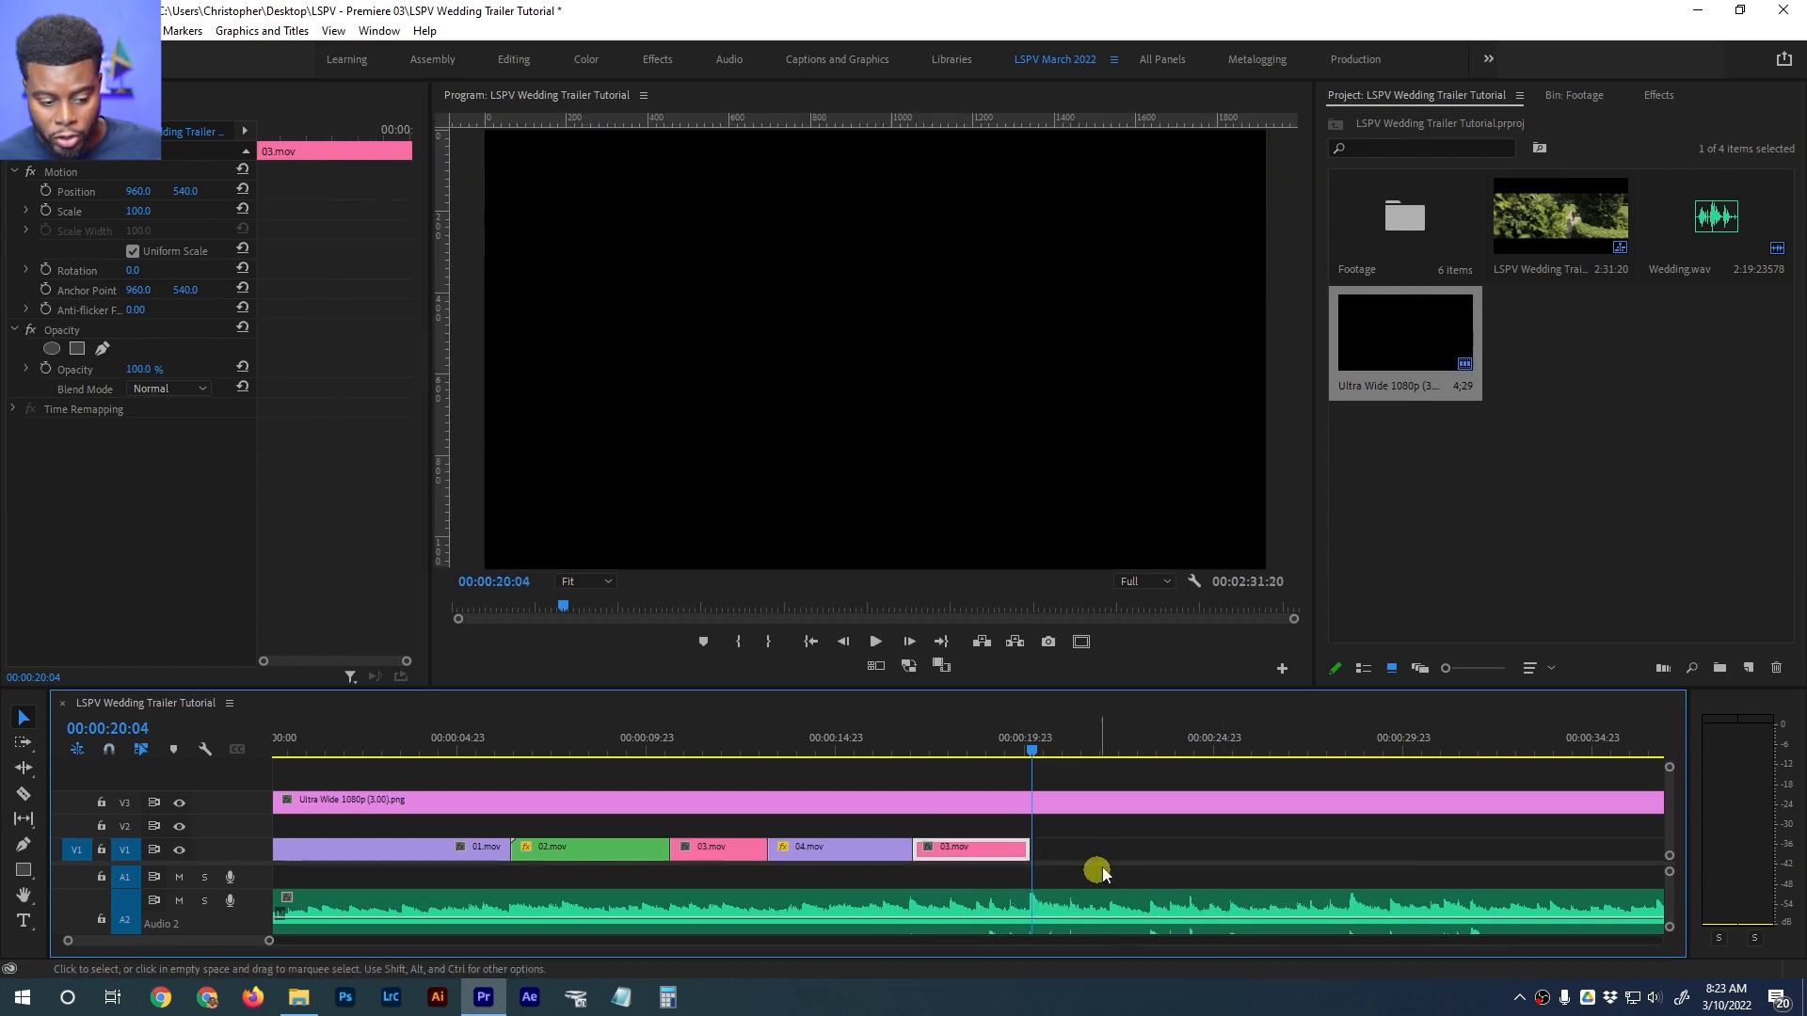
pyautogui.click(1093, 852)
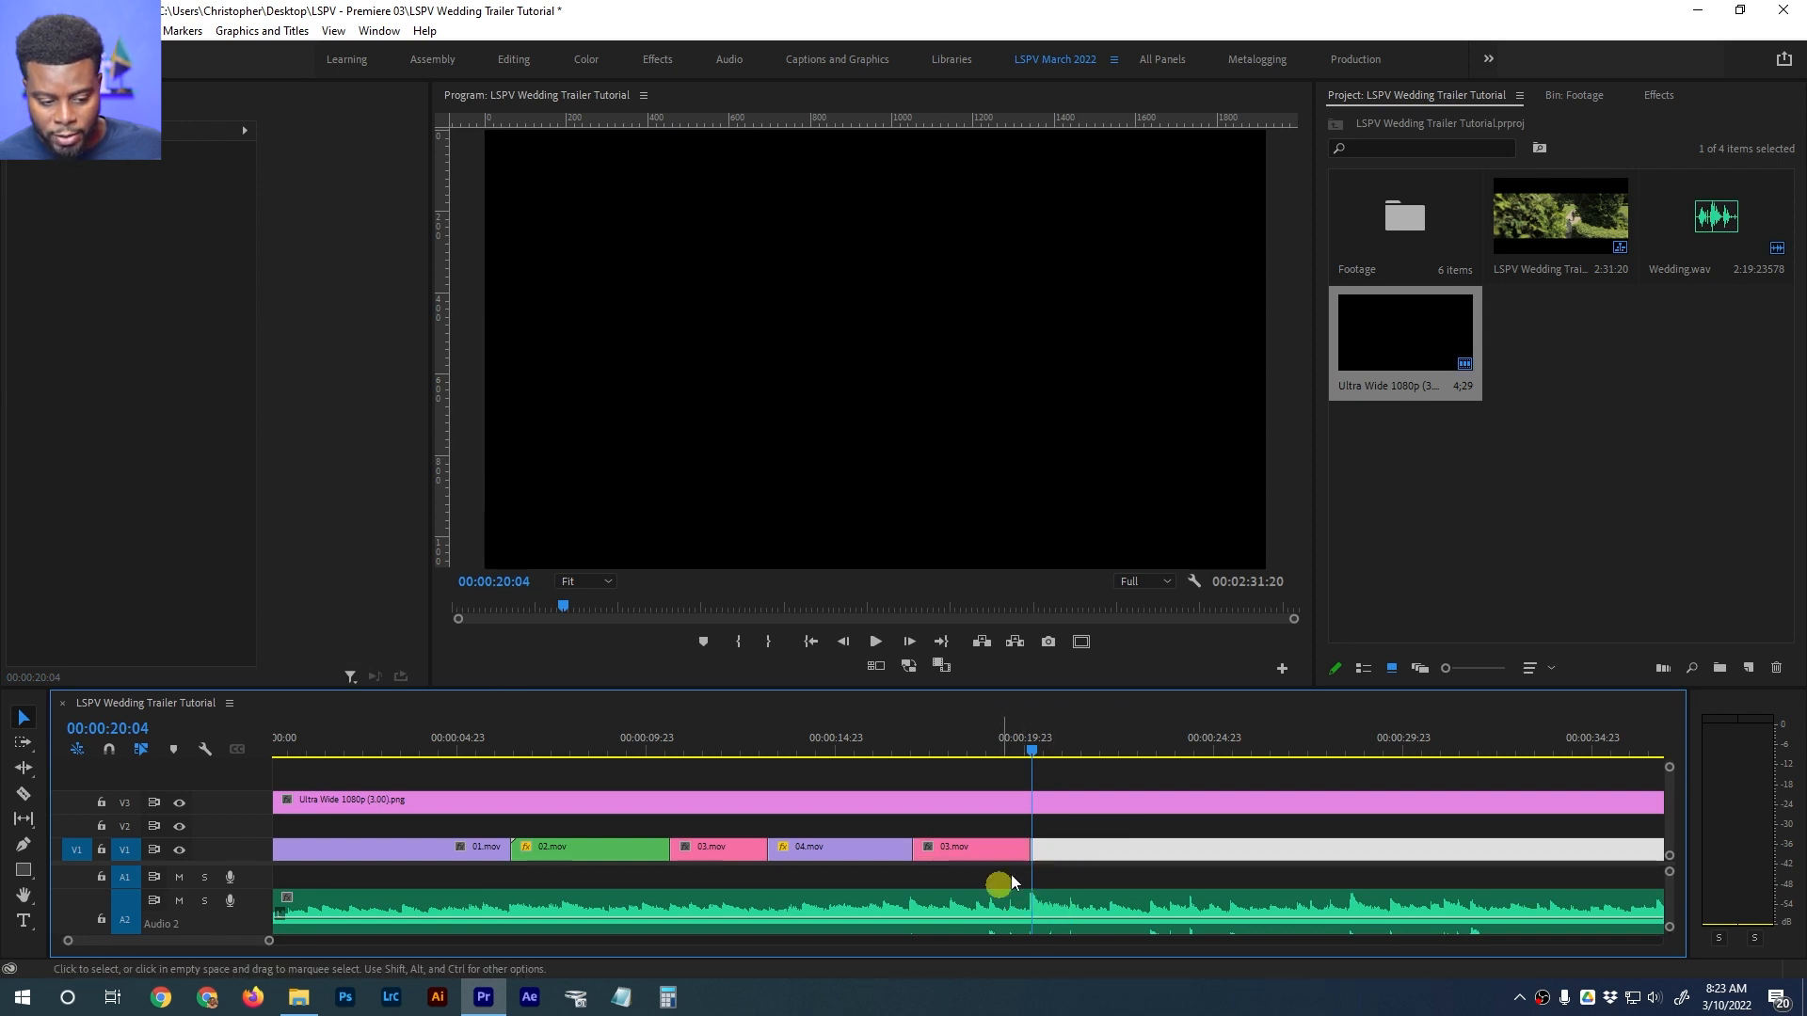
# Play through the end of the shortened second 03.mov part to check it against the music, and save the project
pyautogui.moveTo(1026, 767); pyautogui.dragTo(880, 743)
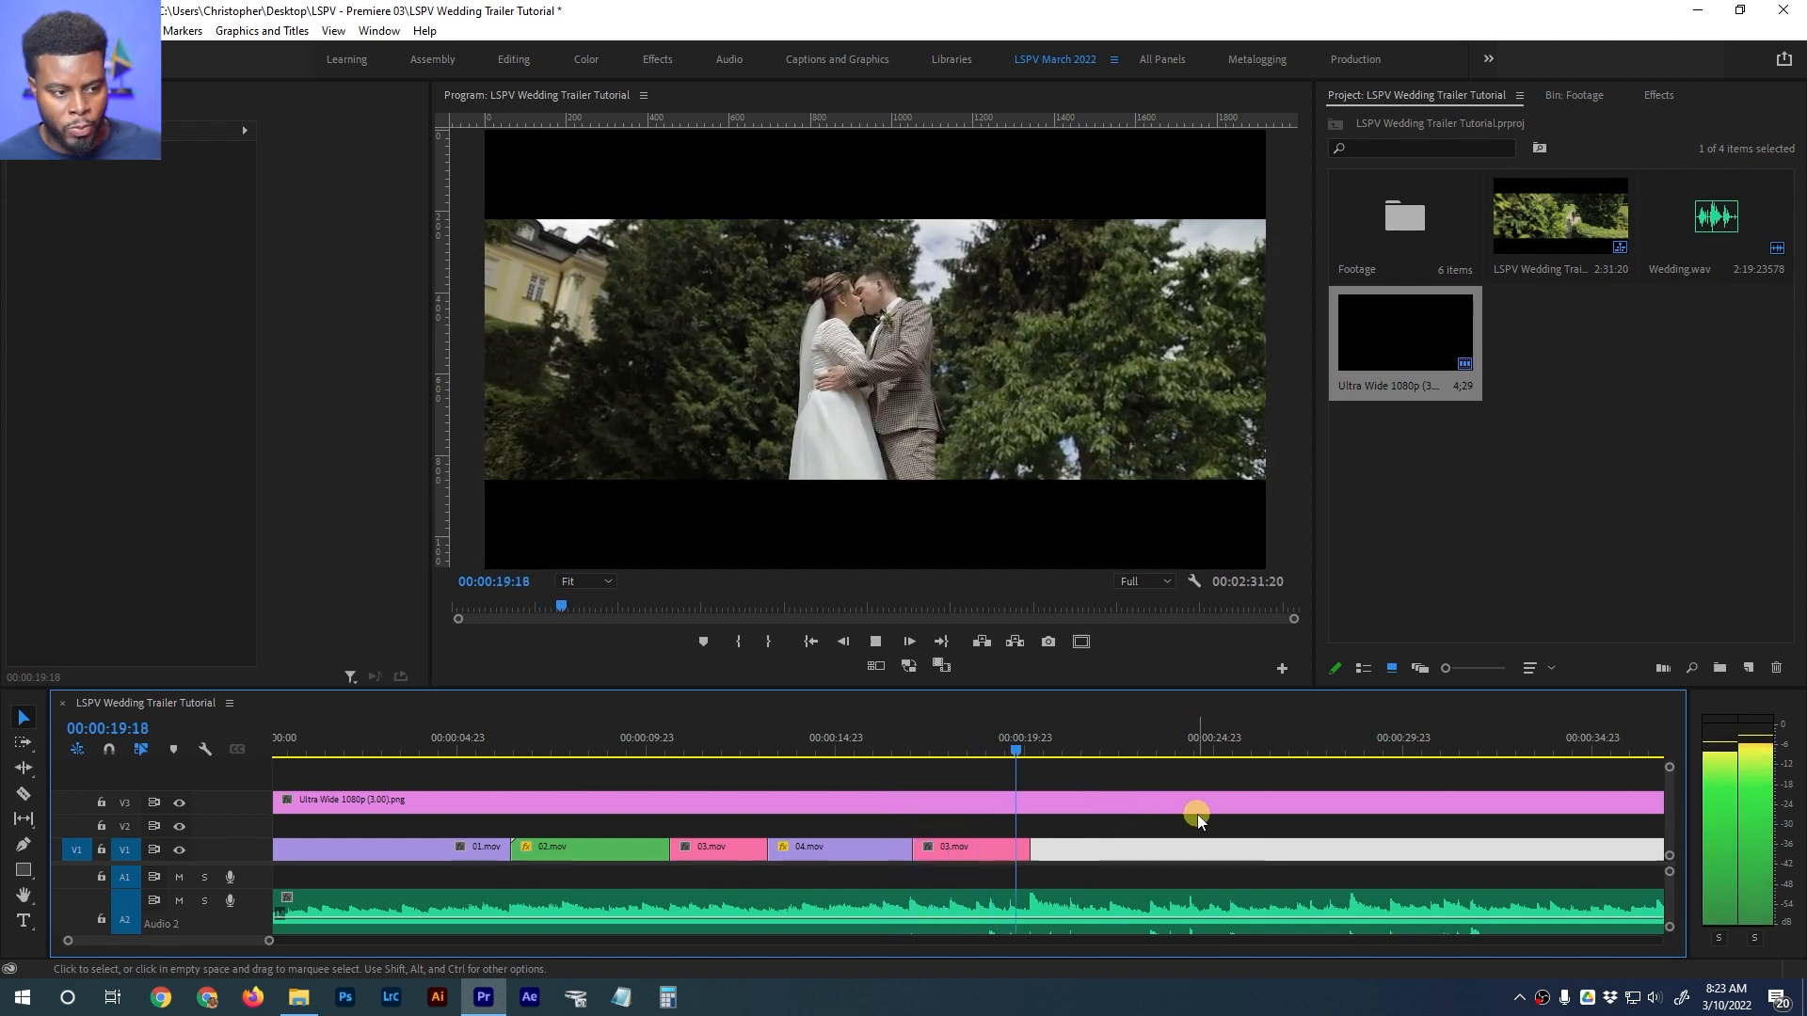
pyautogui.press('space')
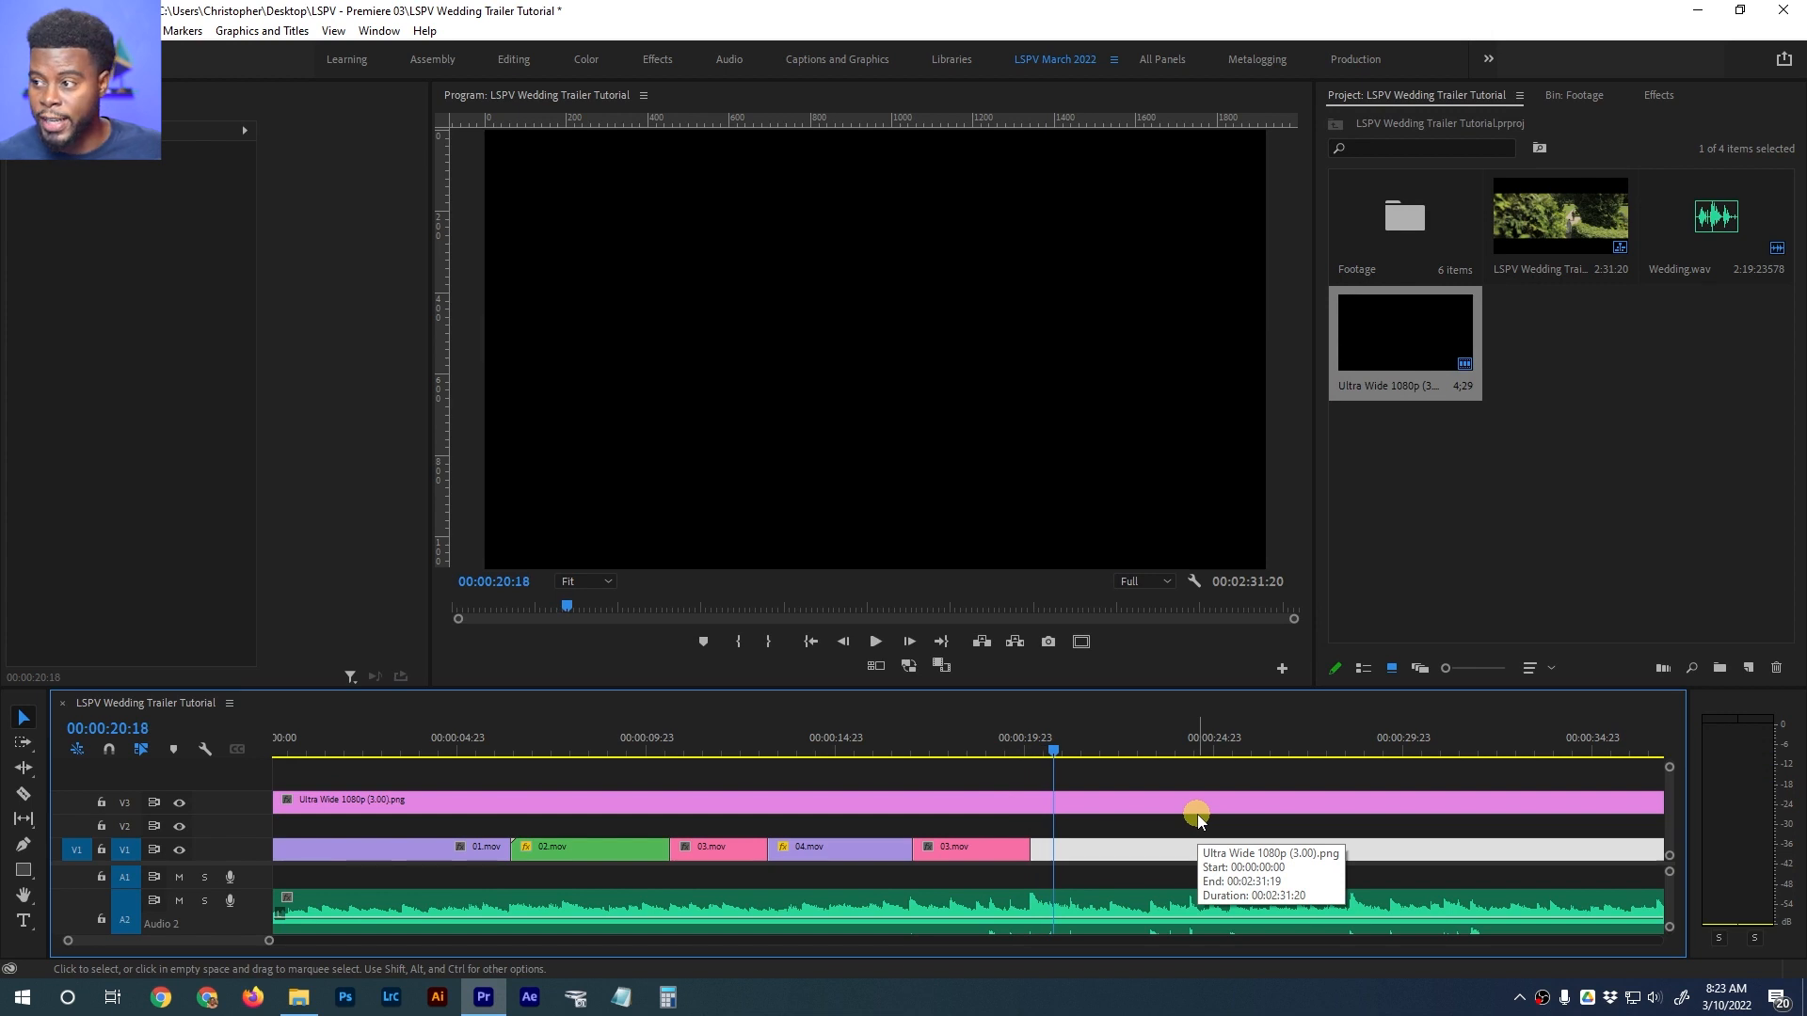
pyautogui.hotkey('ctrl', 's')
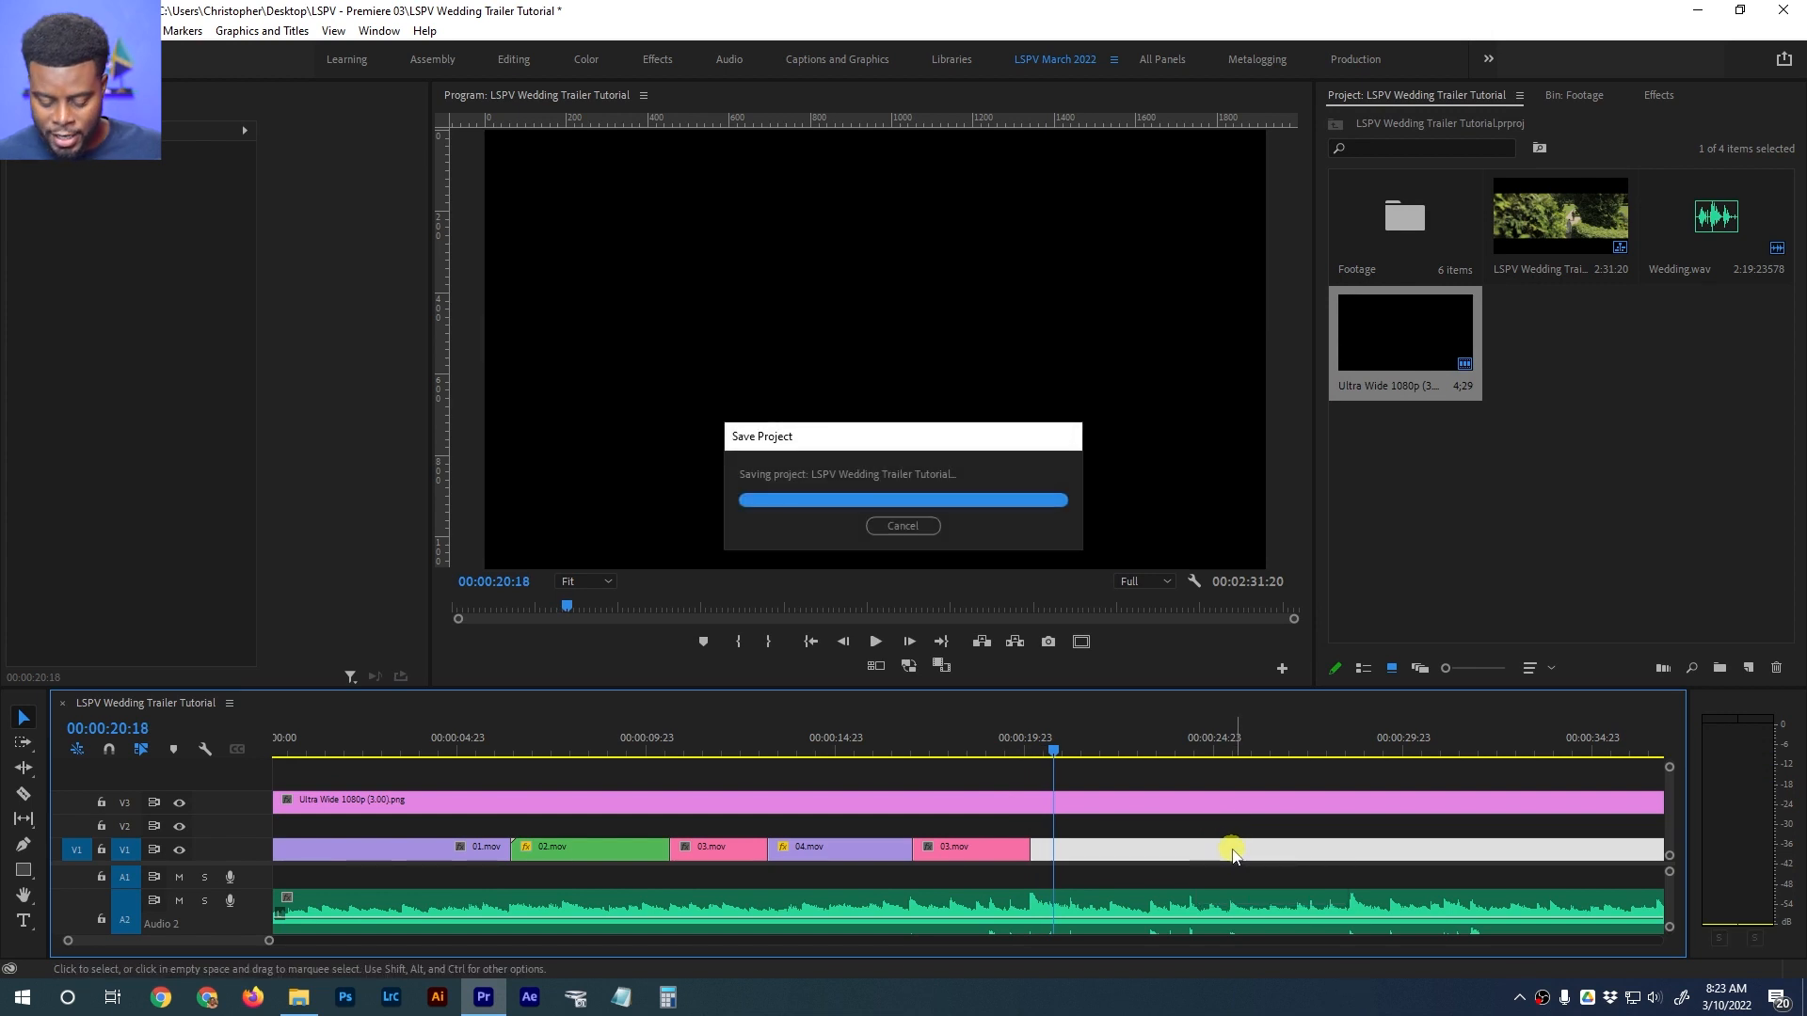
# Move 06.mov along V1 so that it starts directly behind the second 03.mov part
pyautogui.press('-')
pyautogui.press('-')
pyautogui.press('=')
pyautogui.press('-')
pyautogui.moveTo(849, 751); pyautogui.dragTo(455, 736)
pyautogui.moveTo(1167, 851); pyautogui.dragTo(537, 847)
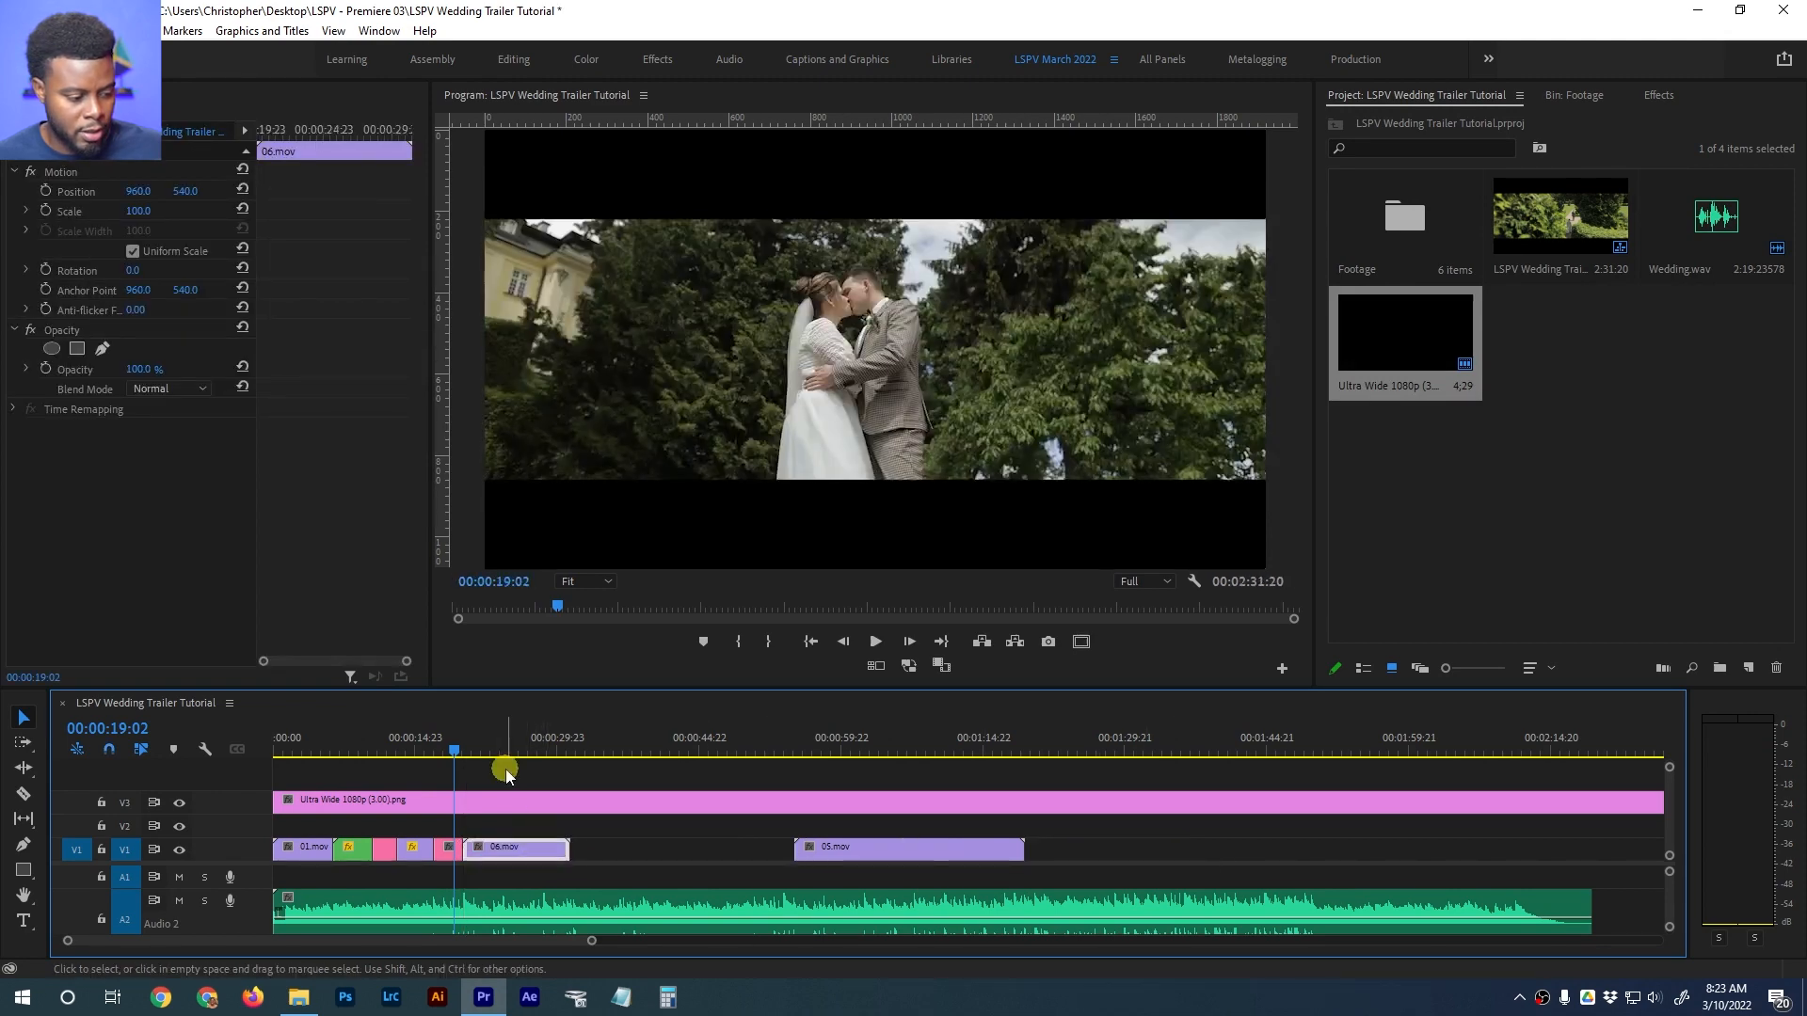
# Scrub through the leftover 05.mov clip and delete it from V1
pyautogui.click(891, 851)
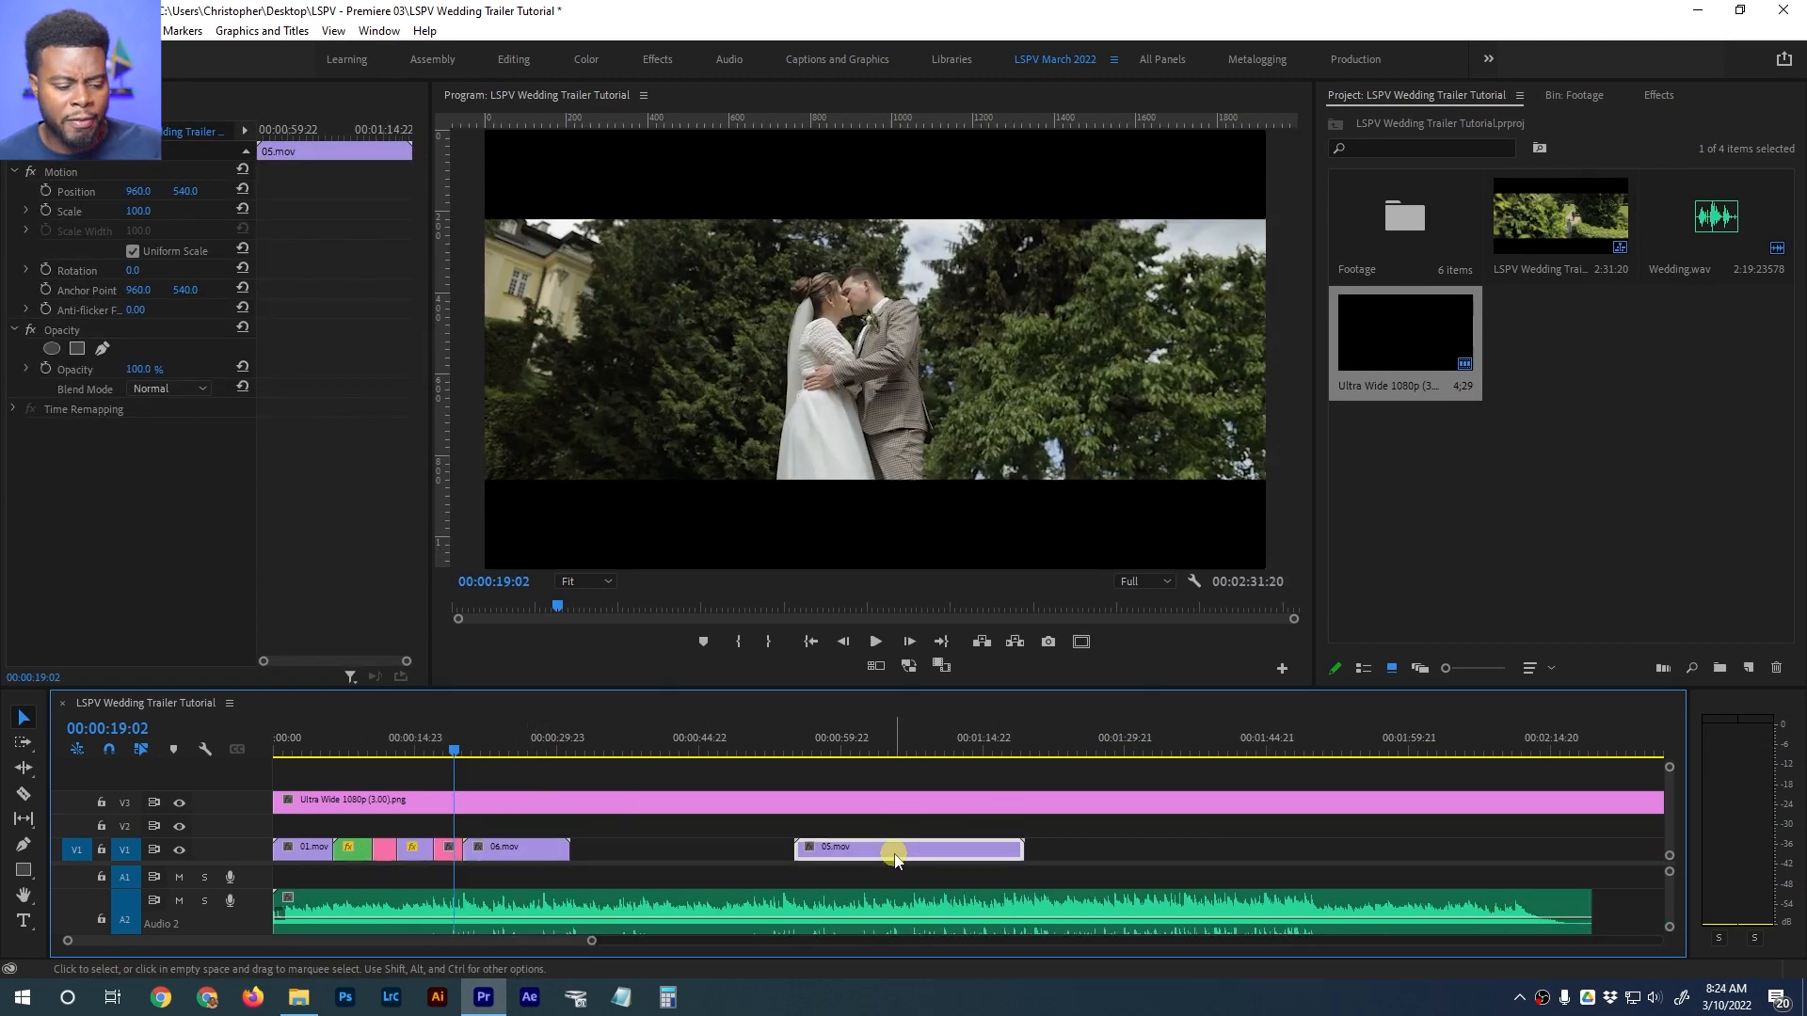
pyautogui.click(873, 736)
pyautogui.moveTo(909, 750); pyautogui.dragTo(956, 793)
pyautogui.press('Delete')
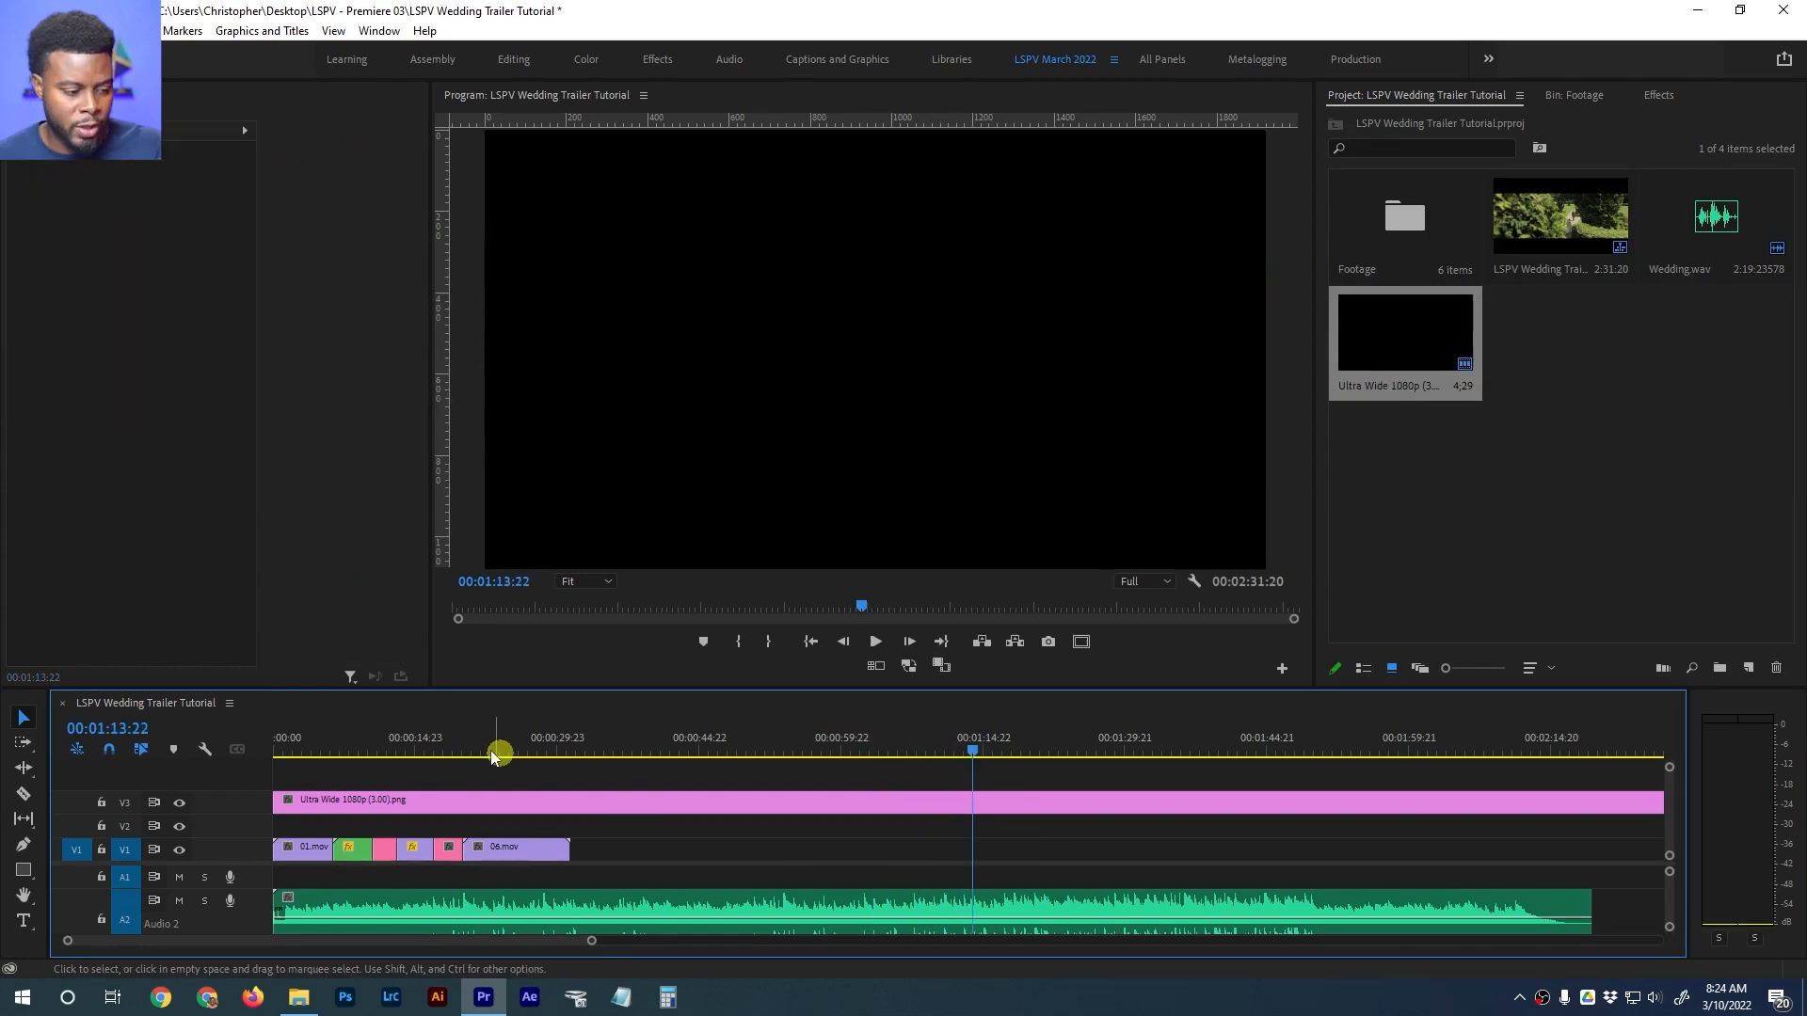
# Play the cut from the second 03.mov part into 06.mov repeatedly to check its timing against the music
pyautogui.click(461, 750)
pyautogui.press('=')
pyautogui.press('=')
pyautogui.scroll(-1, 941, 788)
pyautogui.moveTo(913, 740); pyautogui.dragTo(896, 740)
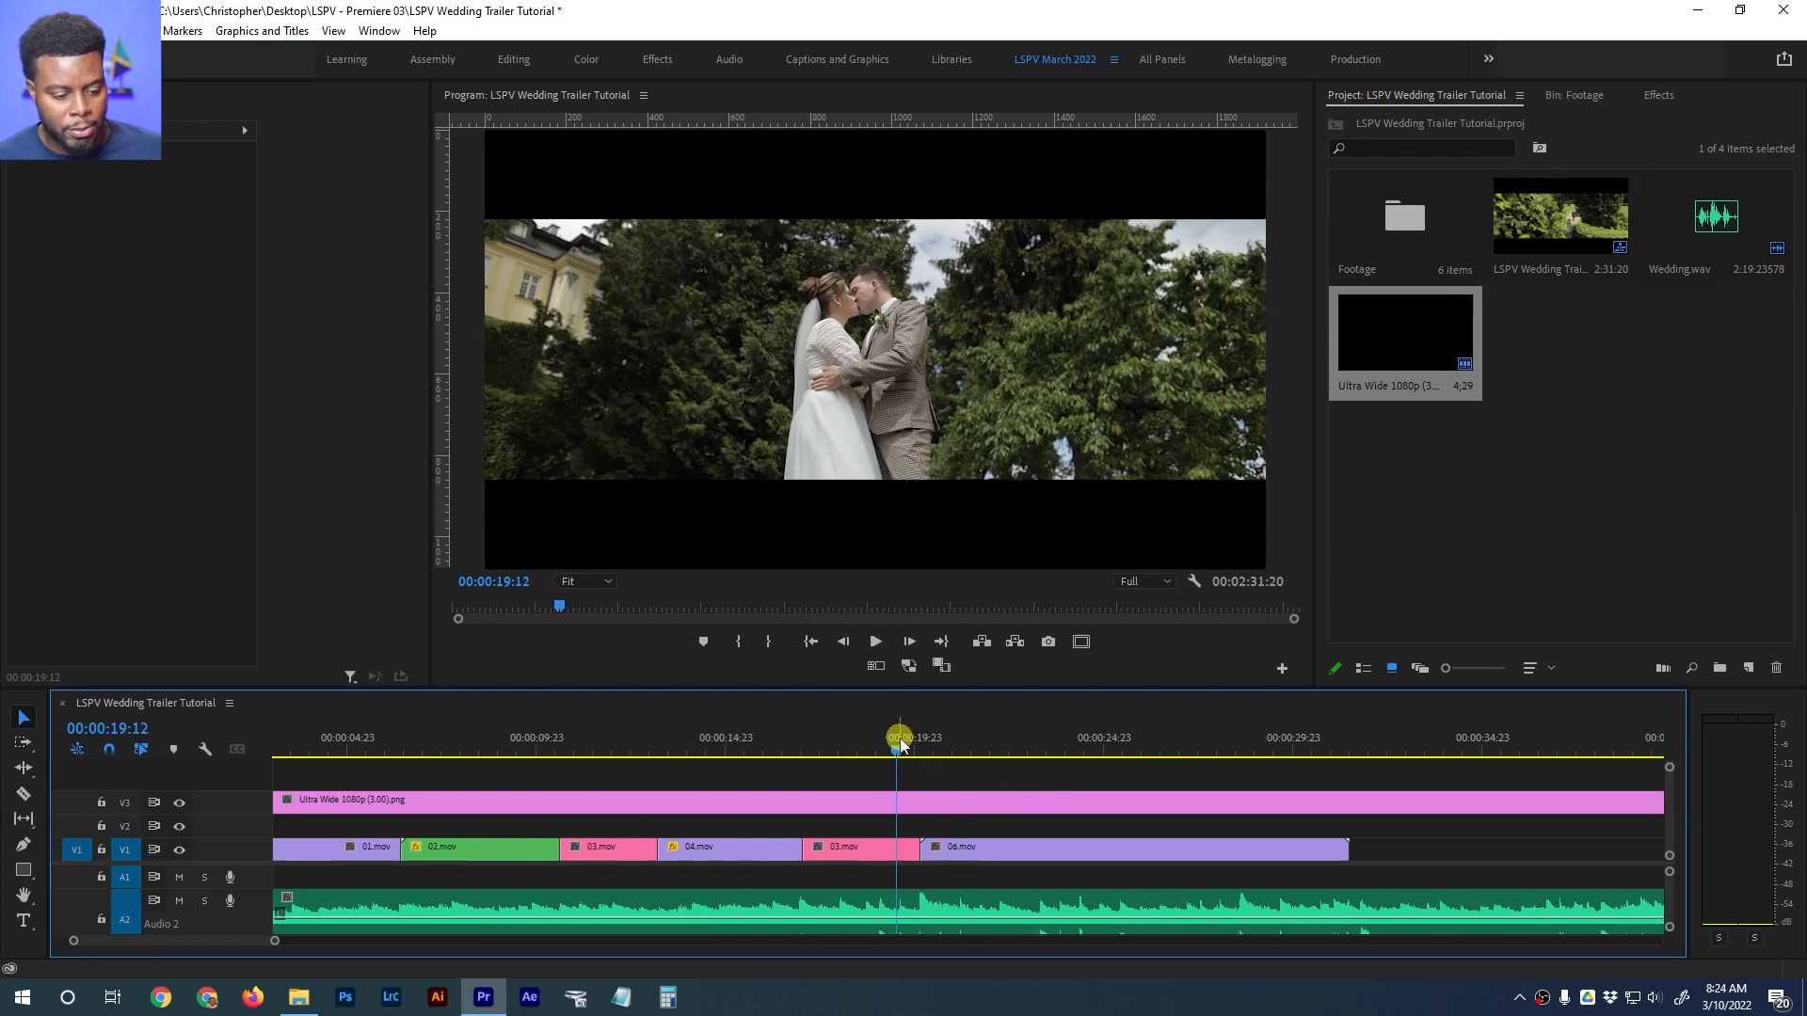
pyautogui.press('space')
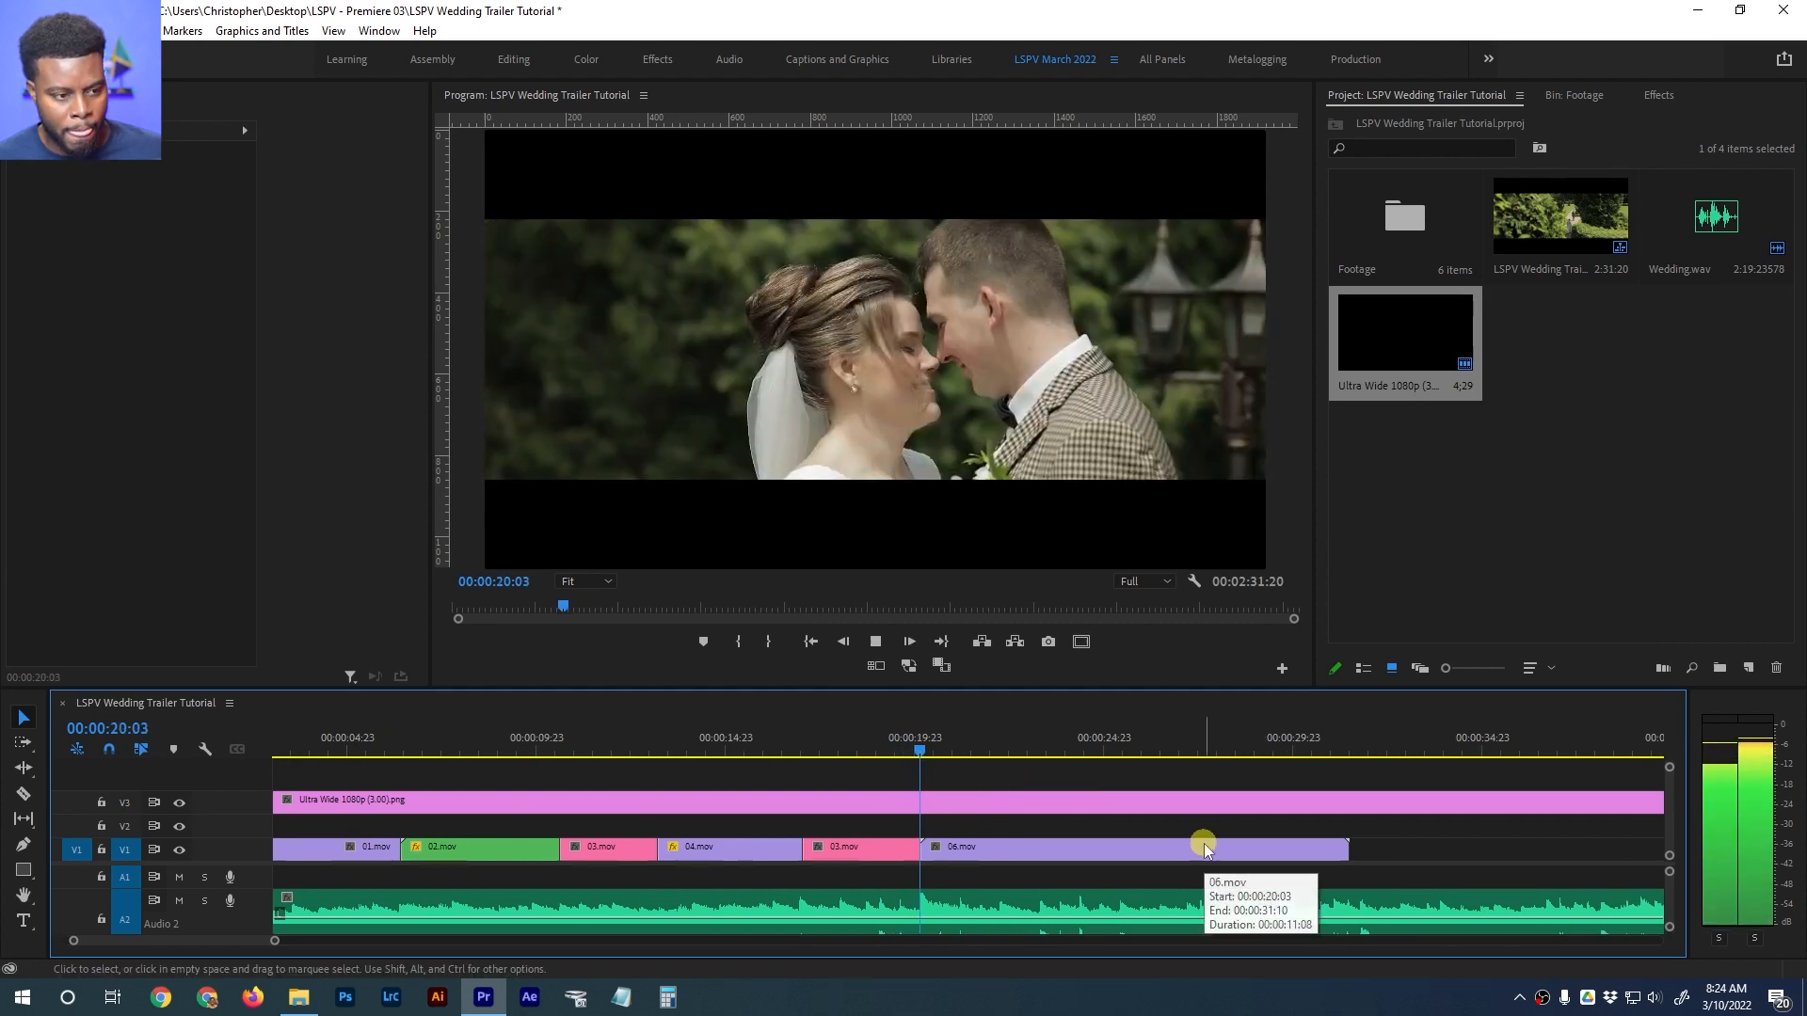
pyautogui.press('space')
pyautogui.moveTo(918, 744)
pyautogui.mouseDown()
pyautogui.moveTo(1145, 746)
pyautogui.moveTo(922, 760)
pyautogui.mouseUp()
pyautogui.click(932, 851)
pyautogui.press('space')
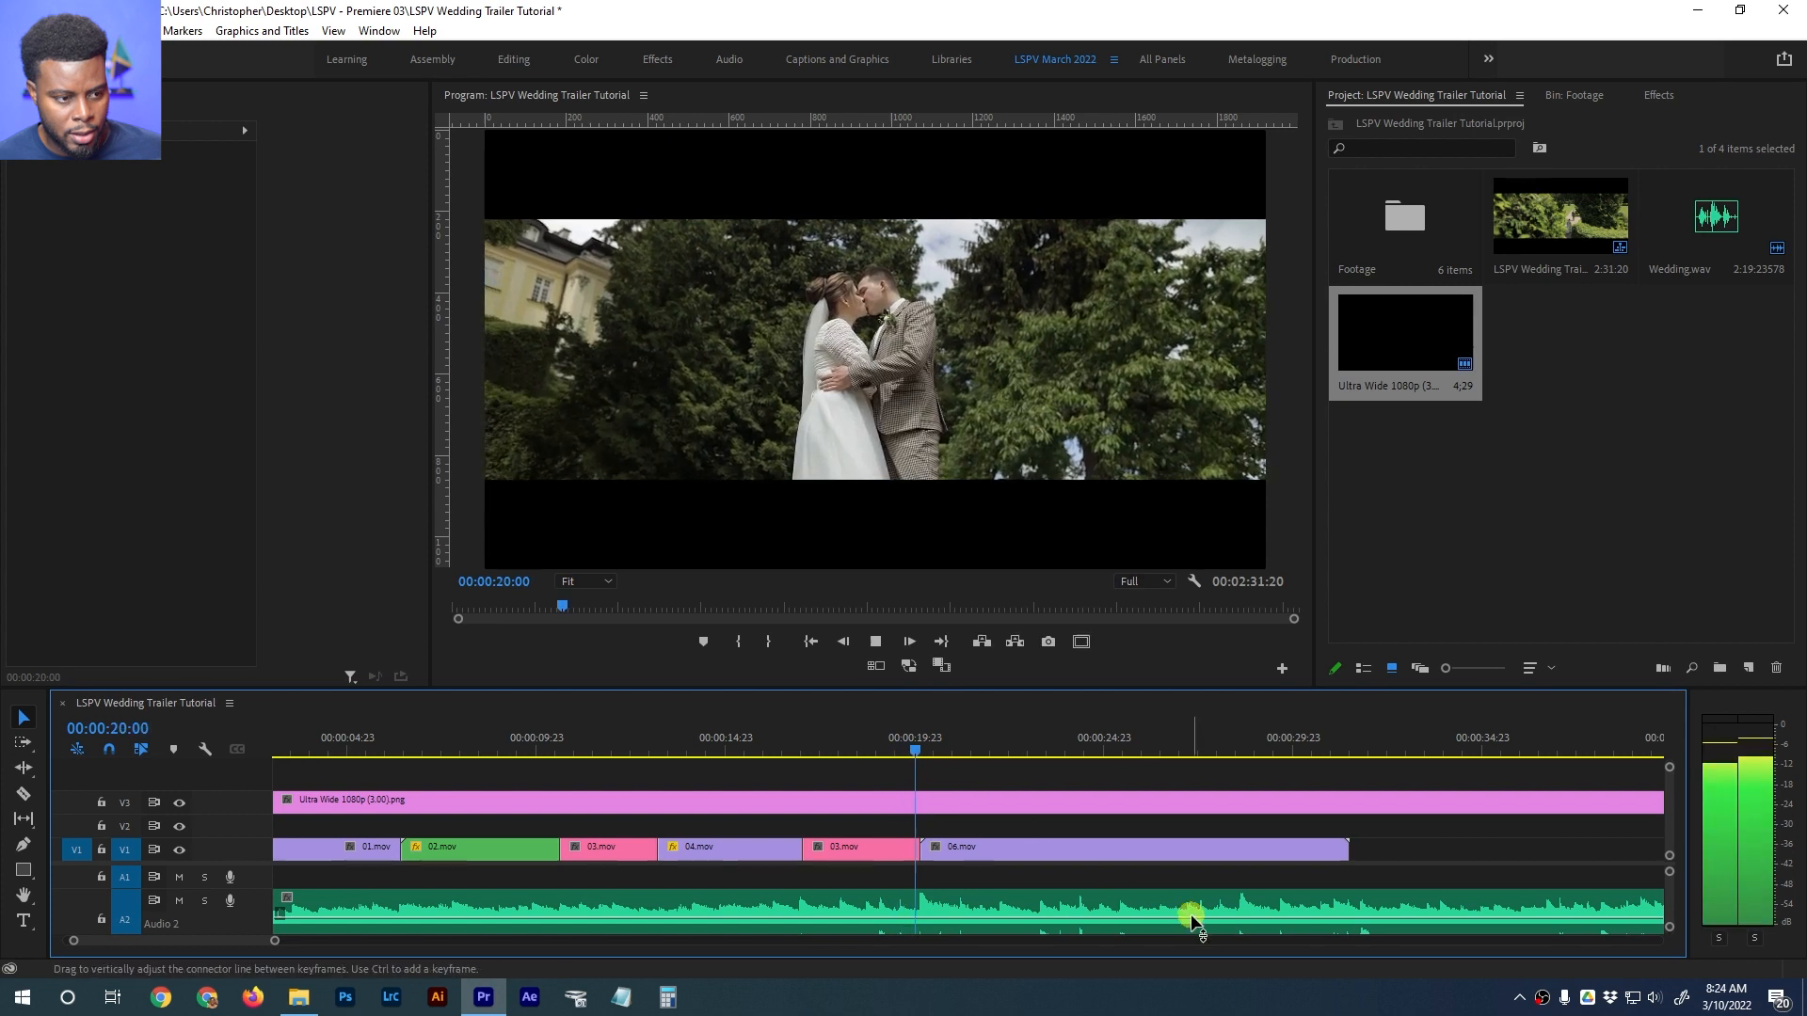
pyautogui.press('space')
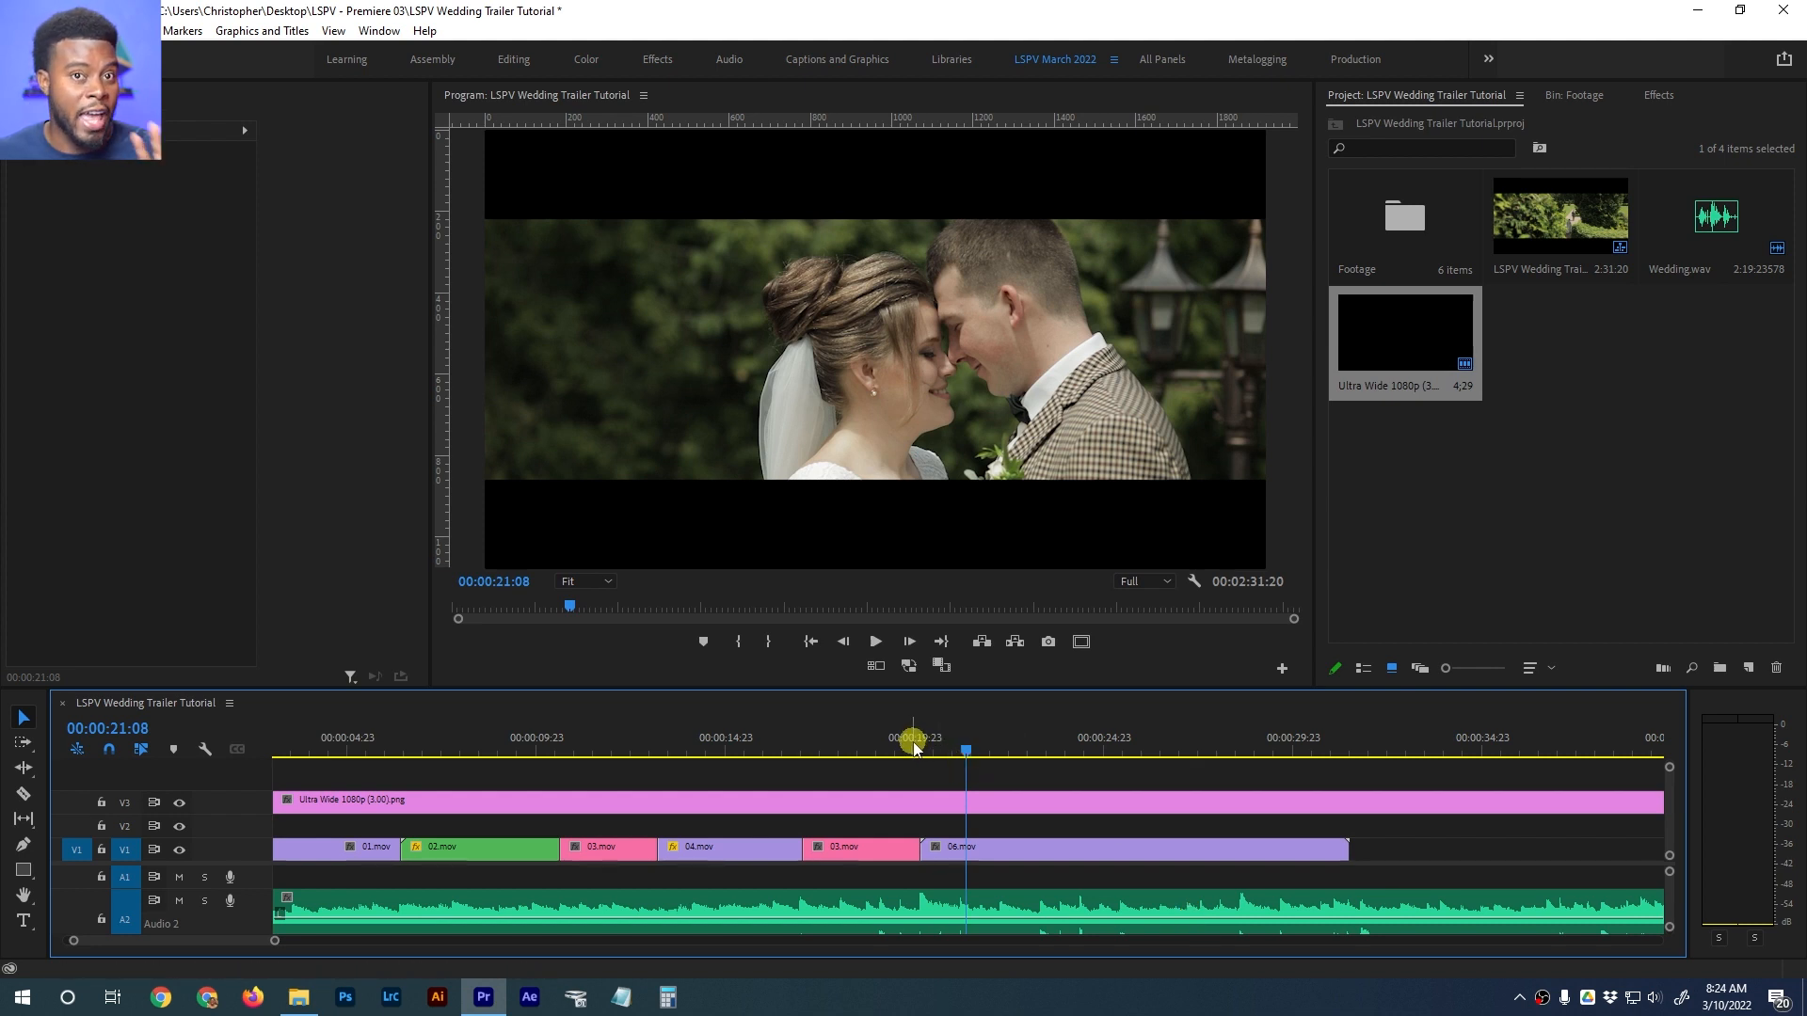
# Shorten the music track by trimming its end to about 00:00:32:18, slightly past the end of 06.mov
pyautogui.press('-')
pyautogui.press('-')
pyautogui.press('=')
pyautogui.press('=')
pyautogui.press('-')
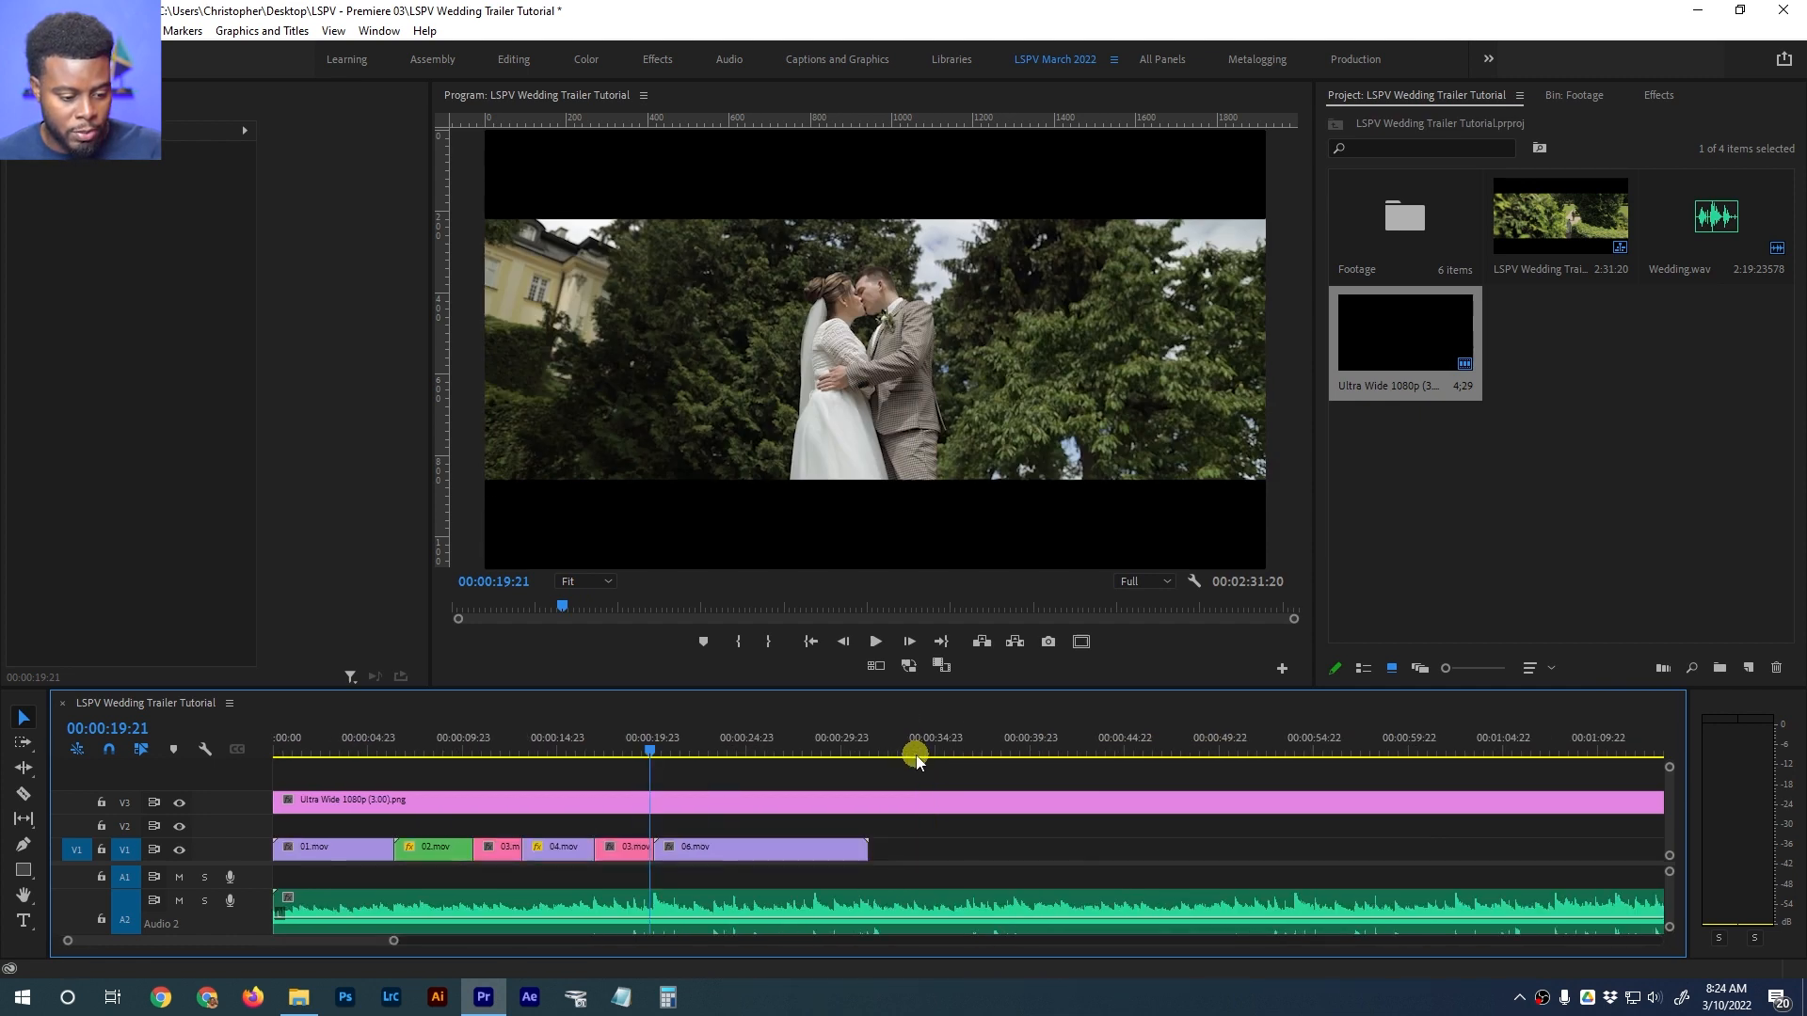
pyautogui.press('-')
pyautogui.moveTo(1584, 900); pyautogui.dragTo(582, 902)
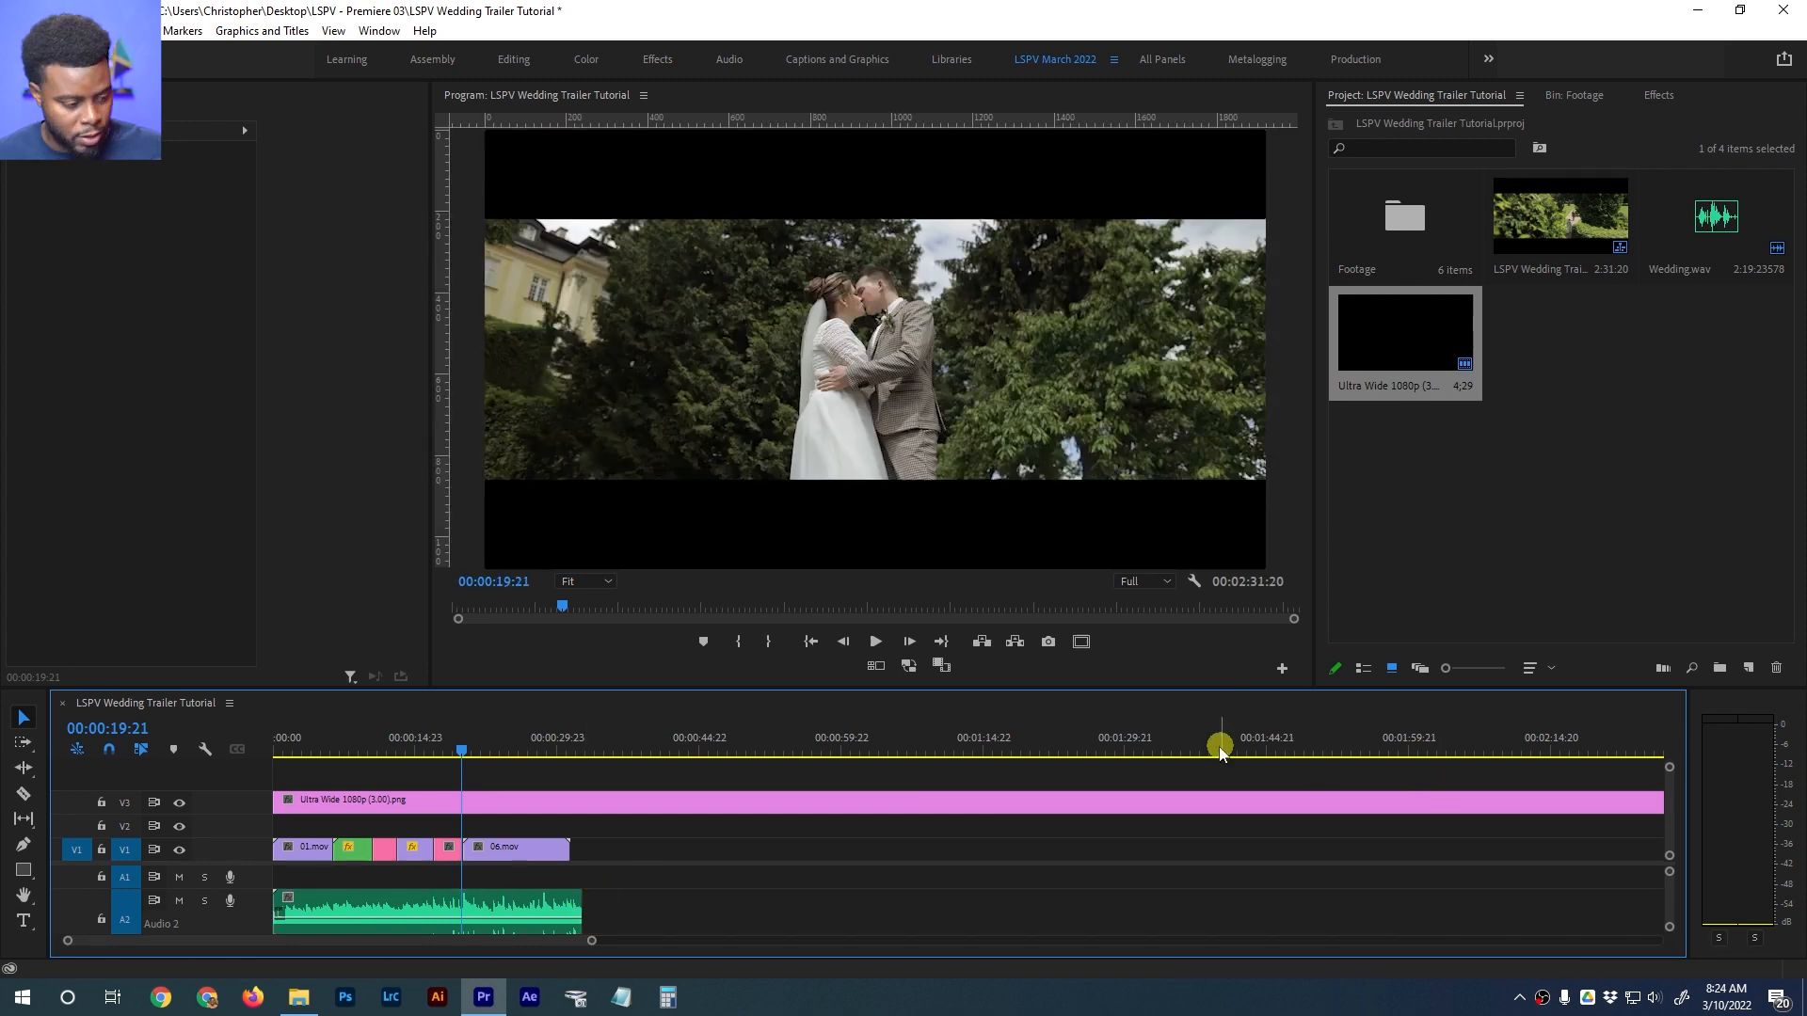
# Split the Ultra Wide overlay on V3 at the end of the music with the Razor tool, and delete the excess part
pyautogui.press('c')
pyautogui.click(582, 807)
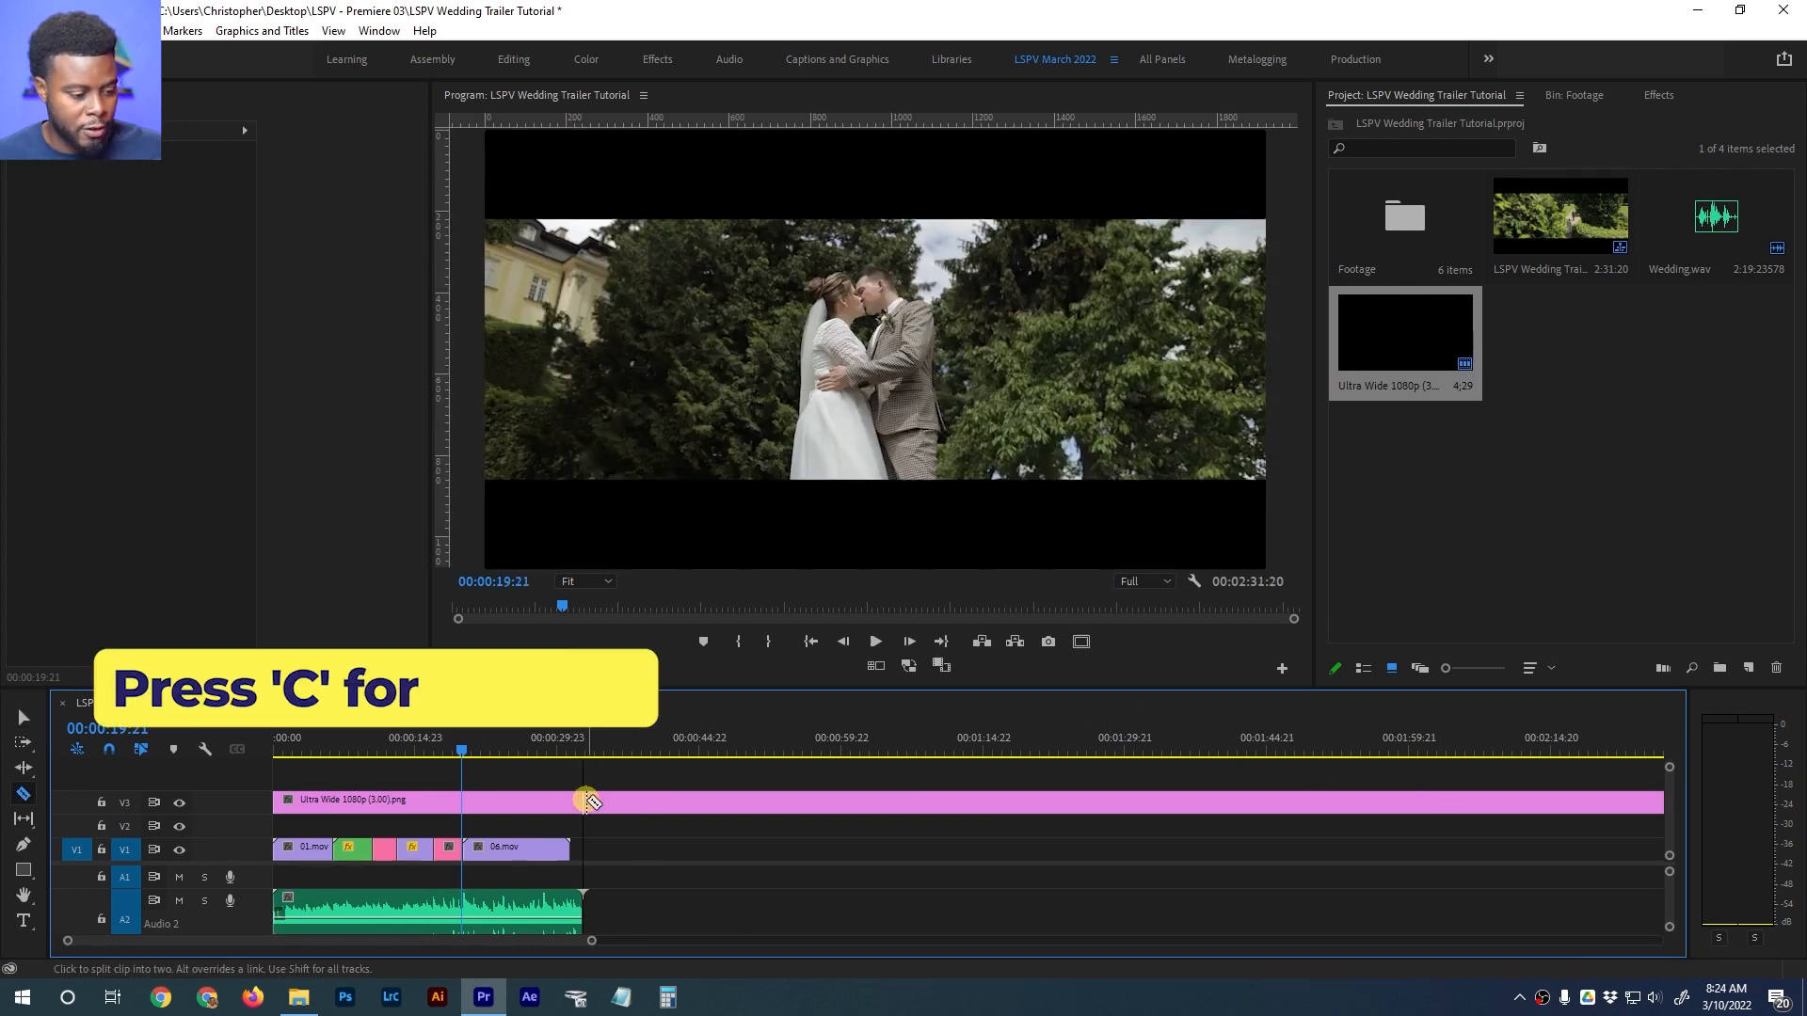
pyautogui.press('v')
pyautogui.click(690, 811)
pyautogui.press('Delete')
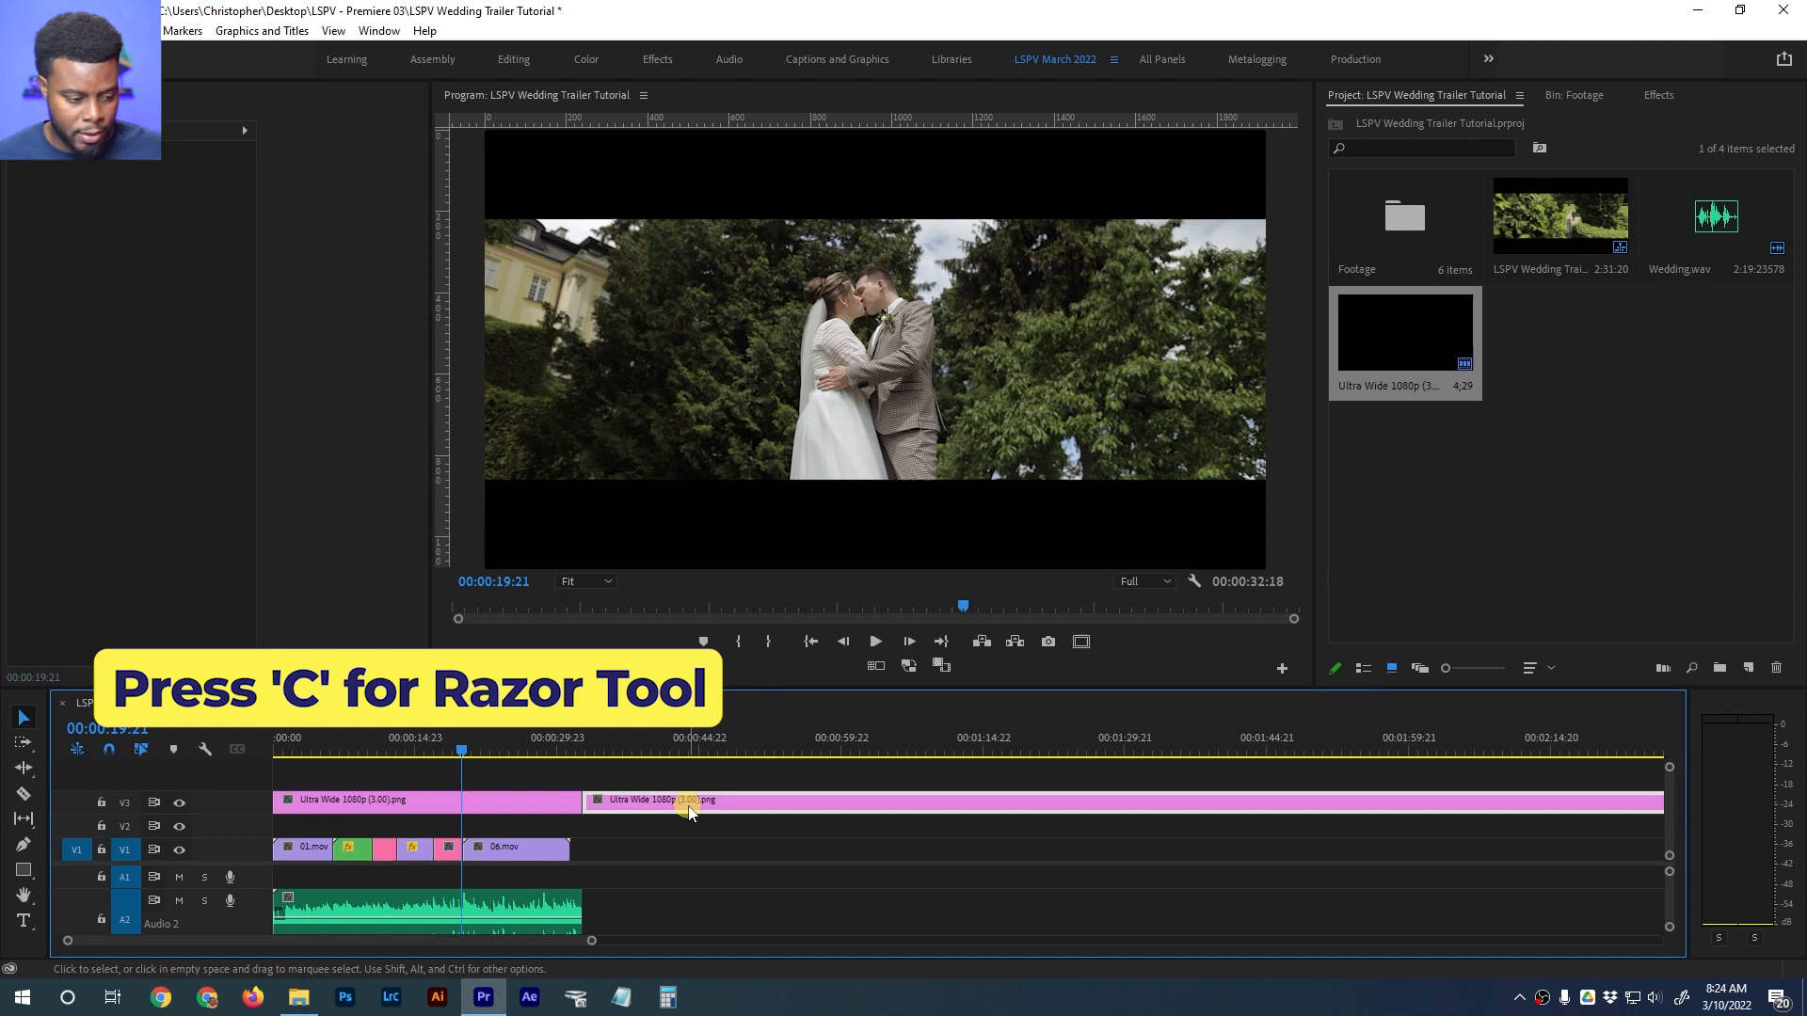
# Trim the ends of the music and the Ultra Wide overlay to match the end of 06.mov, and save the project
pyautogui.press('=')
pyautogui.press('=')
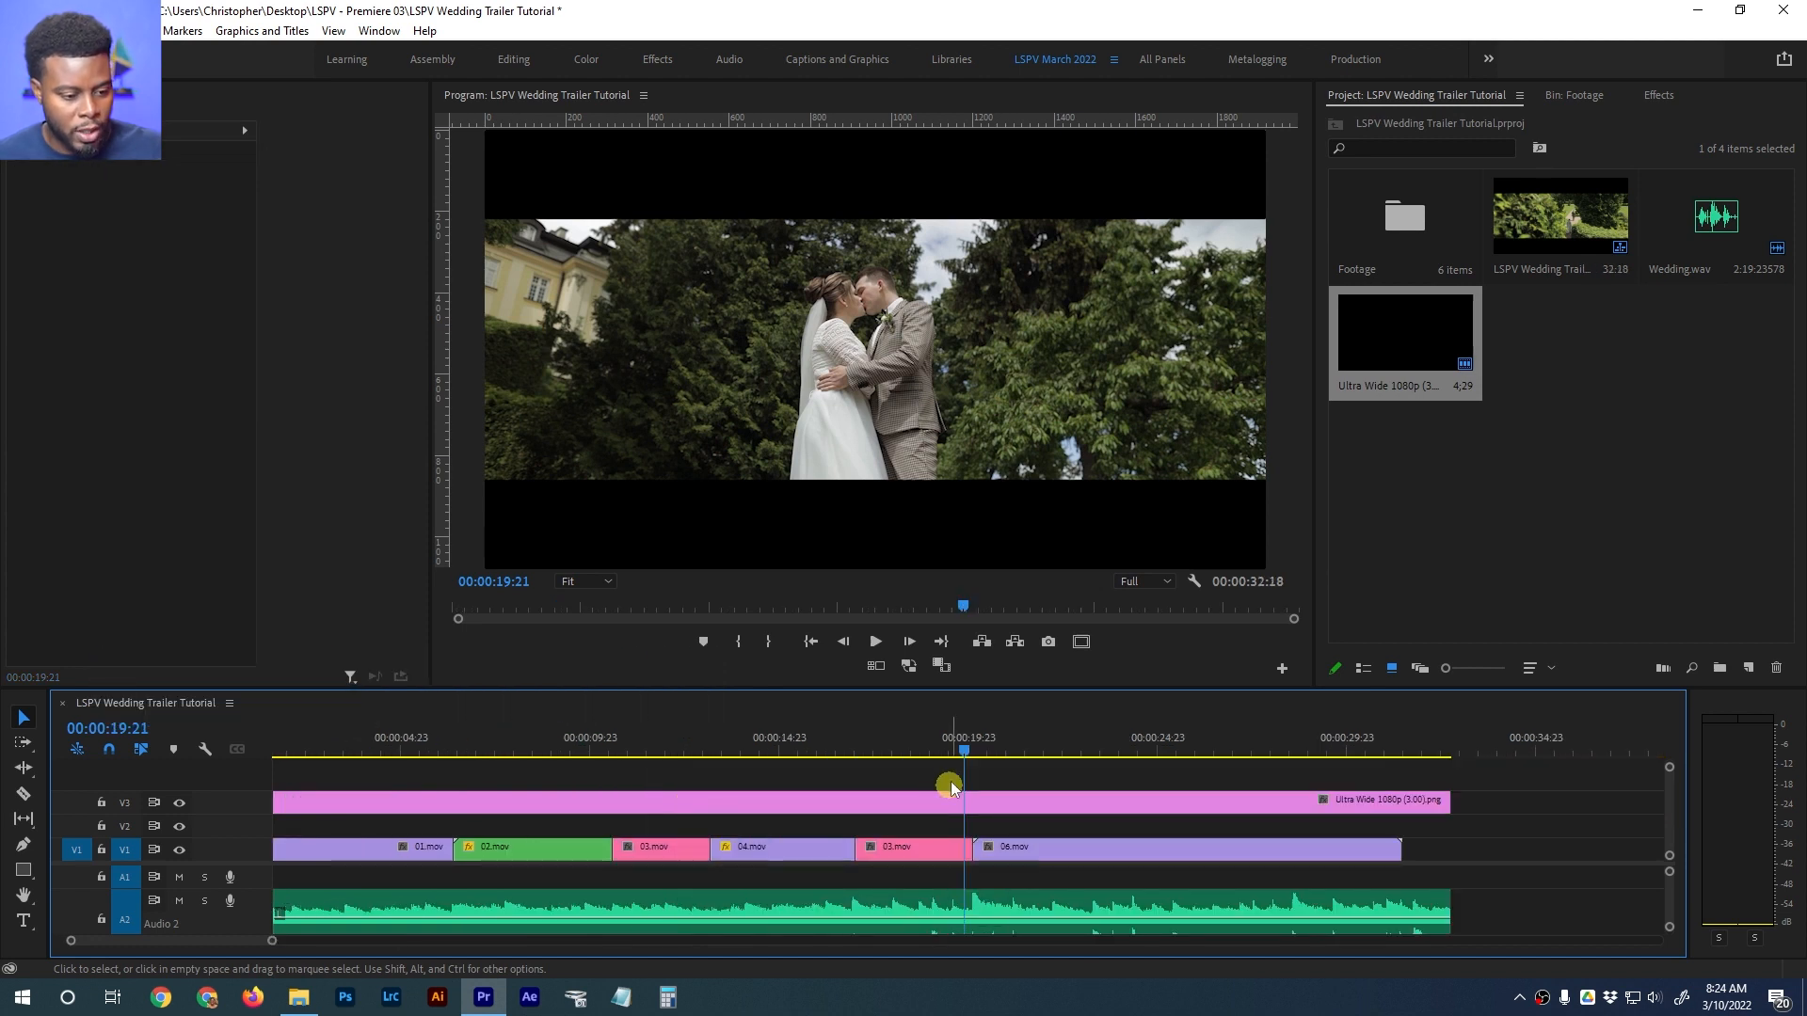
pyautogui.moveTo(1448, 901); pyautogui.dragTo(1401, 902)
pyautogui.moveTo(1449, 802); pyautogui.dragTo(1401, 802)
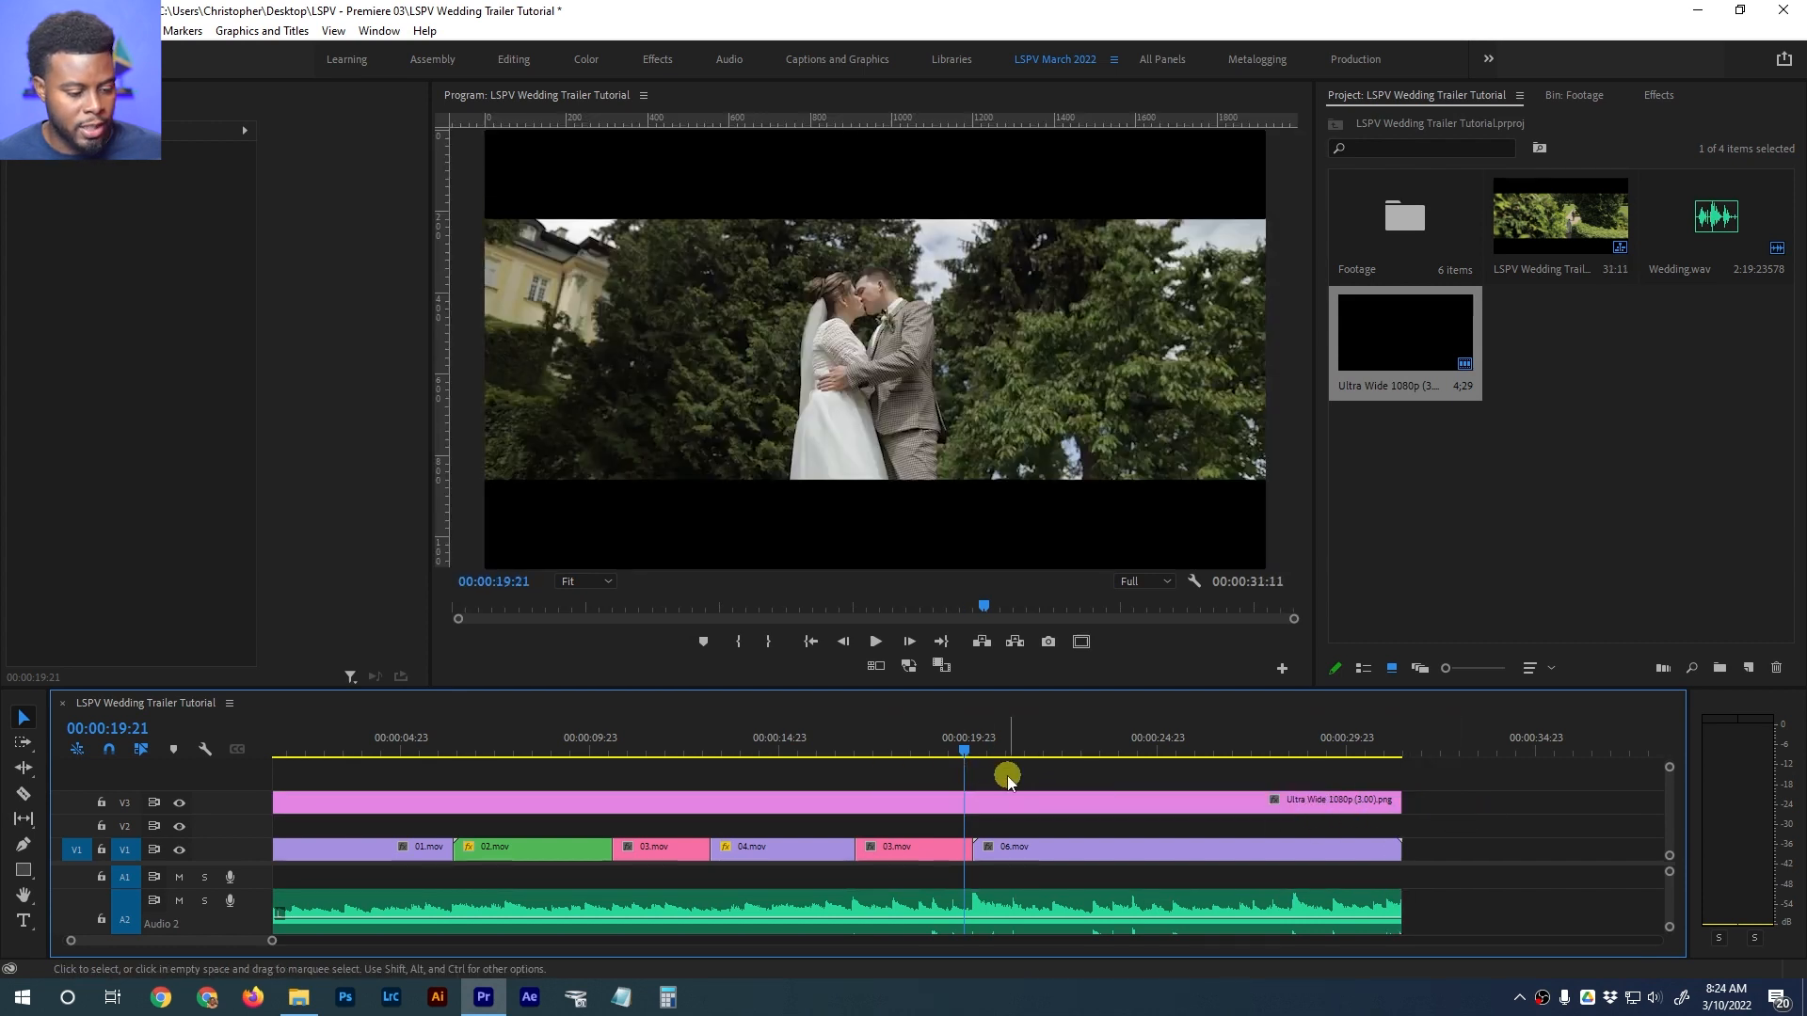
pyautogui.hotkey('ctrl', 's')
# Fit the whole sequence in the timeline and play the trailer from its start to its end
pyautogui.press('\\')
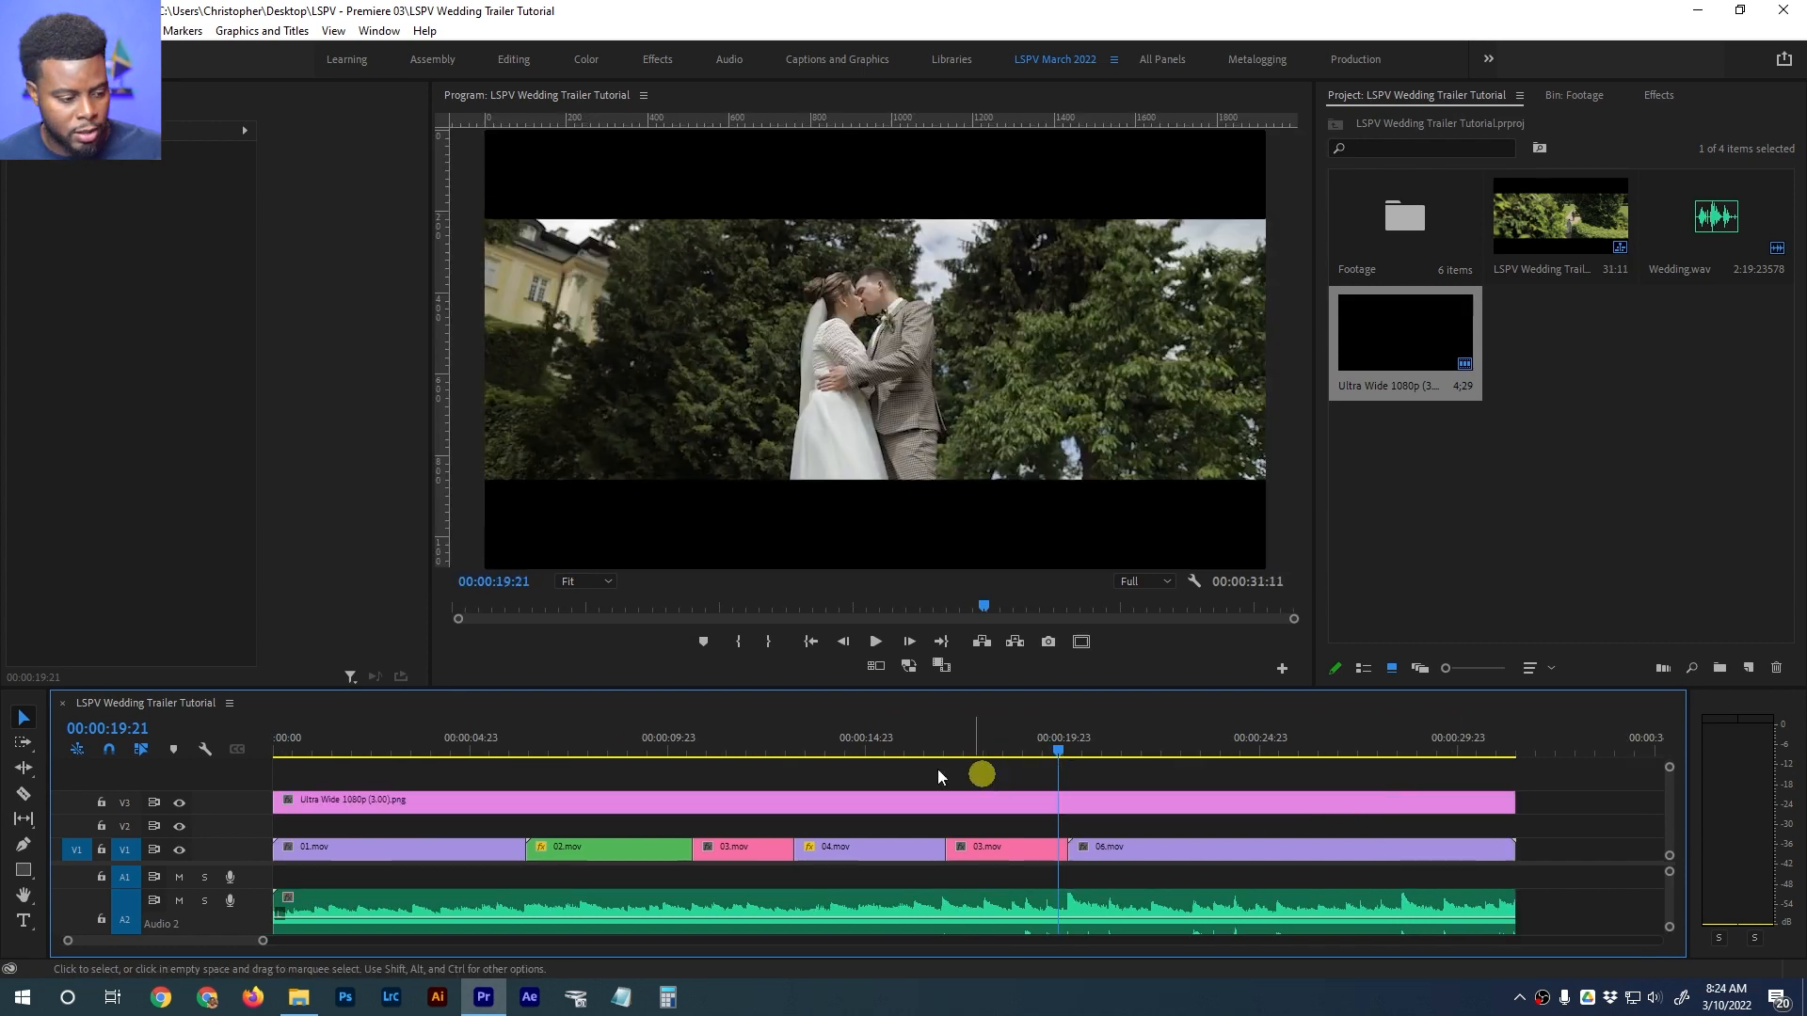
pyautogui.moveTo(308, 743); pyautogui.dragTo(150, 740)
pyautogui.press('space')
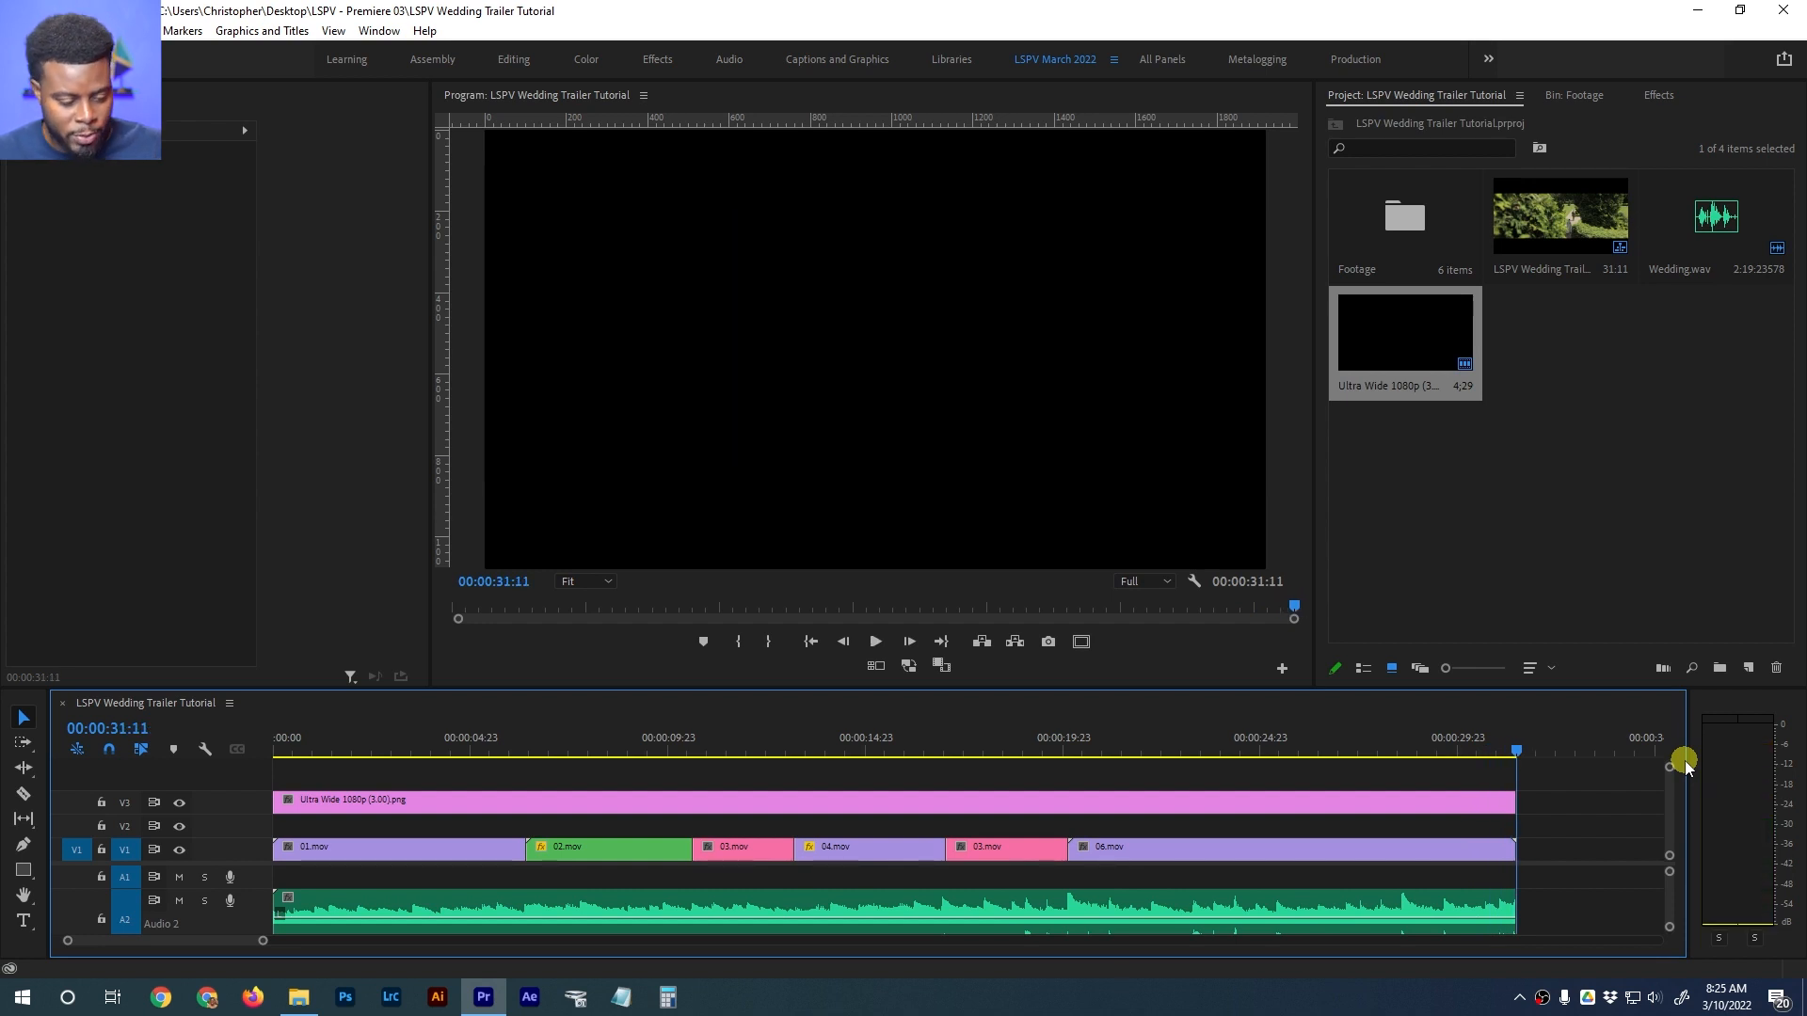
pyautogui.press('space')
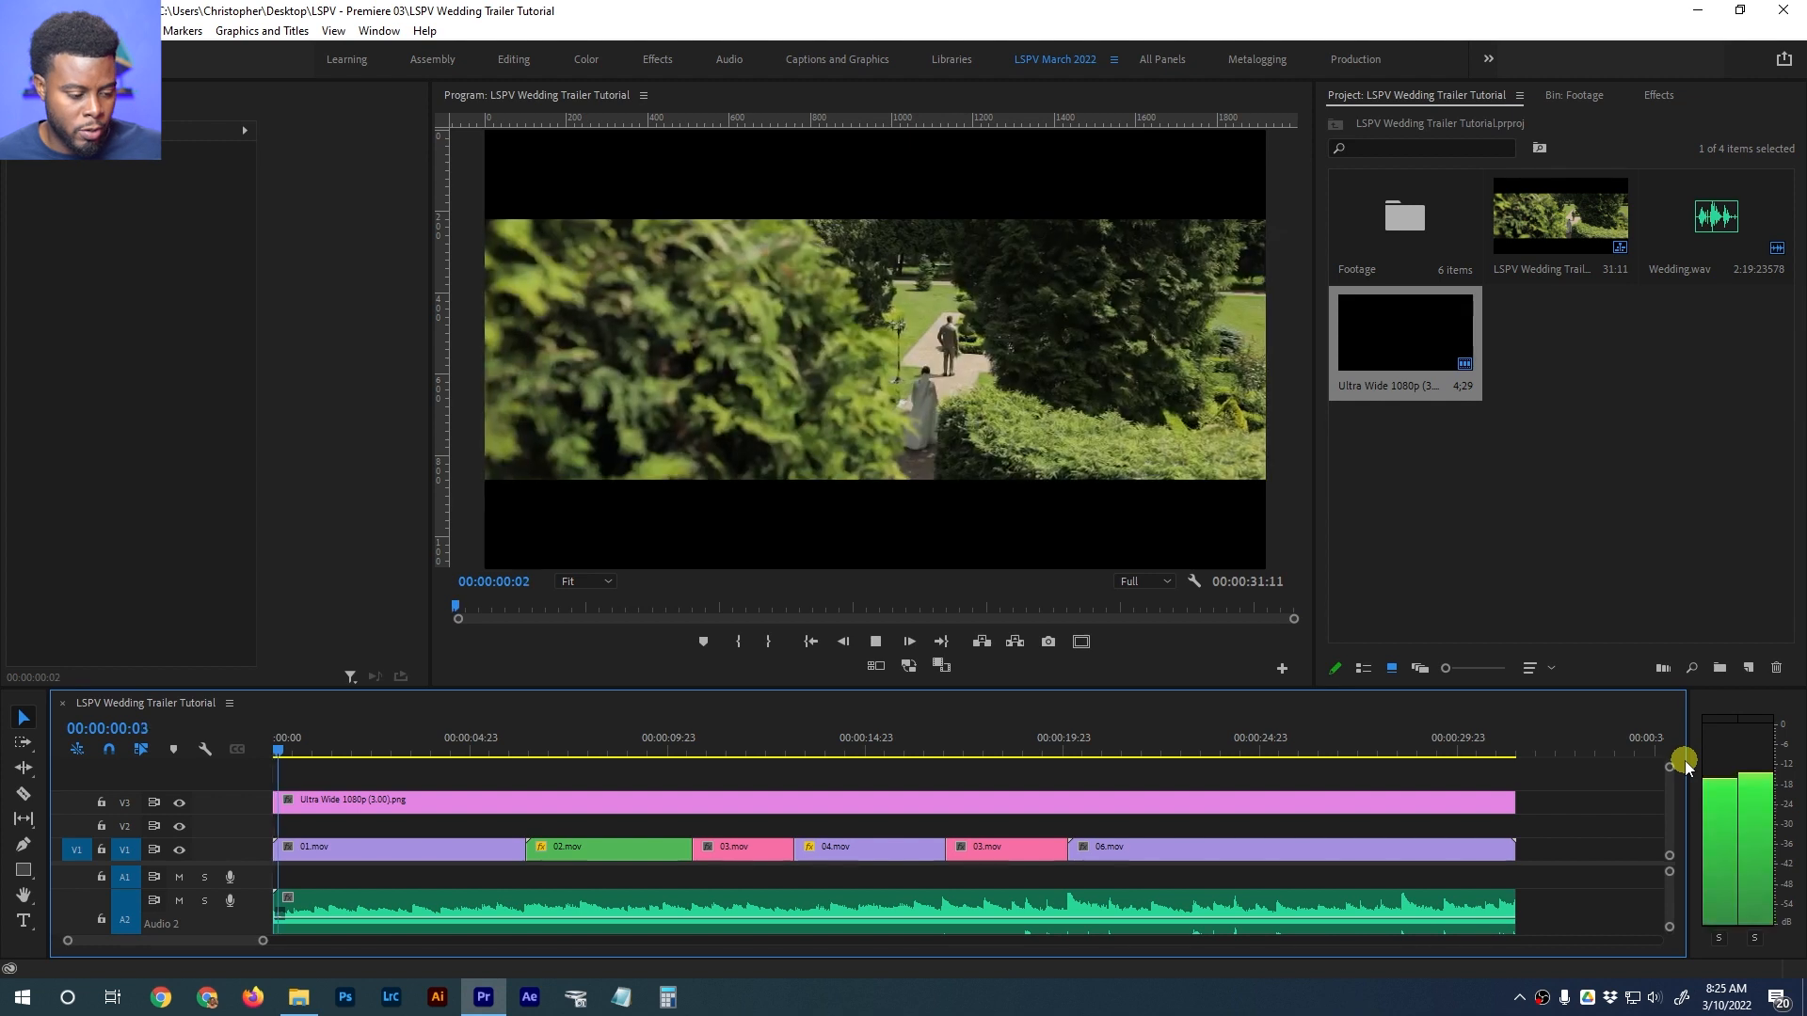
# Replay the cuts from 02.mov through the first 03.mov part to 04.mov to review their timing against the music
pyautogui.click(663, 737)
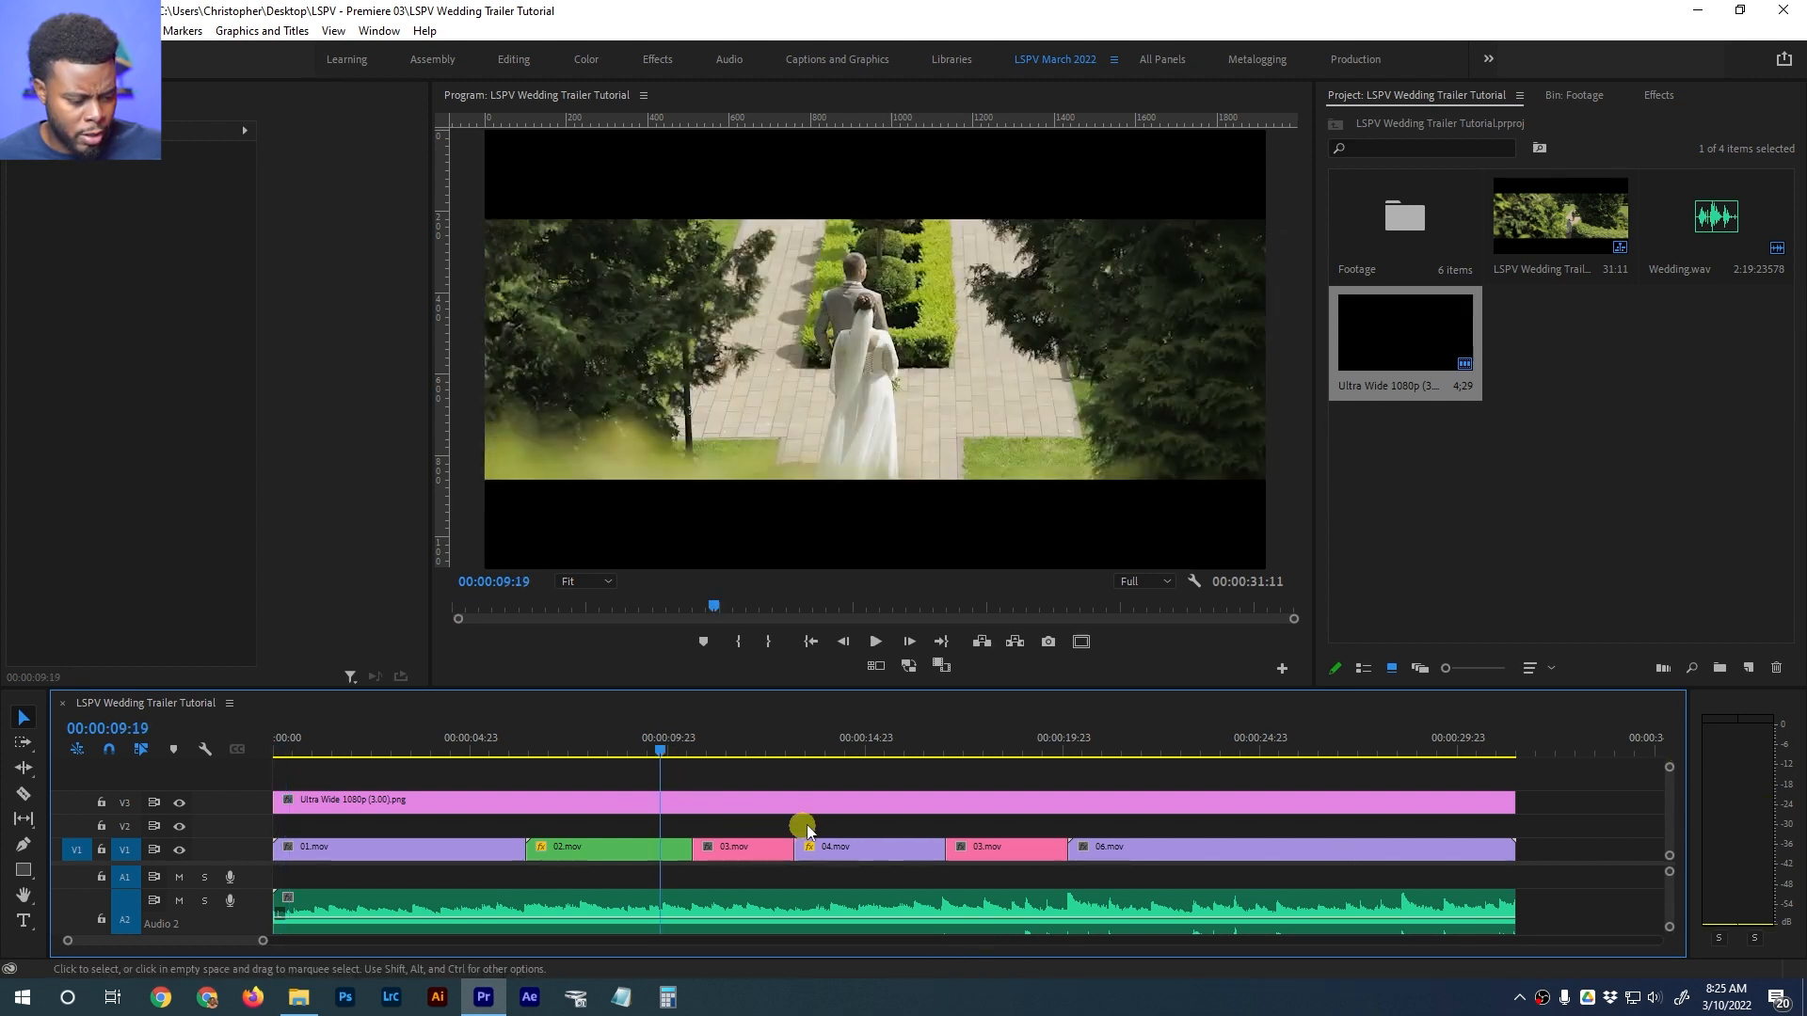
pyautogui.press('space')
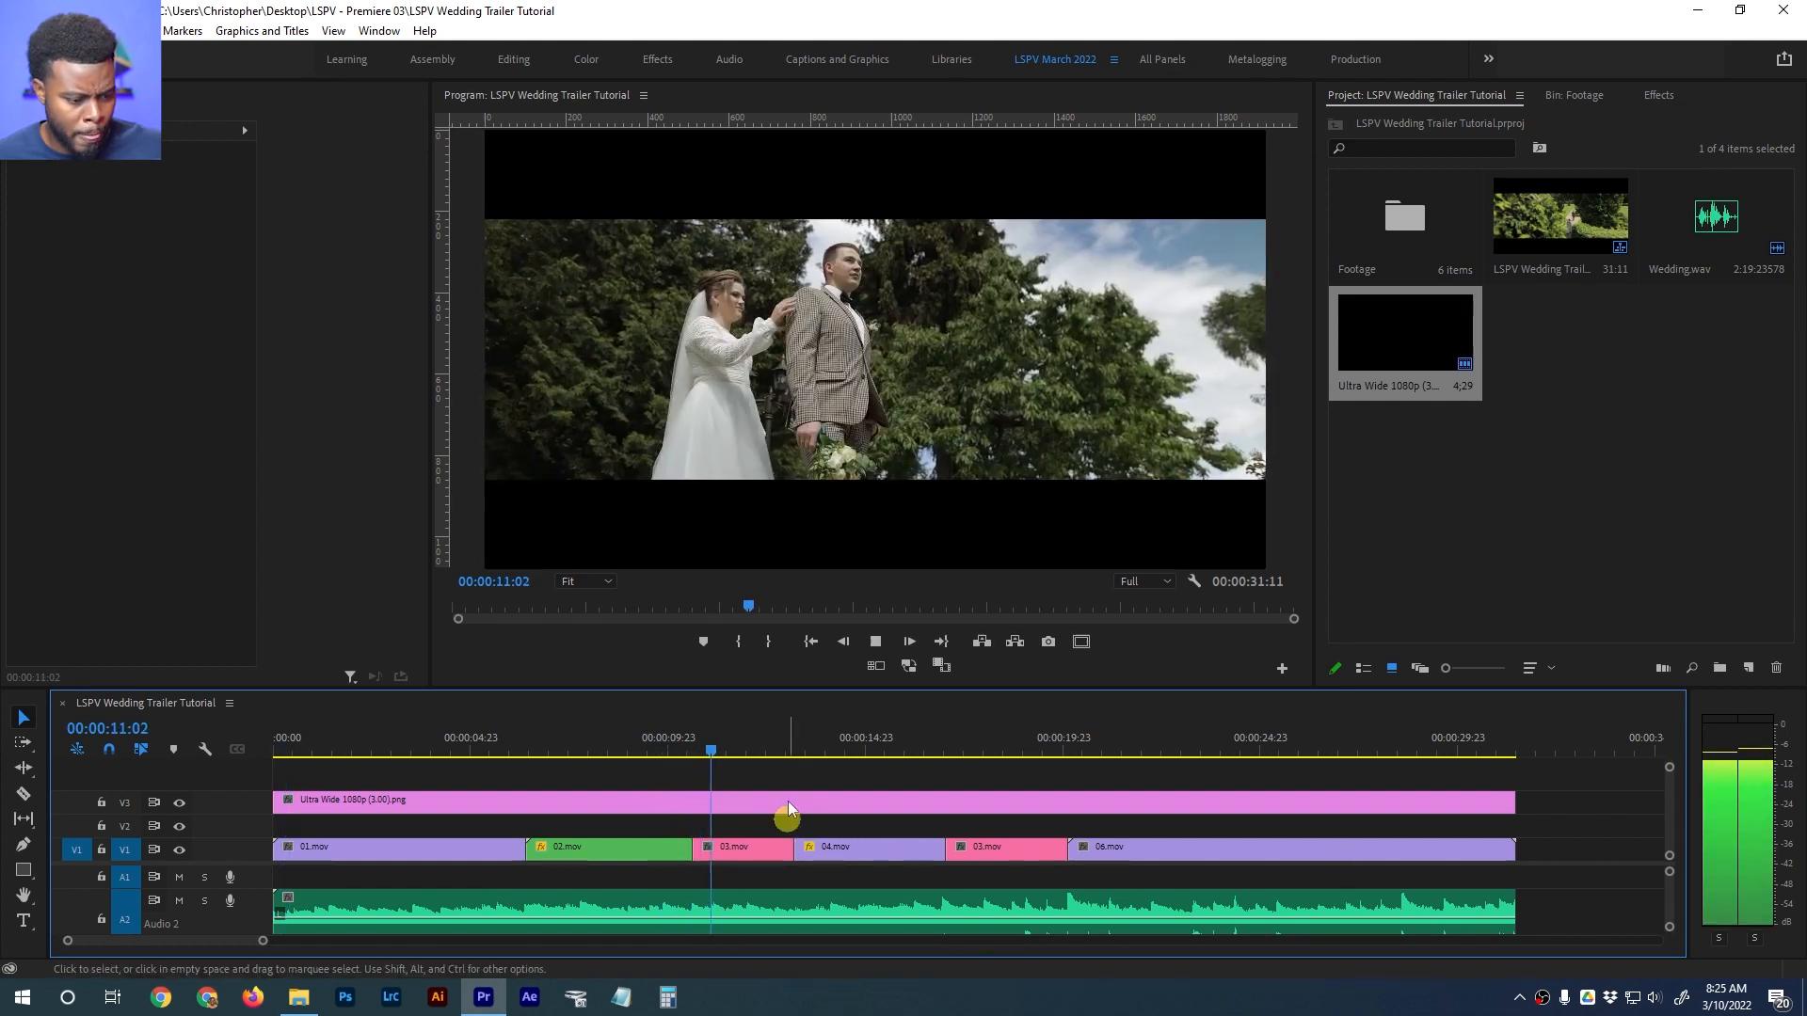
pyautogui.click(739, 735)
pyautogui.press('space')
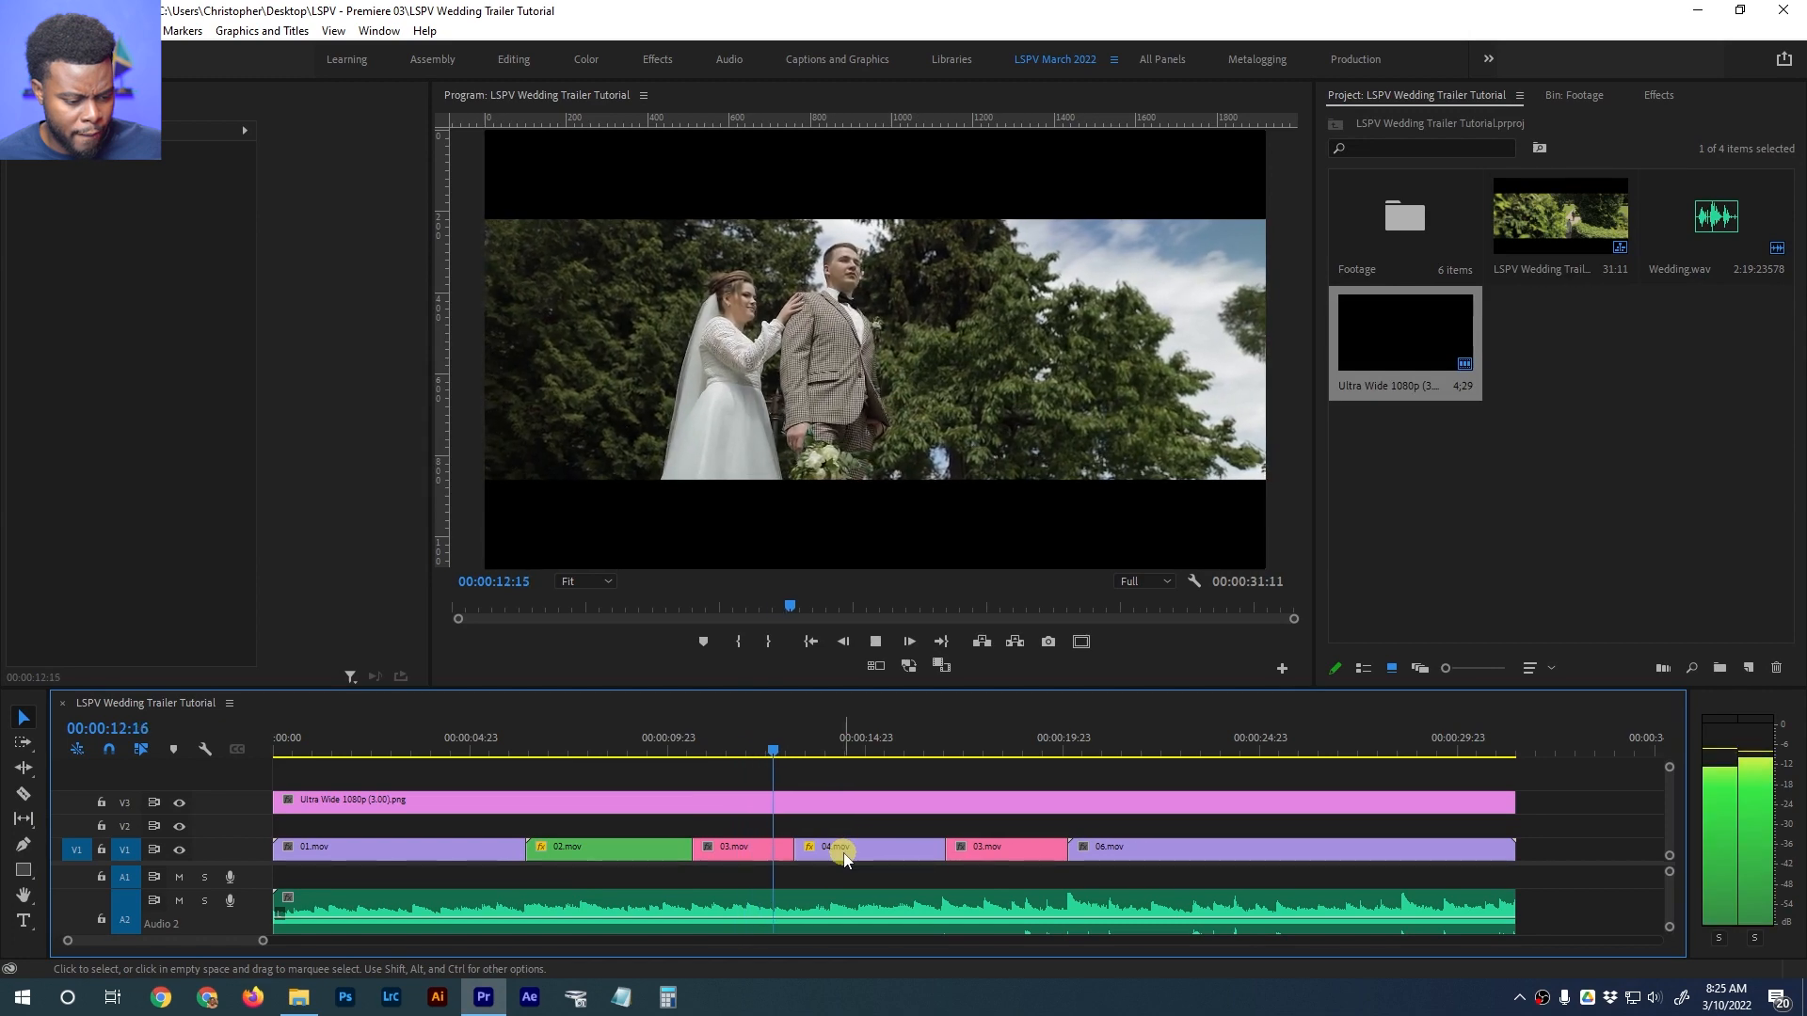
pyautogui.click(771, 722)
pyautogui.press('space')
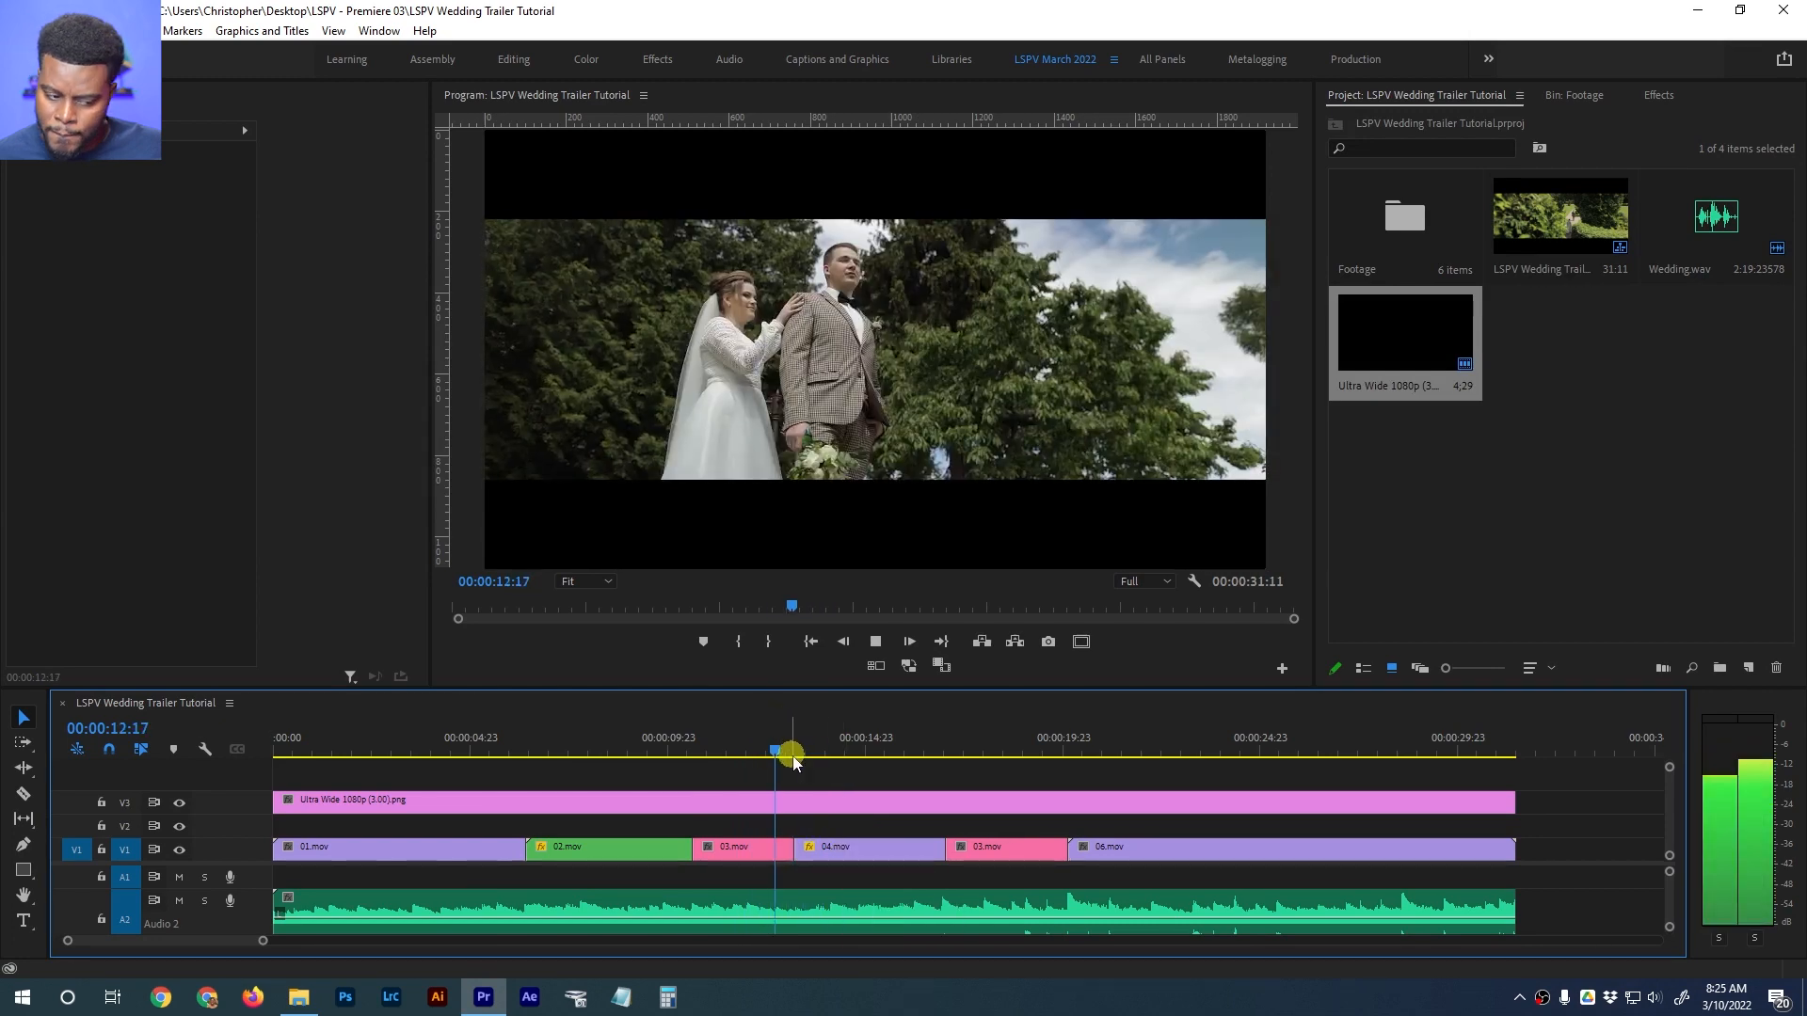
pyautogui.press('space')
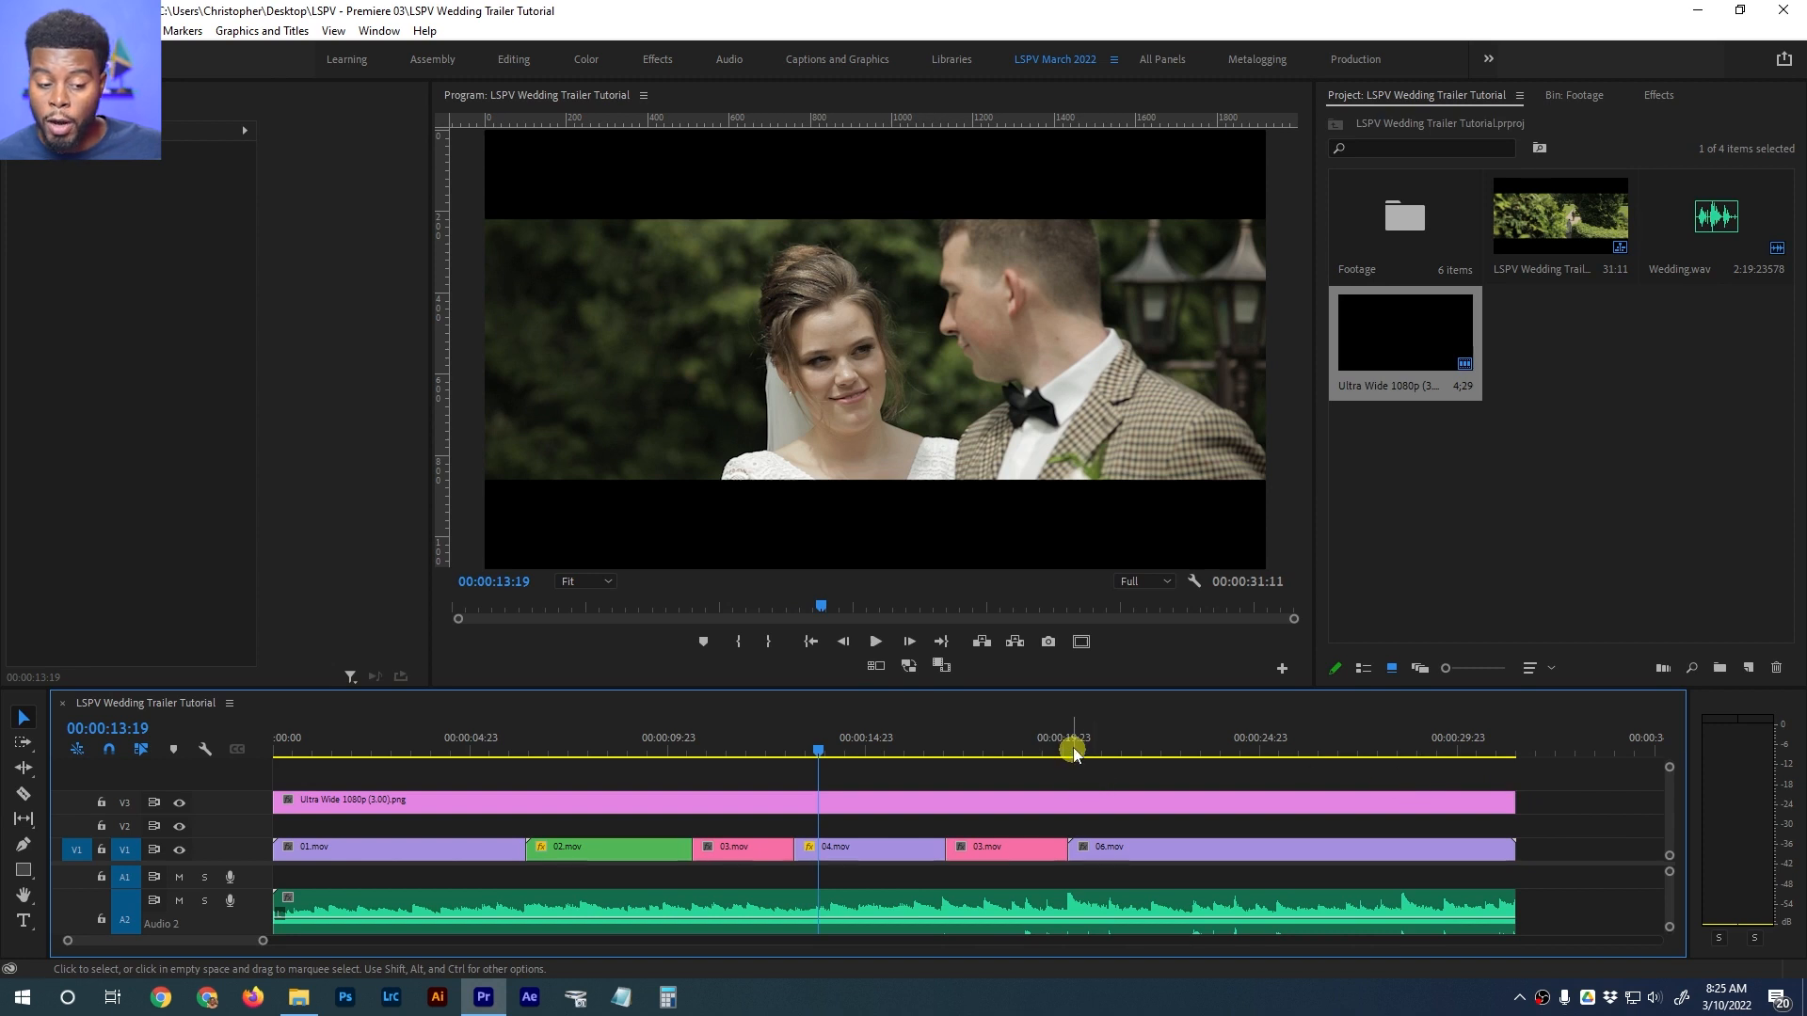
# Replay the cut from the second 03.mov part into 06.mov, and stop playback at 00:00:22:06
pyautogui.click(1048, 738)
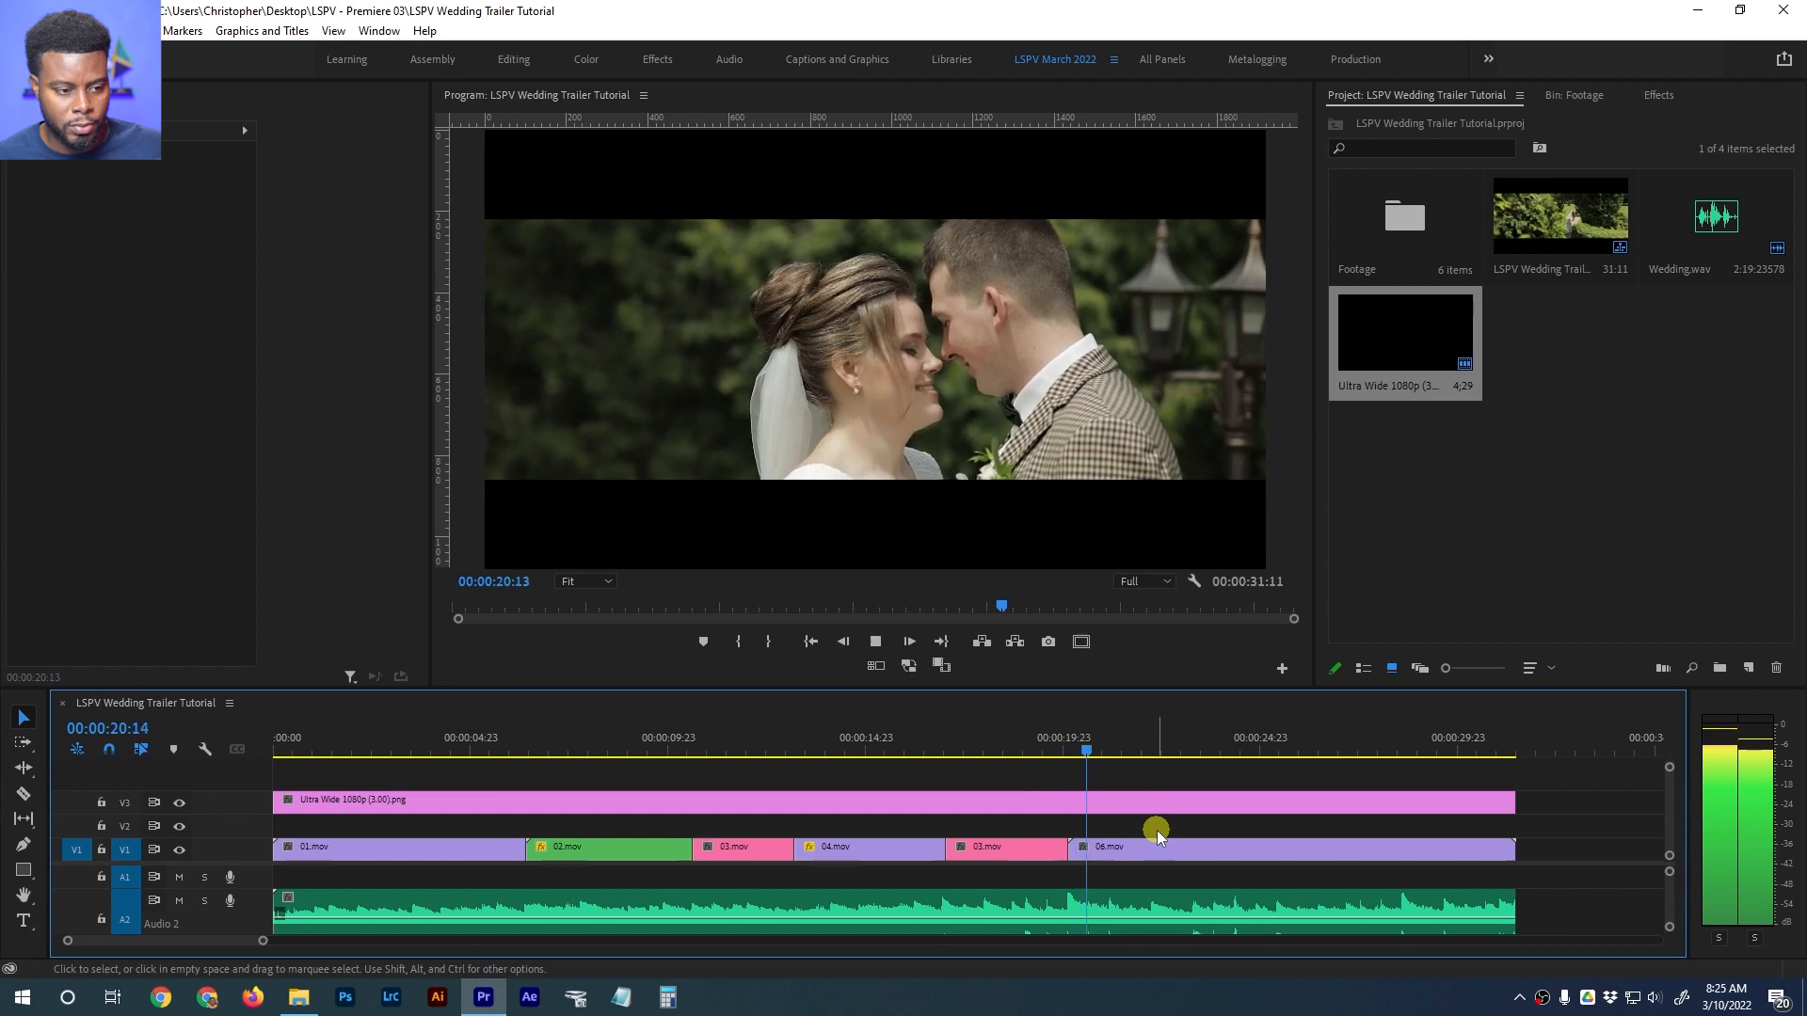
pyautogui.click(1054, 758)
pyautogui.press('space')
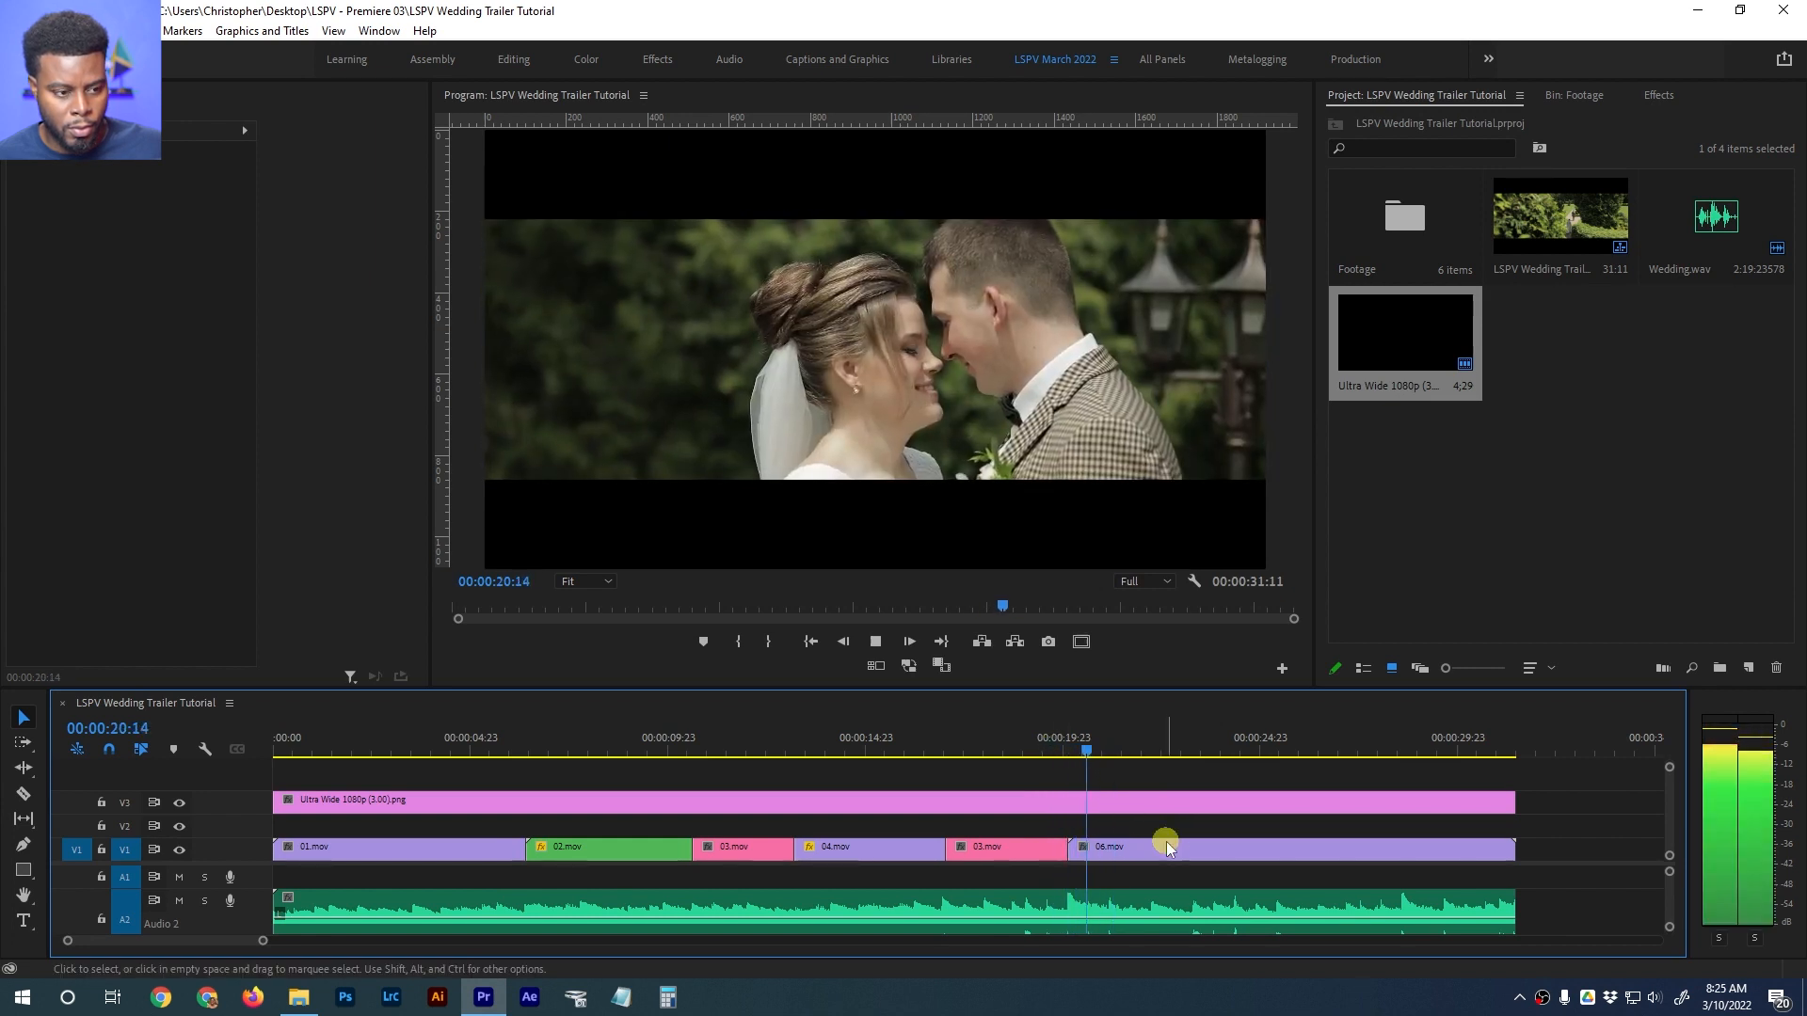
pyautogui.press('space')
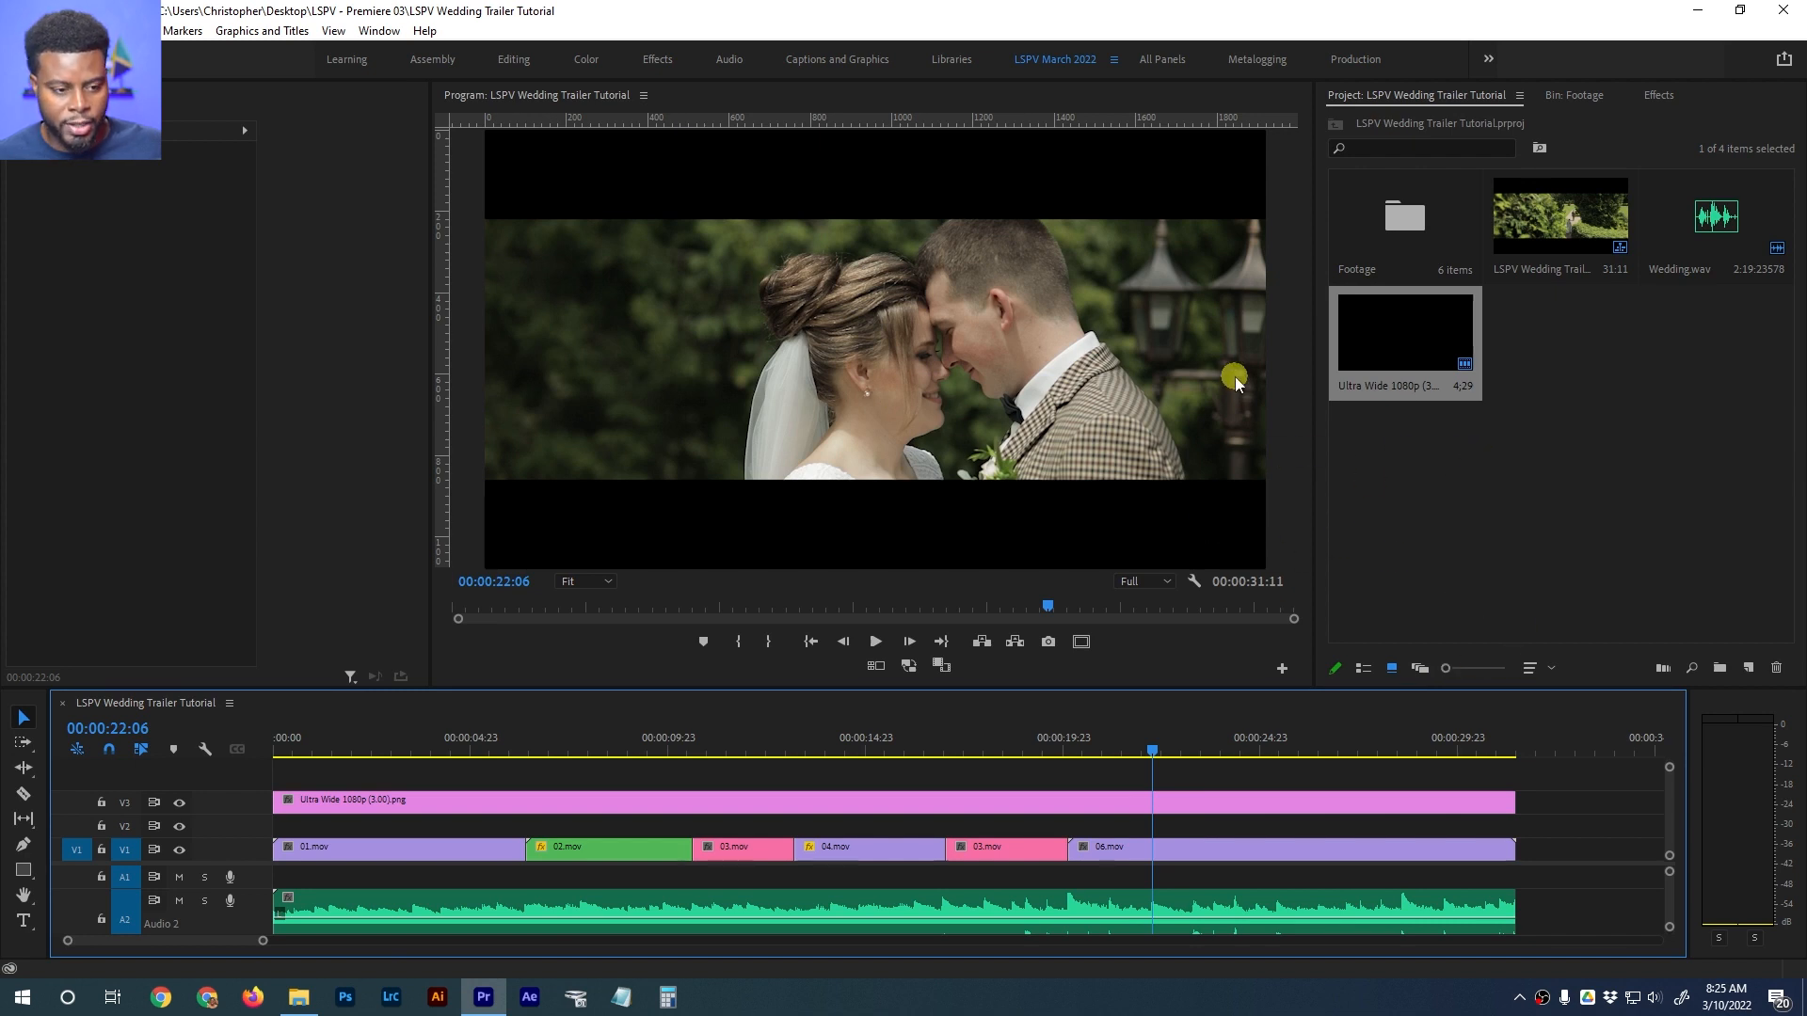
# Add a text title with the couple's first names in capitals over 06.mov at 00:00:22:06, and expand its text settings
pyautogui.click(793, 363)
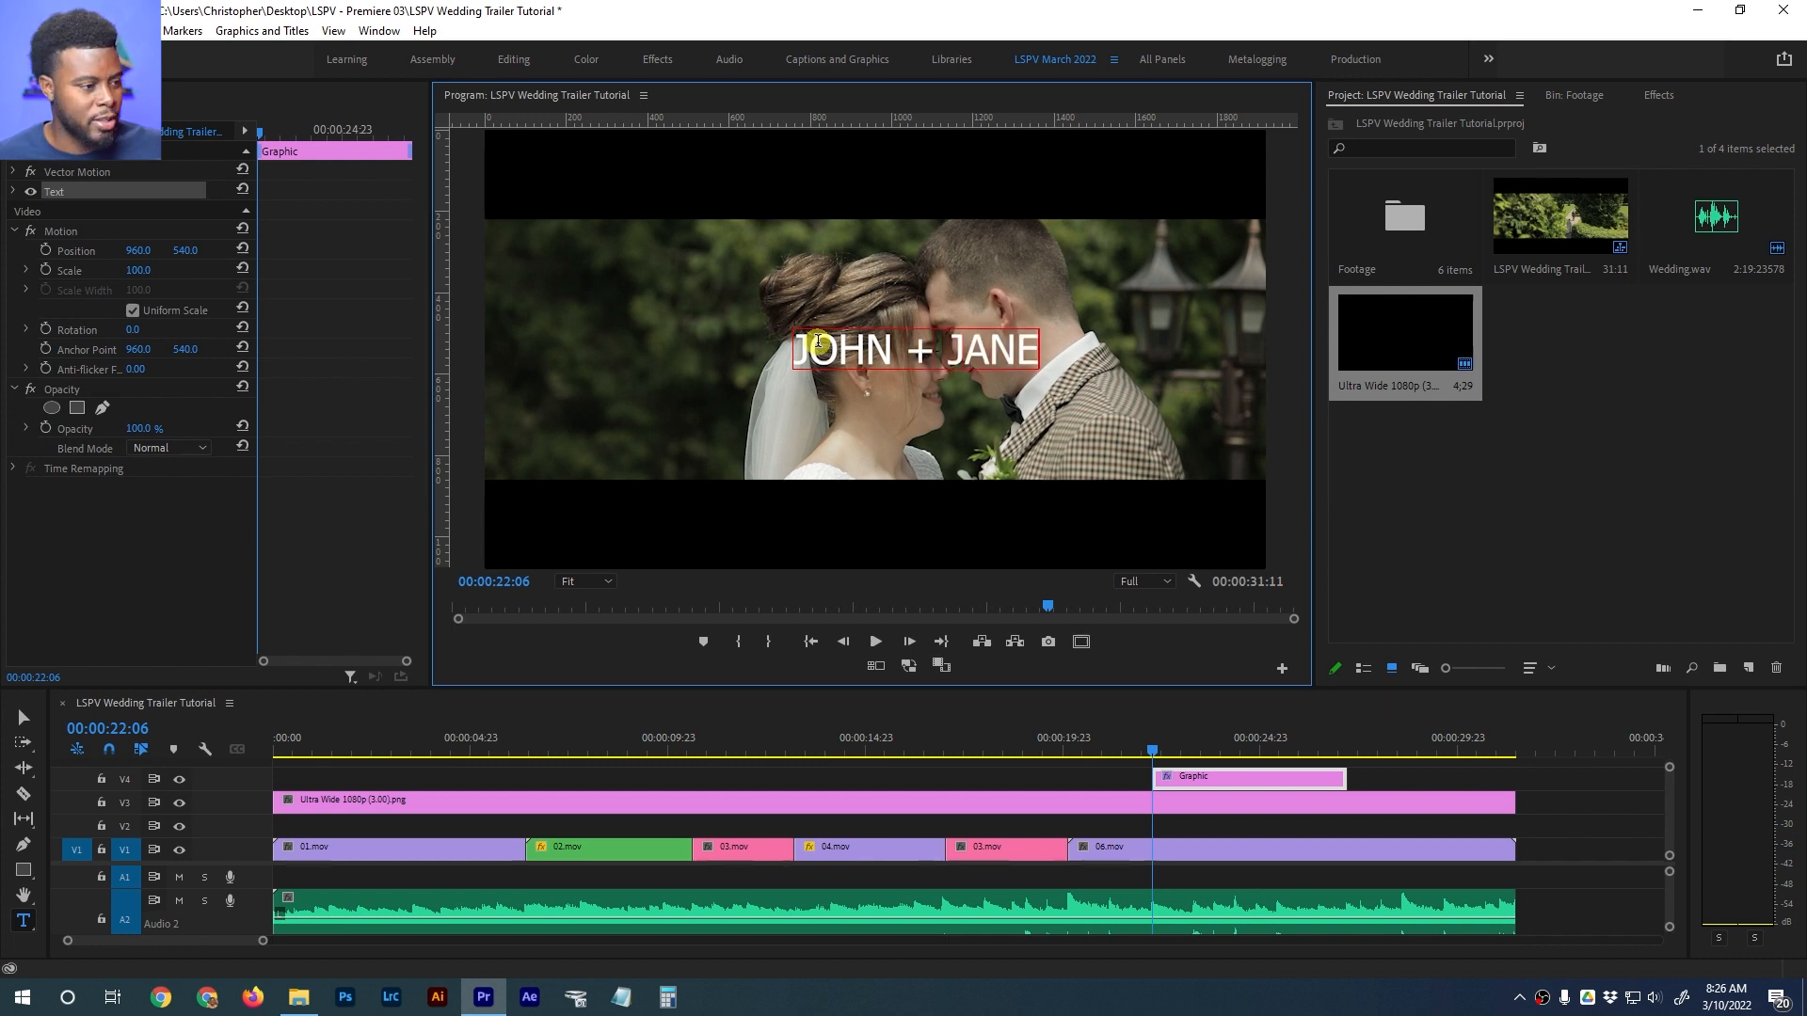
pyautogui.hotkey('ctrl', 'a')
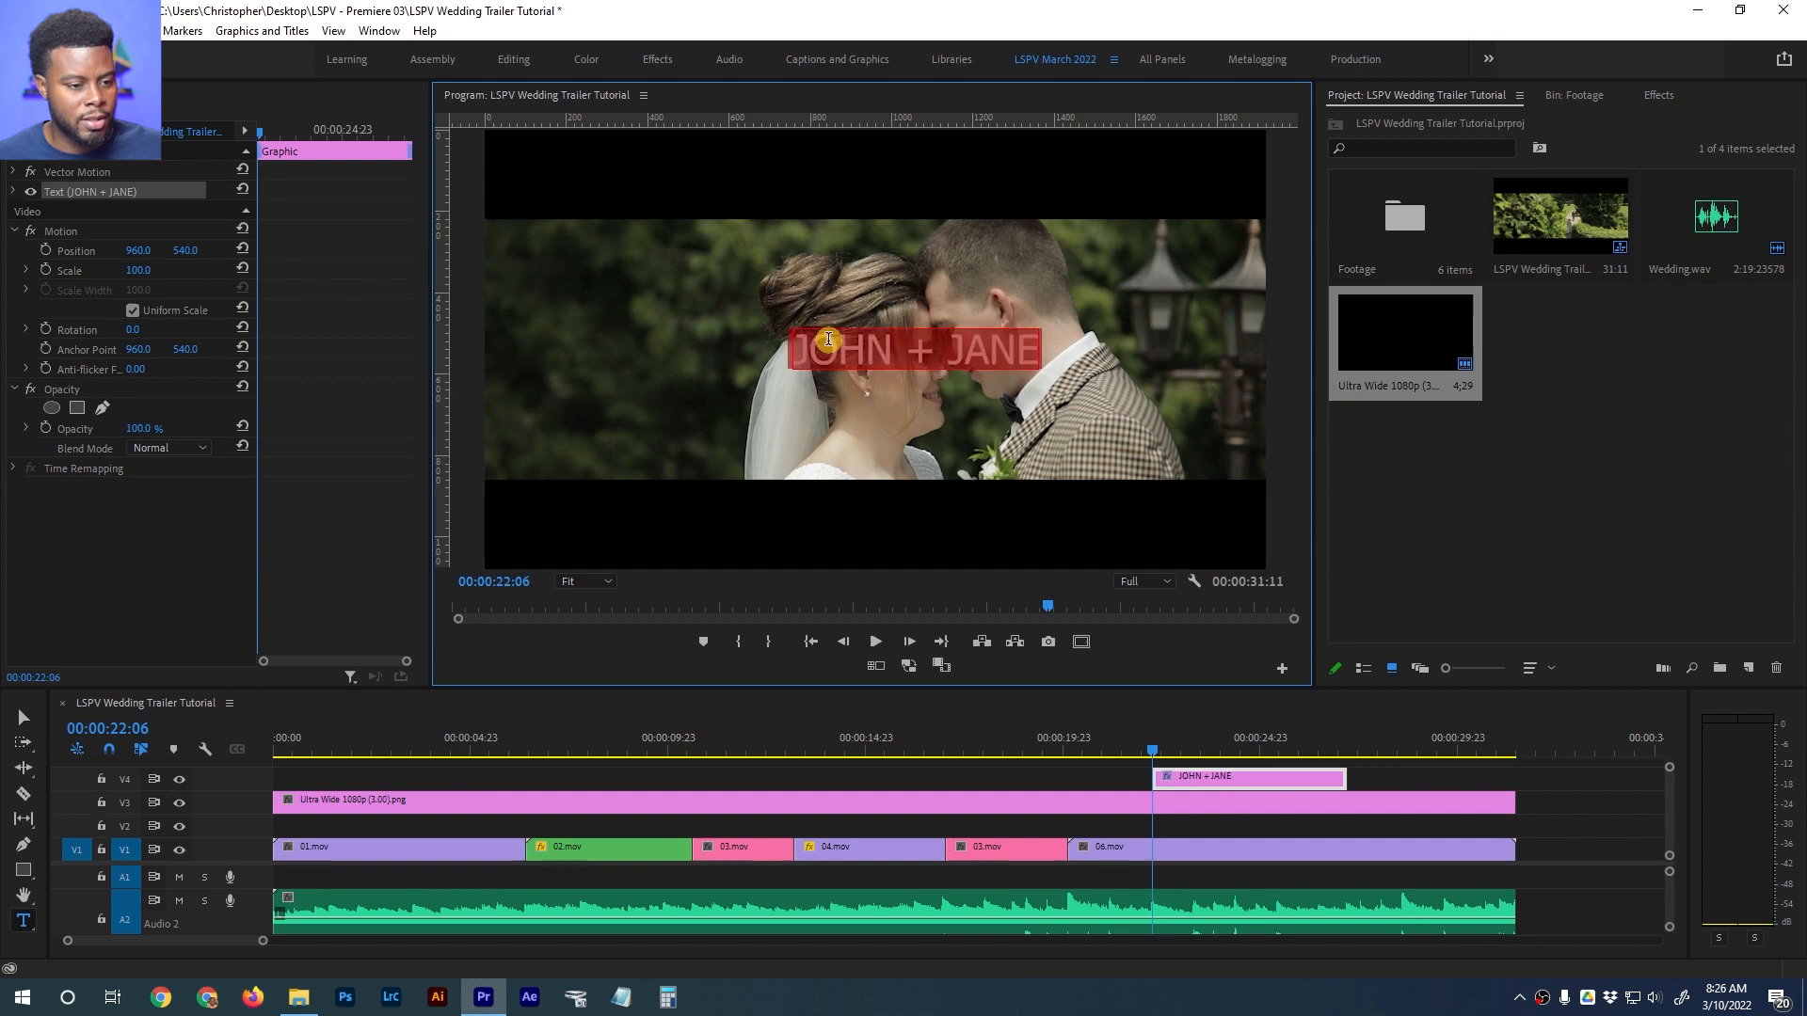
pyautogui.click(12, 192)
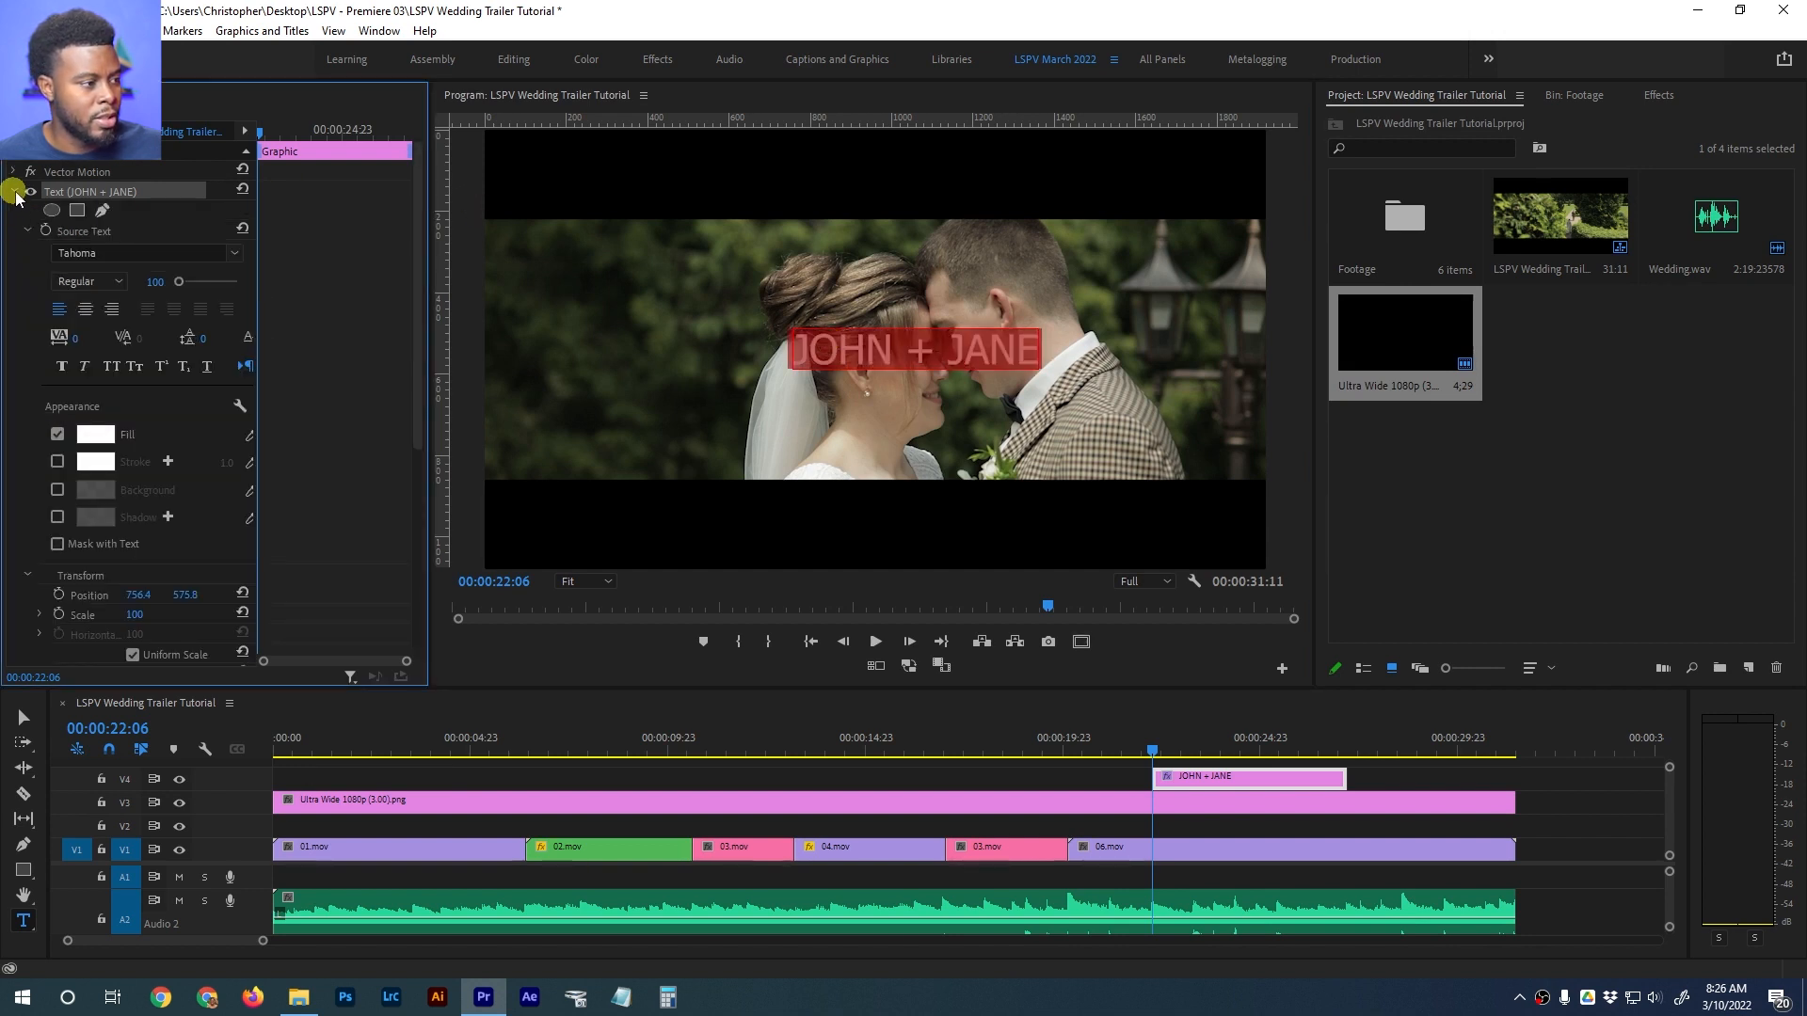
pyautogui.click(13, 192)
pyautogui.click(14, 192)
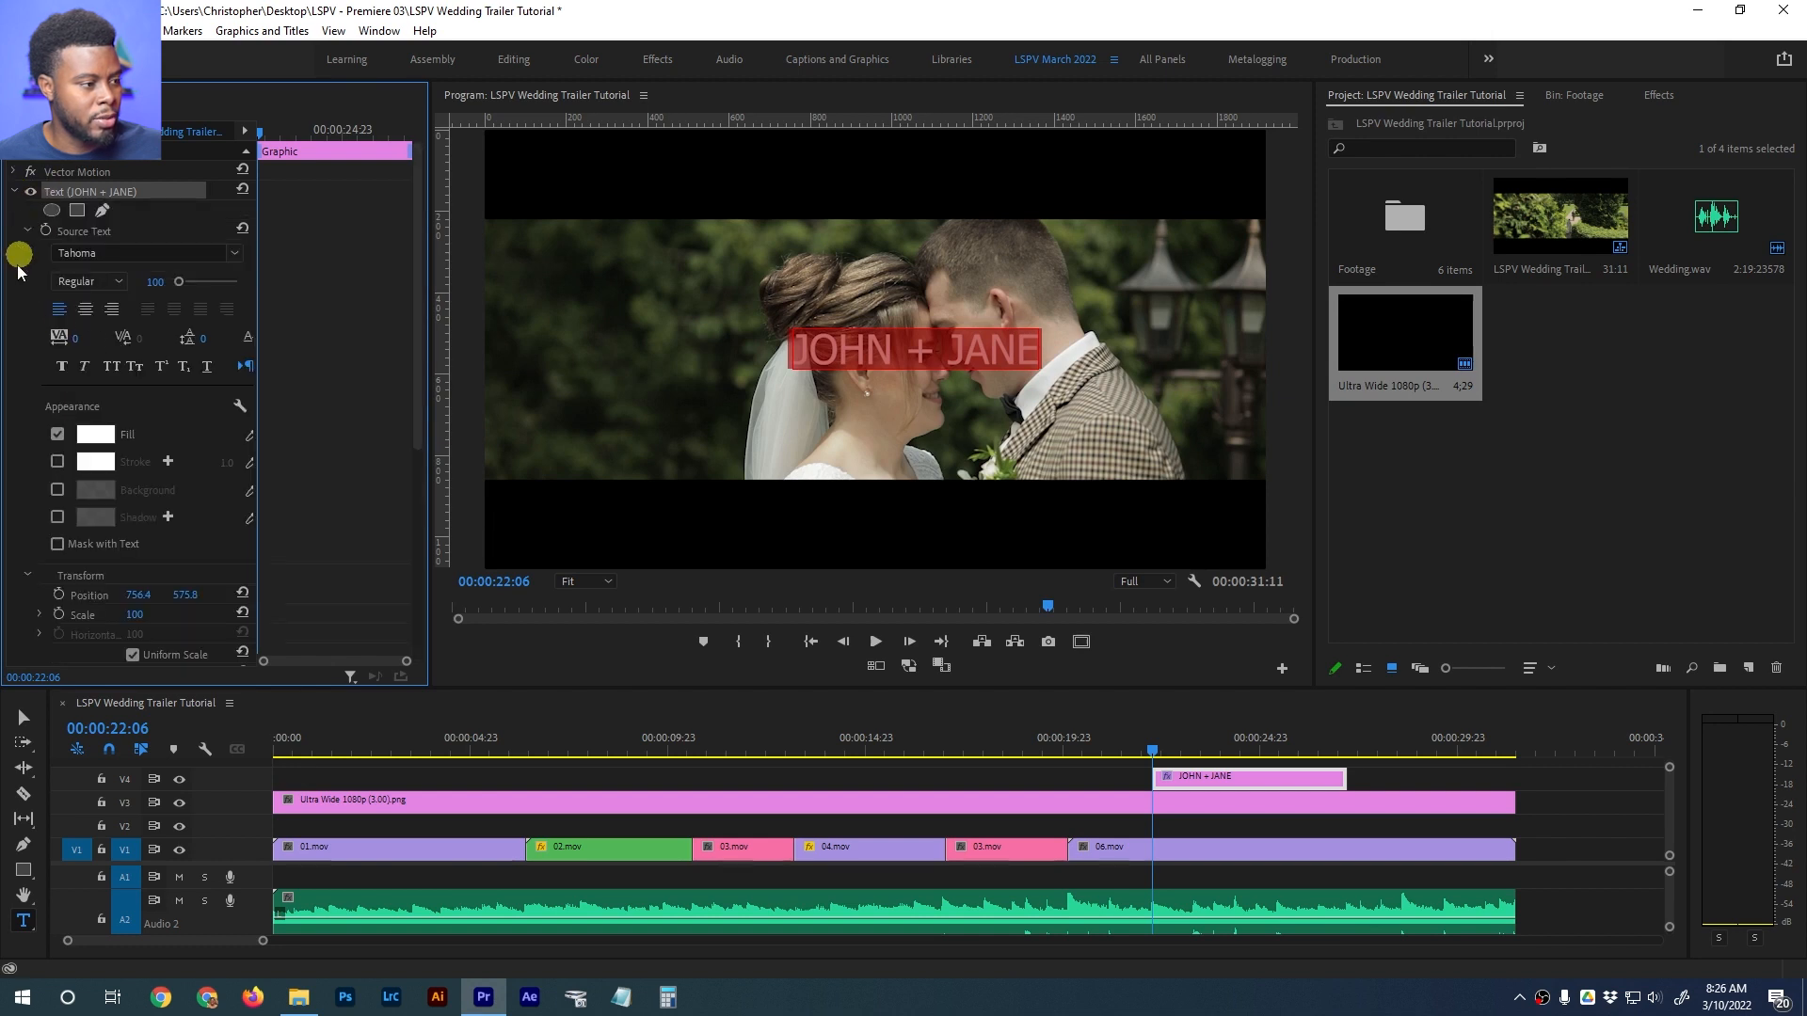
# Set the title's font to Nexa Light
pyautogui.click(200, 254)
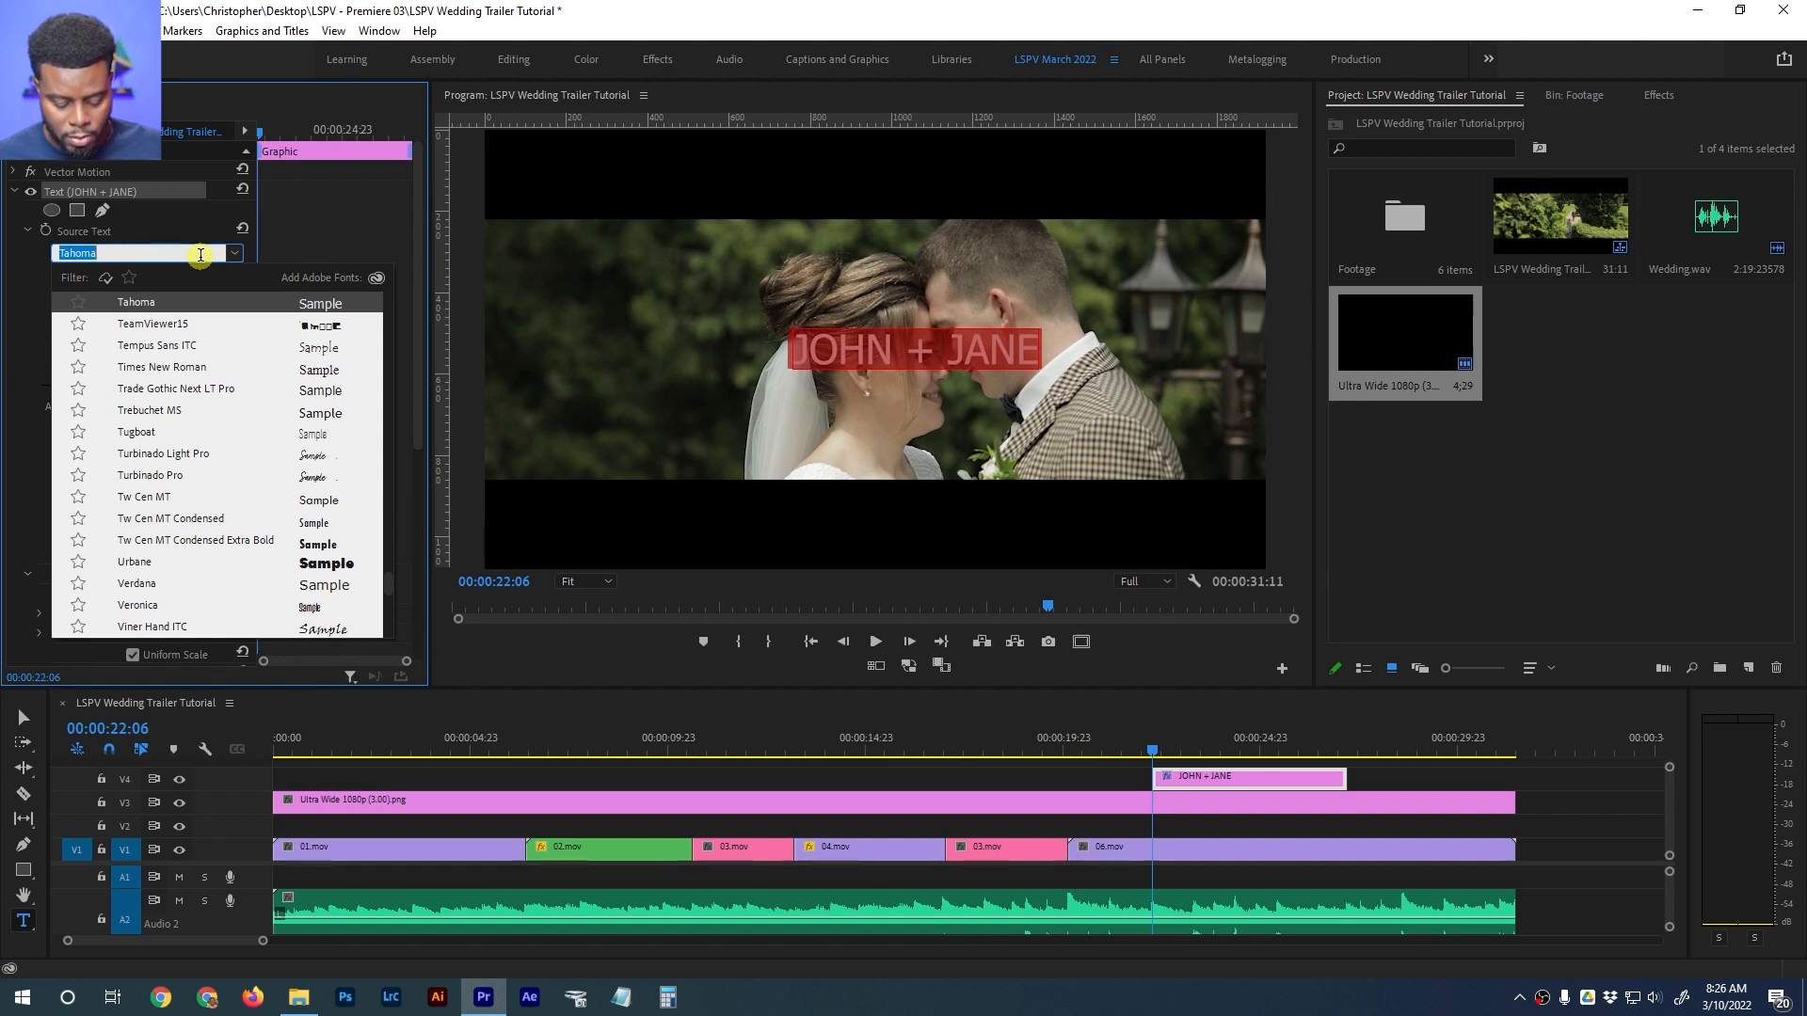
pyautogui.write('goth')
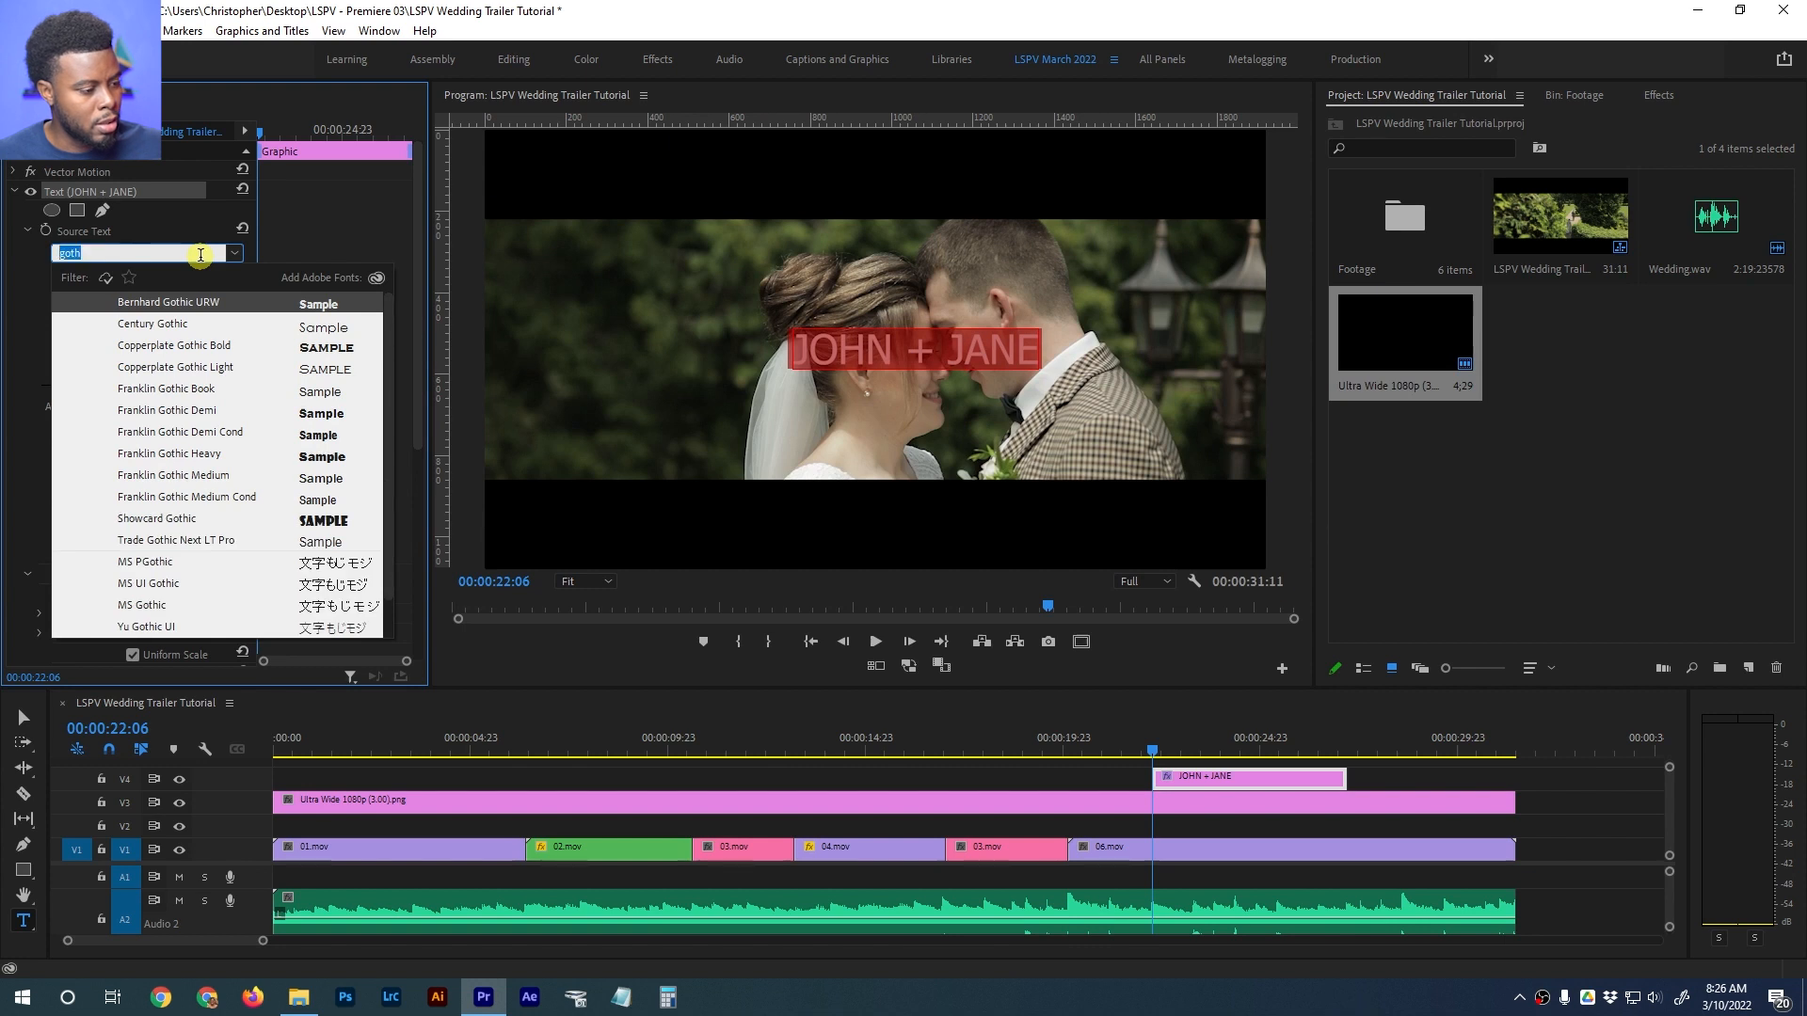
pyautogui.write('nexa')
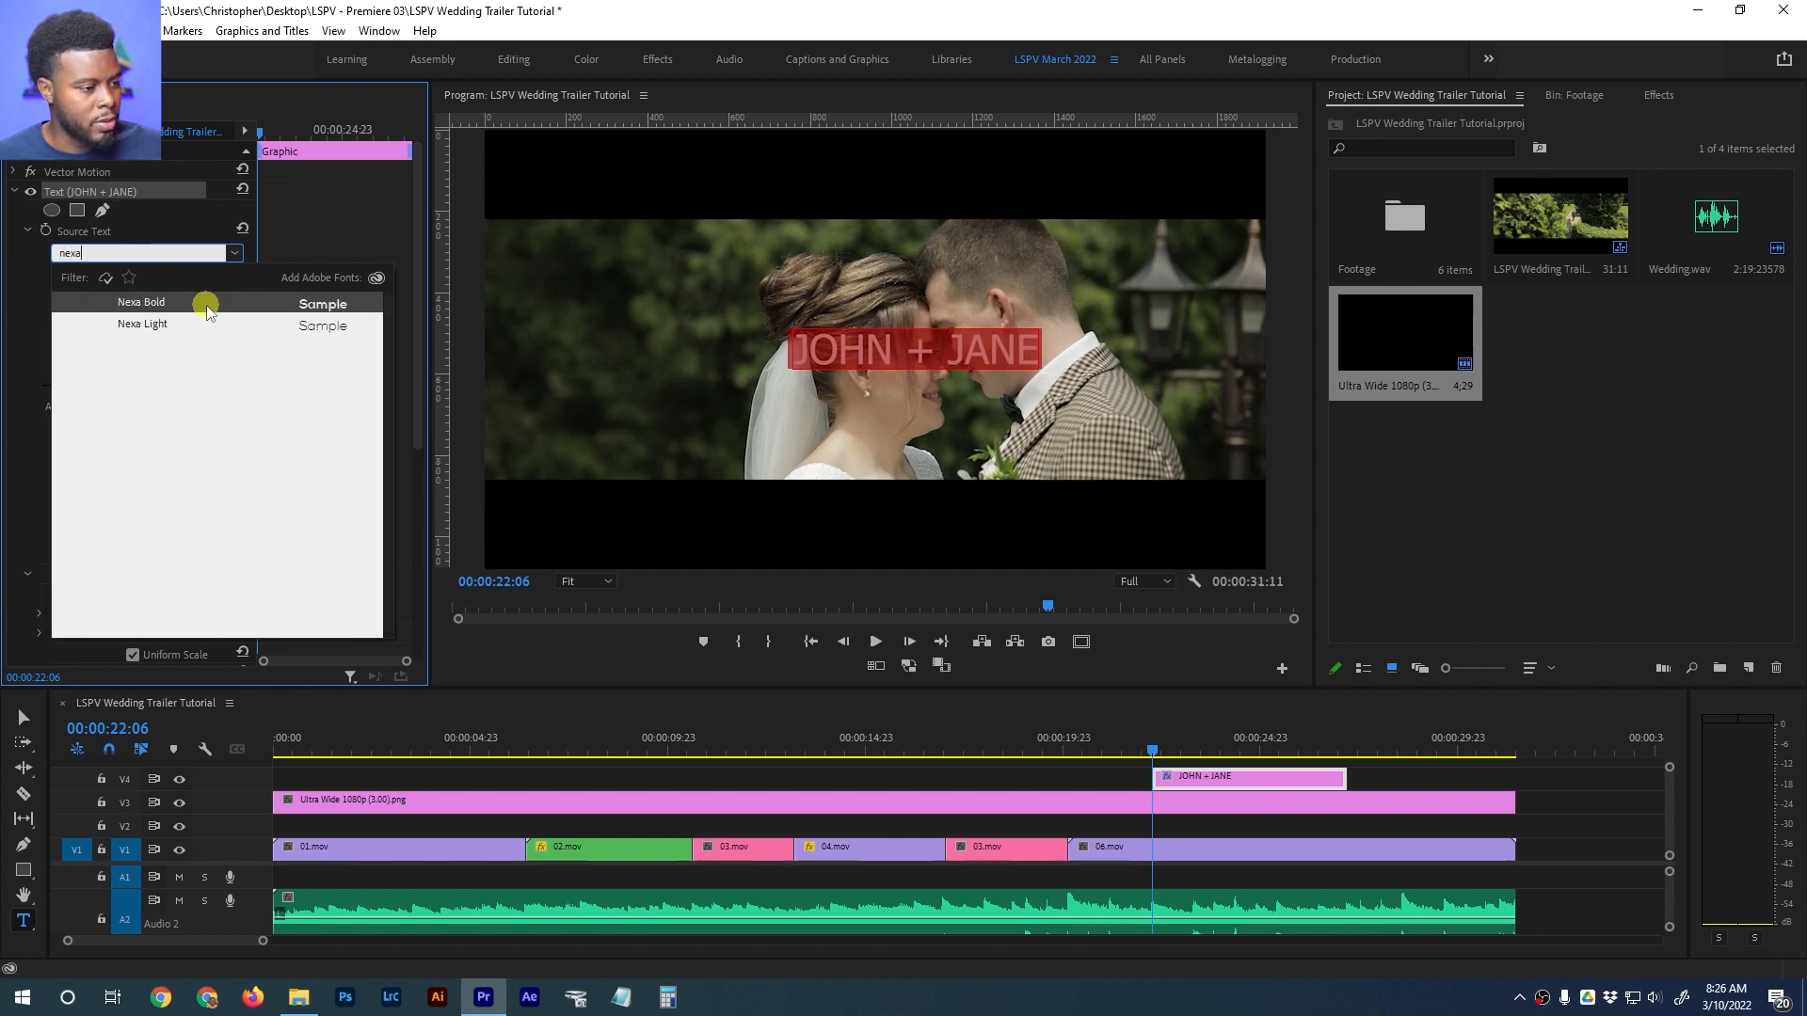
pyautogui.click(142, 324)
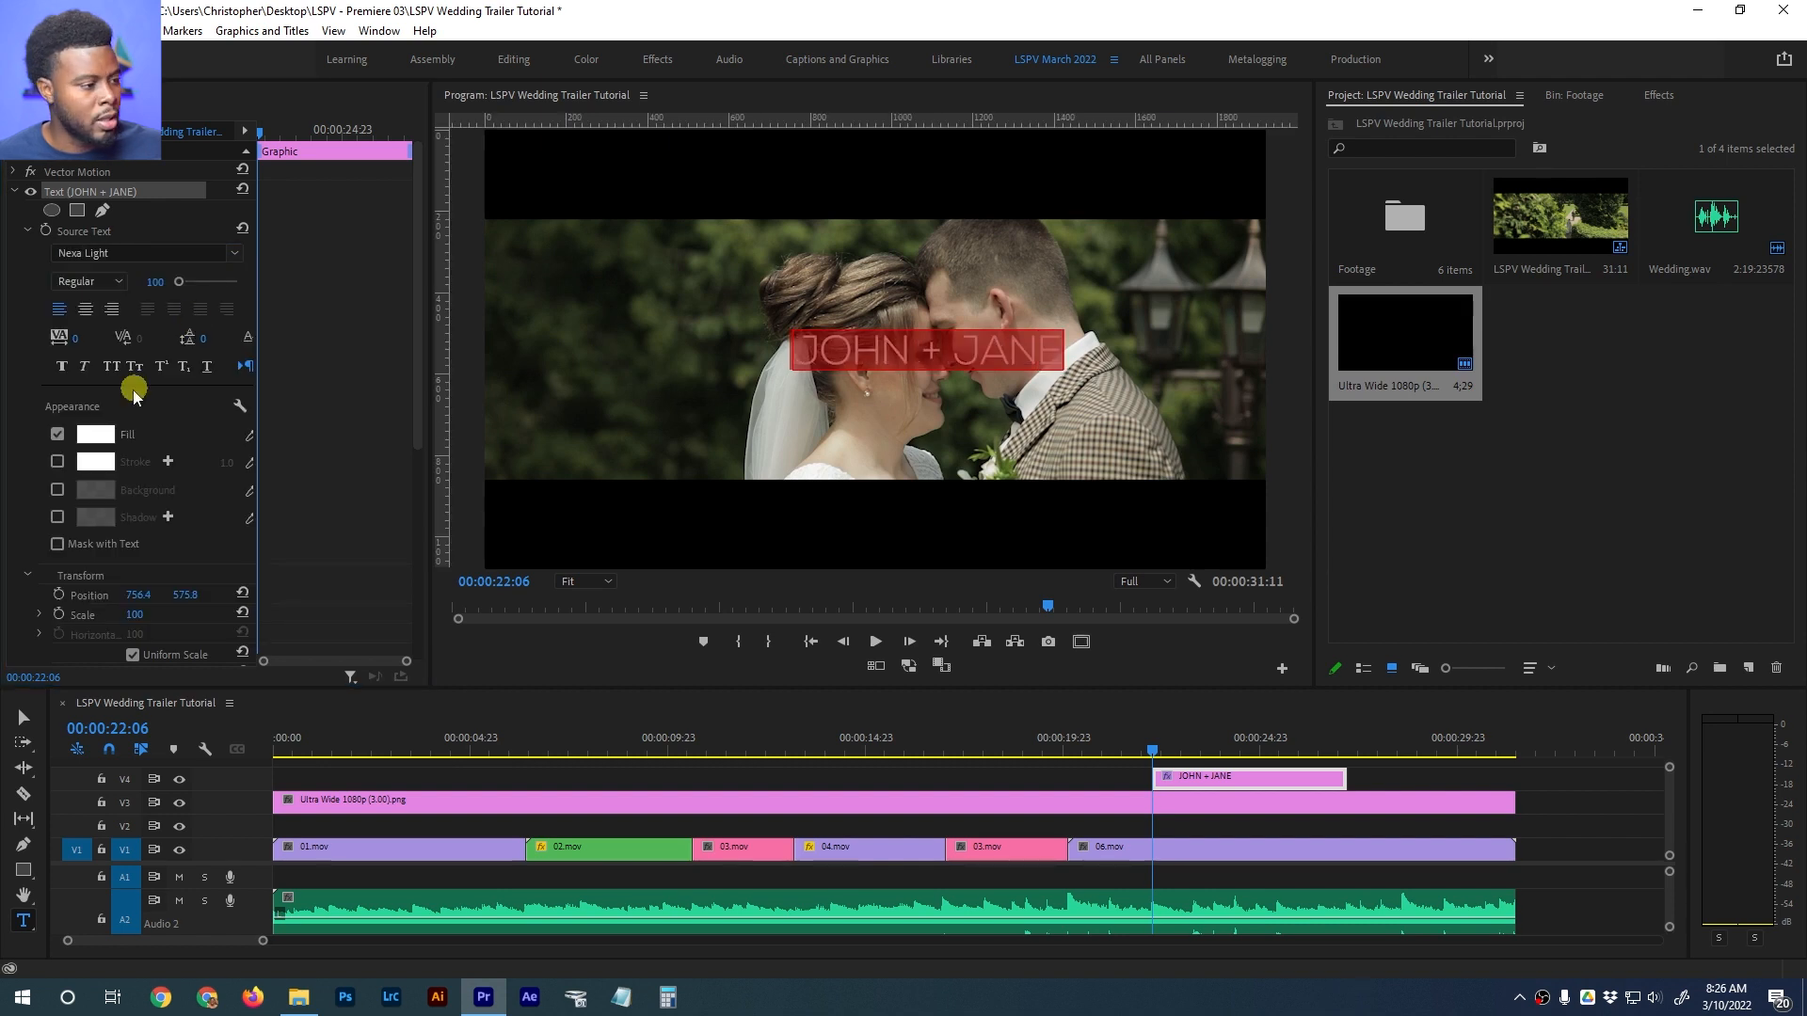
# Set the title's font size to 80 and center-align its text
pyautogui.click(150, 281)
pyautogui.write('80')
pyautogui.press('Return')
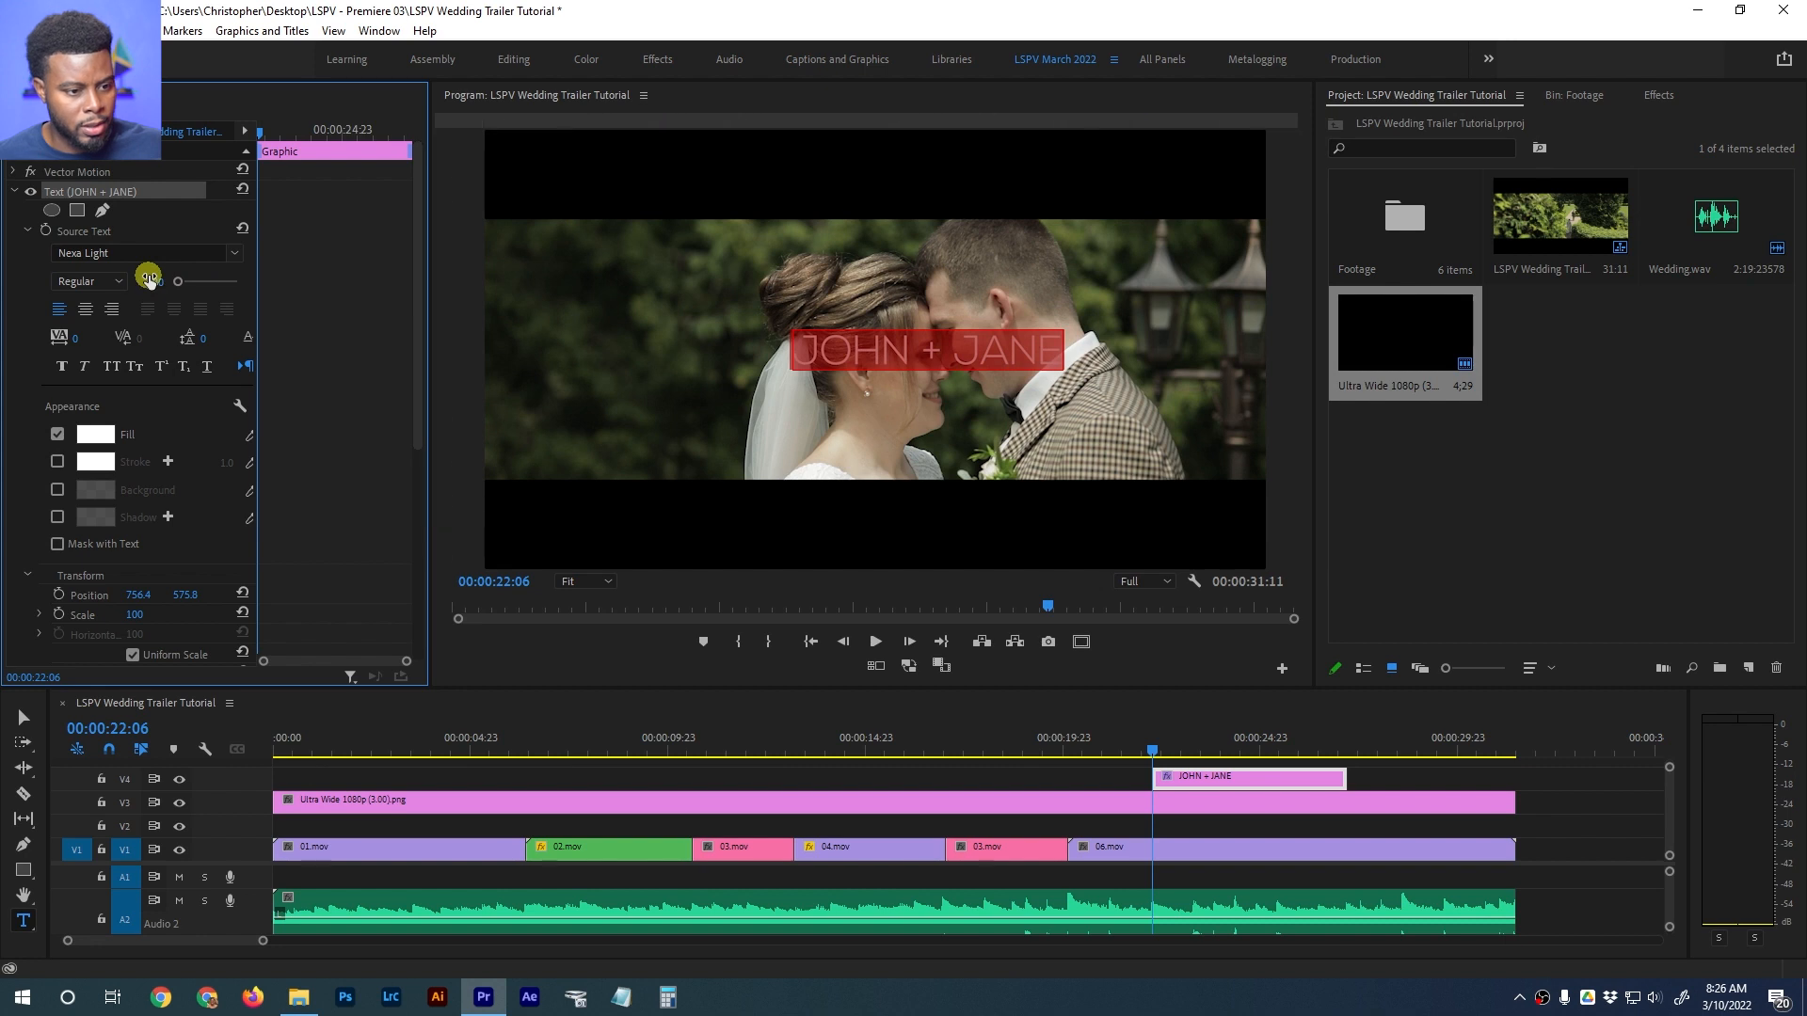
pyautogui.click(84, 309)
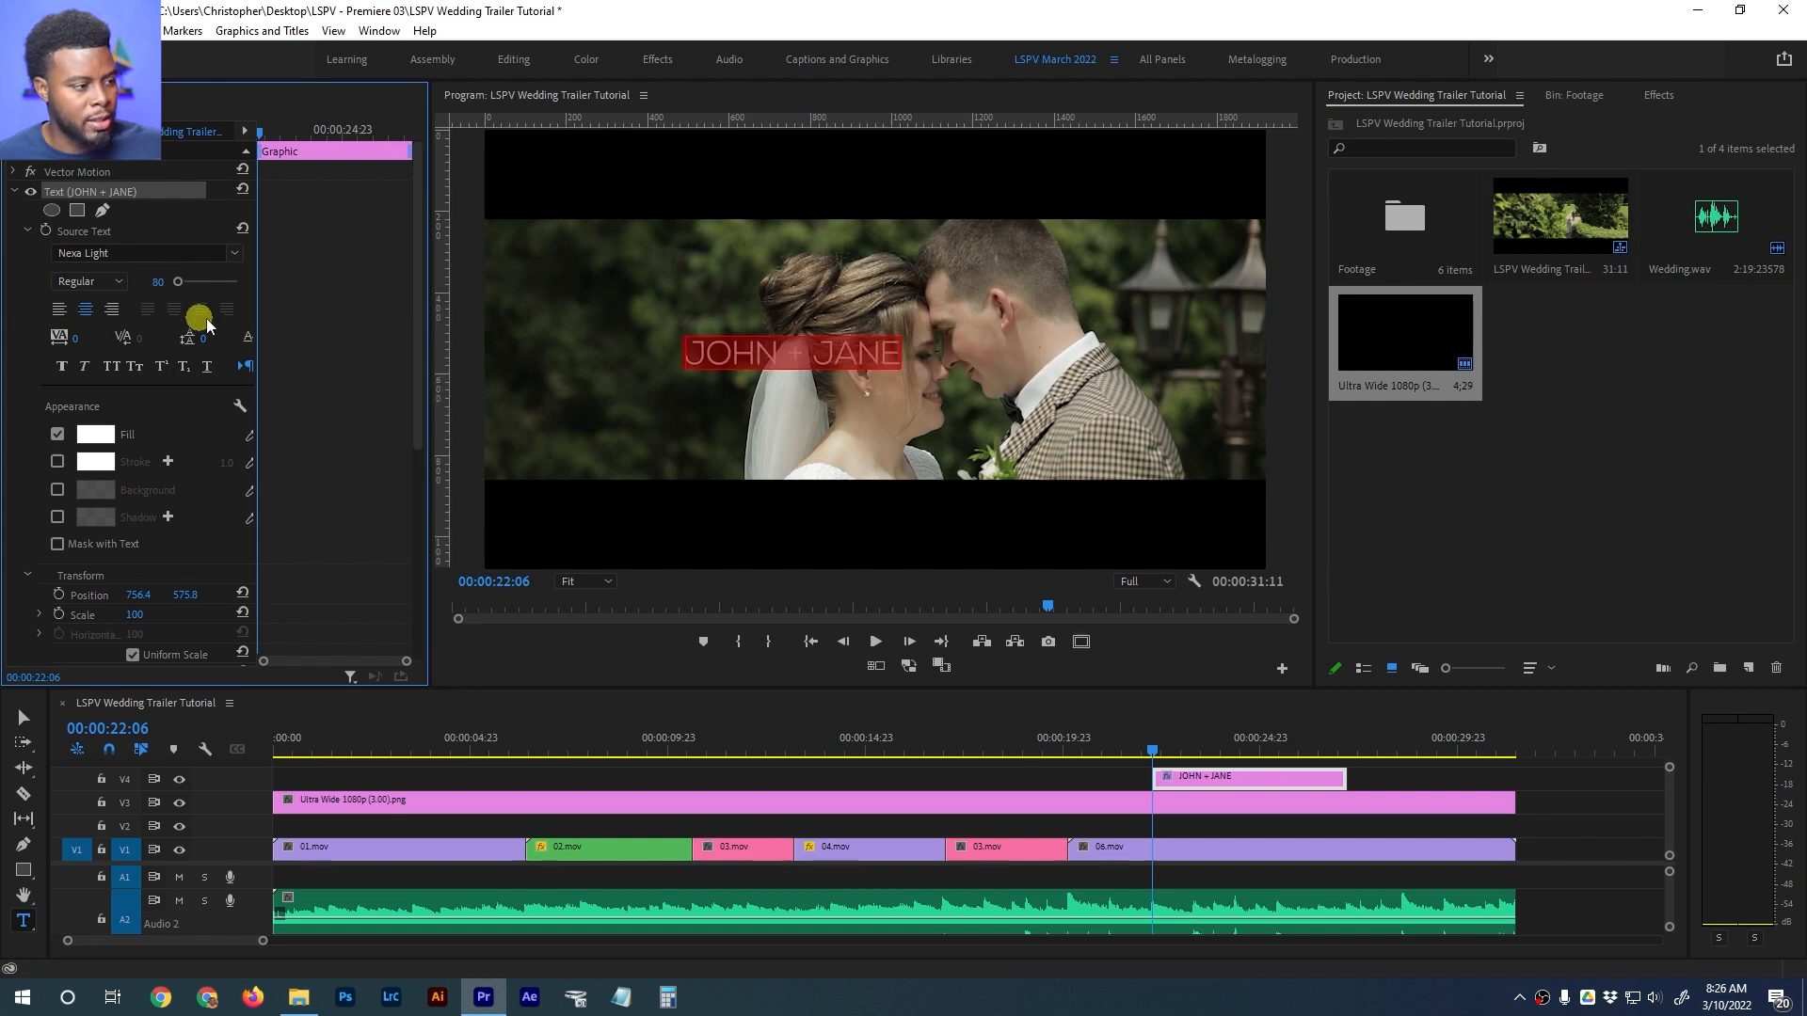
# Place the title in the empty area beside the bride, at about position 382.6, 540.0
pyautogui.click(1189, 784)
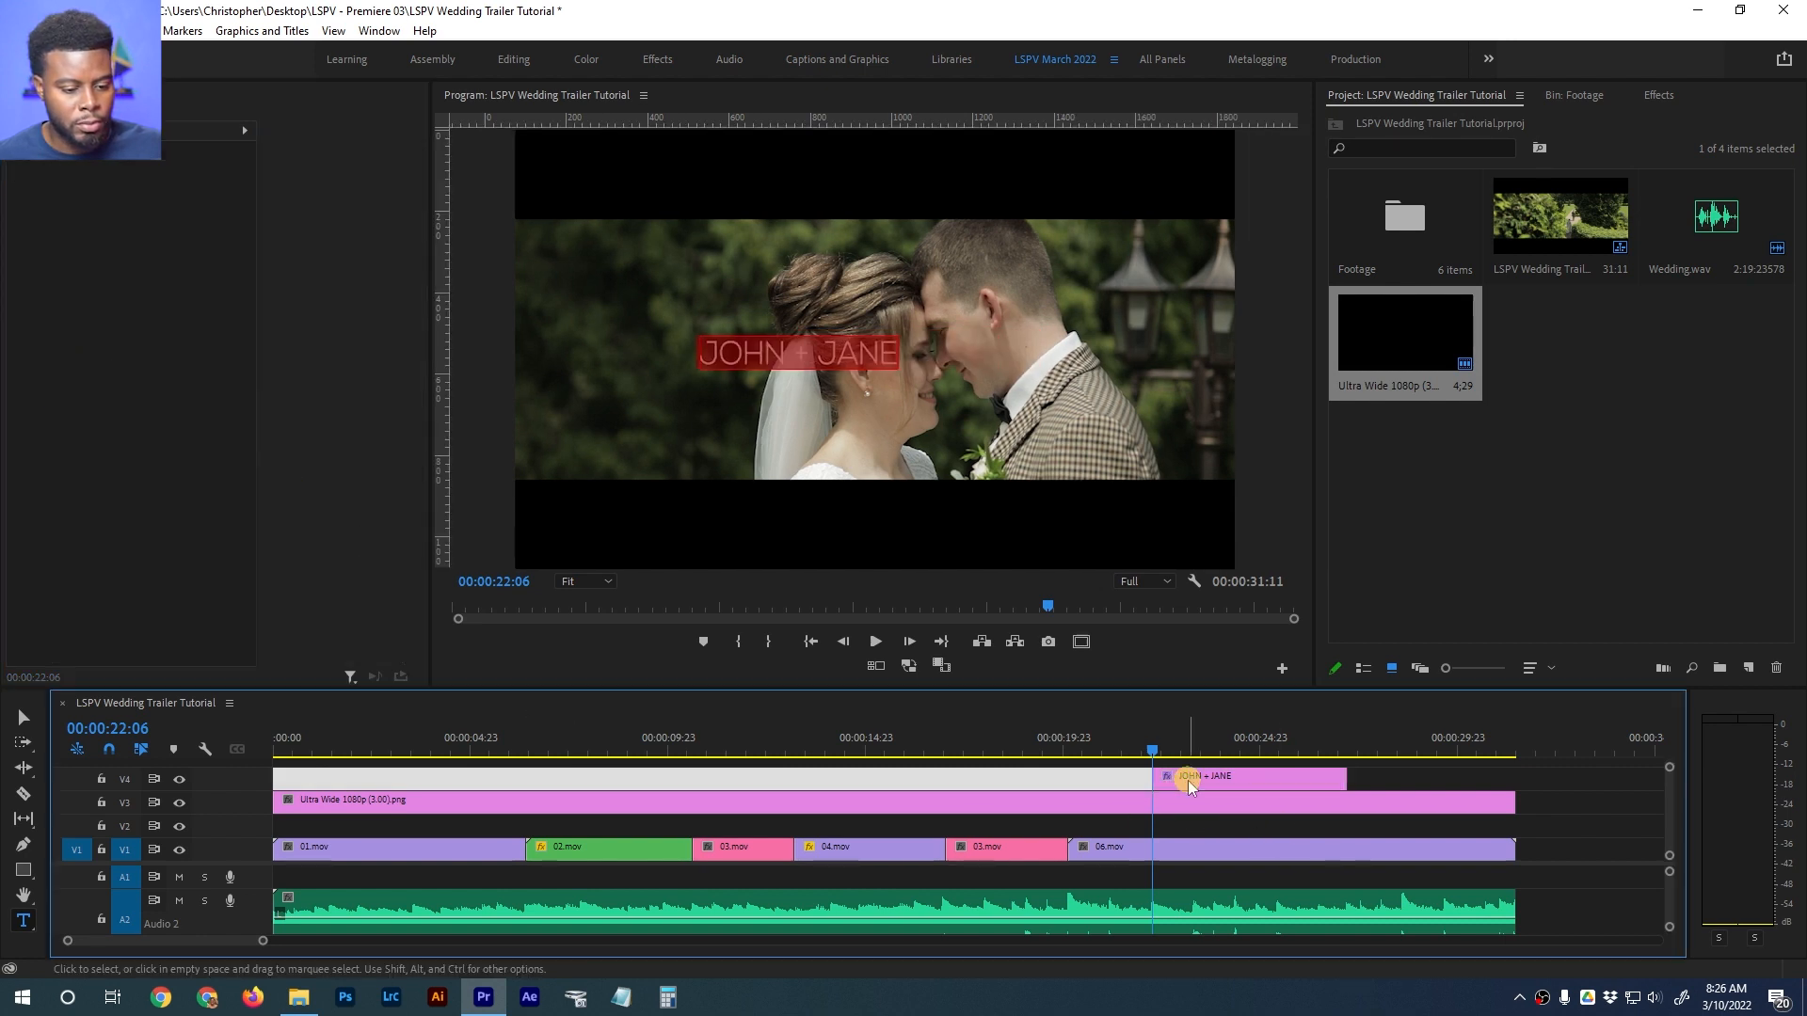
pyautogui.press('v')
pyautogui.click(810, 355)
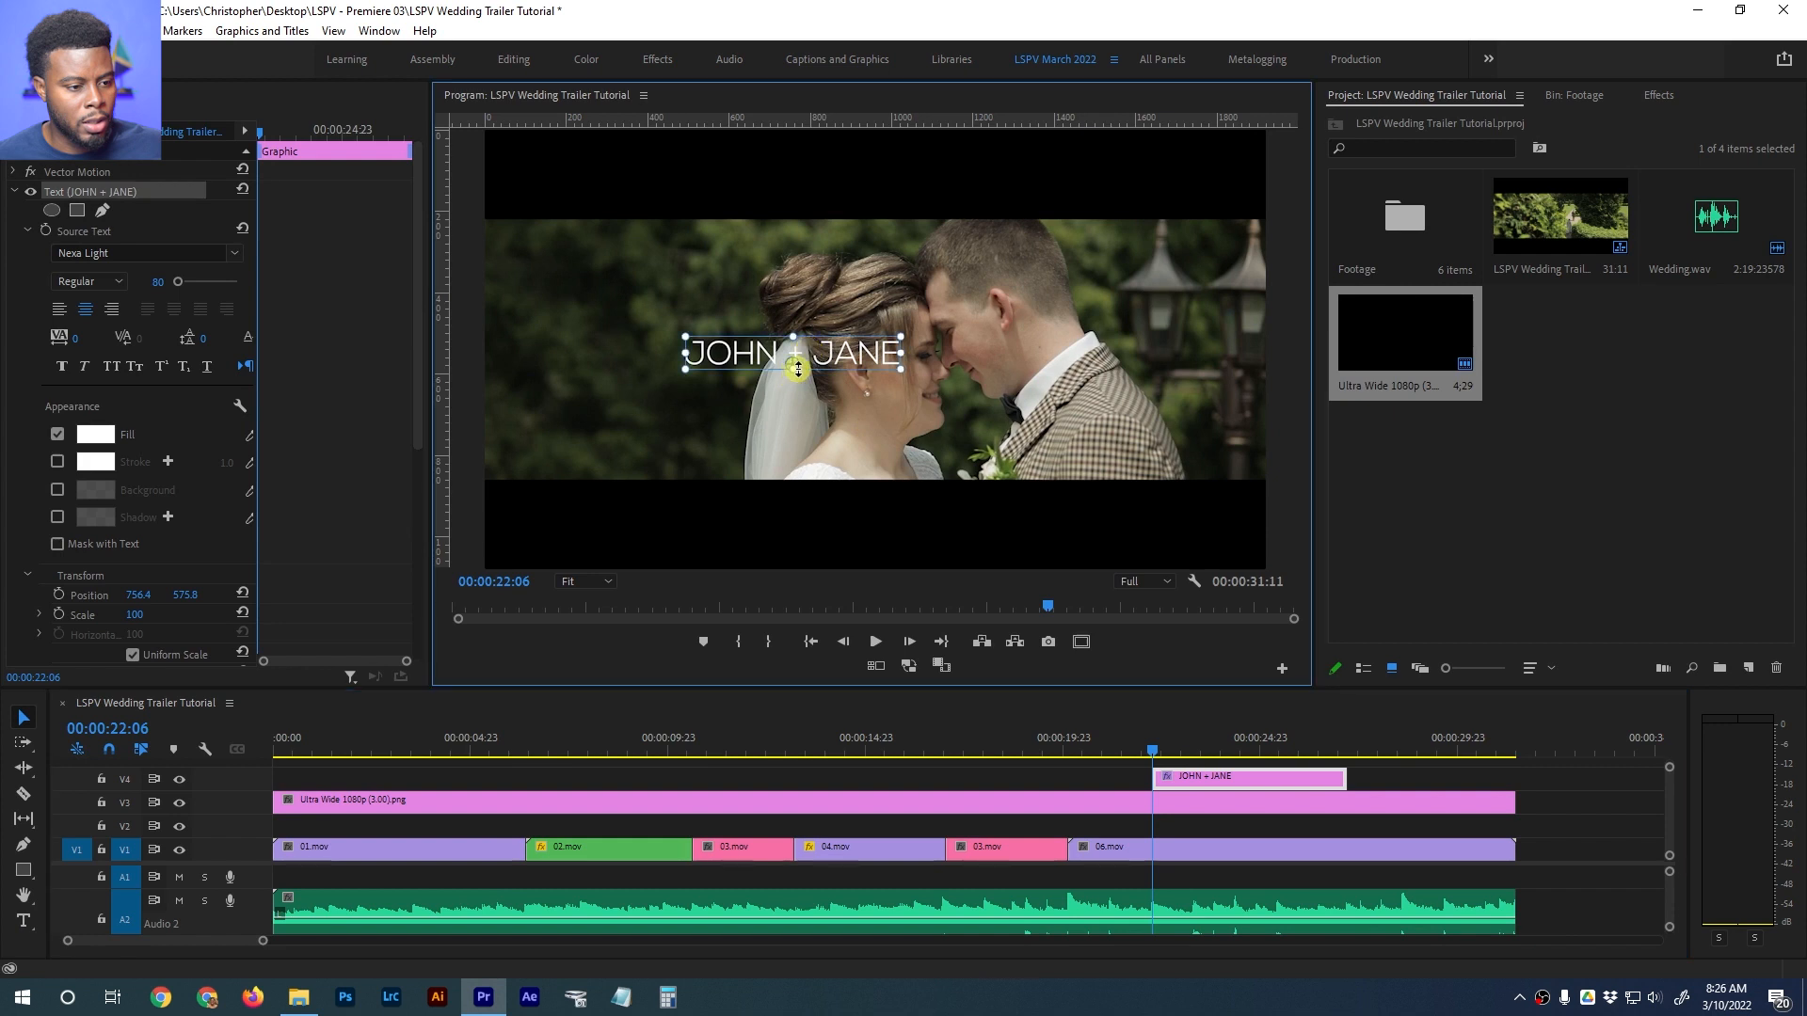
pyautogui.moveTo(791, 358); pyautogui.dragTo(928, 348)
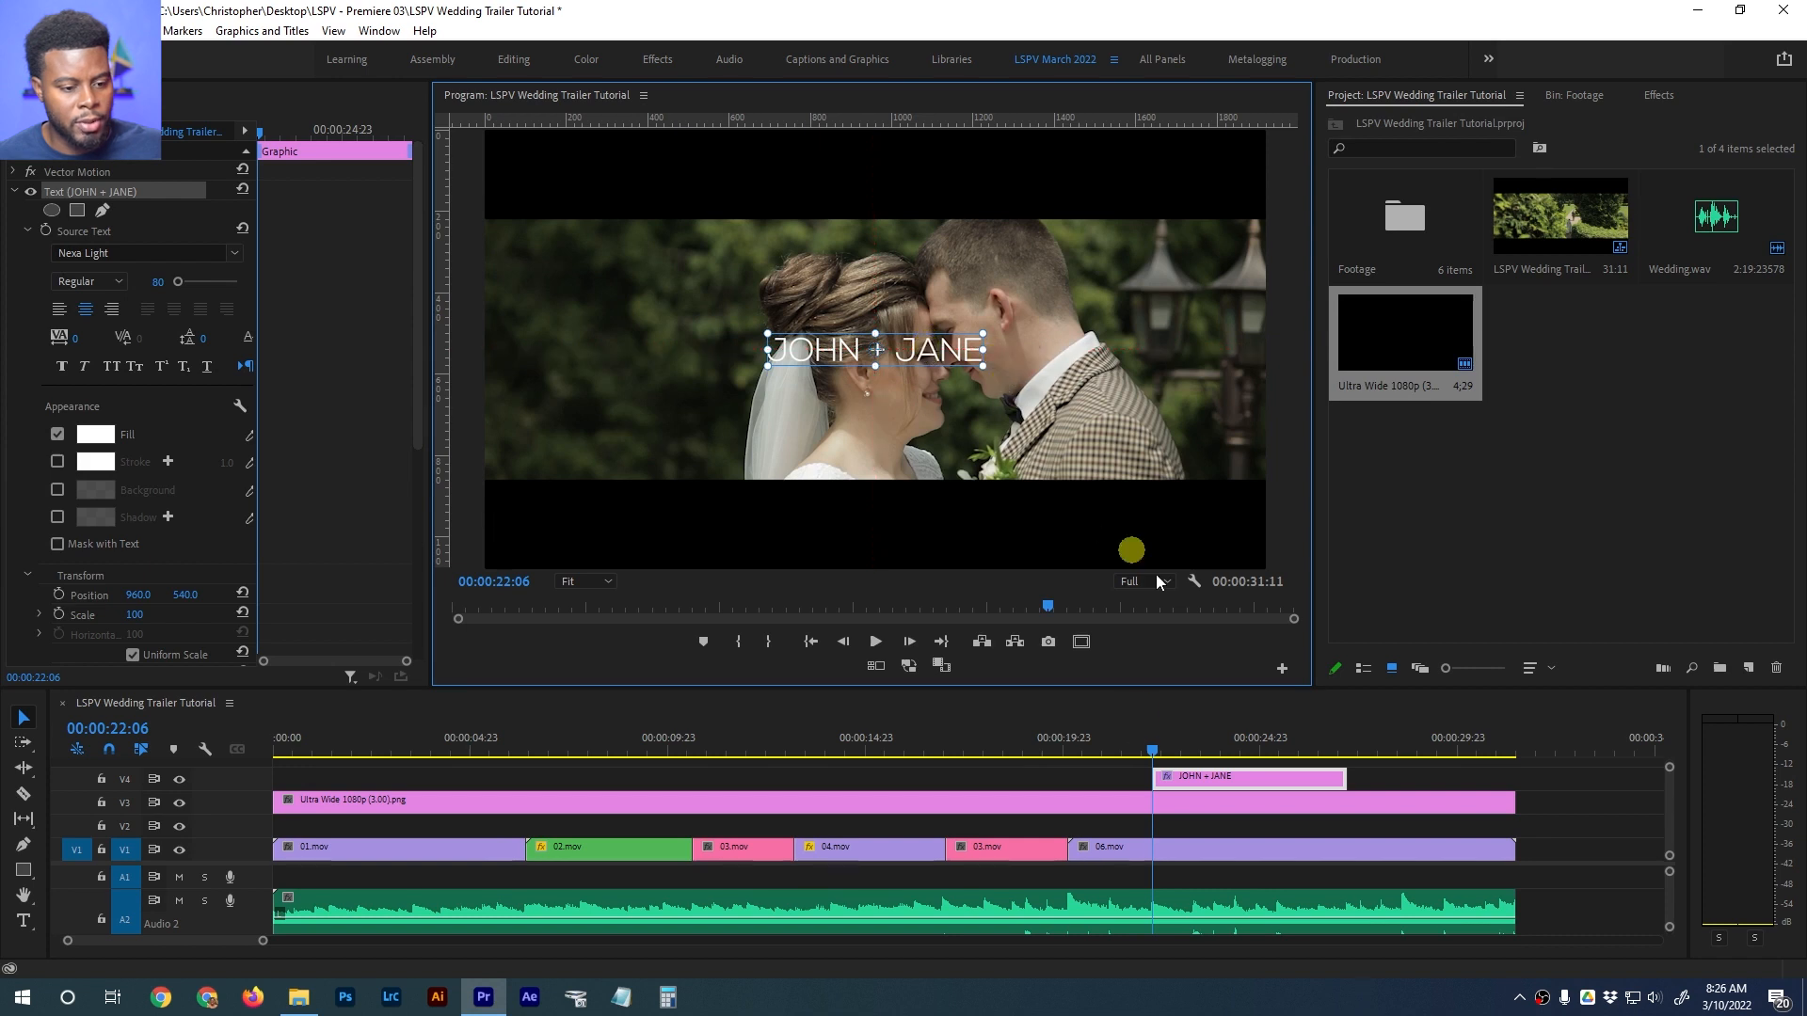
pyautogui.moveTo(941, 358); pyautogui.dragTo(706, 369)
# Play the cut into 06.mov from just before its start to review when the title appears
pyautogui.click(1059, 739)
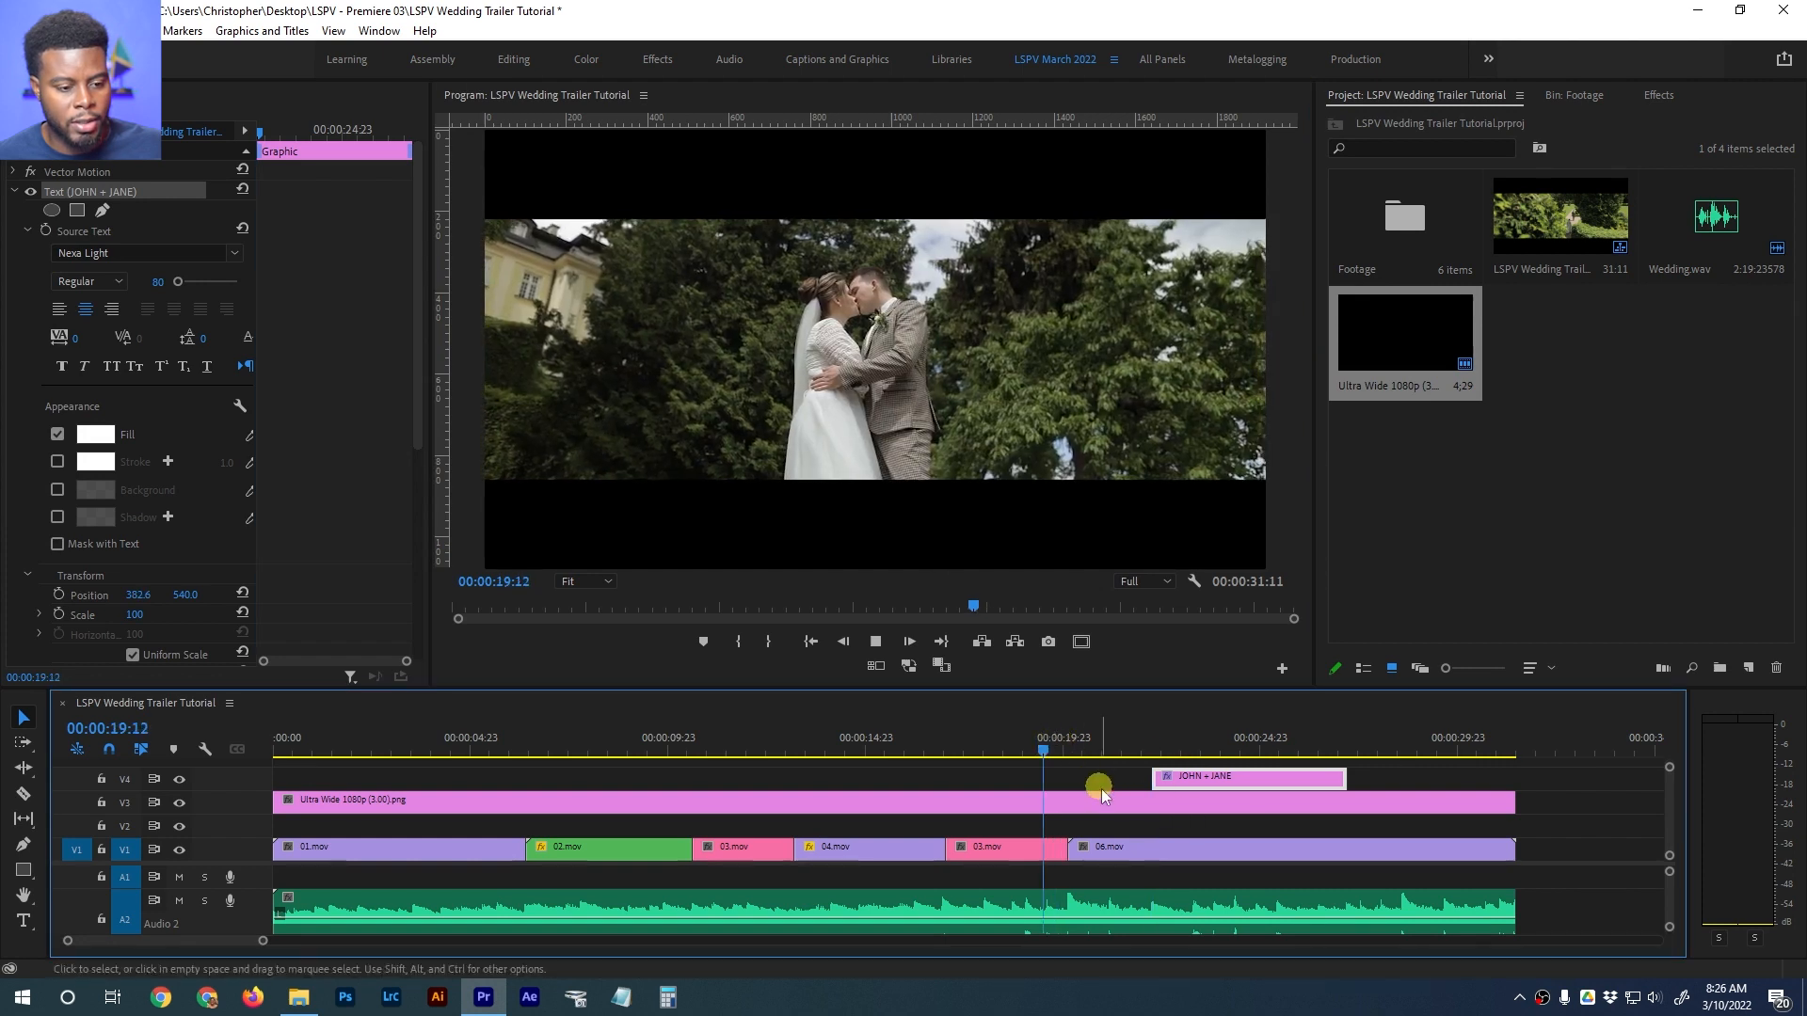
pyautogui.press('space')
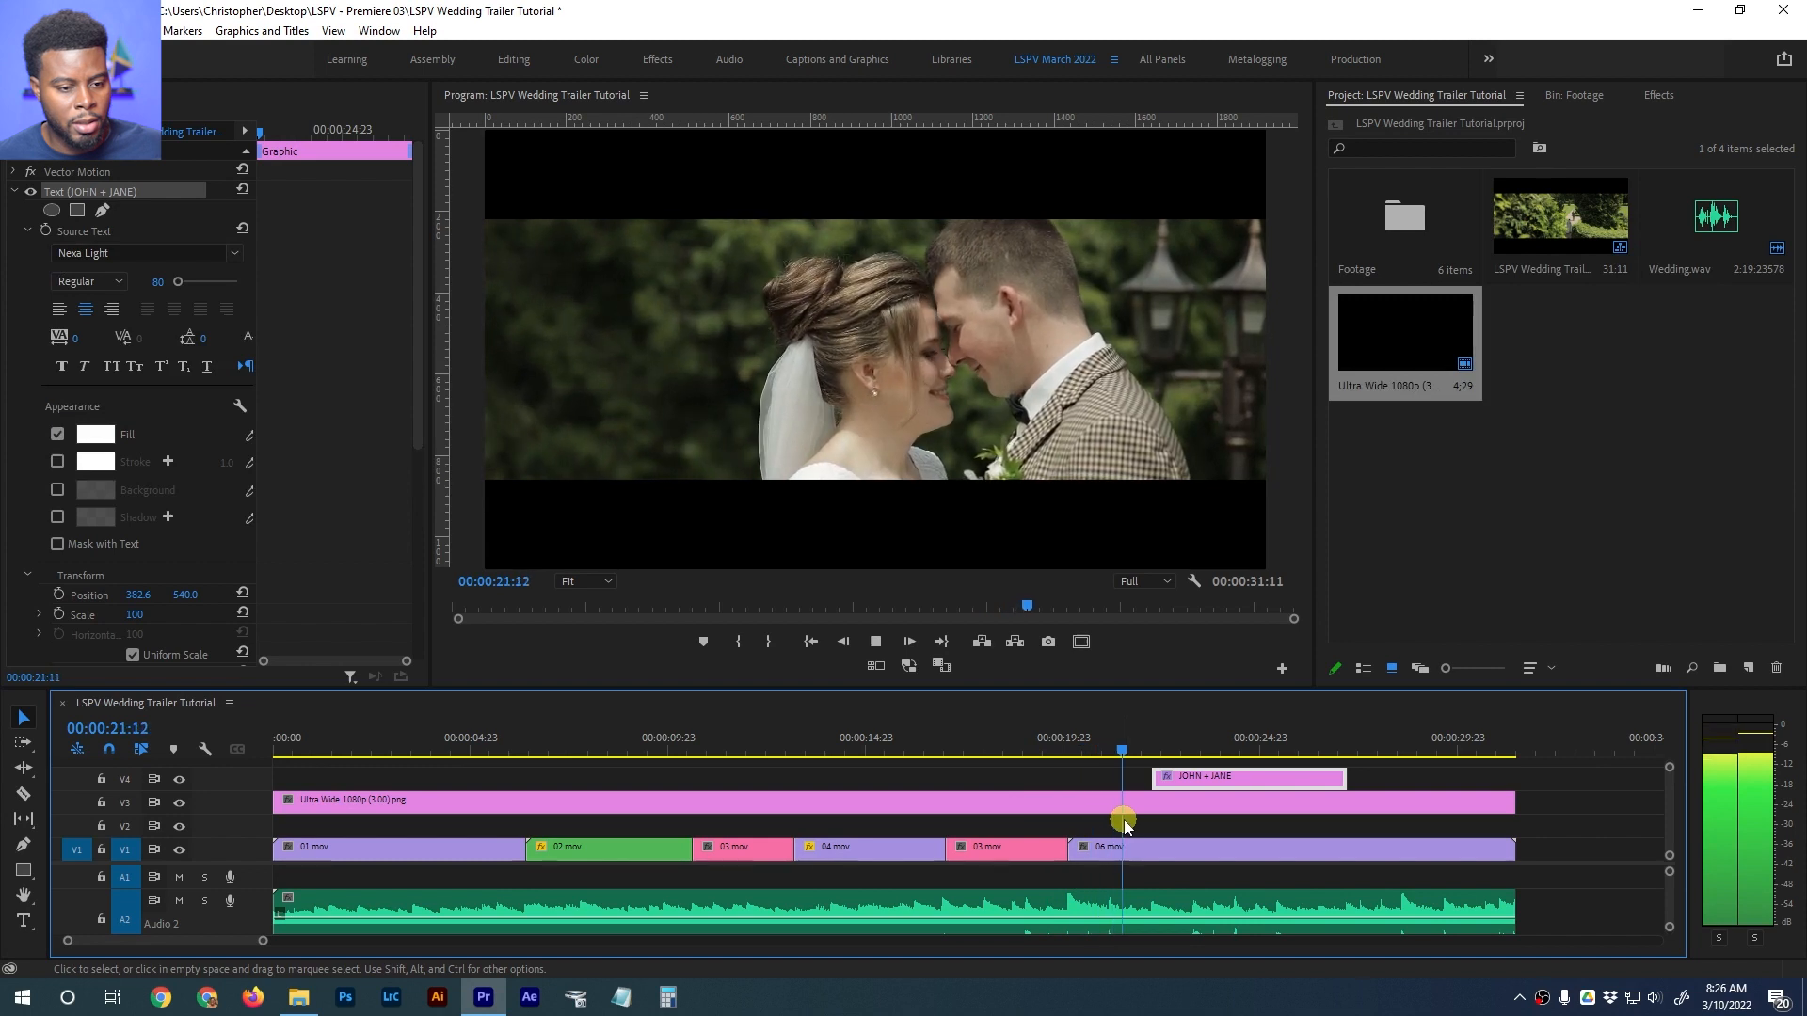
pyautogui.press('space')
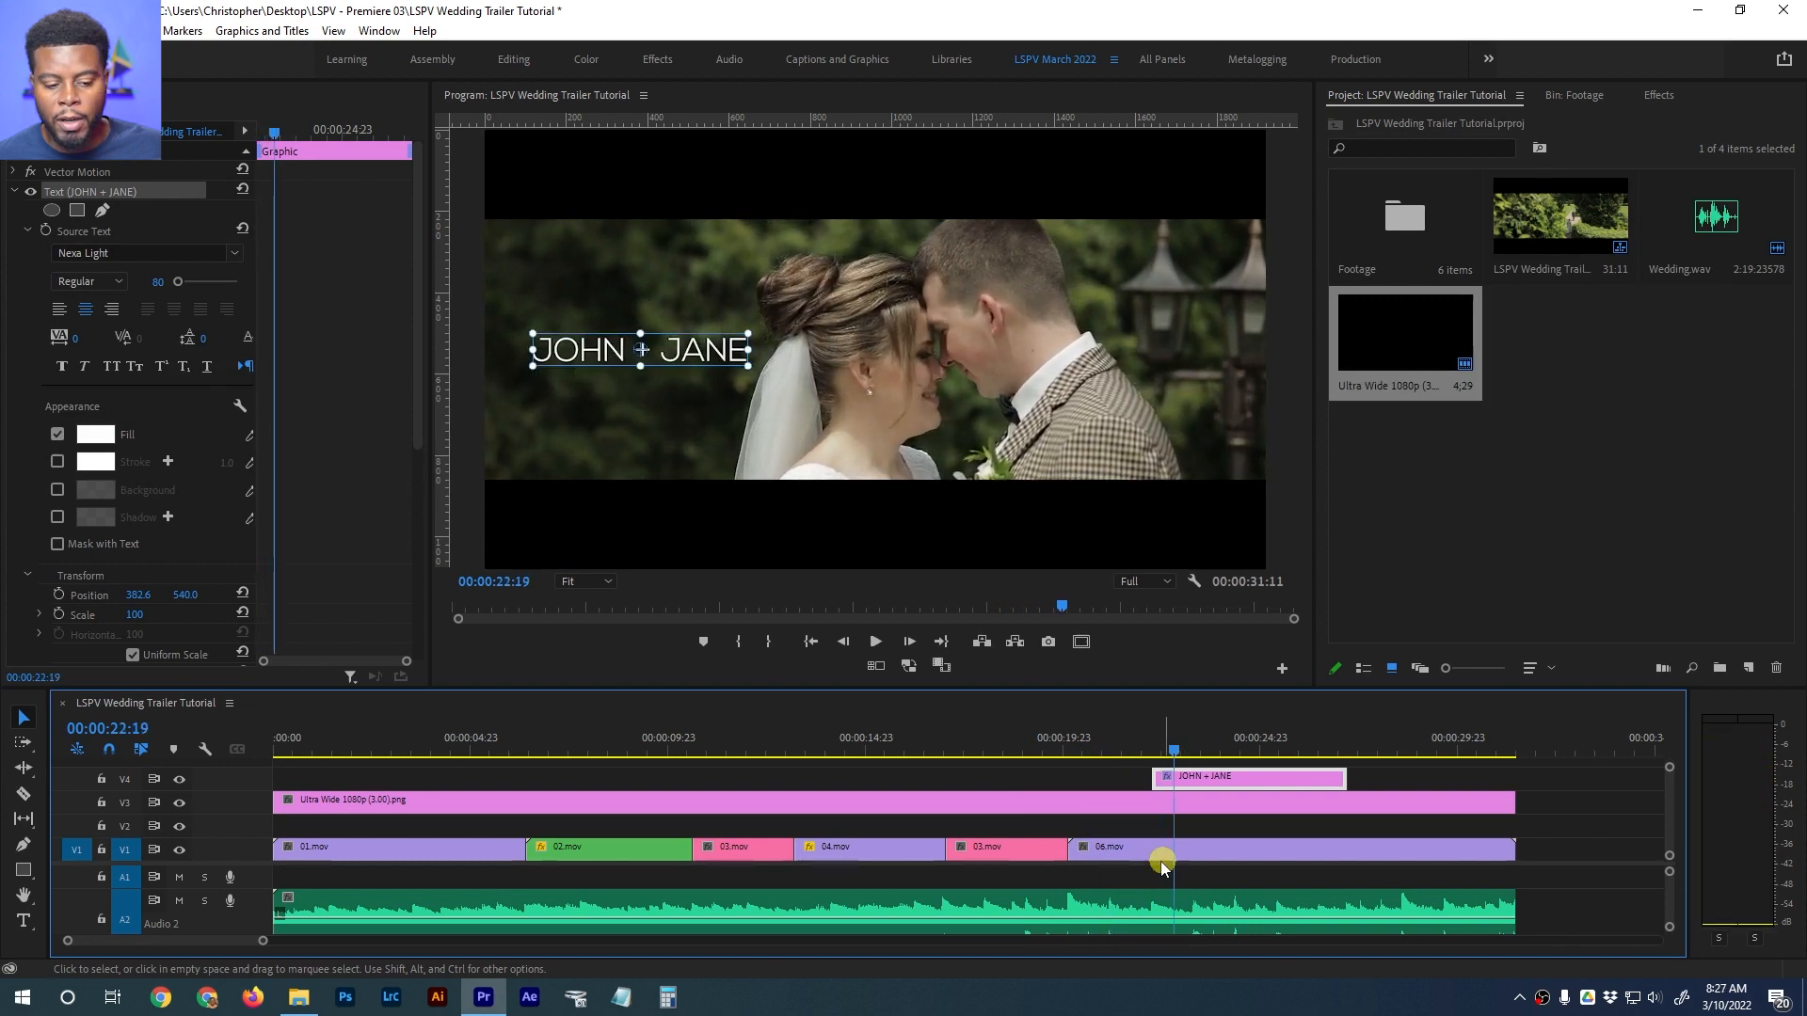
# Scale 06.mov to 110 and shift it horizontally to position 1050 to make more room for the title
pyautogui.click(1157, 852)
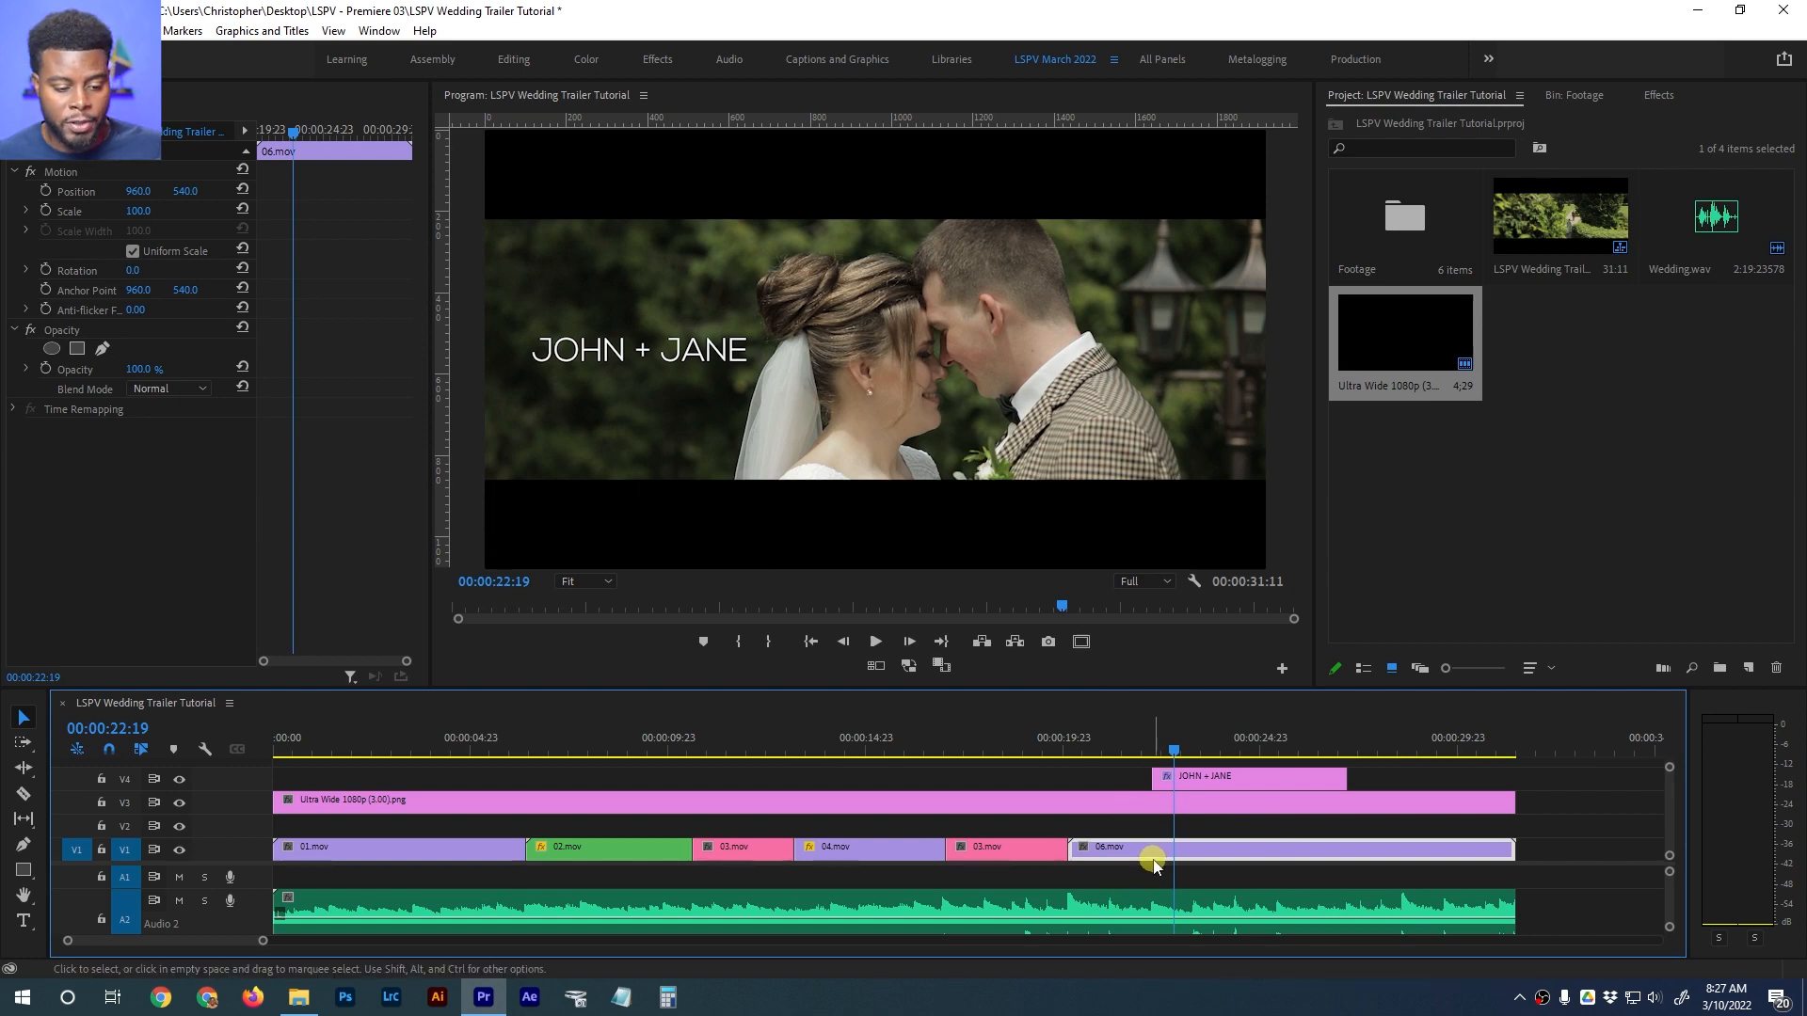
pyautogui.click(75, 174)
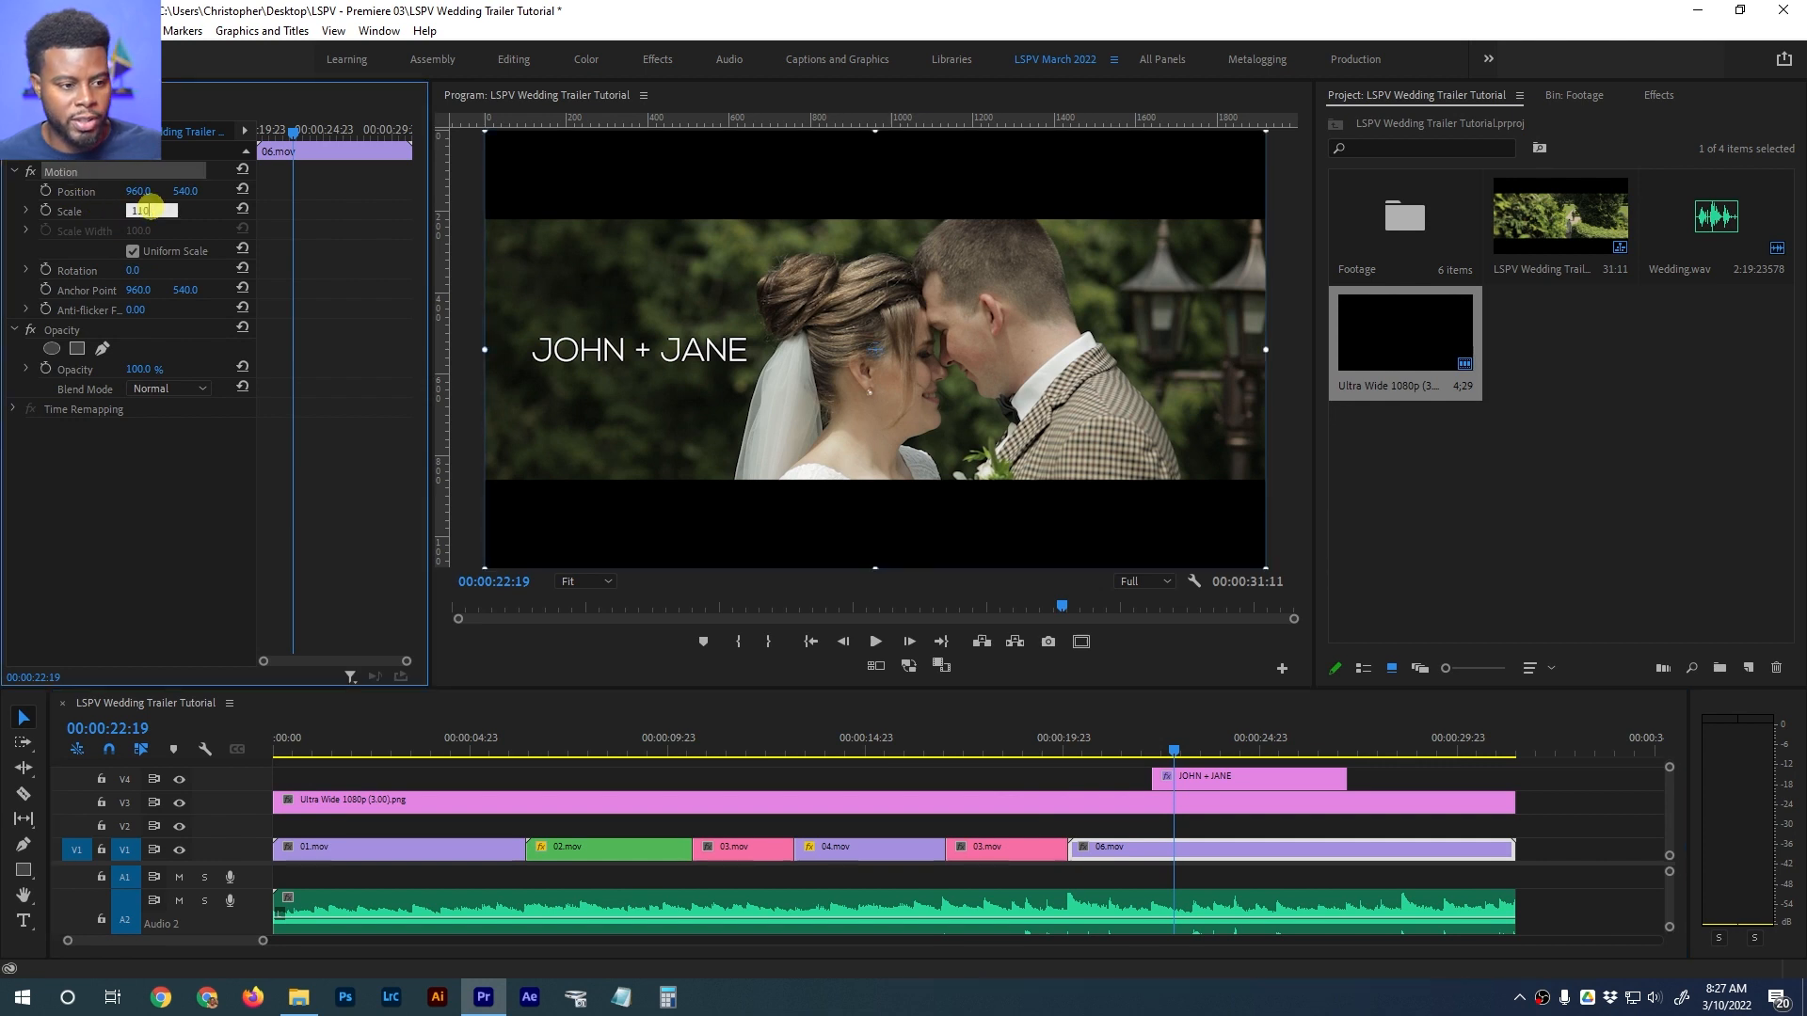
pyautogui.press('Return')
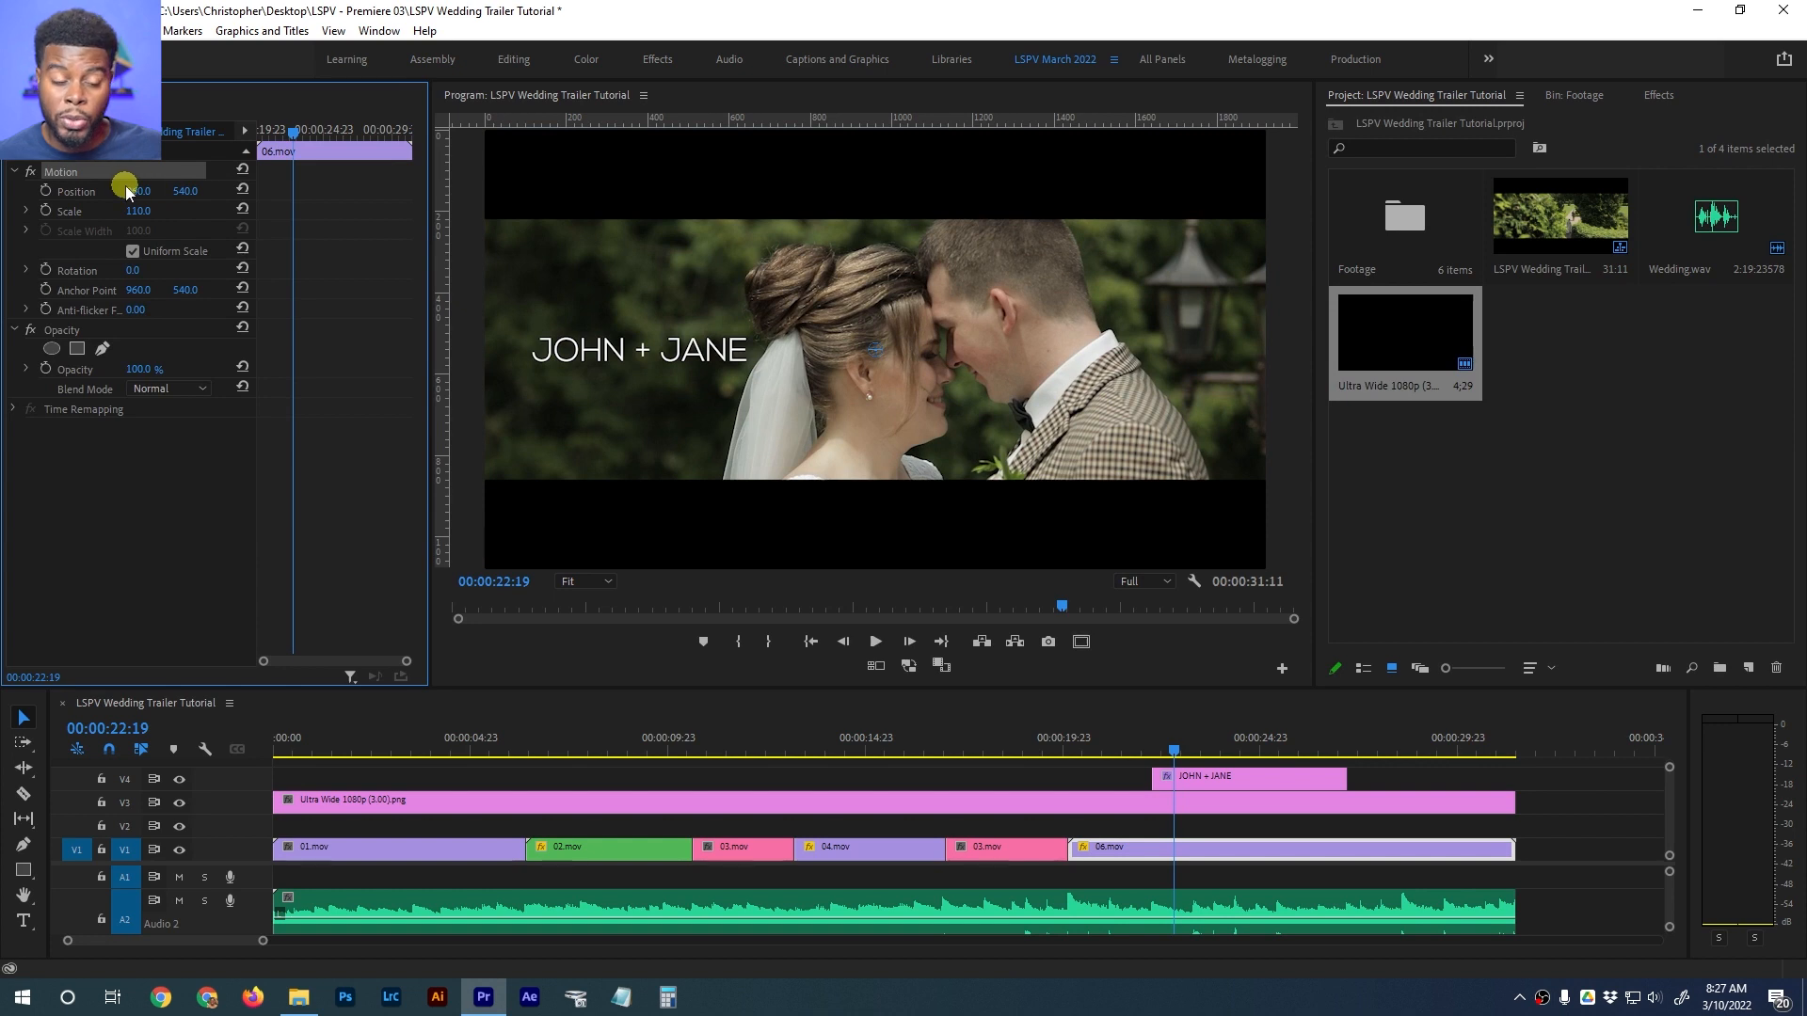
pyautogui.moveTo(129, 190); pyautogui.dragTo(221, 191)
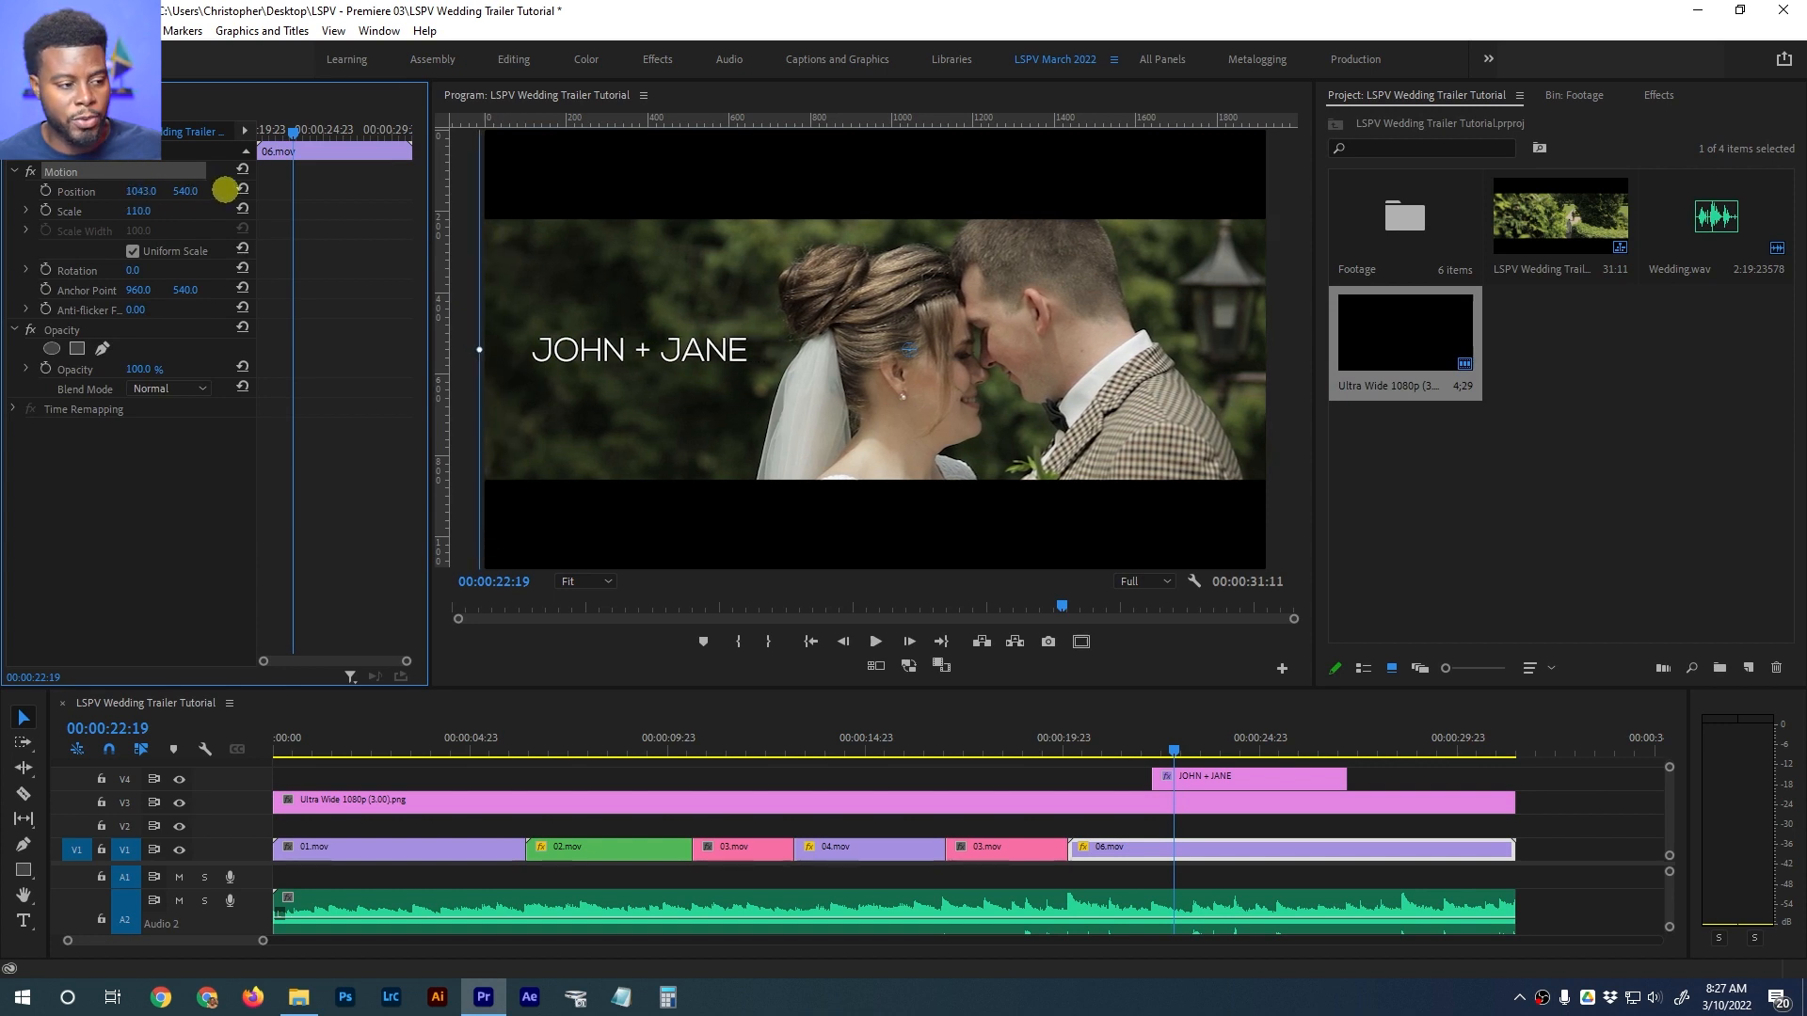
pyautogui.moveTo(220, 190); pyautogui.dragTo(185, 196)
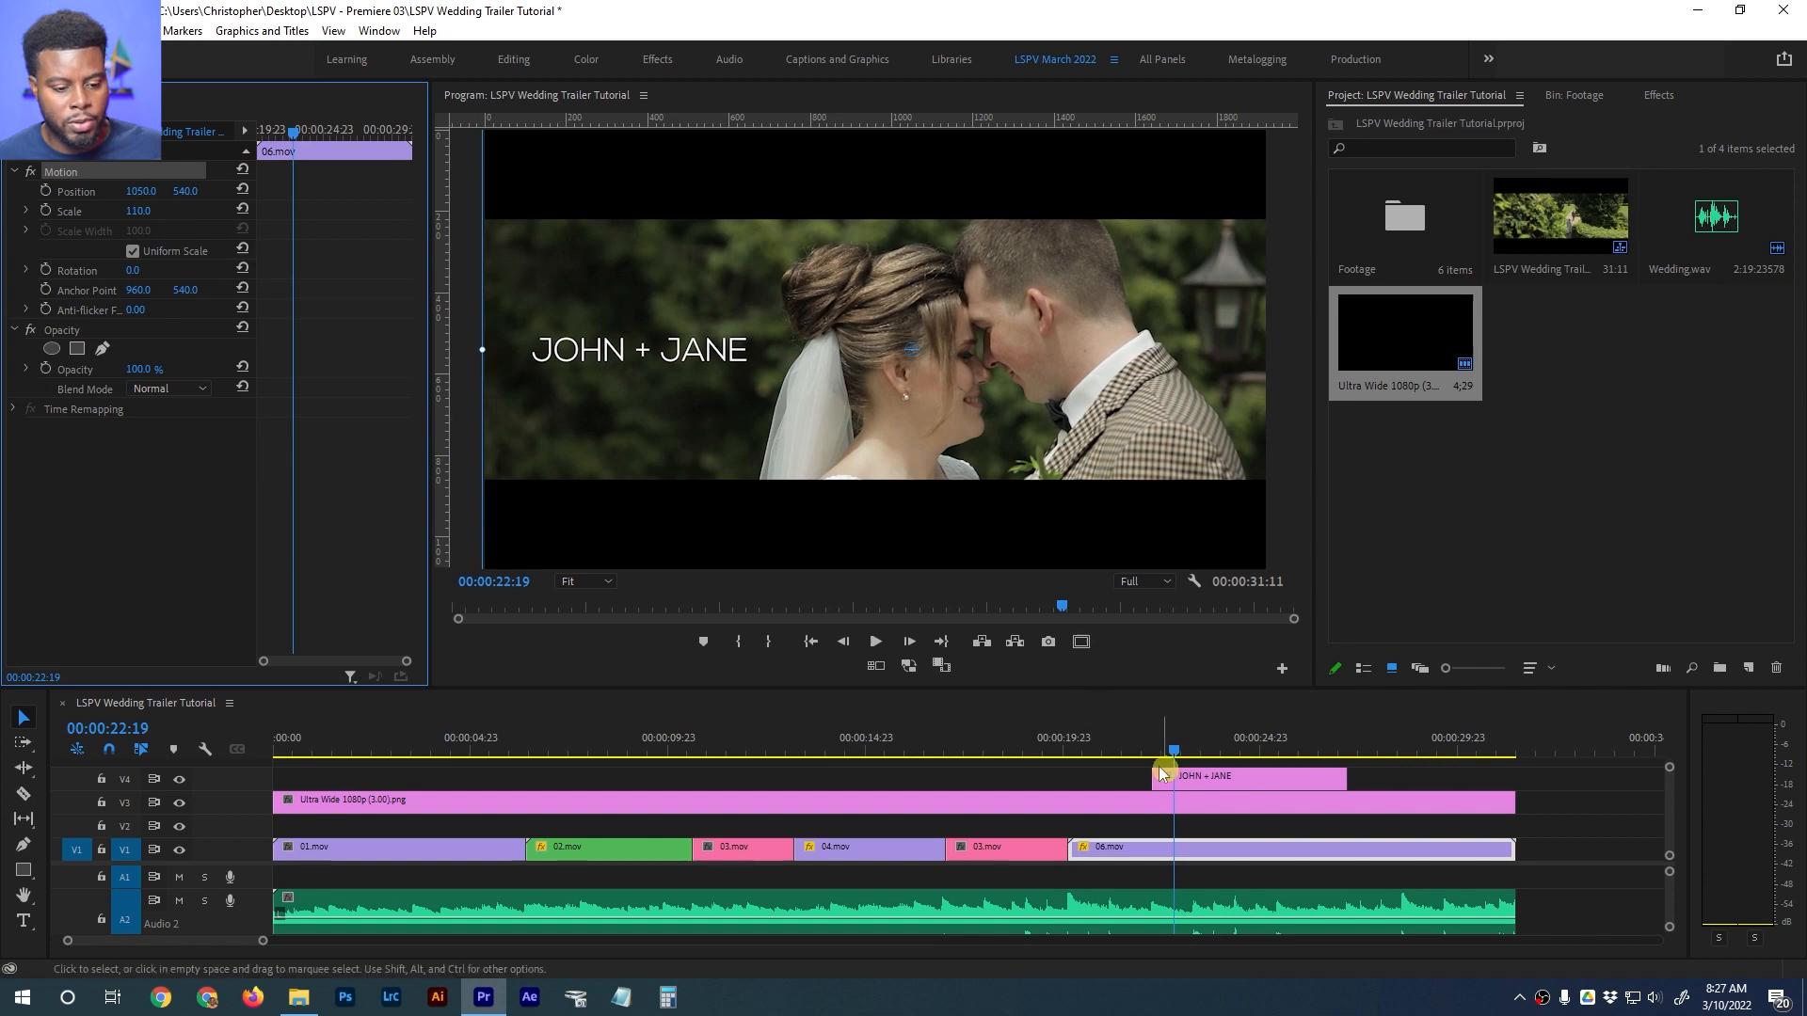
# Add Cross Dissolve transitions to both ends of the title clip and set its label color to Mango
pyautogui.click(1133, 745)
pyautogui.click(1209, 779)
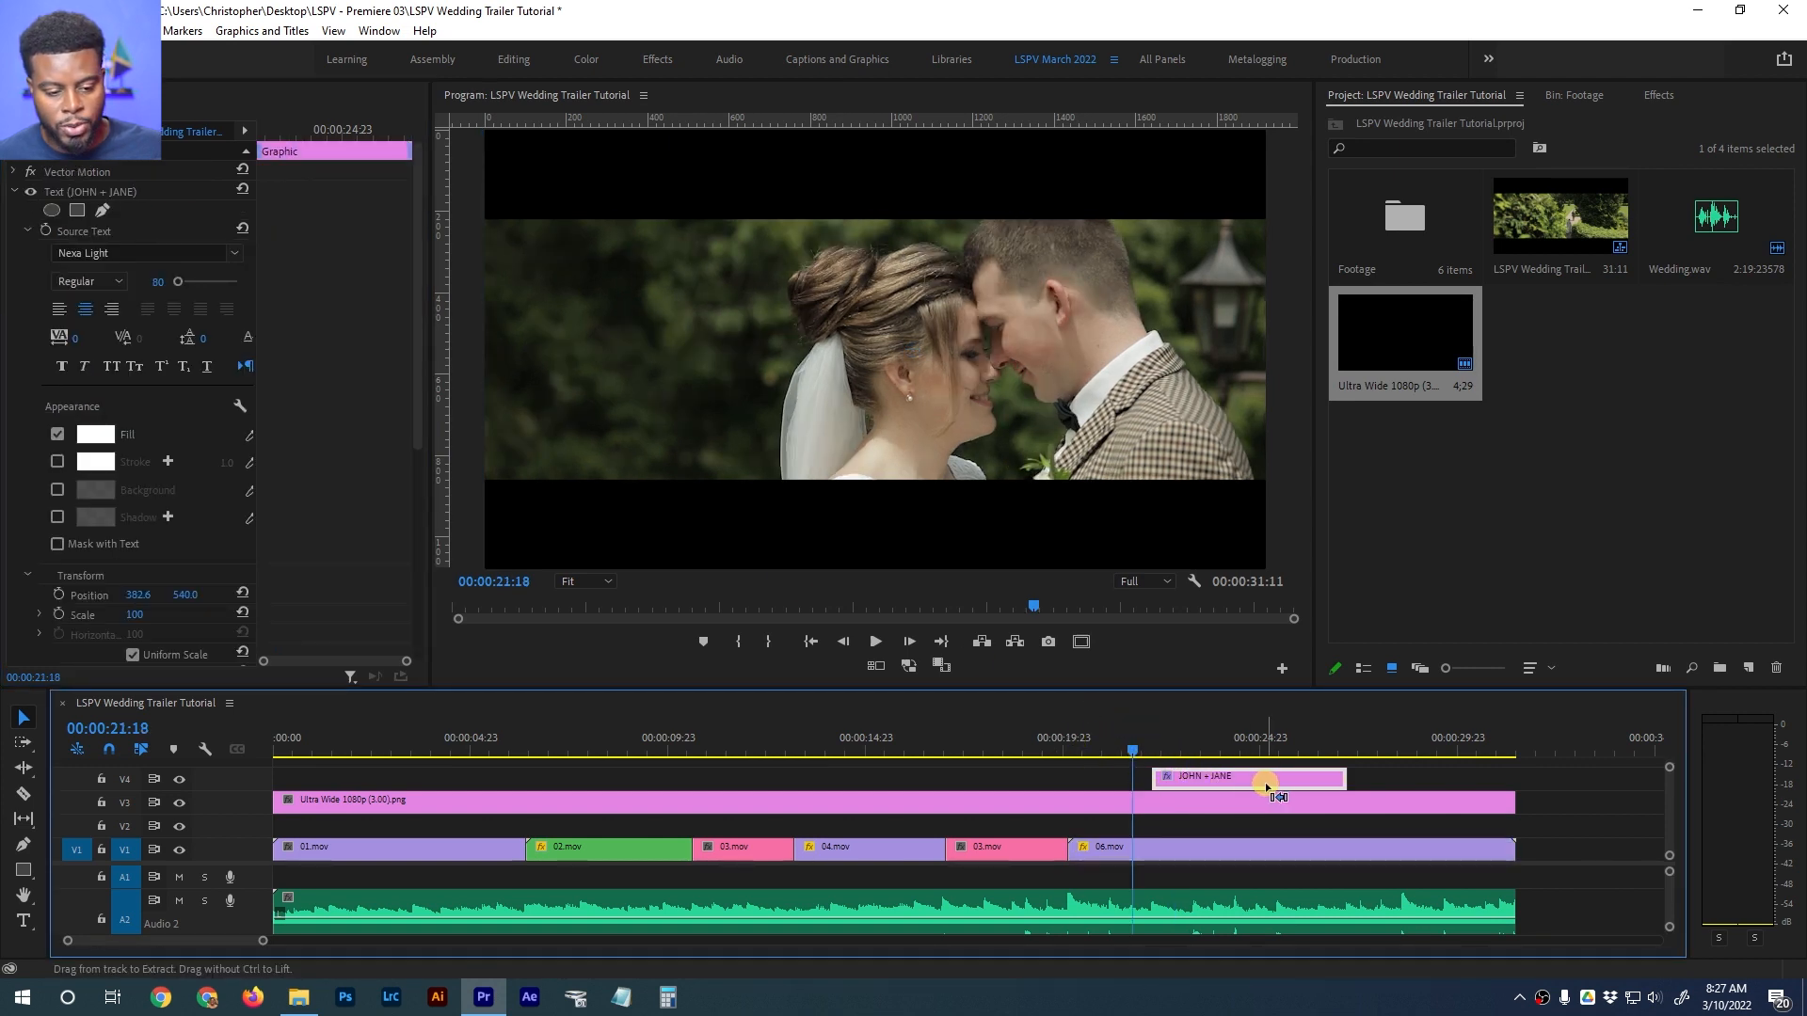
pyautogui.hotkey('ctrl', 'd')
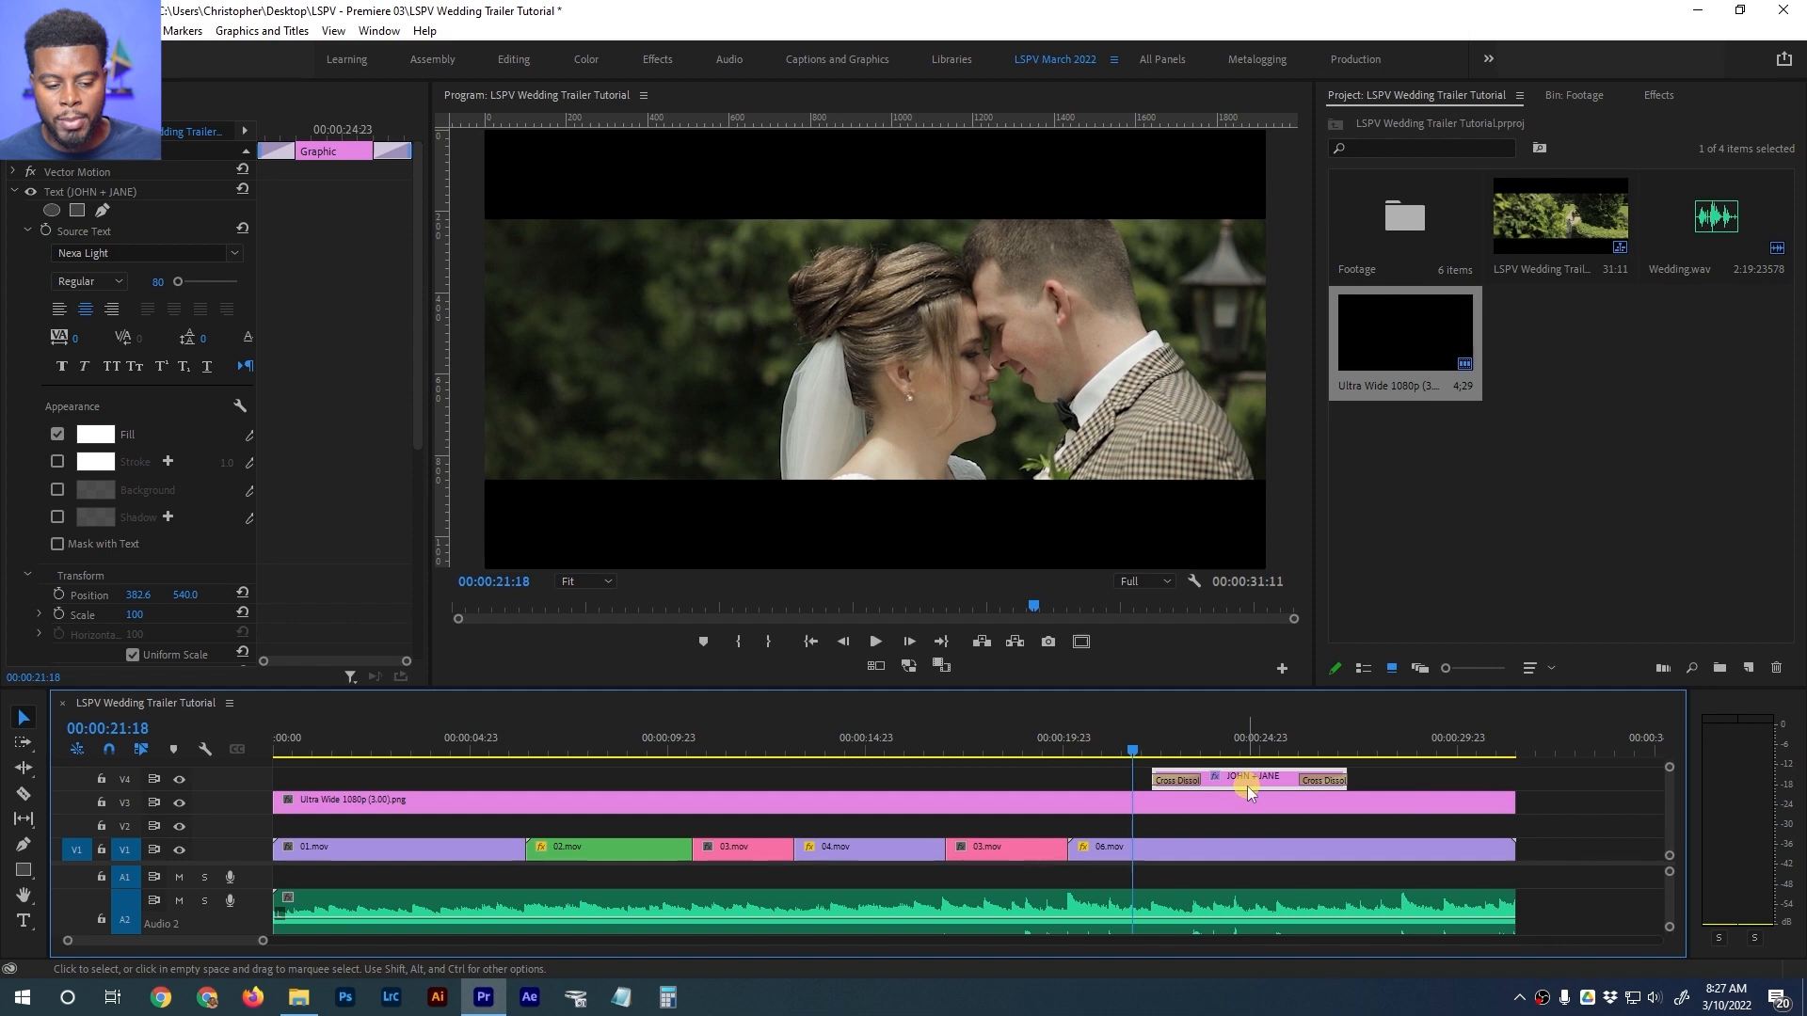
pyautogui.rightClick(1261, 781)
pyautogui.moveTo(1360, 588)
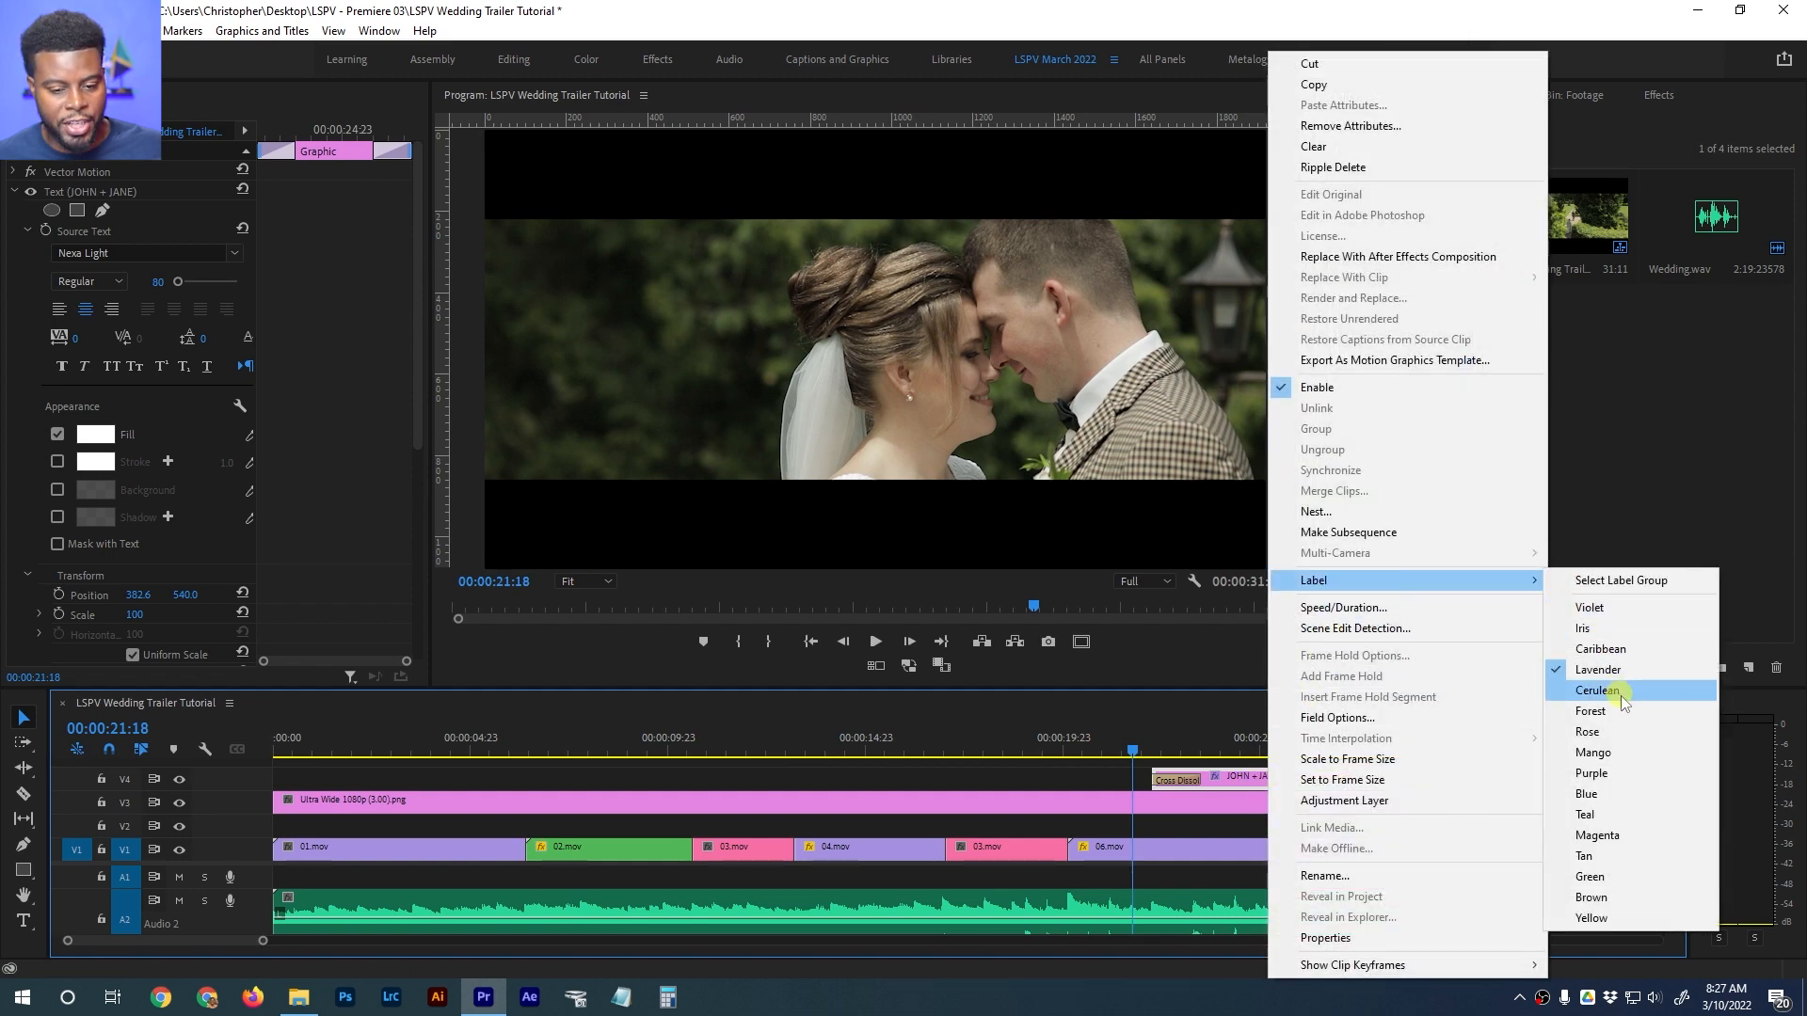
pyautogui.click(1593, 752)
# Move the title clip down to V2 and about one second earlier, and save the project
pyautogui.moveTo(1233, 780); pyautogui.dragTo(1239, 828)
pyautogui.moveTo(1136, 752); pyautogui.dragTo(1053, 745)
pyautogui.moveTo(1216, 823); pyautogui.dragTo(1165, 825)
pyautogui.hotkey('ctrl', 's')
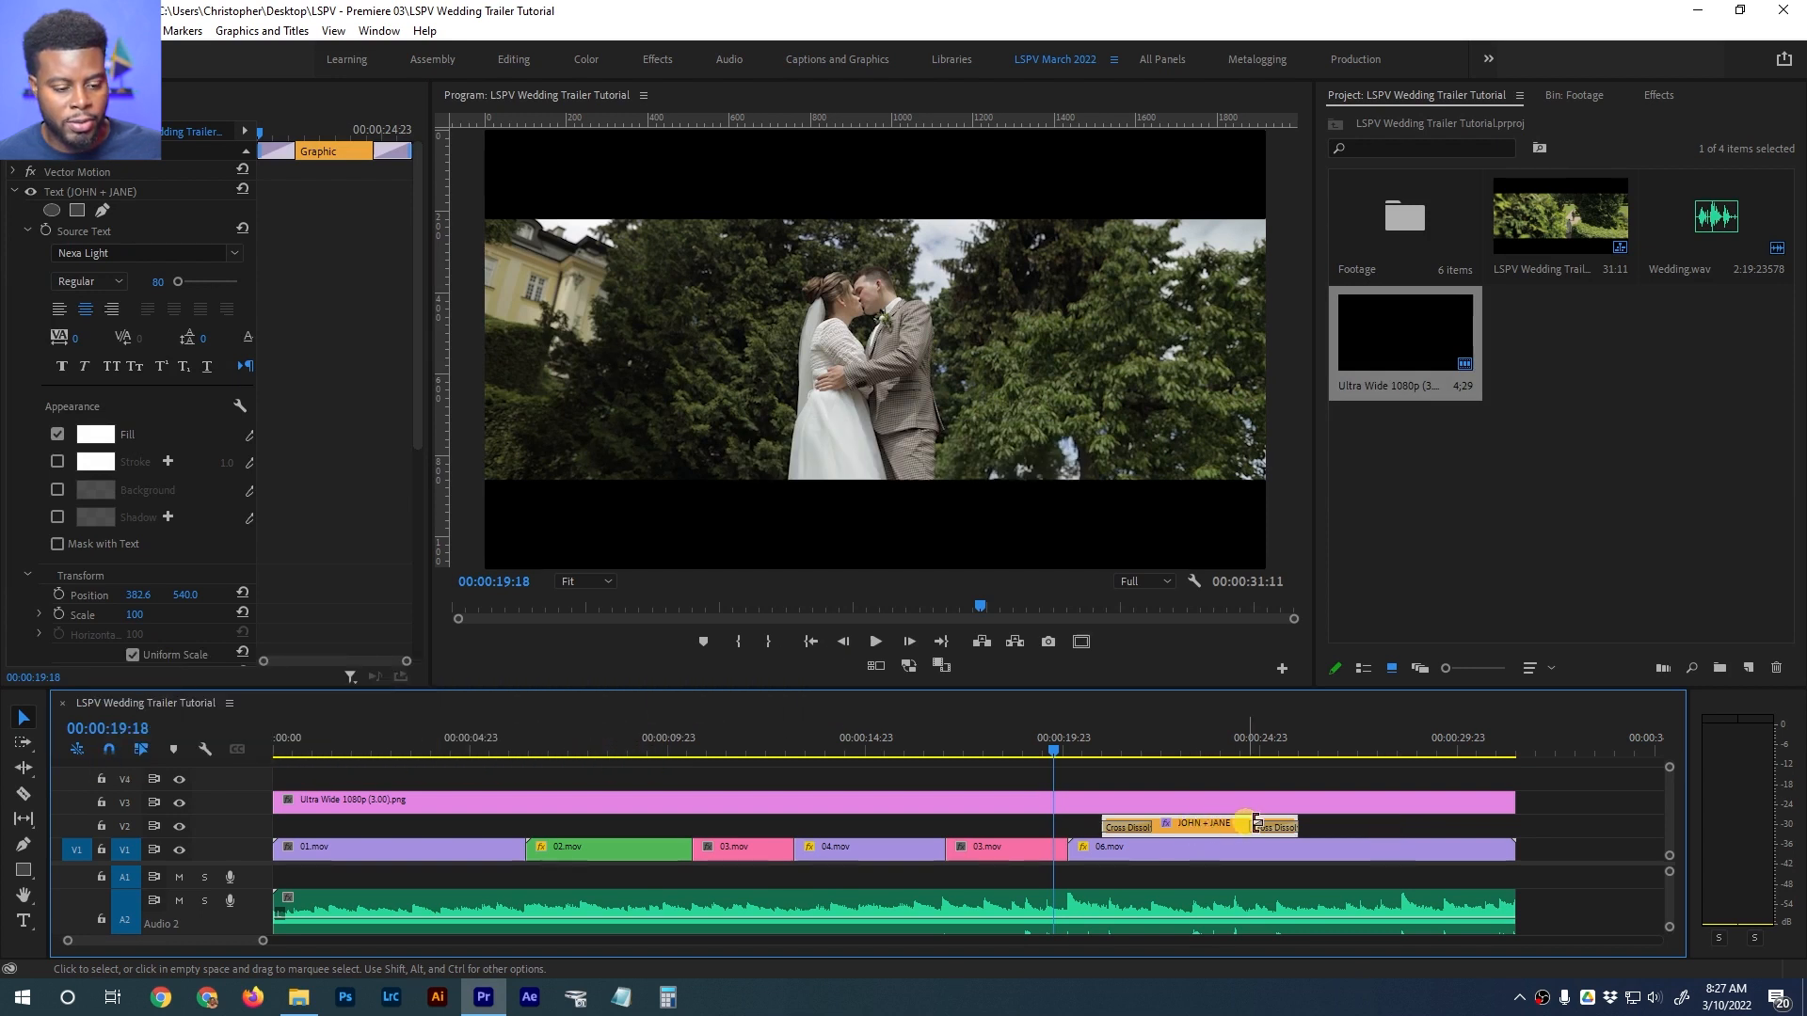
# Play the title's fade-in over 06.mov and set the title's font size to 60
pyautogui.press('space')
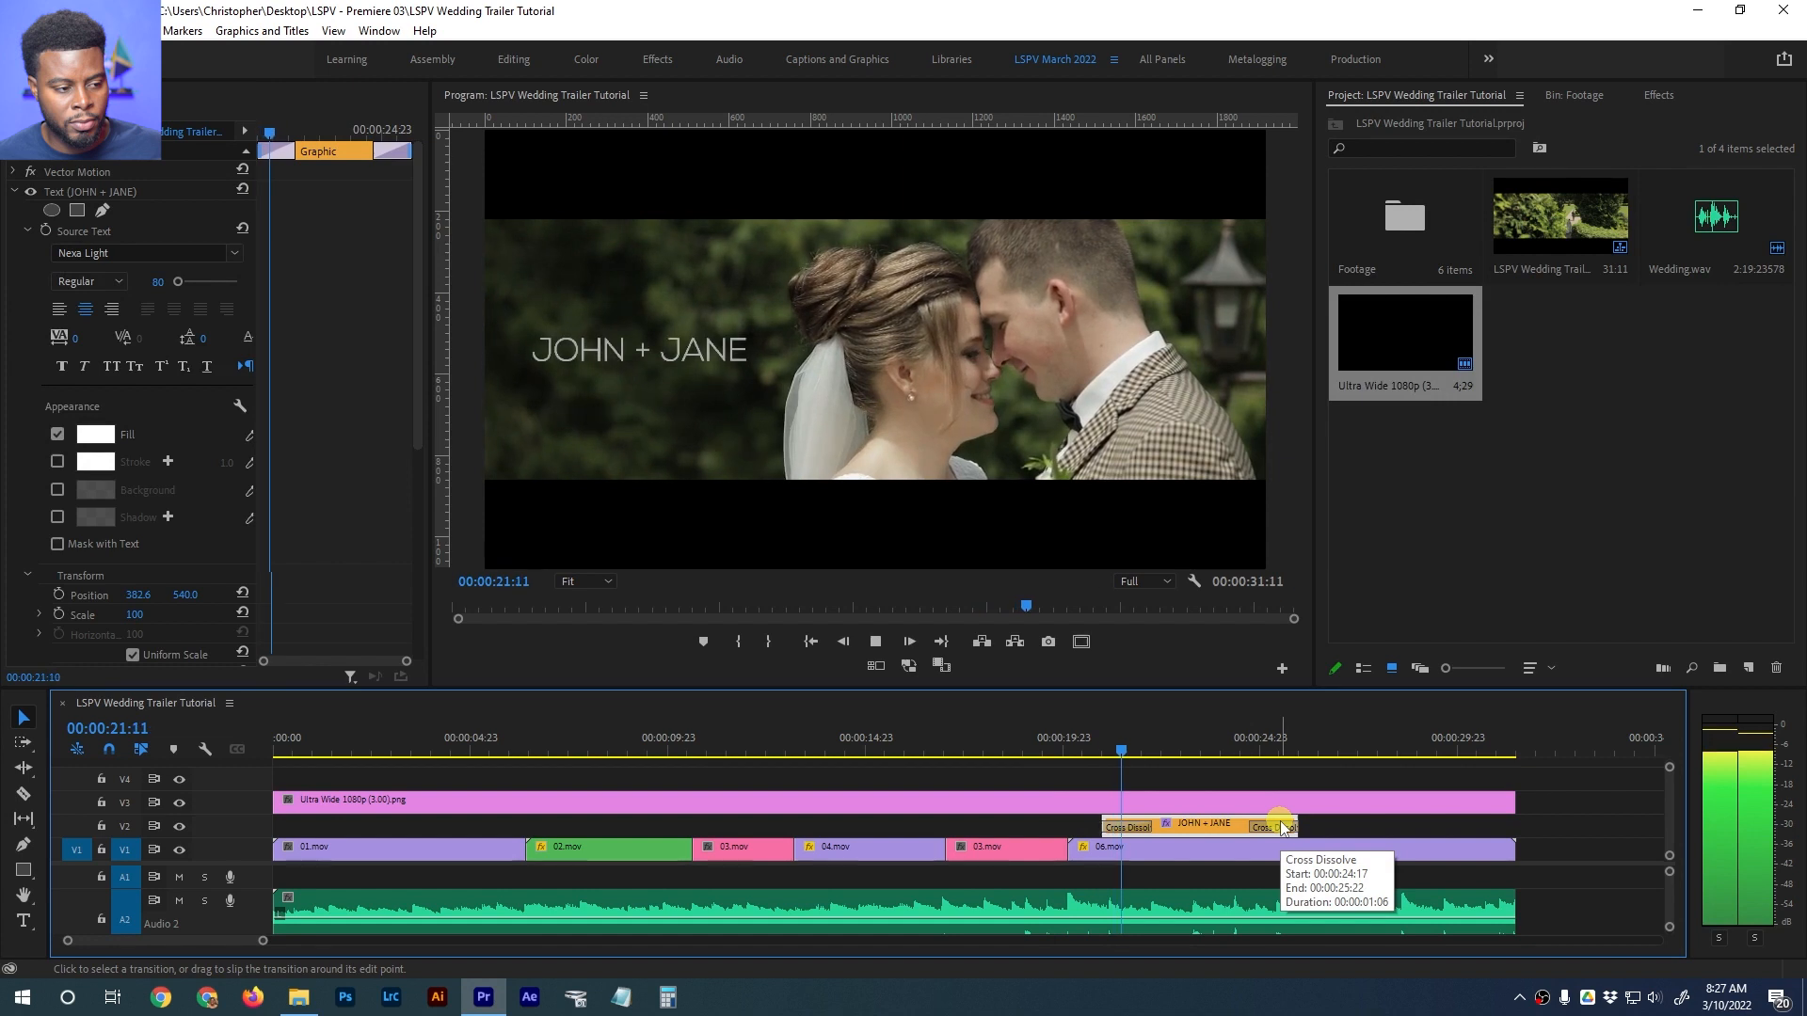
pyautogui.press('space')
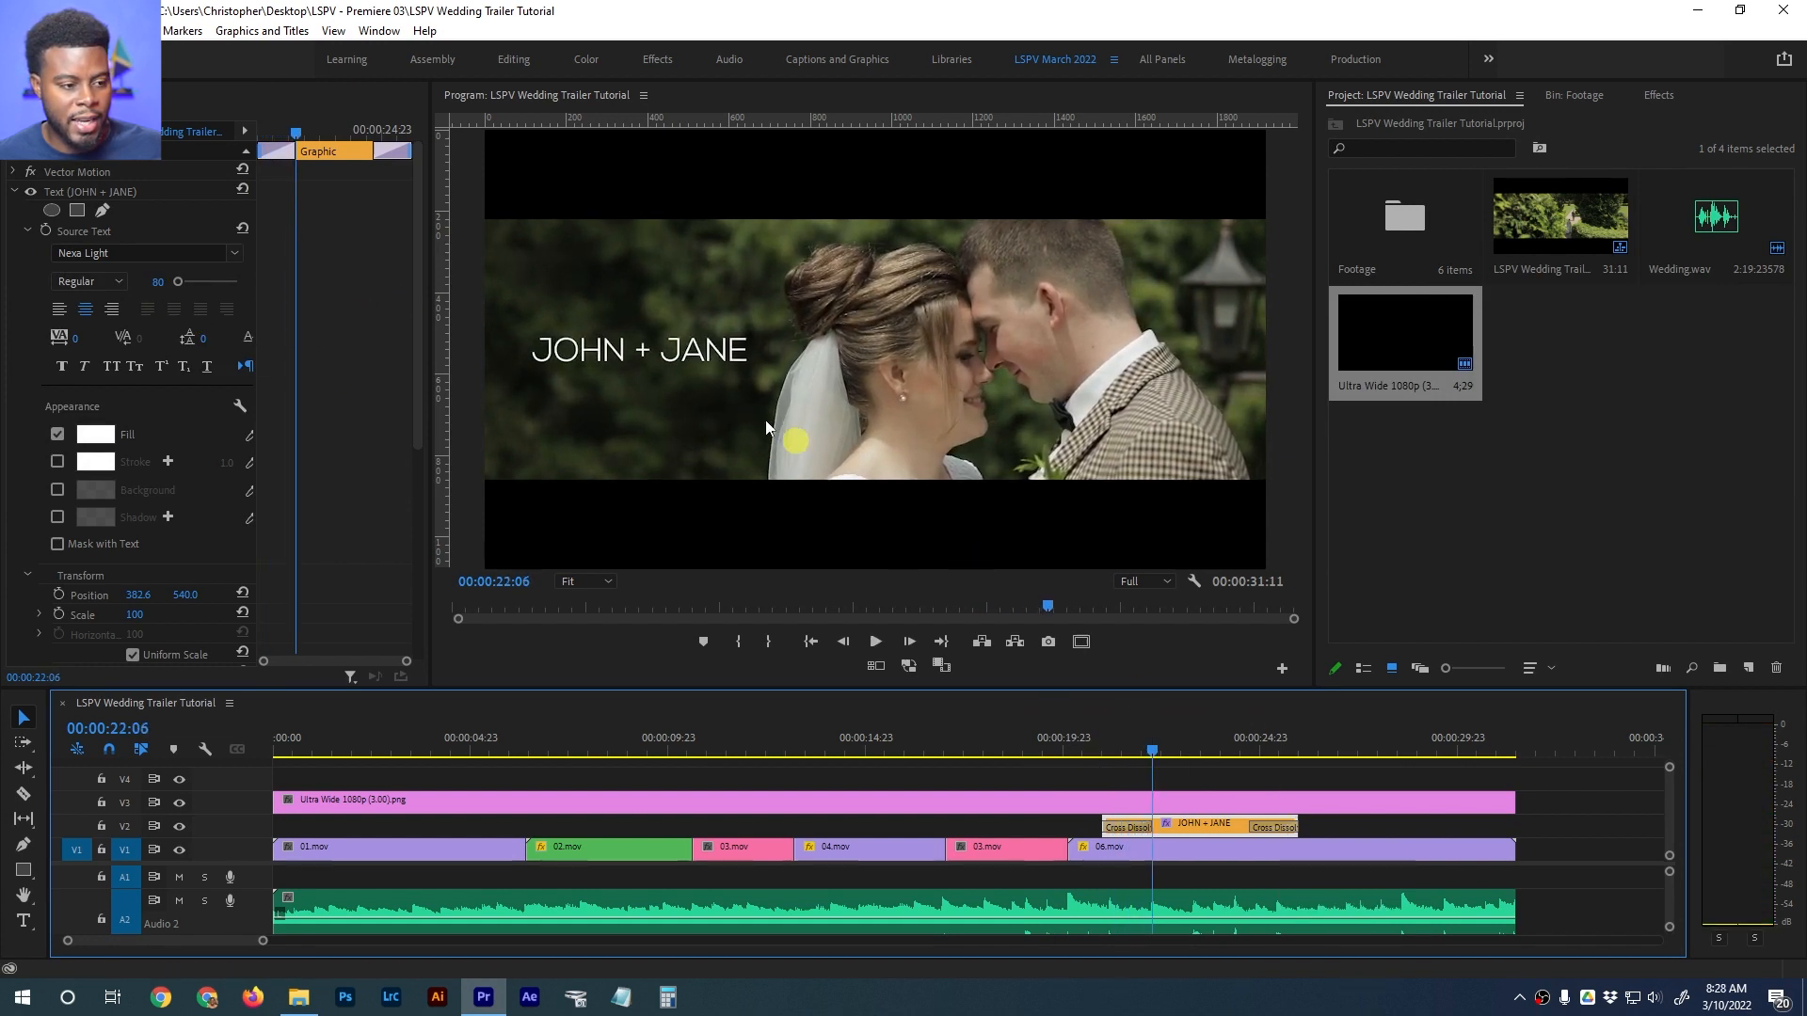
pyautogui.doubleClick(690, 354)
pyautogui.click(153, 282)
pyautogui.write('60')
pyautogui.press('Return')
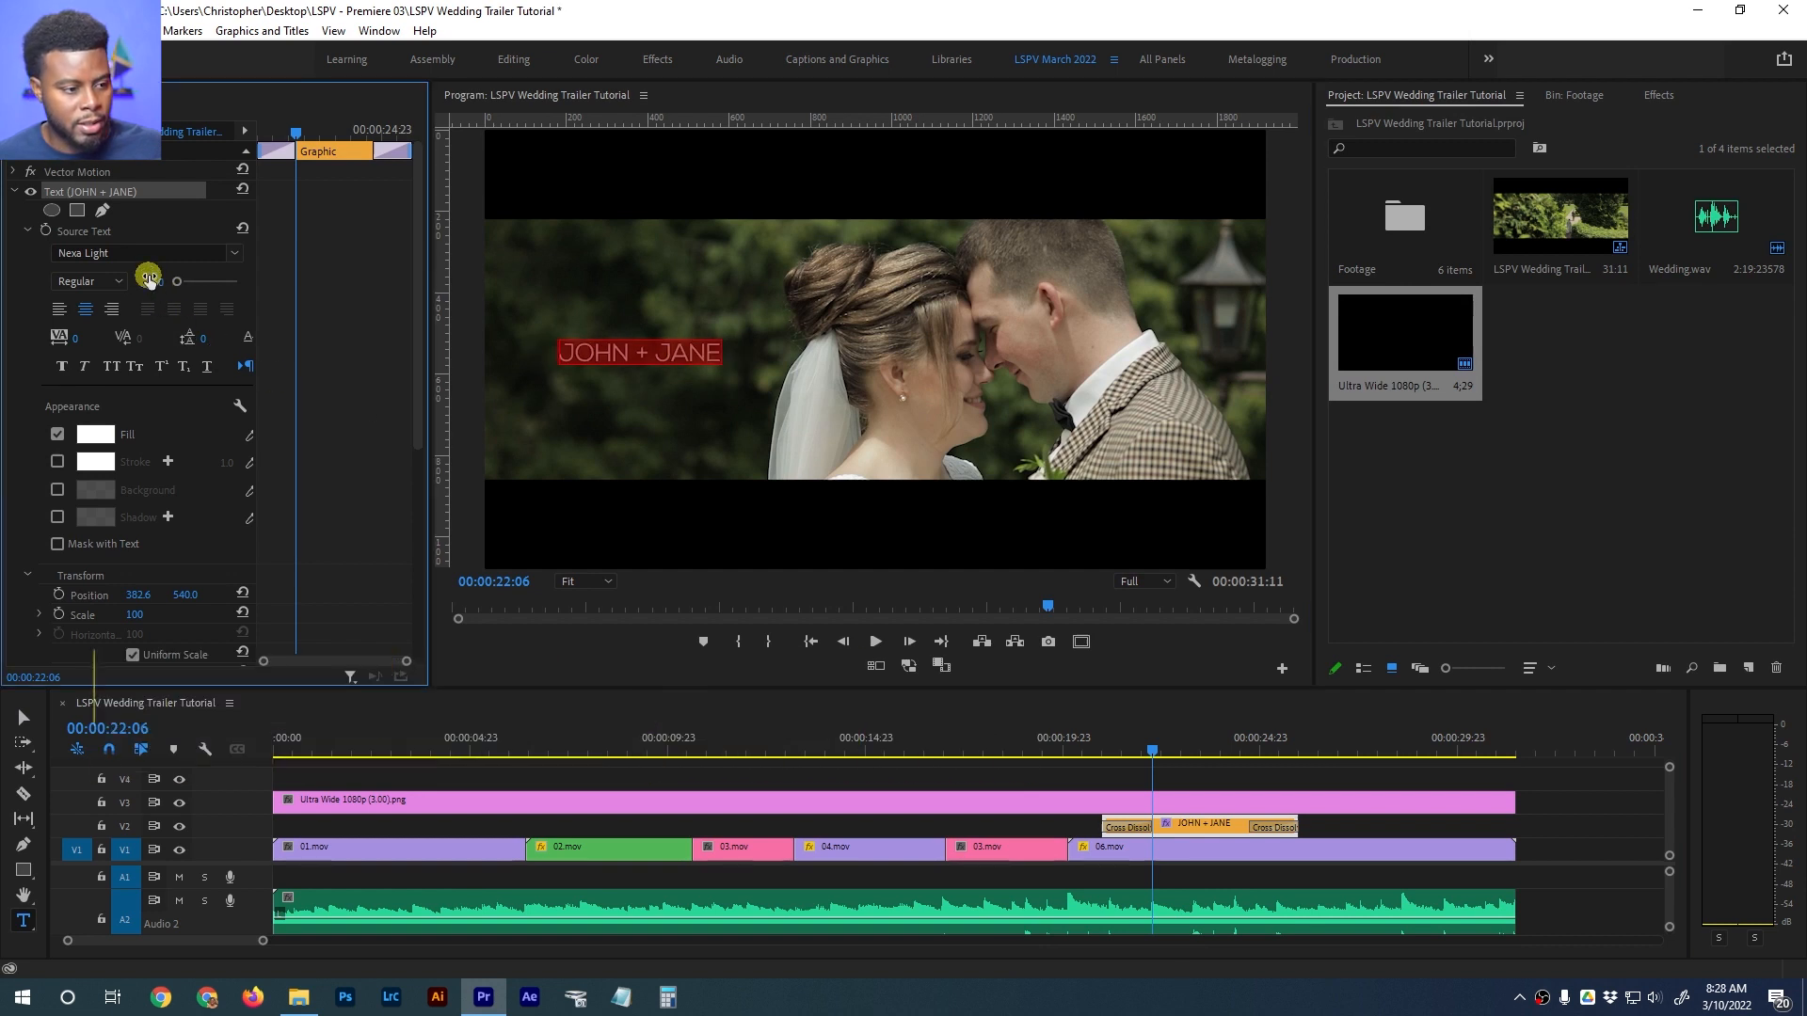
# Save the project, replay the title from 00:00:19:21, and extend the title clip's end by about 1.5 seconds
pyautogui.click(1059, 748)
pyautogui.click(1341, 834)
pyautogui.hotkey('ctrl', 's')
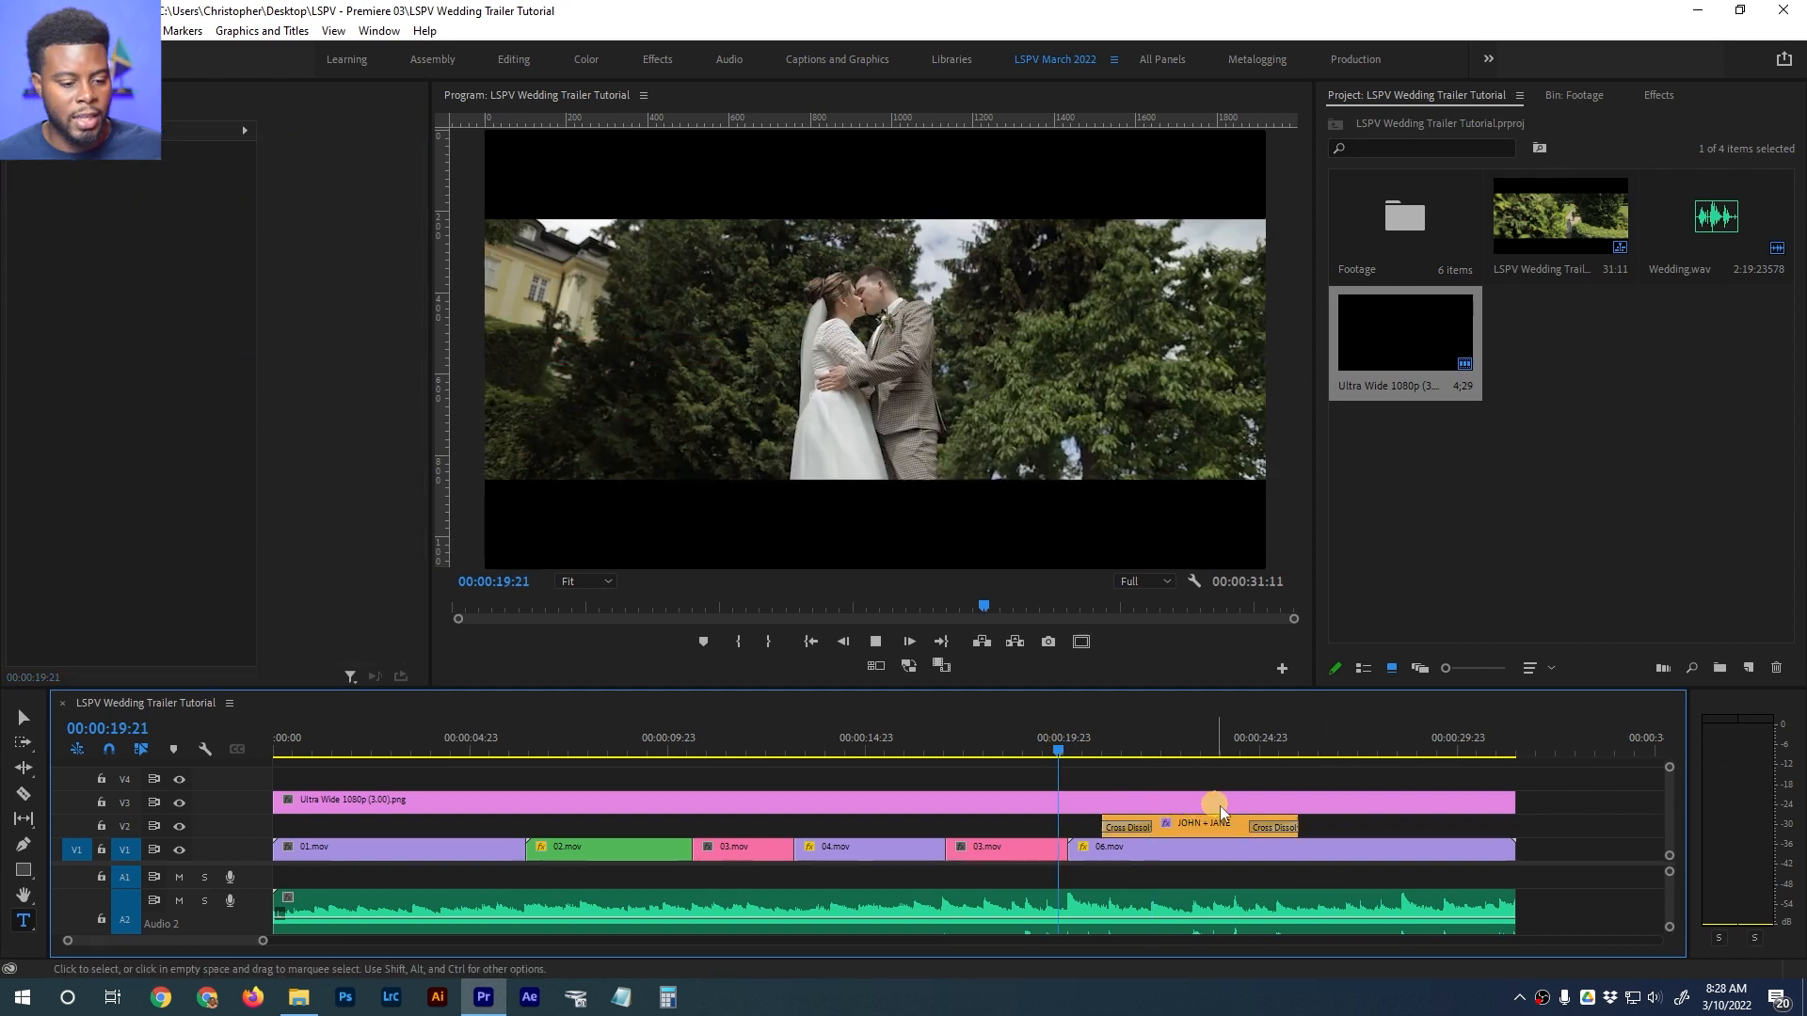
pyautogui.press('space')
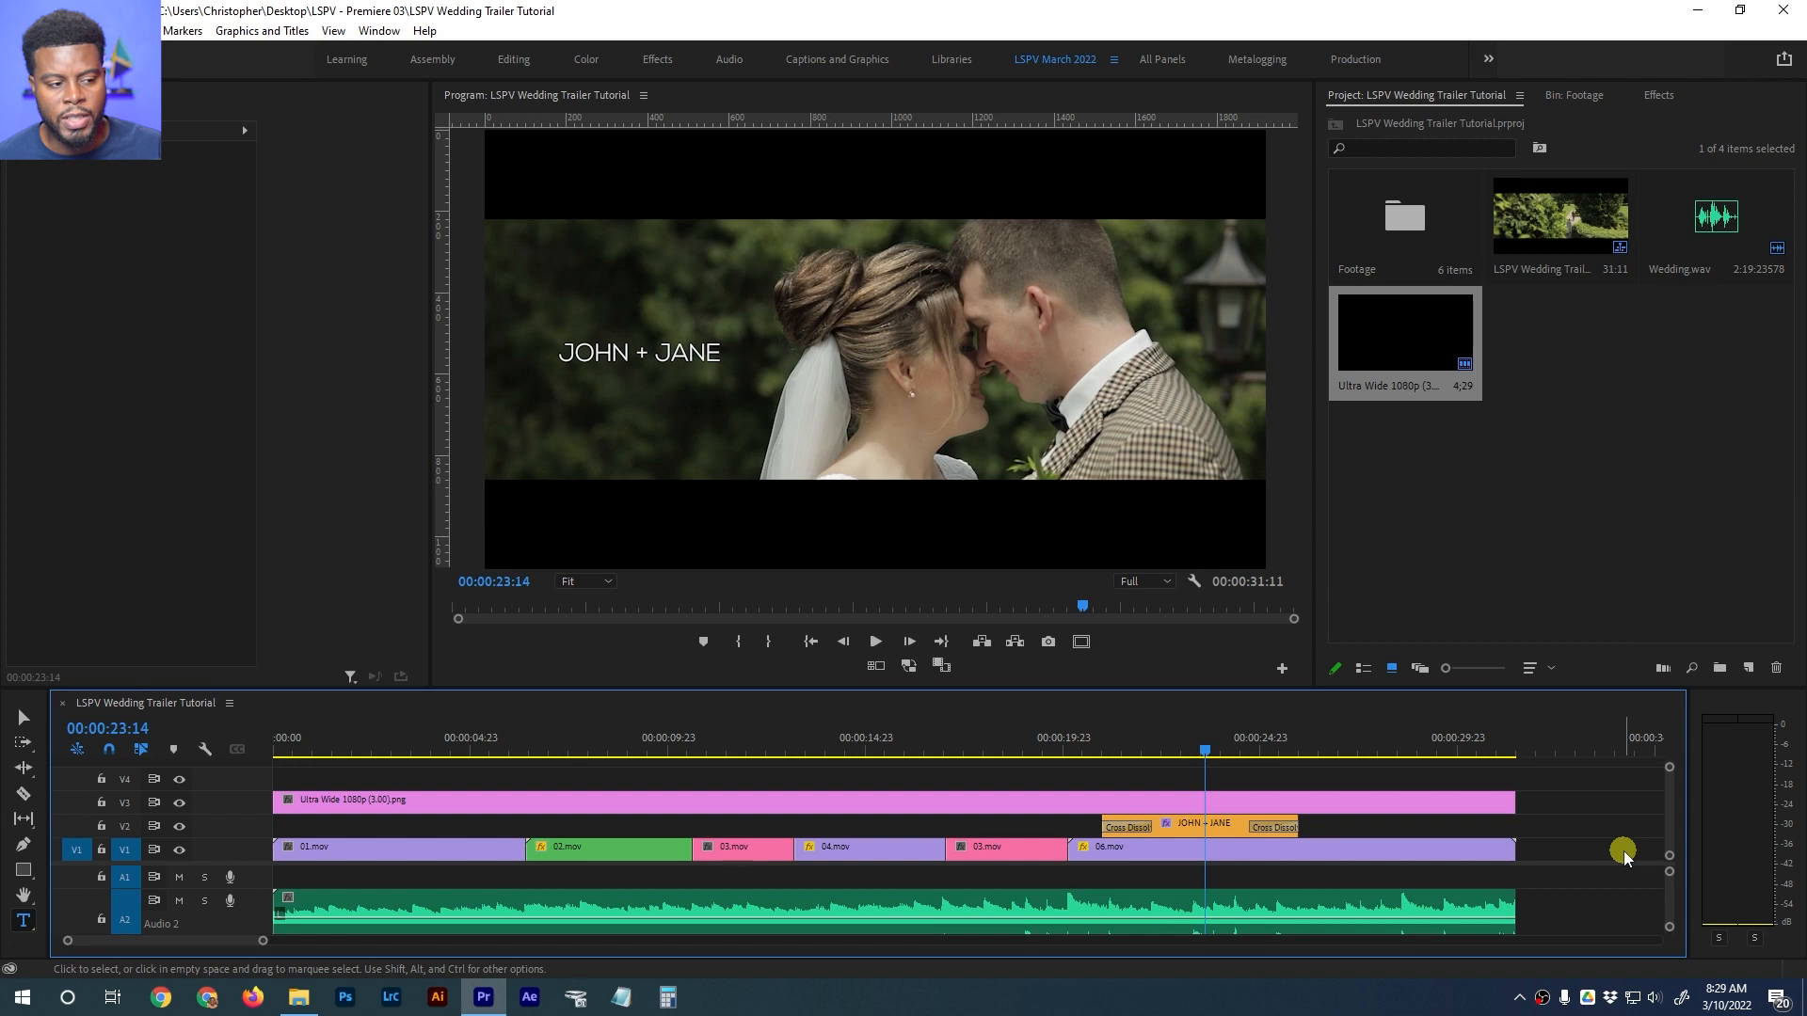
pyautogui.moveTo(1295, 827); pyautogui.dragTo(1356, 828)
# Add a Cross Dissolve to the end of 06.mov and trim the clip's end about one second earlier
pyautogui.click(1430, 851)
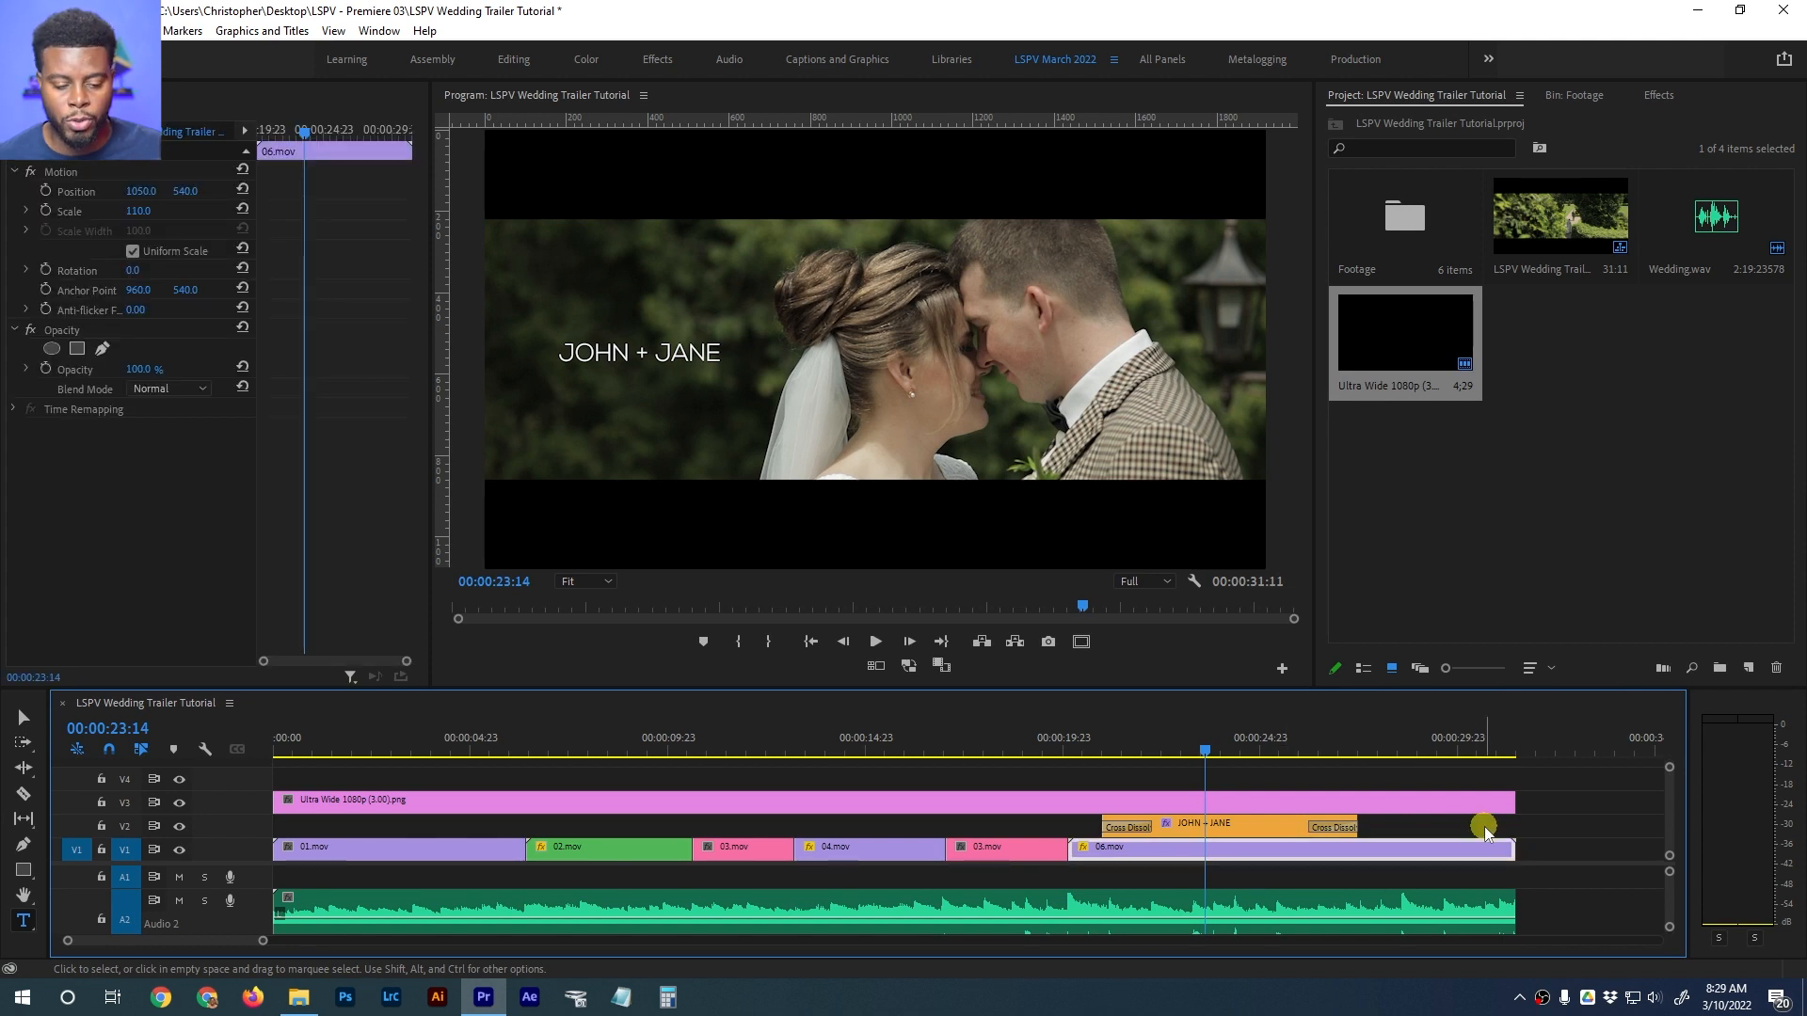
pyautogui.hotkey('ctrl', 'd')
pyautogui.click(1501, 859)
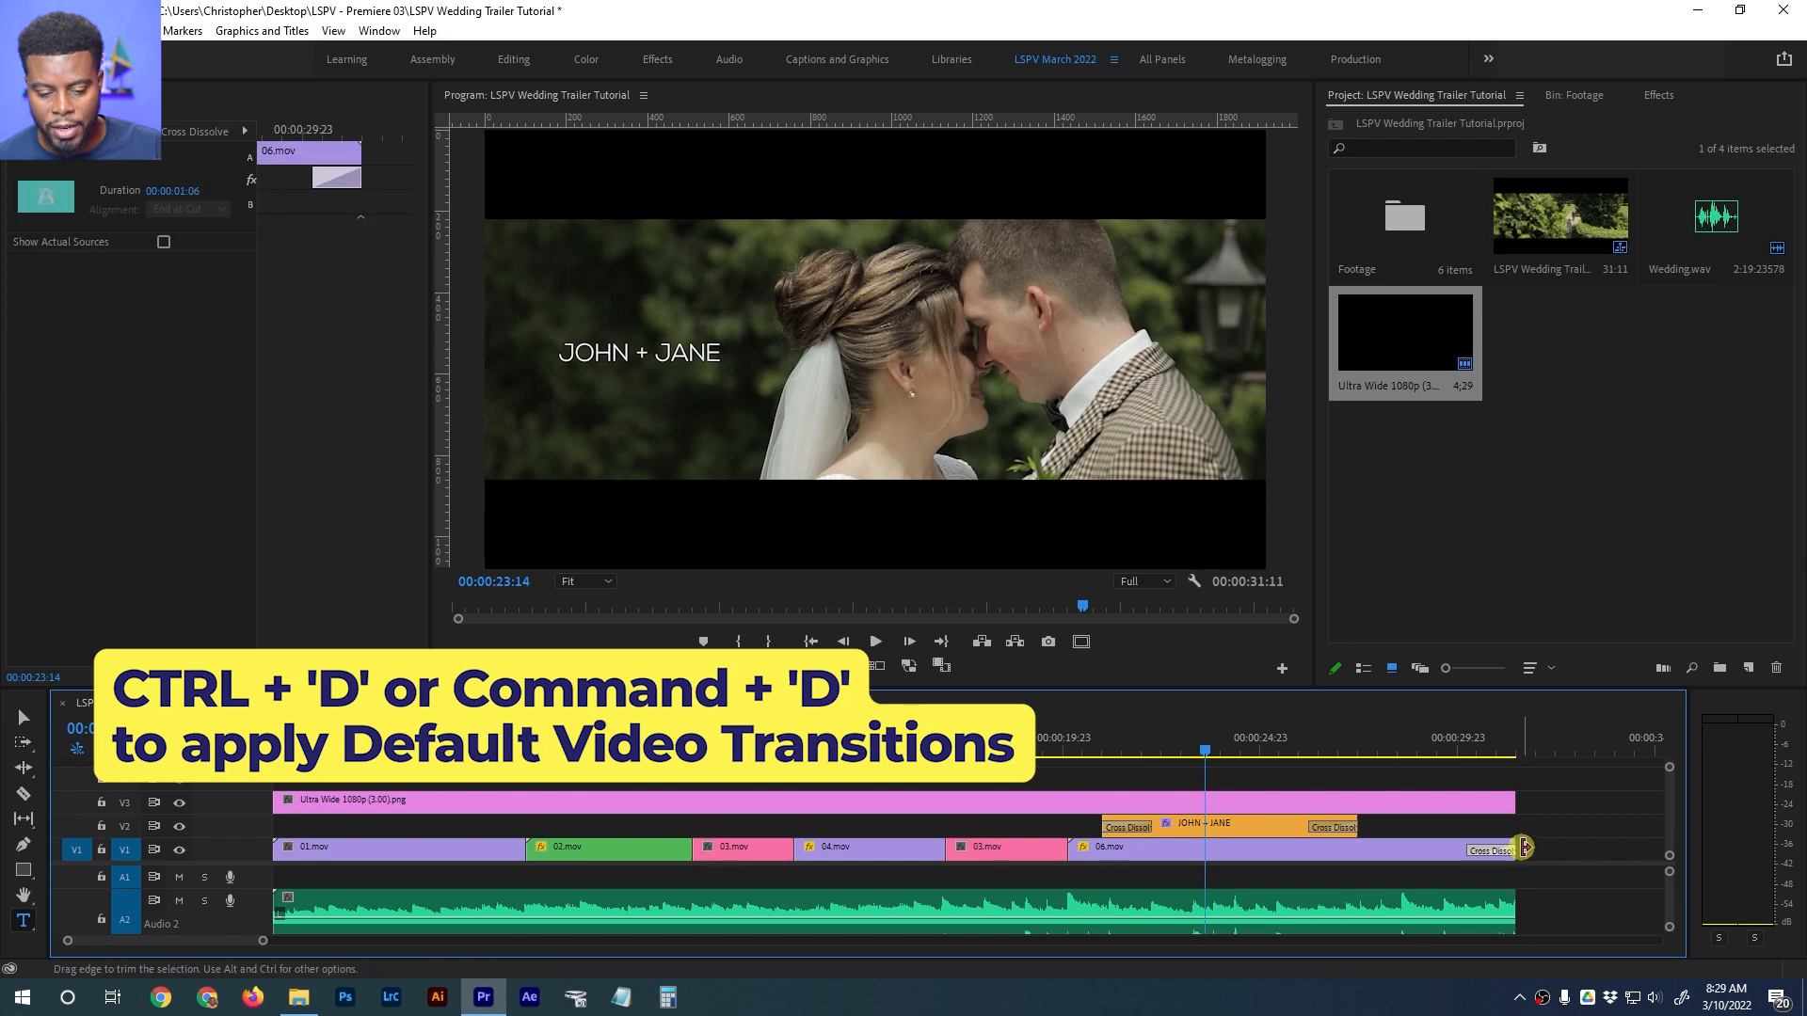
pyautogui.moveTo(1516, 847); pyautogui.dragTo(1466, 850)
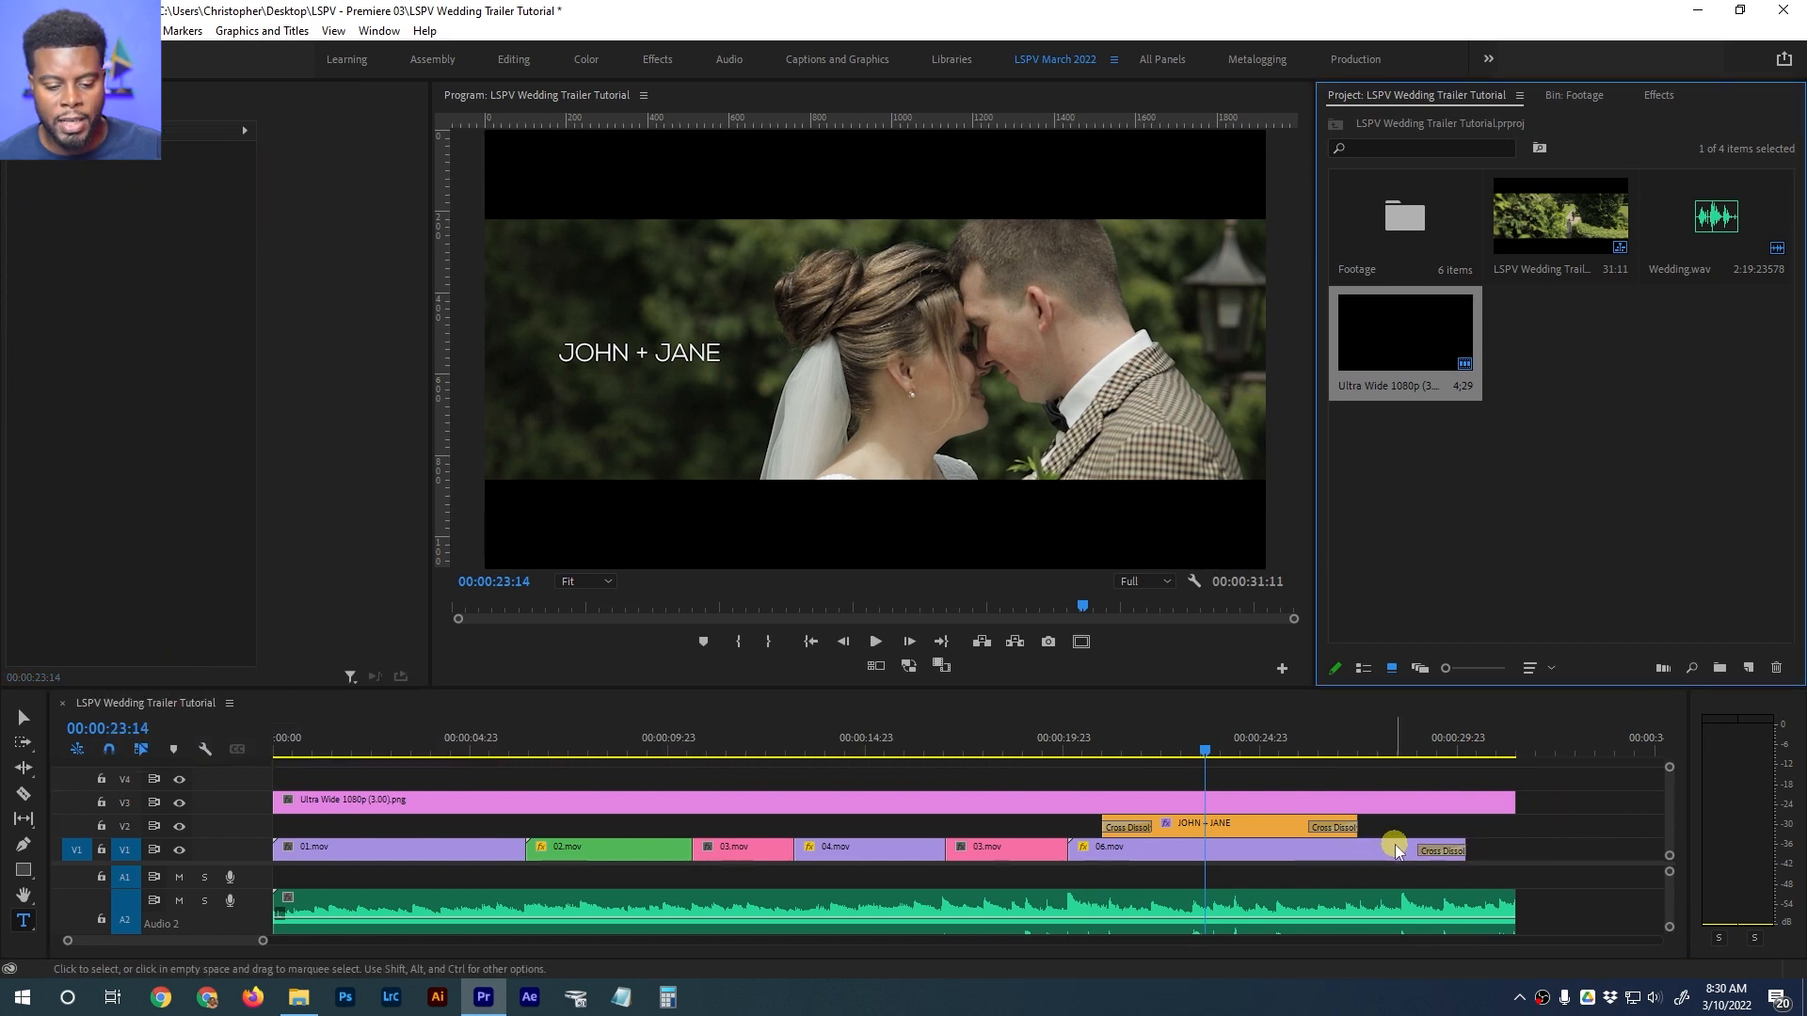
# Replace the Cross Dissolve at the end of 06.mov with a Film Dissolve and lengthen it to 00:00:01:23
pyautogui.click(1397, 848)
pyautogui.click(1657, 95)
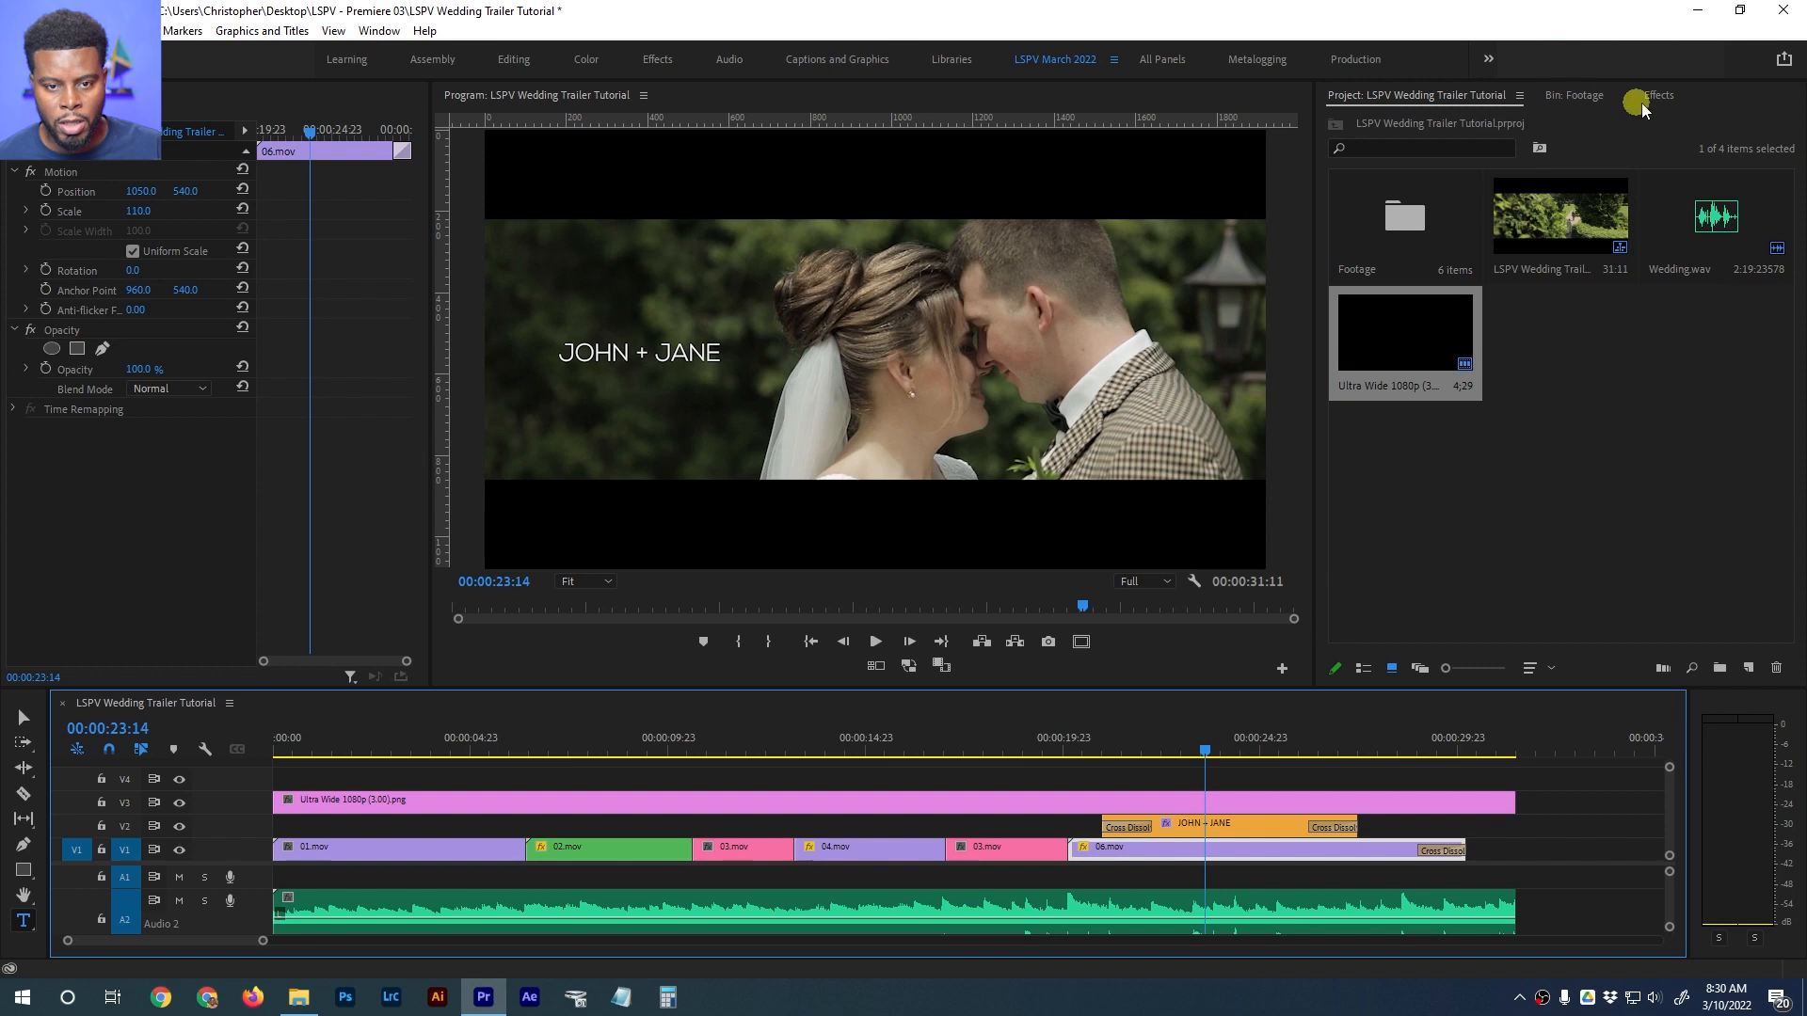
pyautogui.click(1347, 224)
pyautogui.click(1328, 240)
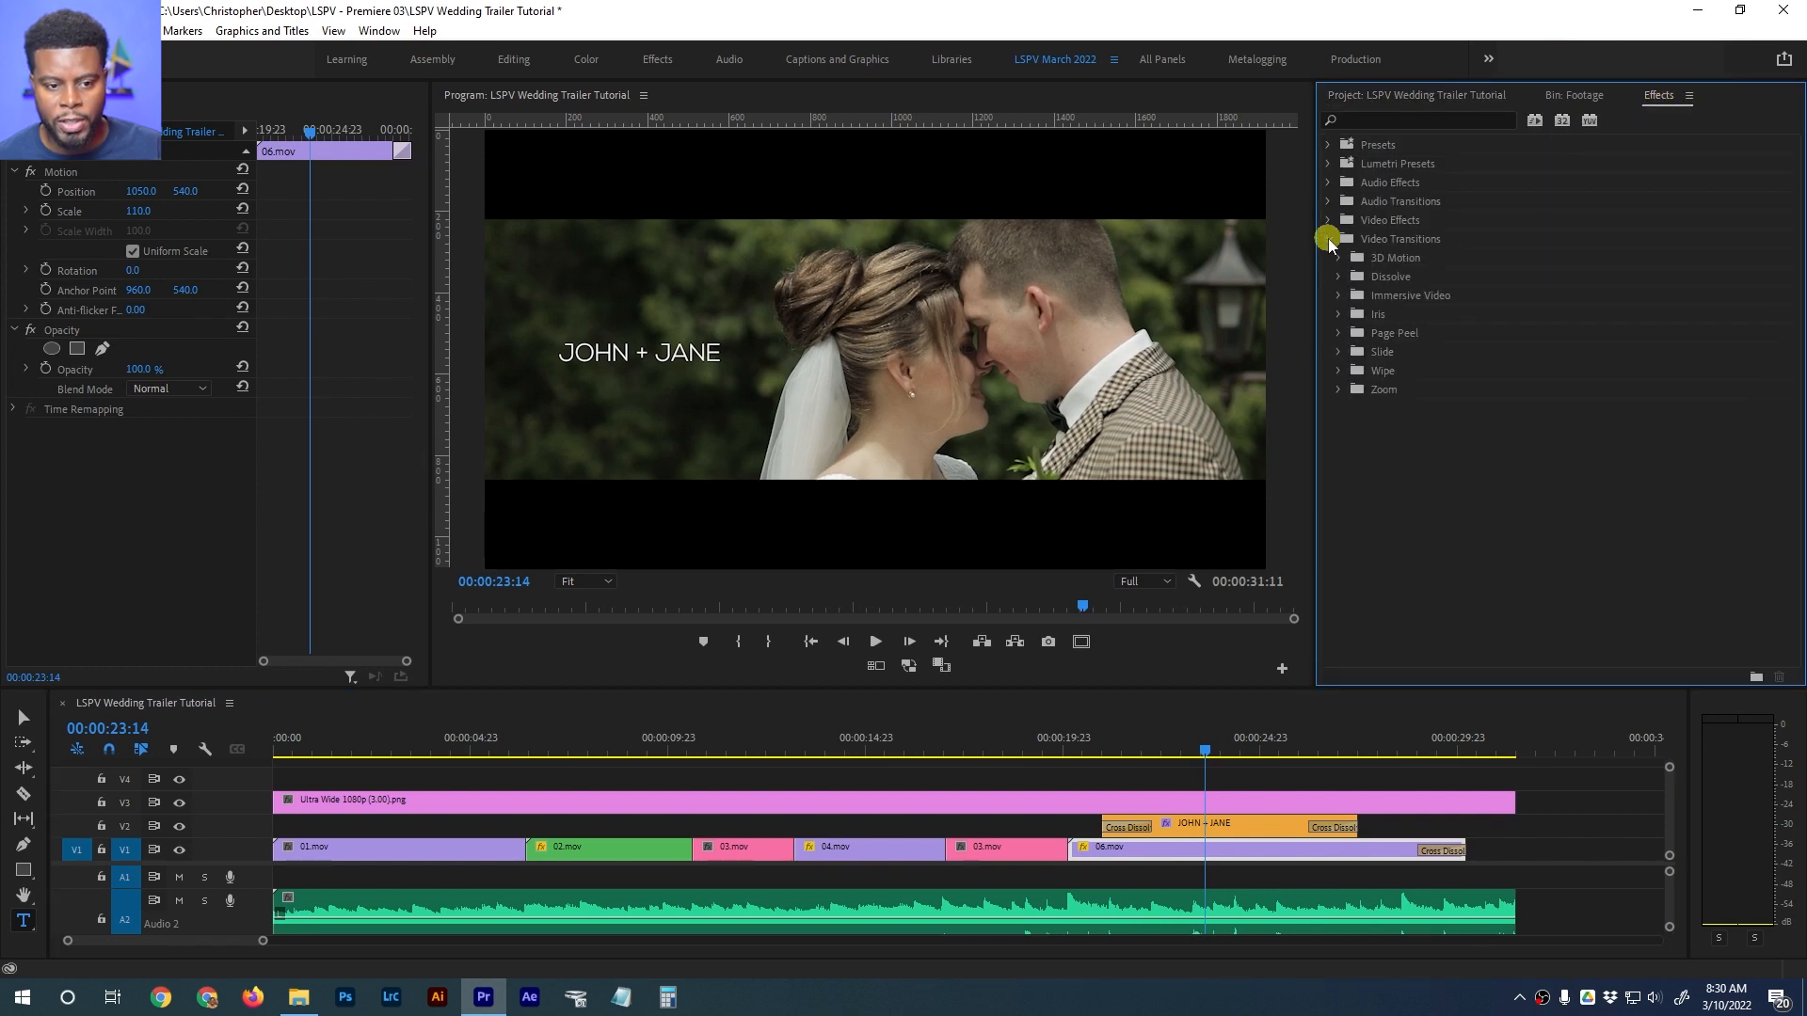
pyautogui.click(1340, 278)
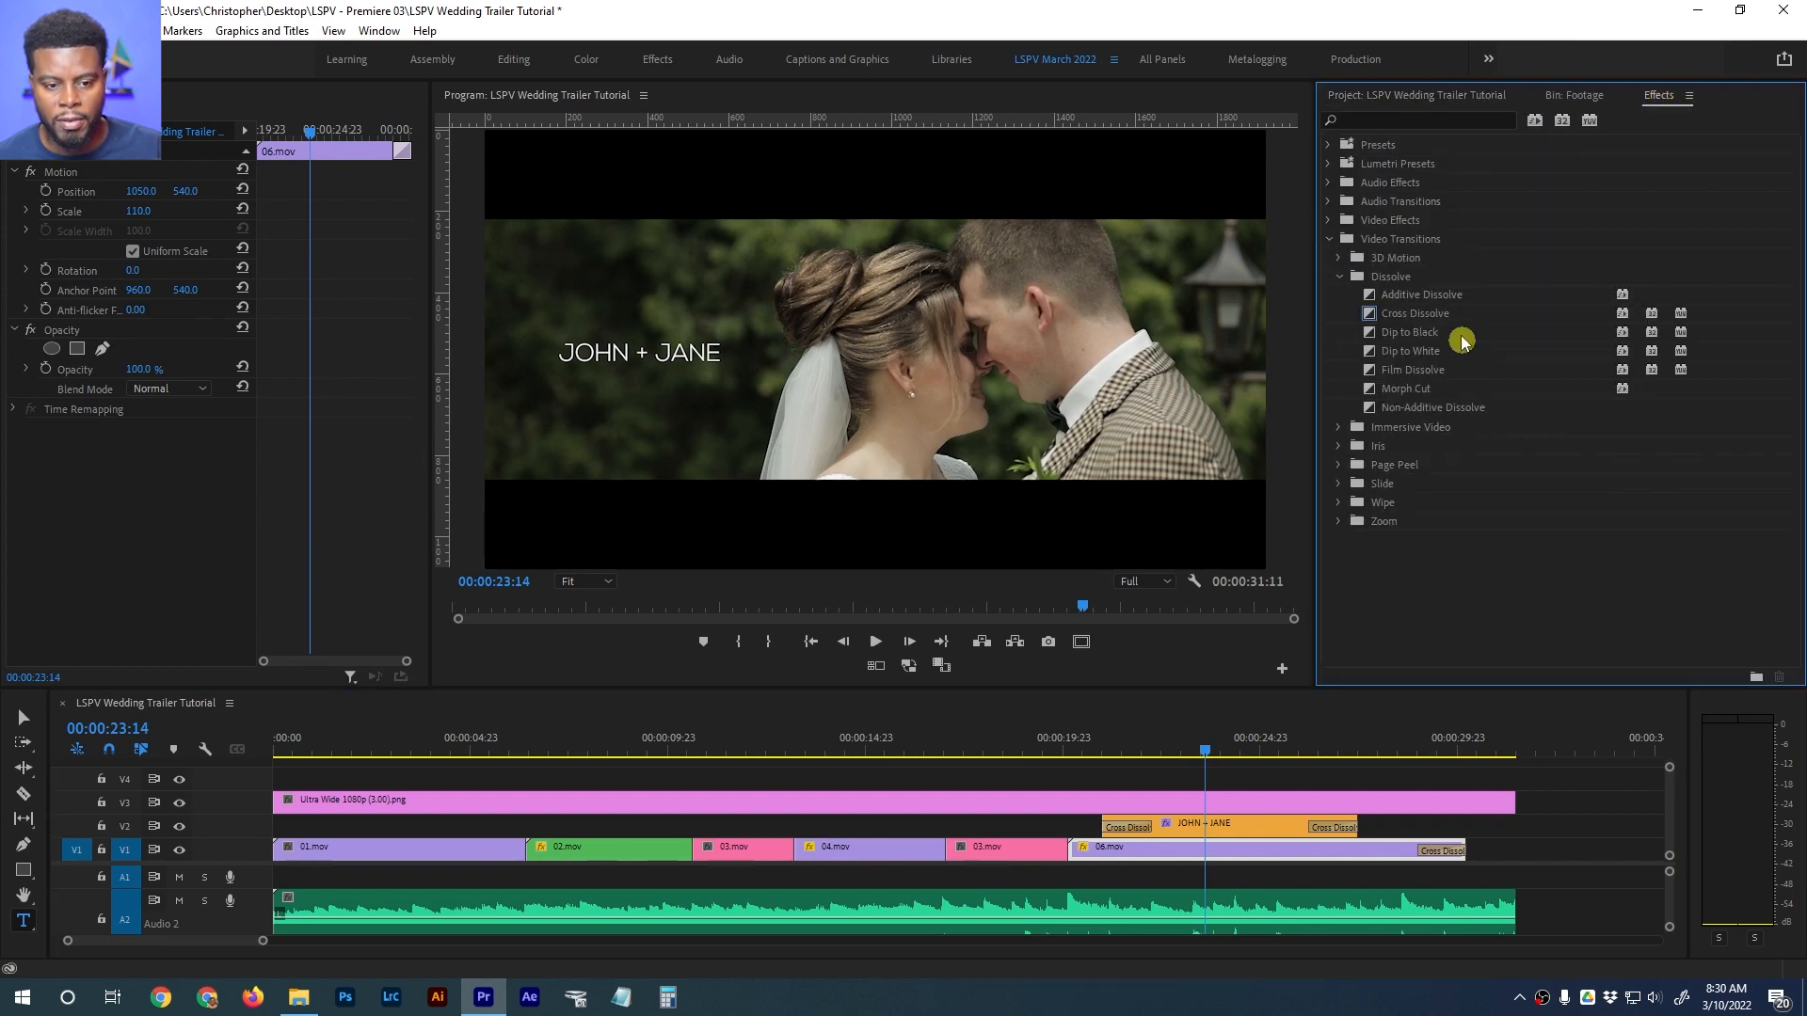
pyautogui.click(1428, 320)
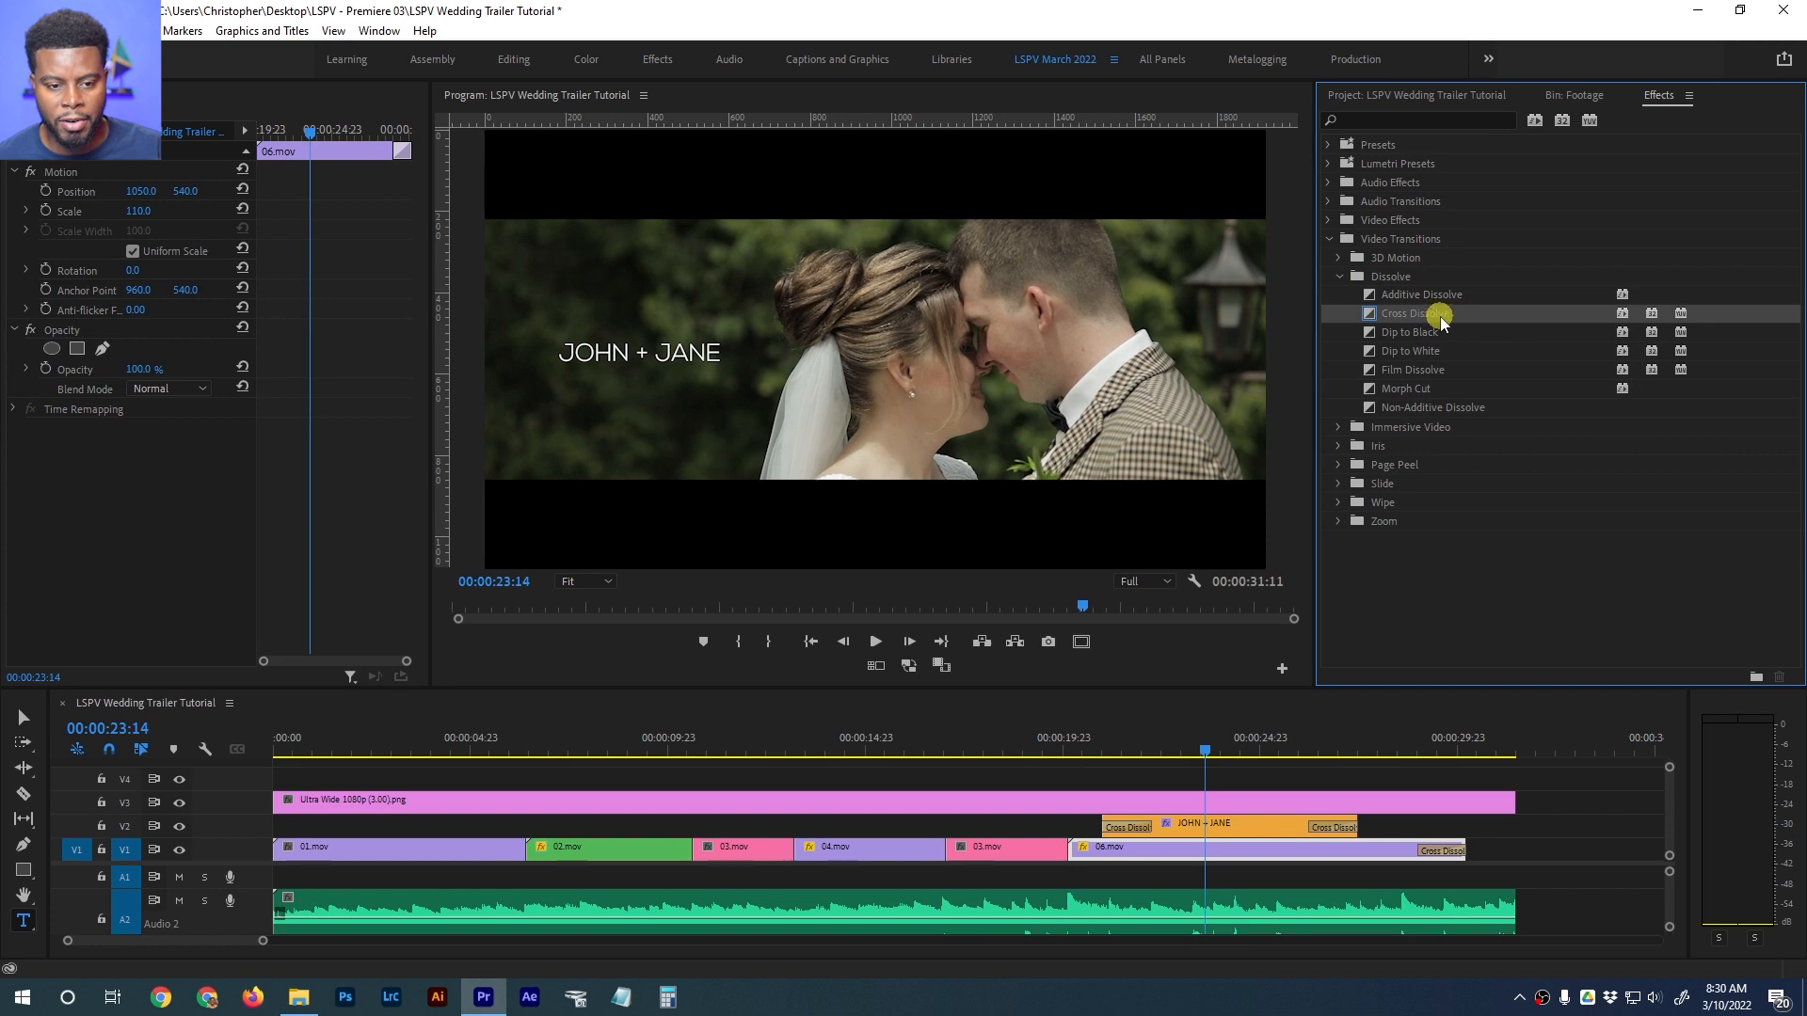
pyautogui.click(1430, 373)
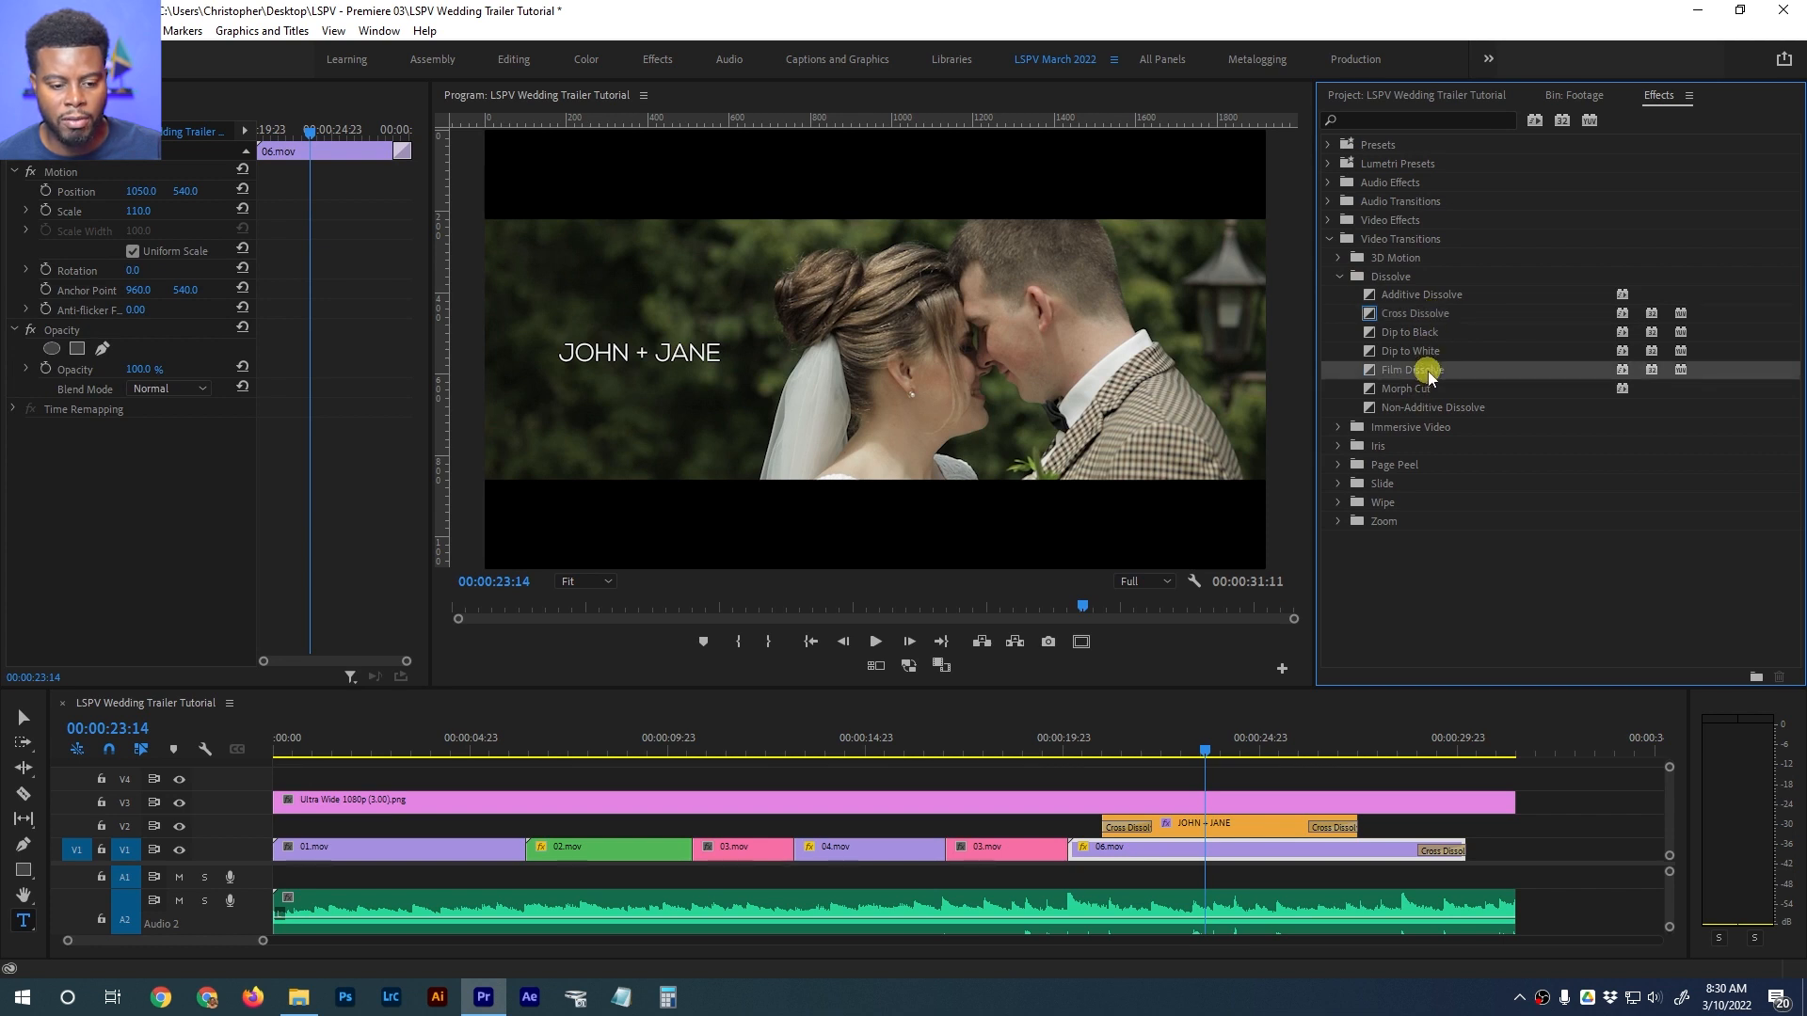
pyautogui.moveTo(1428, 375); pyautogui.dragTo(1436, 856)
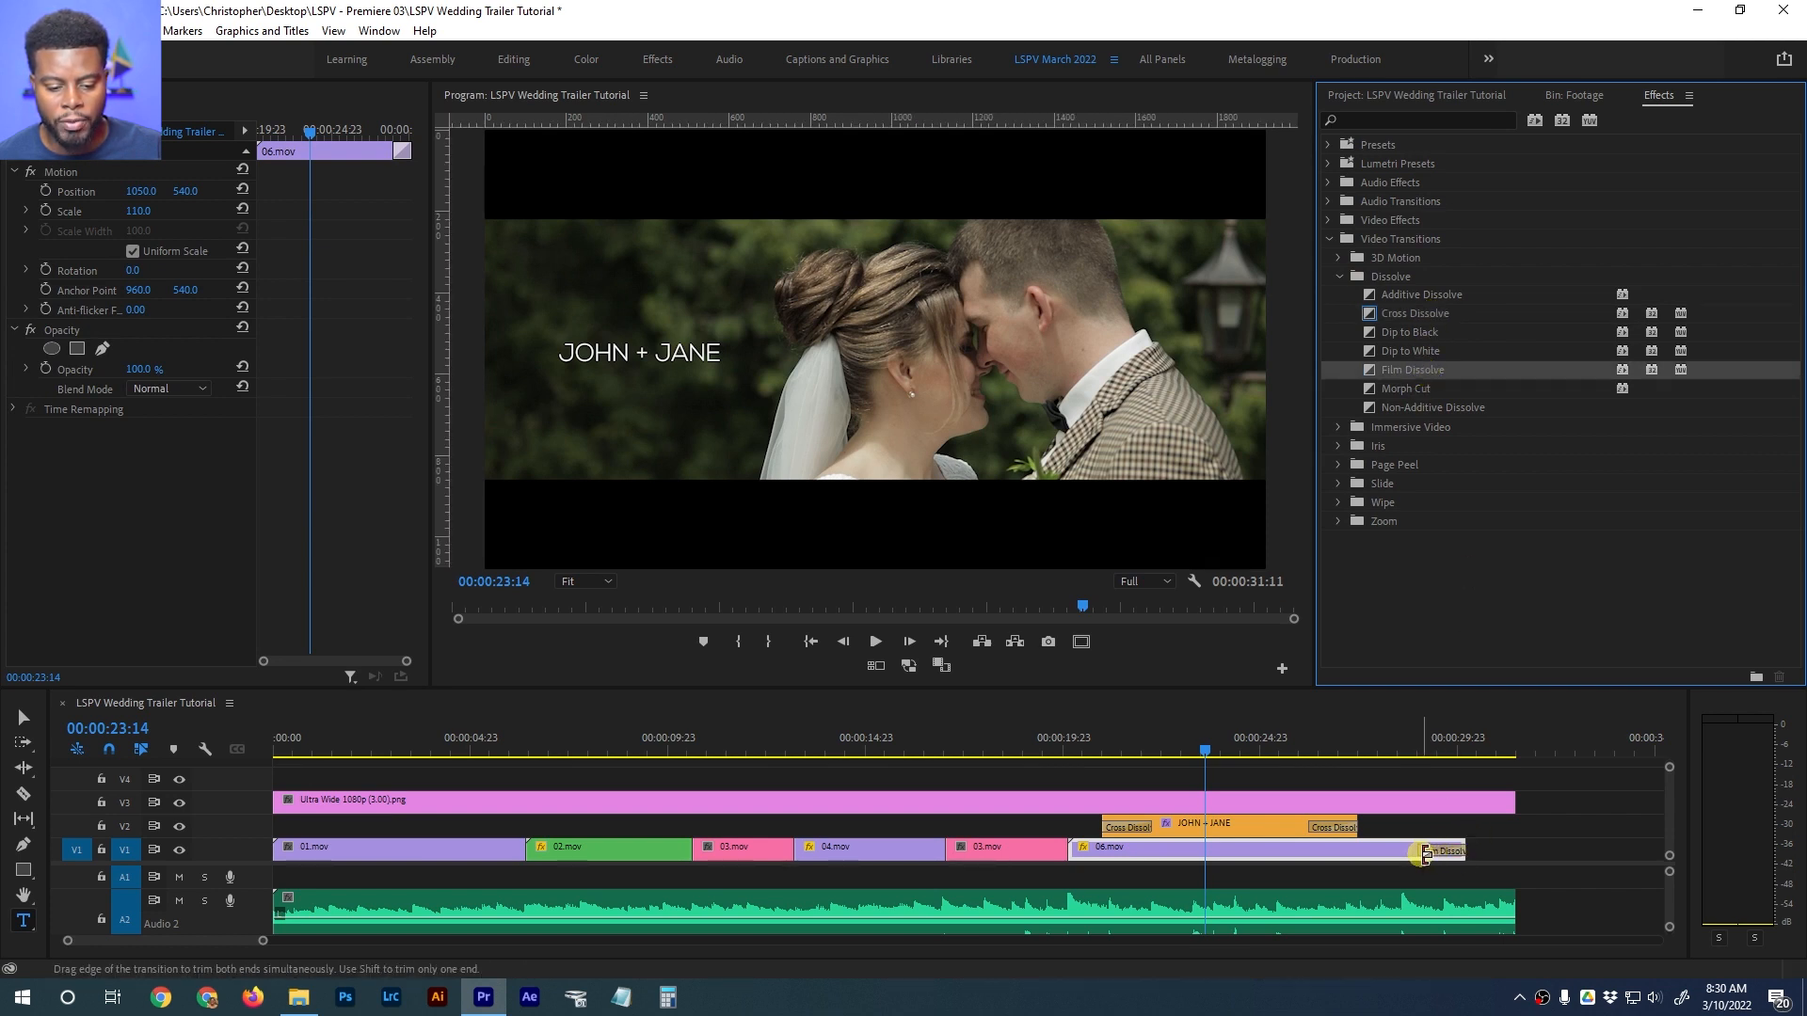
pyautogui.click(1393, 850)
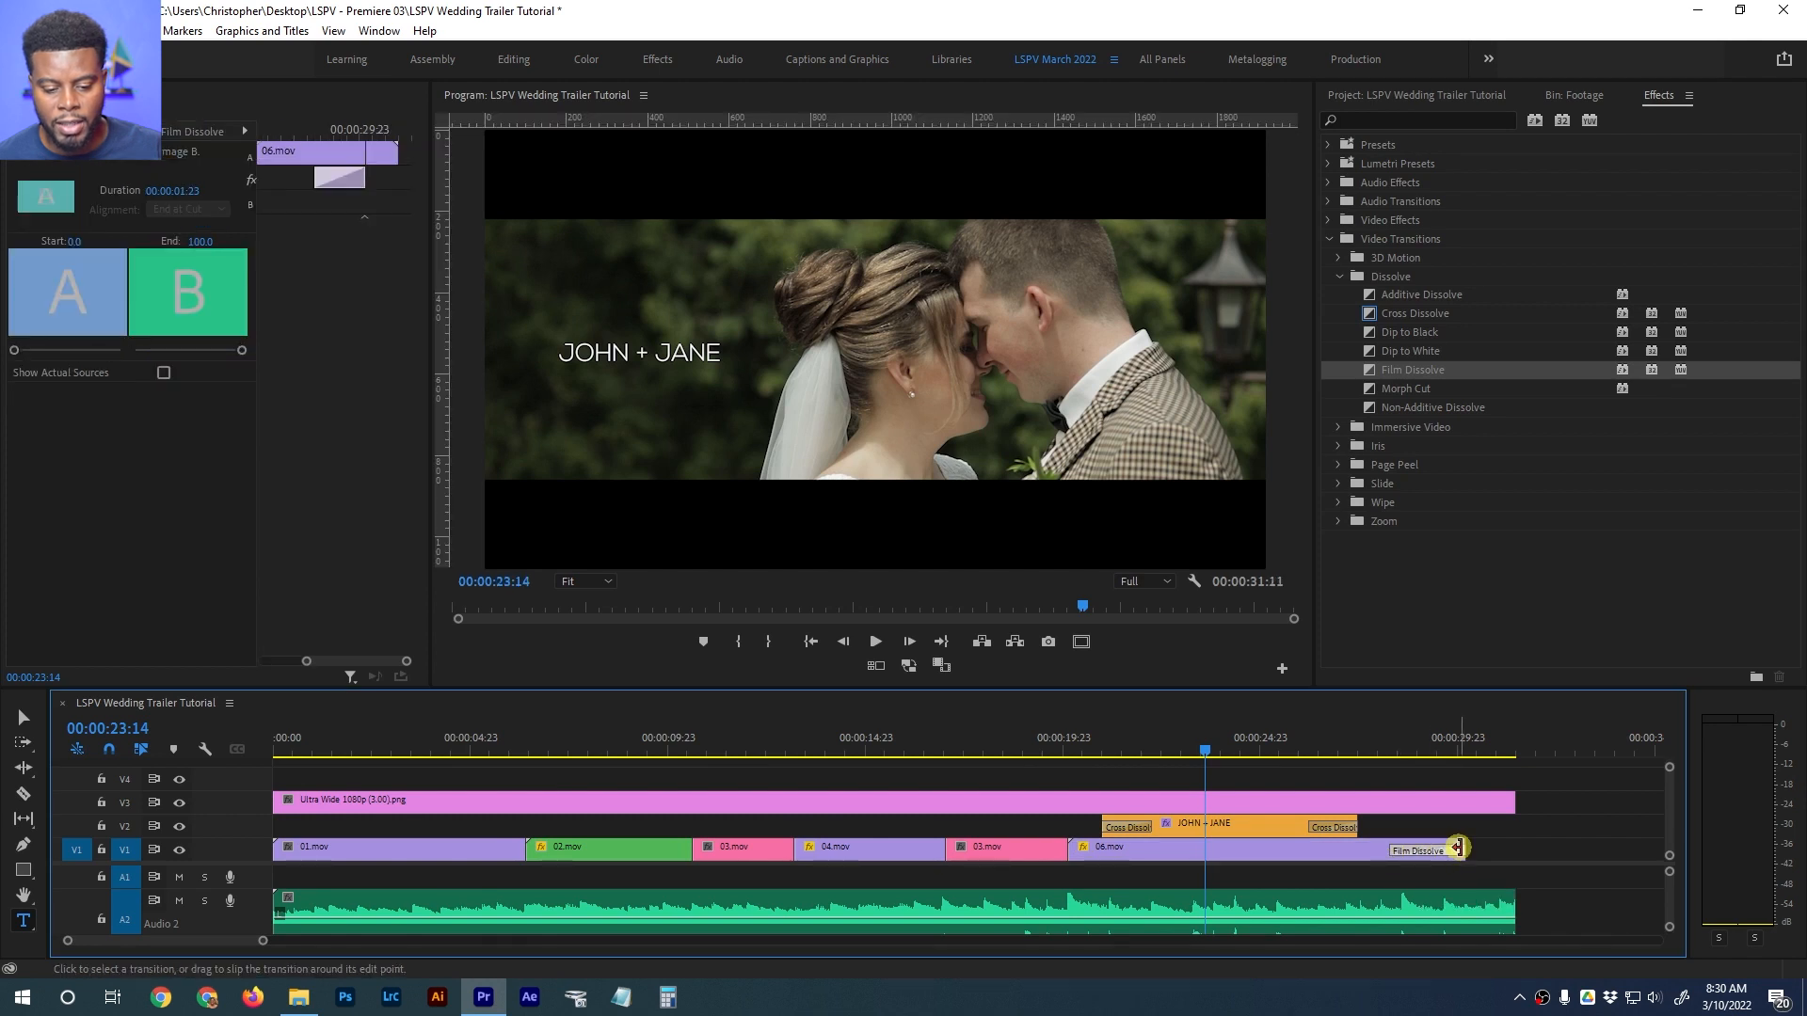
# Play the closing fade-out and trim the end of 06.mov 00:00:01:11 earlier
pyautogui.press('space')
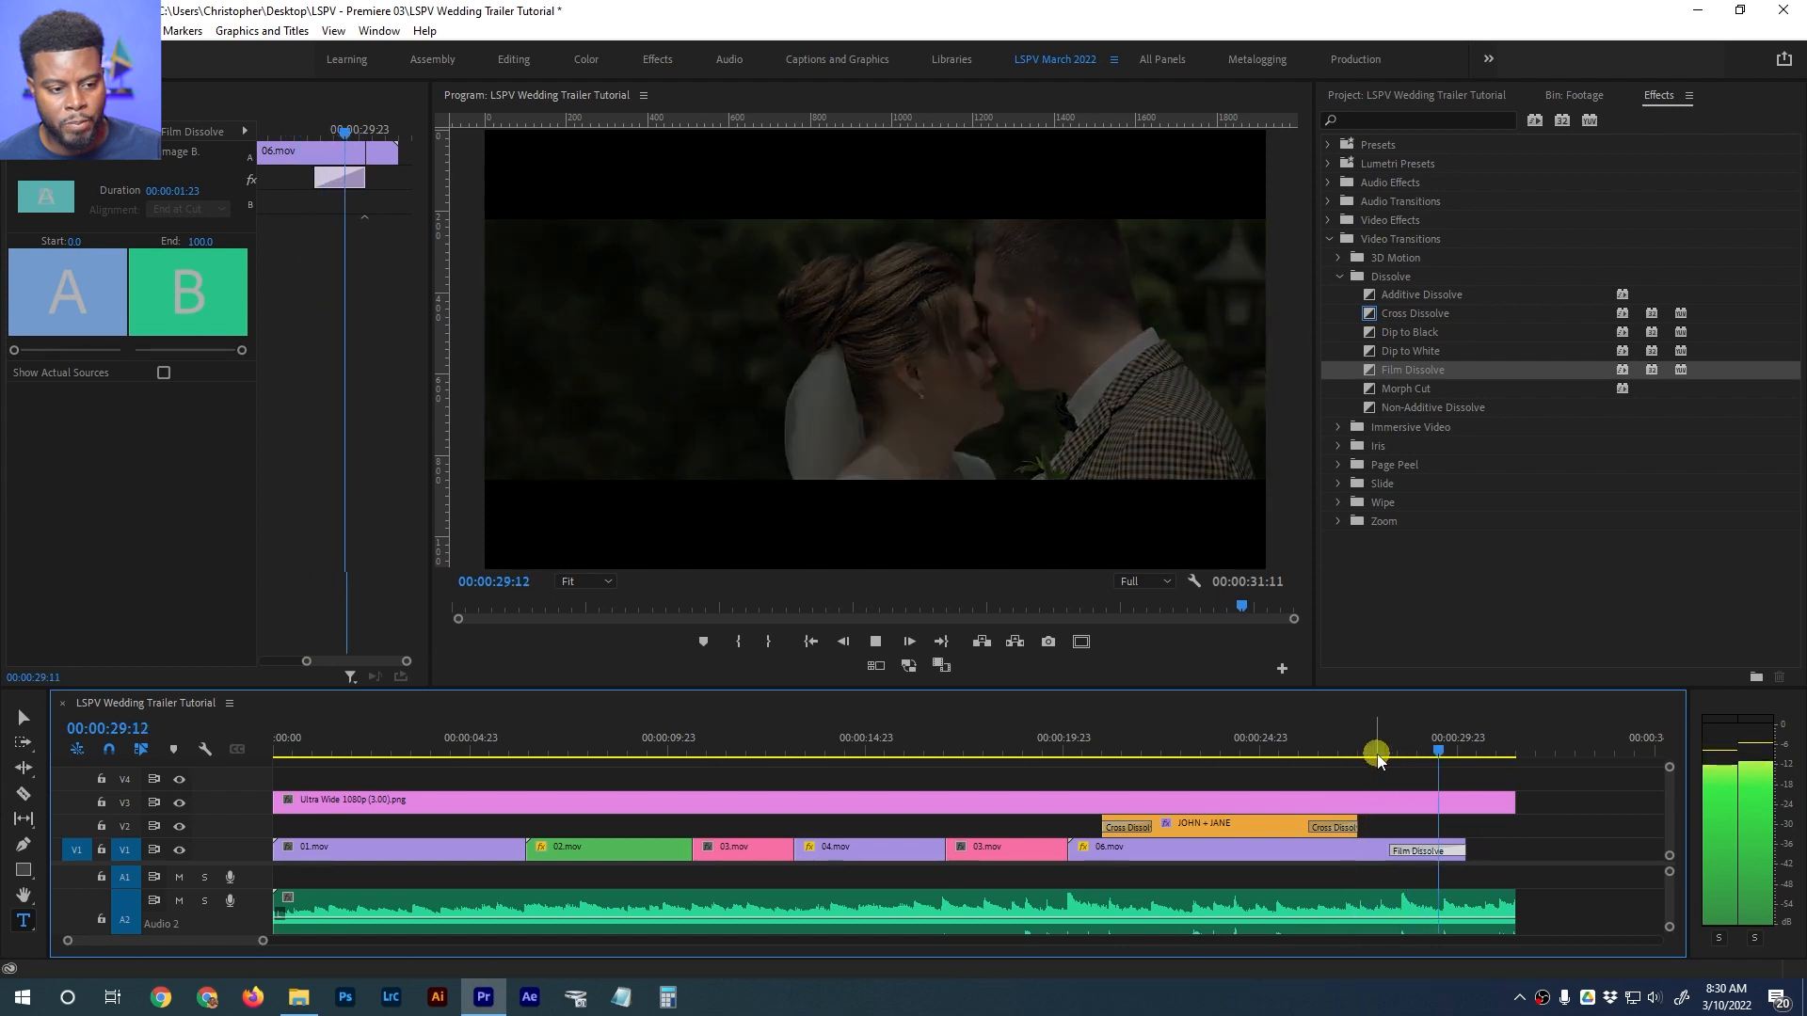
pyautogui.press('space')
pyautogui.moveTo(1464, 847); pyautogui.dragTo(1409, 847)
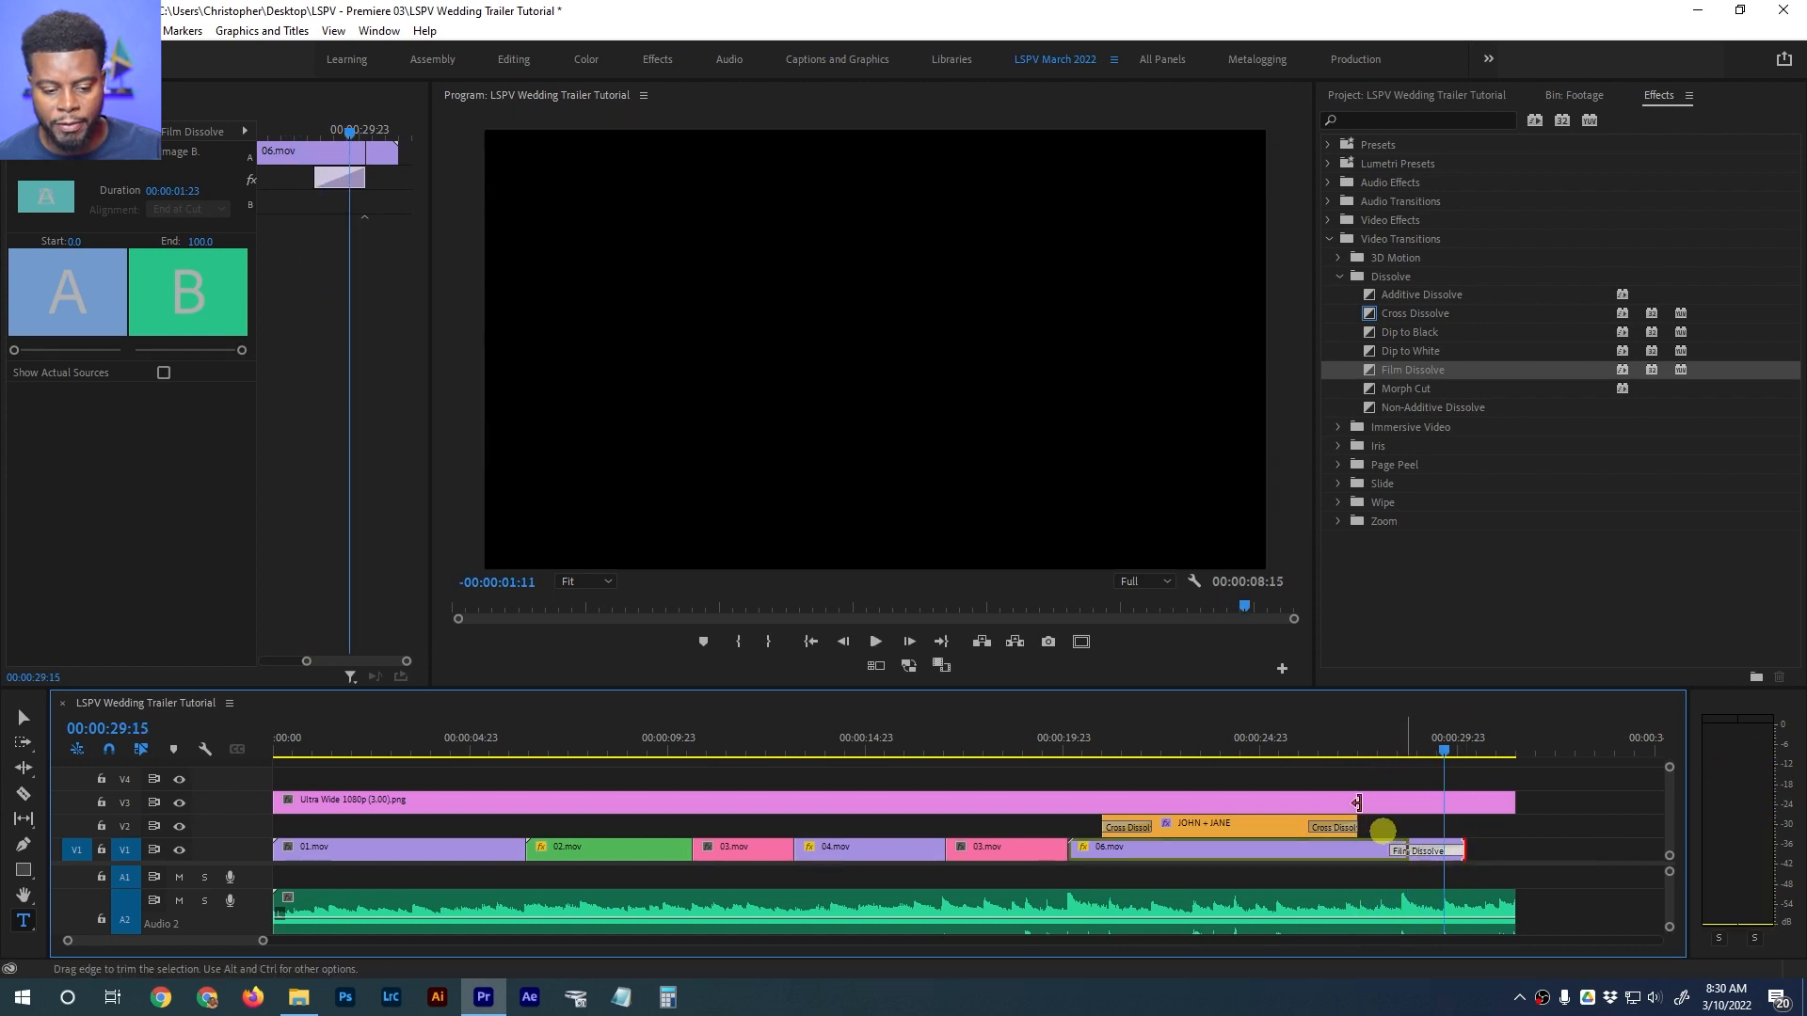
# Extend the title clip to the end of 06.mov with a 00:00:01:23 closing Cross Dissolve, and play the fade-out from 00:00:25:18
pyautogui.click(1292, 741)
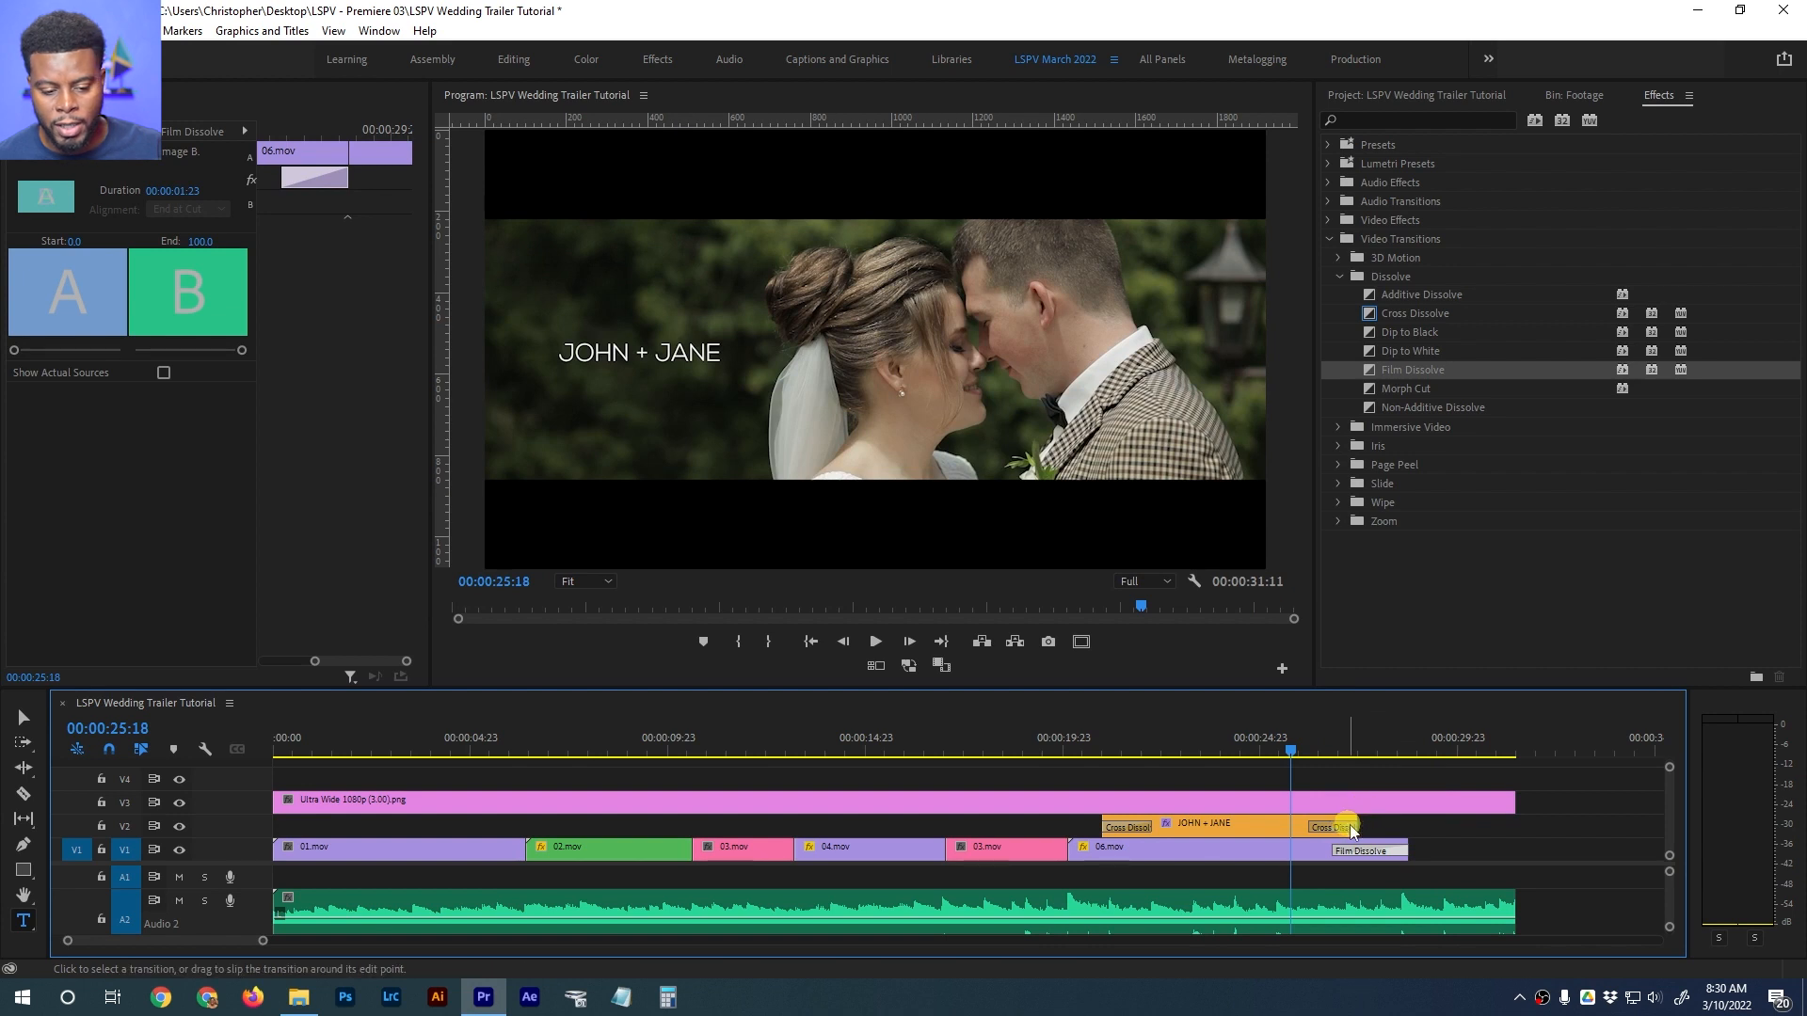
pyautogui.moveTo(1353, 826)
pyautogui.mouseDown()
pyautogui.moveTo(1383, 828)
pyautogui.moveTo(1343, 842)
pyautogui.mouseUp()
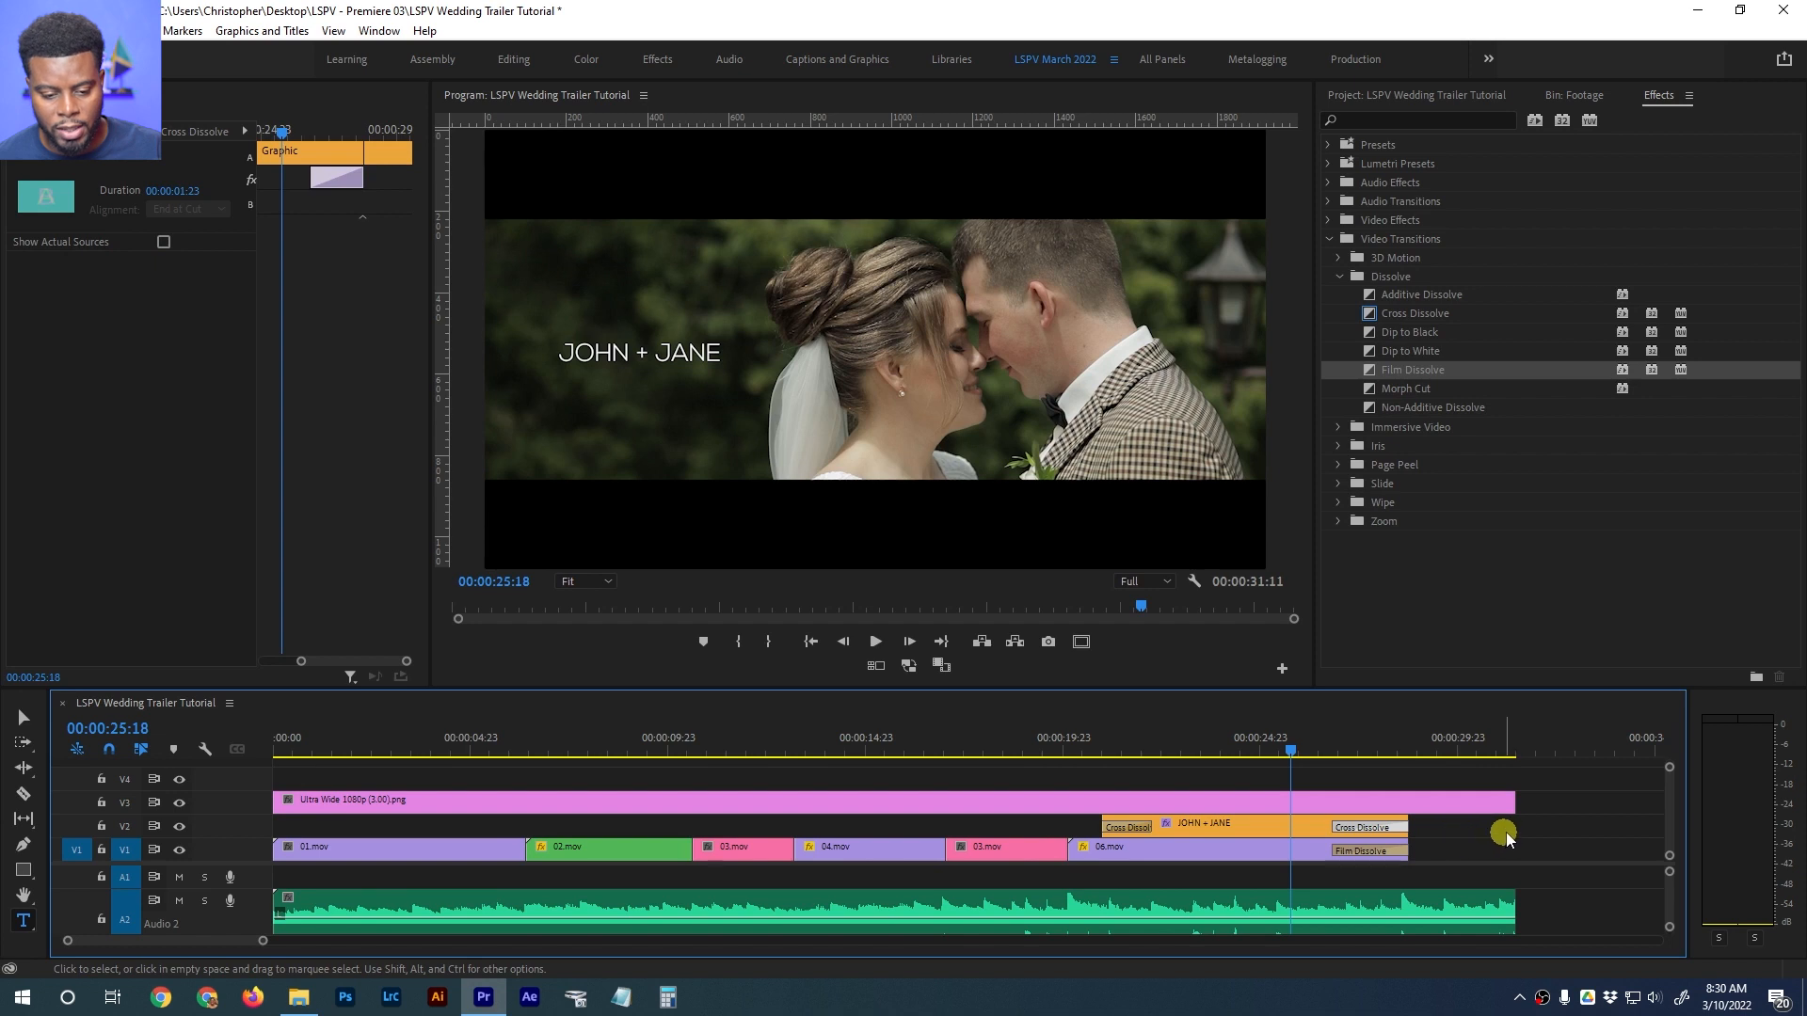
pyautogui.press('space')
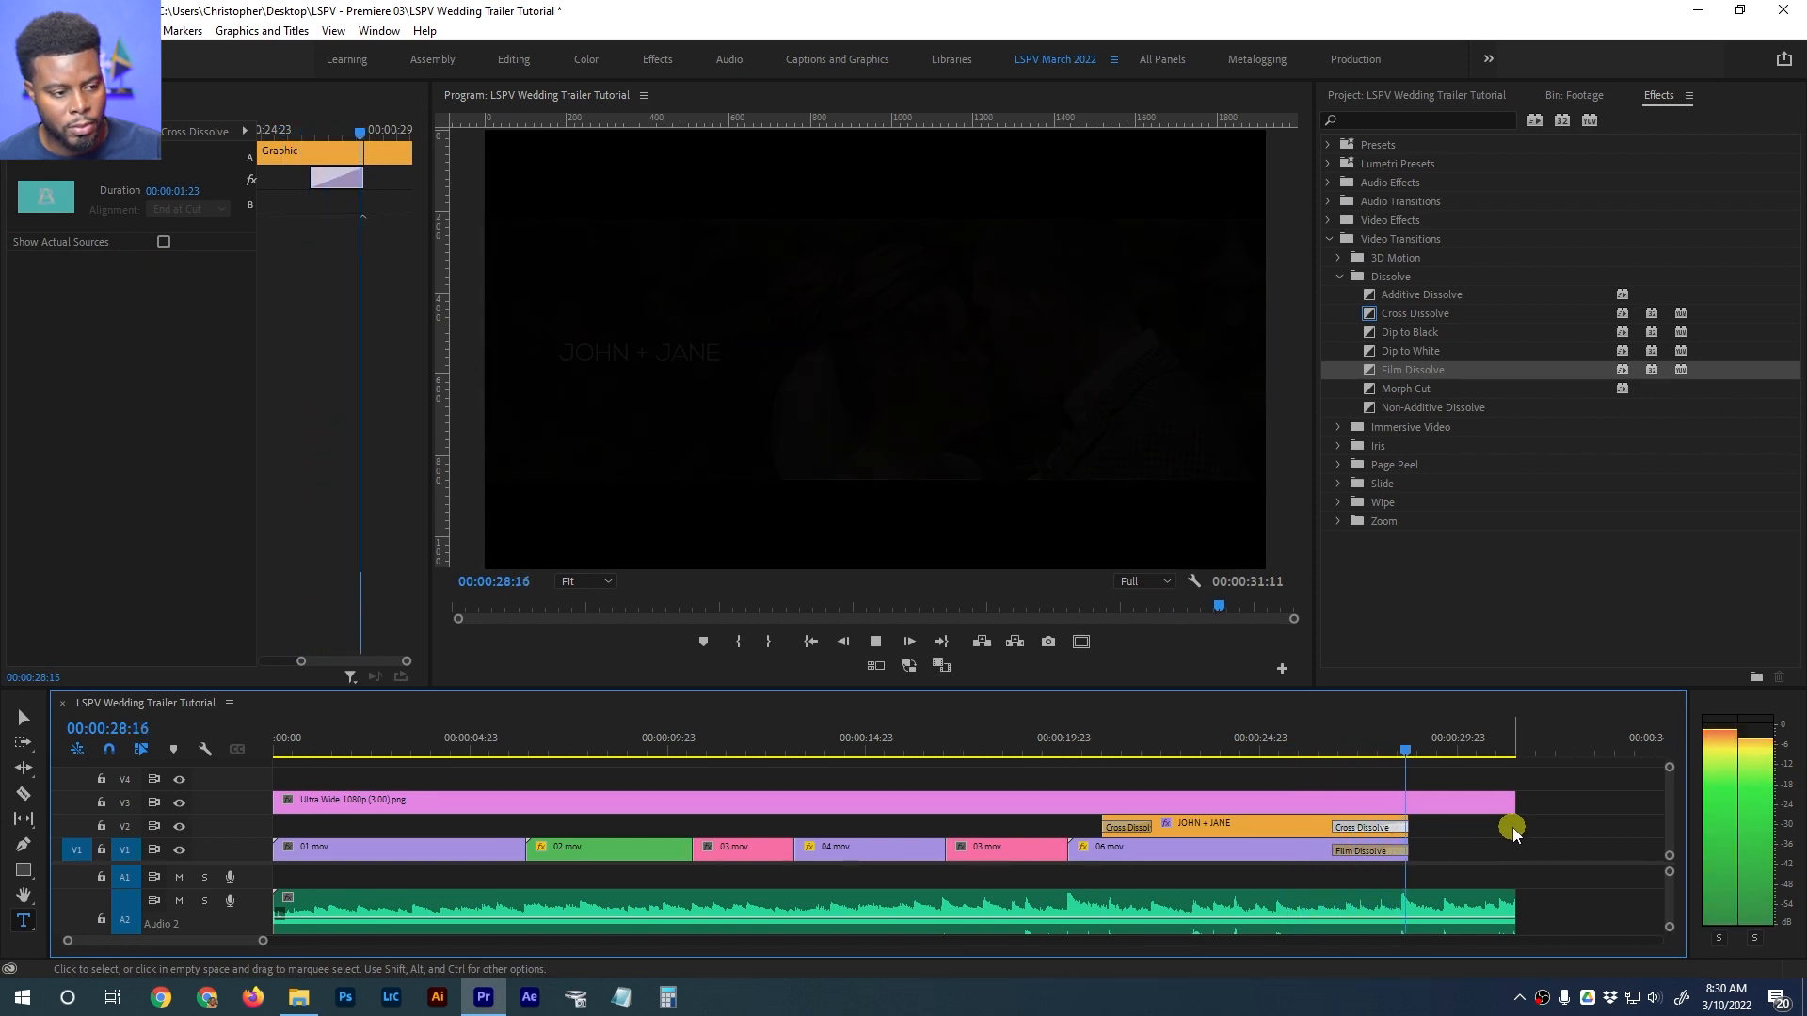
pyautogui.press('space')
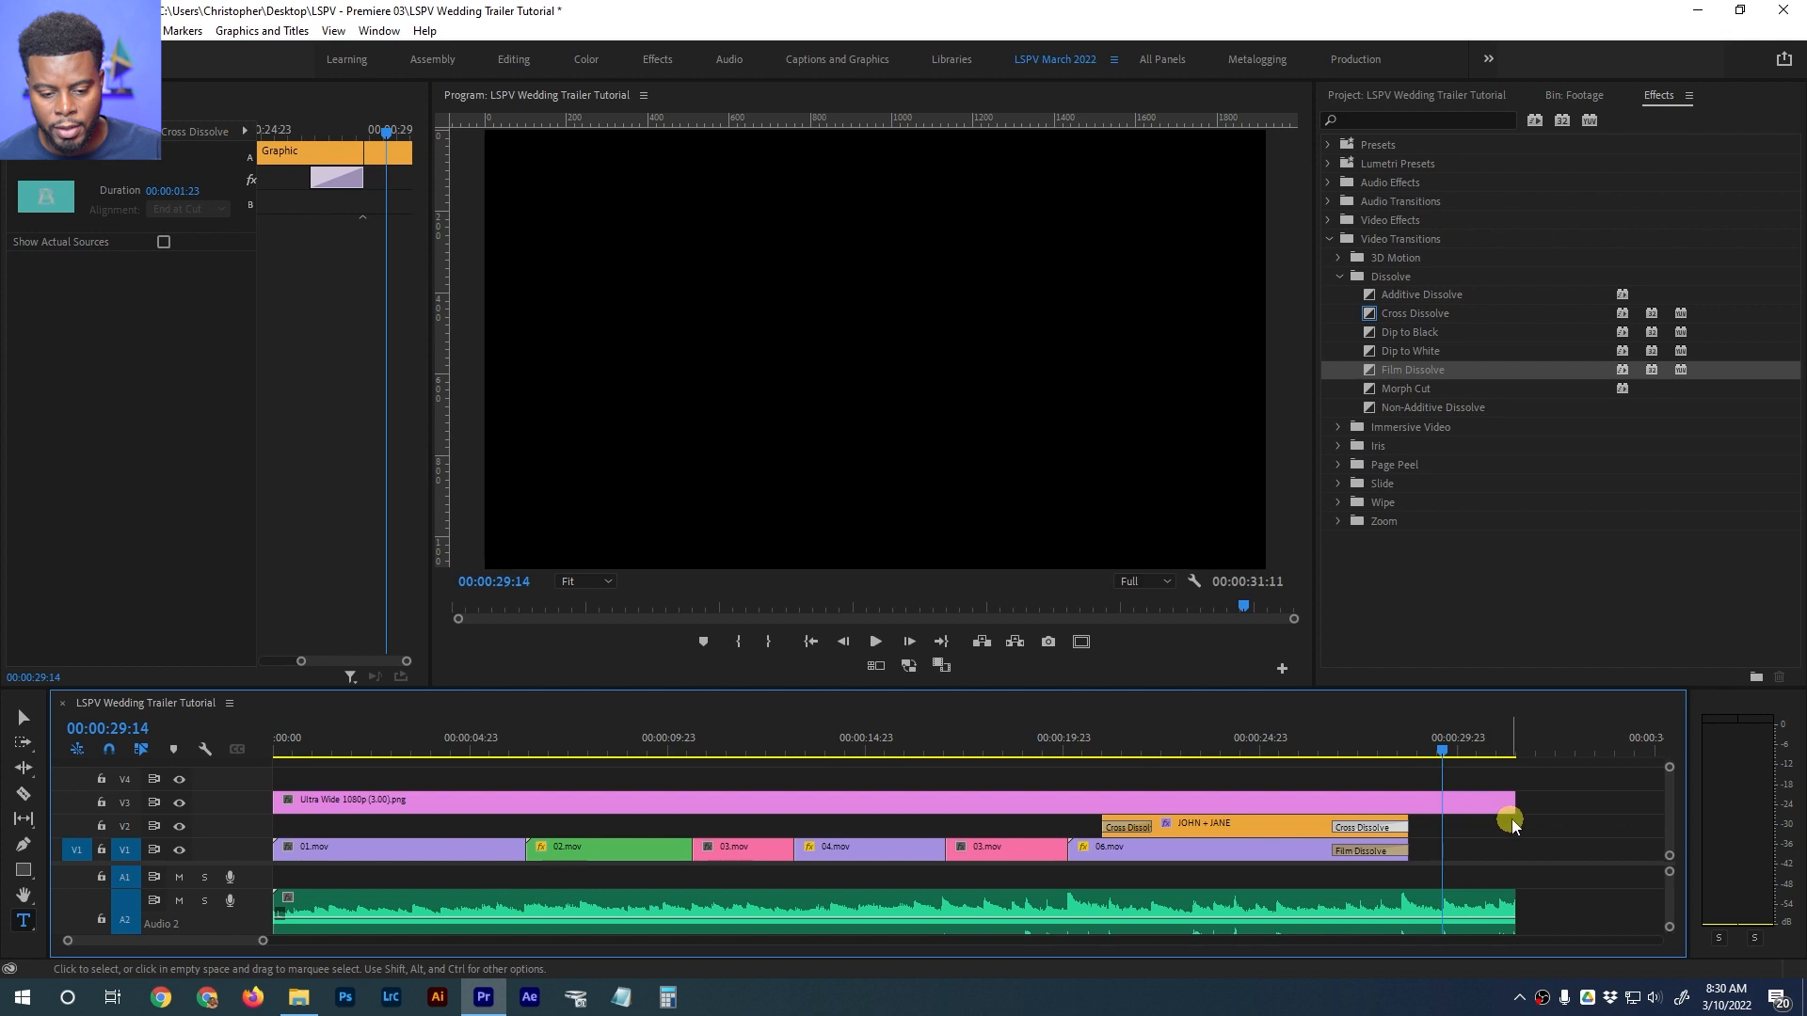
# Apply the default Constant Power audio transitions to both ends of the Wedding.wav clip
pyautogui.click(1384, 750)
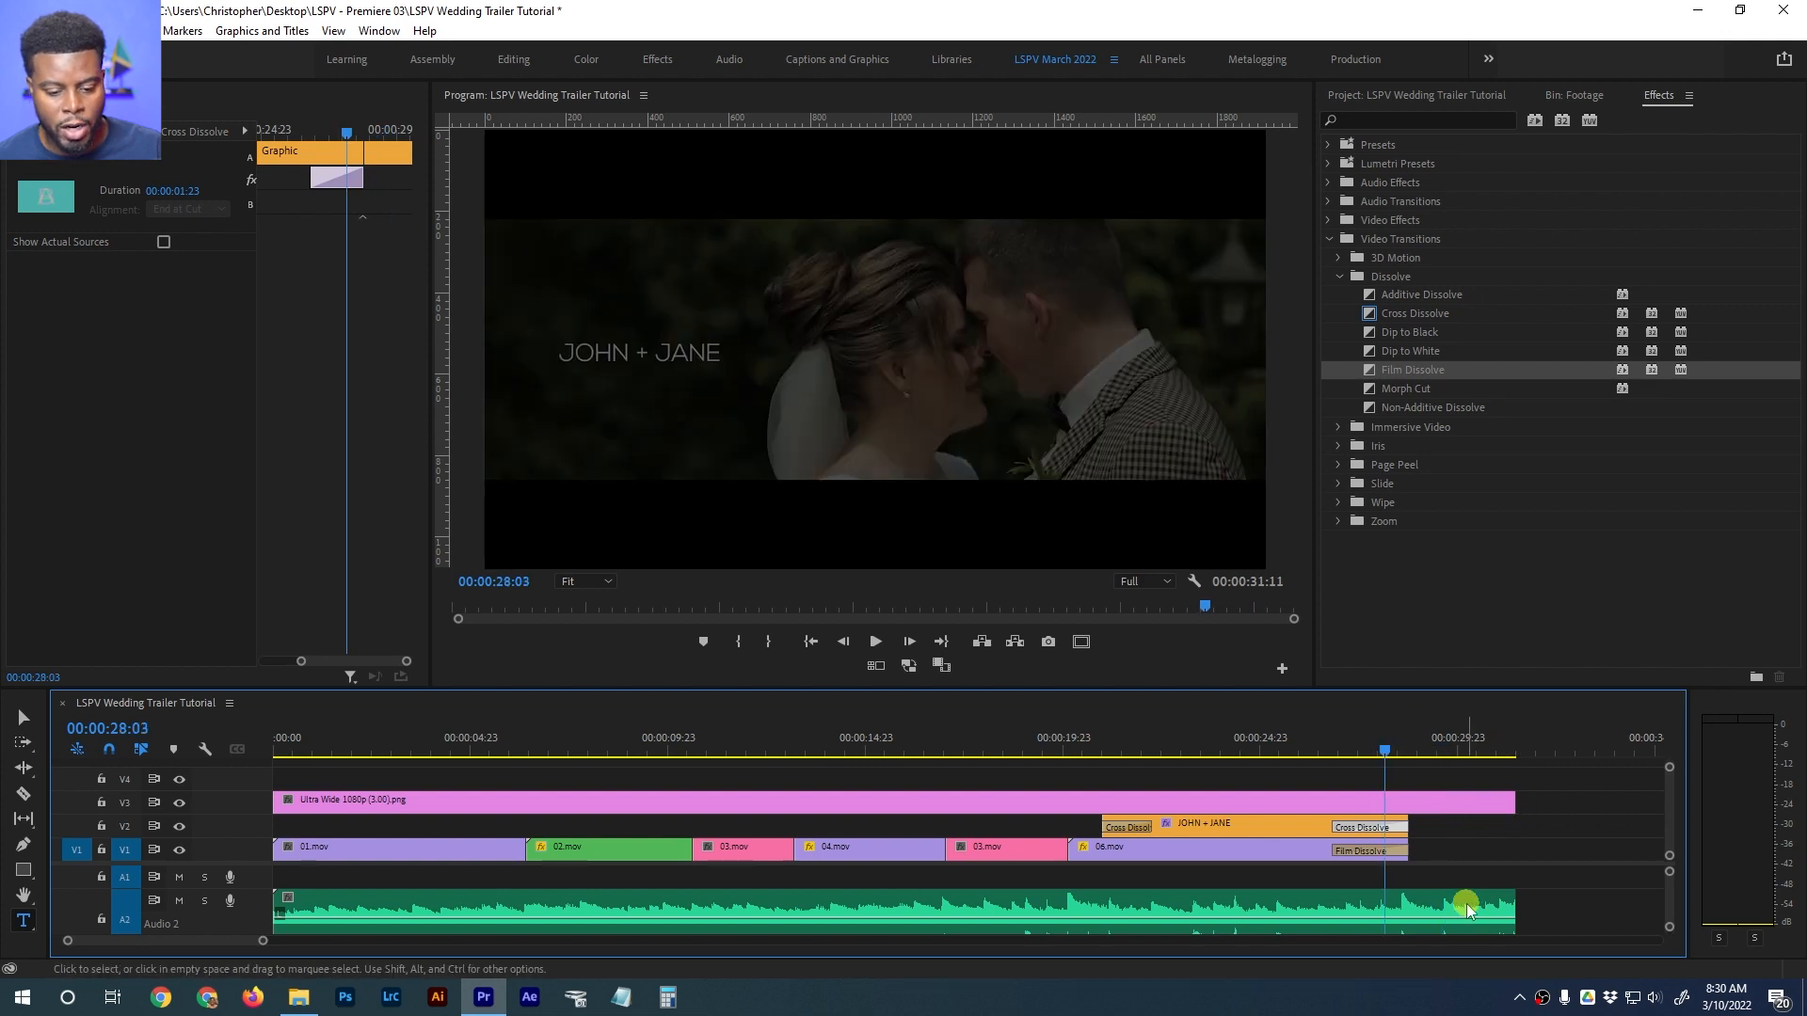
pyautogui.click(1466, 906)
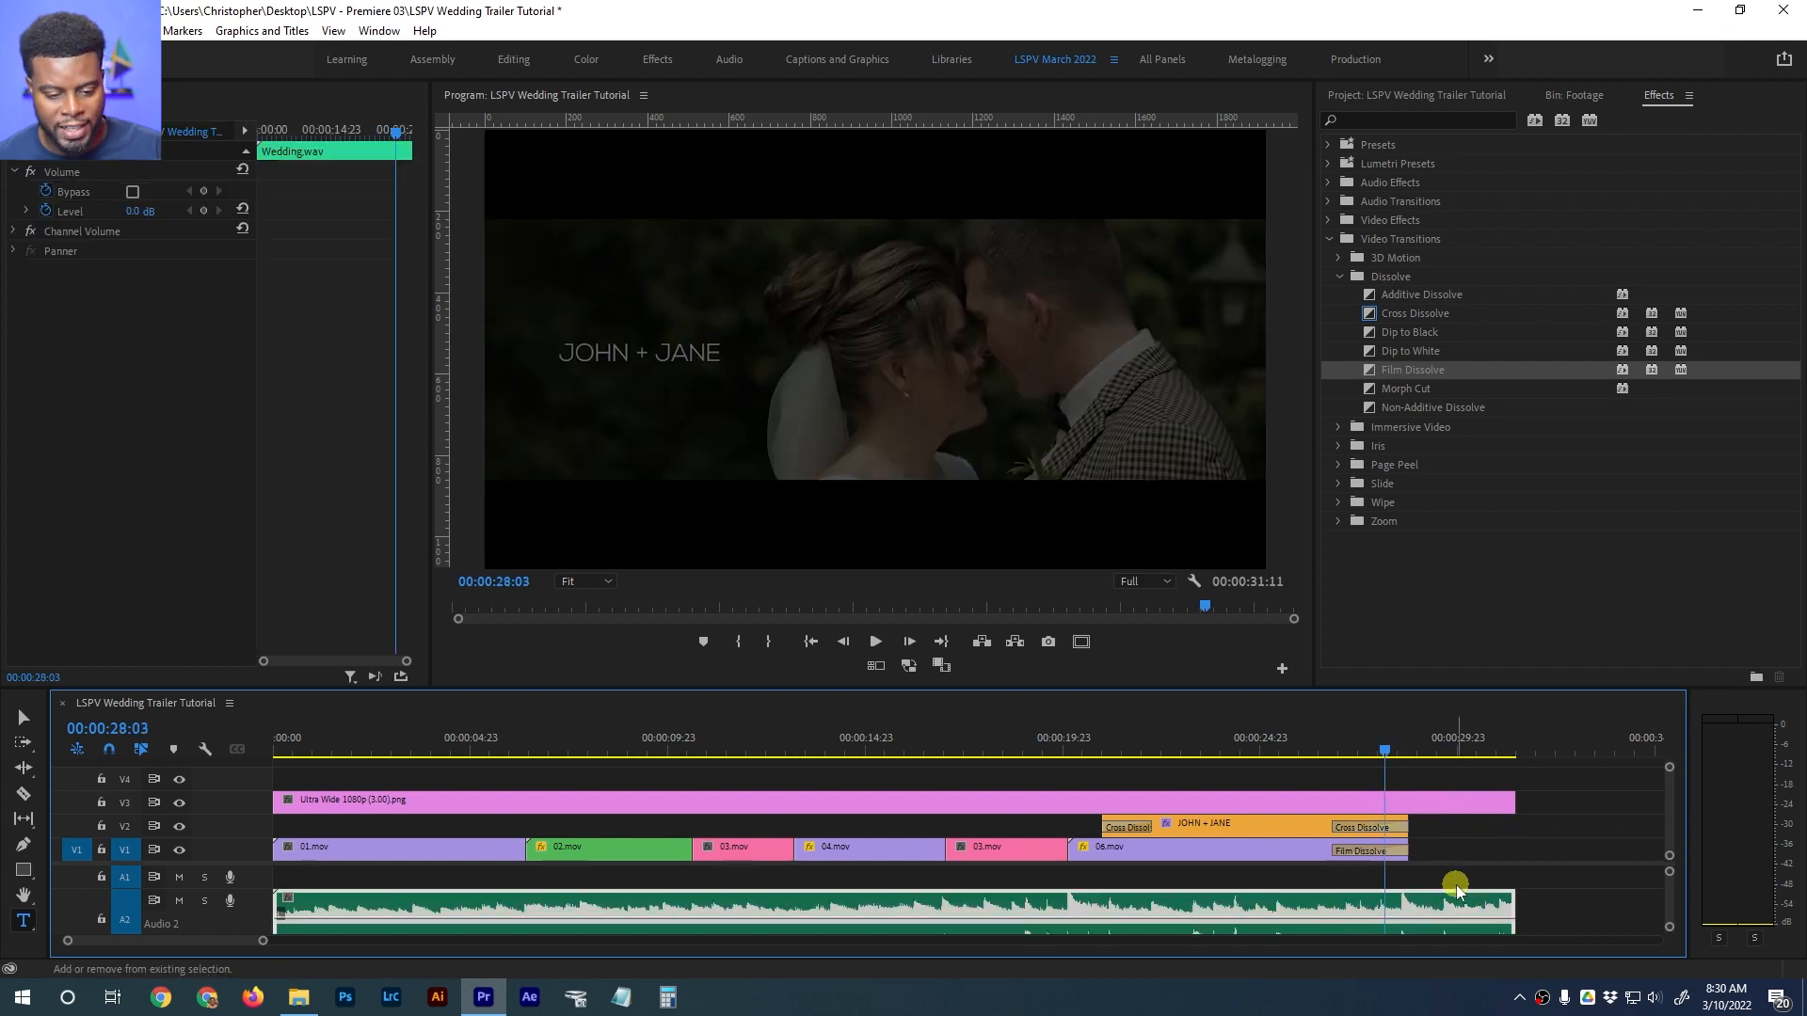
pyautogui.hotkey('ctrl', 'shift', 'd')
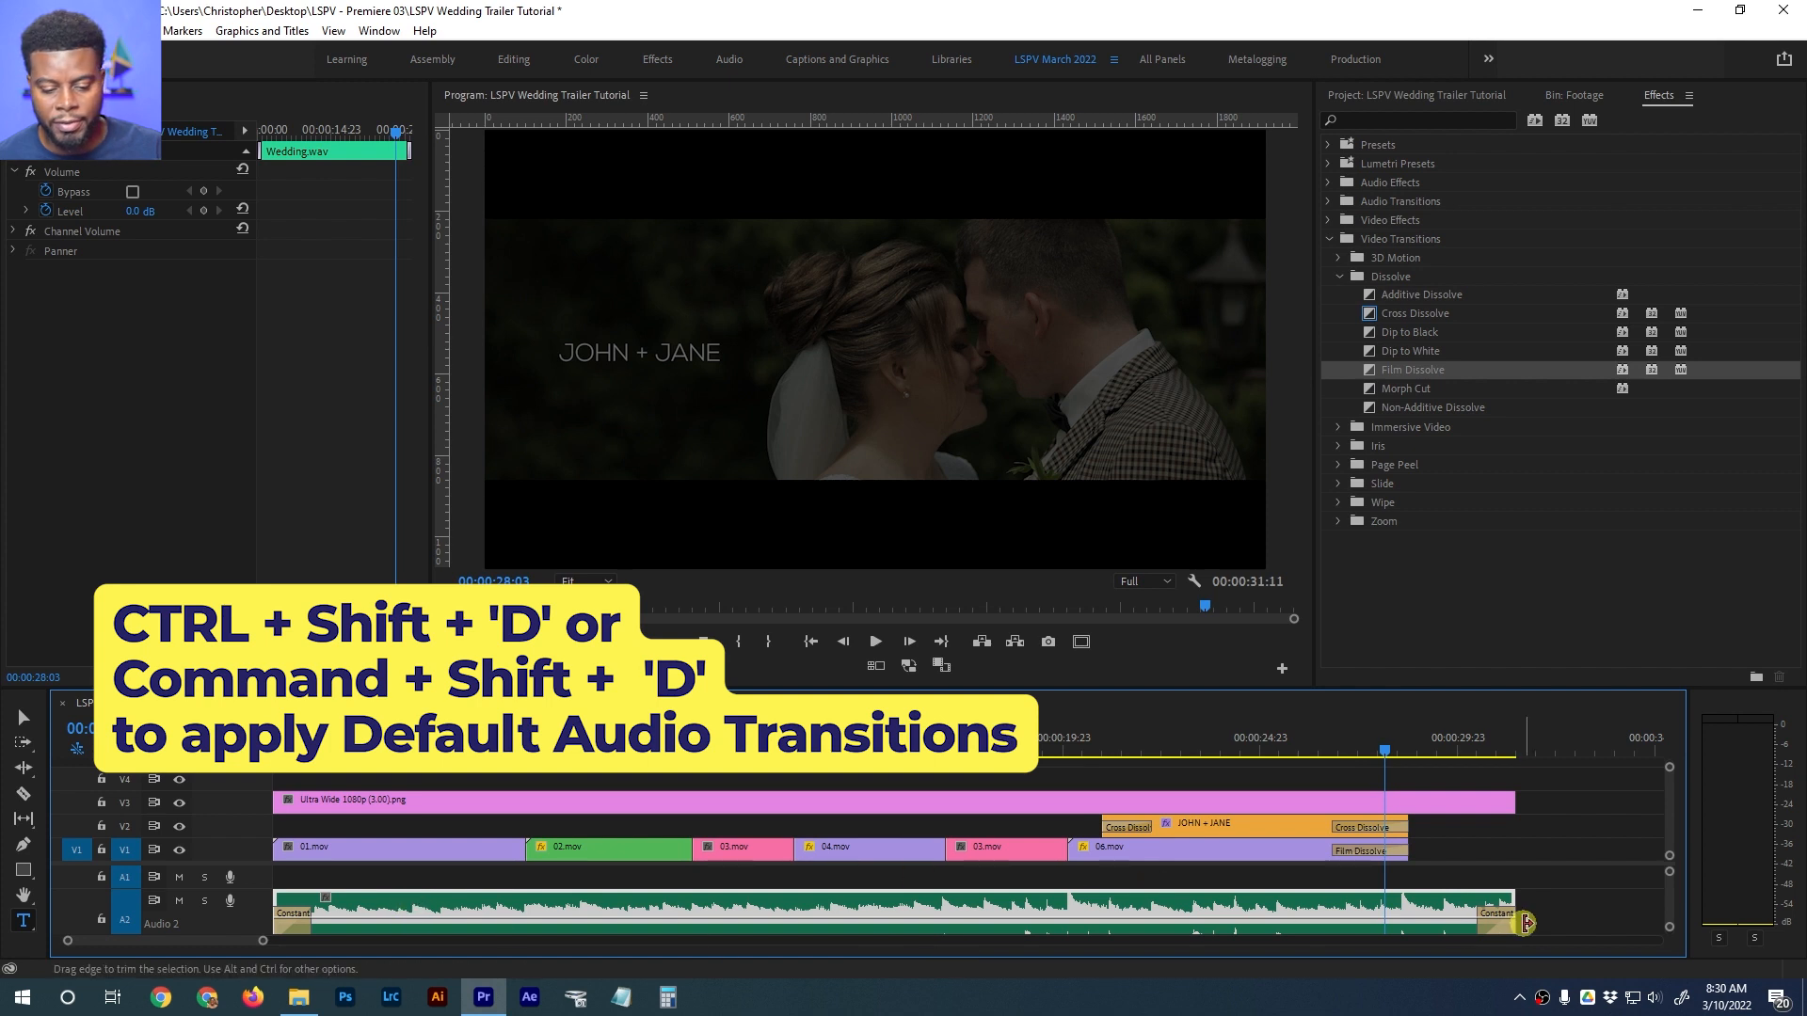
# Trim the music's end back to the end of 06.mov and lengthen its closing Constant Power fade to 00:00:02:11
pyautogui.click(1490, 934)
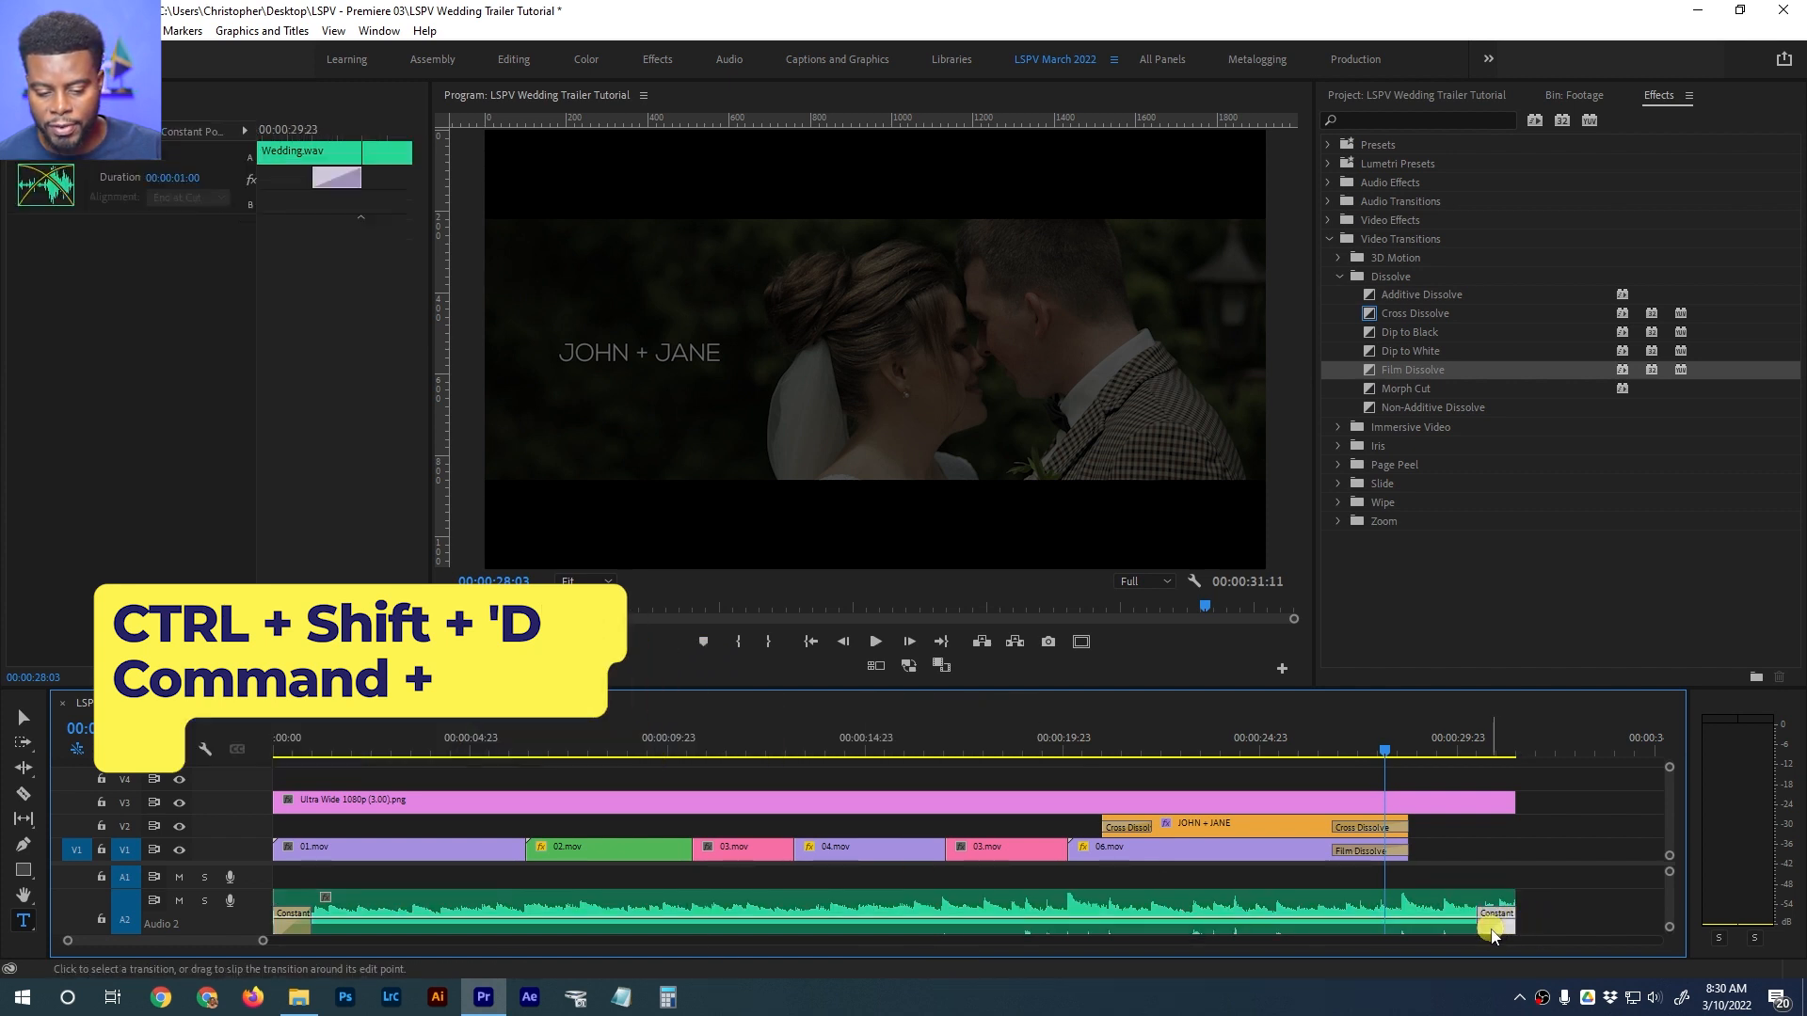
pyautogui.moveTo(1521, 892); pyautogui.dragTo(1488, 894)
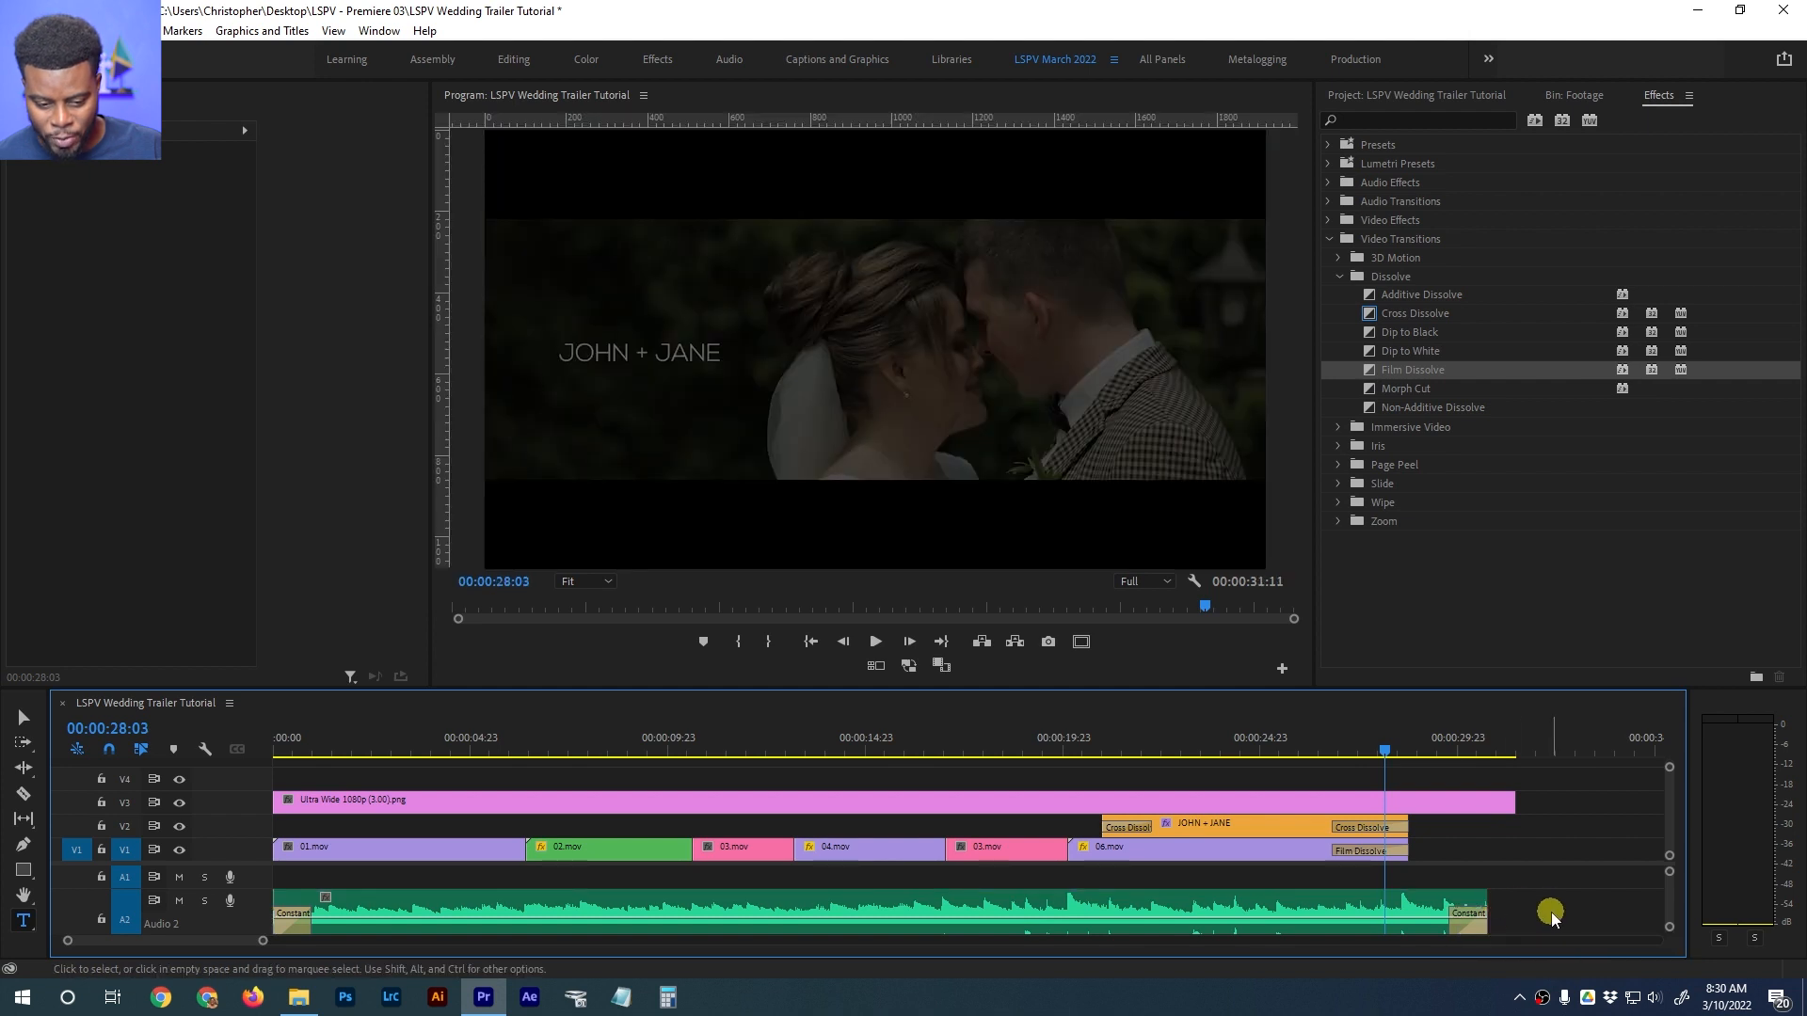
pyautogui.click(1464, 915)
pyautogui.moveTo(1455, 911); pyautogui.dragTo(1408, 903)
# Play the music fade-out from 00:00:25:06 and trim the Ultra Wide letterbox clip to the end of 06.mov
pyautogui.moveTo(1356, 744); pyautogui.dragTo(1277, 747)
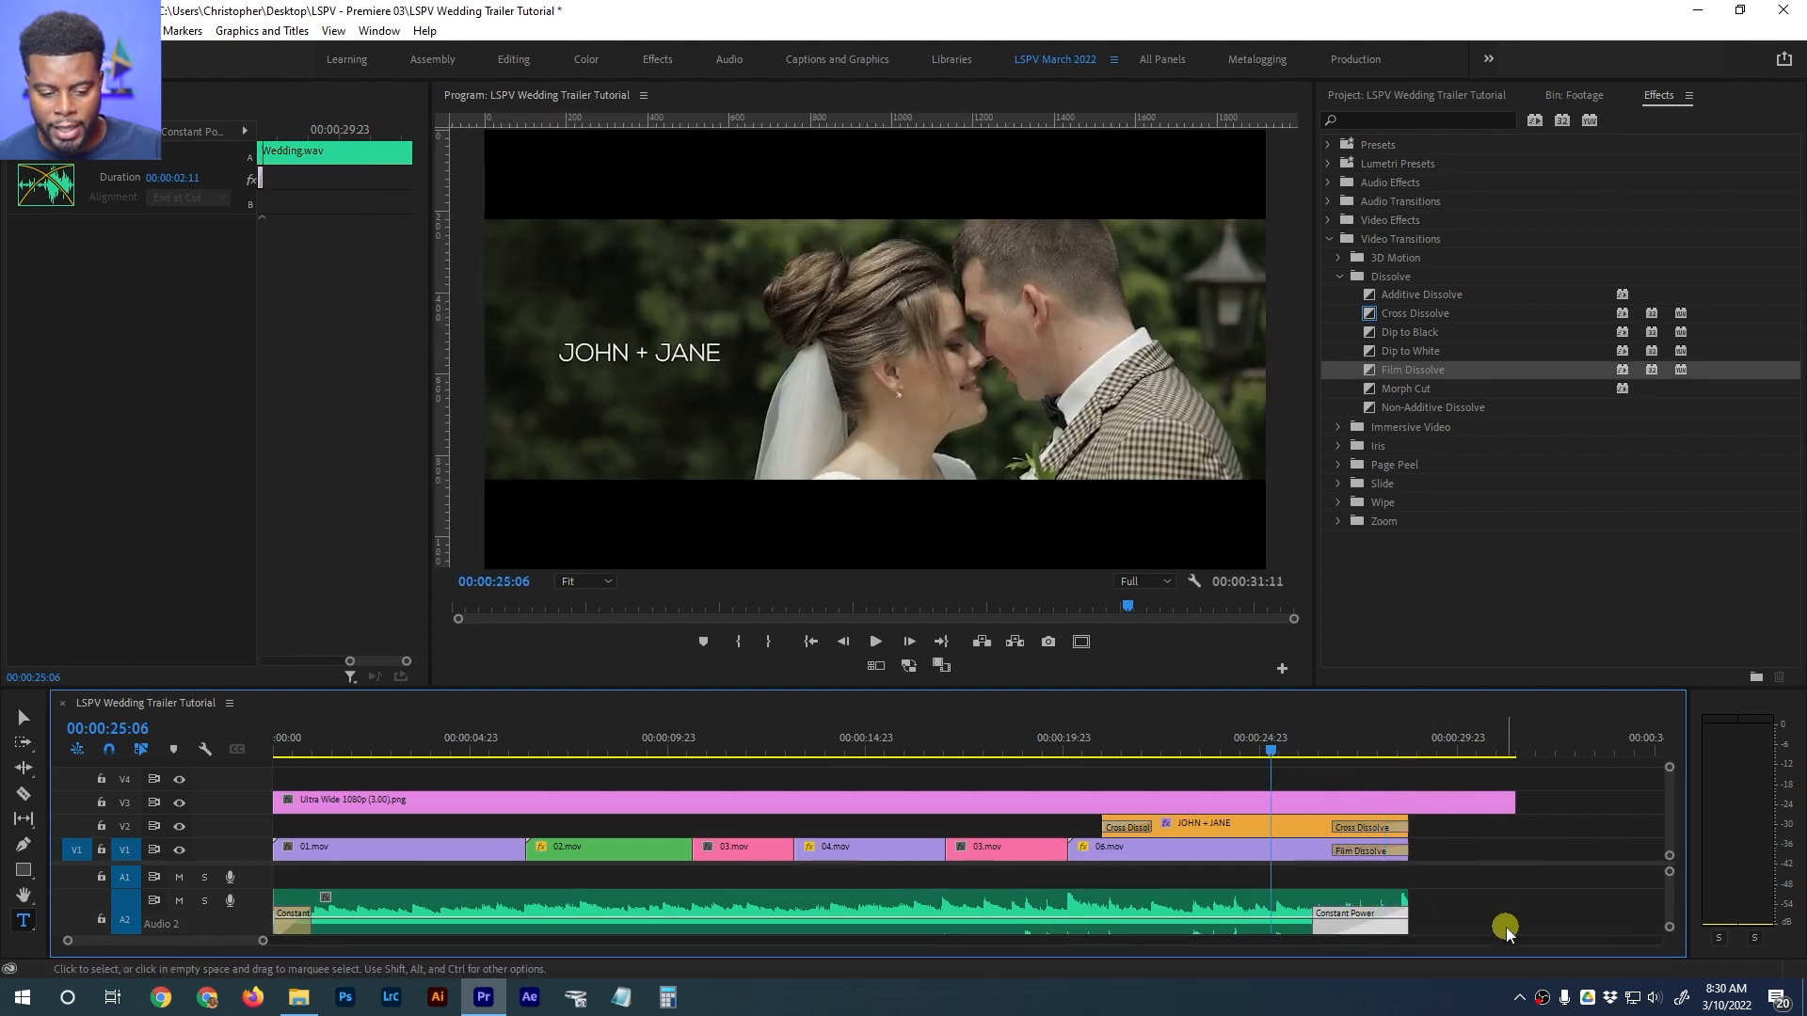
pyautogui.scroll(-1, 1475, 907)
pyautogui.press('space')
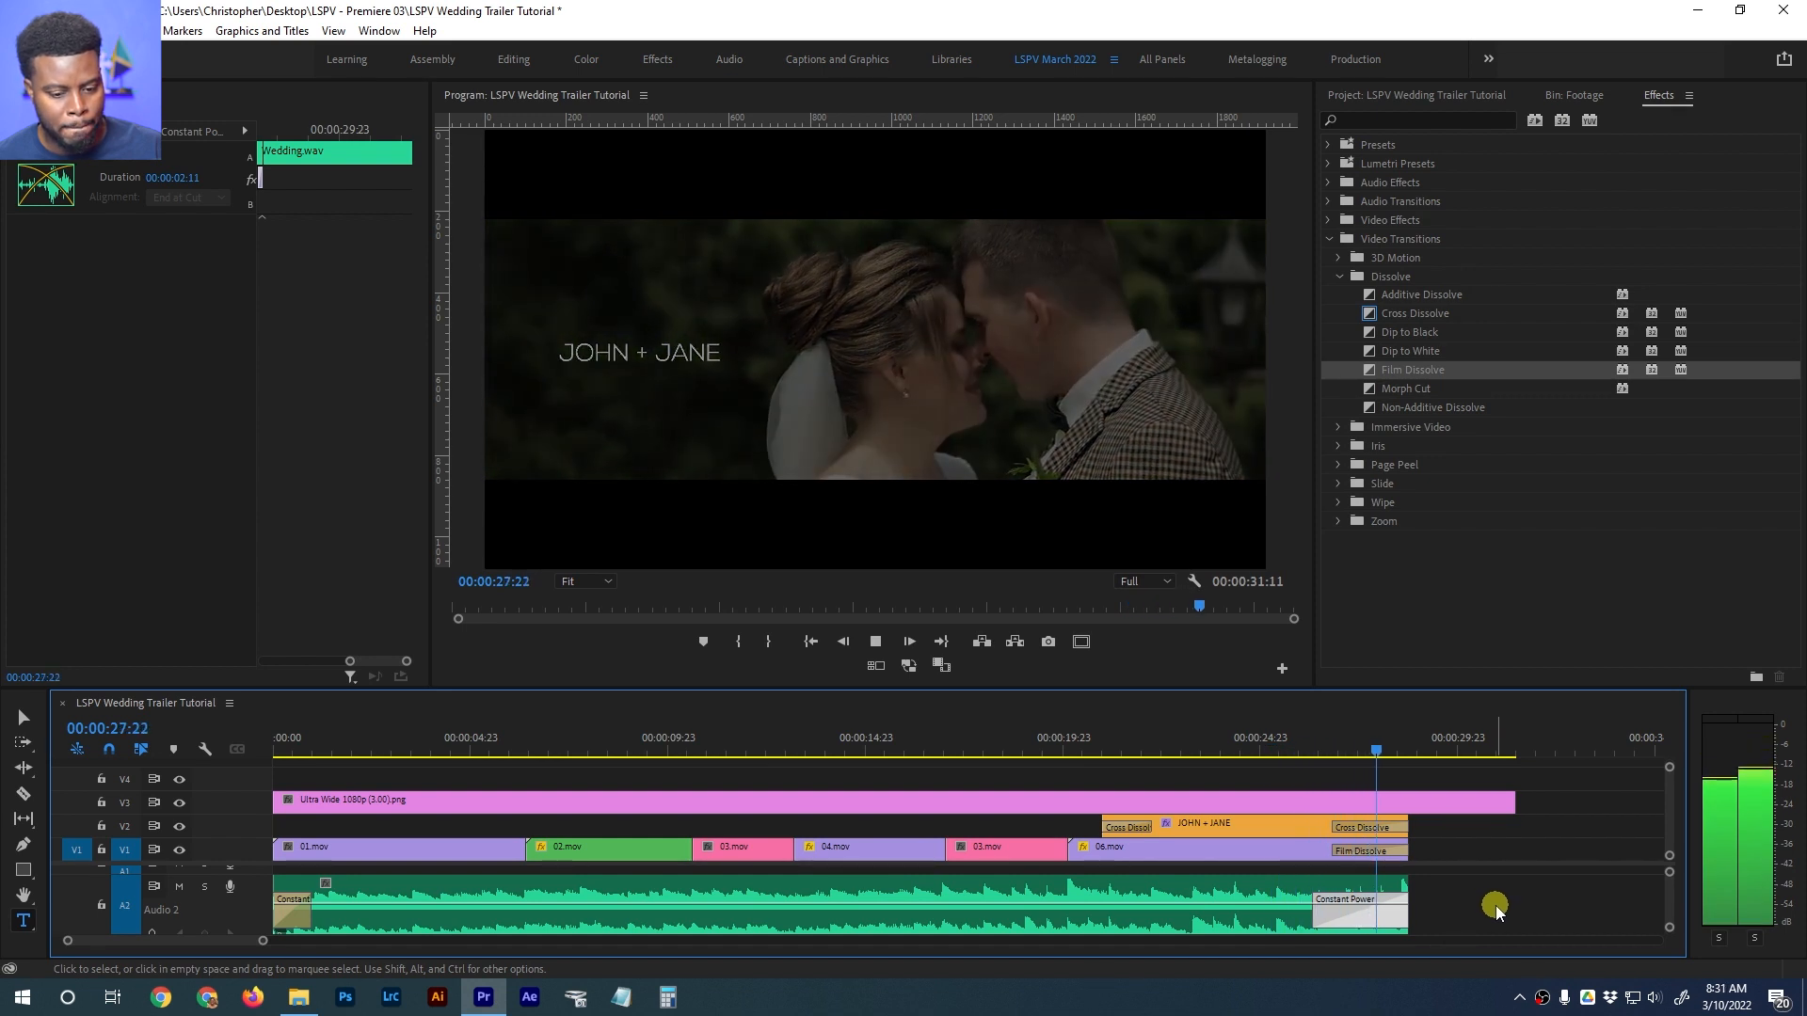
pyautogui.press('space')
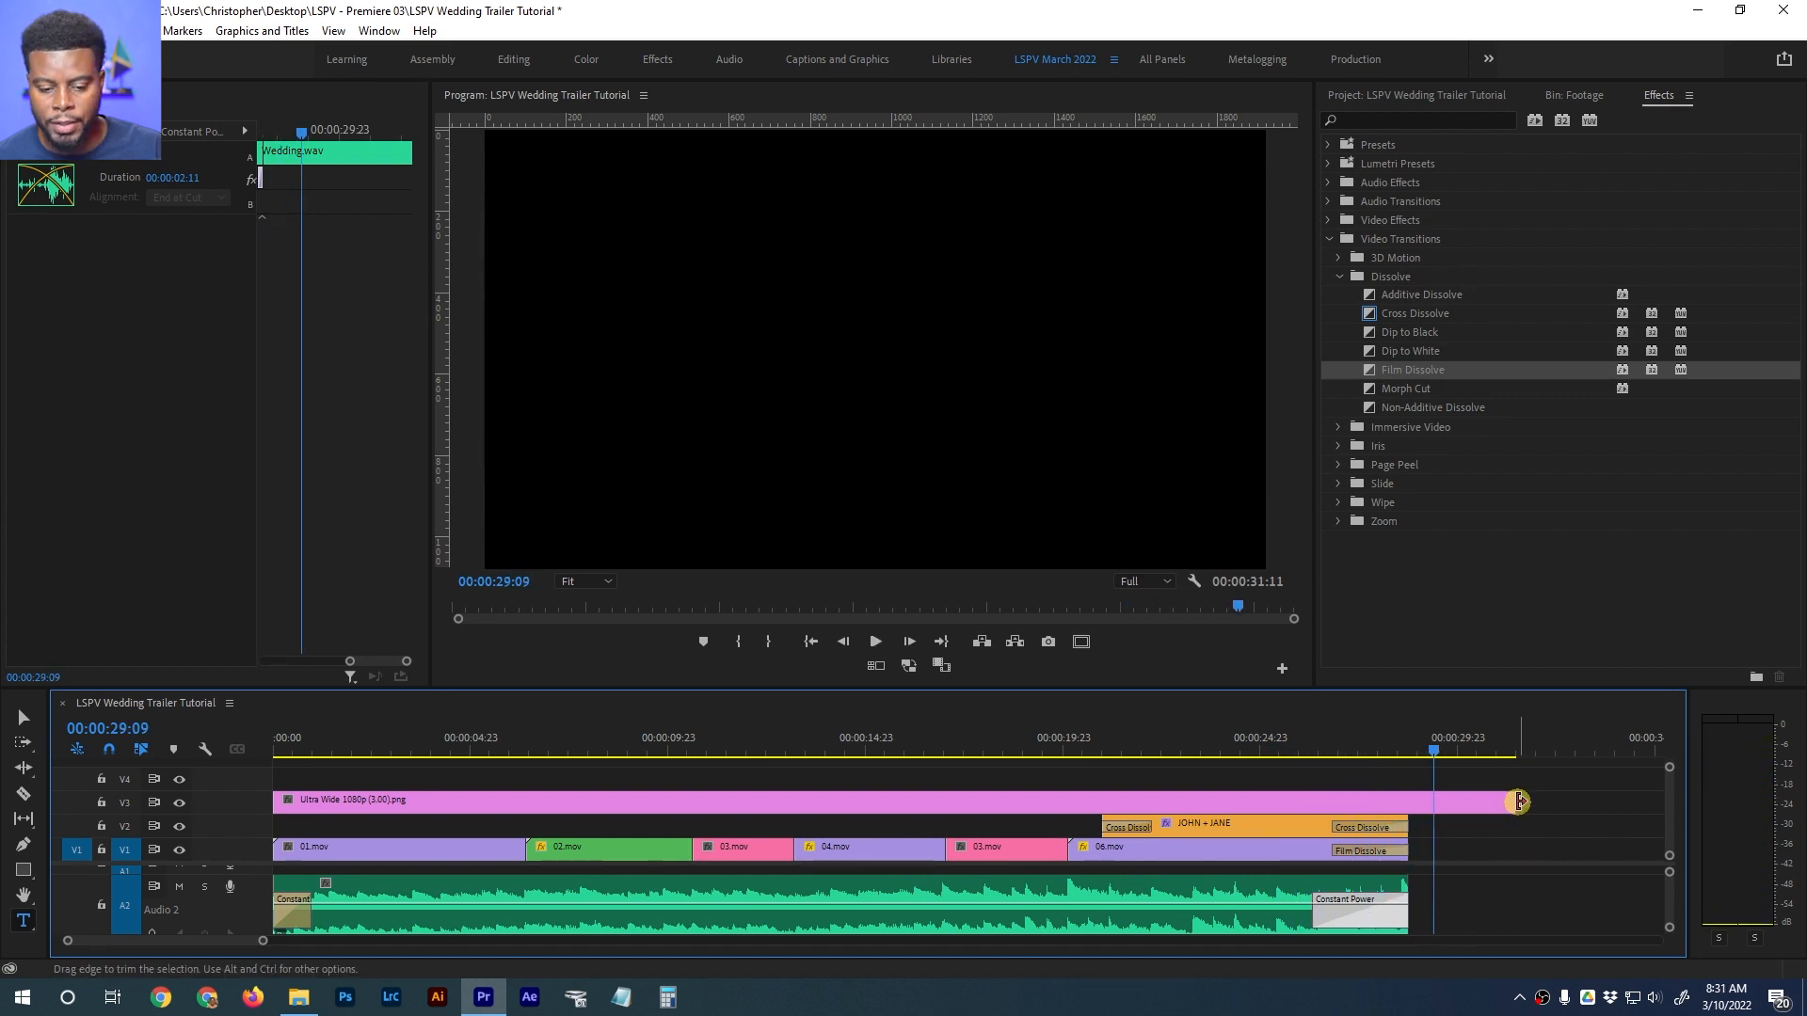
pyautogui.moveTo(1512, 801); pyautogui.dragTo(1408, 805)
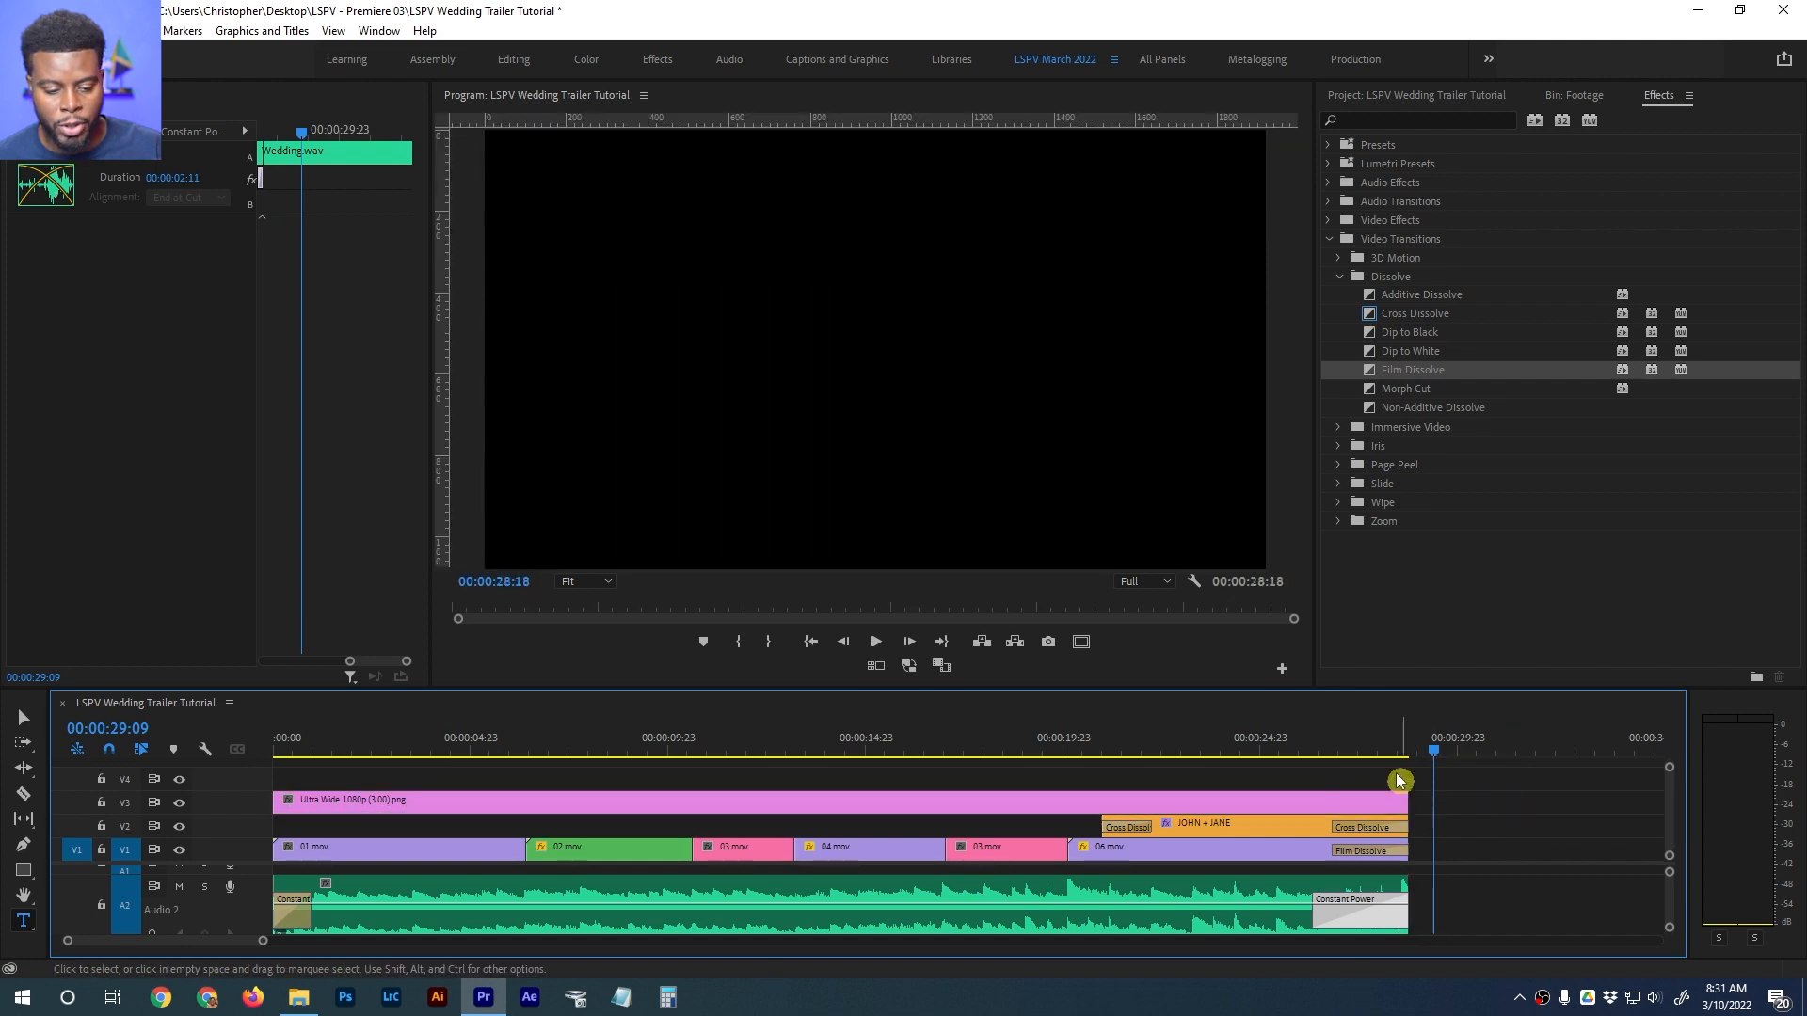
# Save the project and play the sequence from 00:00:19:09 to its end
pyautogui.click(1373, 747)
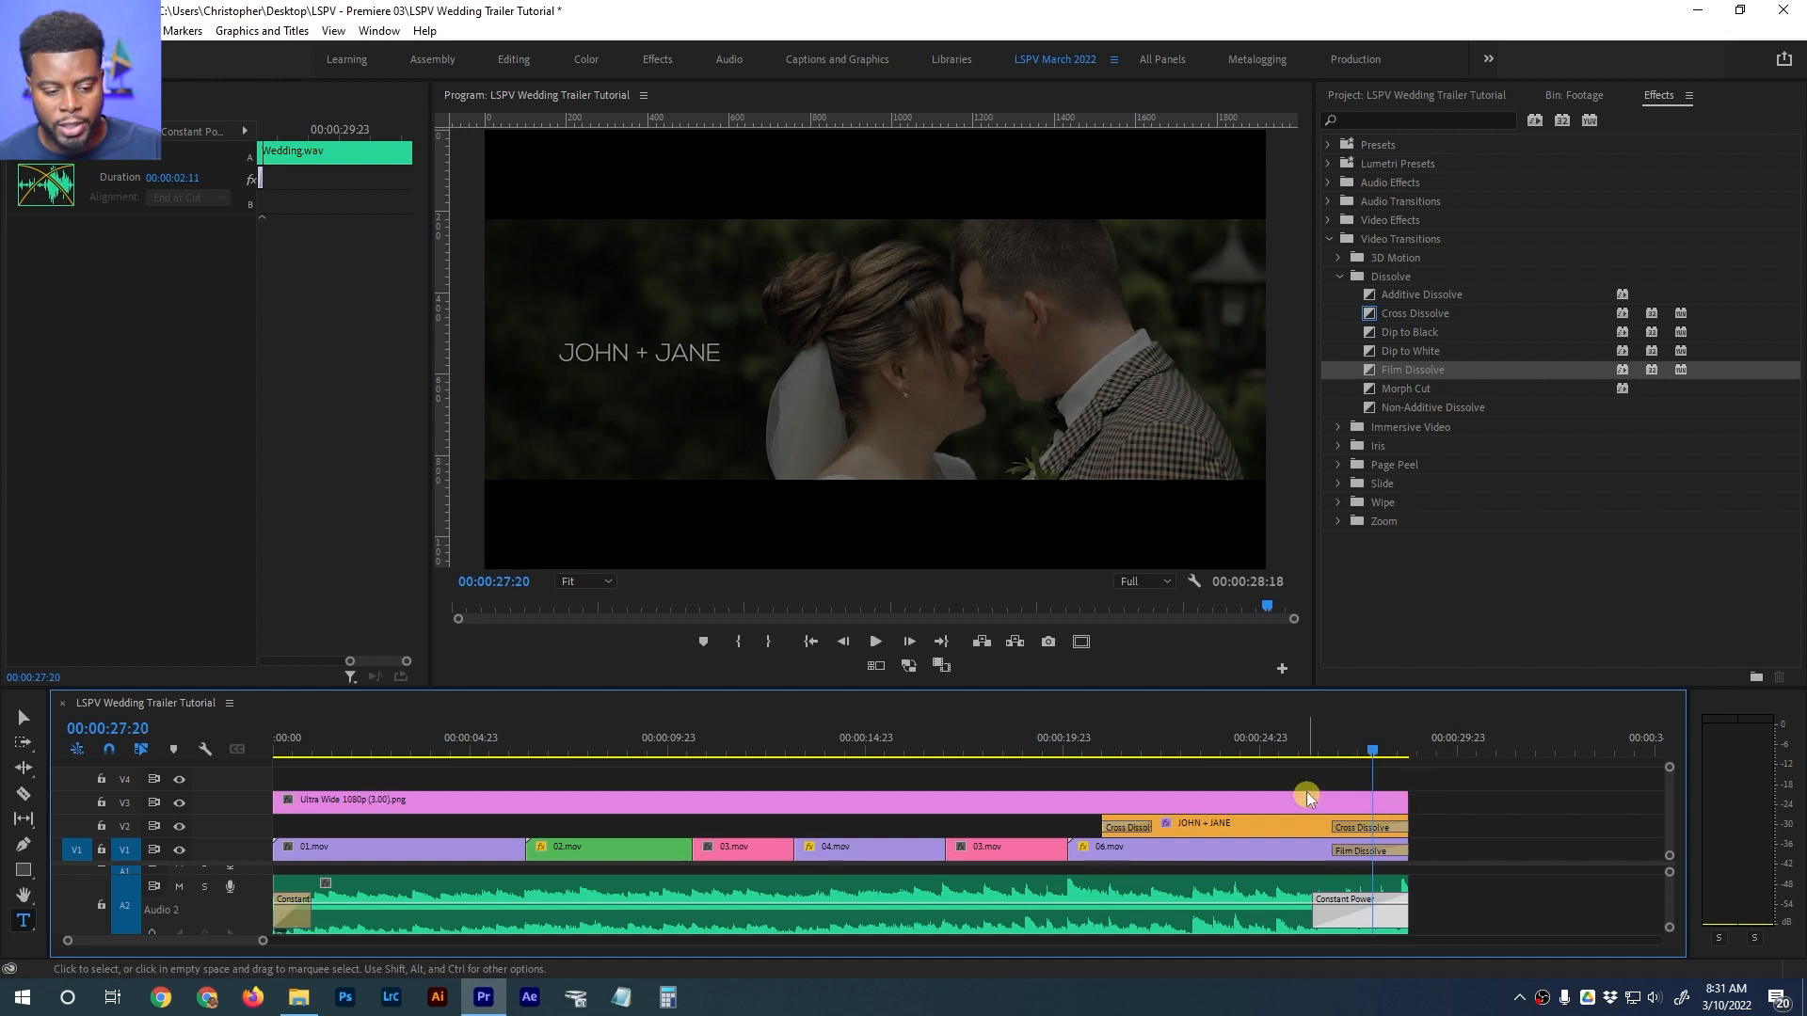
pyautogui.click(1230, 746)
pyautogui.click(1038, 744)
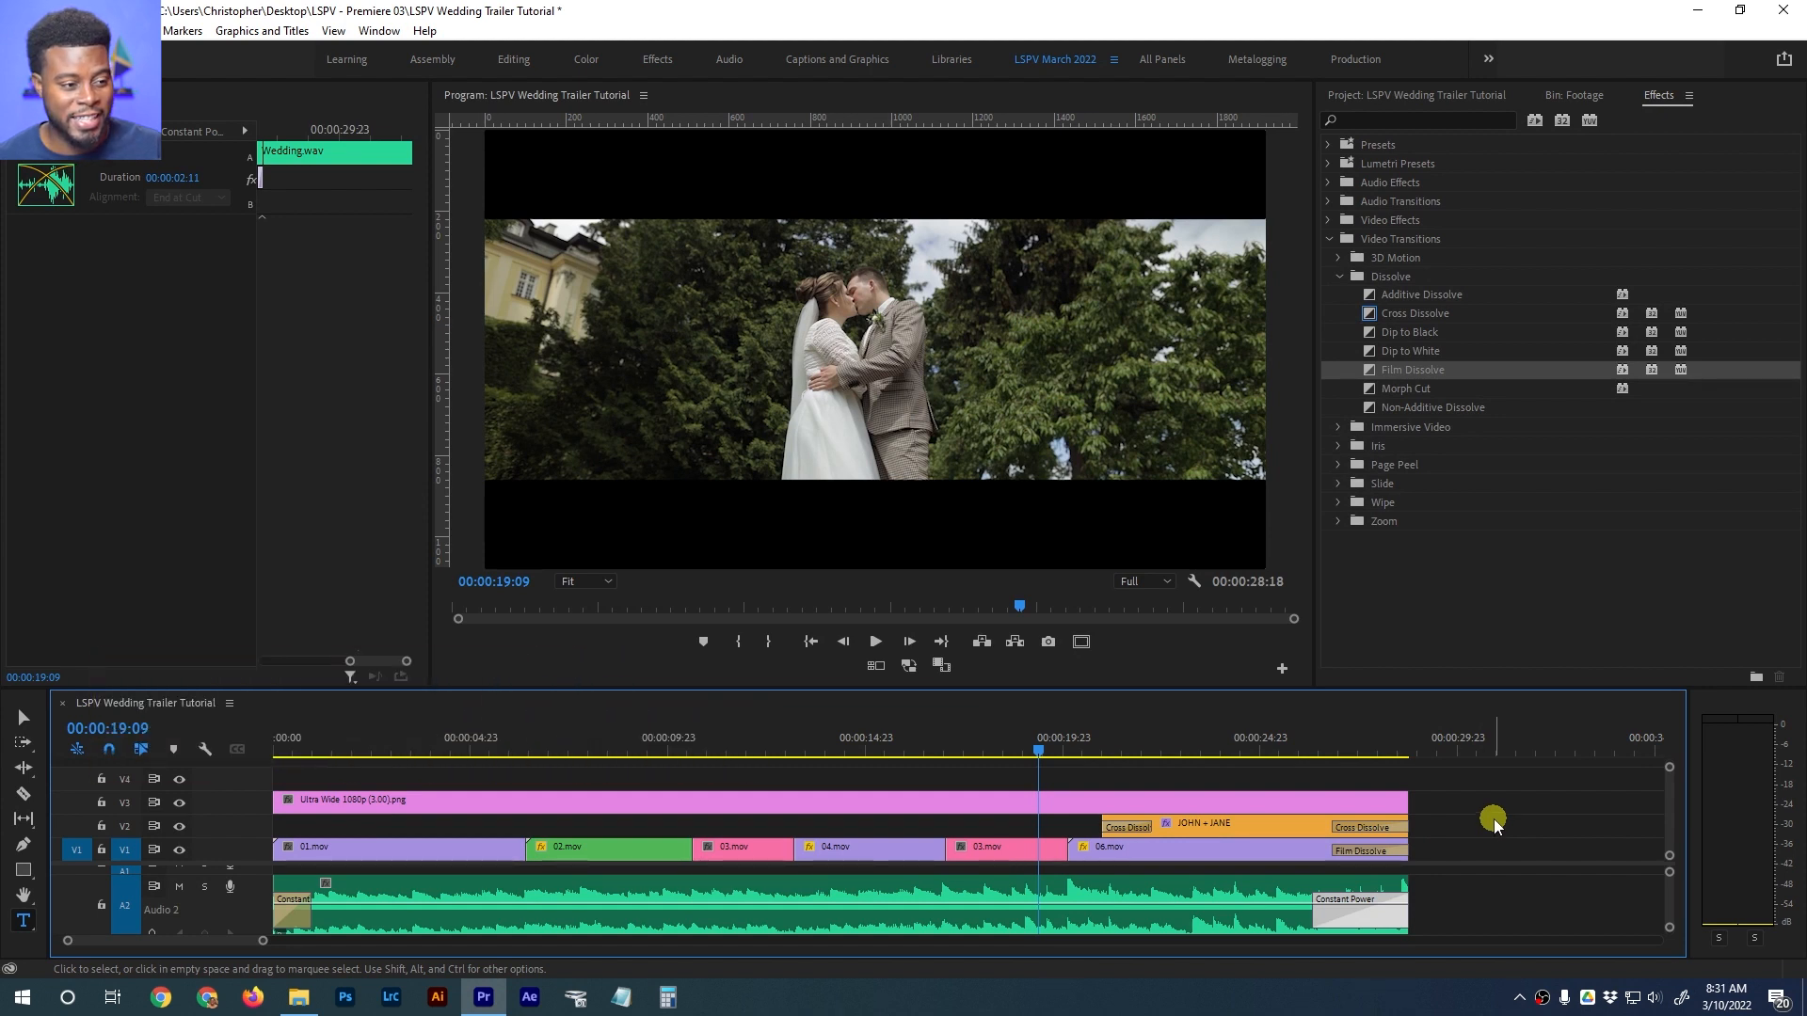
pyautogui.hotkey('ctrl', 's')
pyautogui.press('space')
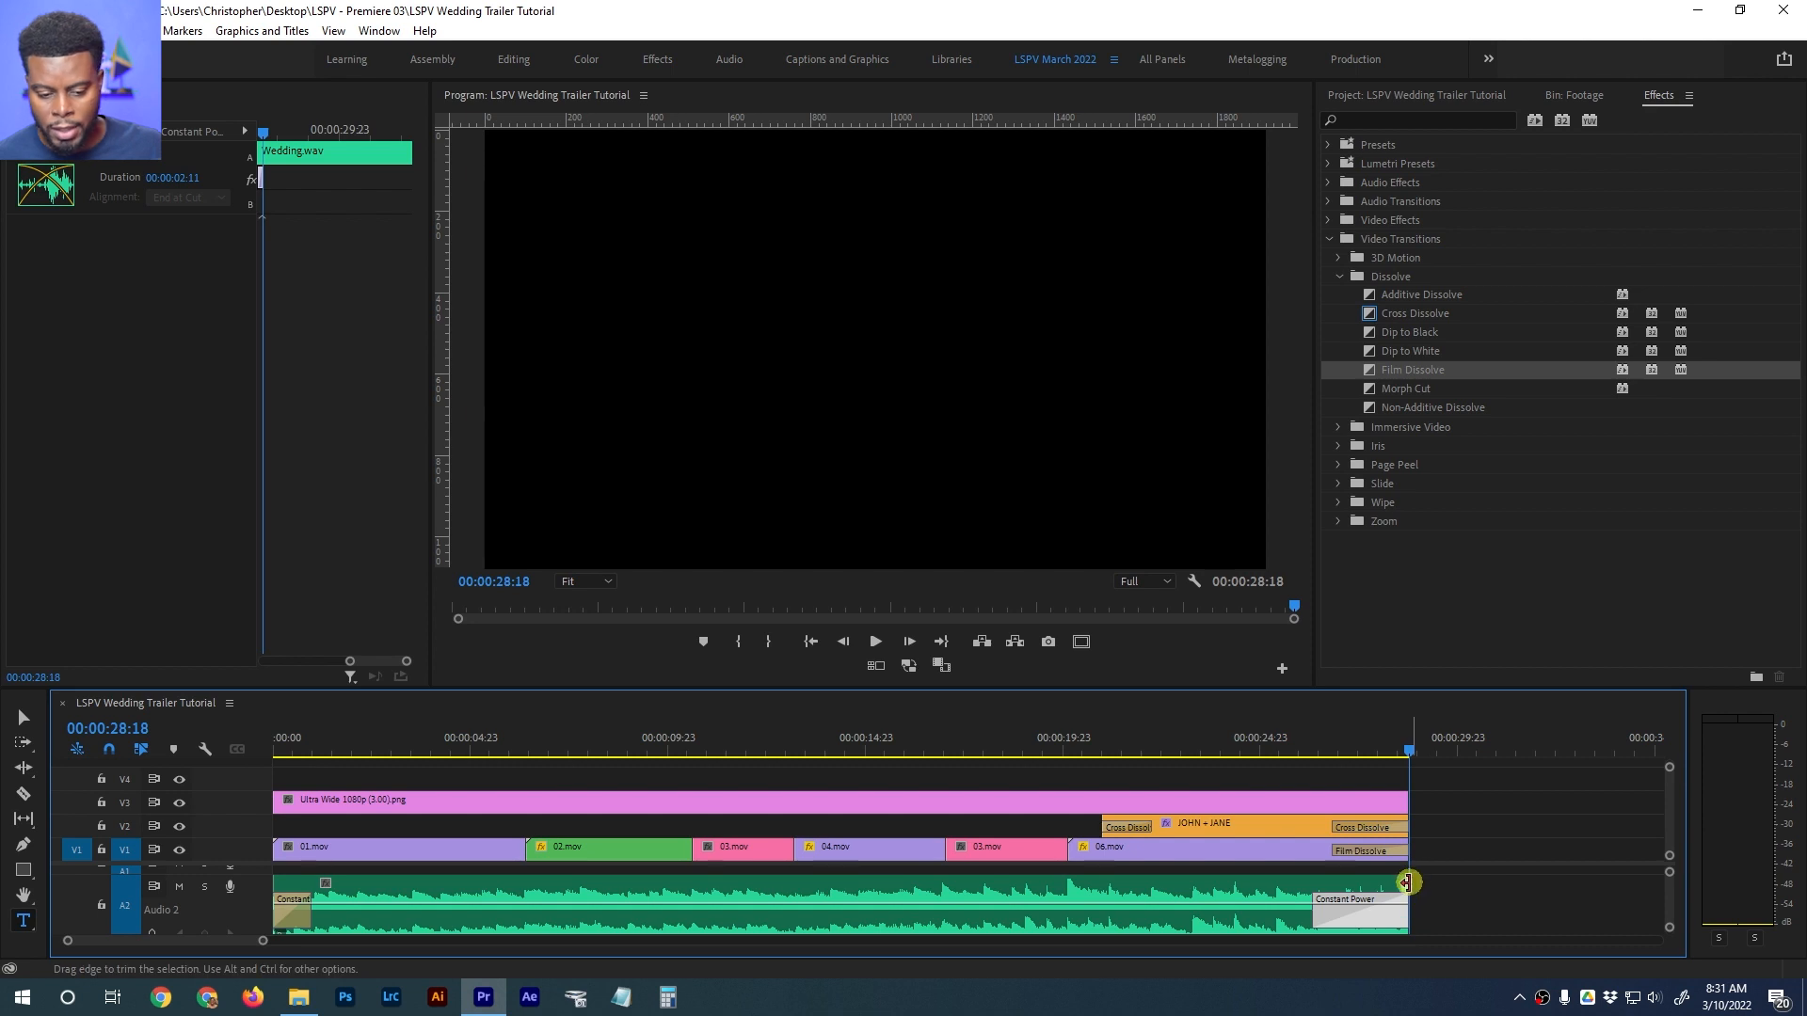
# Trim the music's end about four frames earlier, replay the closing fade and save the project
pyautogui.moveTo(1401, 892); pyautogui.dragTo(1402, 892)
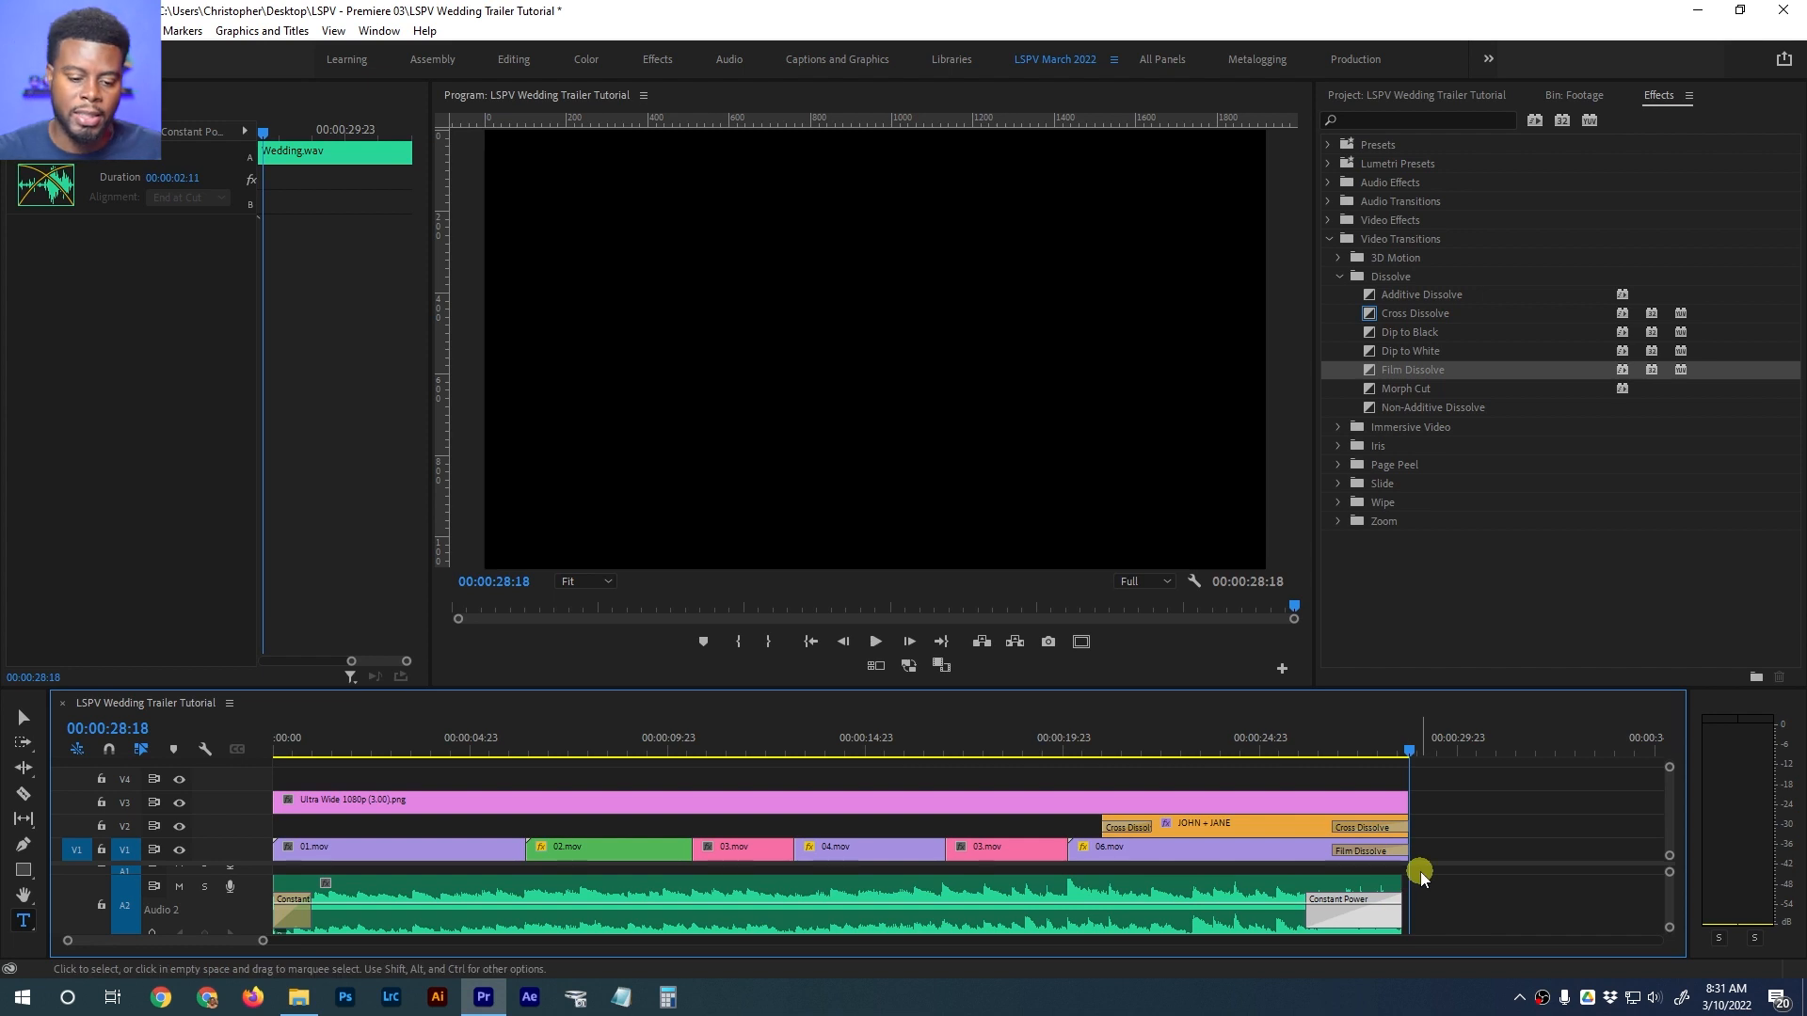
pyautogui.click(1262, 749)
pyautogui.press('space')
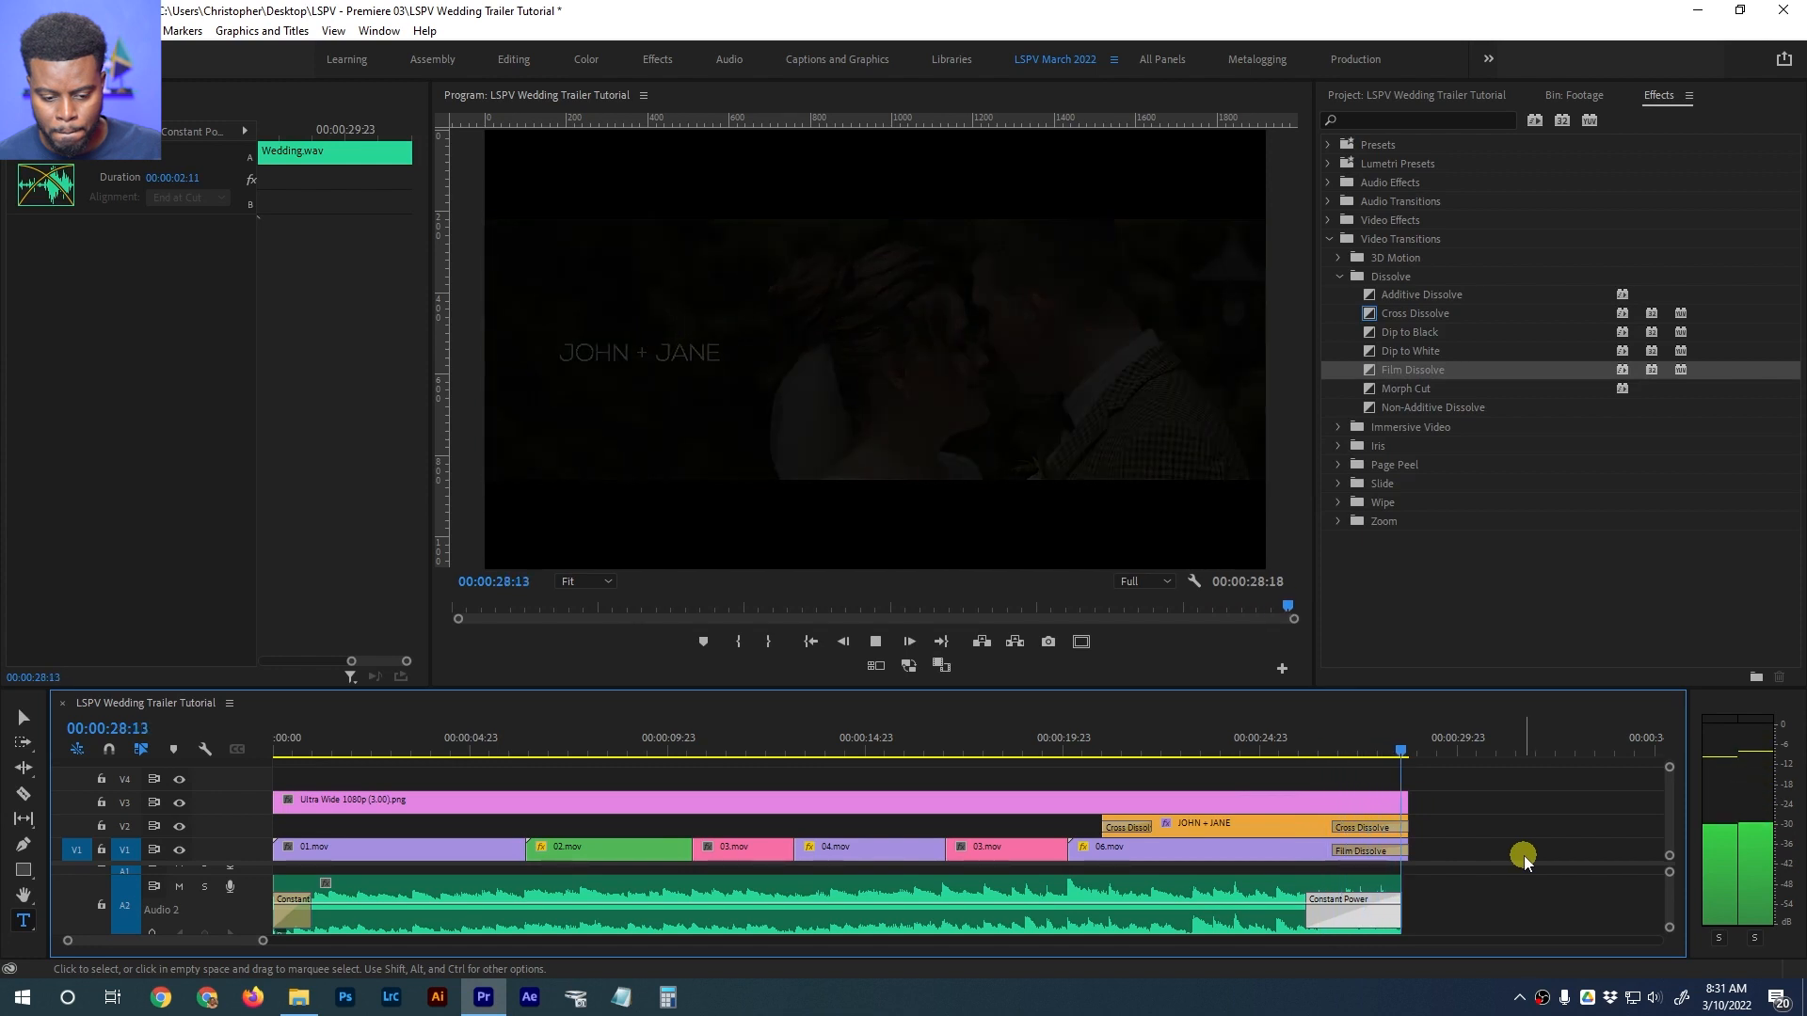
pyautogui.hotkey('ctrl', 's')
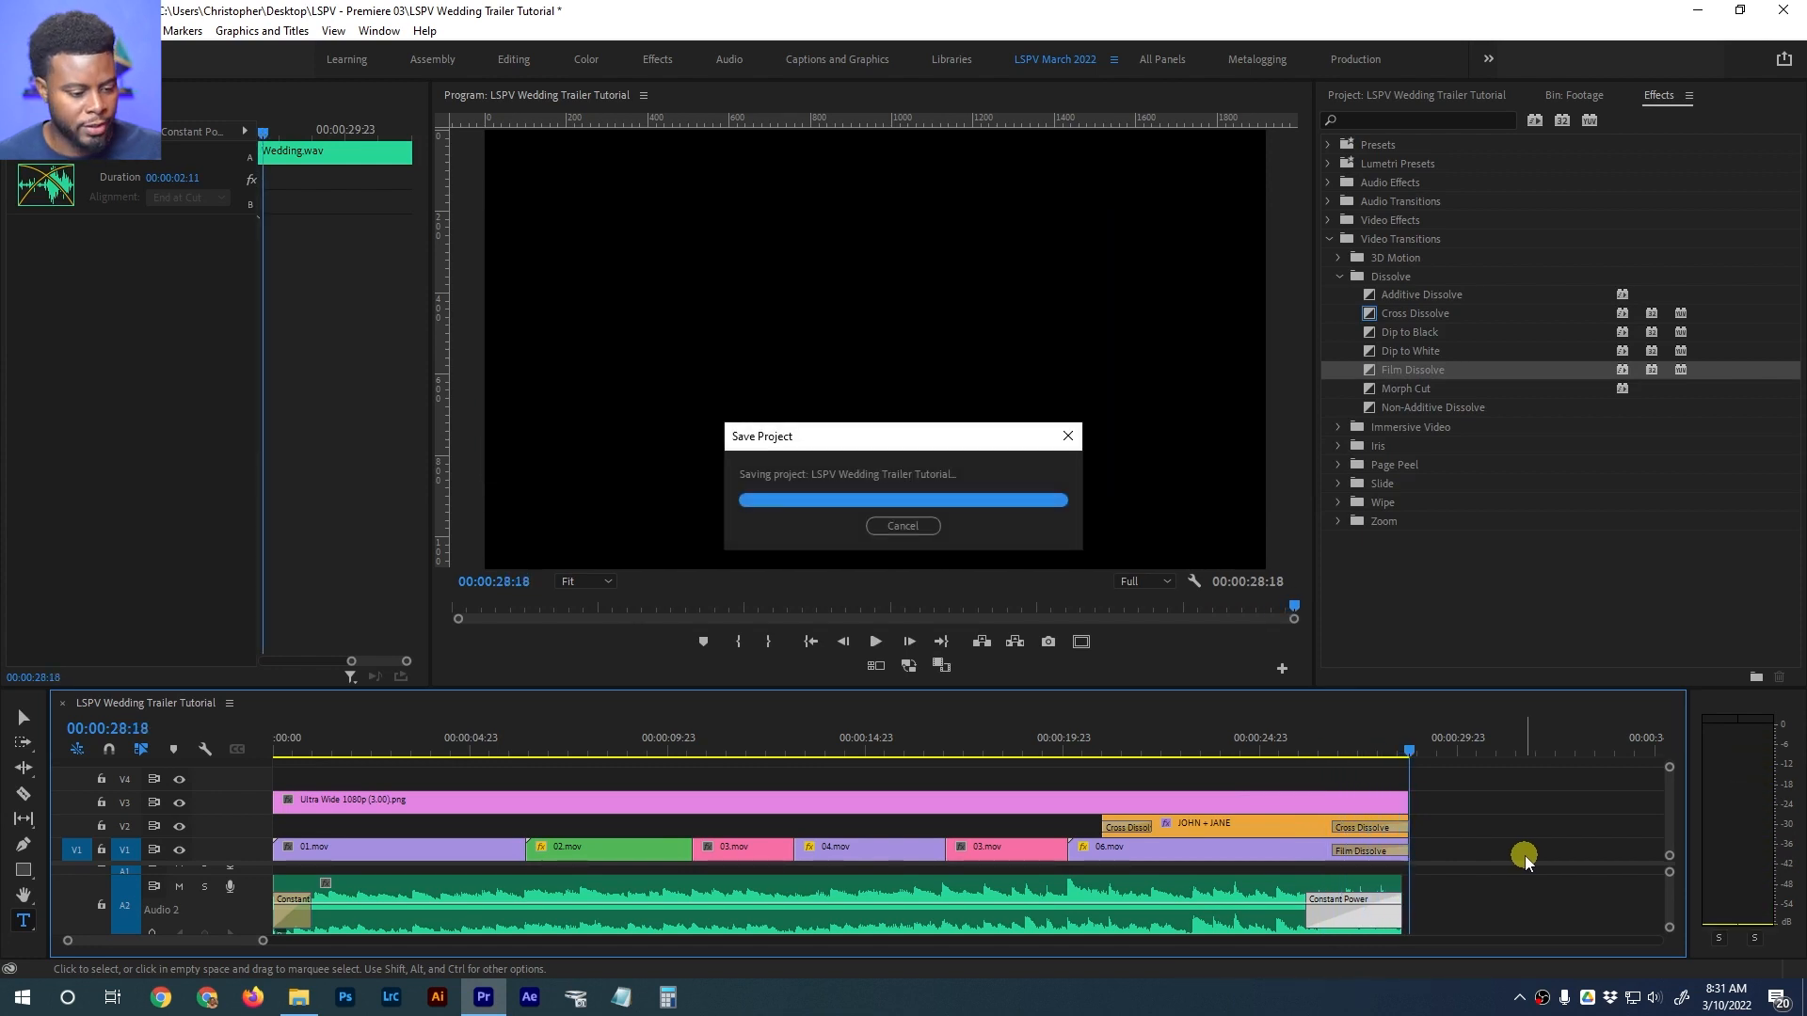
# Select 04.mov with the playhead at 00:00:15:06 and switch to the Color workspace
pyautogui.click(1041, 747)
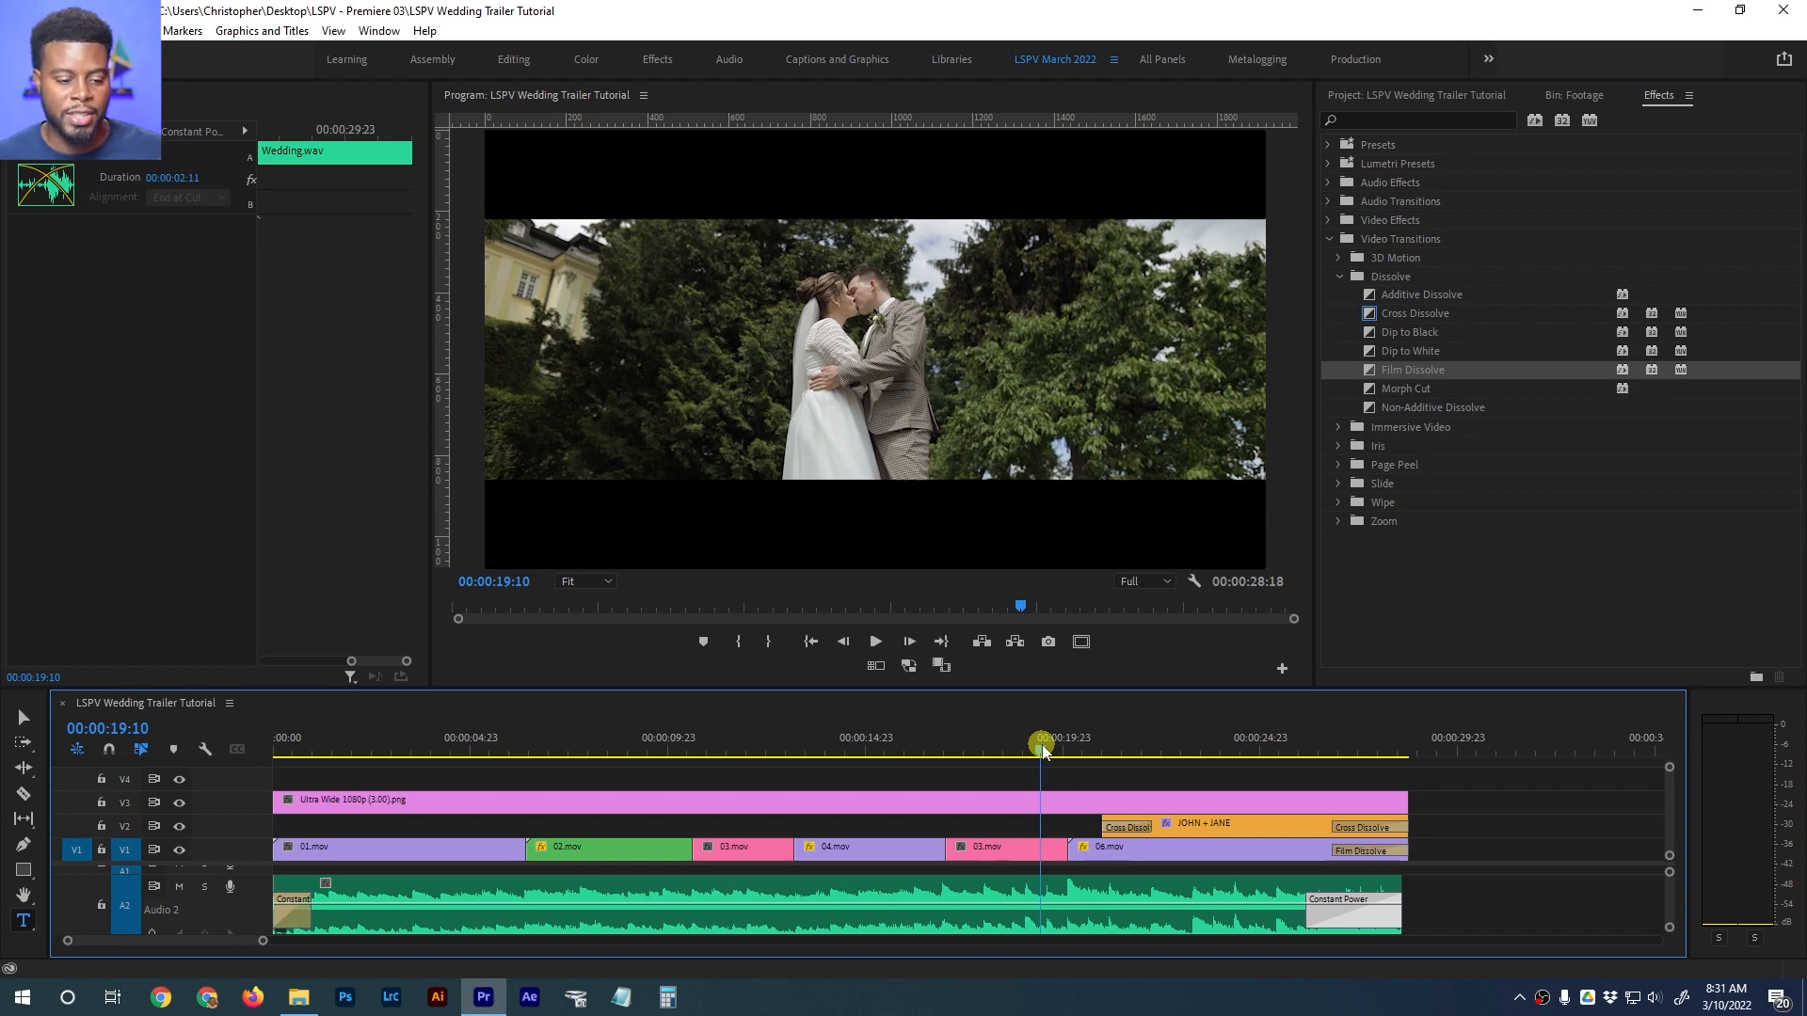
pyautogui.click(875, 745)
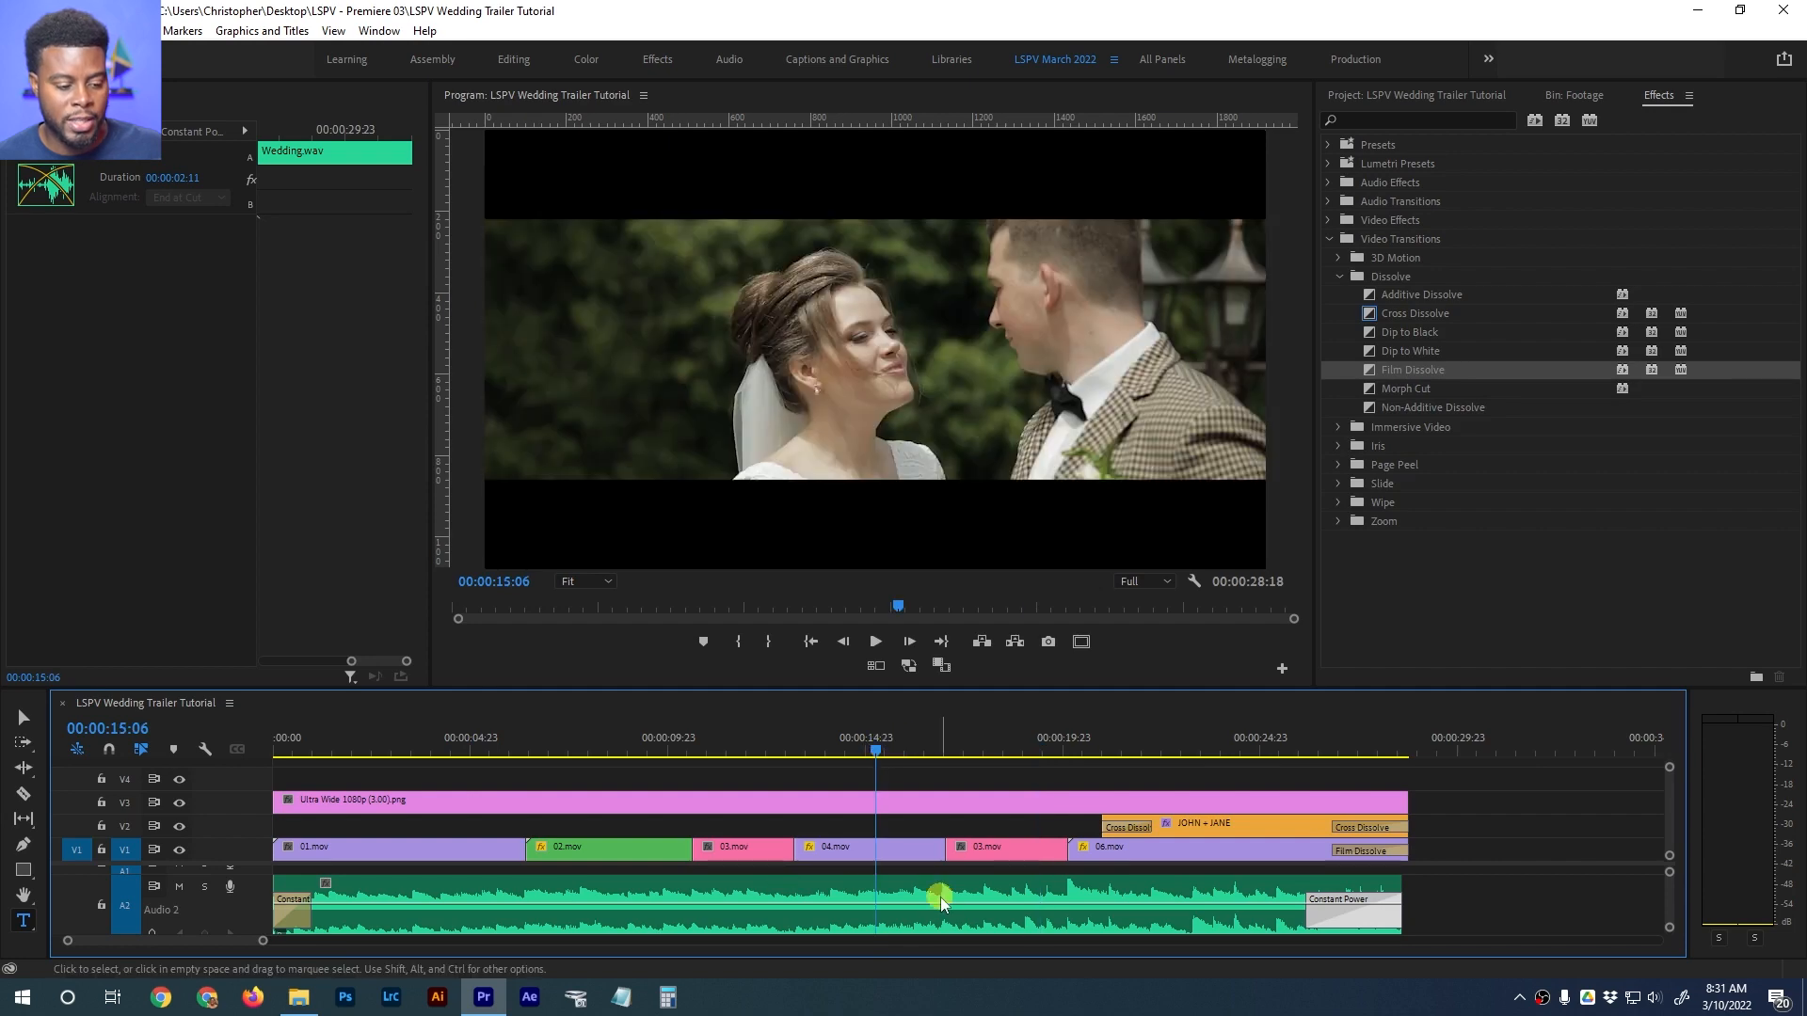
pyautogui.click(902, 852)
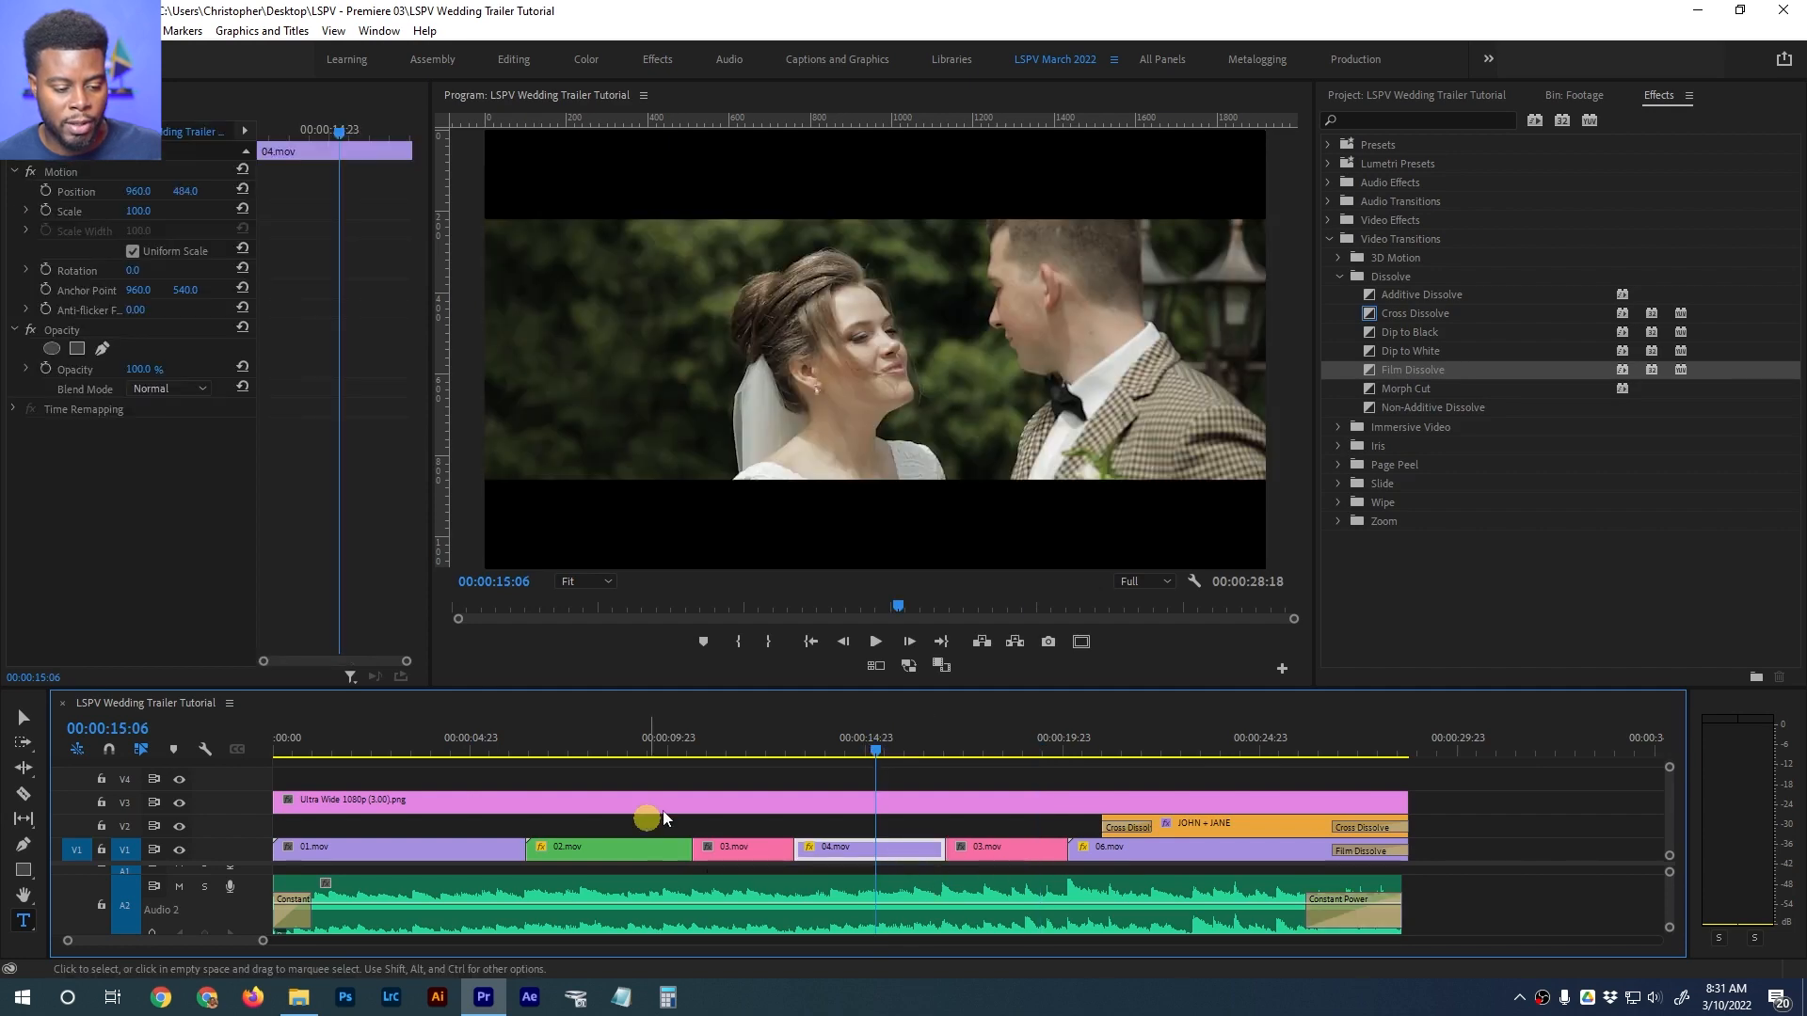
pyautogui.click(605, 71)
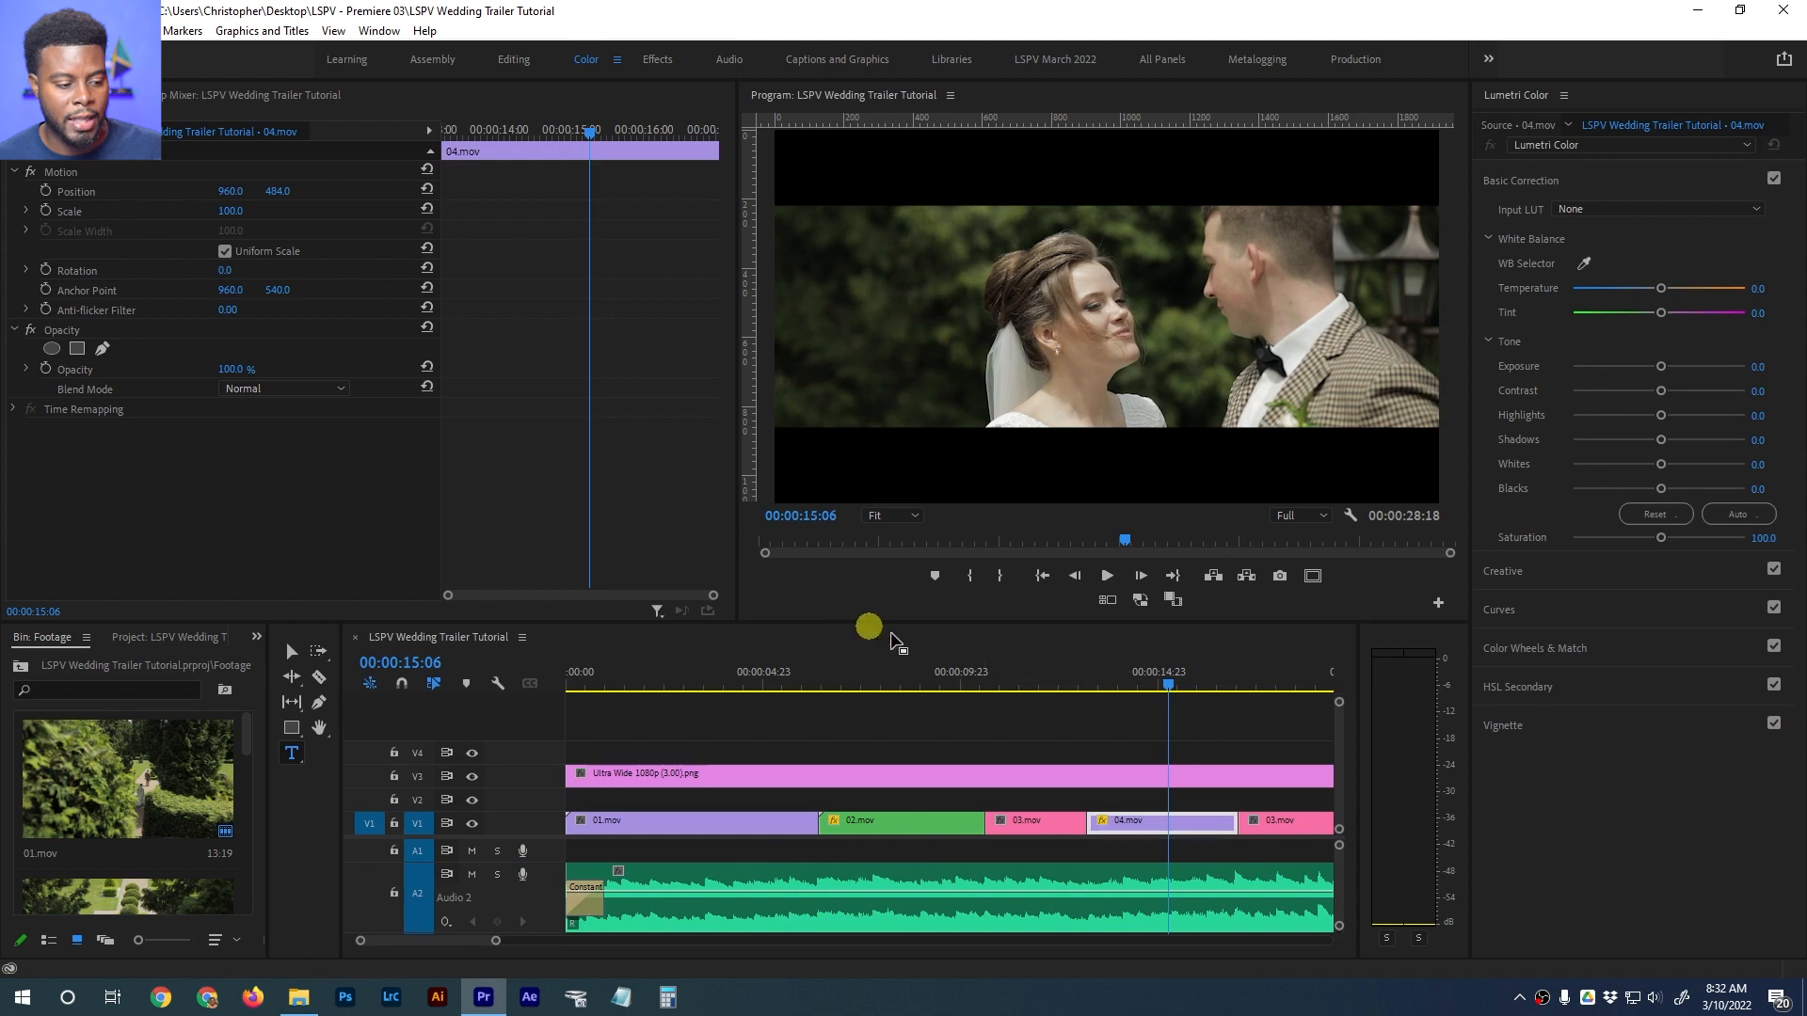
pyautogui.click(1054, 743)
pyautogui.press('-')
pyautogui.click(853, 830)
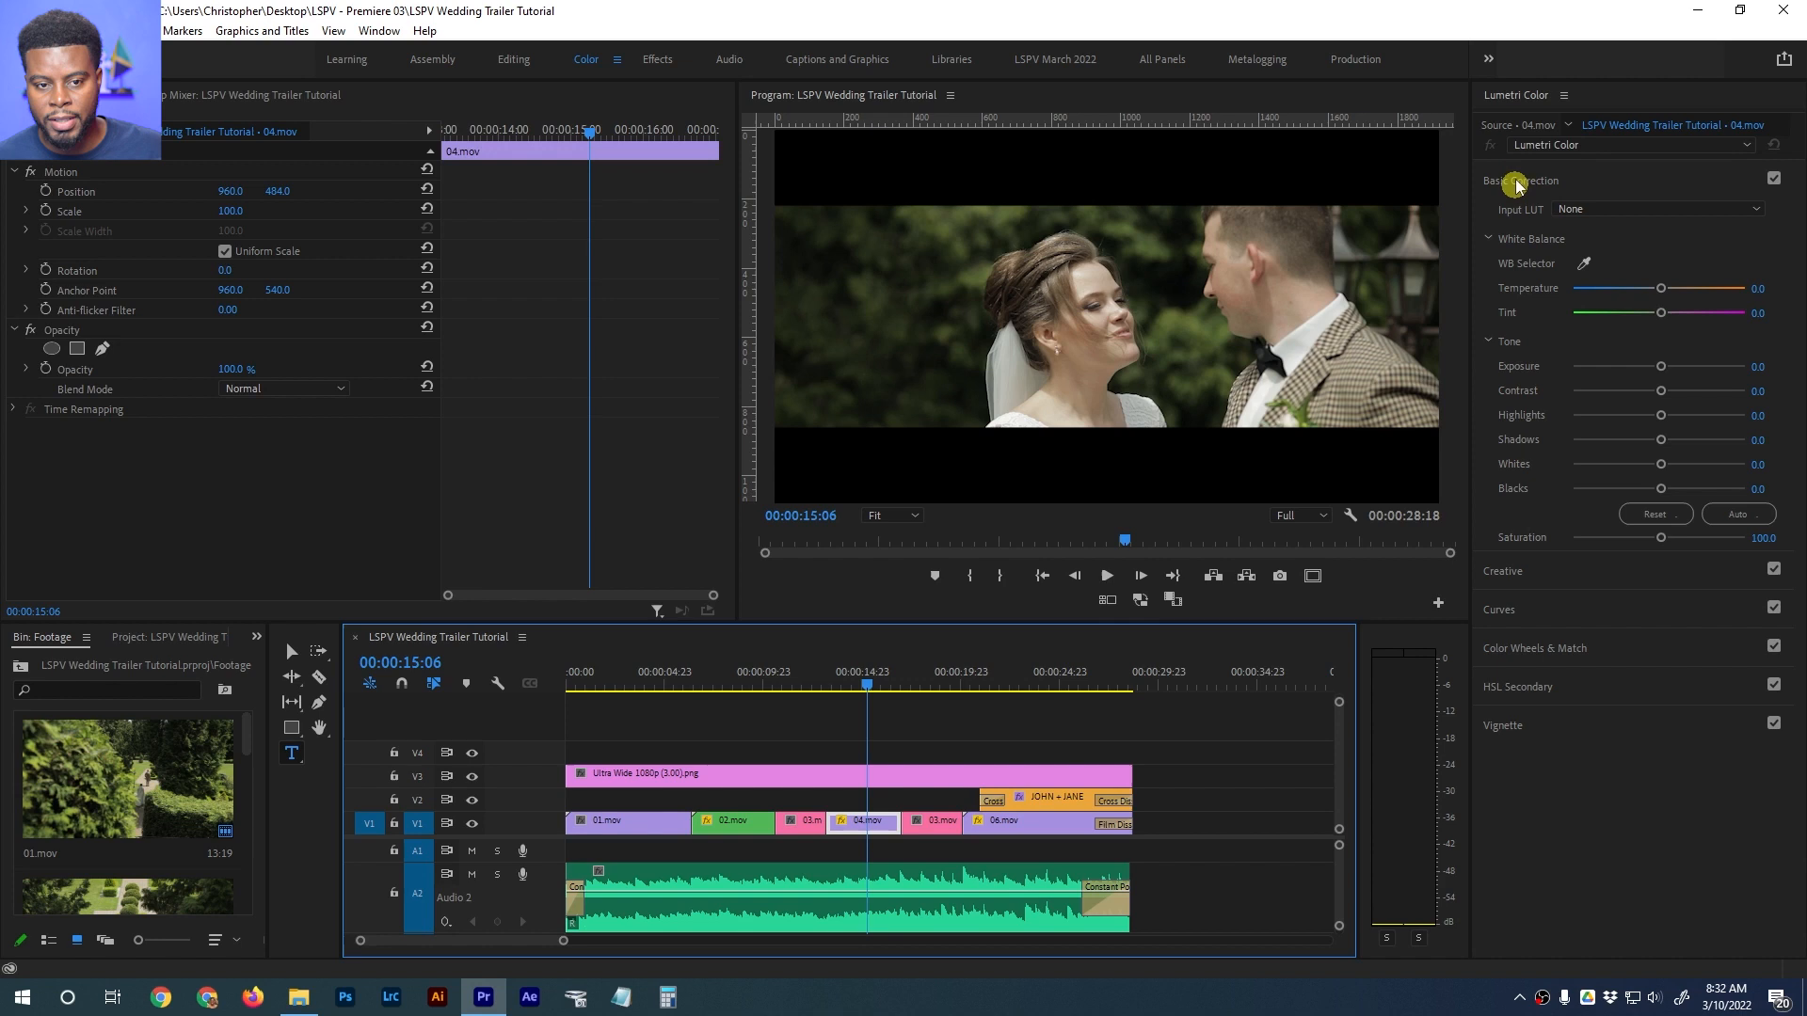
# Set the Lumetri Color white balance Temperature of 04.mov to 5
pyautogui.click(1758, 289)
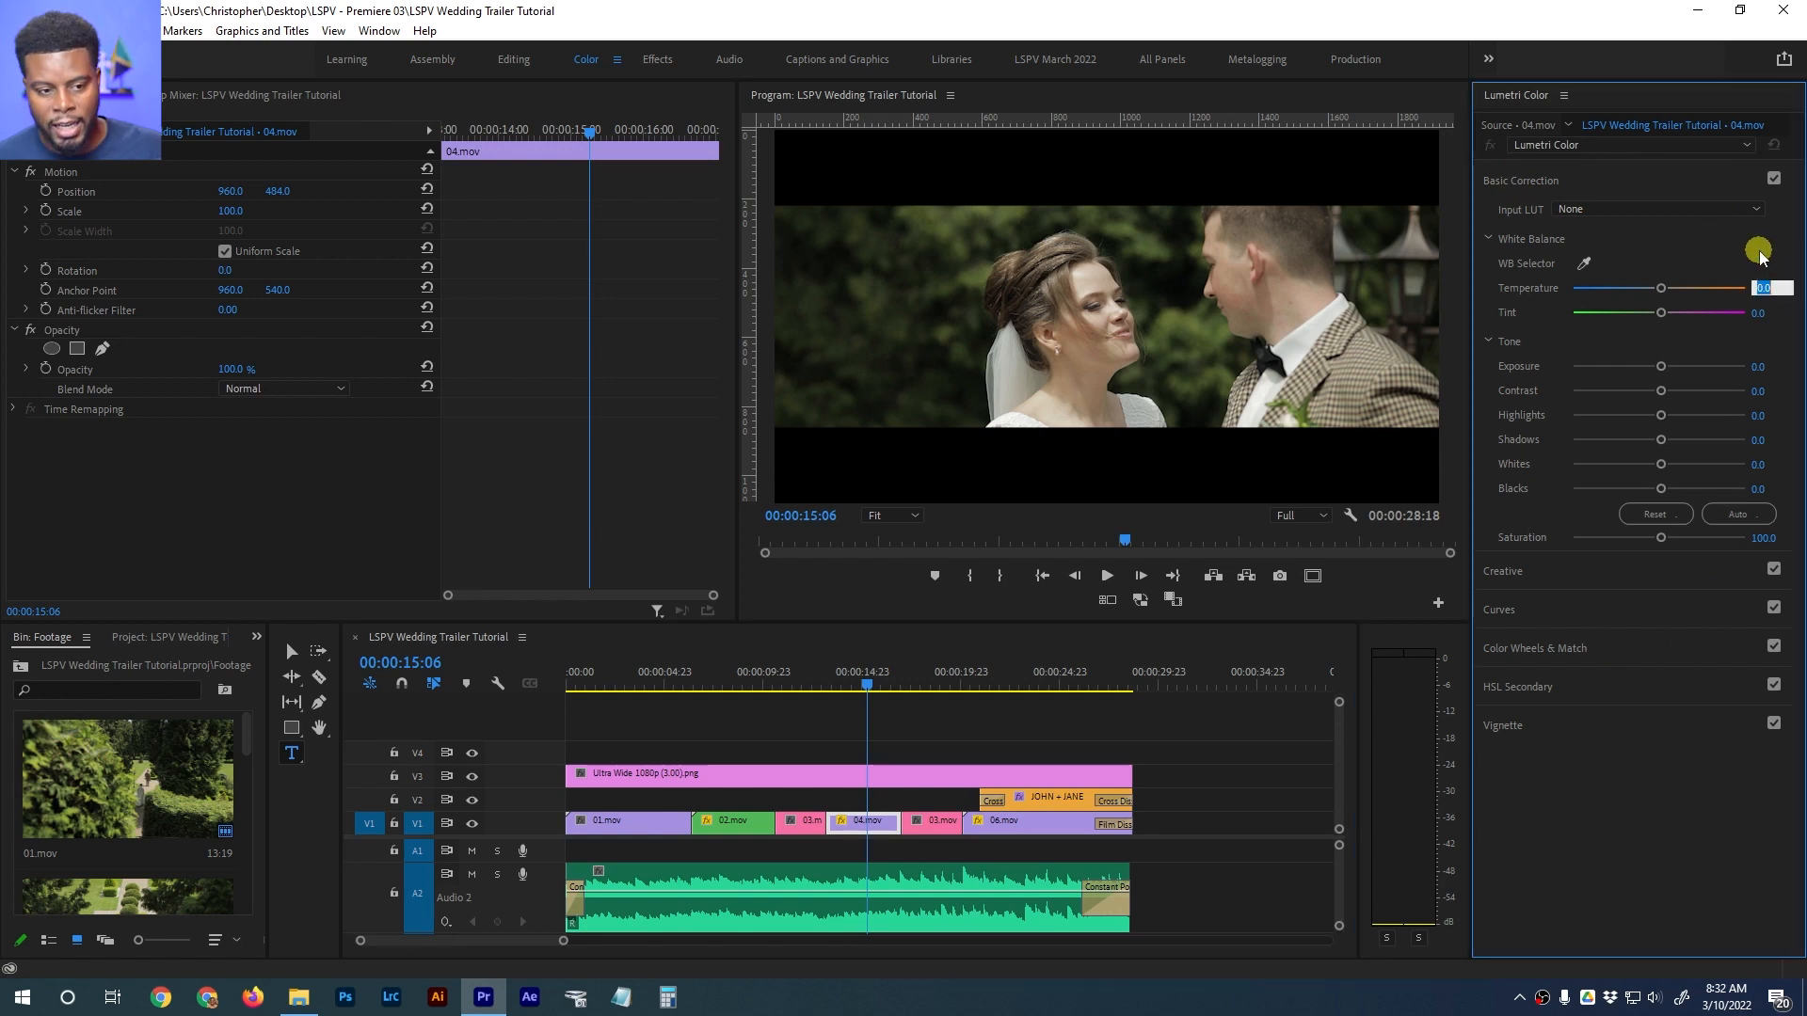
pyautogui.write('5')
pyautogui.press('Return')
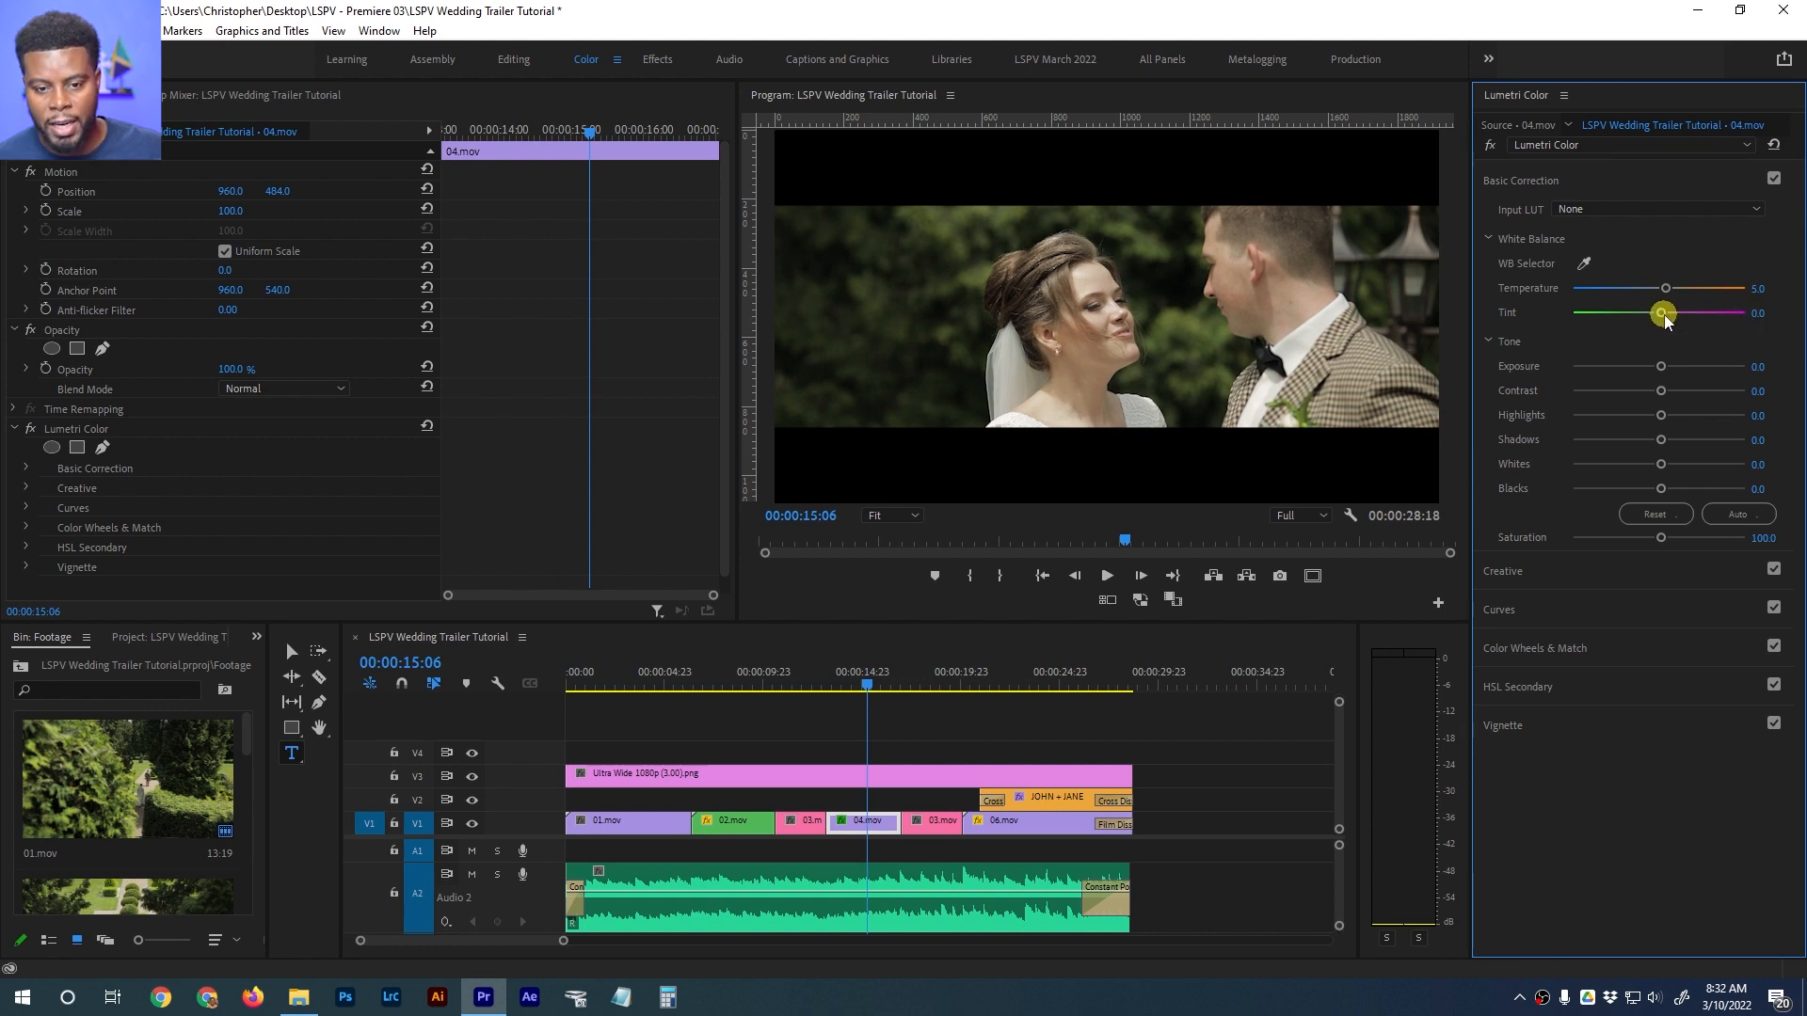
# Enlarge the Program monitor and set the white balance Tint of 04.mov to 3
pyautogui.moveTo(1664, 318); pyautogui.dragTo(1701, 325)
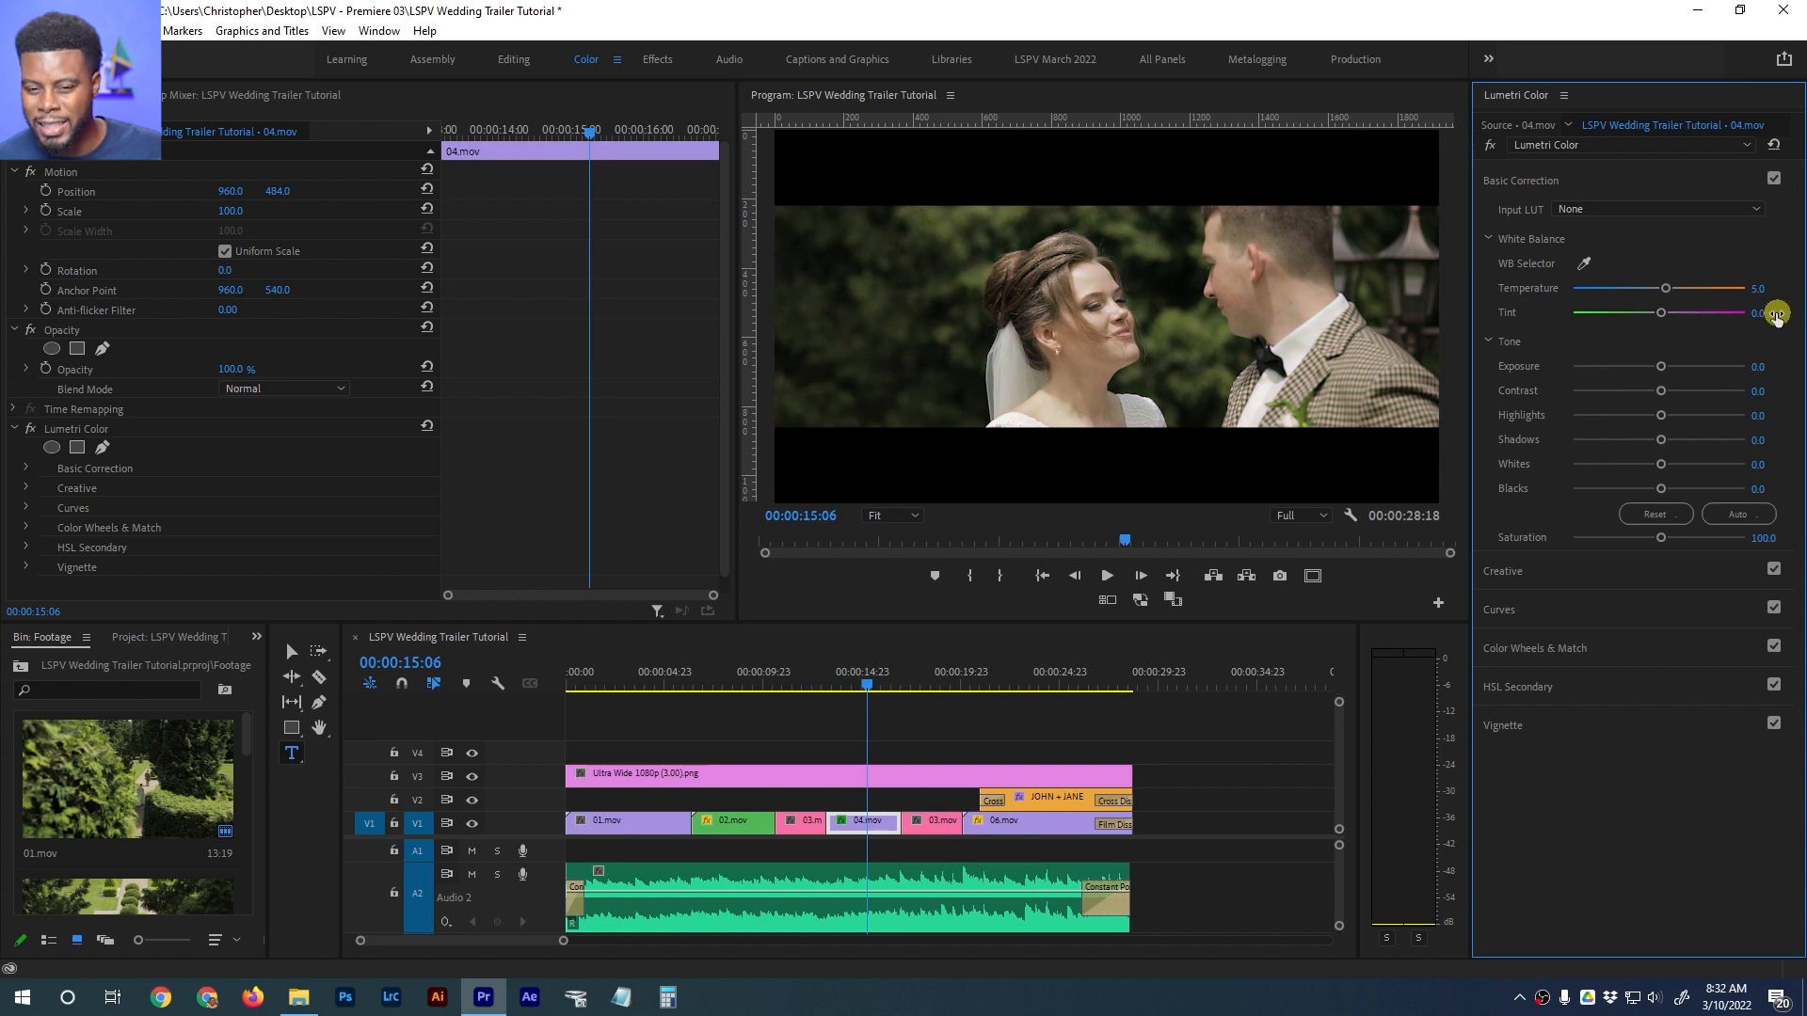
pyautogui.moveTo(1117, 624); pyautogui.dragTo(1123, 692)
pyautogui.moveTo(737, 536); pyautogui.dragTo(554, 549)
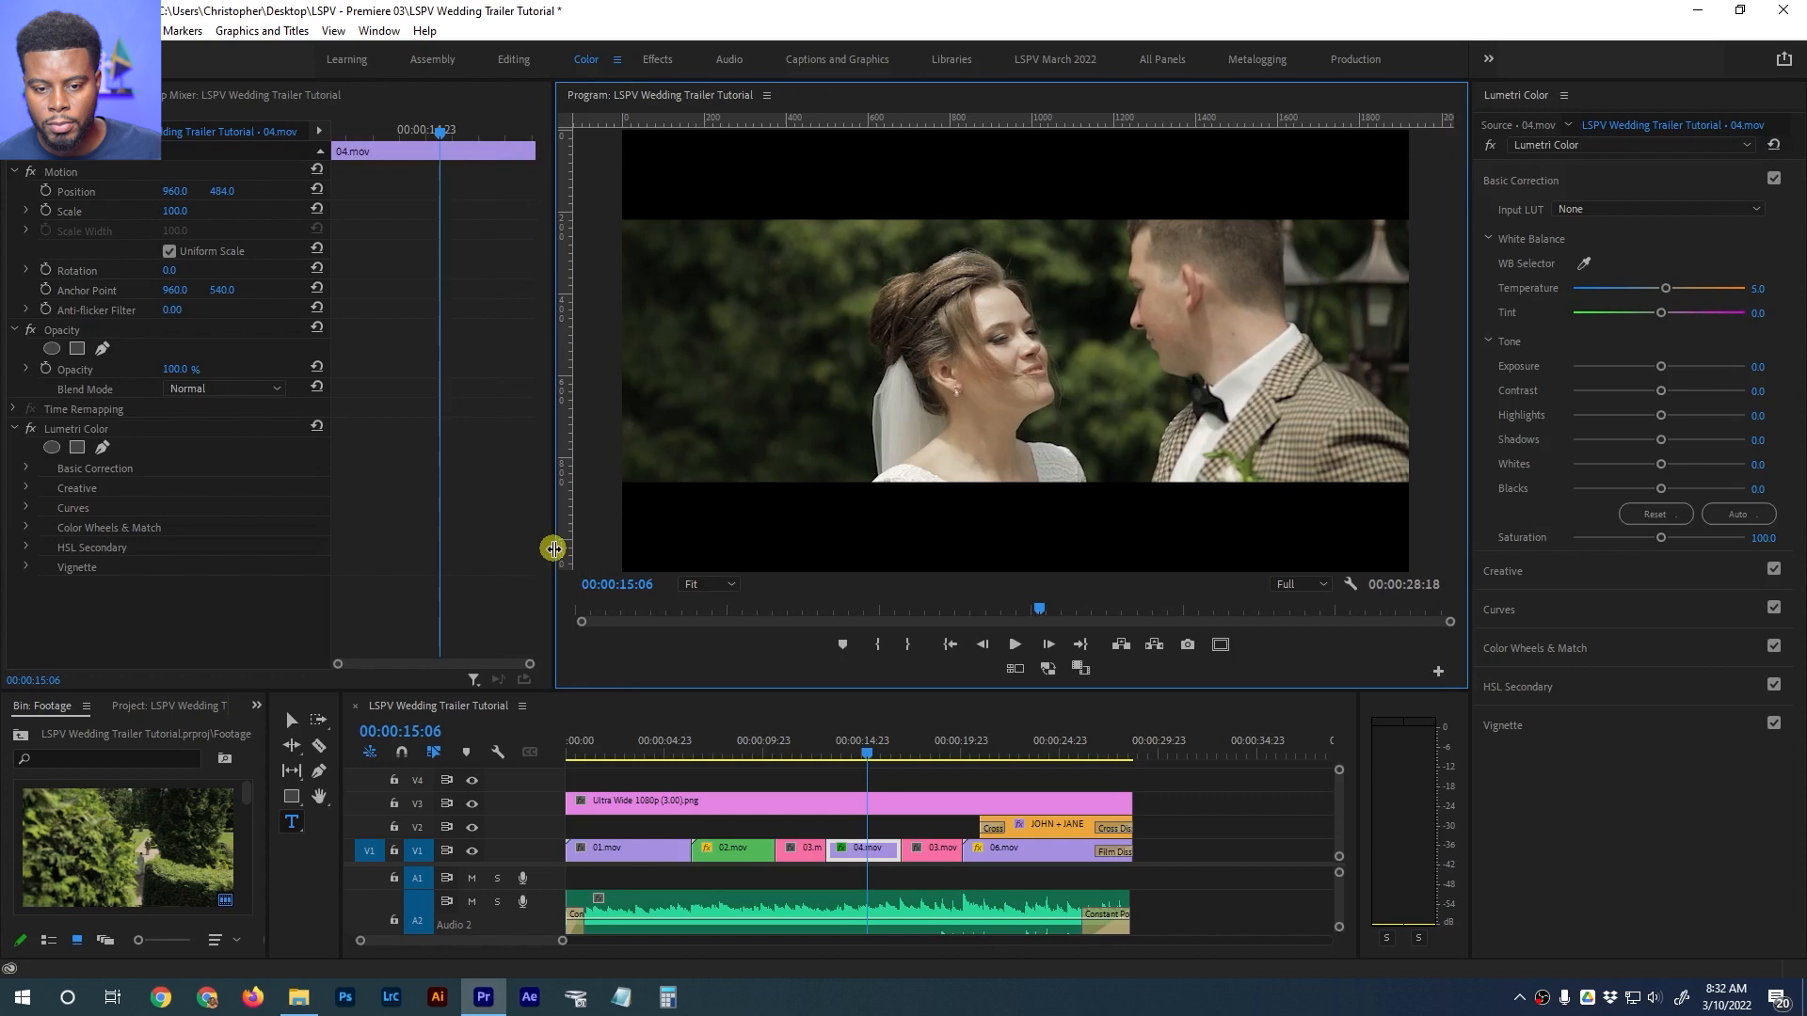
pyautogui.click(1760, 314)
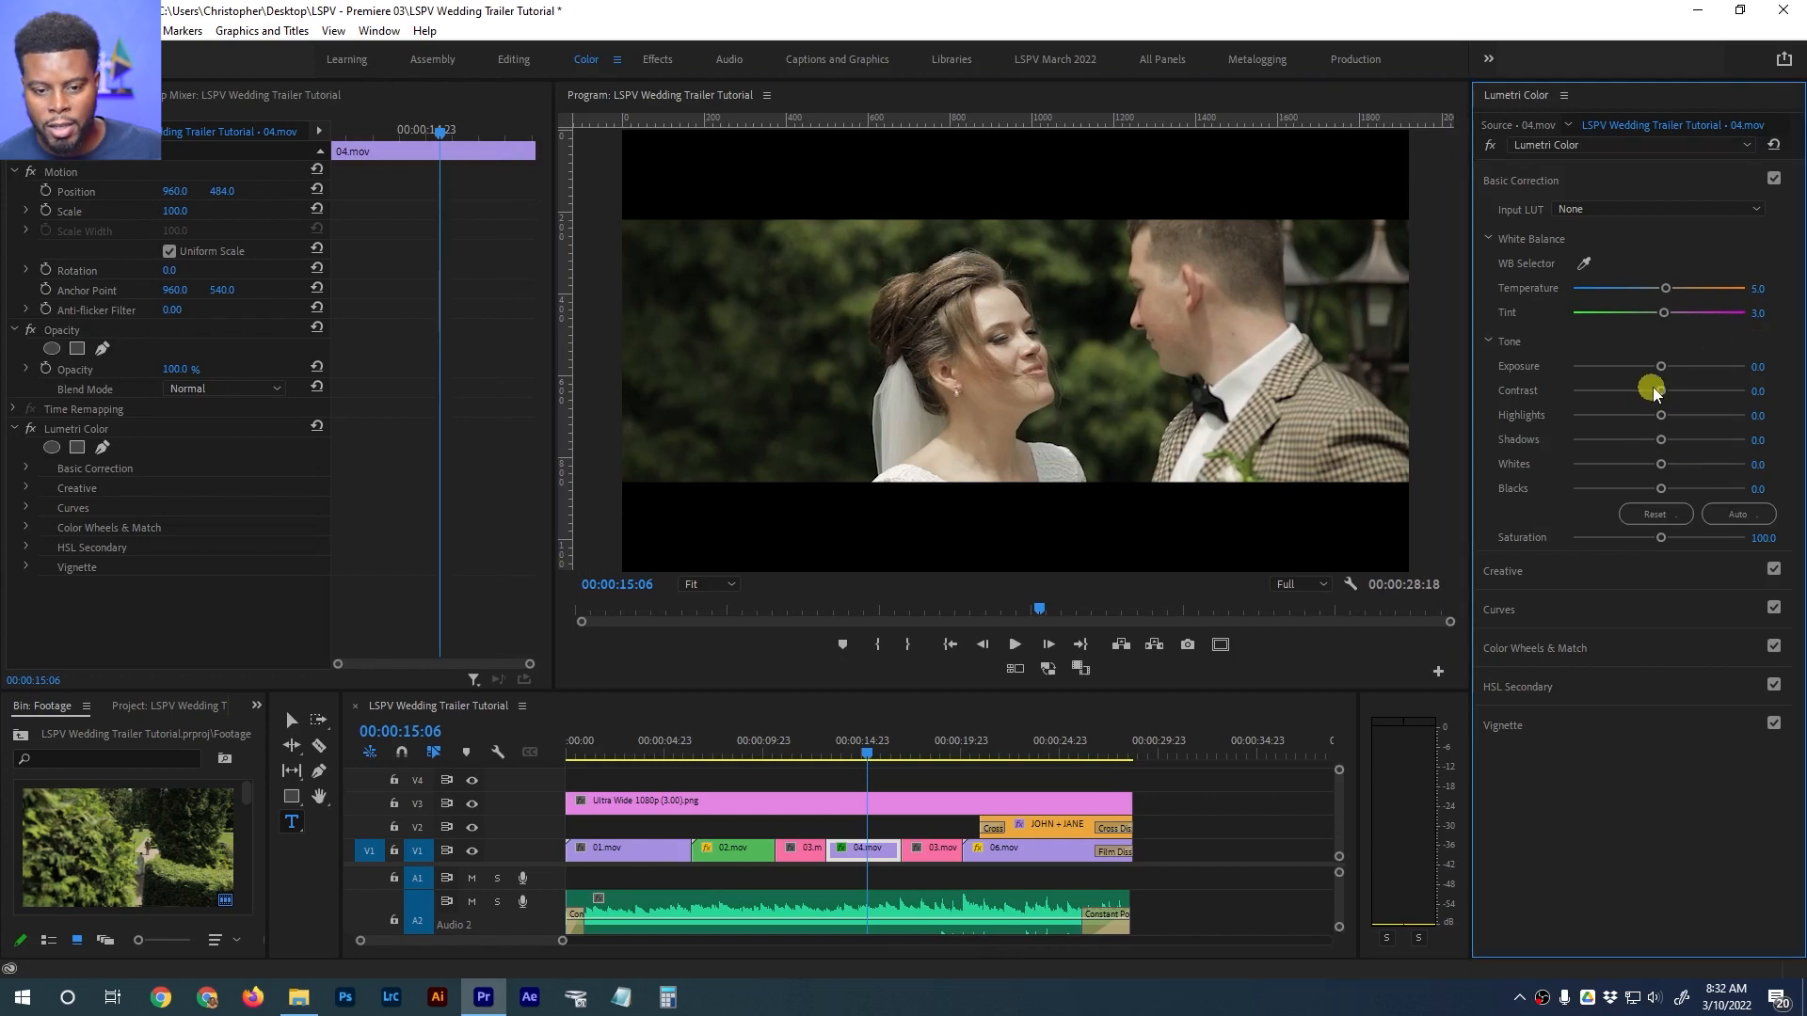
# Set the Basic Correction Contrast of 04.mov to 20 and Saturation to 120, leaving Shadows at 0
pyautogui.moveTo(1661, 397); pyautogui.dragTo(1748, 396)
pyautogui.click(1760, 392)
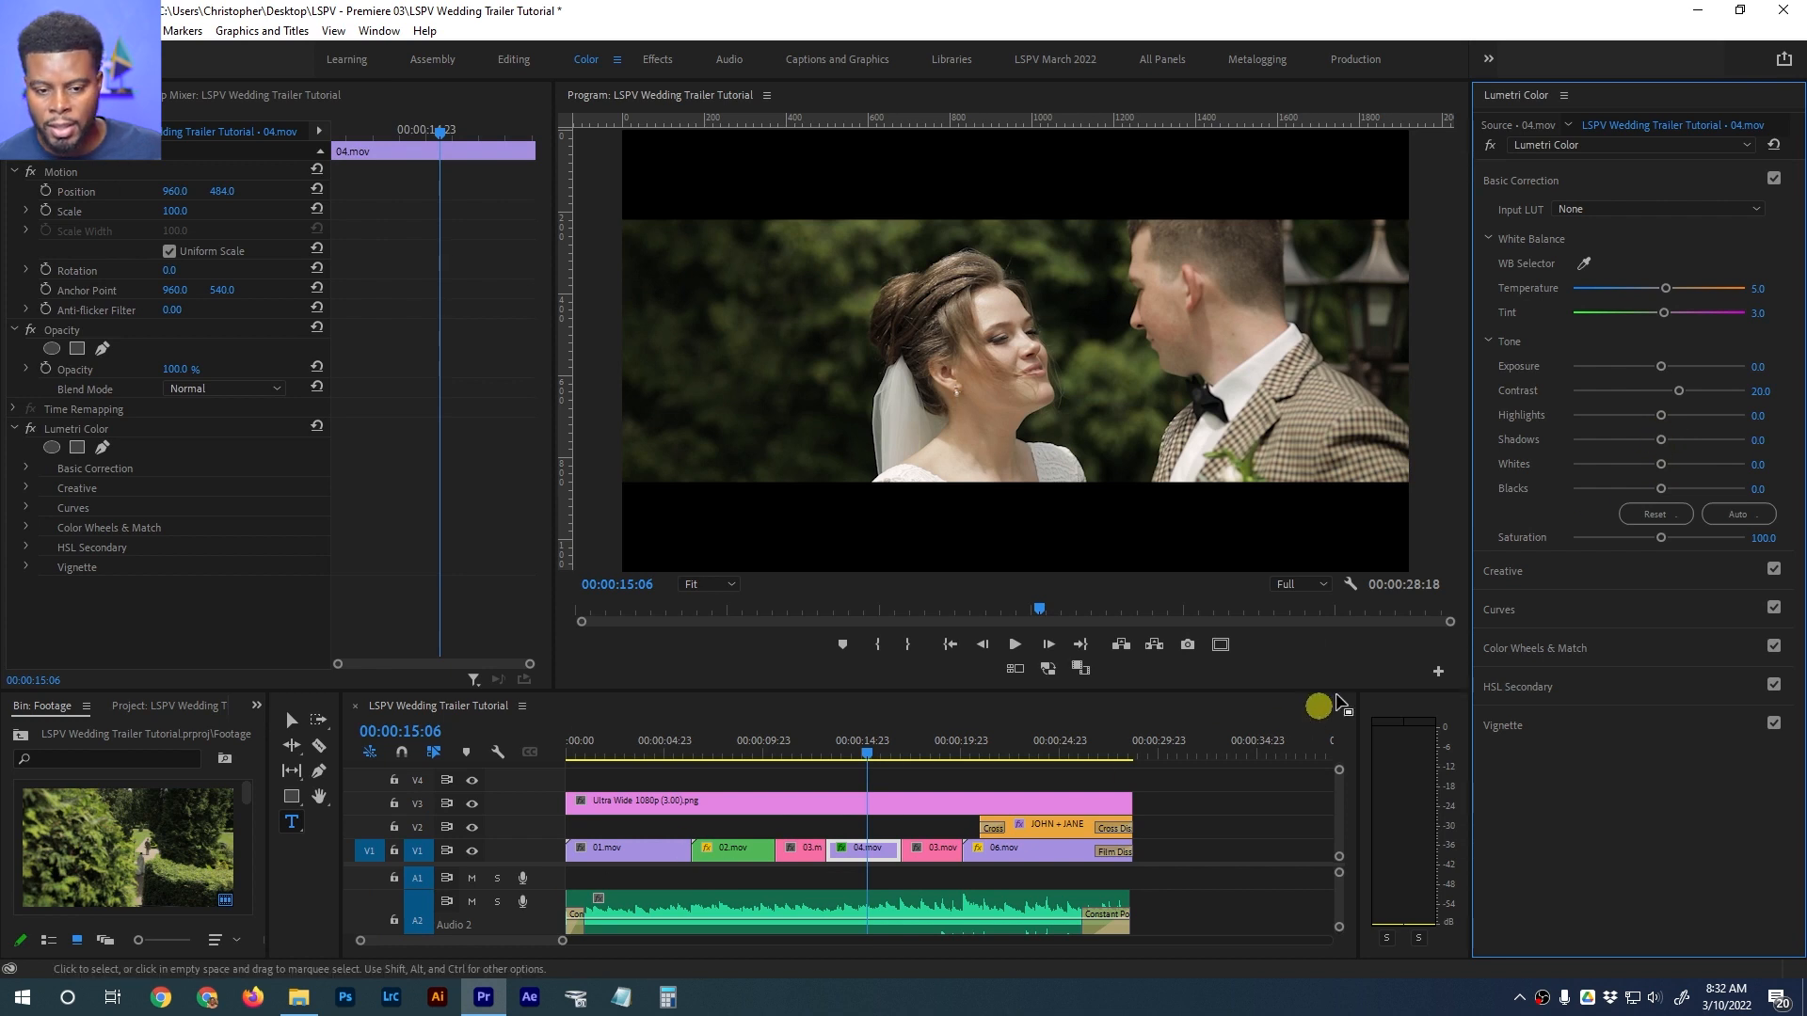
pyautogui.moveTo(1665, 448); pyautogui.dragTo(1682, 449)
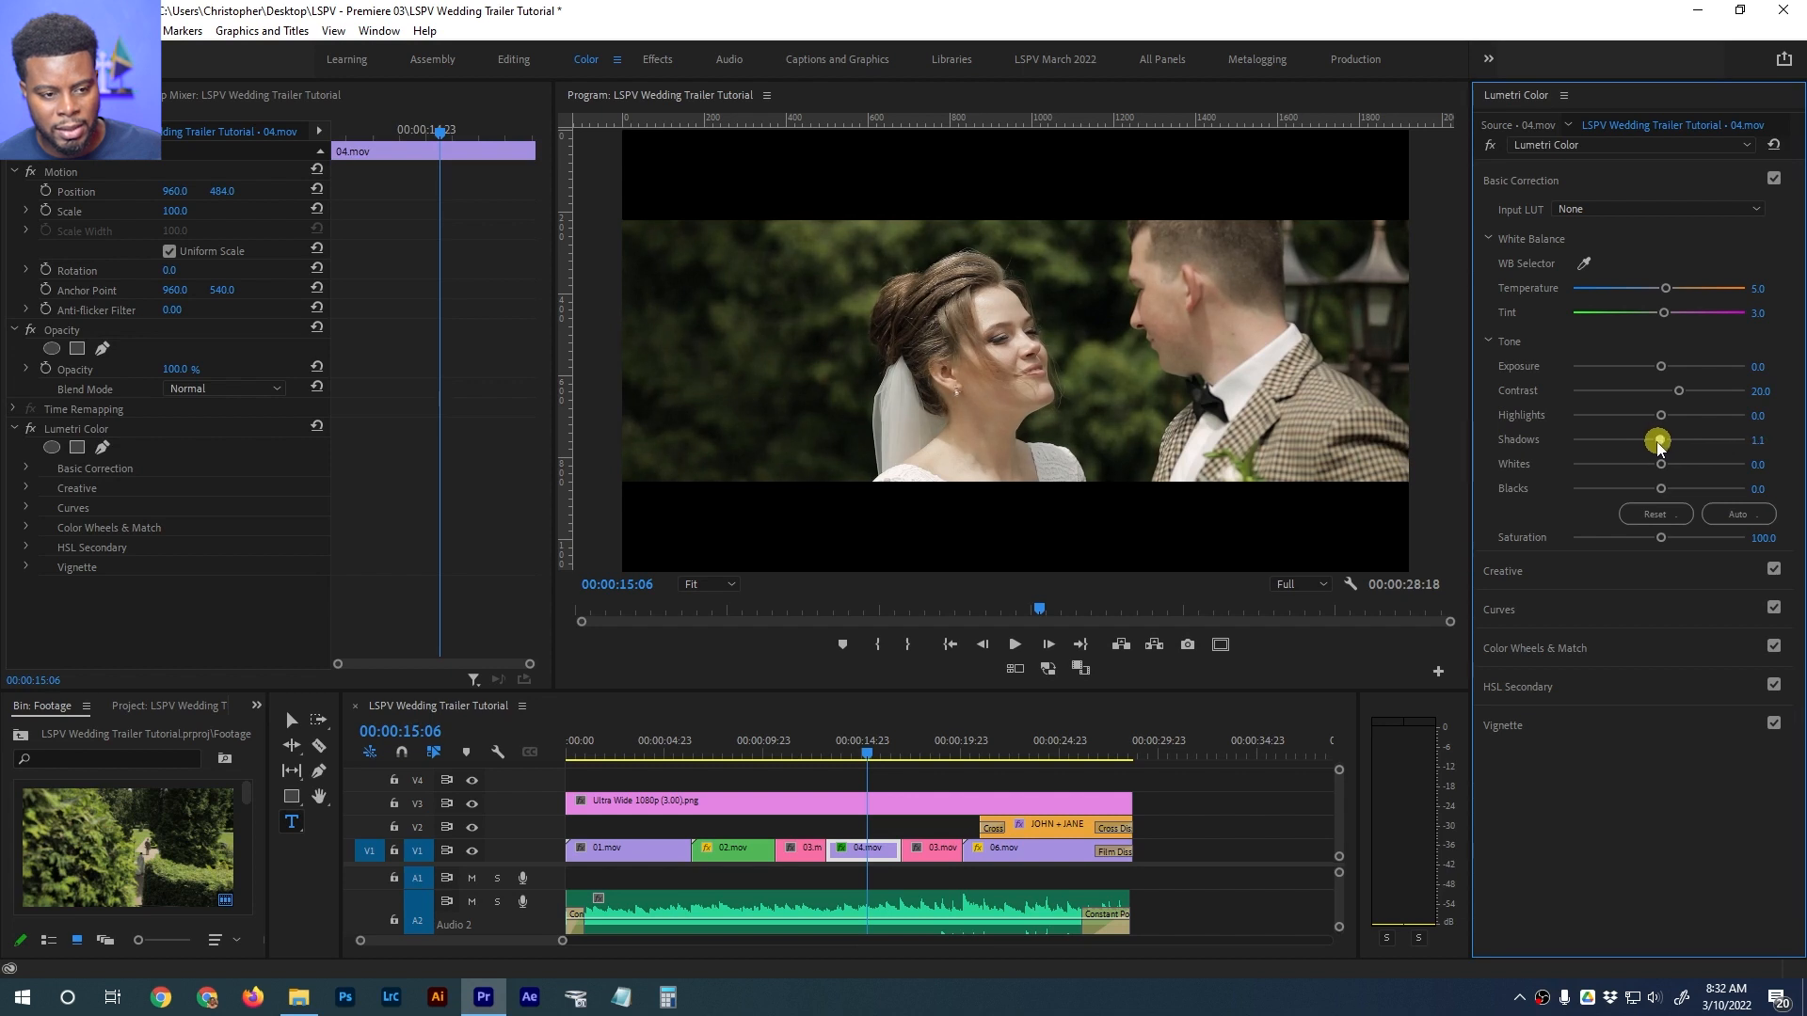
pyautogui.doubleClick(1662, 441)
pyautogui.moveTo(1663, 541); pyautogui.dragTo(1732, 544)
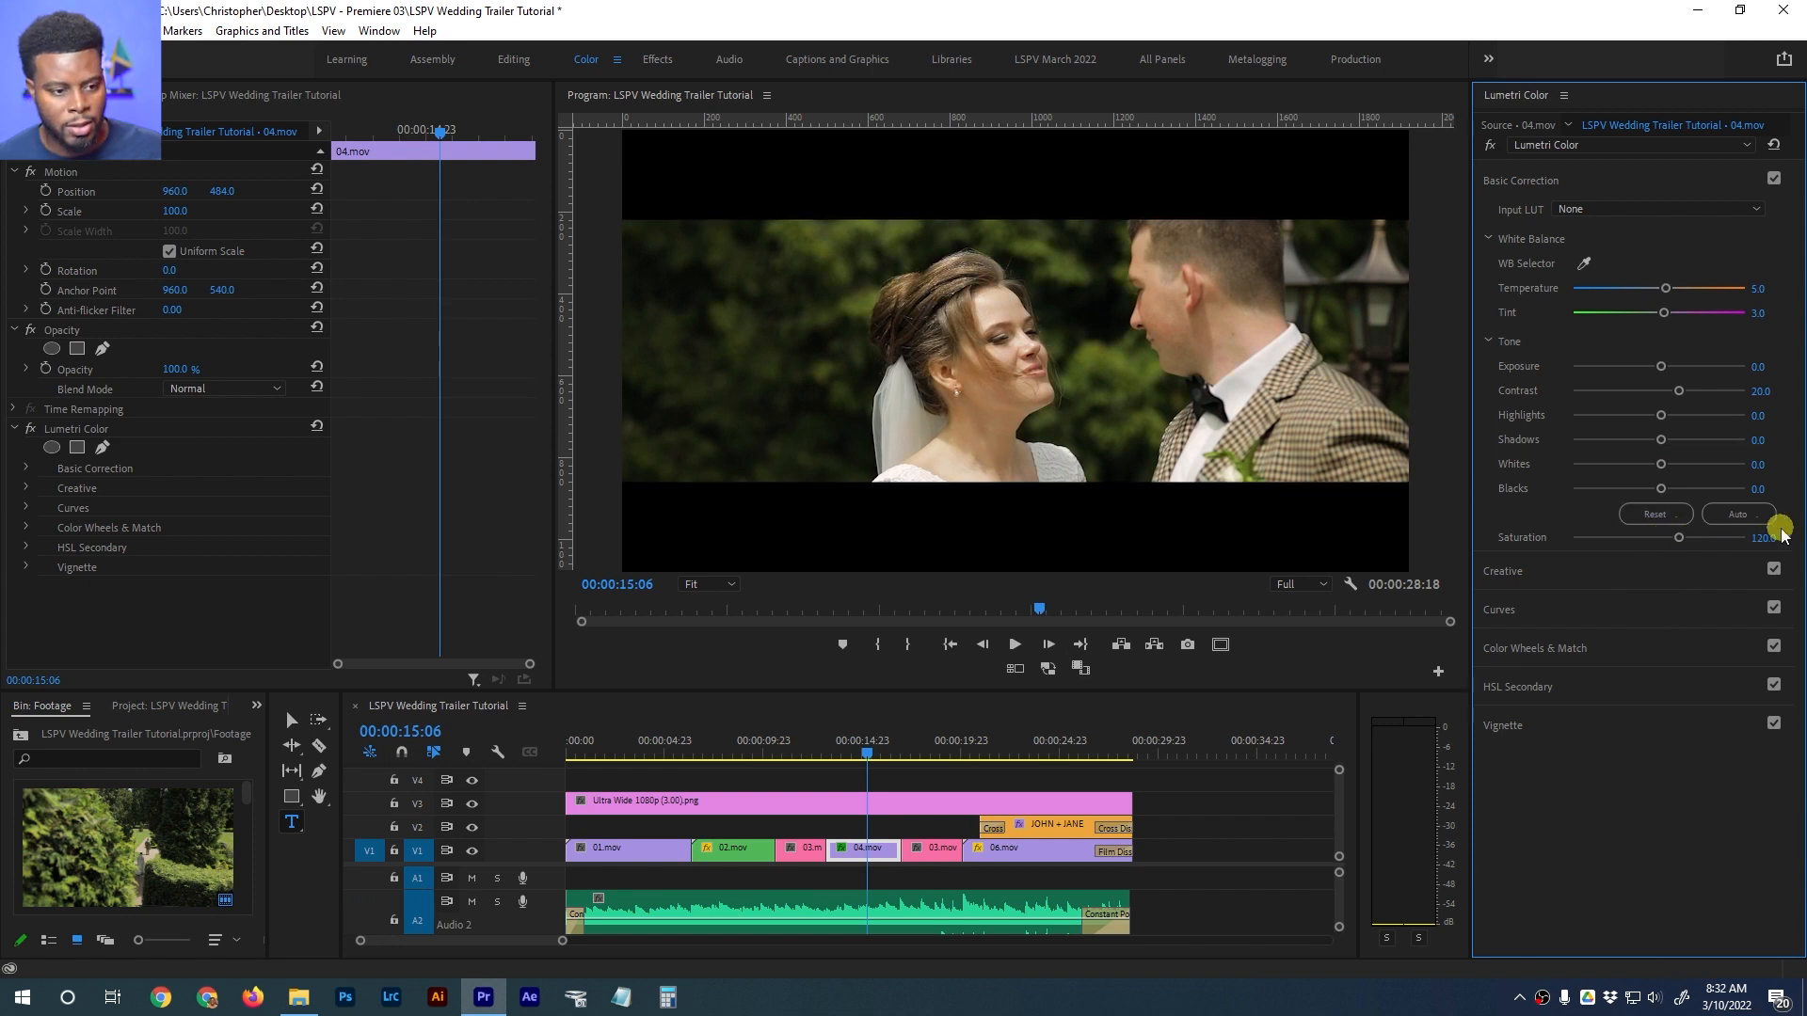
# Slightly raise the Creative Sharpen amount of 04.mov
pyautogui.click(1633, 570)
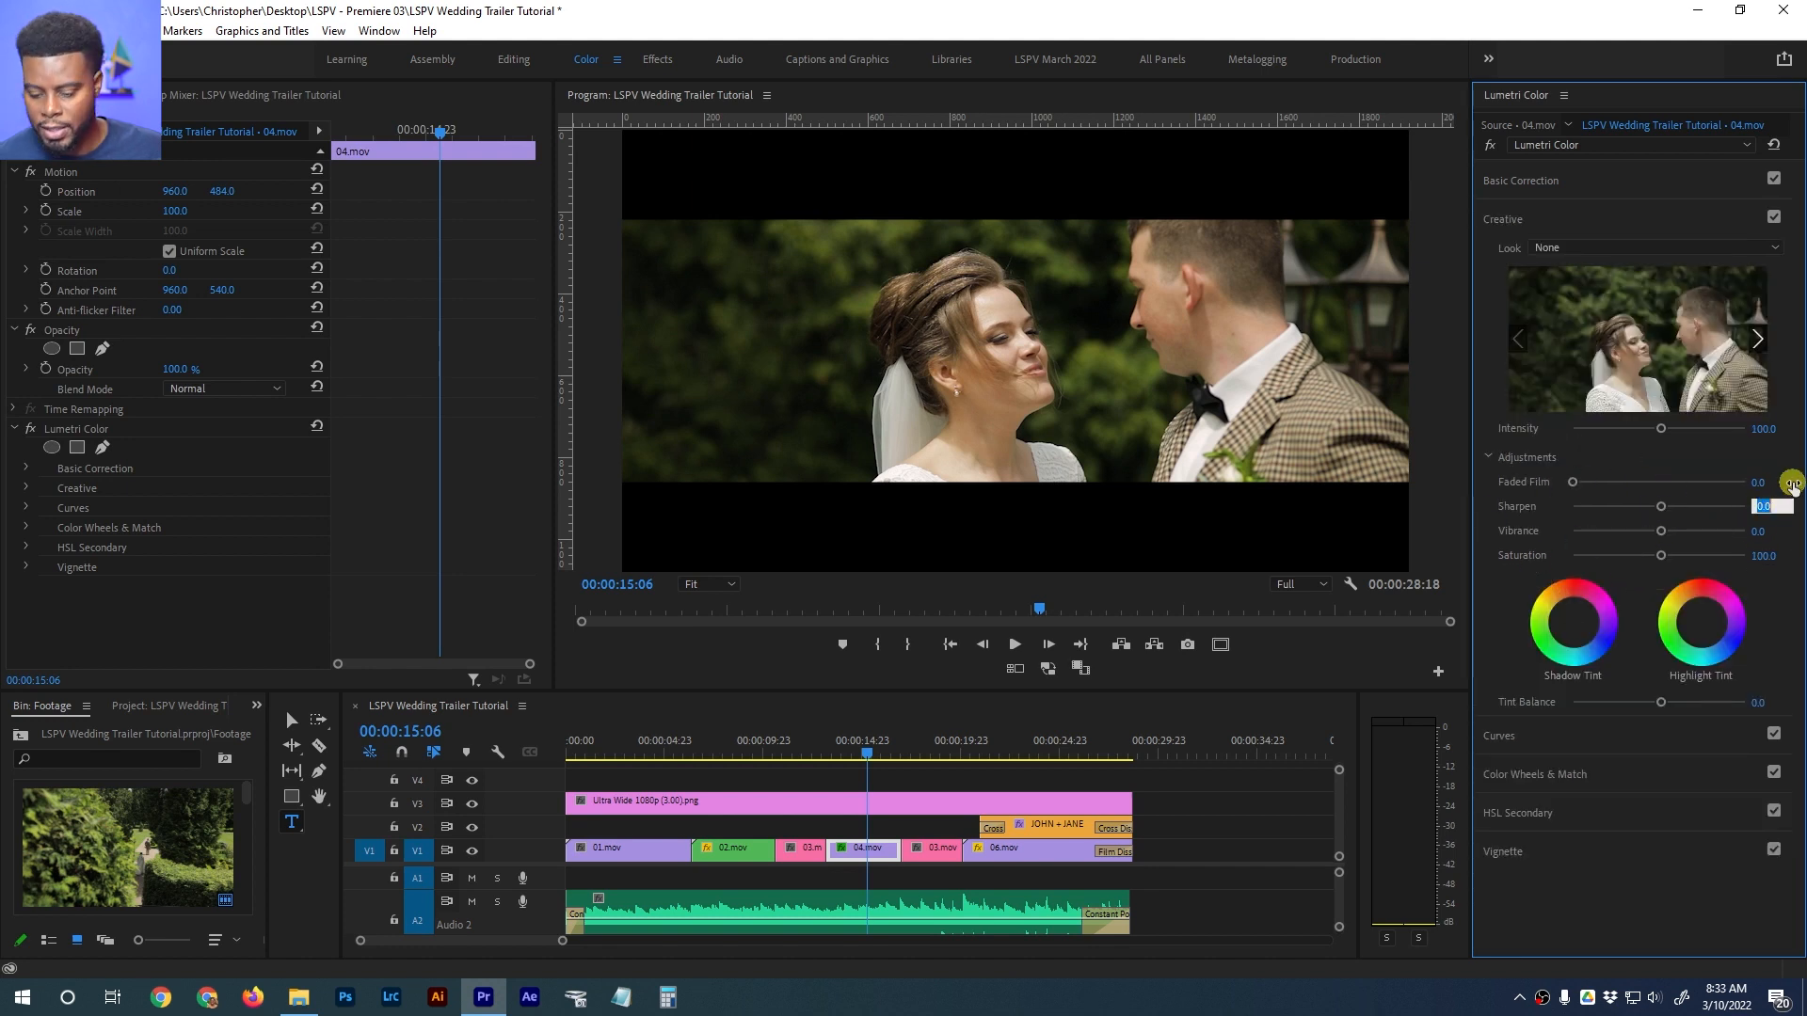
pyautogui.write('5')
pyautogui.press('Return')
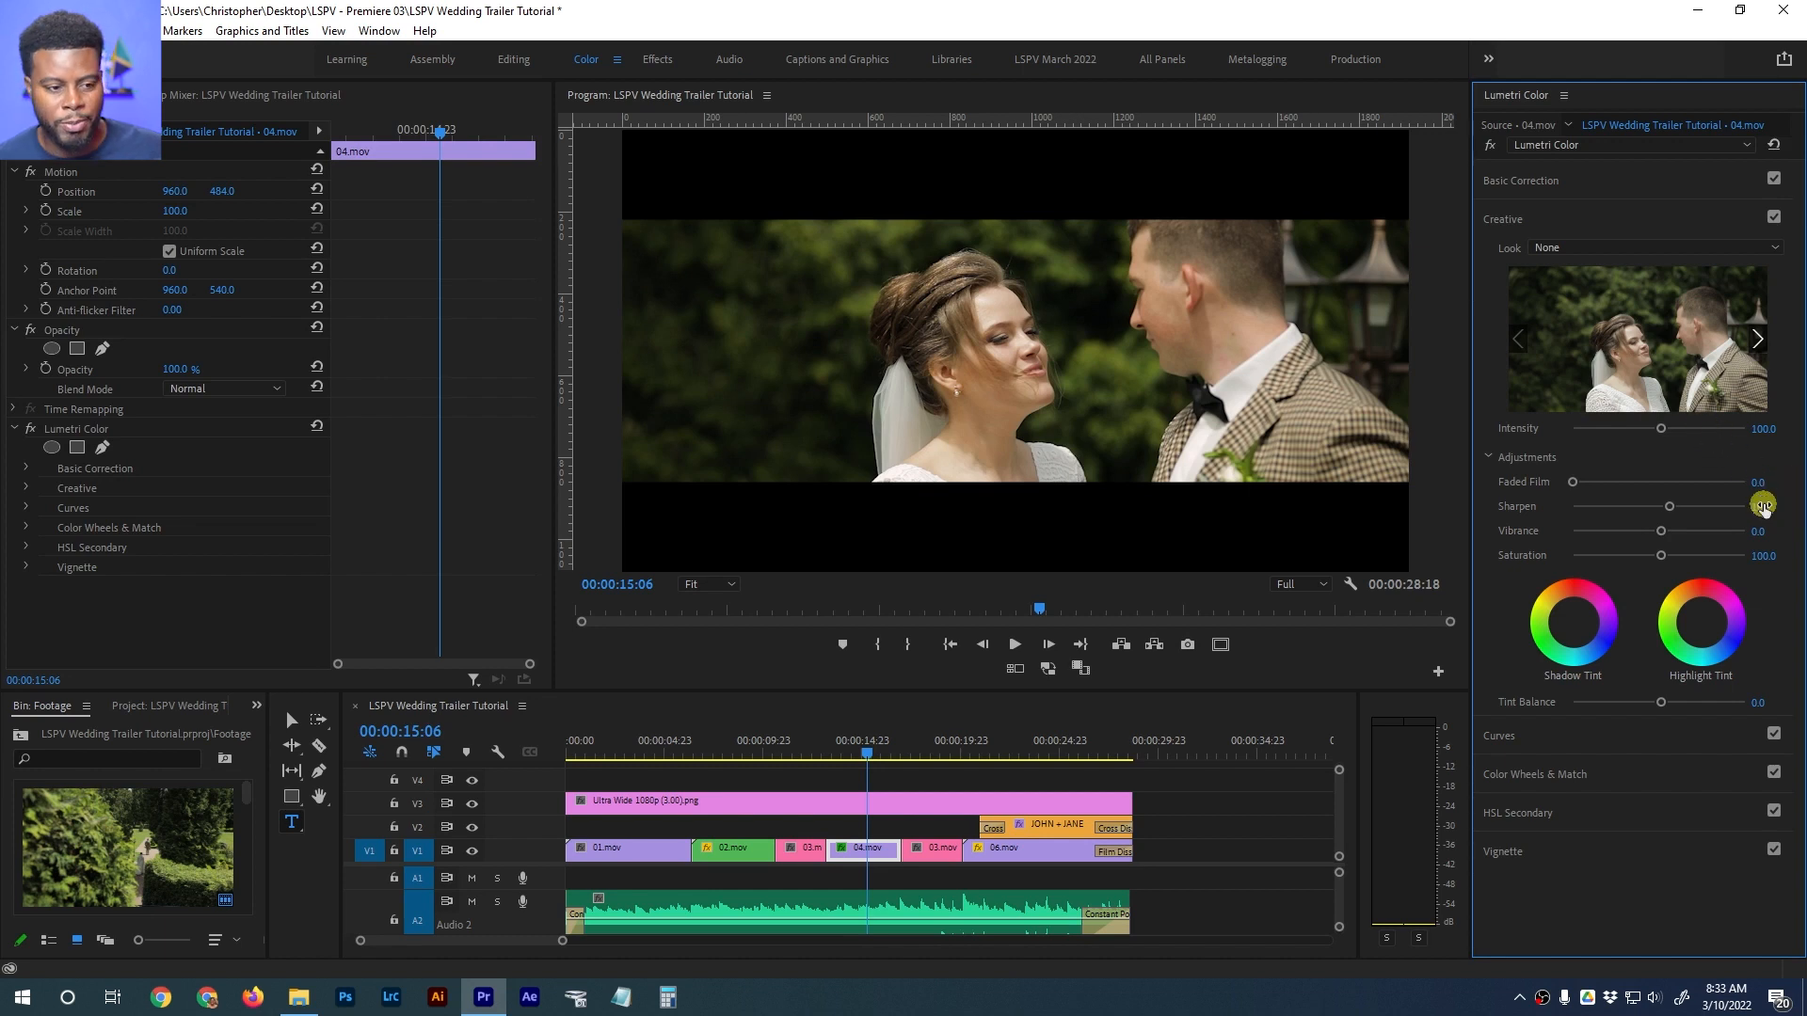
pyautogui.click(1546, 219)
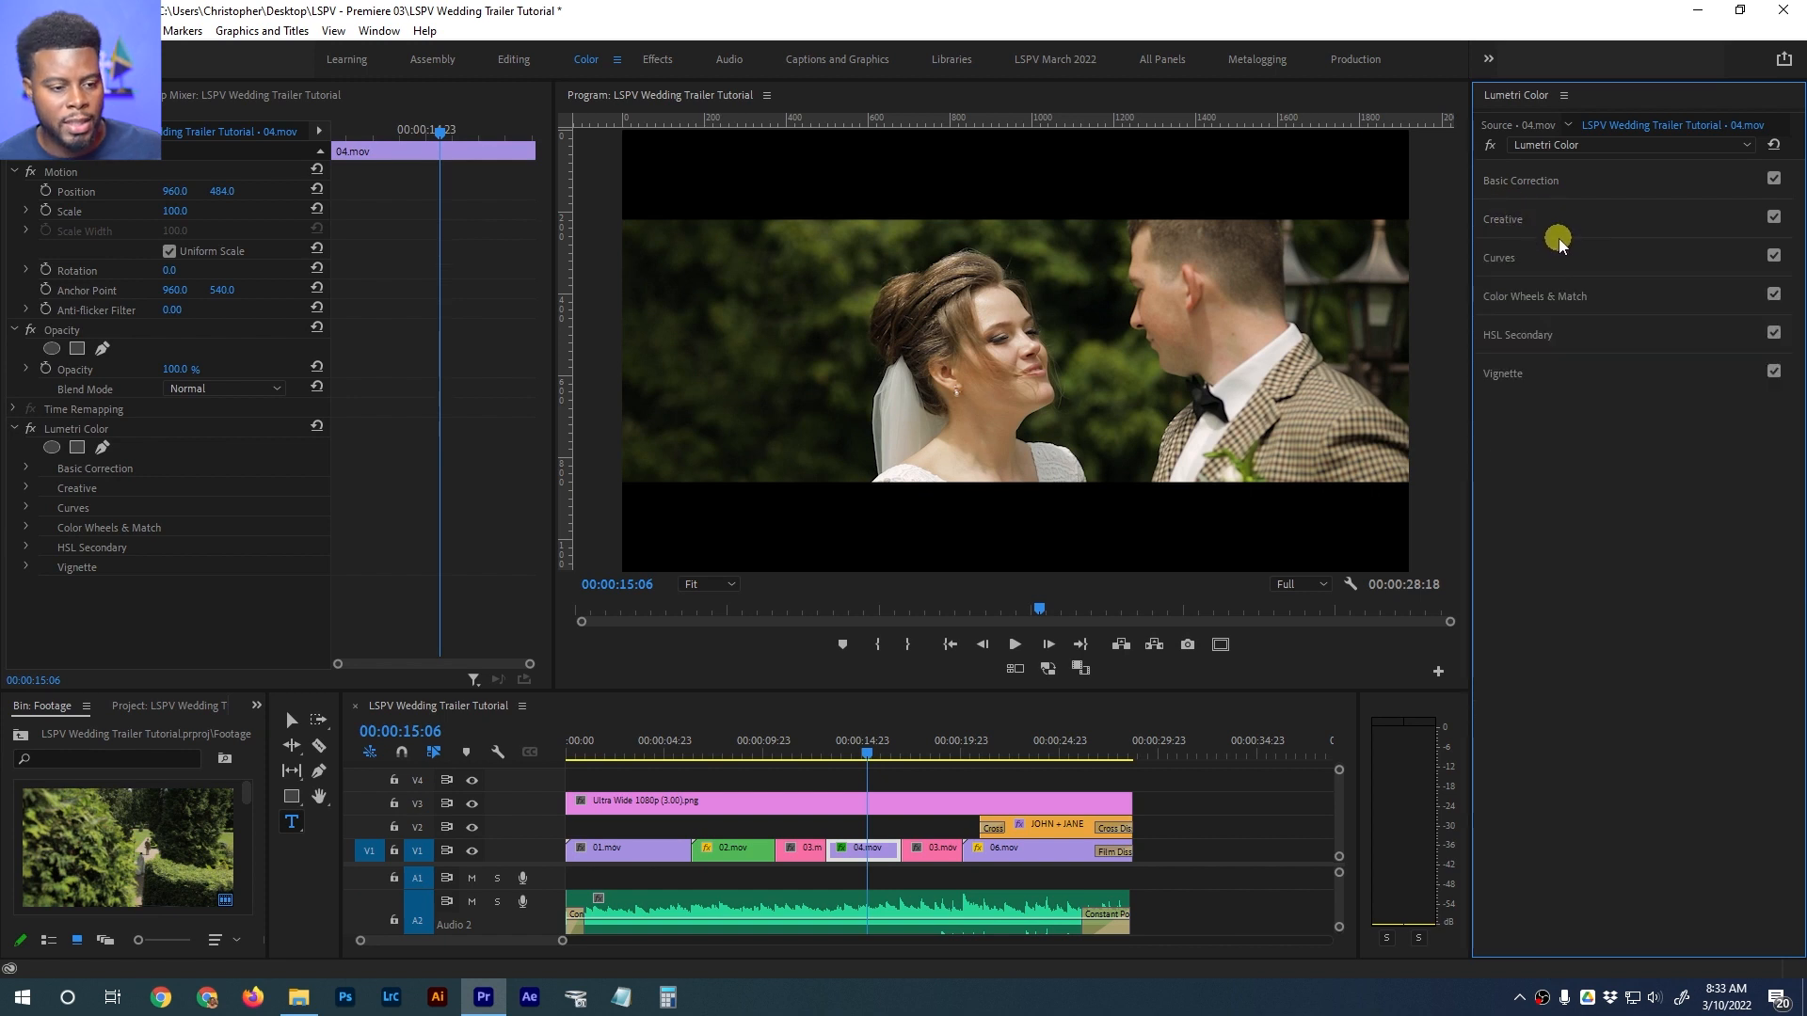
# Sample the green foliage behind the couple as the HSL Secondary key and widen its saturation and luminance ranges
pyautogui.click(1542, 337)
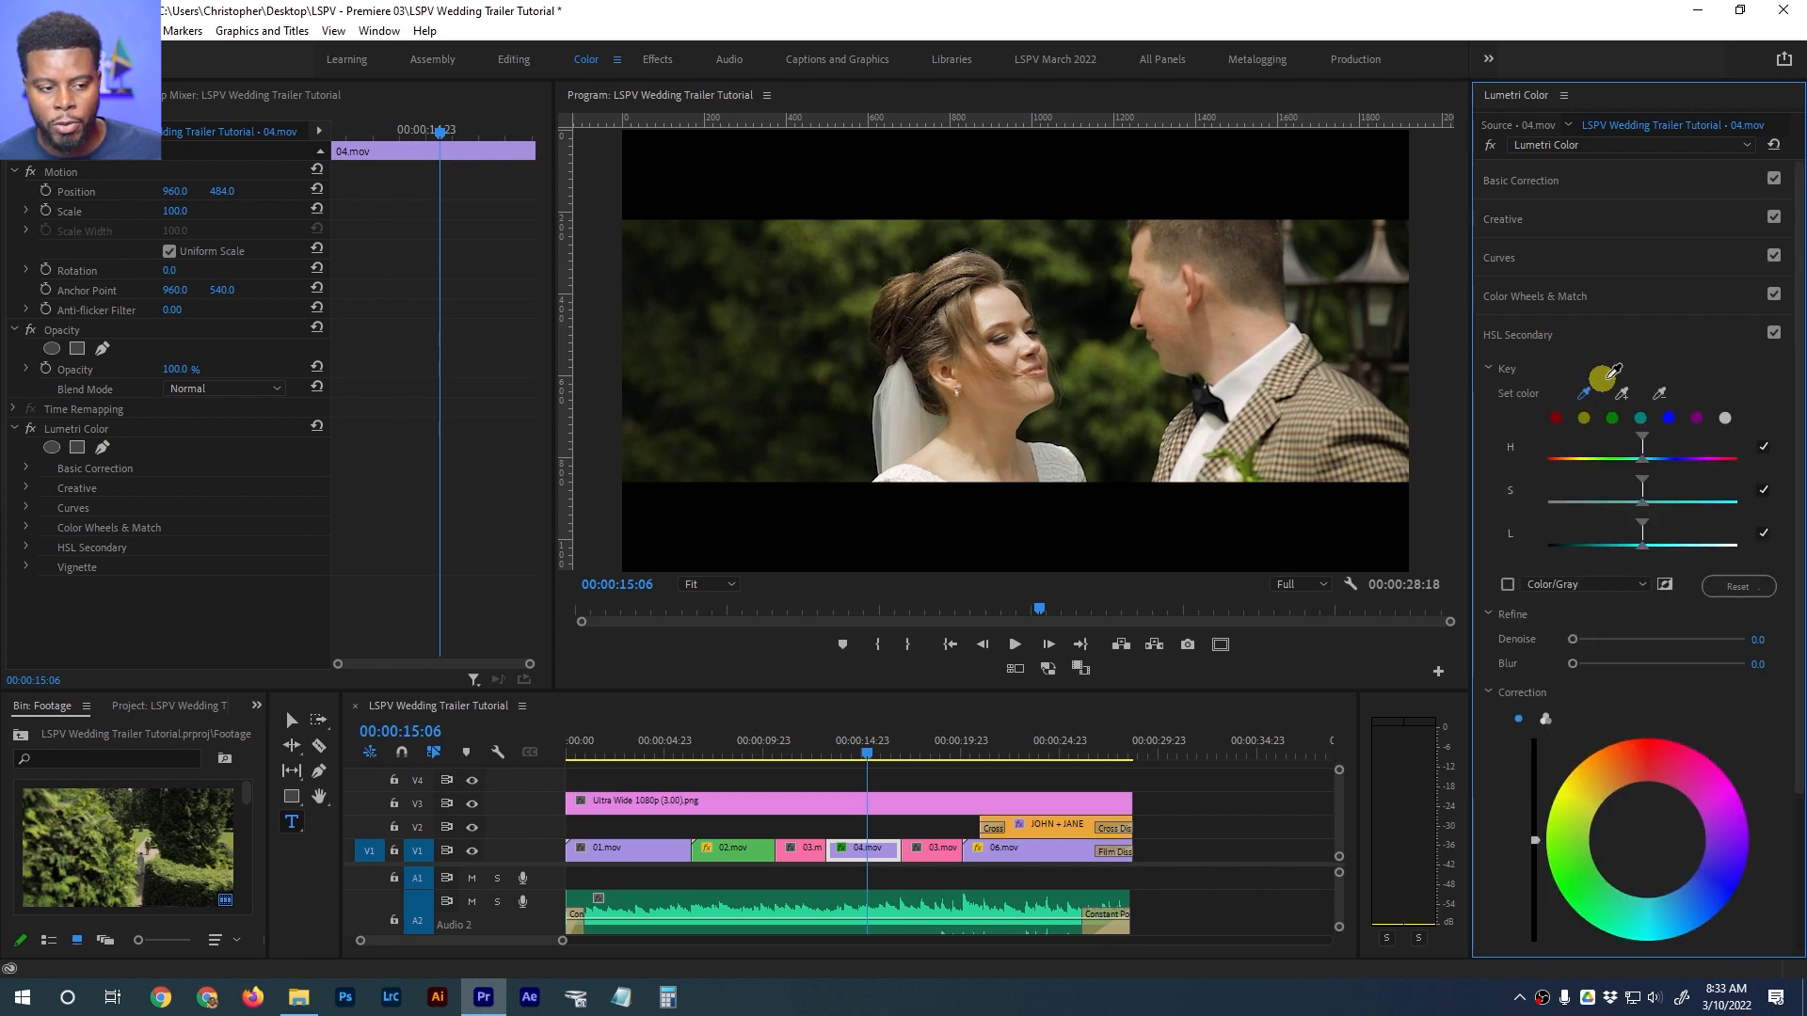
pyautogui.click(832, 244)
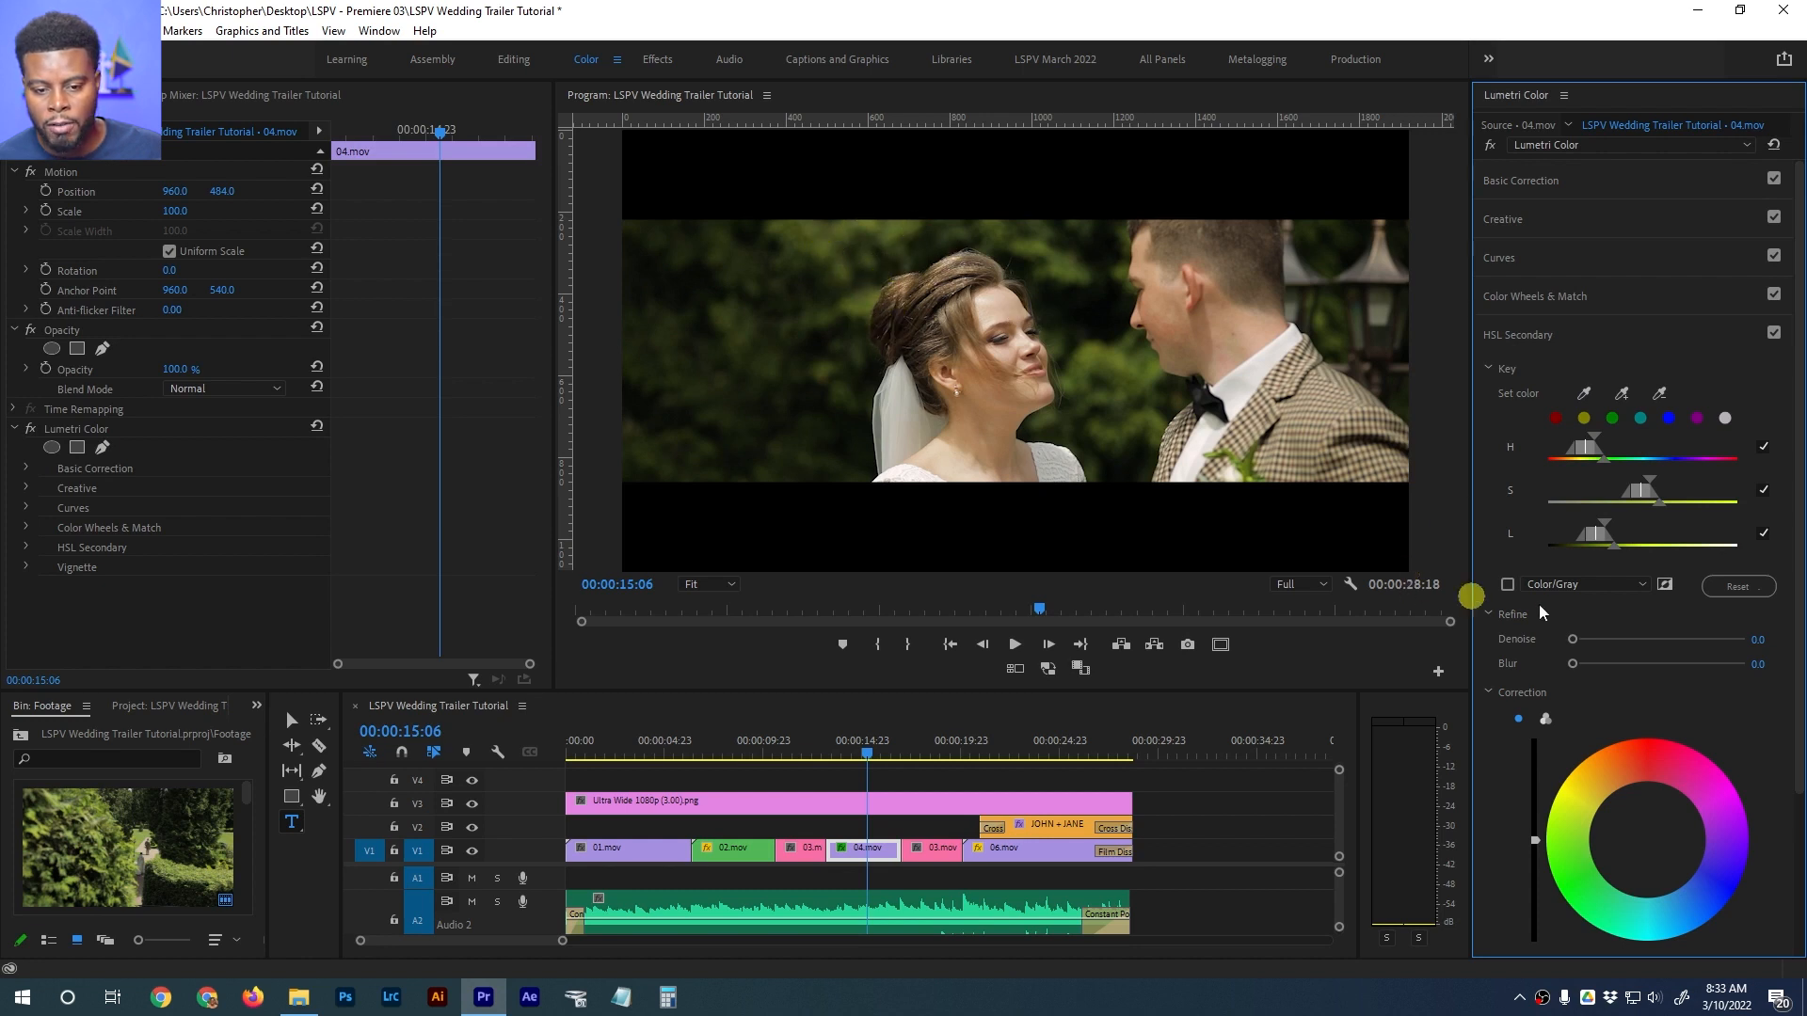
pyautogui.moveTo(1609, 532); pyautogui.dragTo(1678, 498)
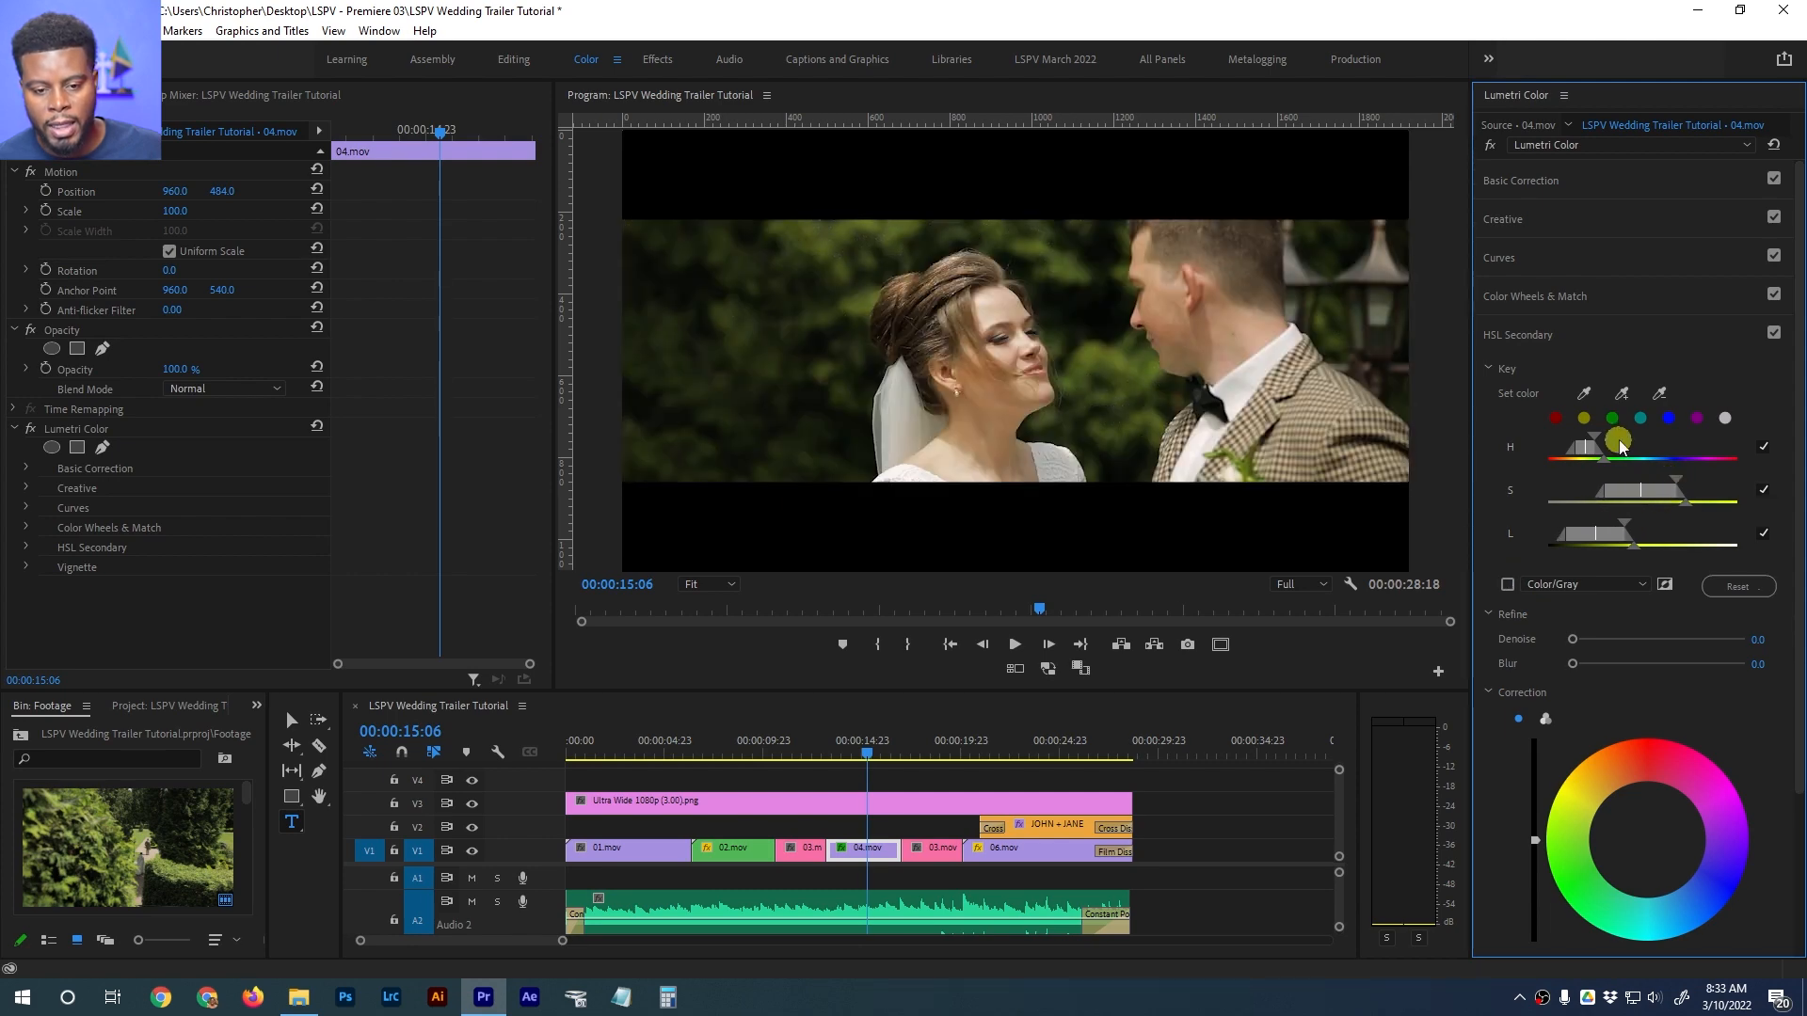
pyautogui.moveTo(1594, 446)
pyautogui.mouseDown()
pyautogui.moveTo(1630, 451)
pyautogui.moveTo(1594, 450)
pyautogui.mouseUp()
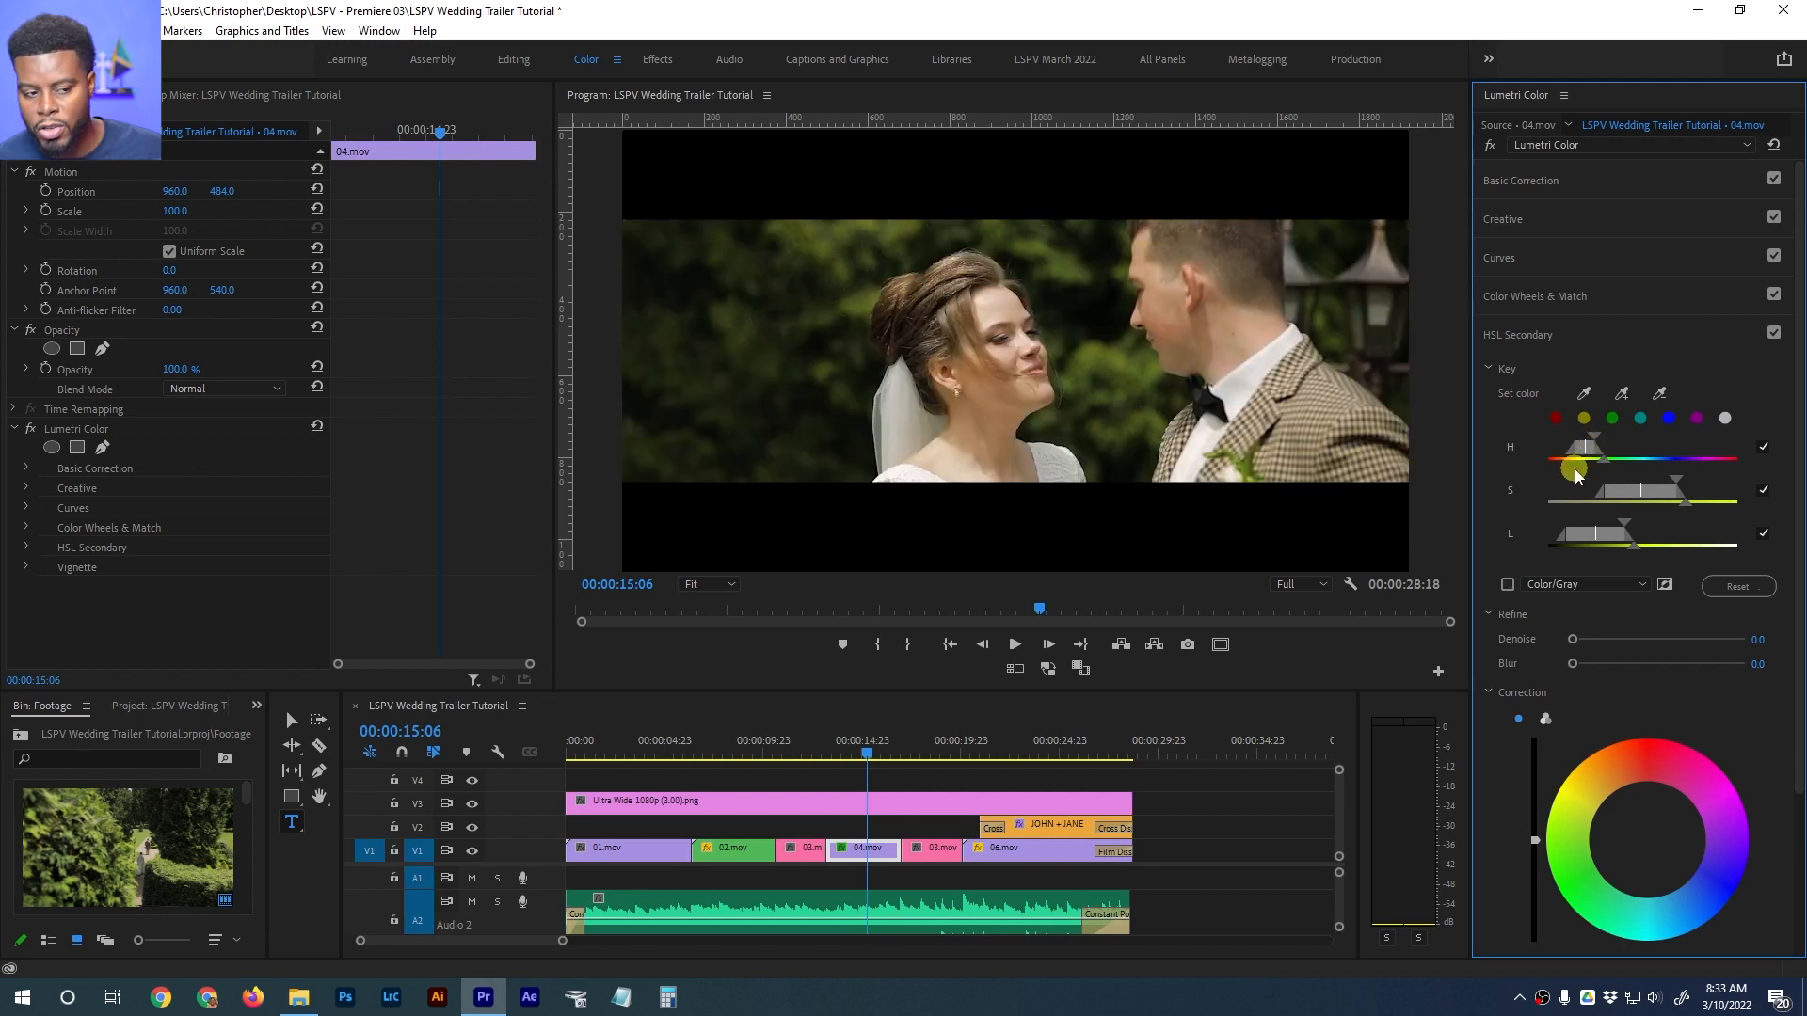
# Try fully desaturating the keyed foliage in the HSL Secondary correction and reset its Saturation to 100
pyautogui.scroll(-2, 1525, 503)
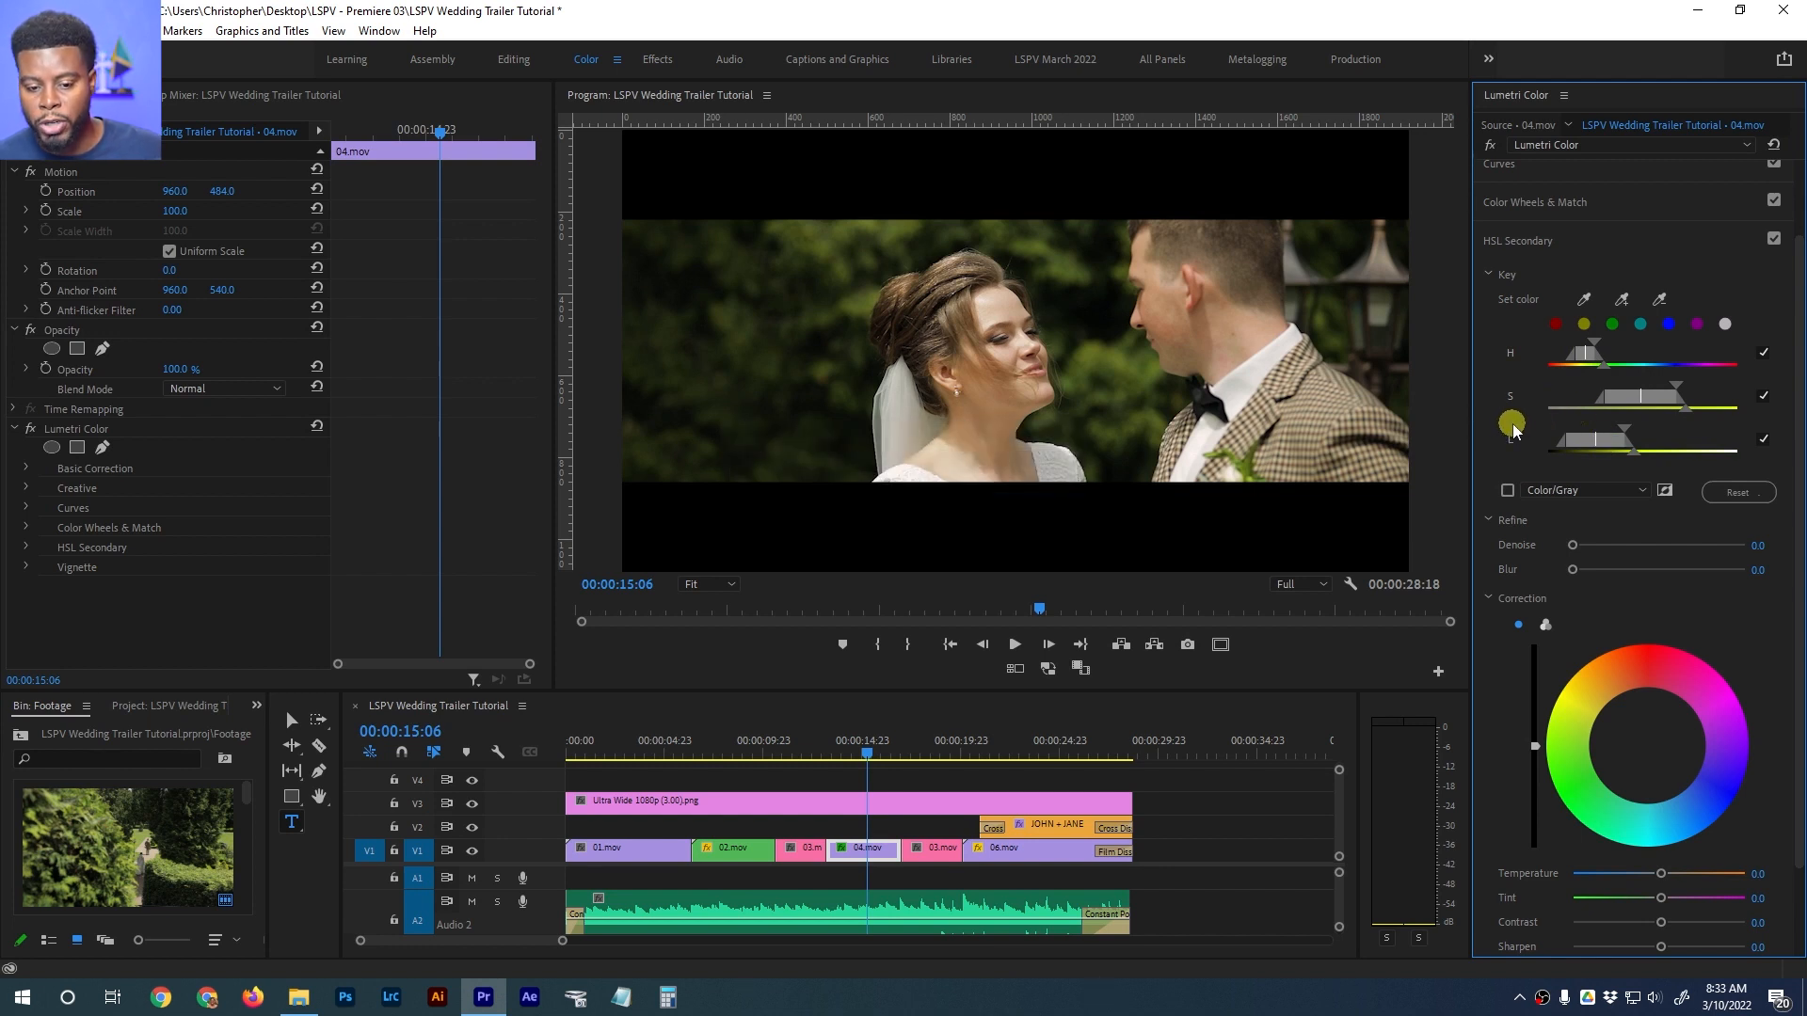
pyautogui.scroll(-3, 1514, 441)
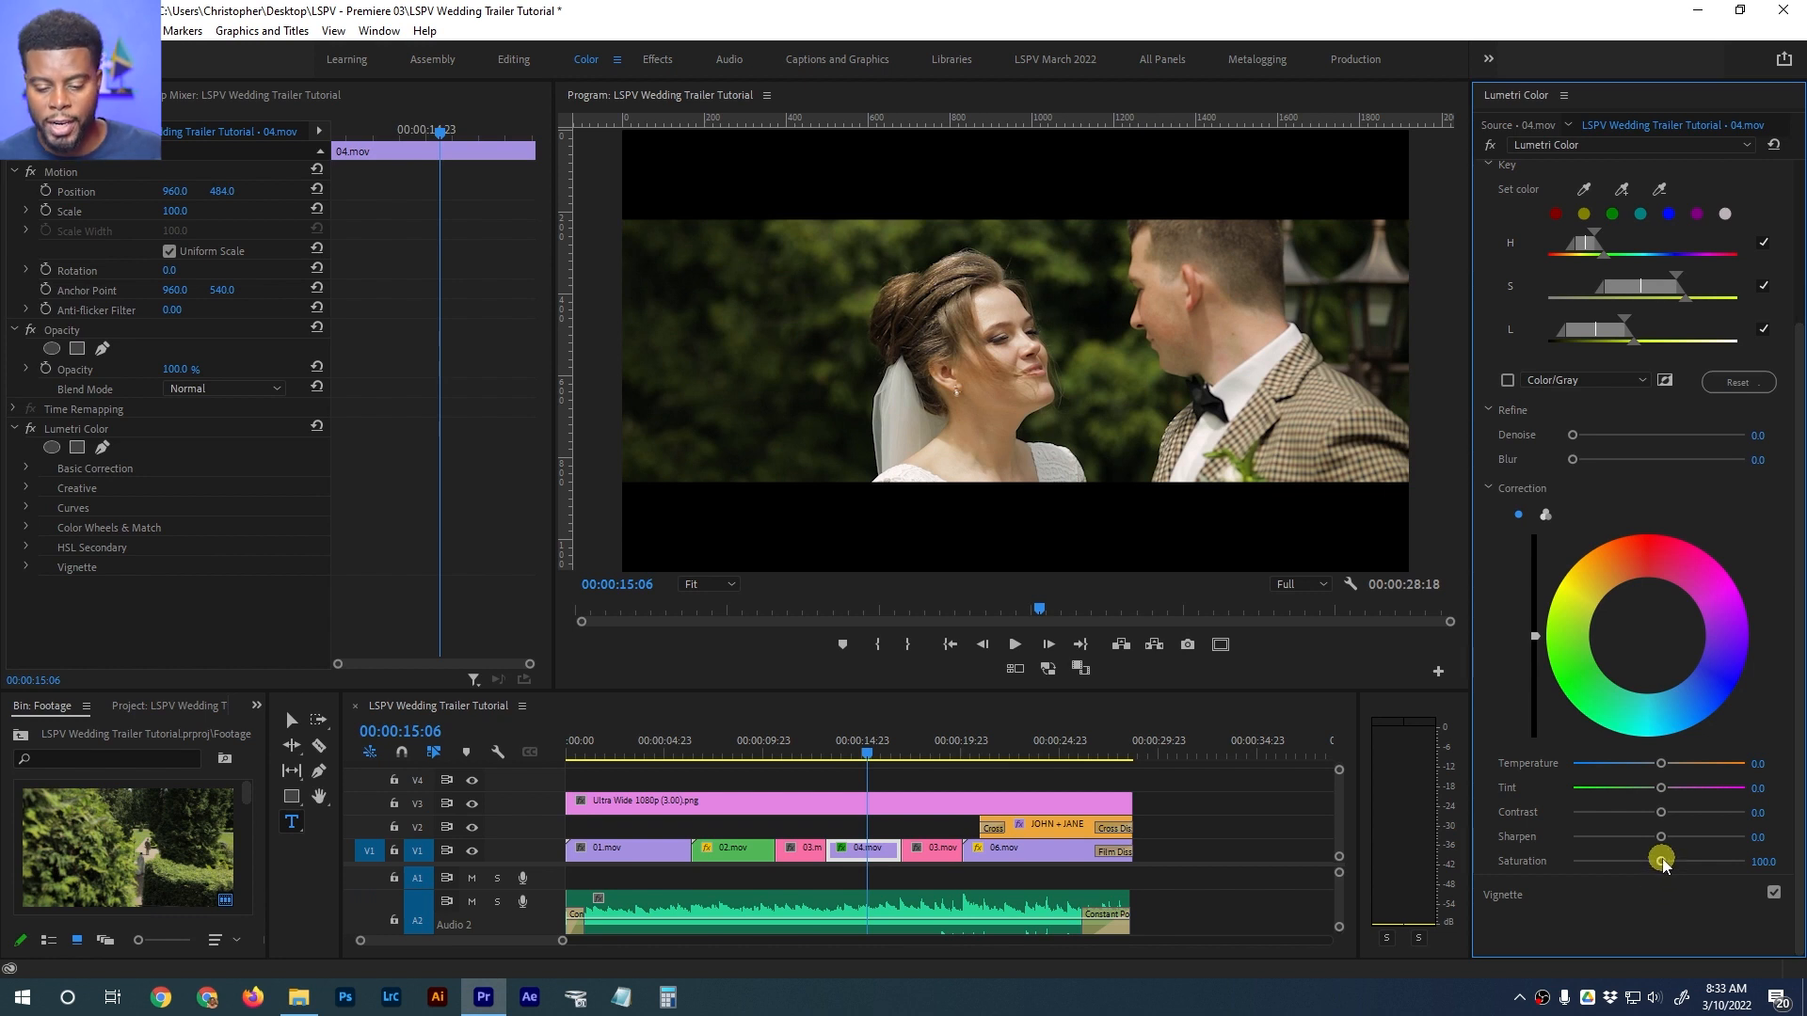
pyautogui.moveTo(1663, 864); pyautogui.dragTo(1341, 877)
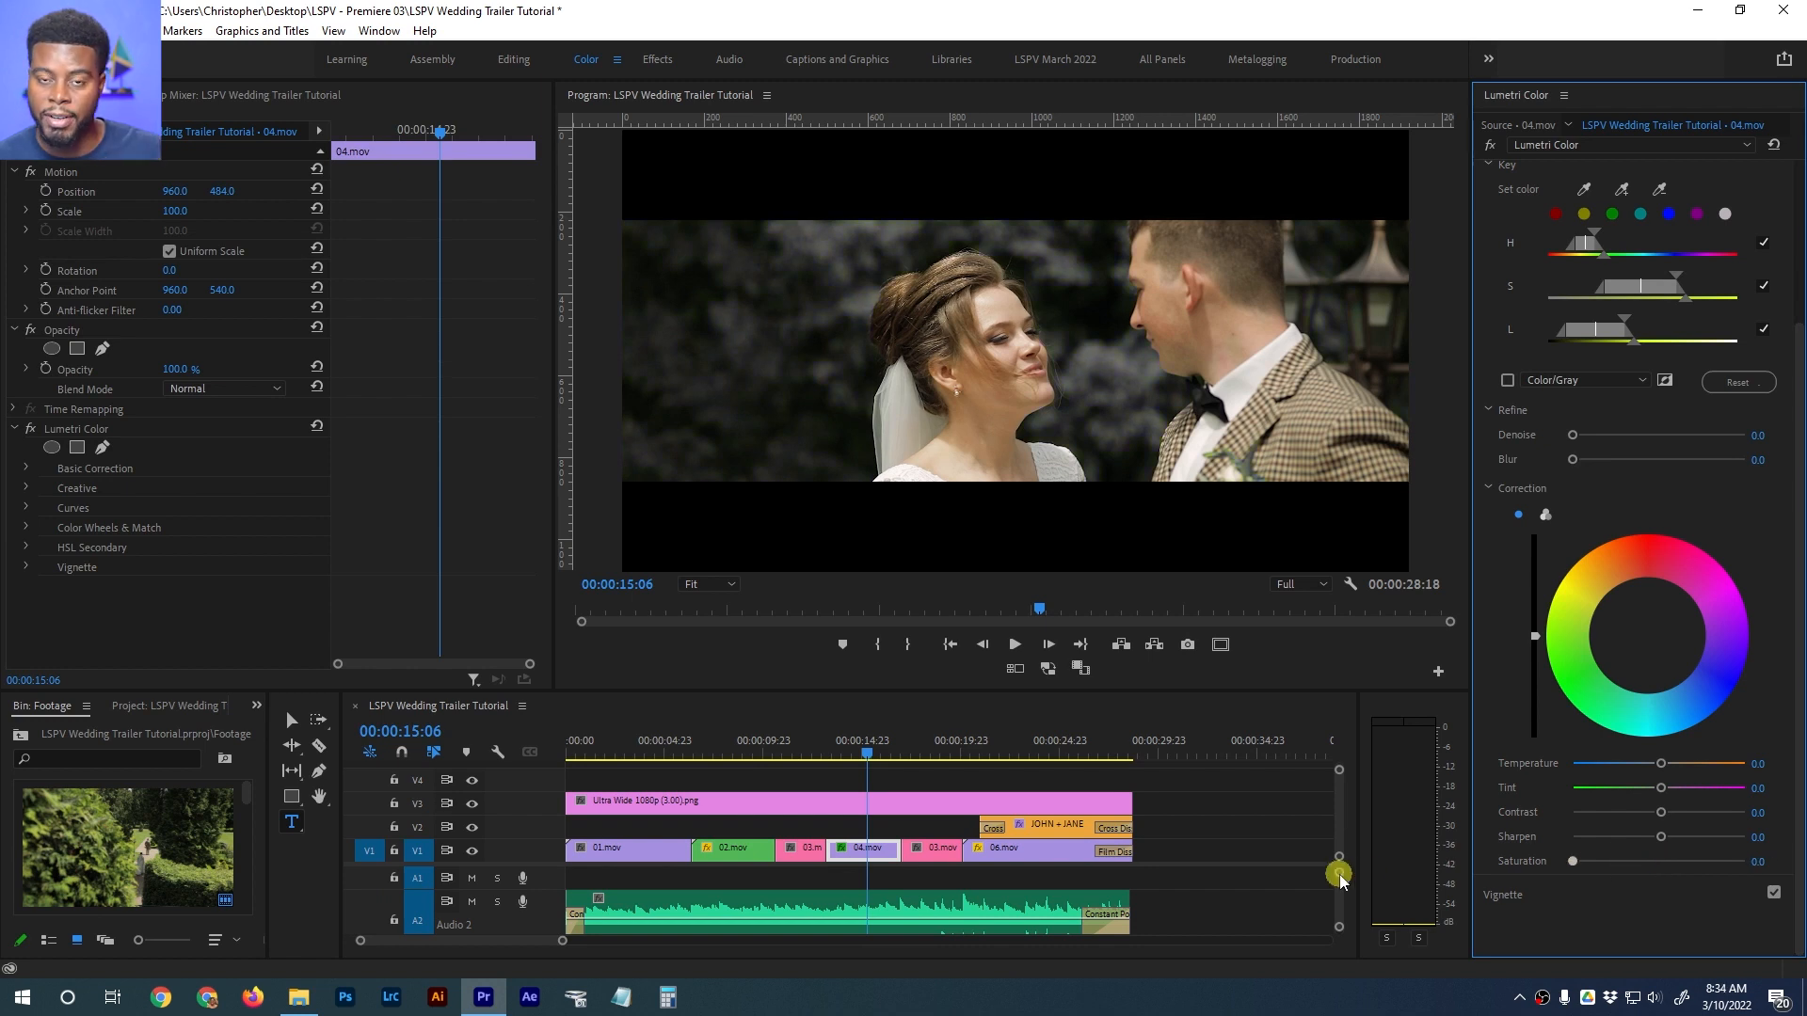
pyautogui.moveTo(1342, 877); pyautogui.dragTo(1771, 875)
pyautogui.doubleClick(1751, 863)
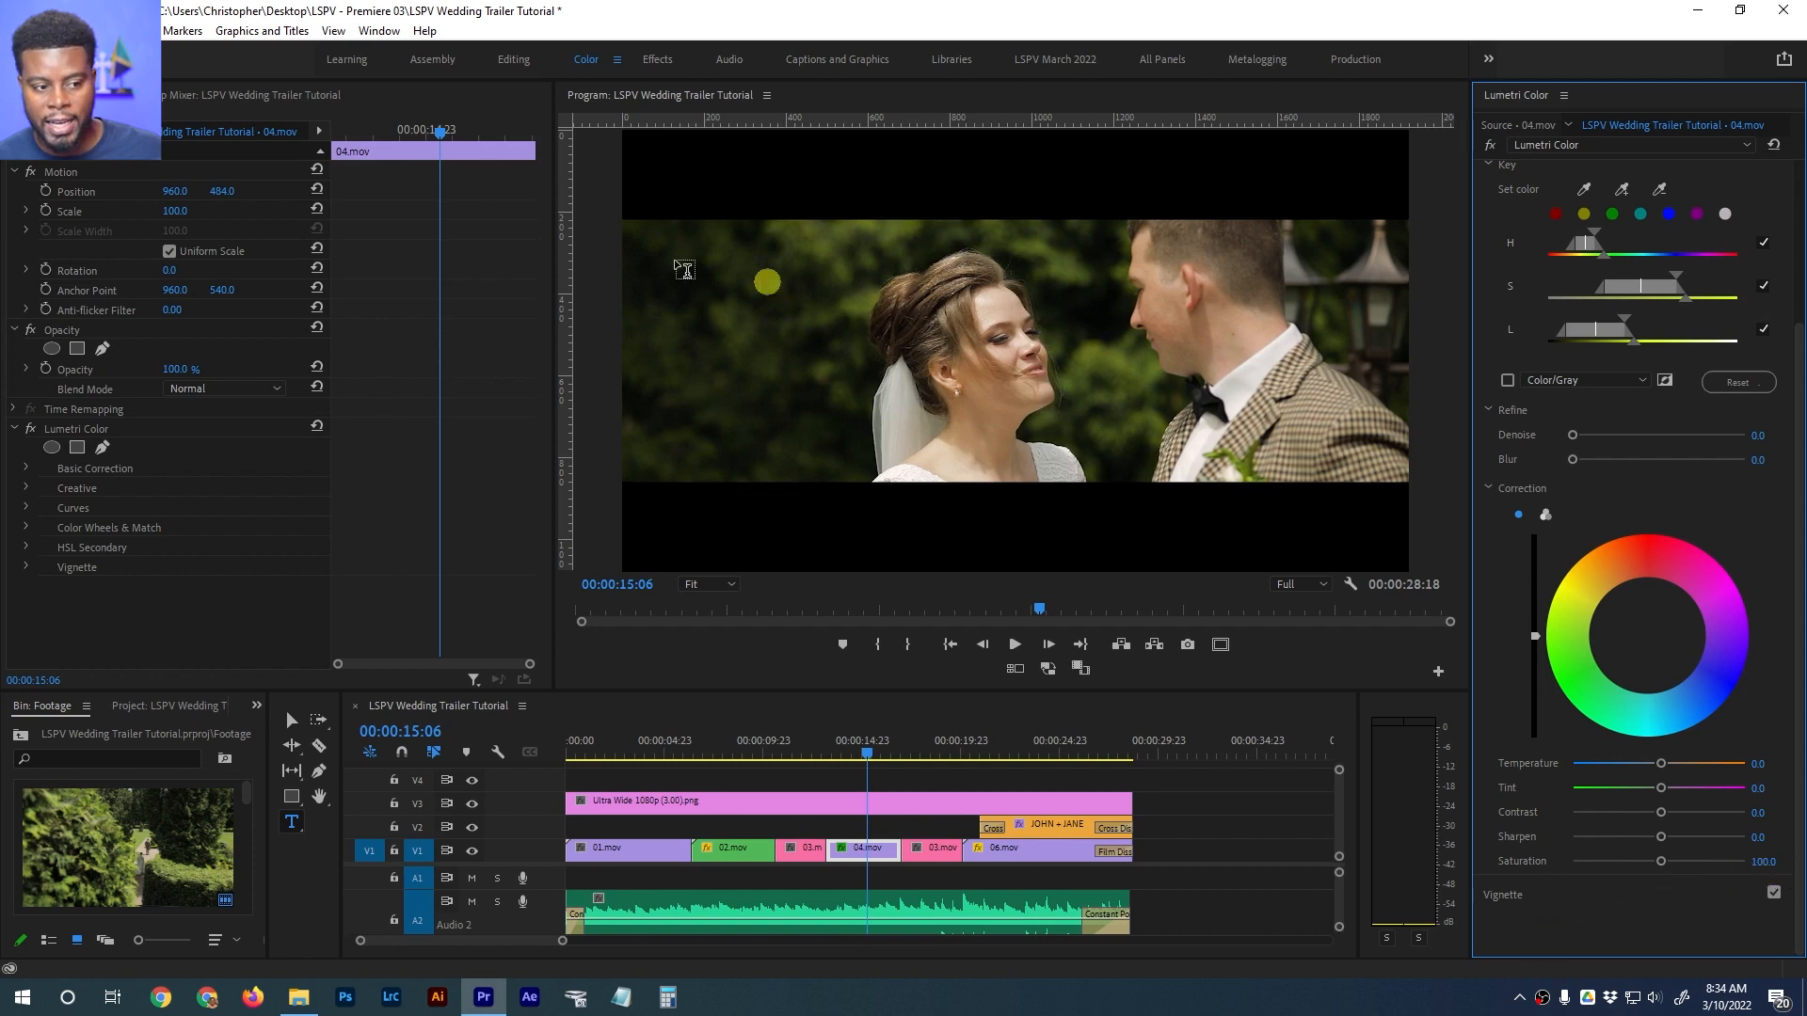
# Set the keyed foliage's HSL Secondary Saturation to 200 and Tint to about -16.3 after testing a magenta tint
pyautogui.moveTo(1677, 866); pyautogui.dragTo(1668, 866)
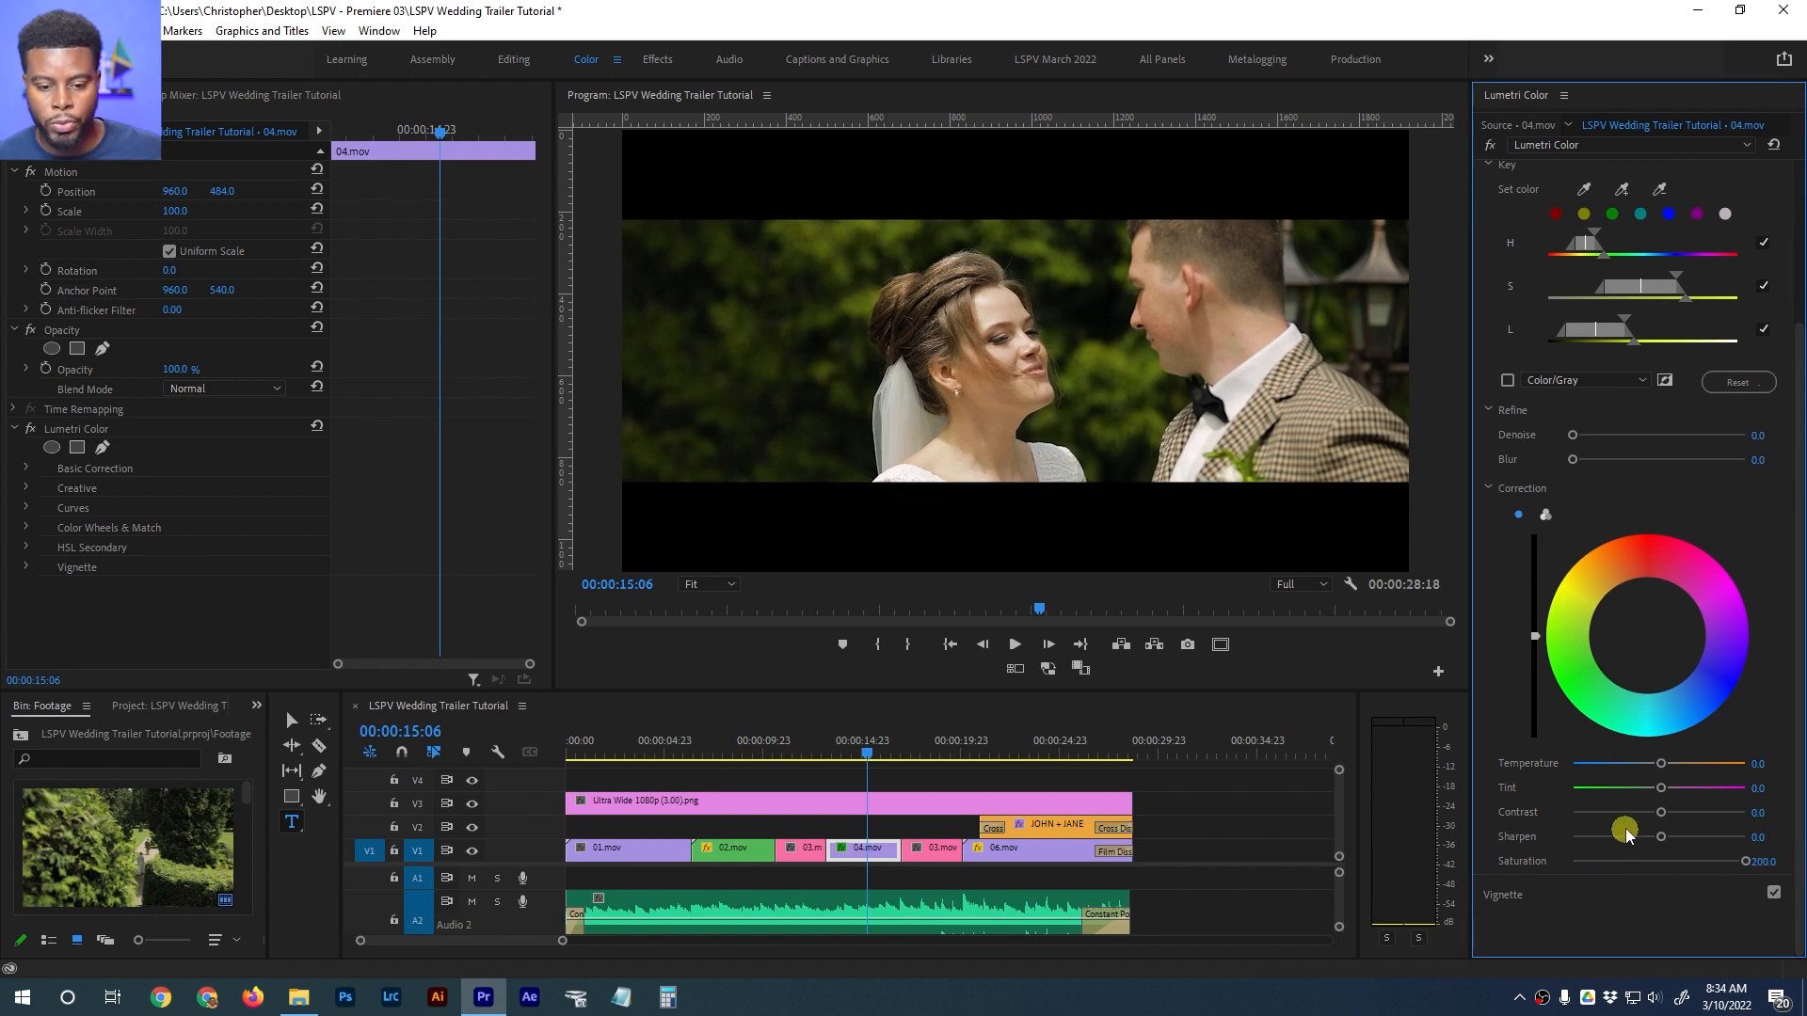
pyautogui.moveTo(1664, 791); pyautogui.dragTo(1798, 790)
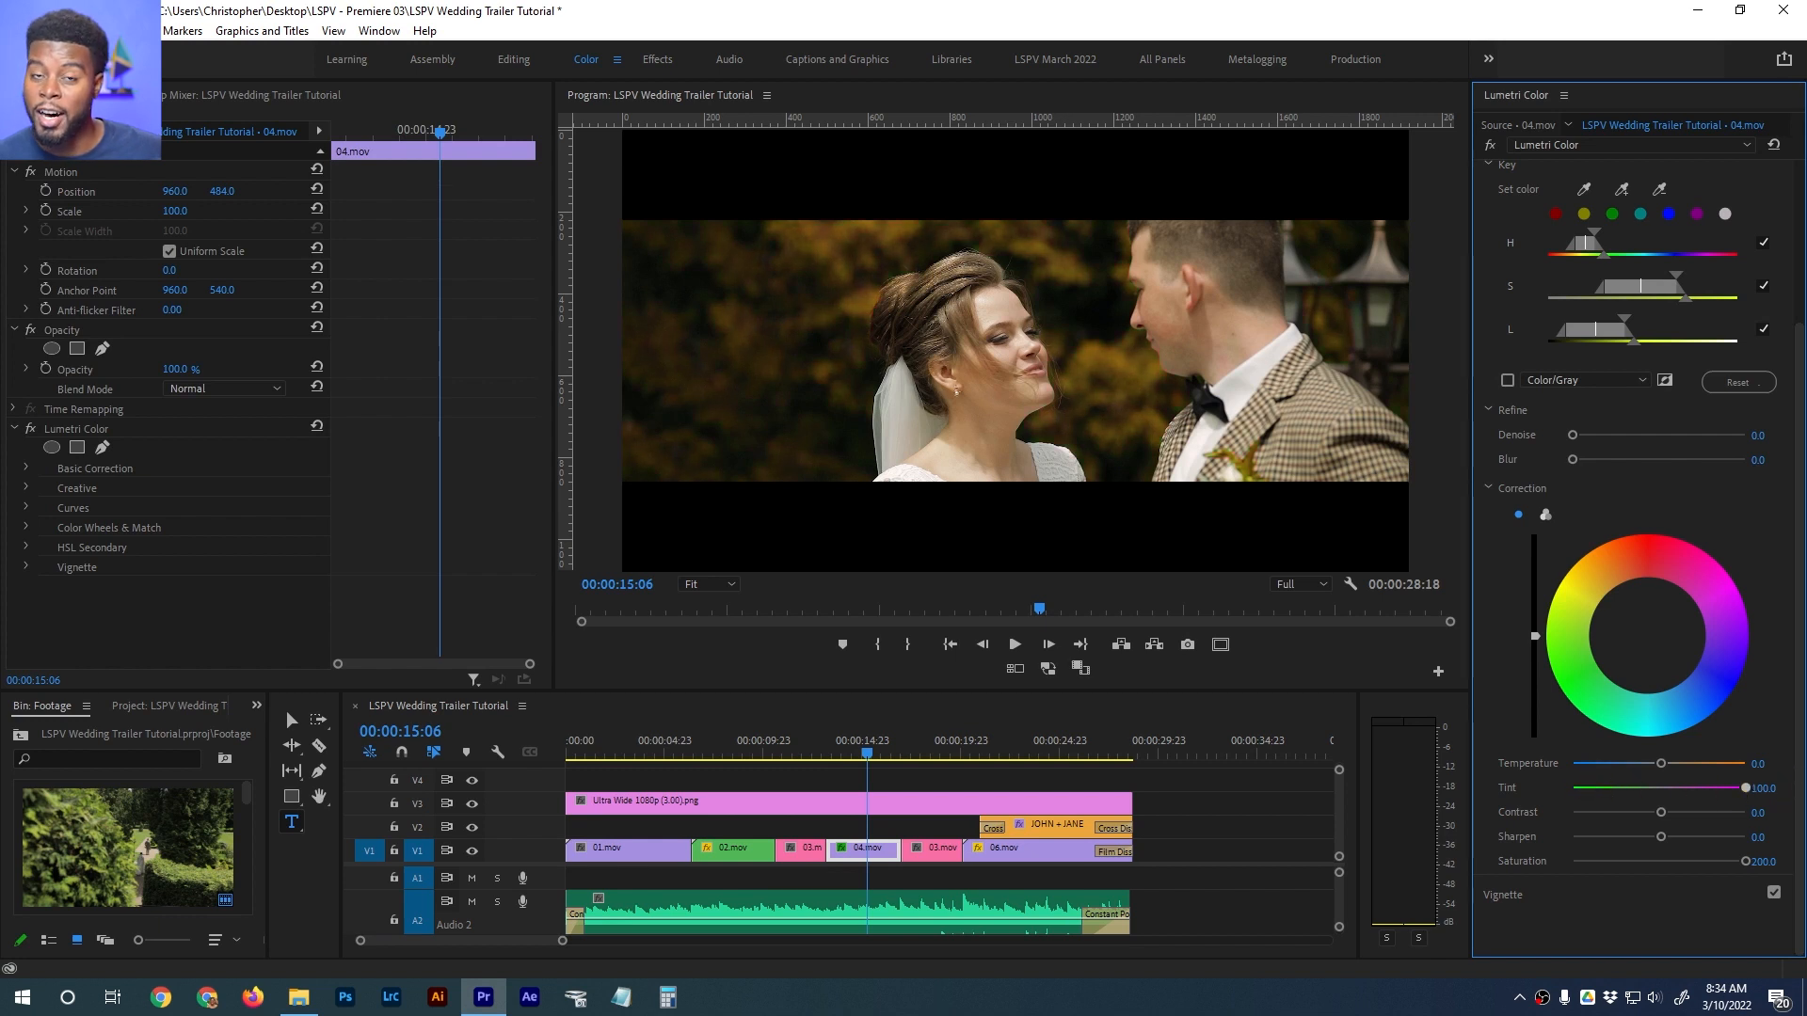
pyautogui.moveTo(1739, 815); pyautogui.dragTo(1694, 791)
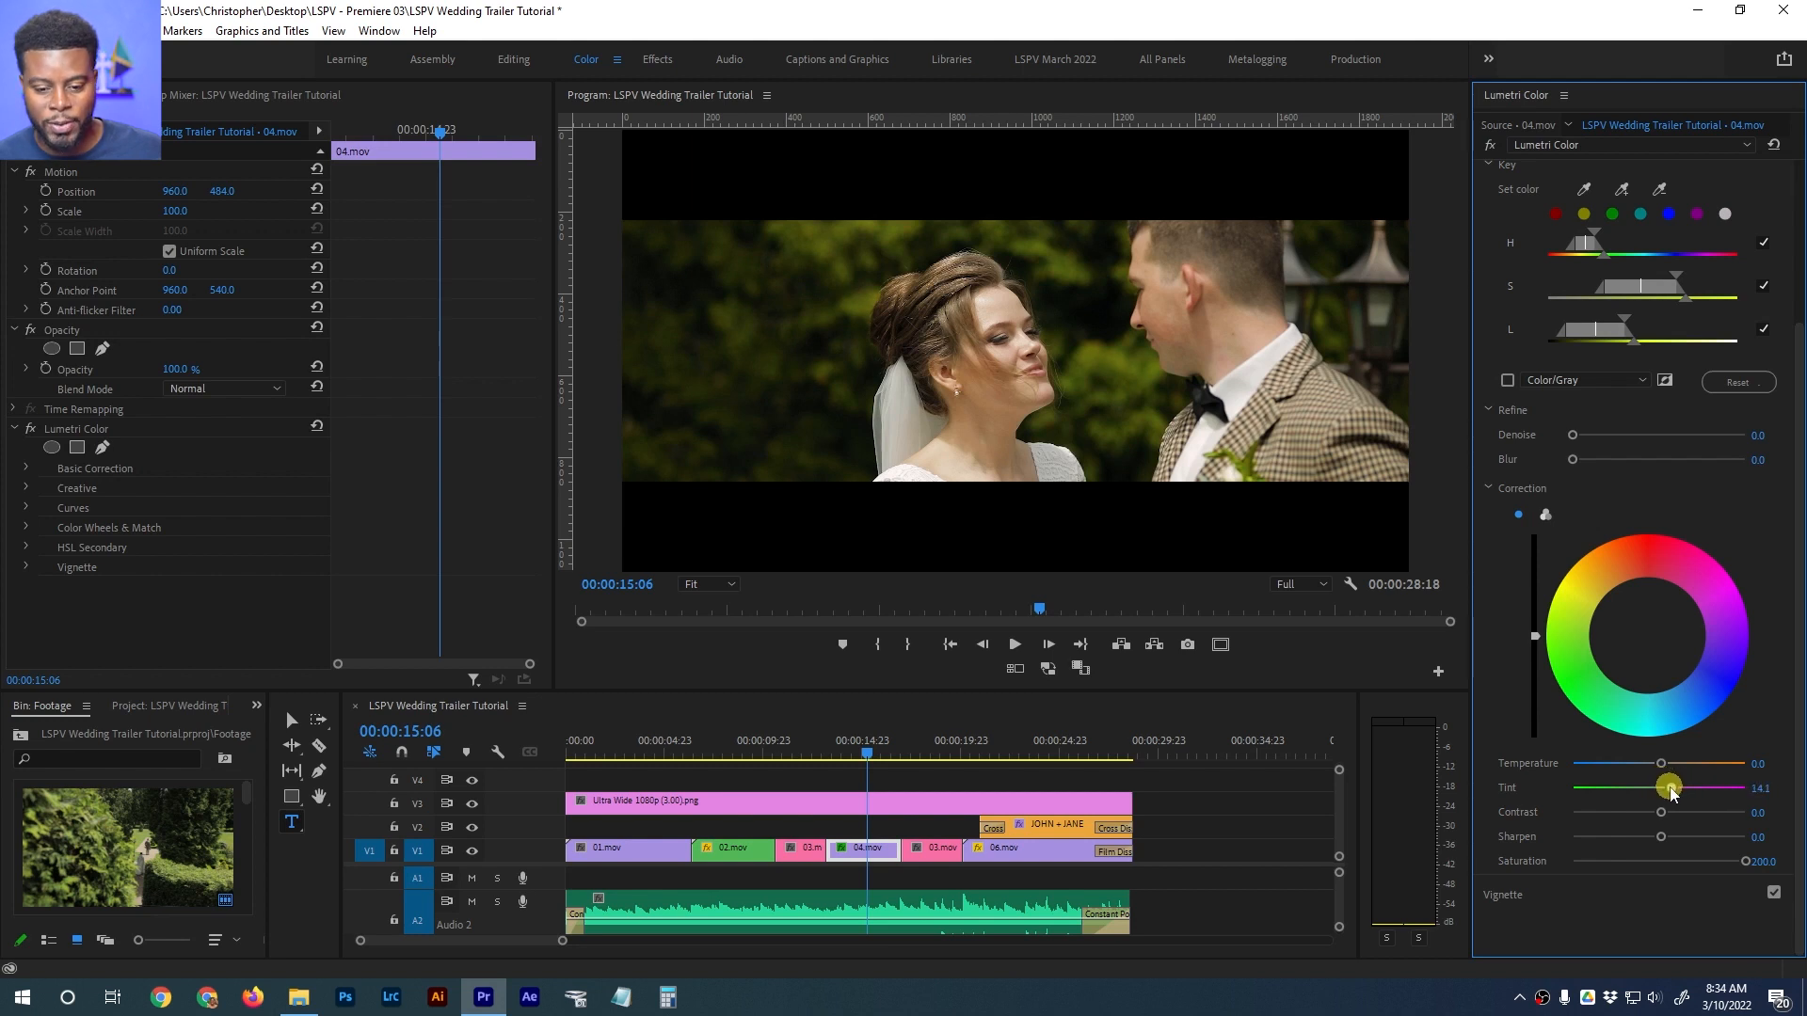
pyautogui.moveTo(1671, 794); pyautogui.dragTo(1627, 798)
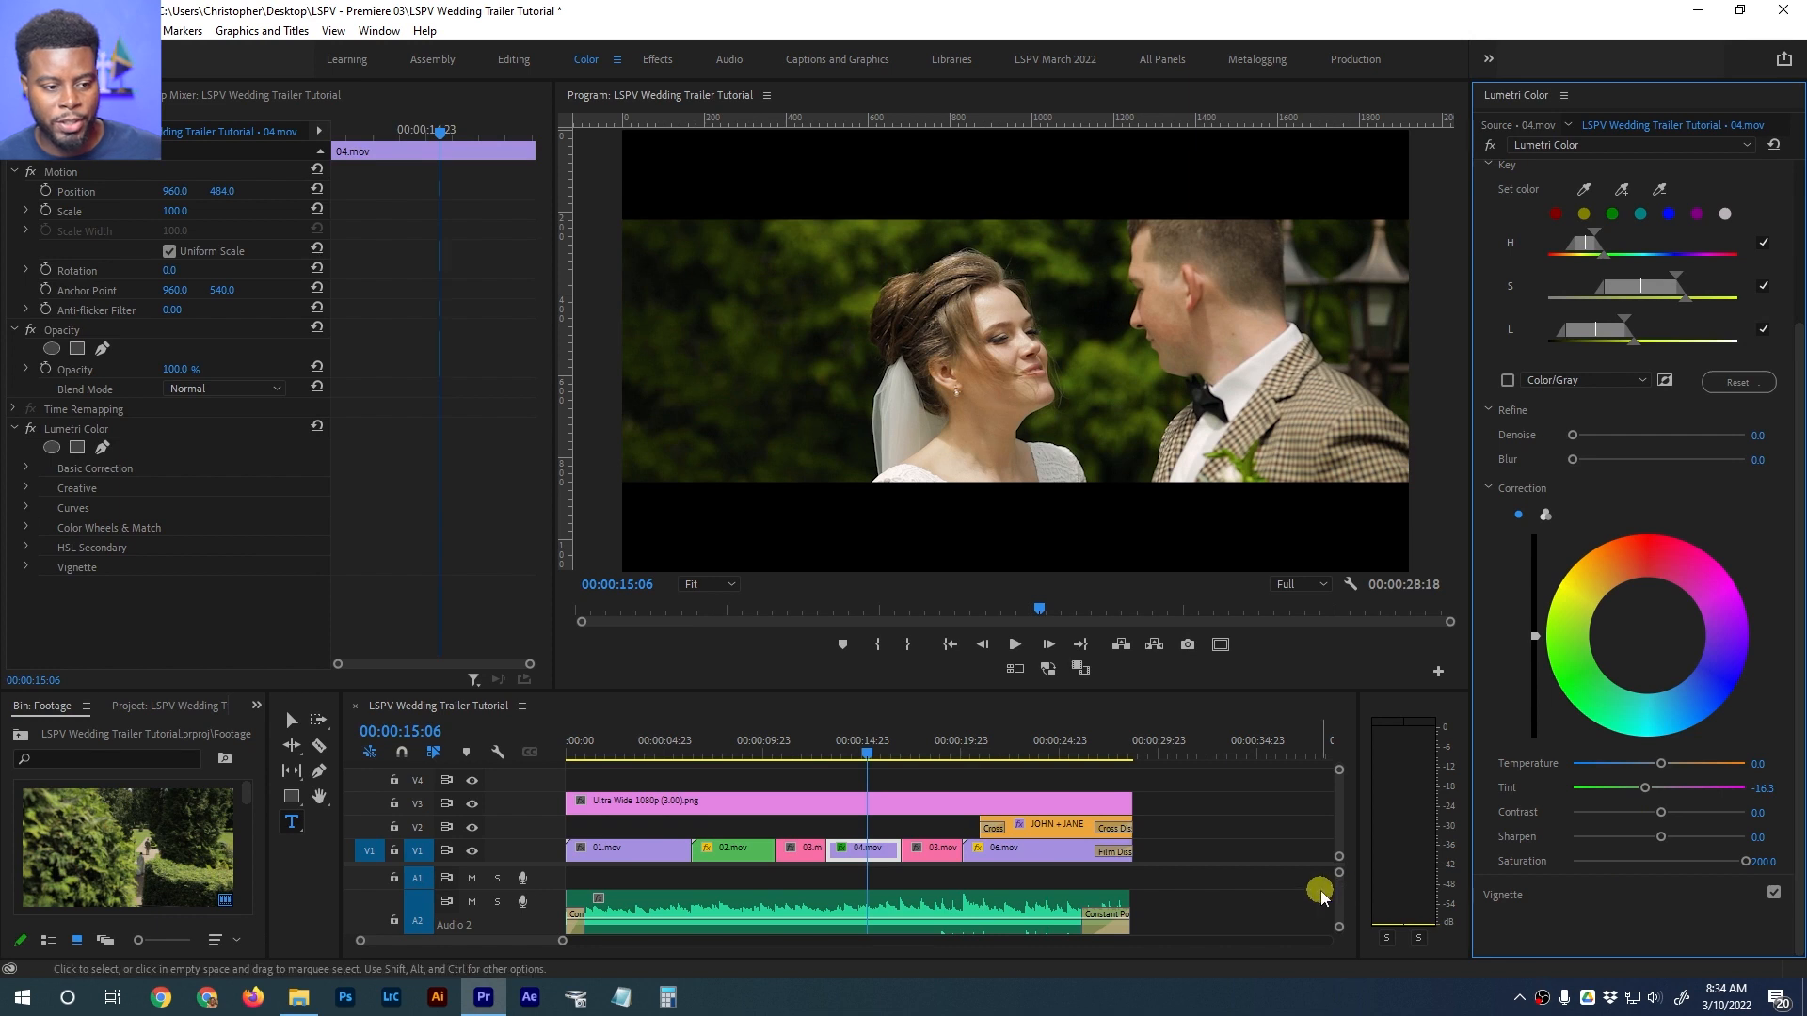
# Move the JOHN + JANE title to V3 and the ultra-wide letterbox image to V4, leaving V2 empty
pyautogui.moveTo(1171, 824); pyautogui.dragTo(1011, 777)
pyautogui.hotkey('ctrl', 'z')
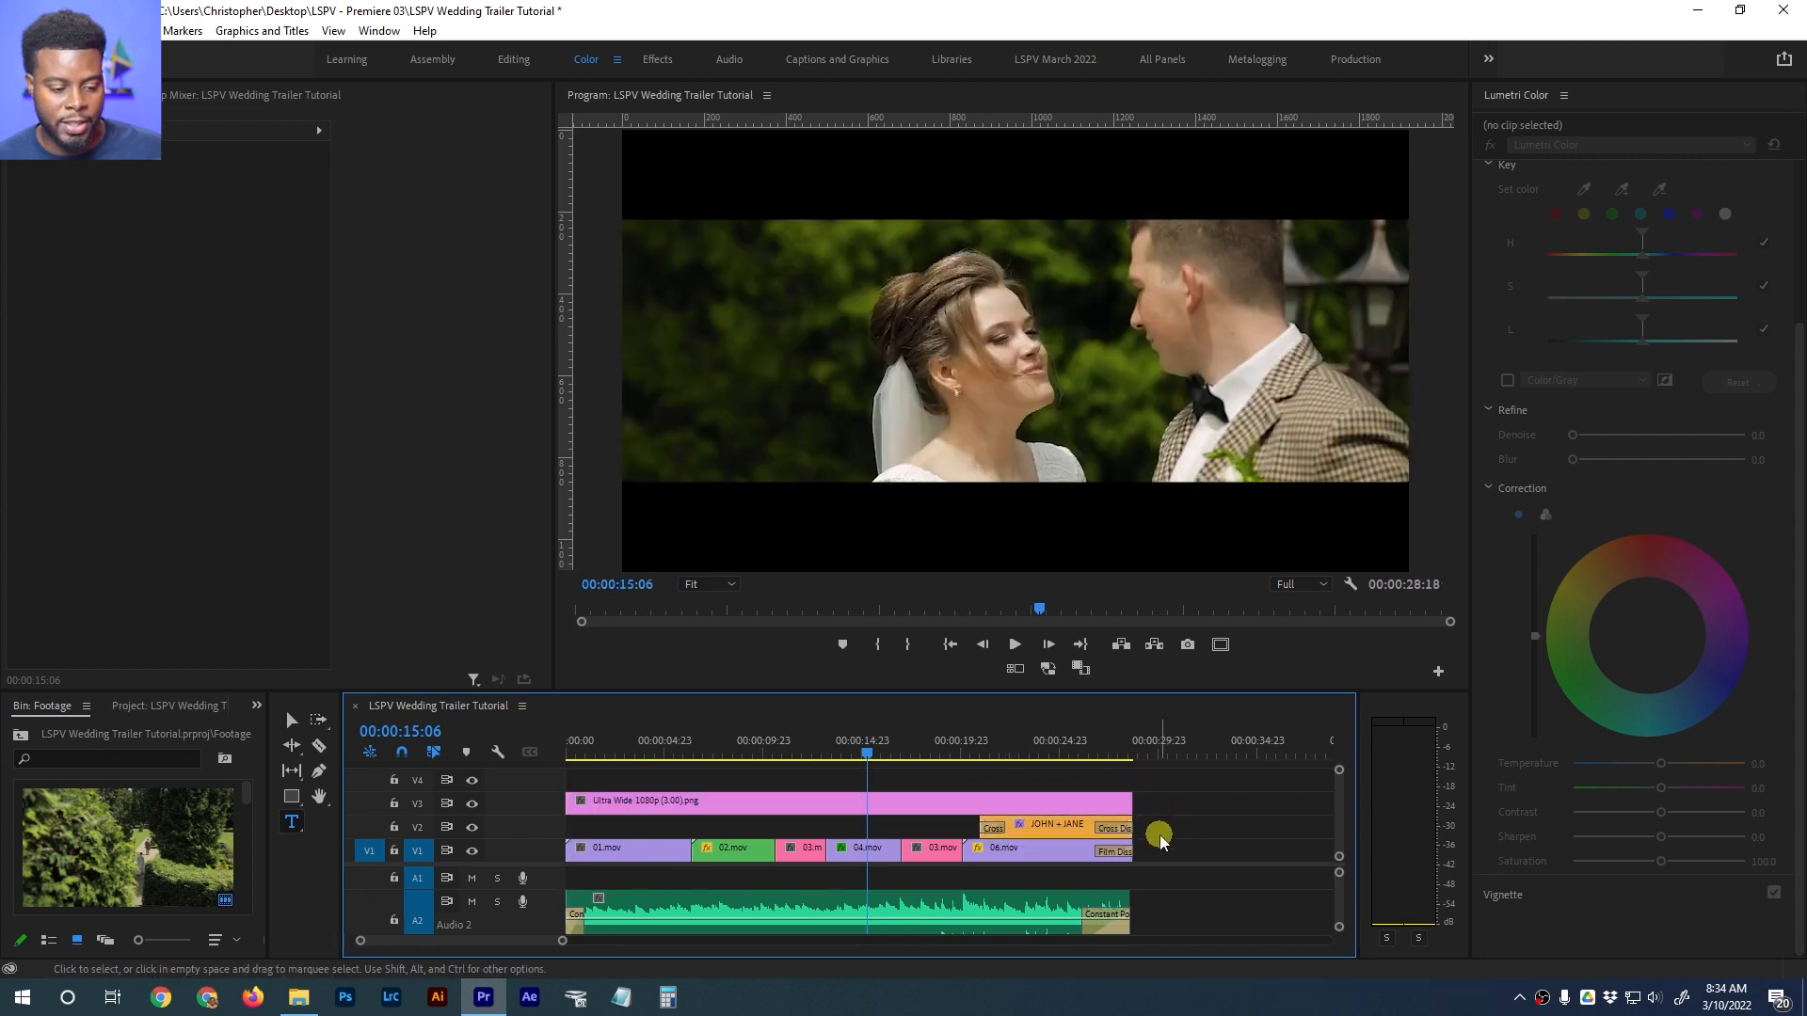
pyautogui.moveTo(1164, 825); pyautogui.dragTo(1047, 805)
pyautogui.click(1129, 824)
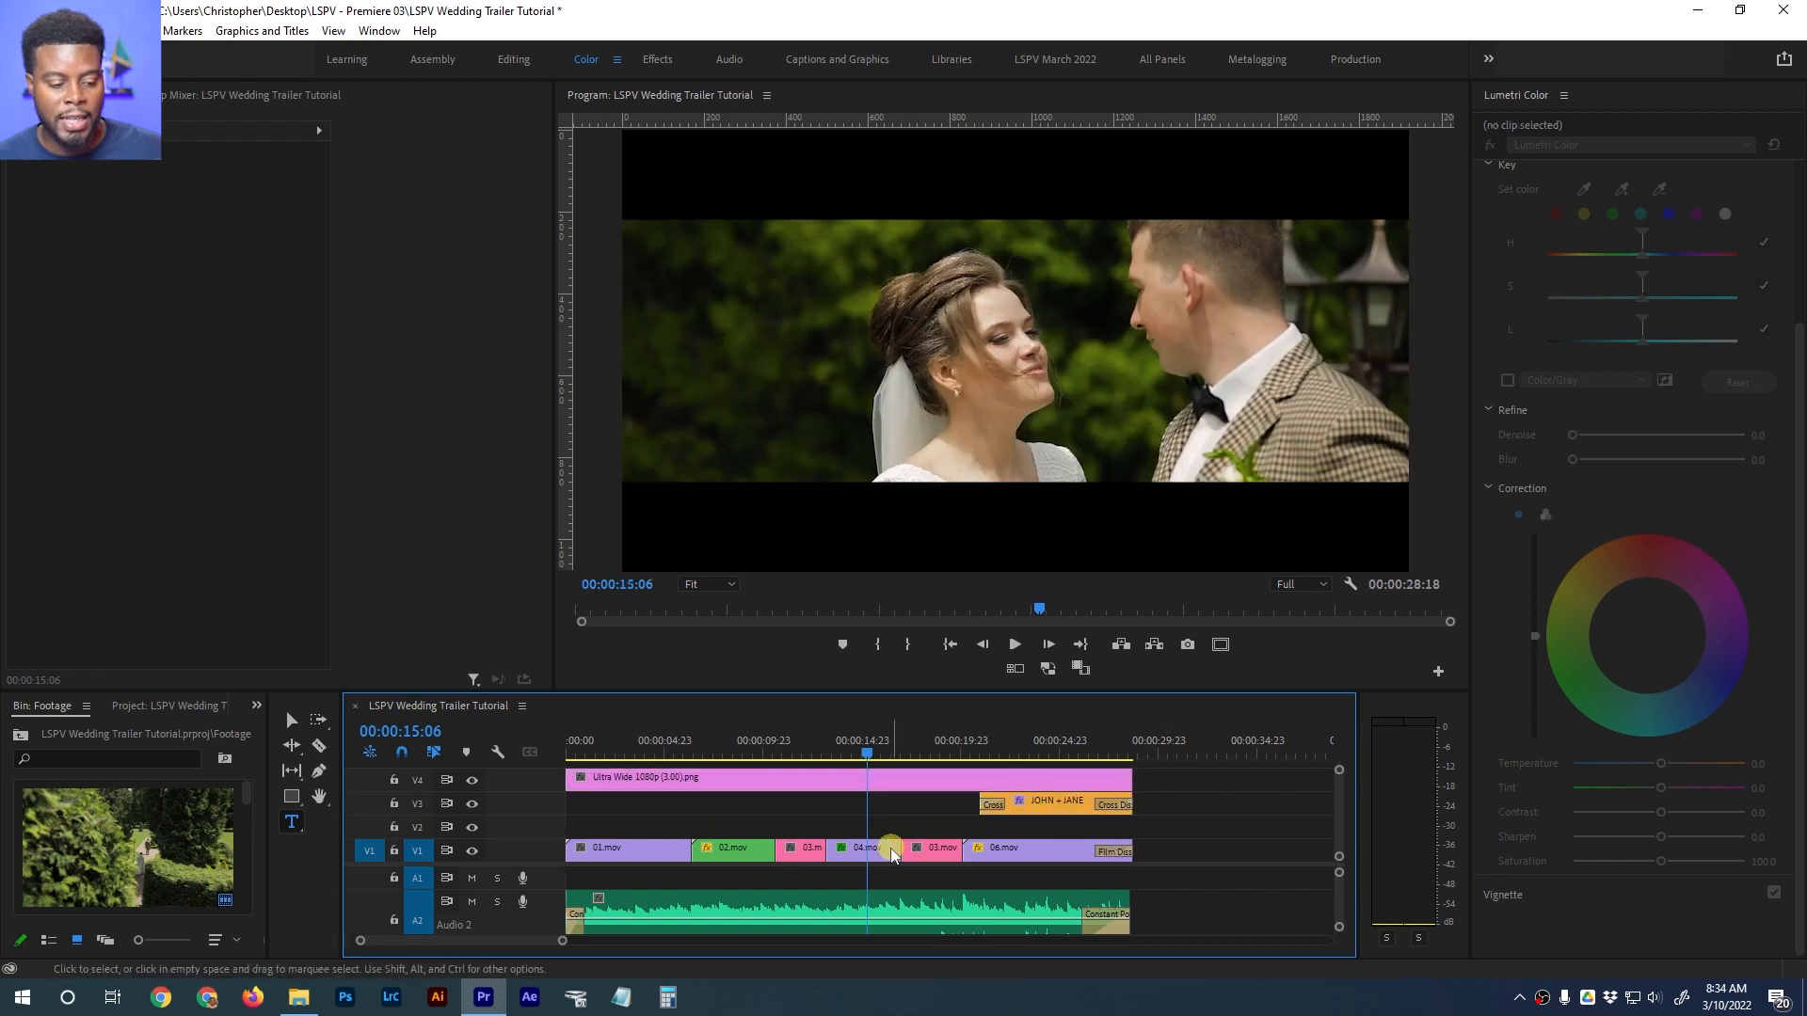
# Select 04.mov and switch to the LSPV March 2022 workspace
pyautogui.click(892, 848)
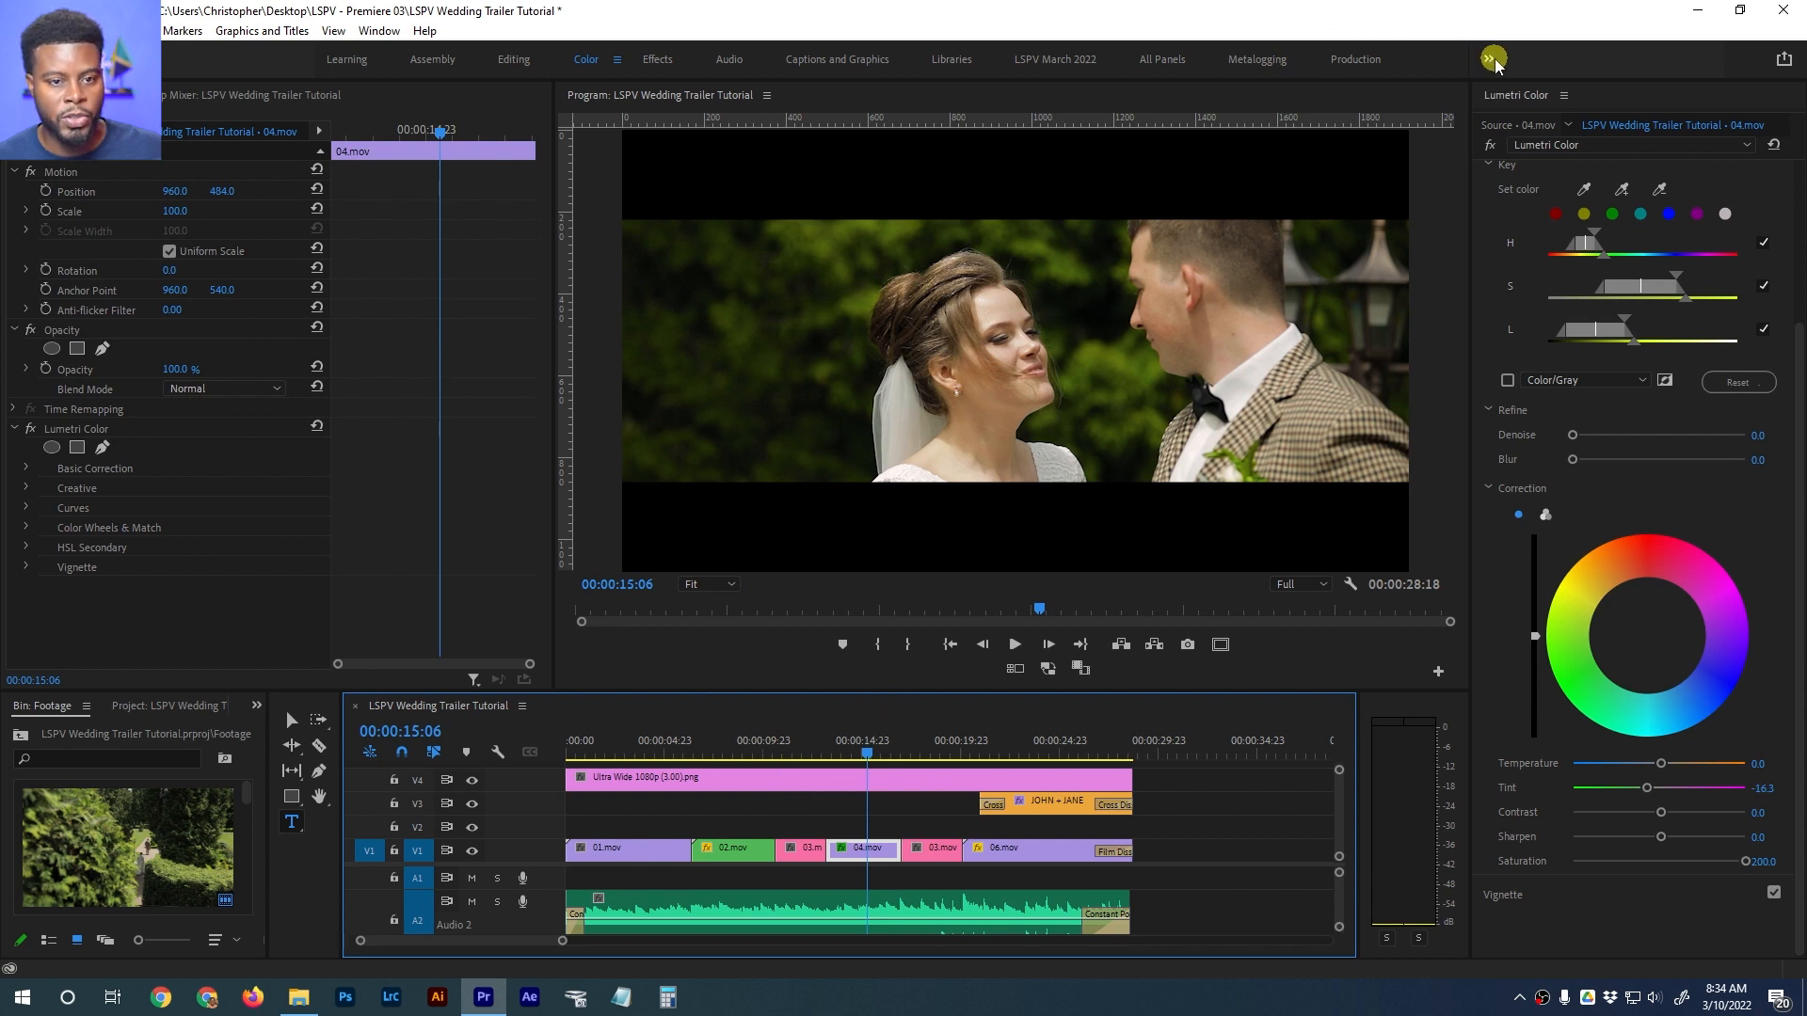
pyautogui.click(1052, 59)
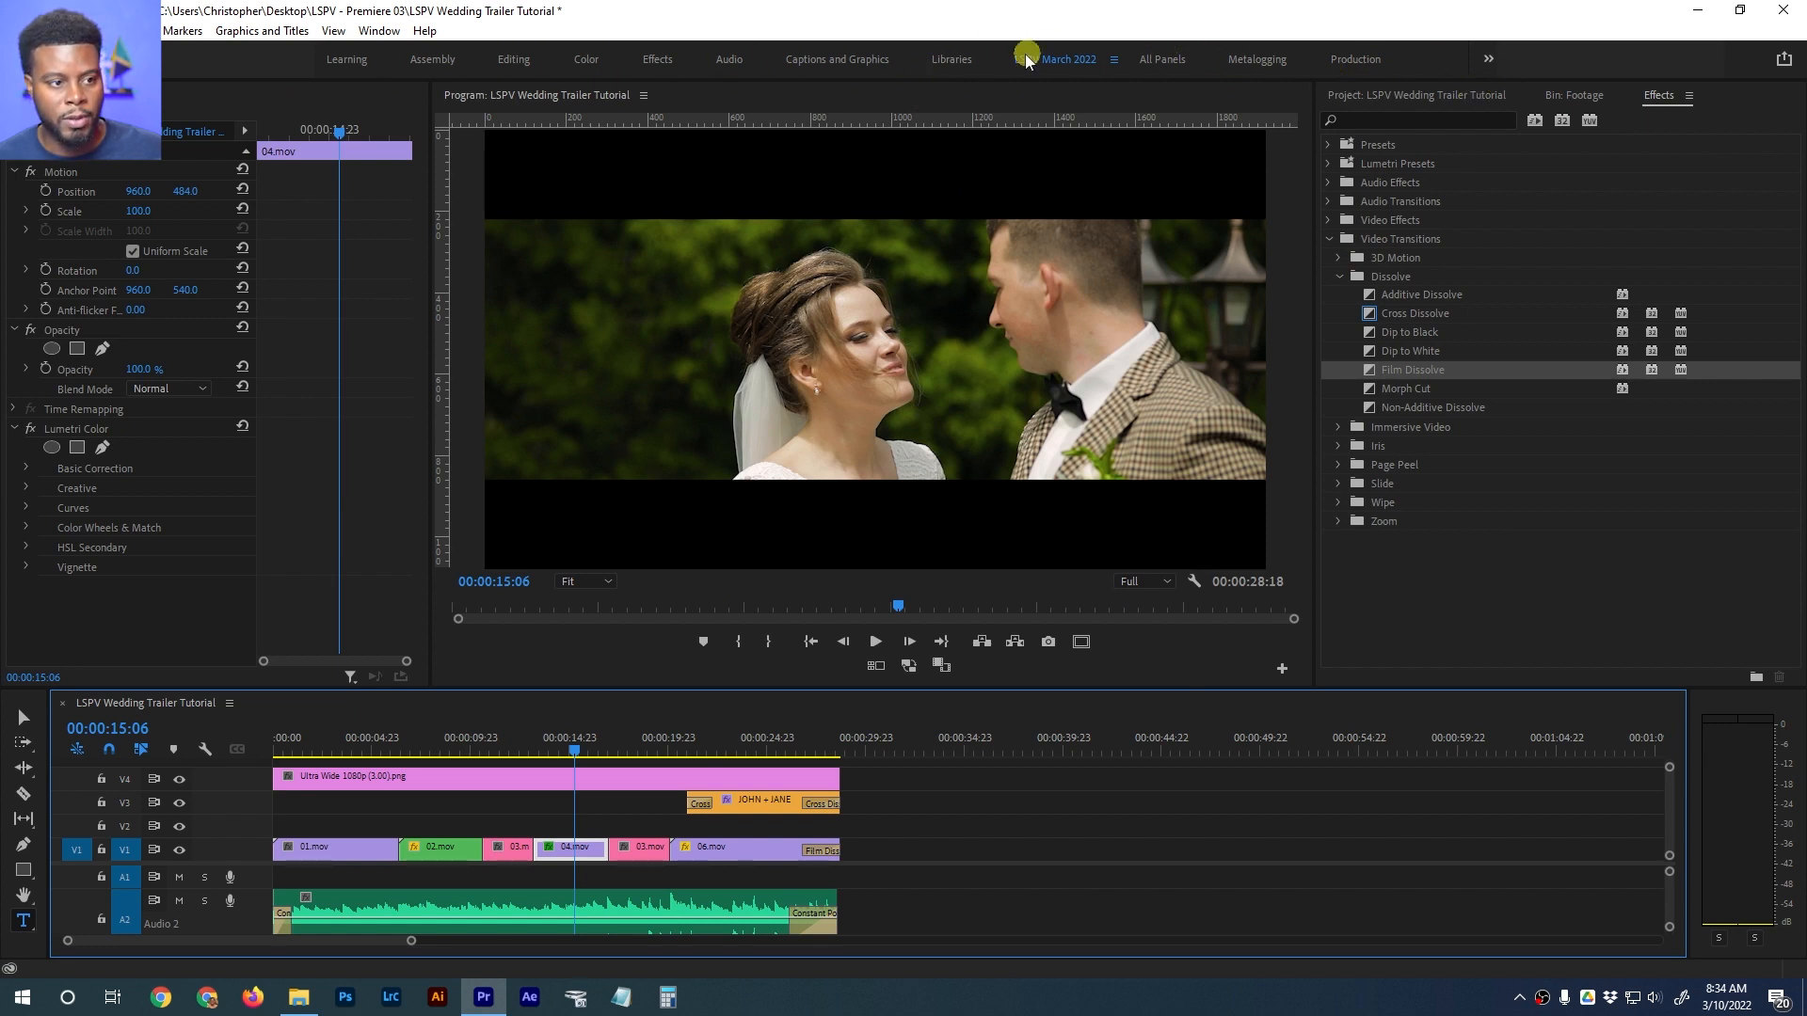
pyautogui.click(583, 61)
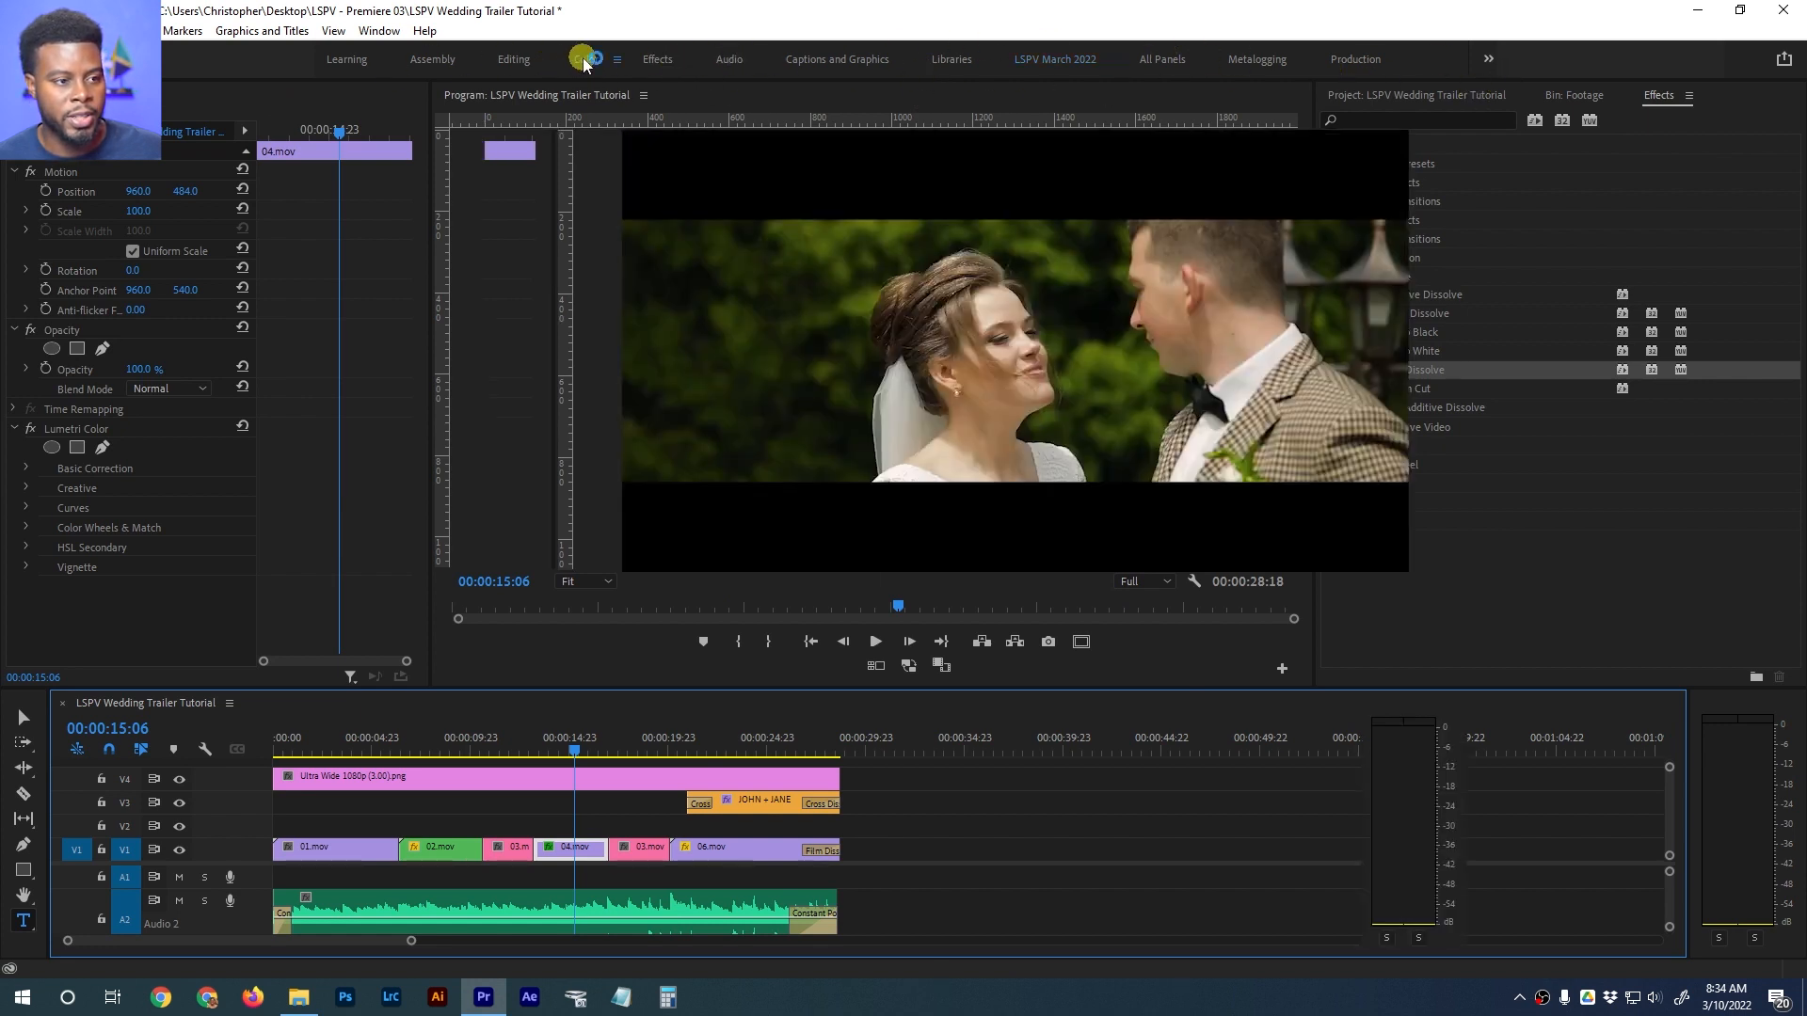
pyautogui.click(1076, 62)
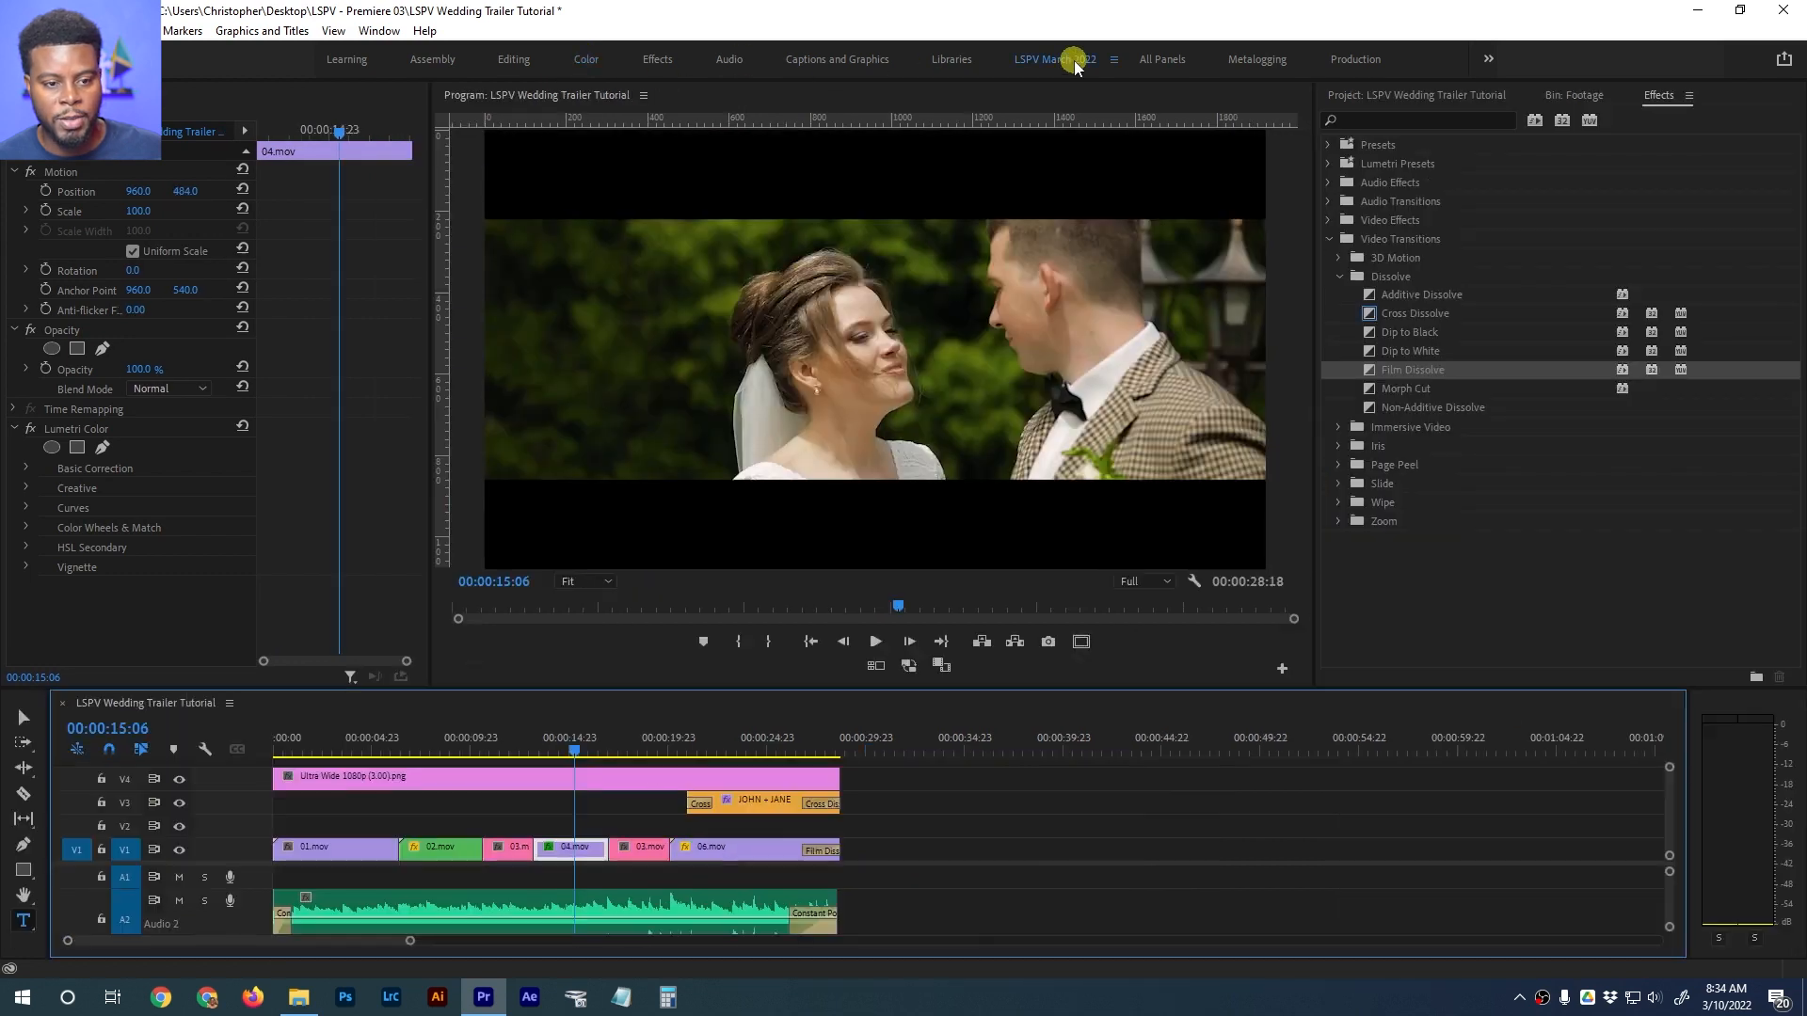
# Create a 1920 x 1080, 23.976 fps adjustment layer in the project and lay it over the whole sequence on V2
pyautogui.click(1462, 97)
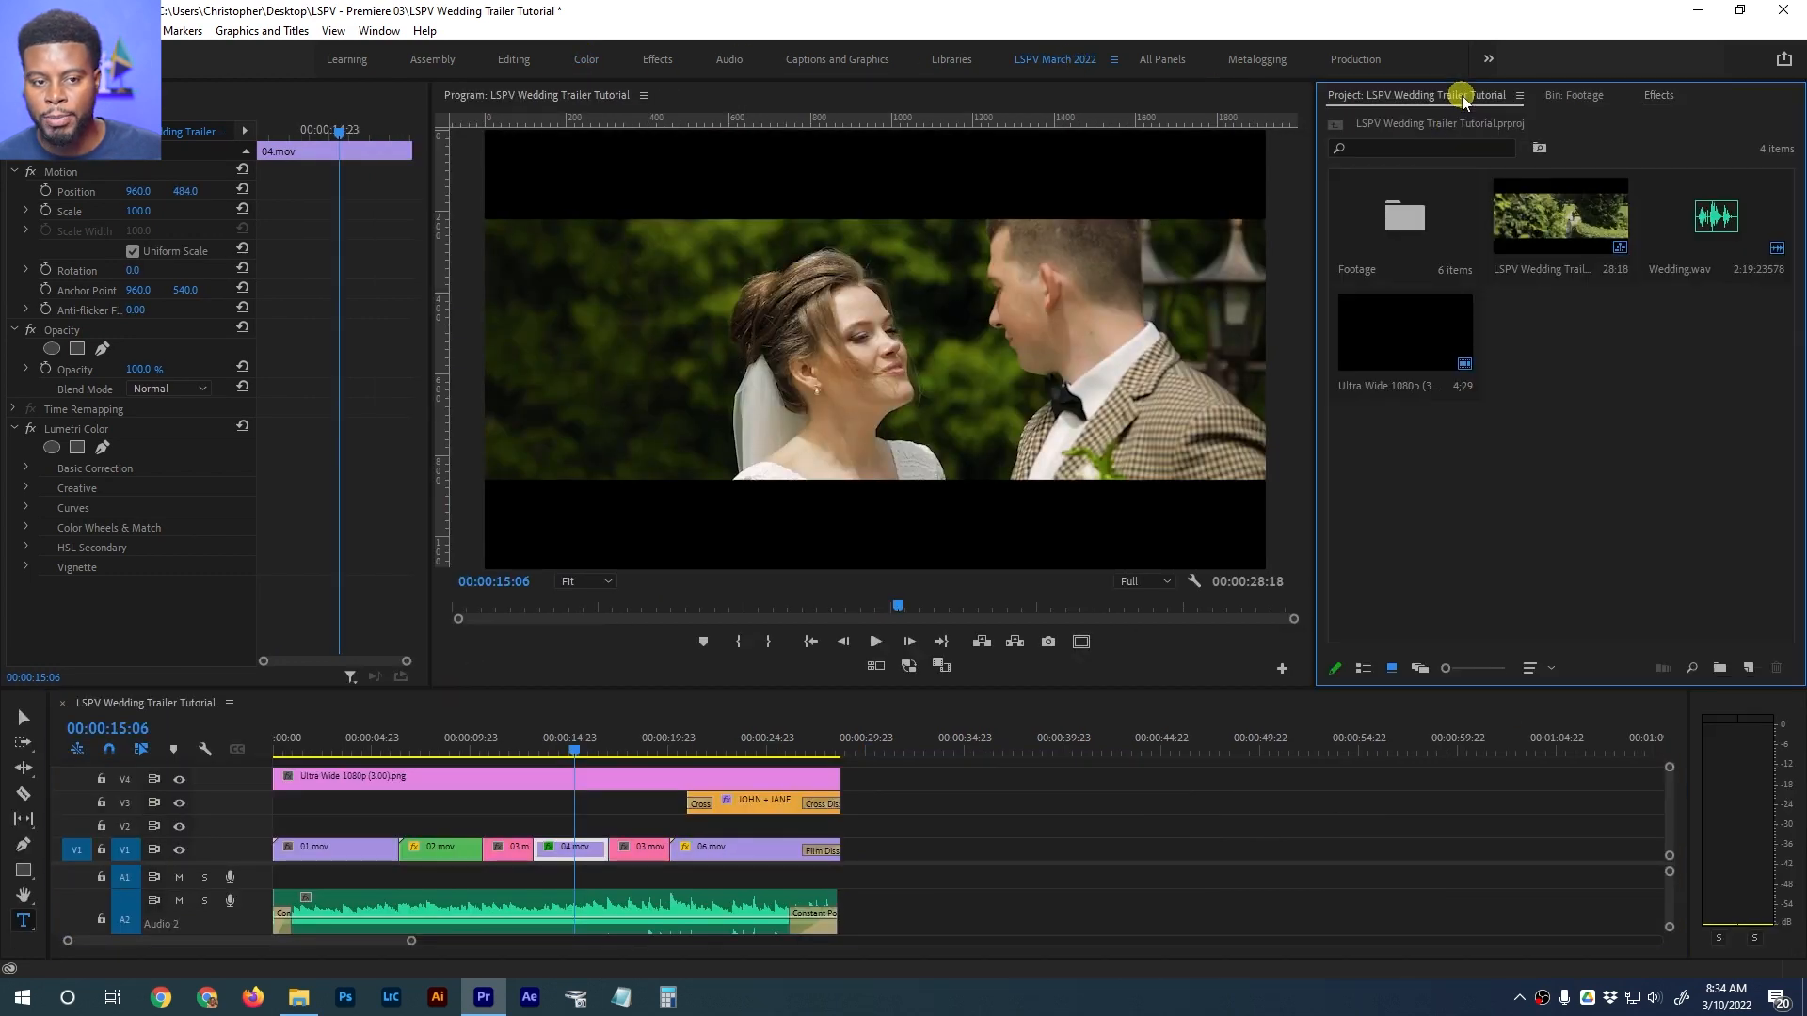
pyautogui.rightClick(1565, 388)
pyautogui.click(1636, 358)
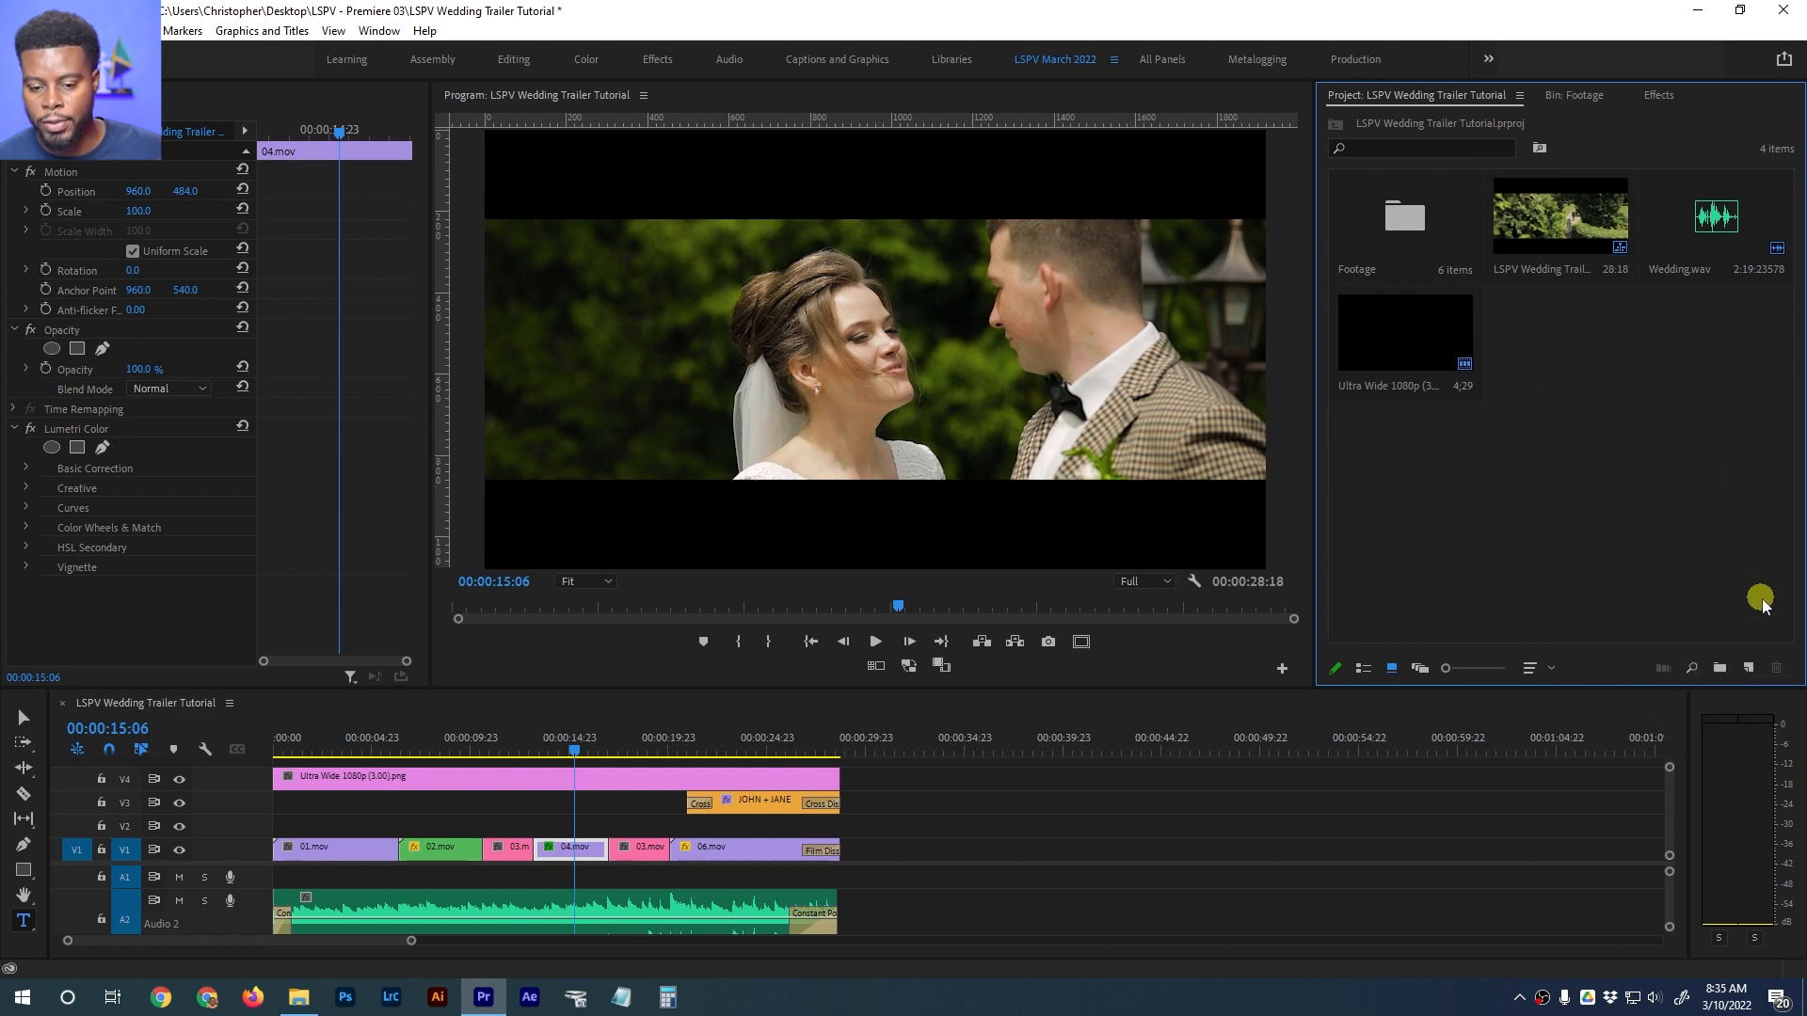
pyautogui.click(1749, 669)
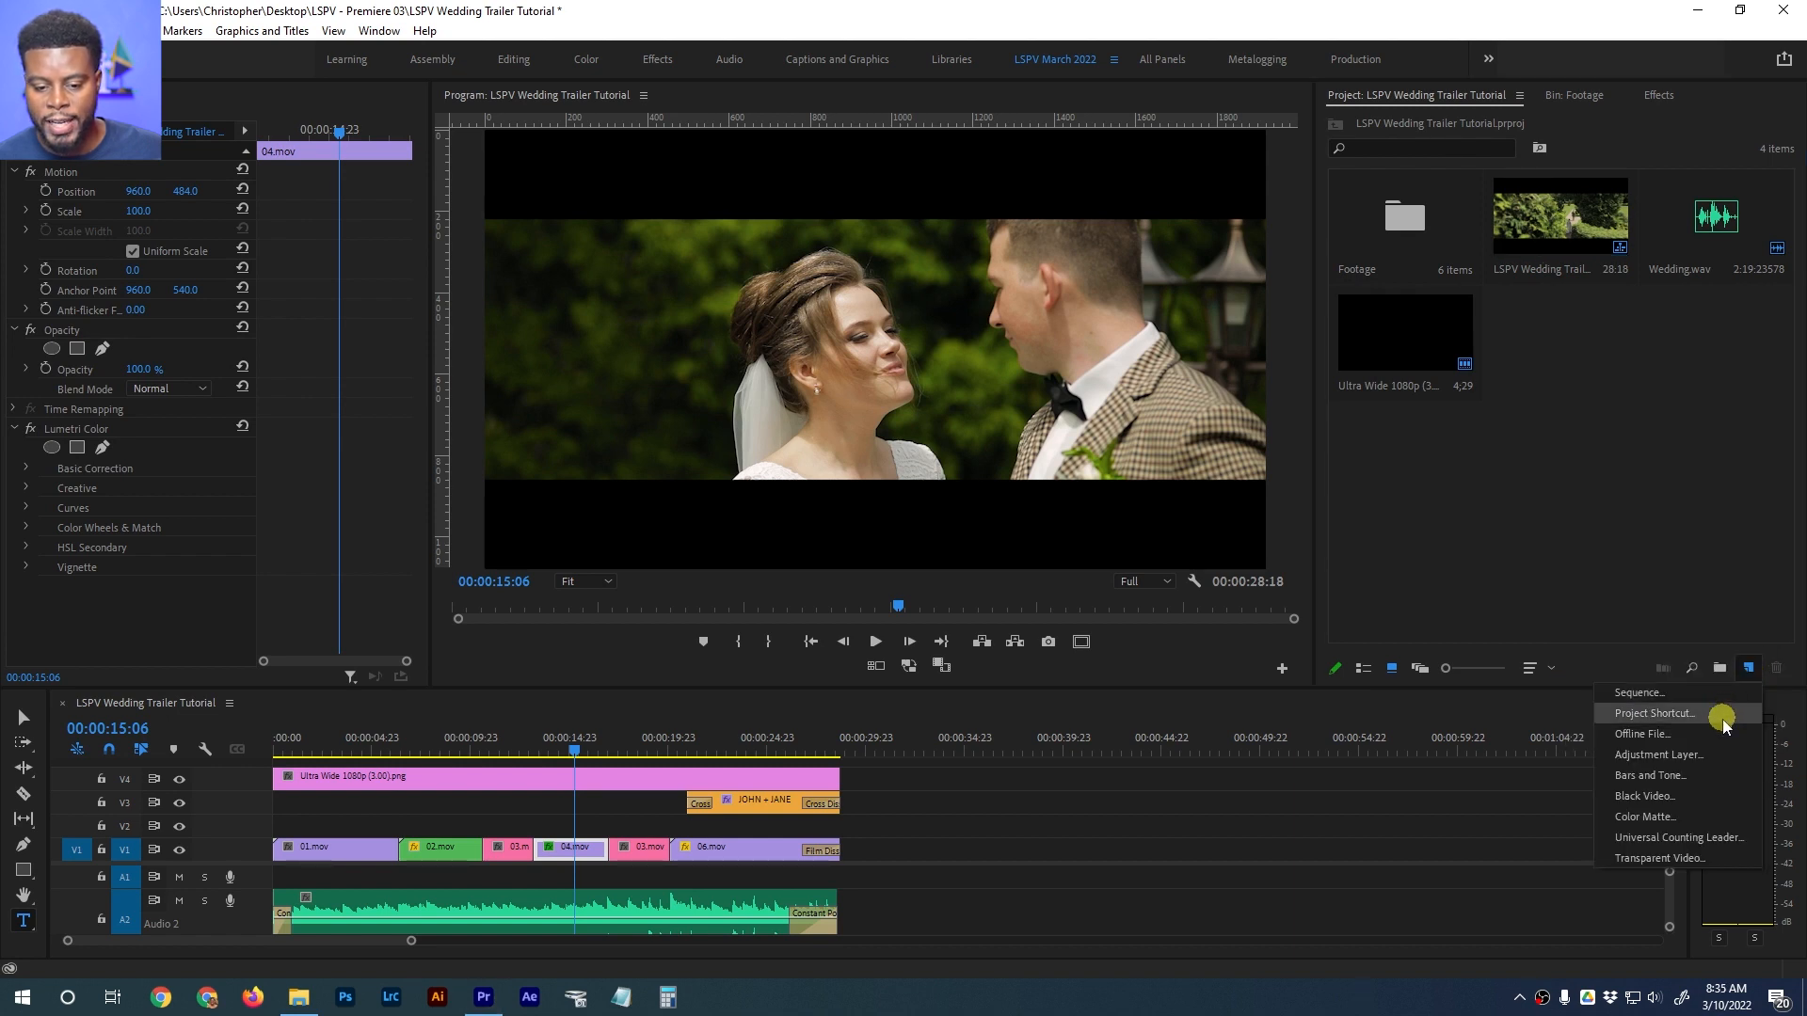
pyautogui.click(1711, 757)
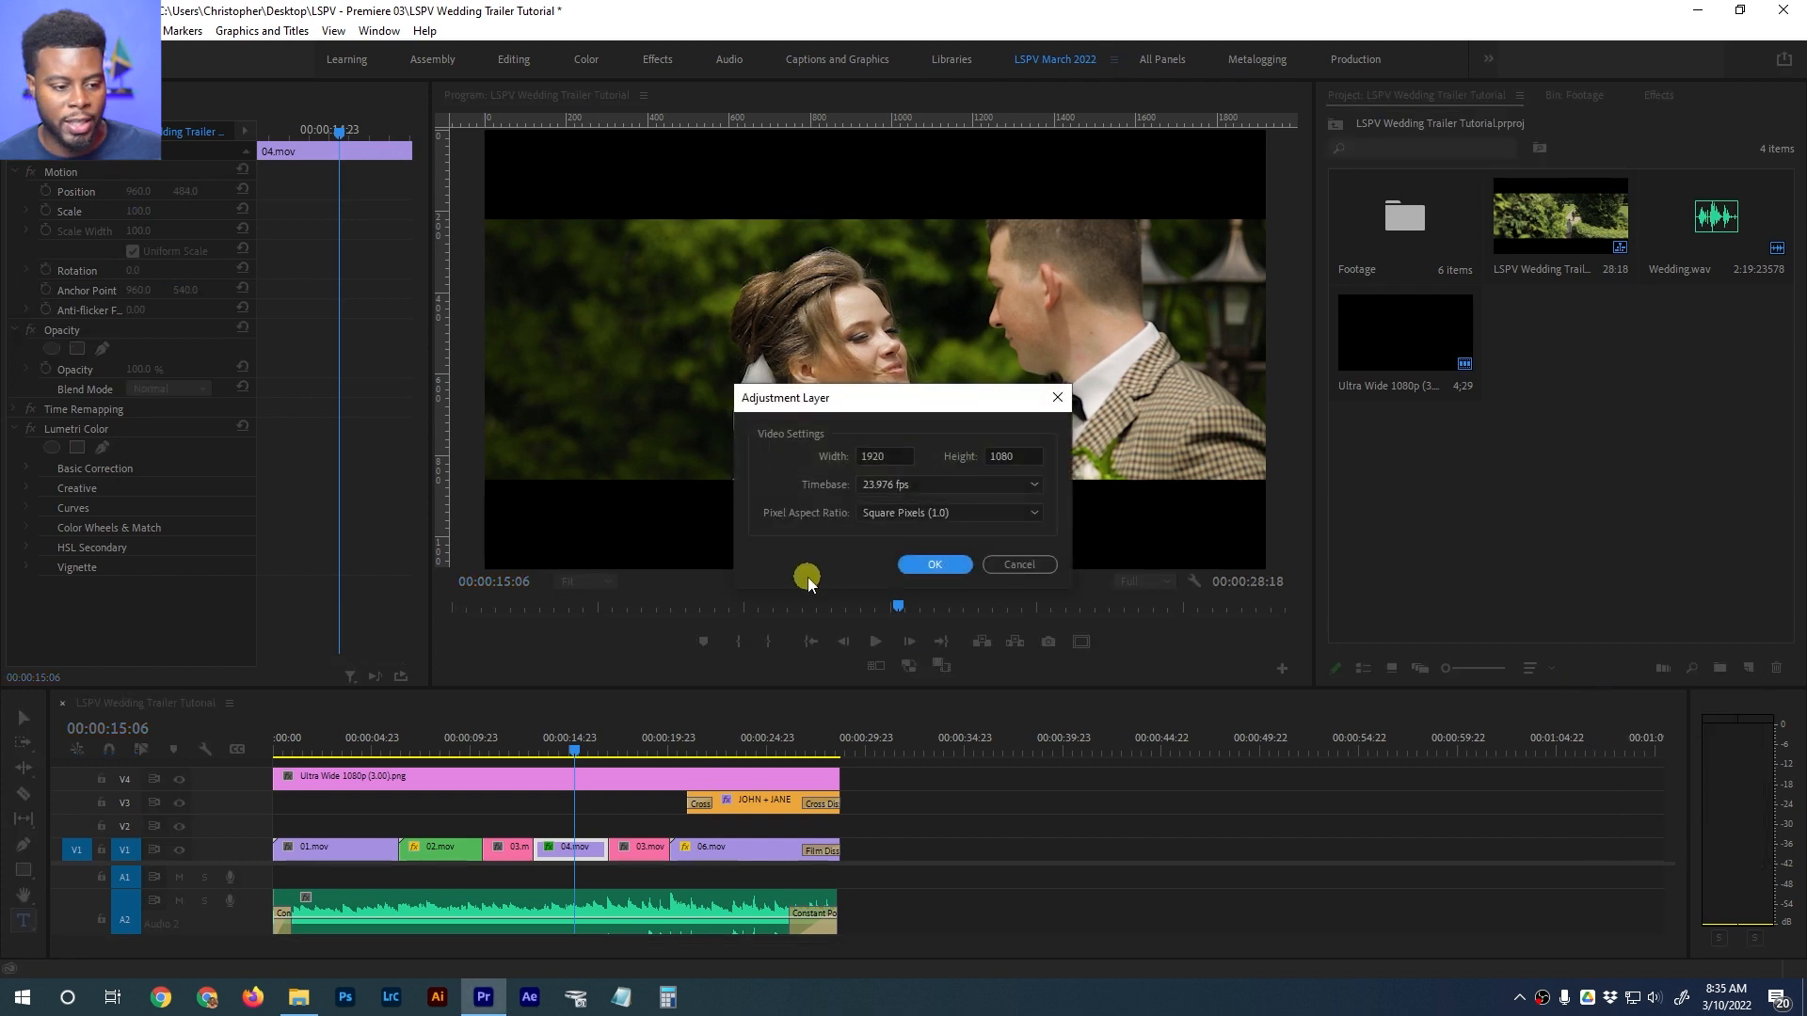
pyautogui.click(923, 569)
pyautogui.moveTo(1506, 376); pyautogui.dragTo(837, 829)
# Move the Lumetri Color effect from 04.mov to the adjustment layer on V2, then save the project and compare the grade
pyautogui.click(556, 849)
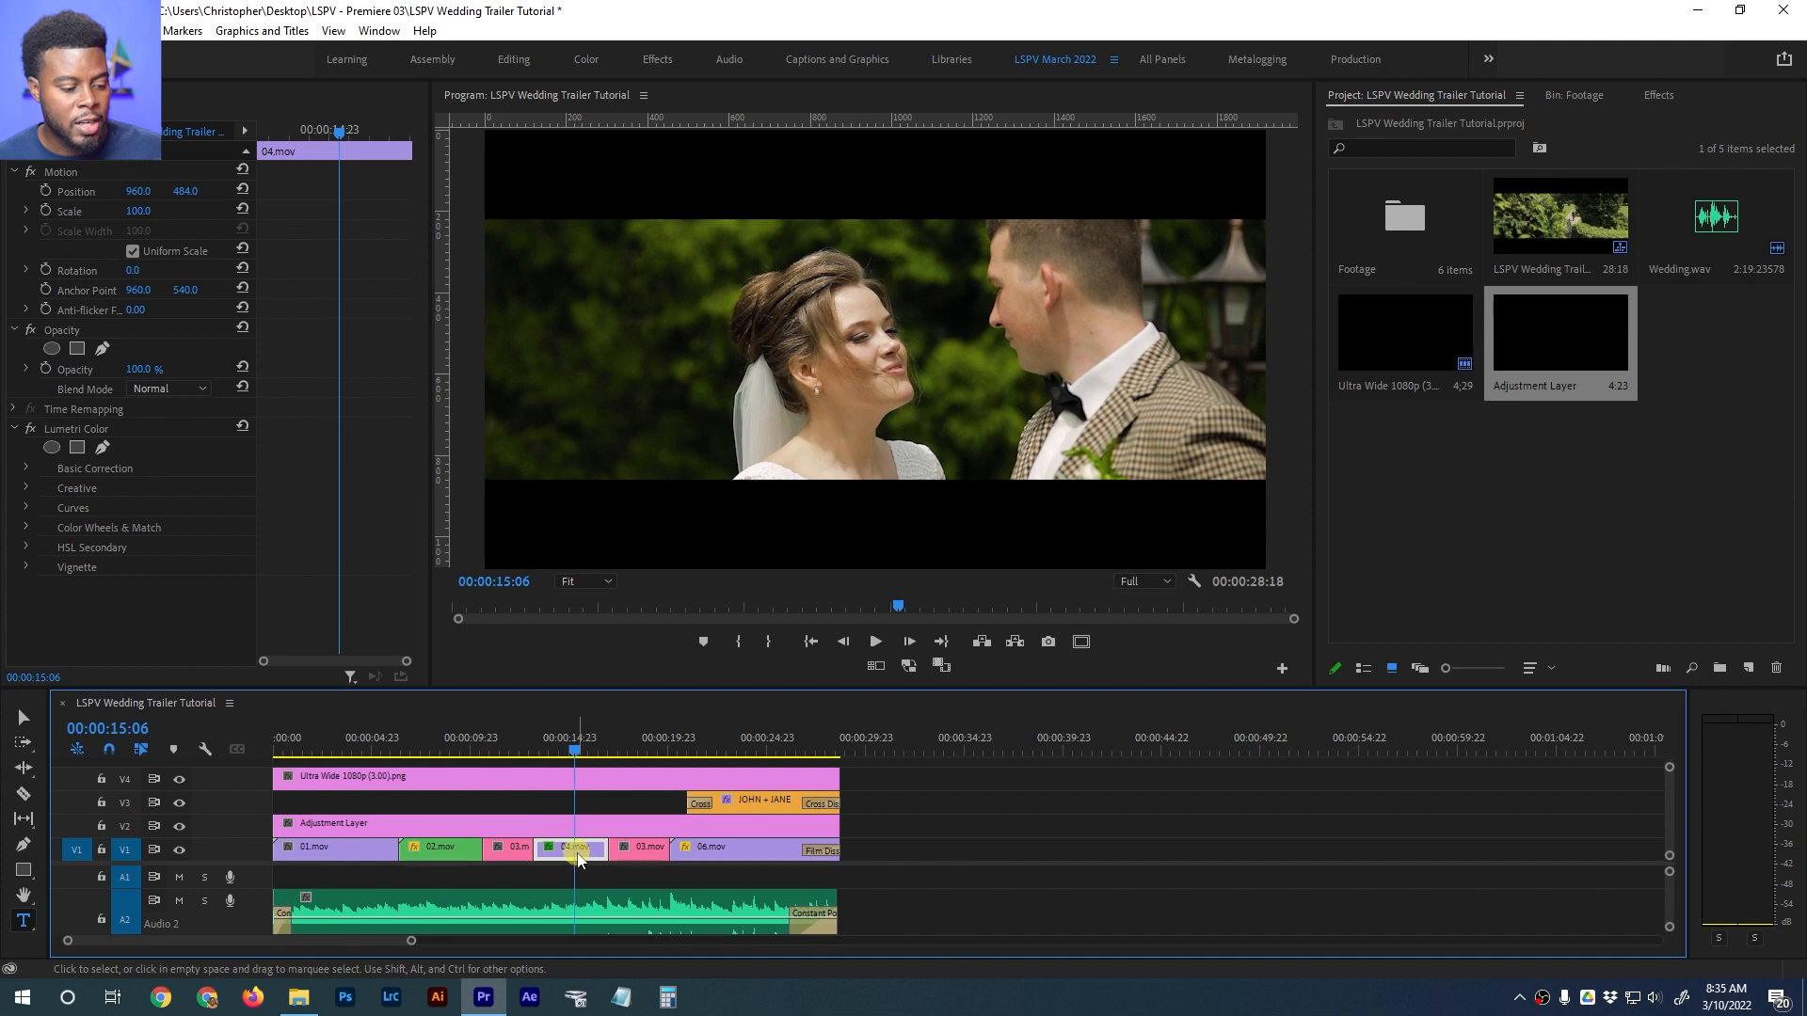
pyautogui.click(83, 430)
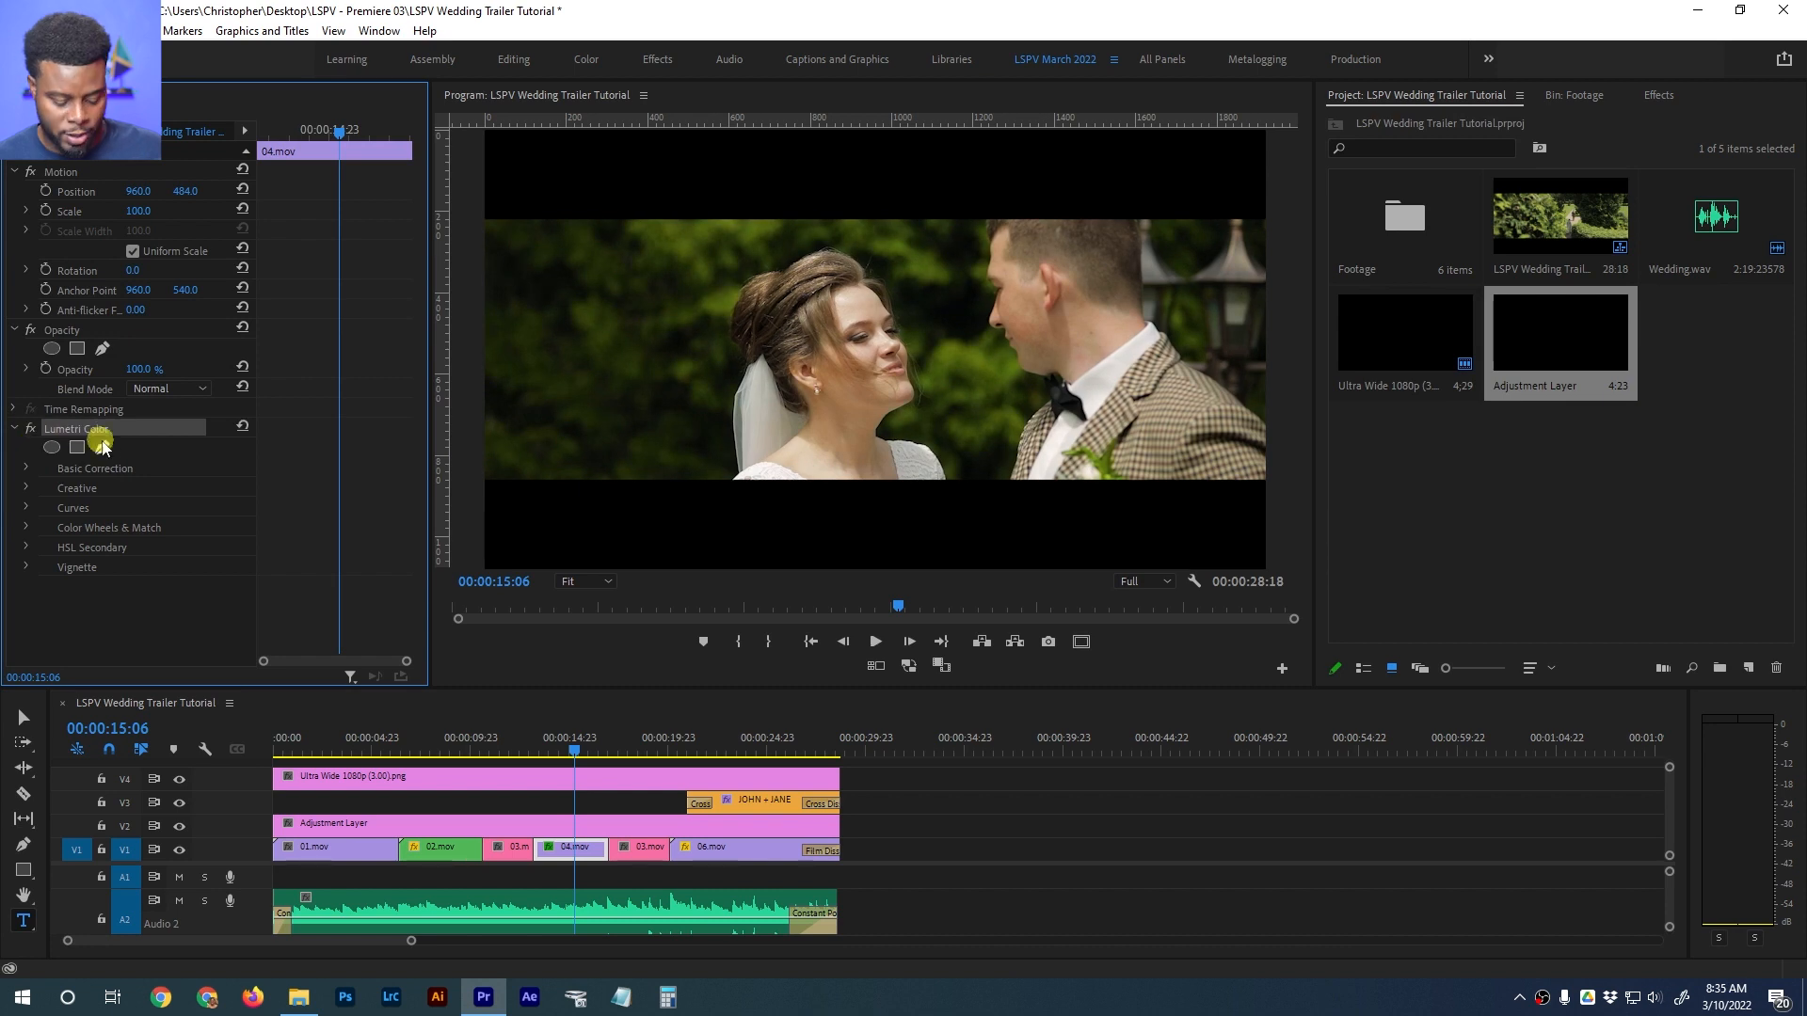
pyautogui.hotkey('ctrl', 'x')
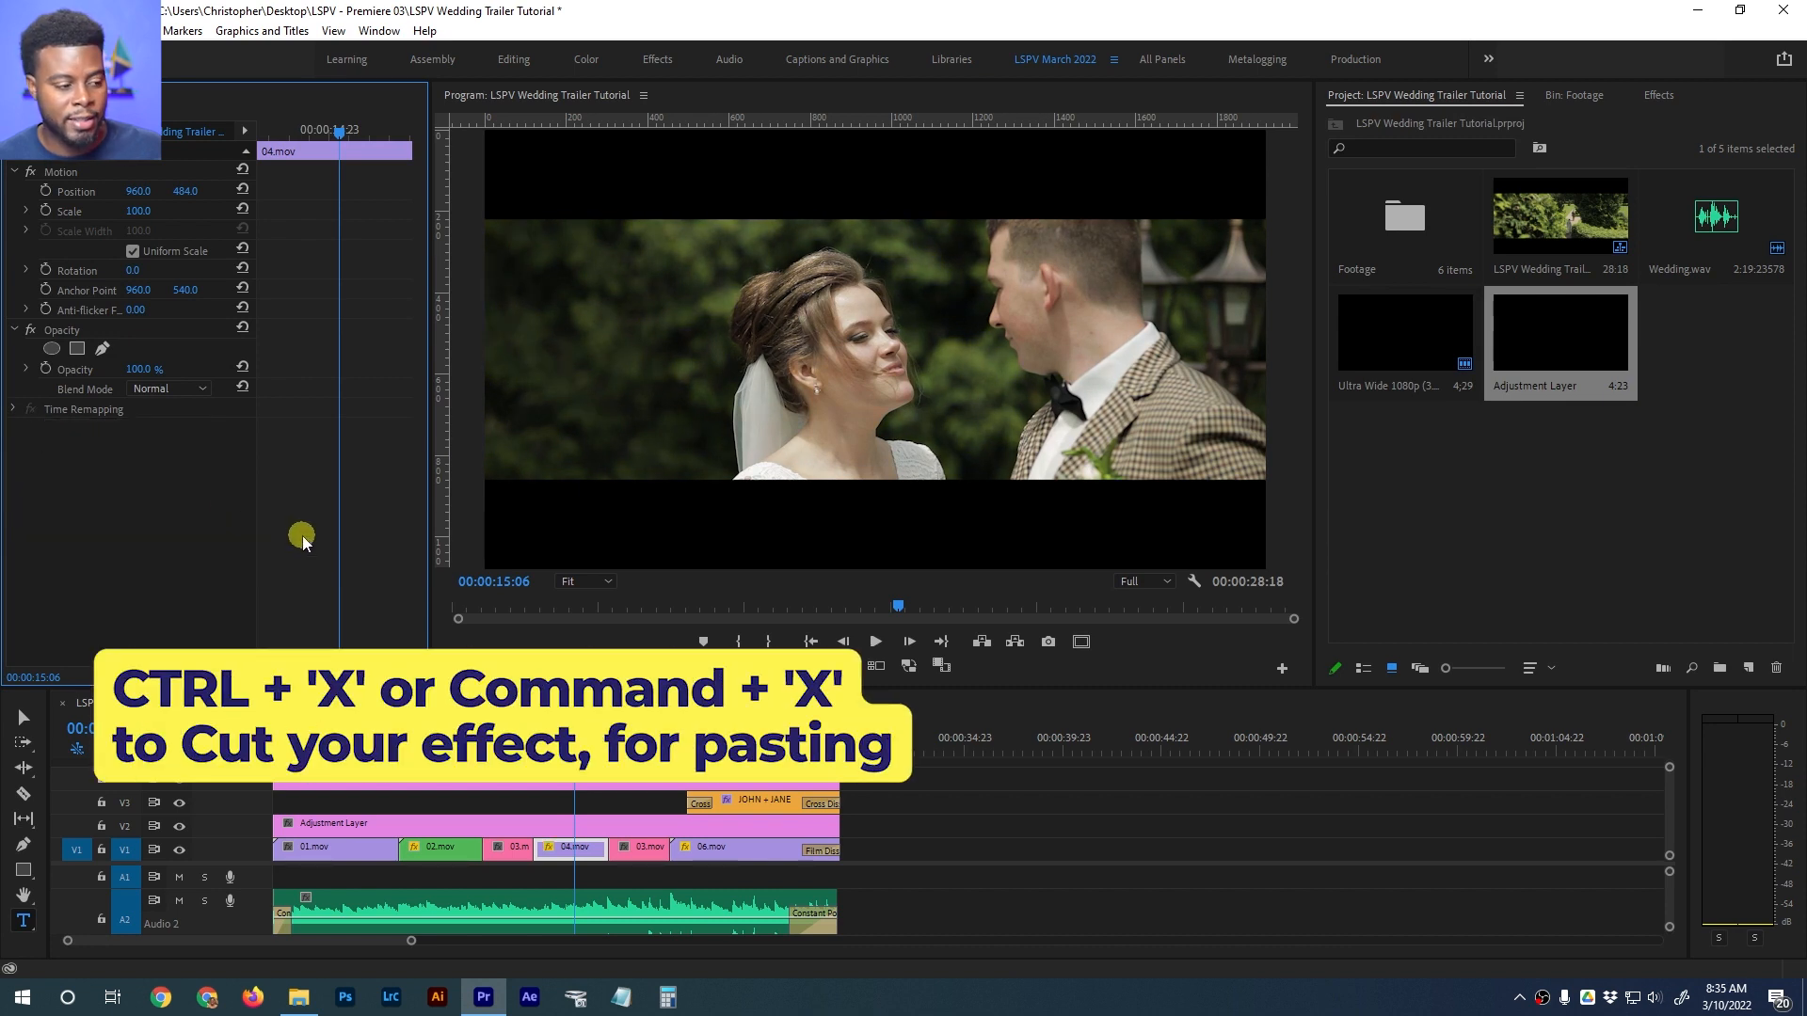
pyautogui.click(584, 826)
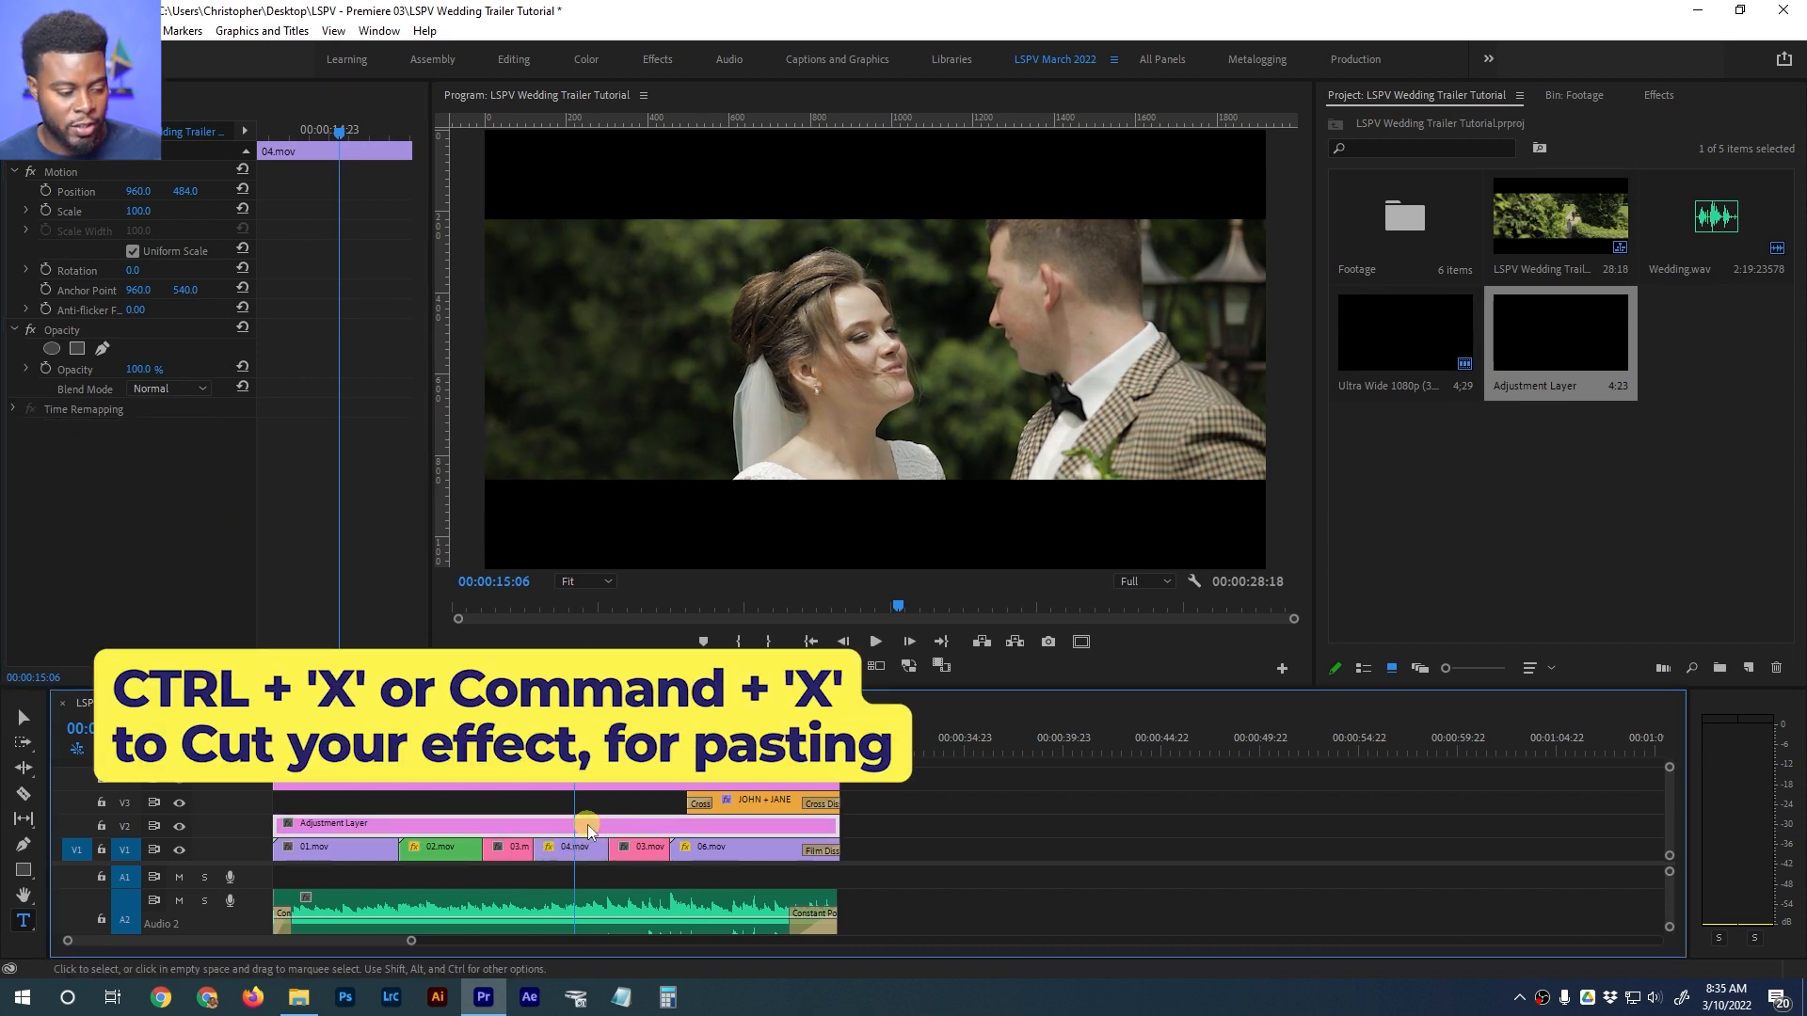
pyautogui.hotkey('ctrl', 'v')
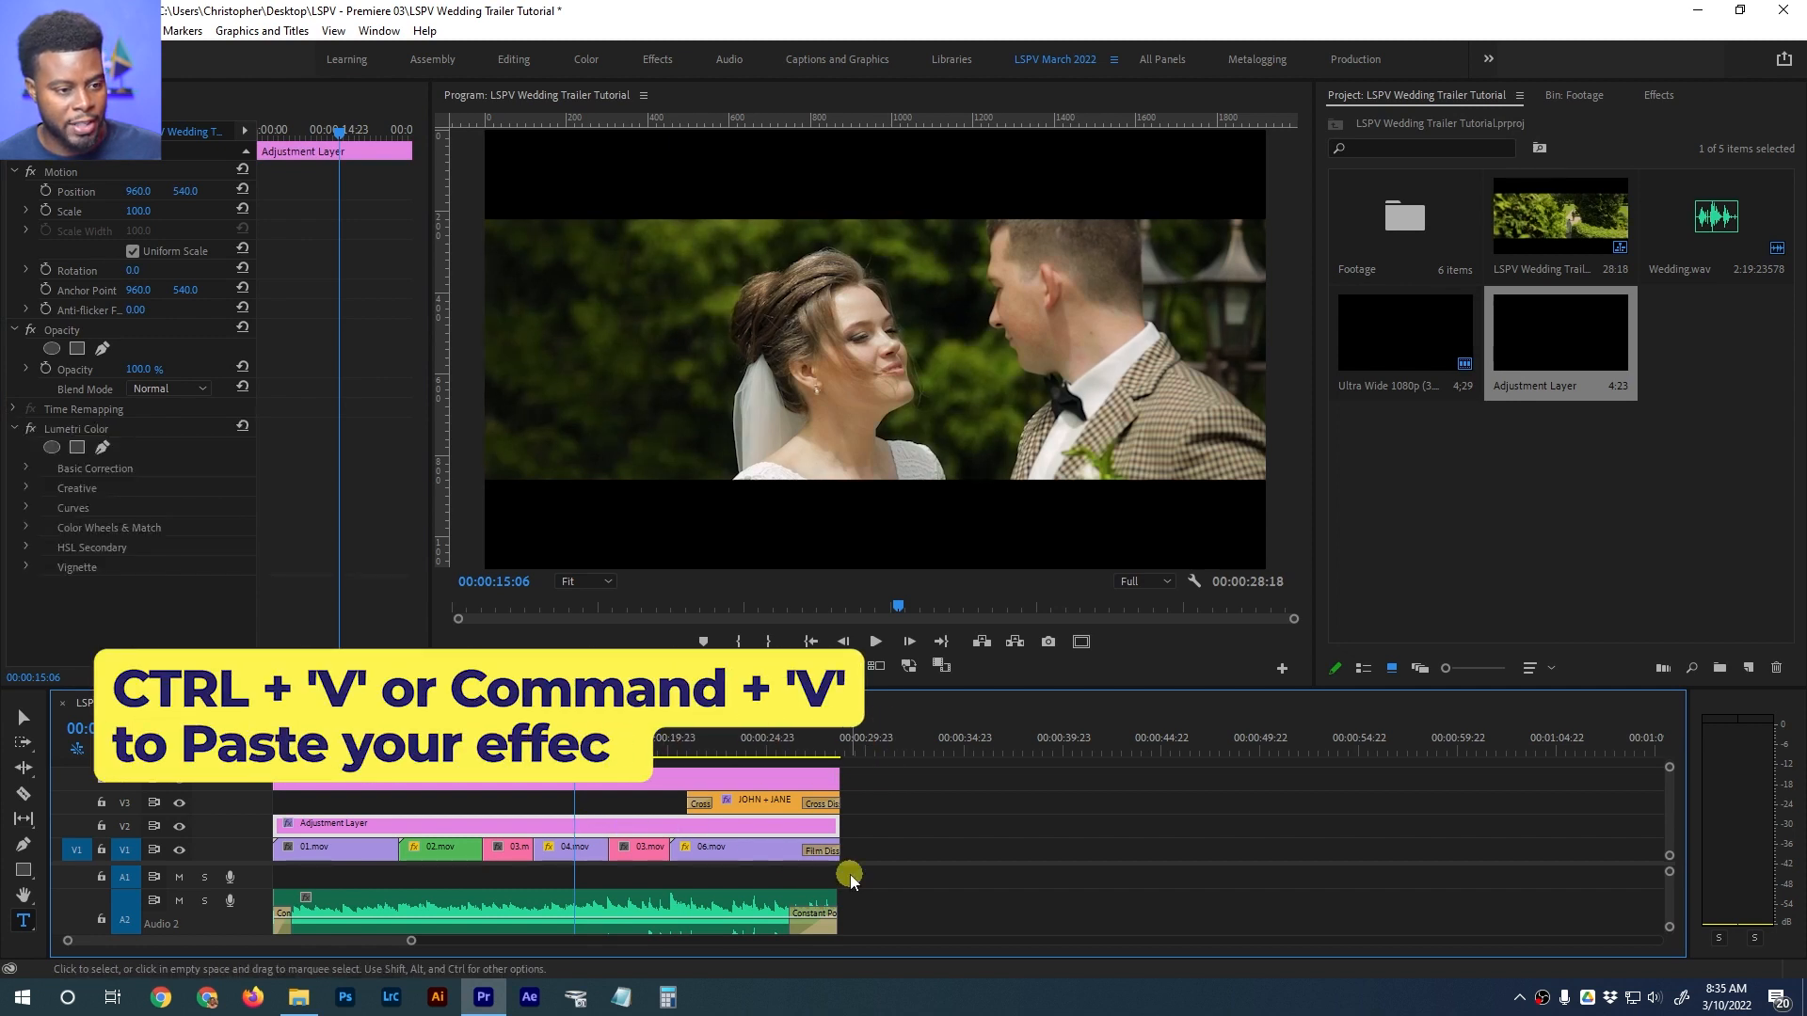
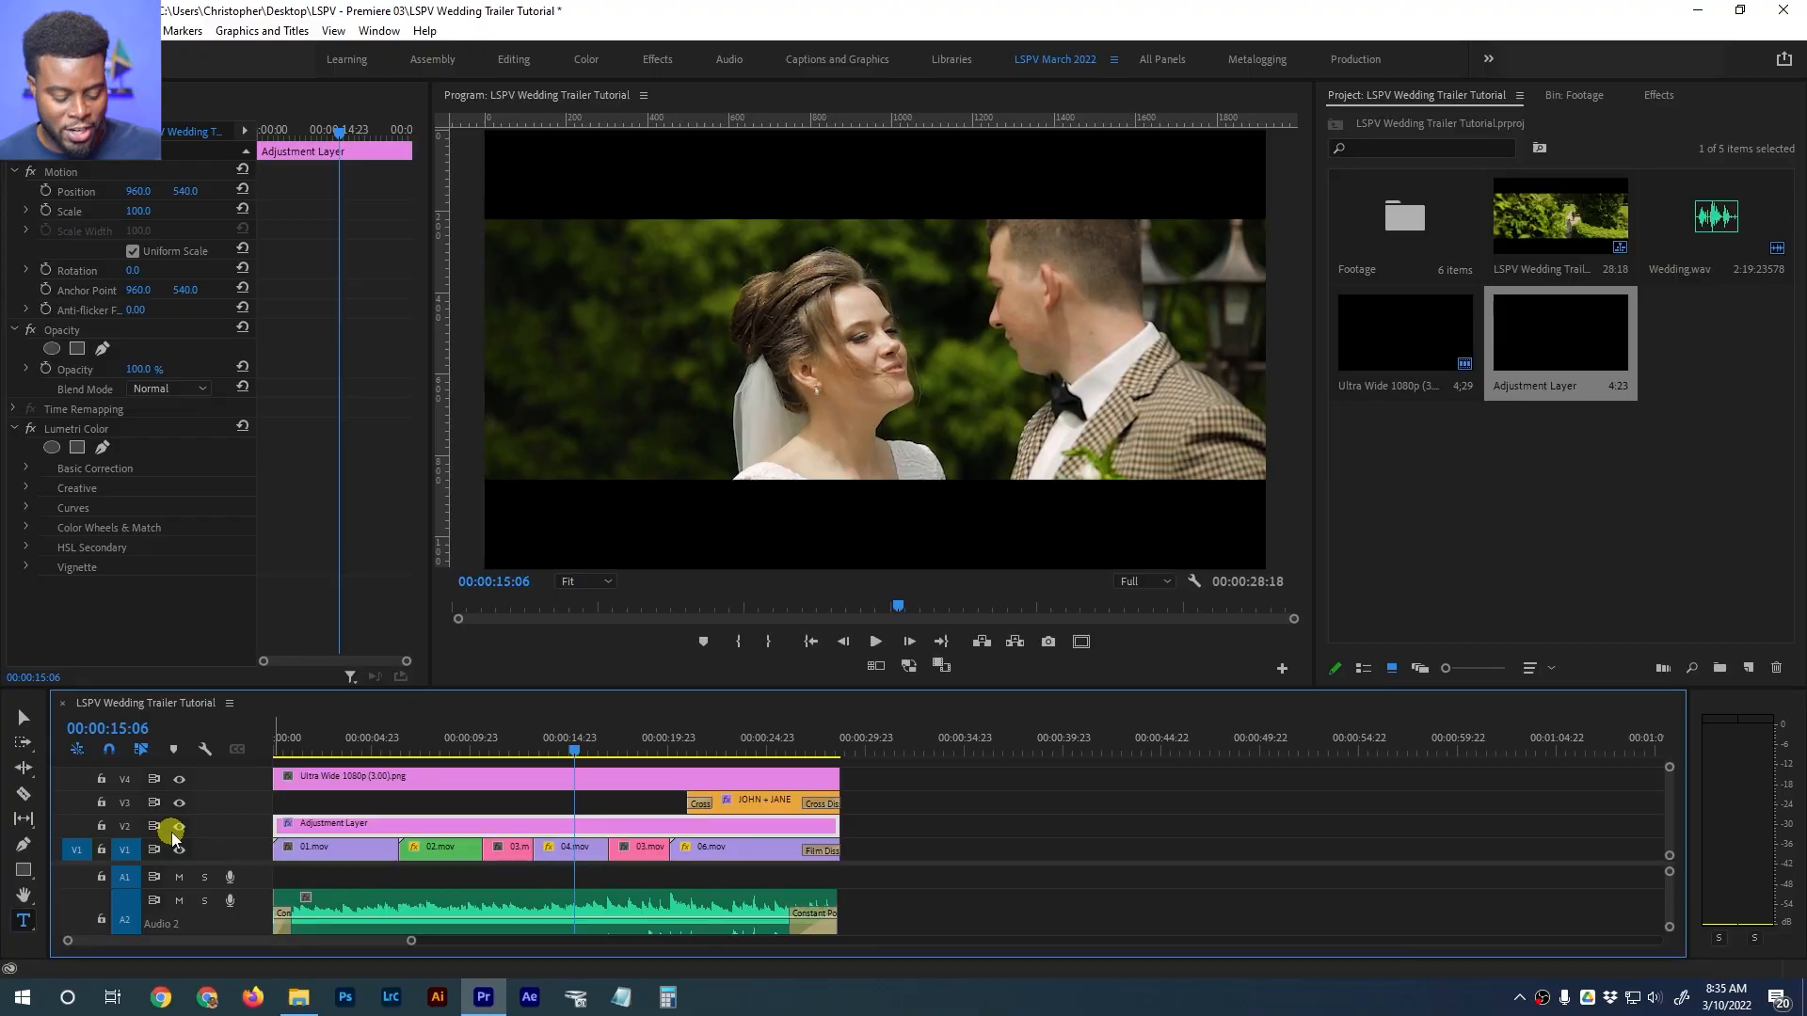
pyautogui.hotkey('ctrl', 's')
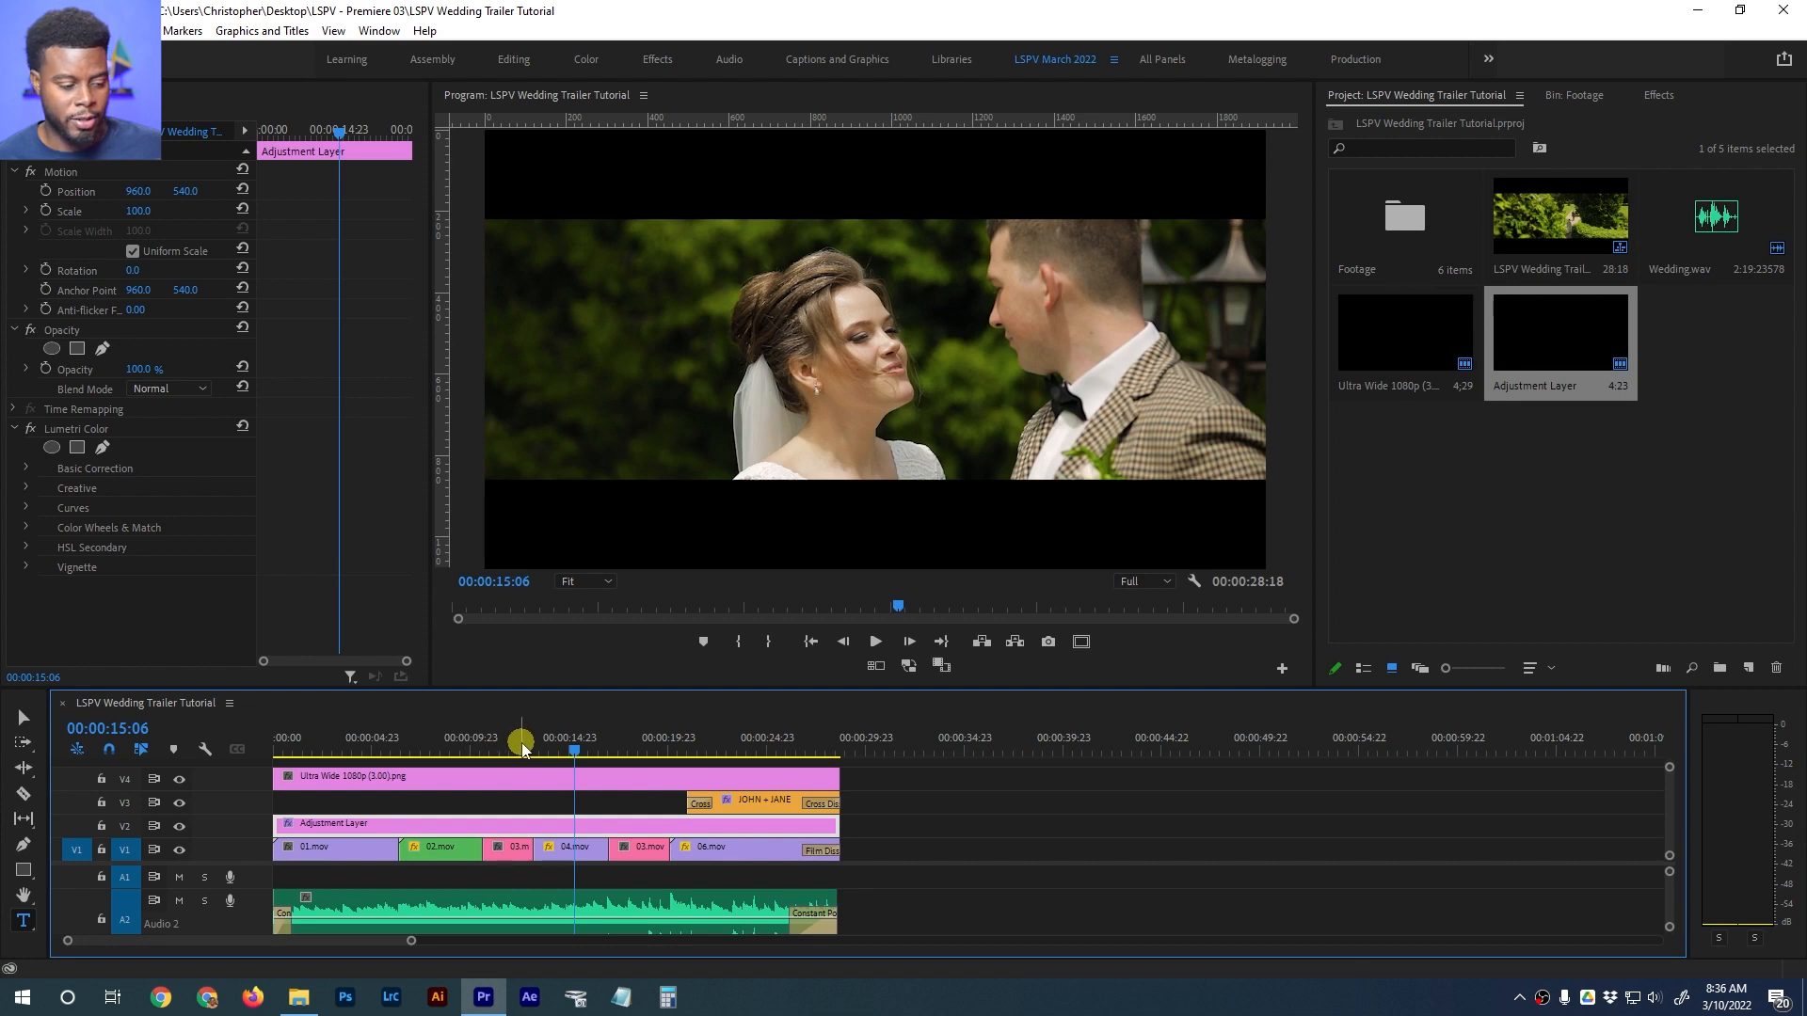
pyautogui.click(180, 827)
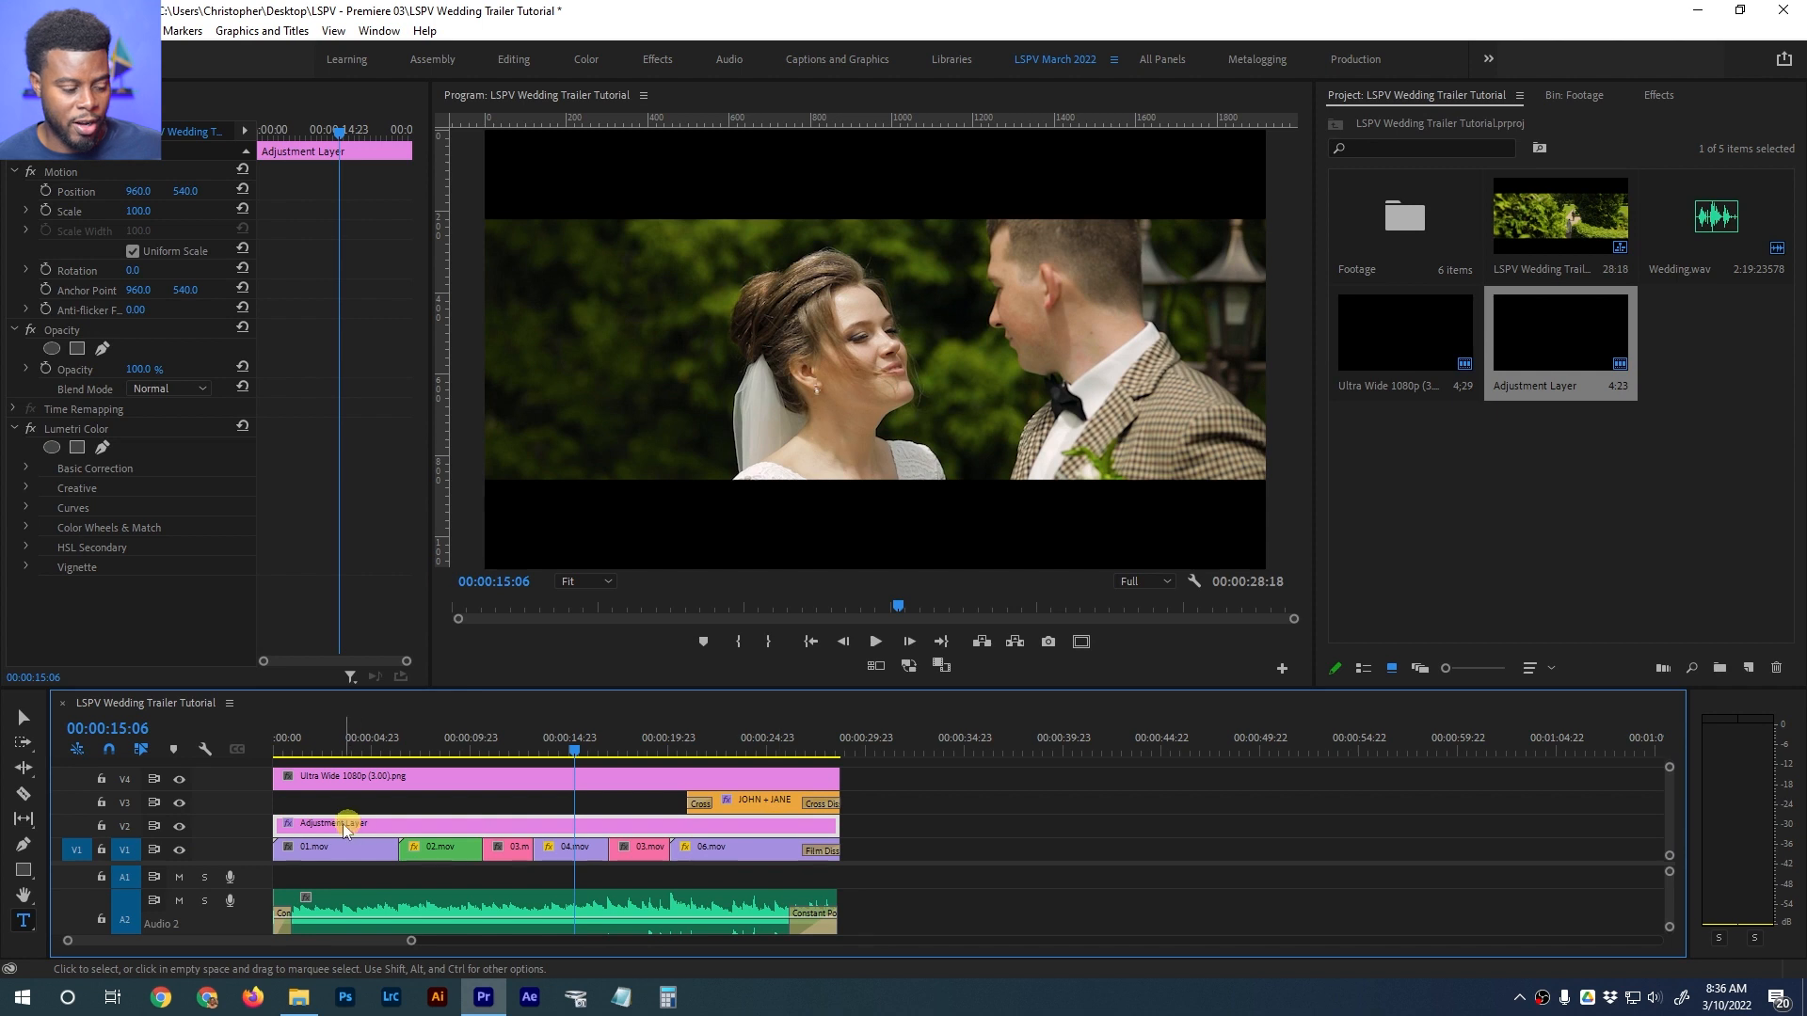
# Change the adjustment layer's label color to Cerulean
pyautogui.rightClick(631, 834)
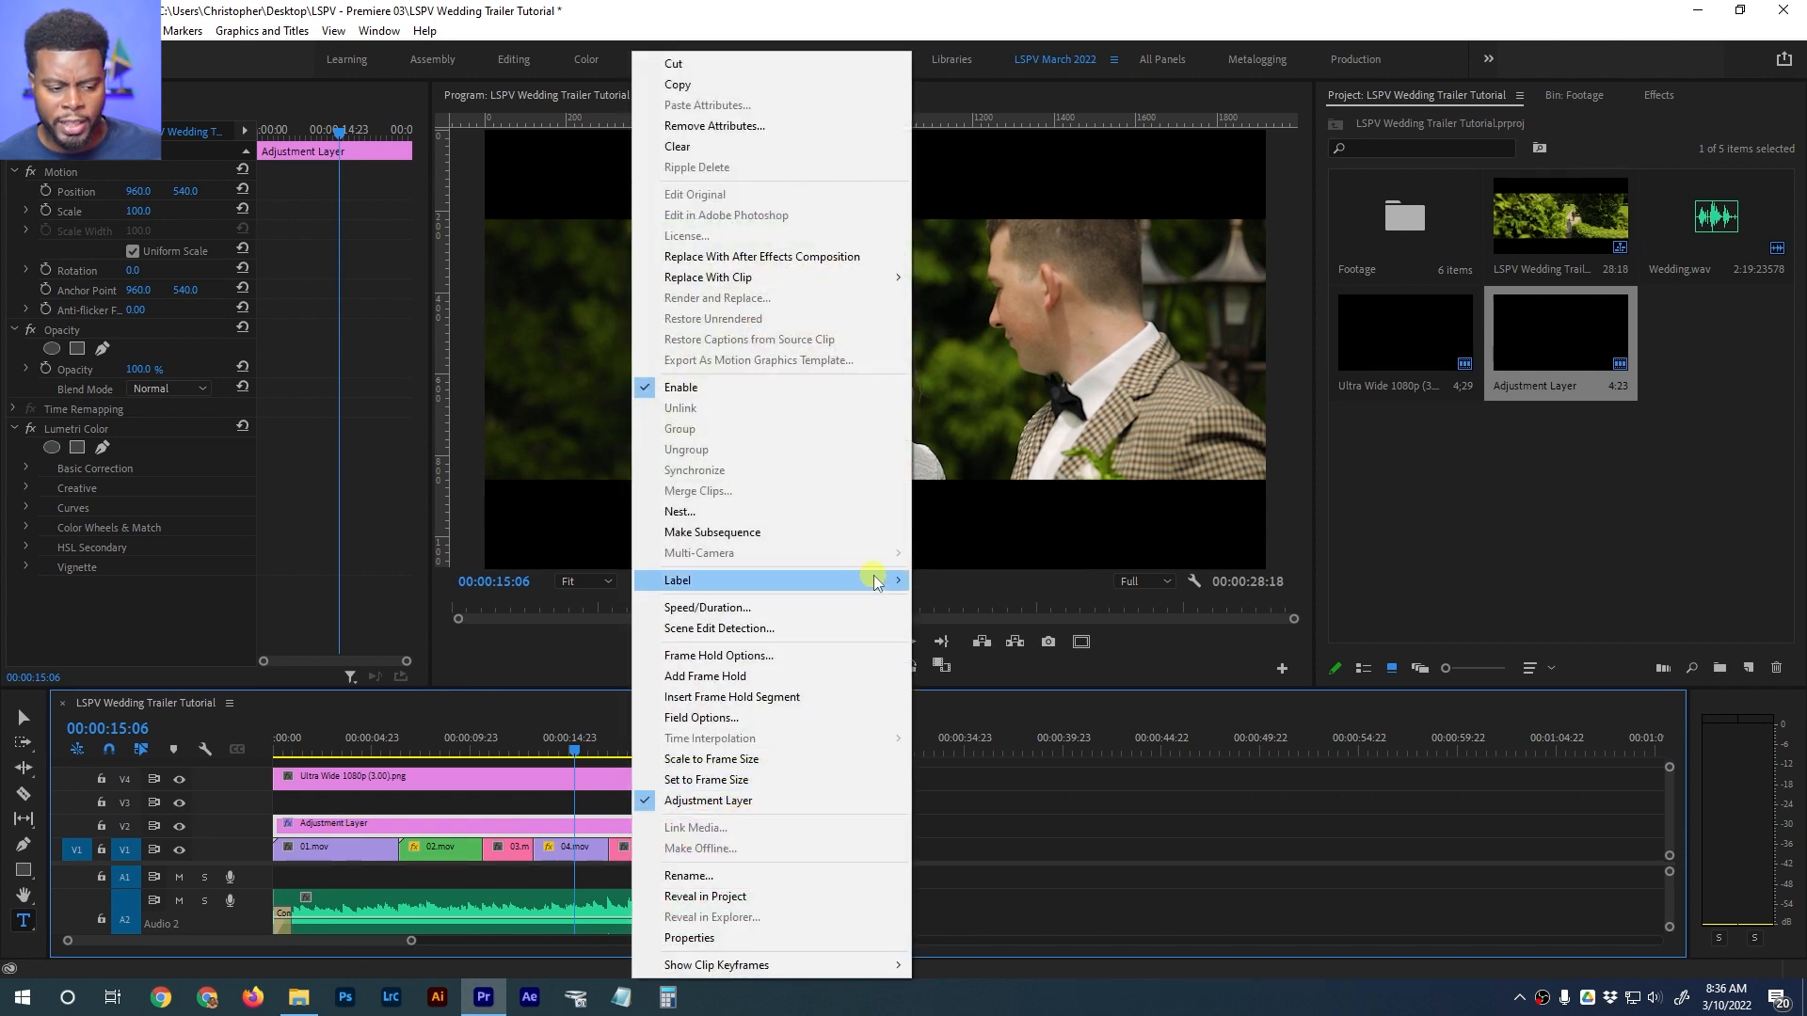
pyautogui.moveTo(875, 579)
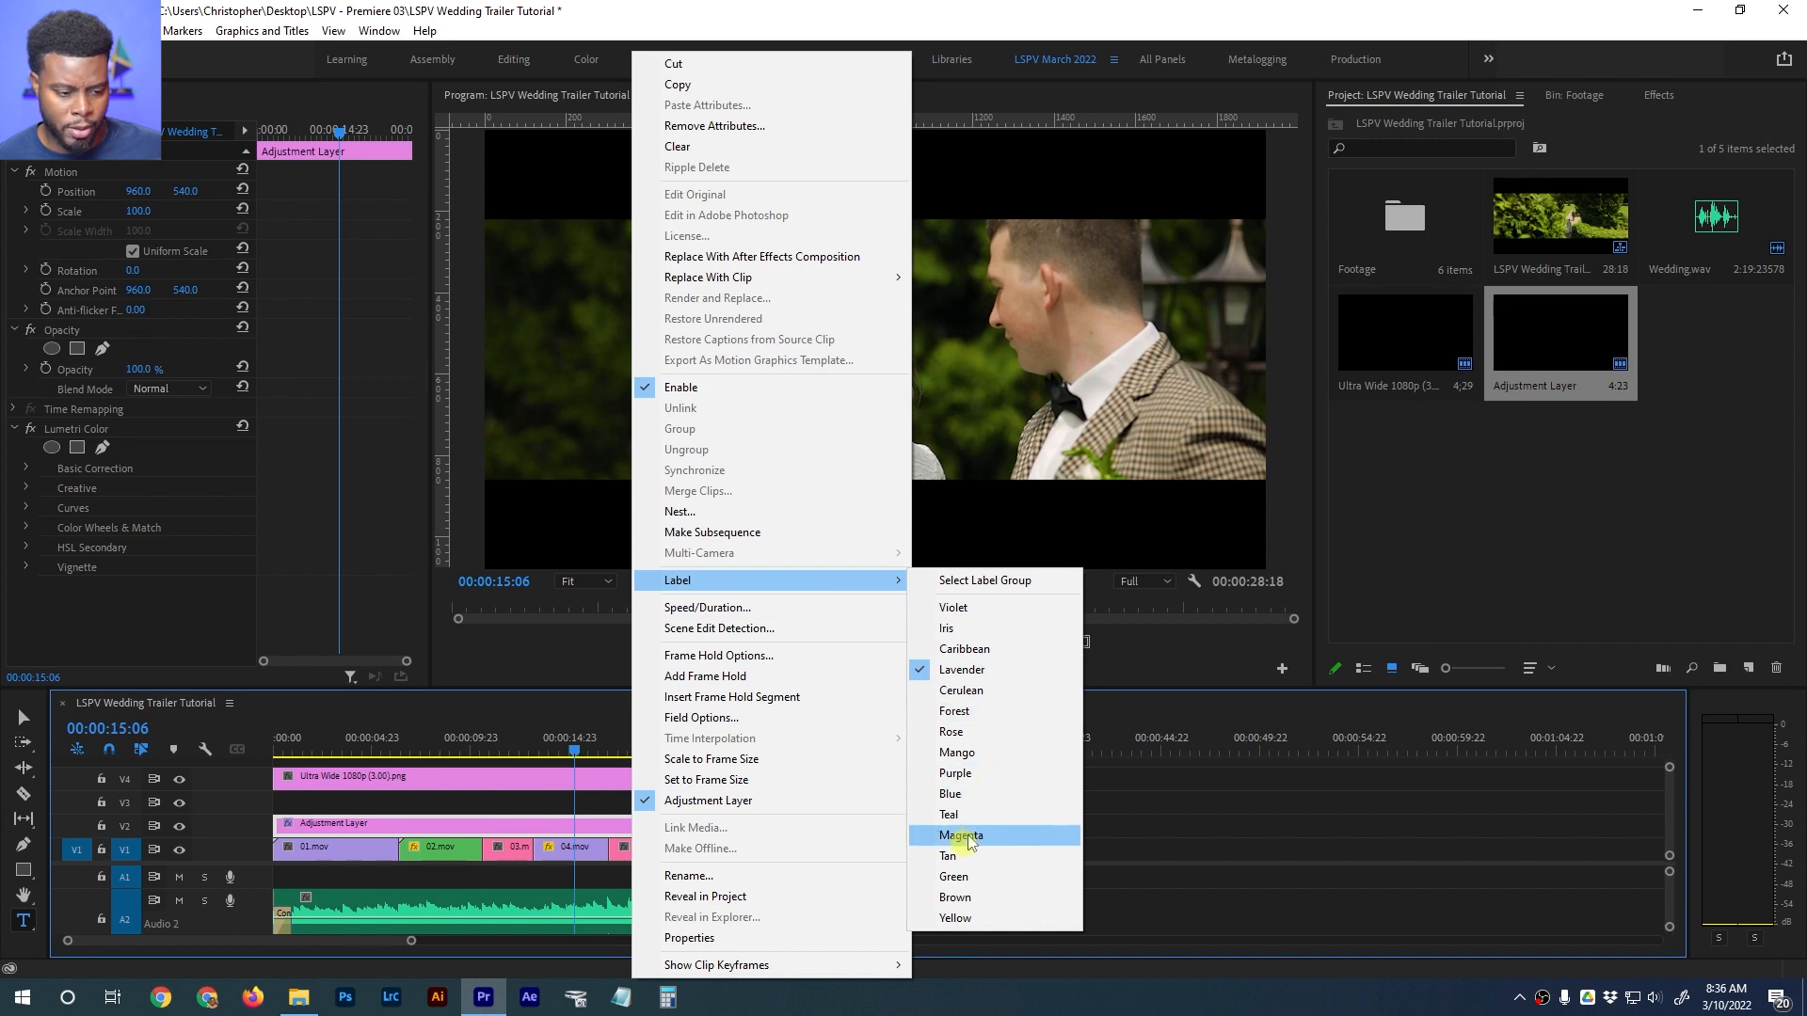
pyautogui.click(998, 690)
pyautogui.click(967, 843)
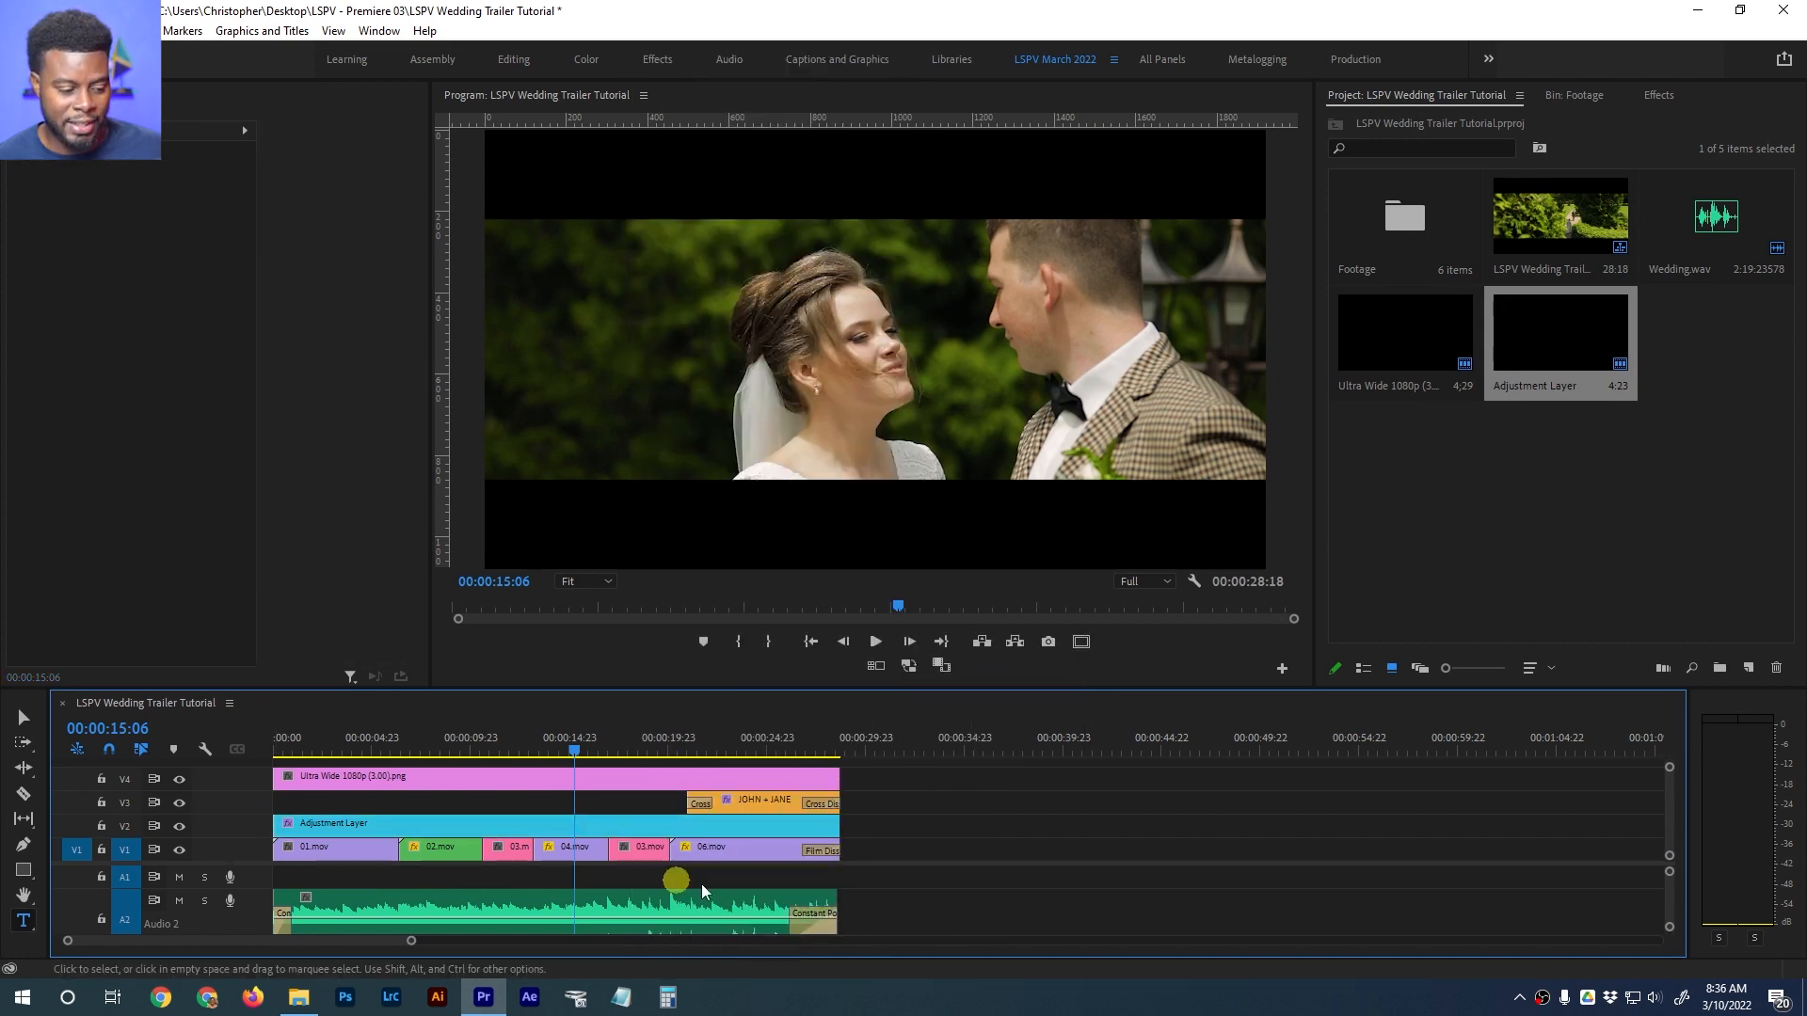
# Relabel the 04.mov clip in blue and the 06.mov clip in Tan, and save the project
pyautogui.rightClick(576, 858)
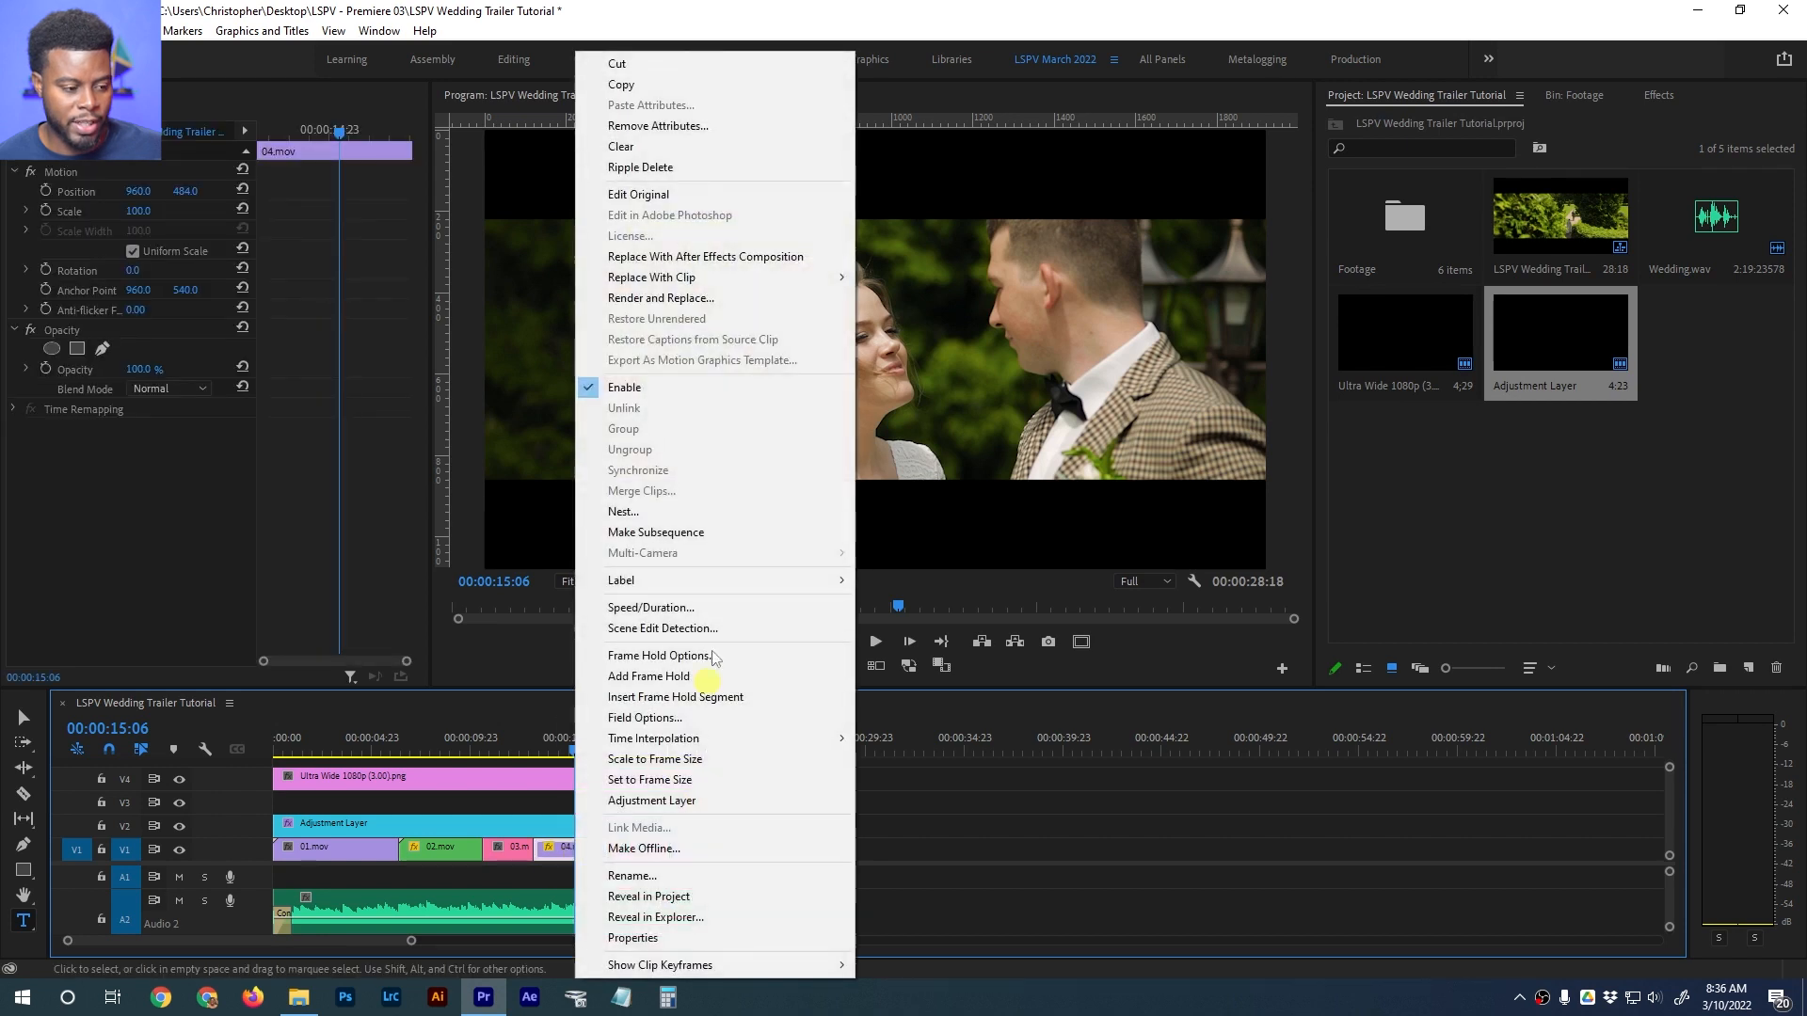
pyautogui.moveTo(806, 580)
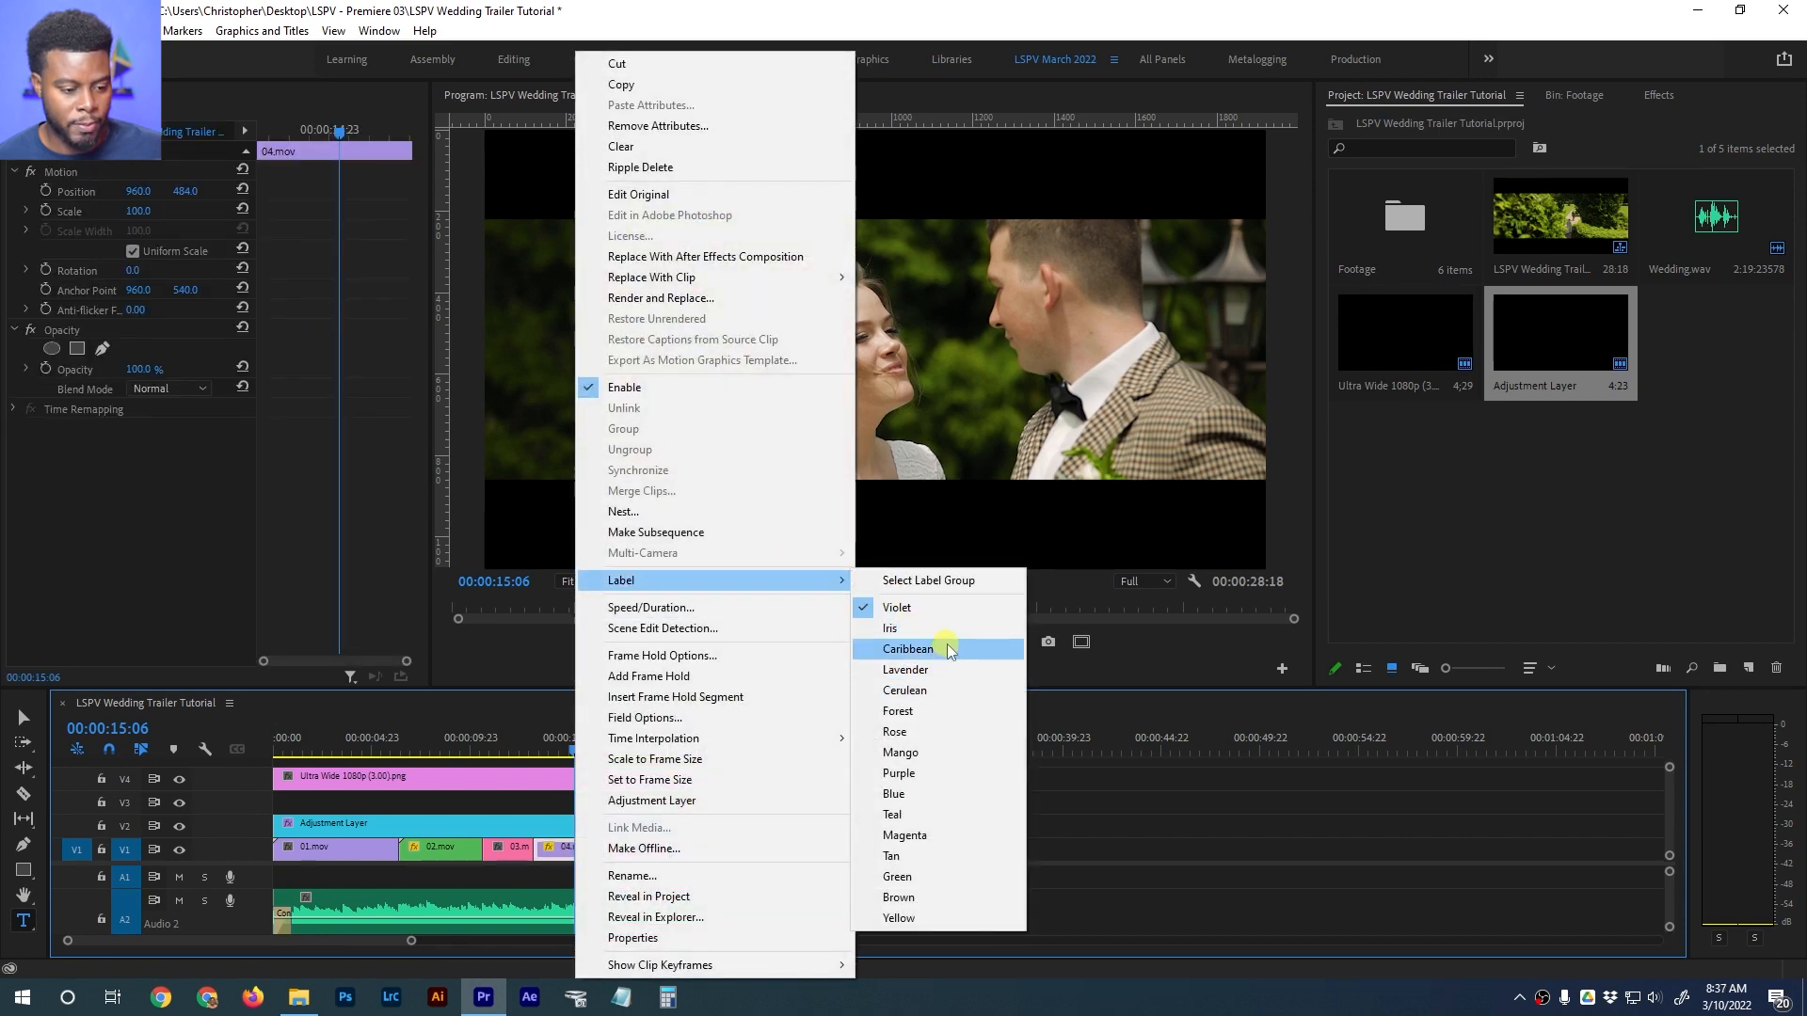
pyautogui.click(908, 649)
pyautogui.rightClick(744, 849)
pyautogui.moveTo(963, 581)
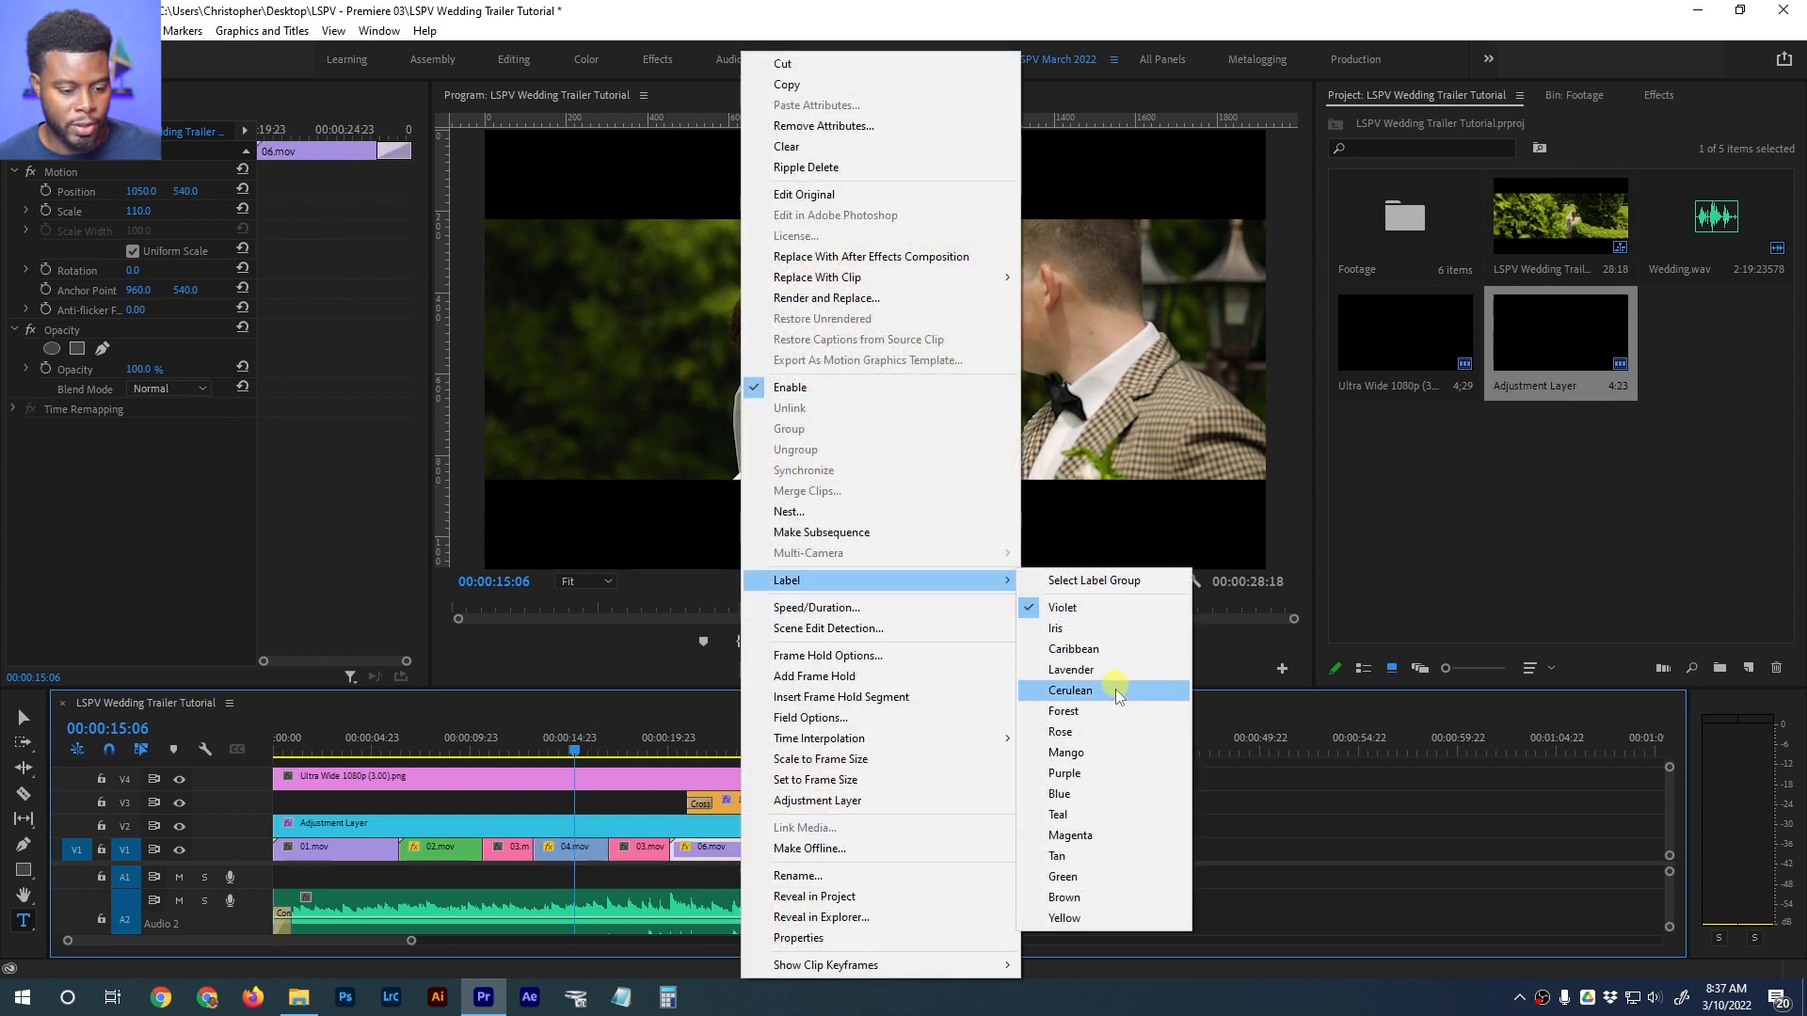
pyautogui.click(1085, 860)
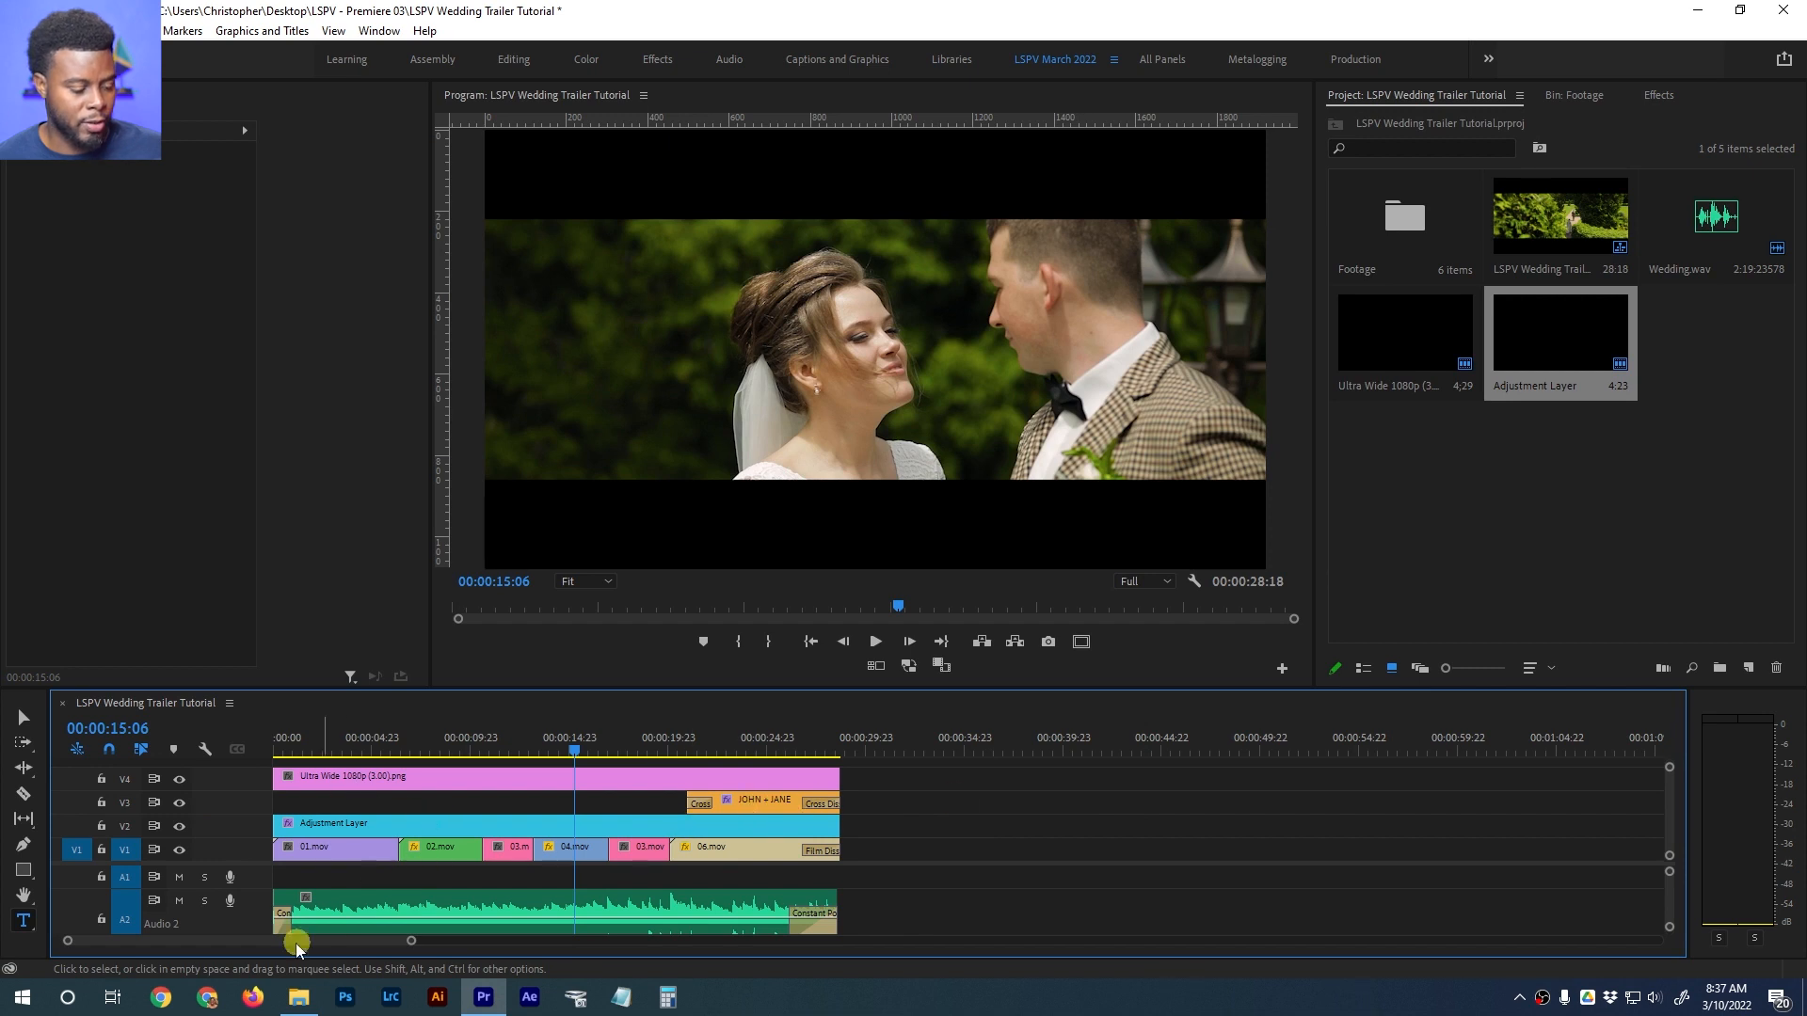
pyautogui.hotkey('ctrl', 's')
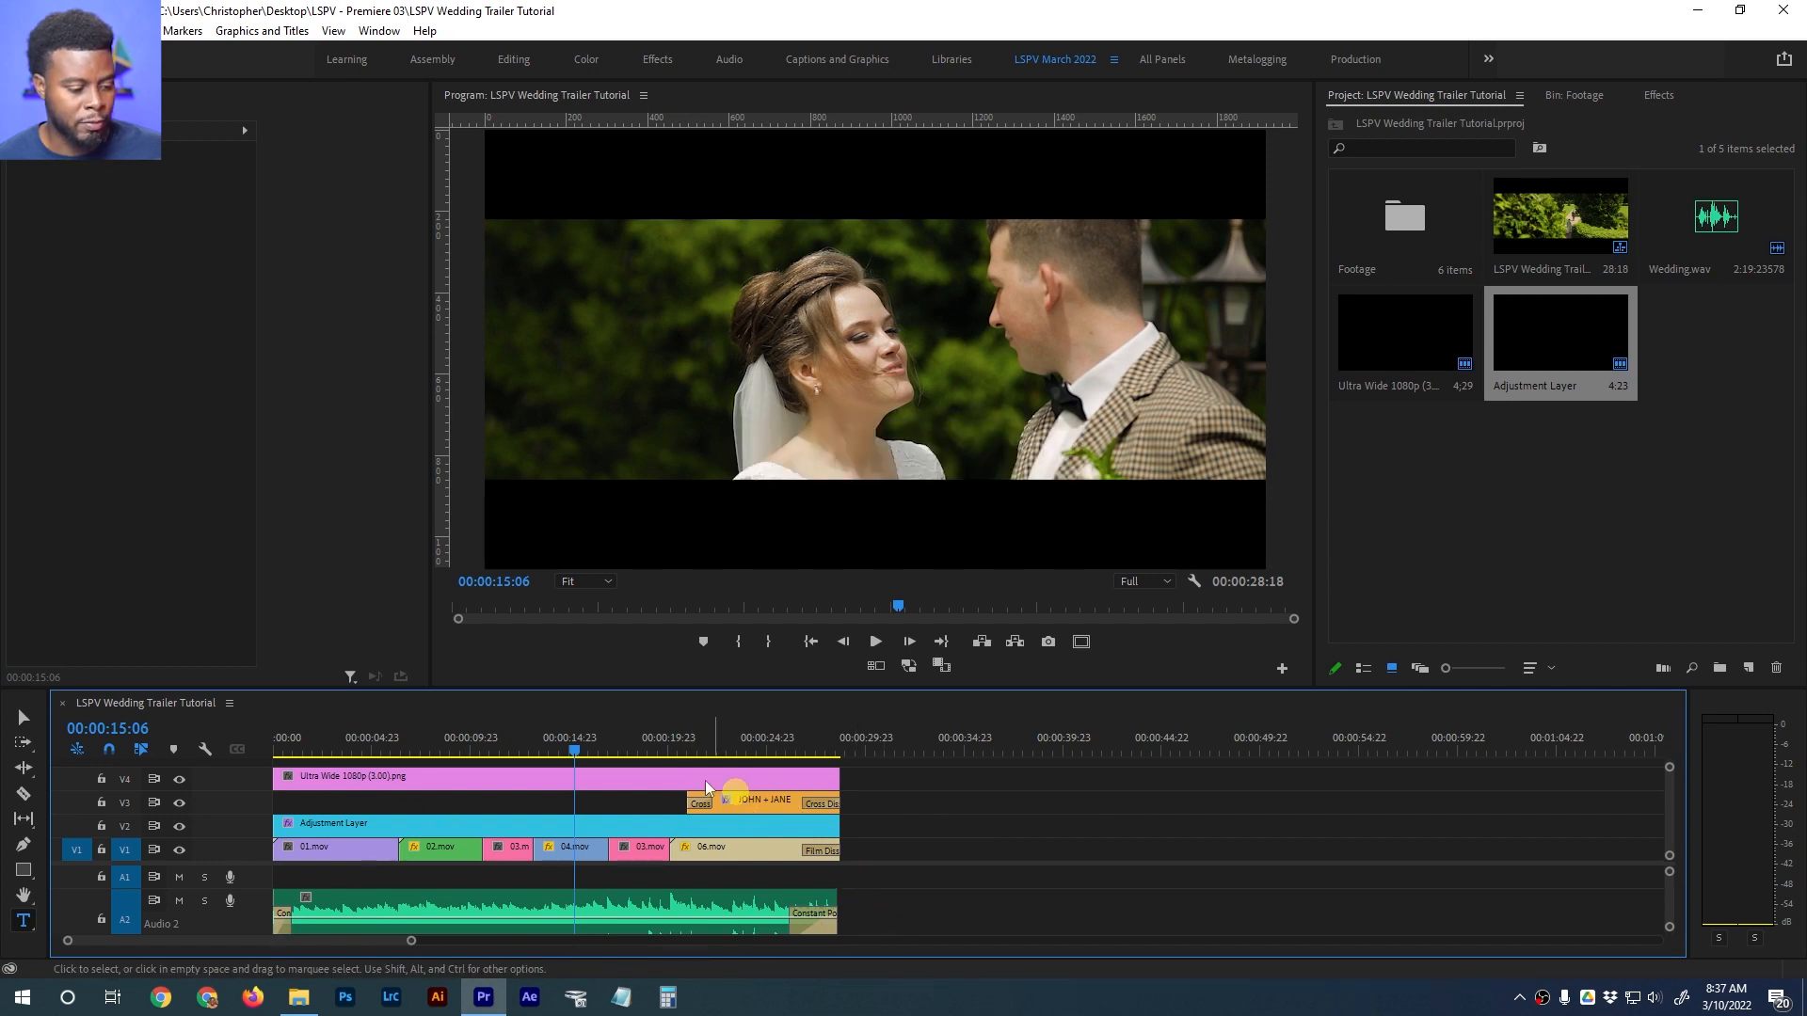
# Compare the clips along the sequence with the V2 adjustment layer's output on and off
pyautogui.click(372, 748)
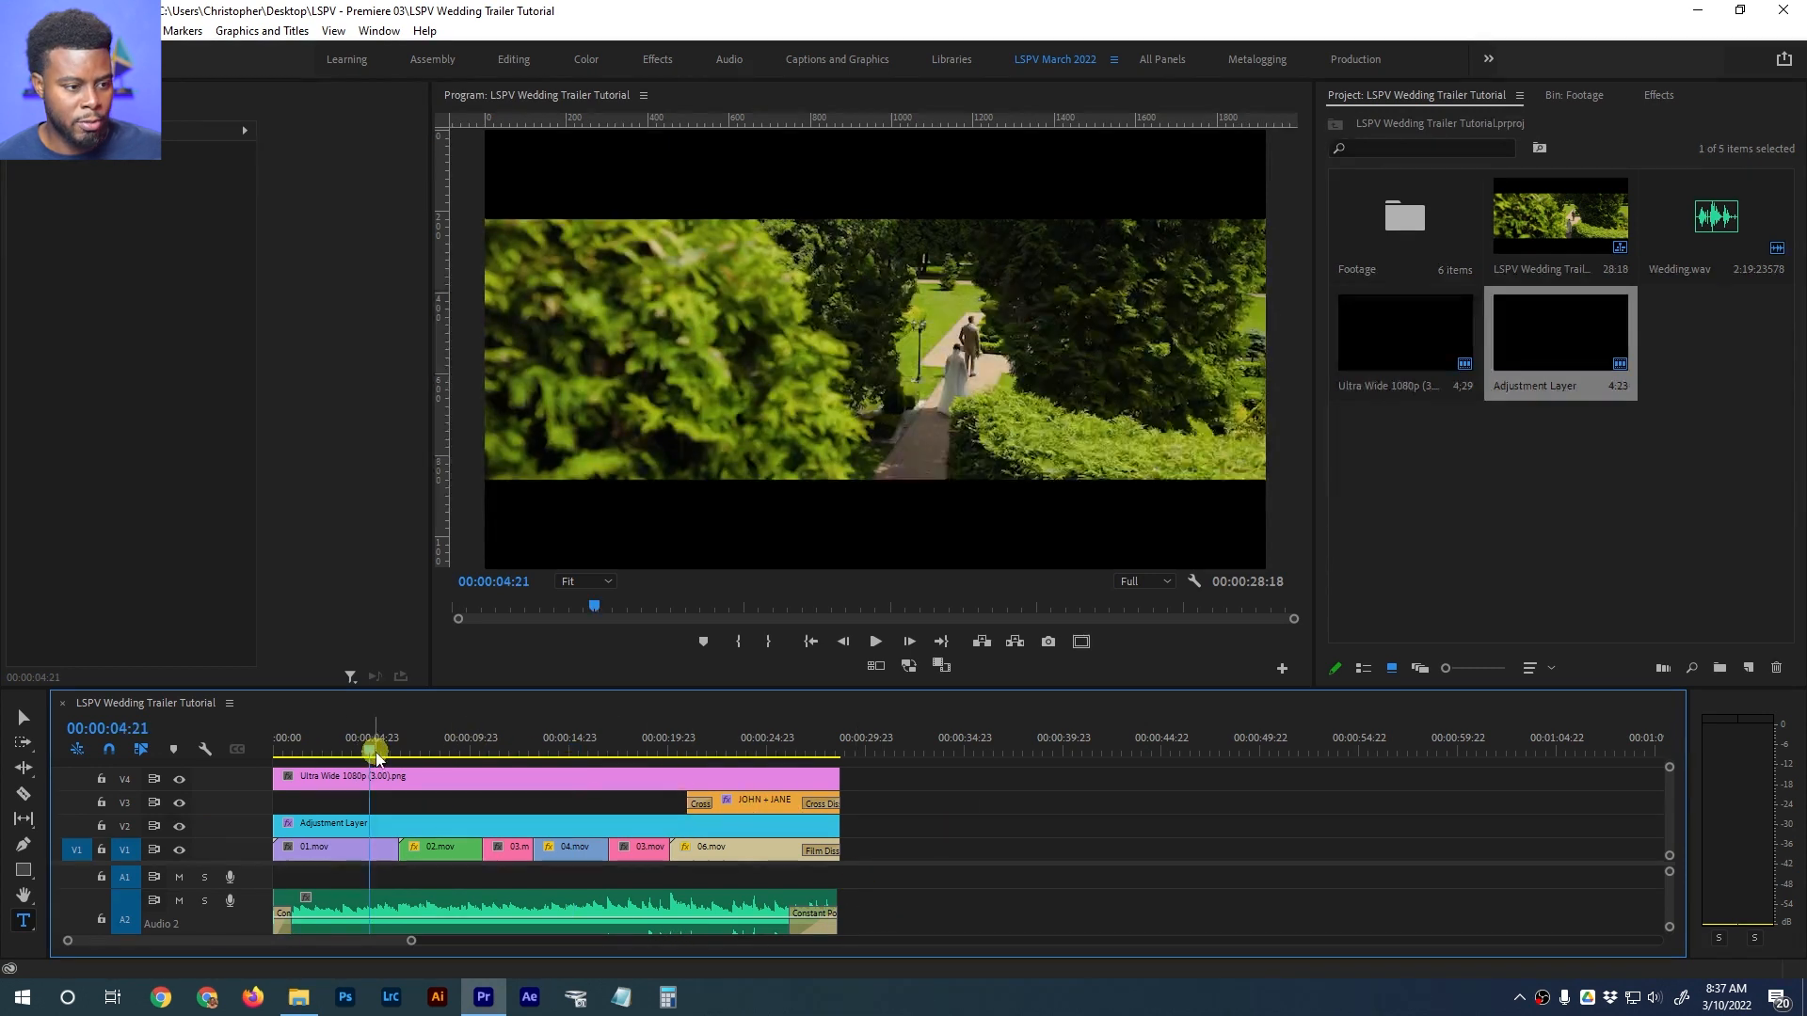
pyautogui.click(179, 826)
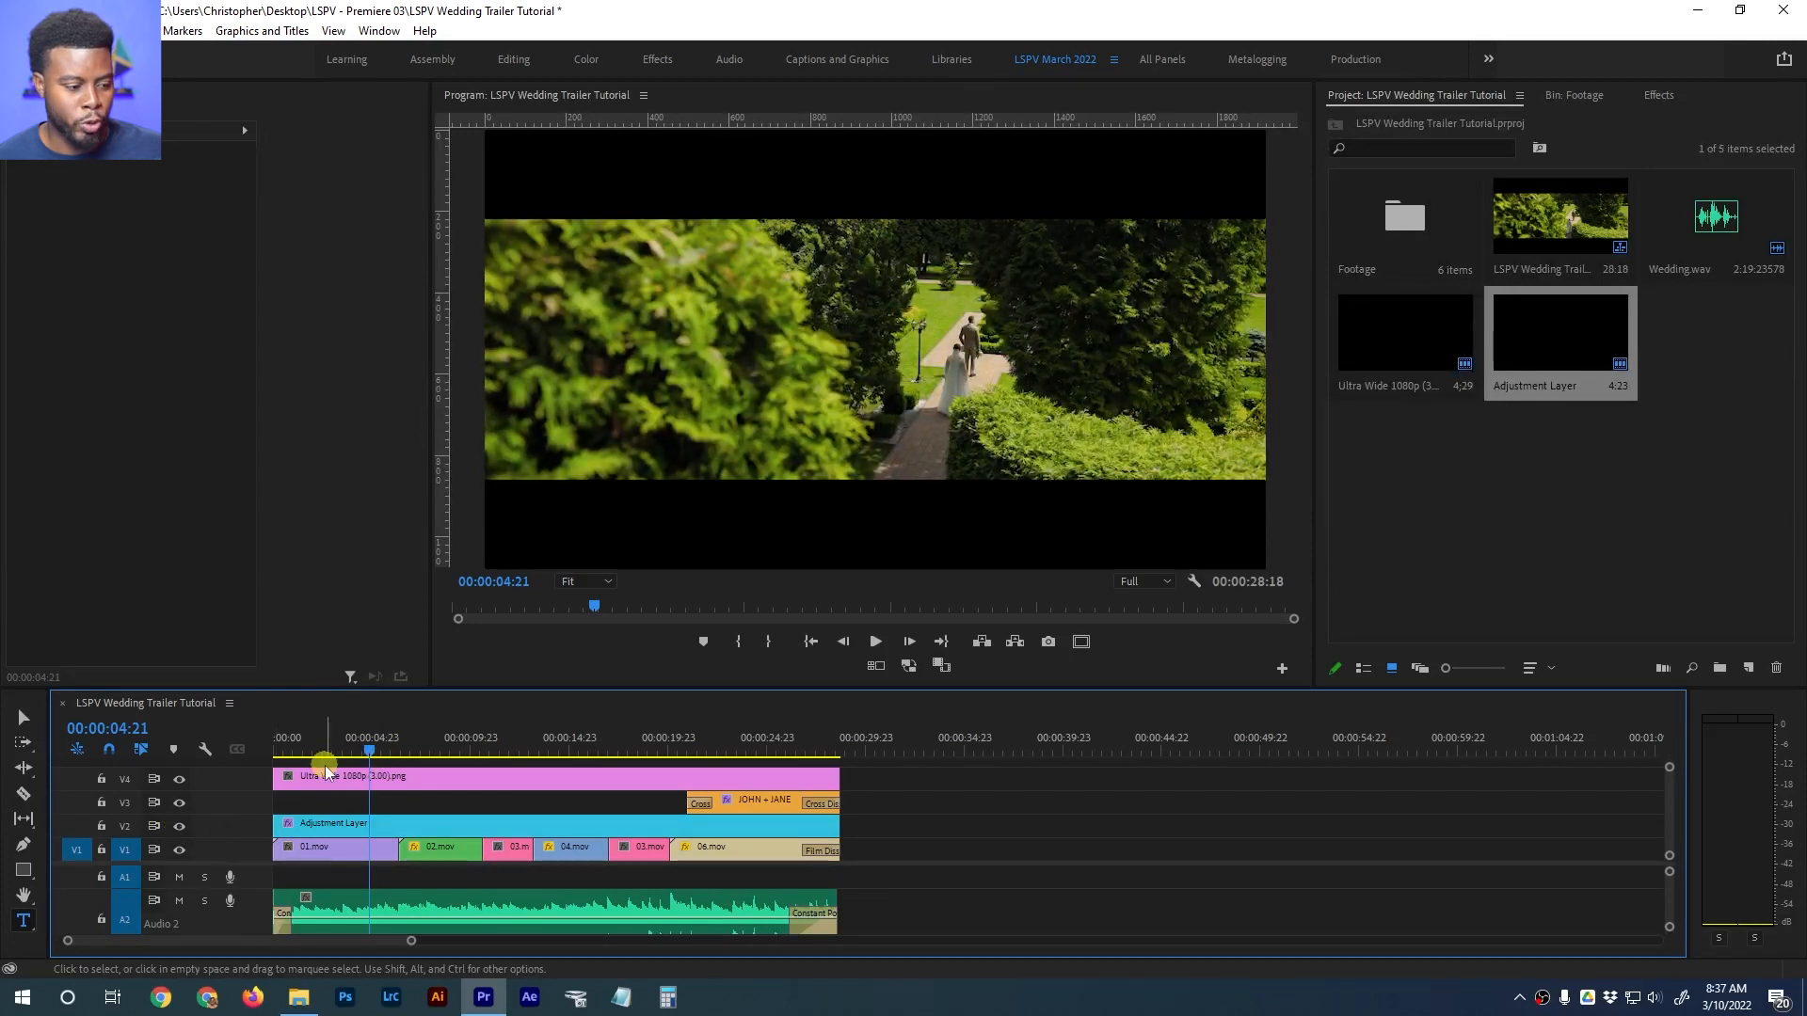
pyautogui.click(435, 746)
pyautogui.click(179, 827)
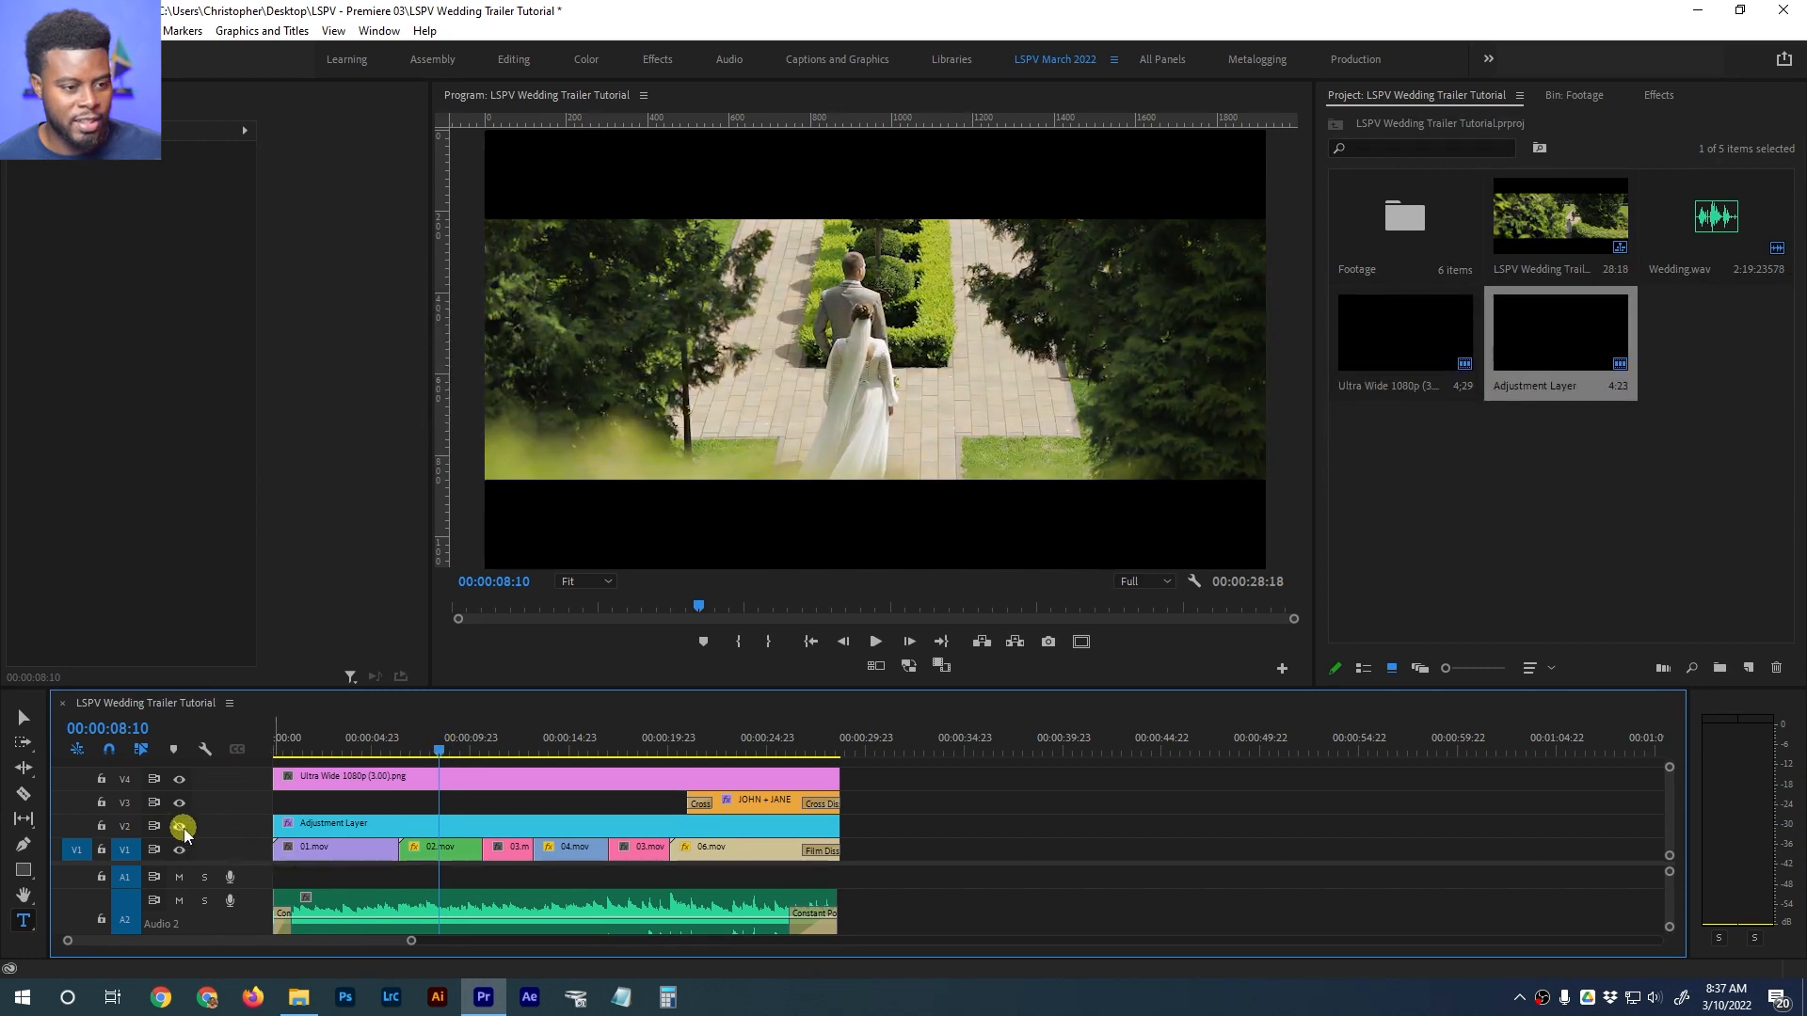
pyautogui.click(520, 744)
pyautogui.moveTo(520, 744); pyautogui.dragTo(518, 743)
pyautogui.click(179, 826)
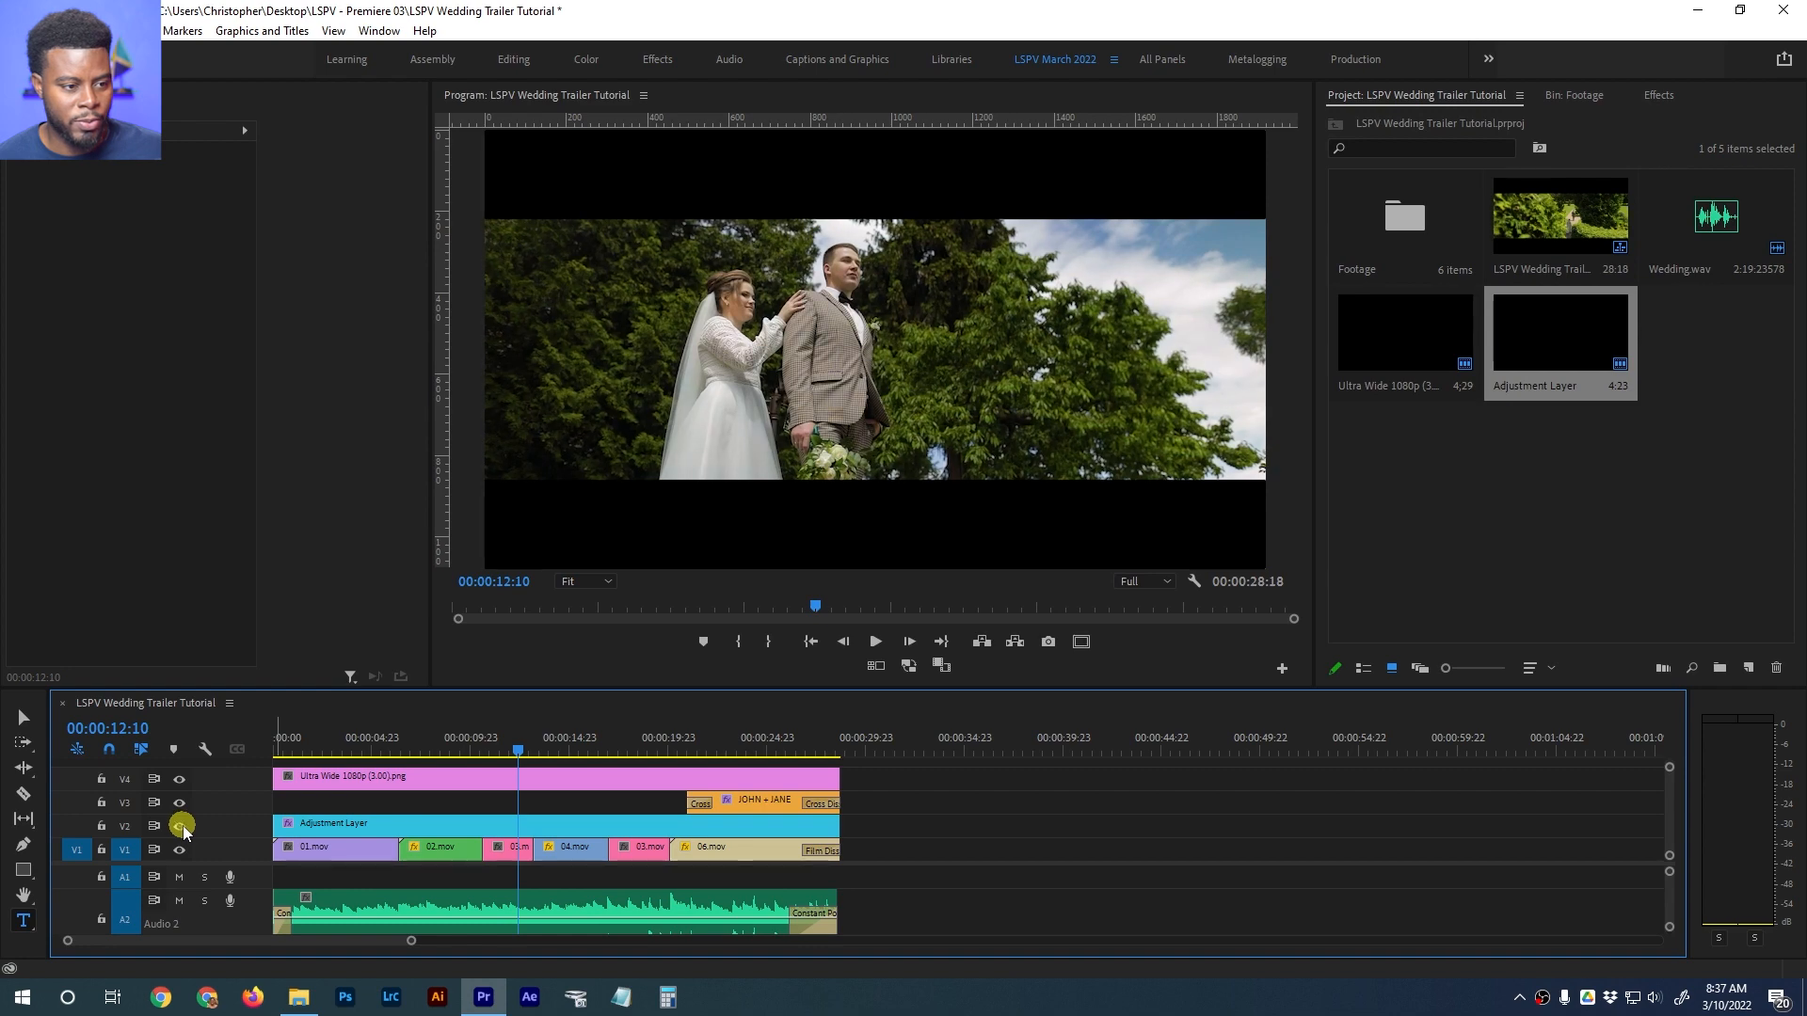
pyautogui.click(585, 751)
pyautogui.moveTo(585, 753); pyautogui.dragTo(637, 753)
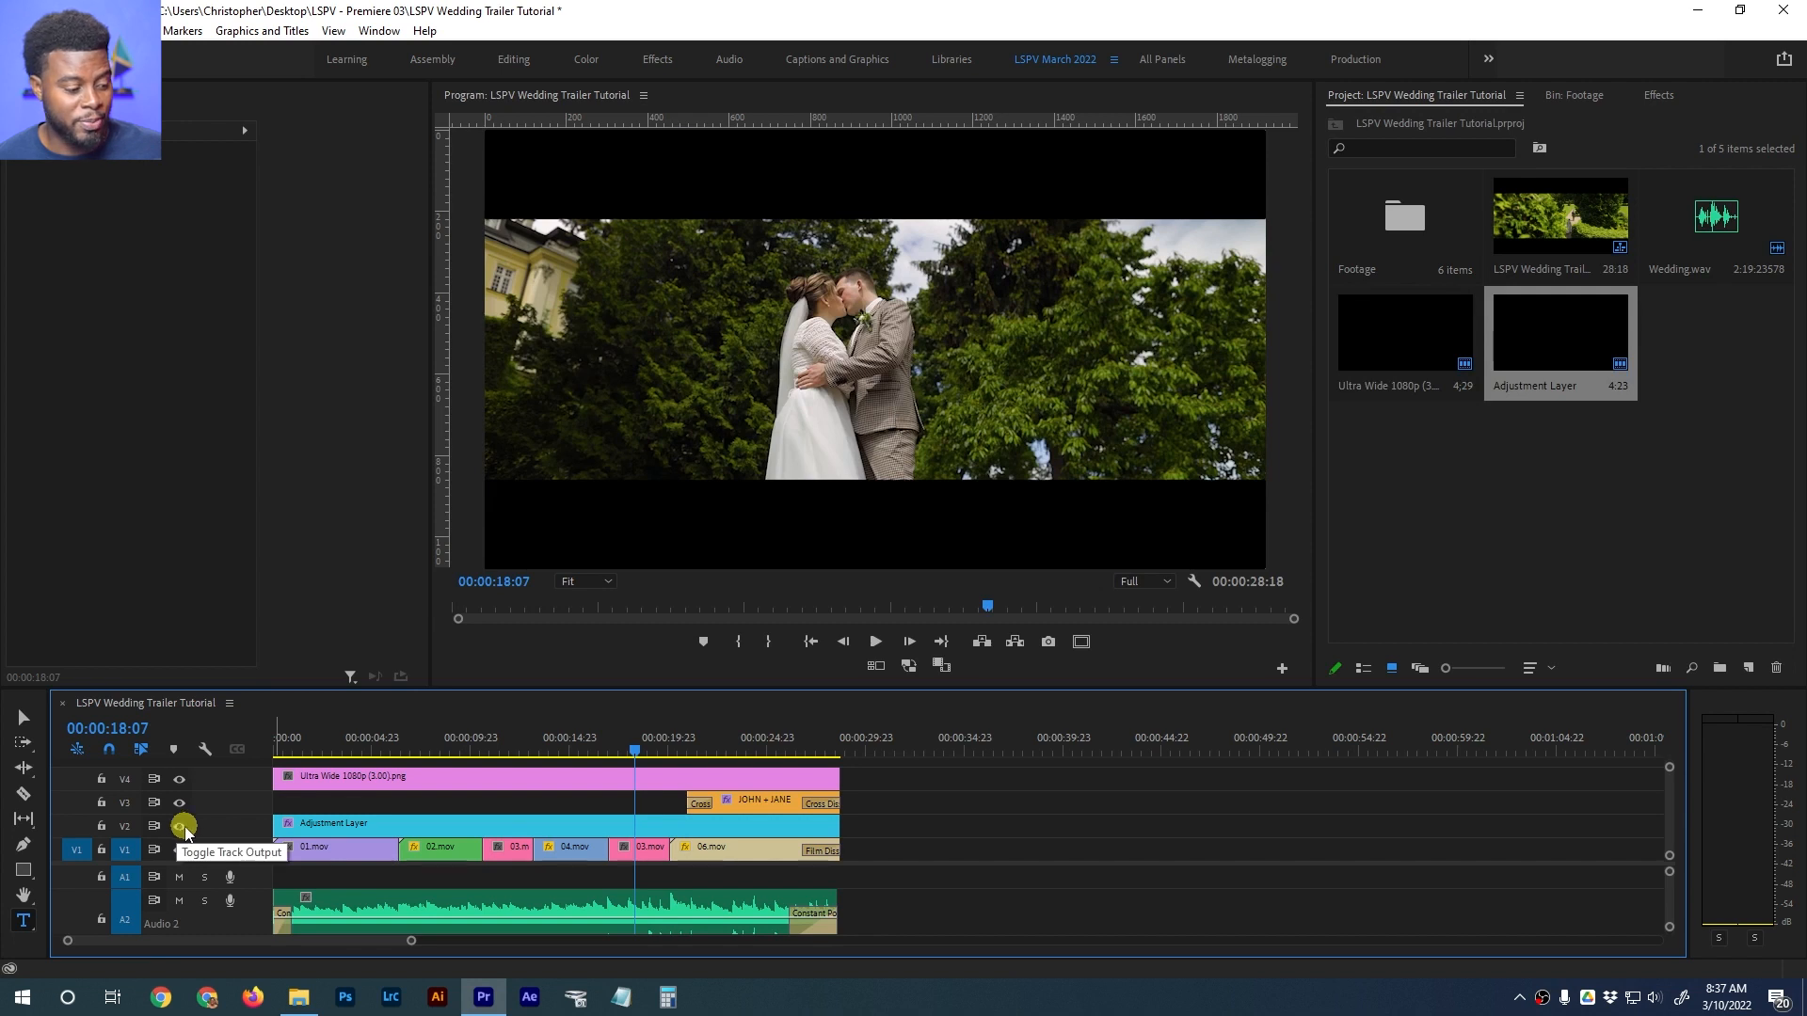
pyautogui.click(654, 852)
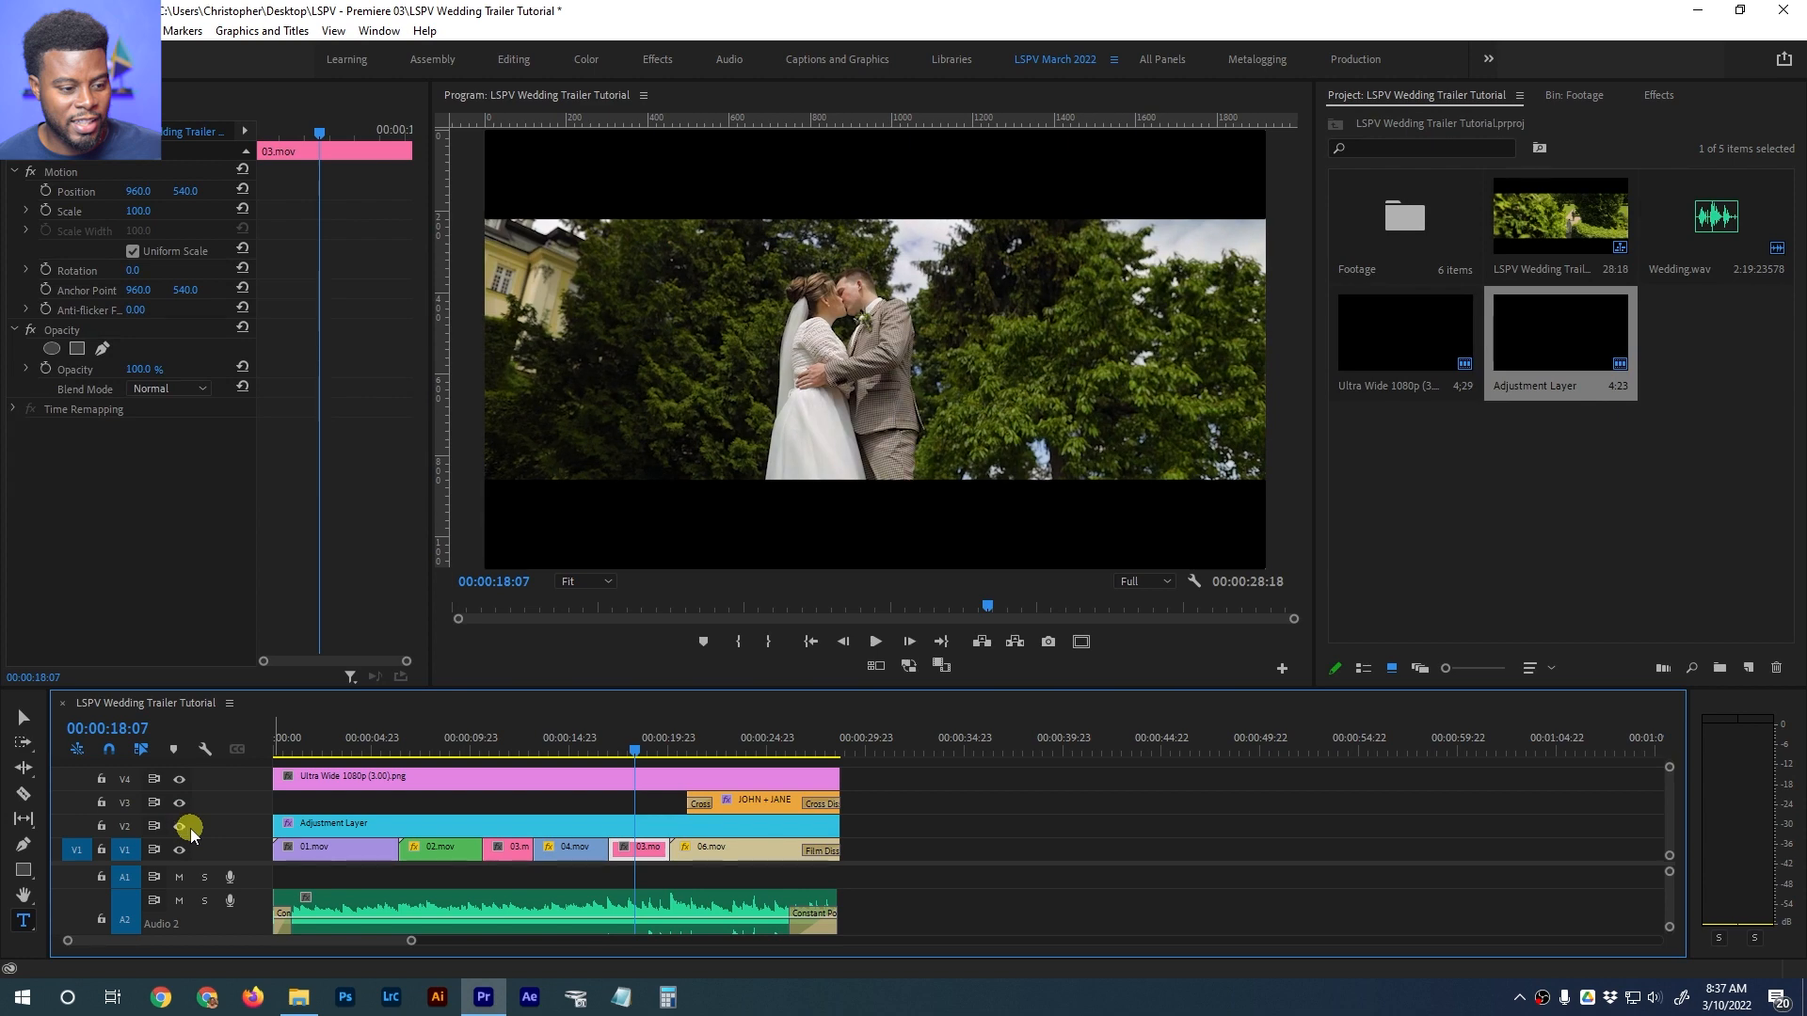
pyautogui.click(682, 747)
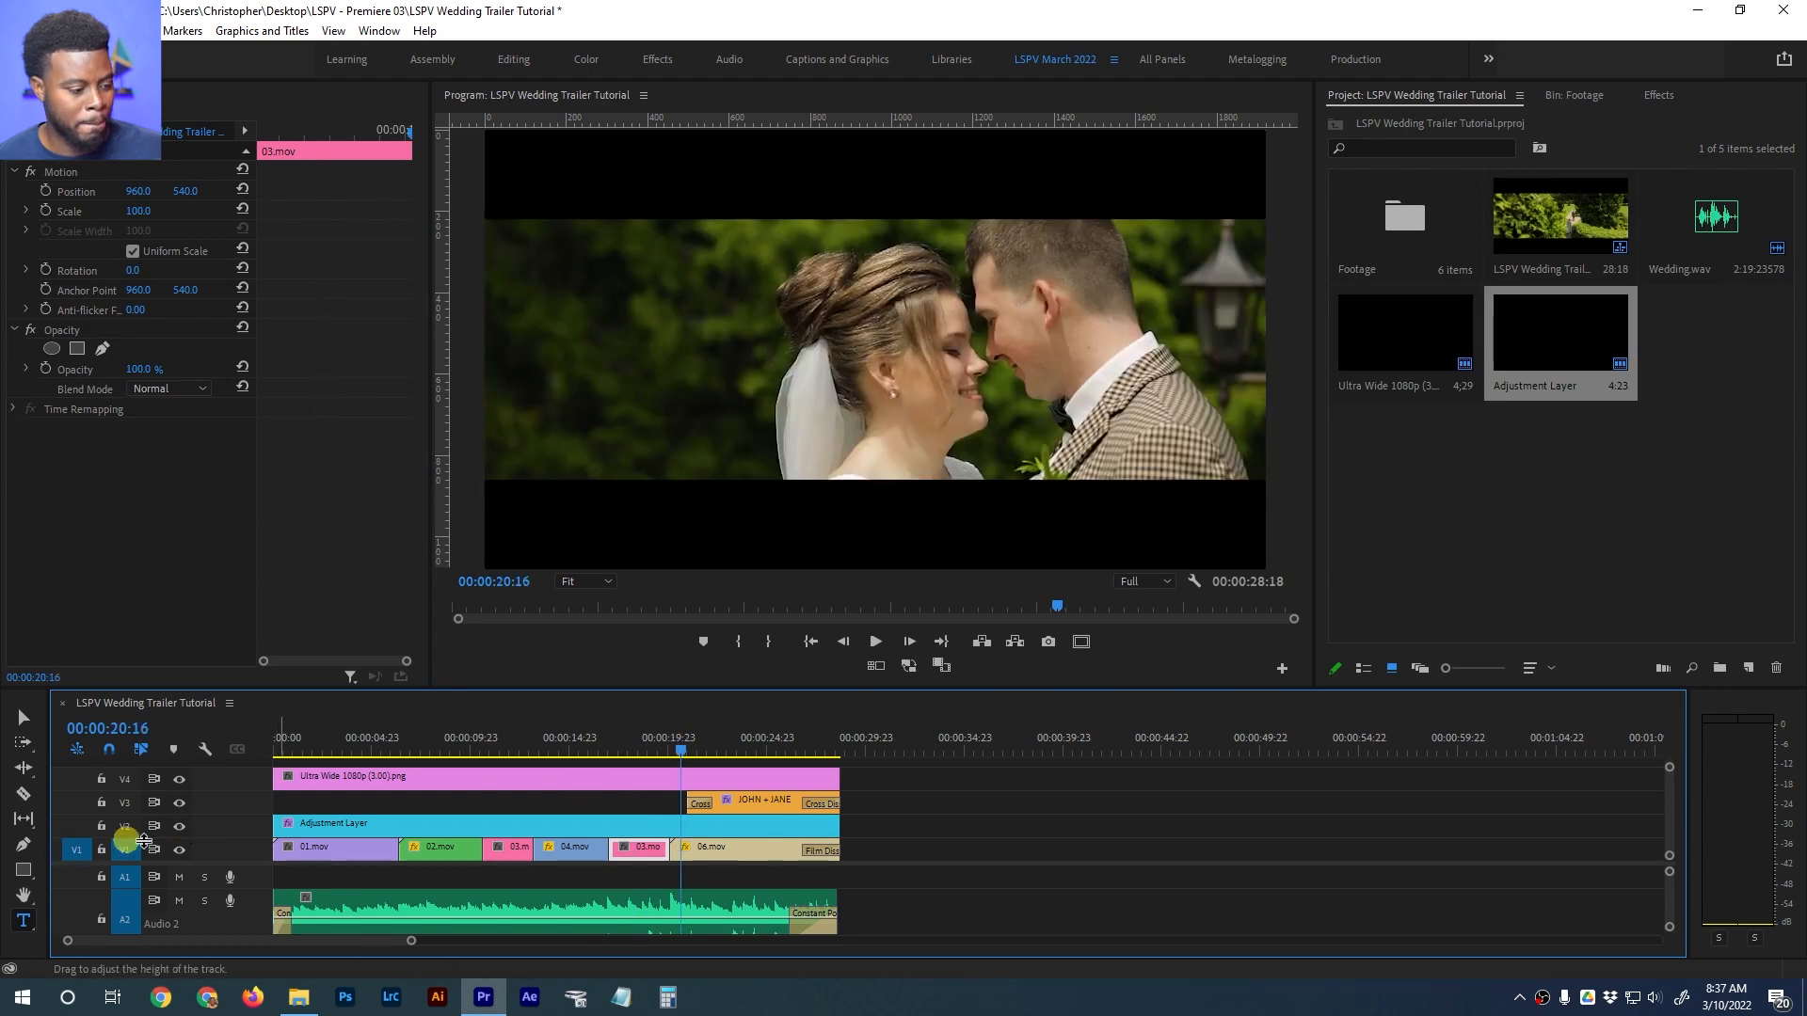
pyautogui.click(569, 749)
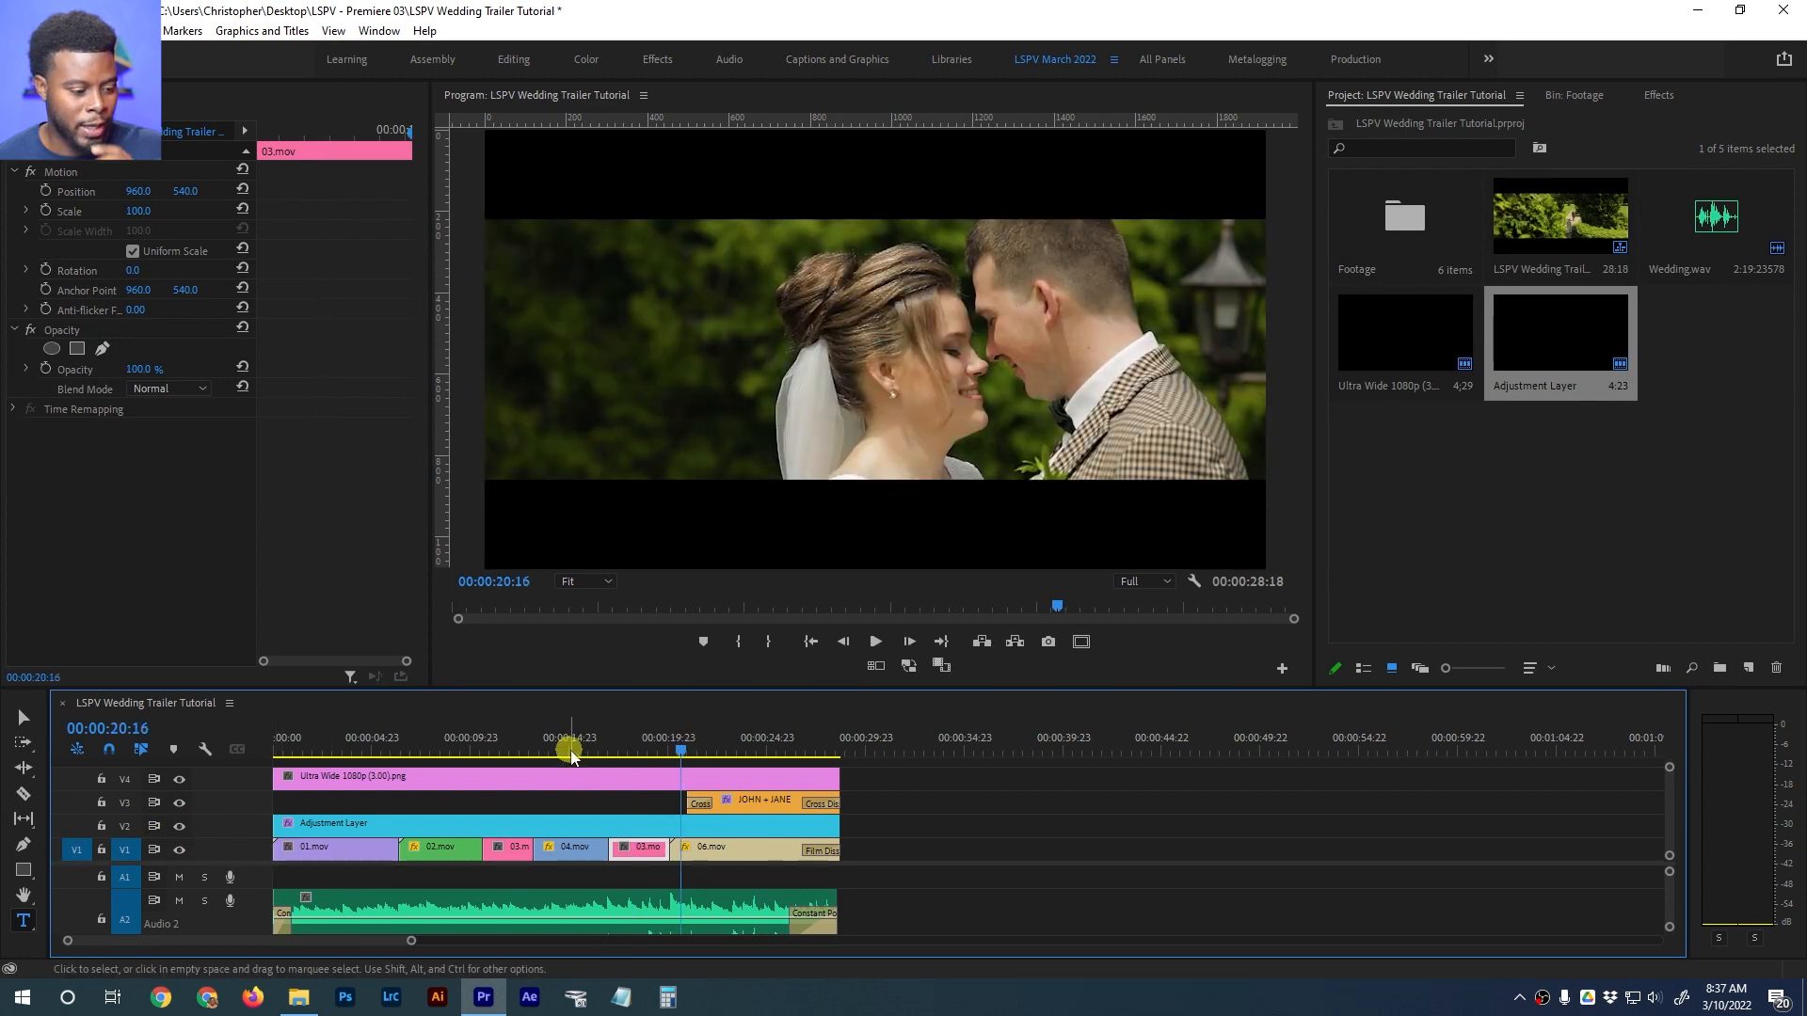
# Select the first 03.mov clip at 00:00:12:00, switch to the Color workspace with the Selection tool, and save
pyautogui.click(512, 750)
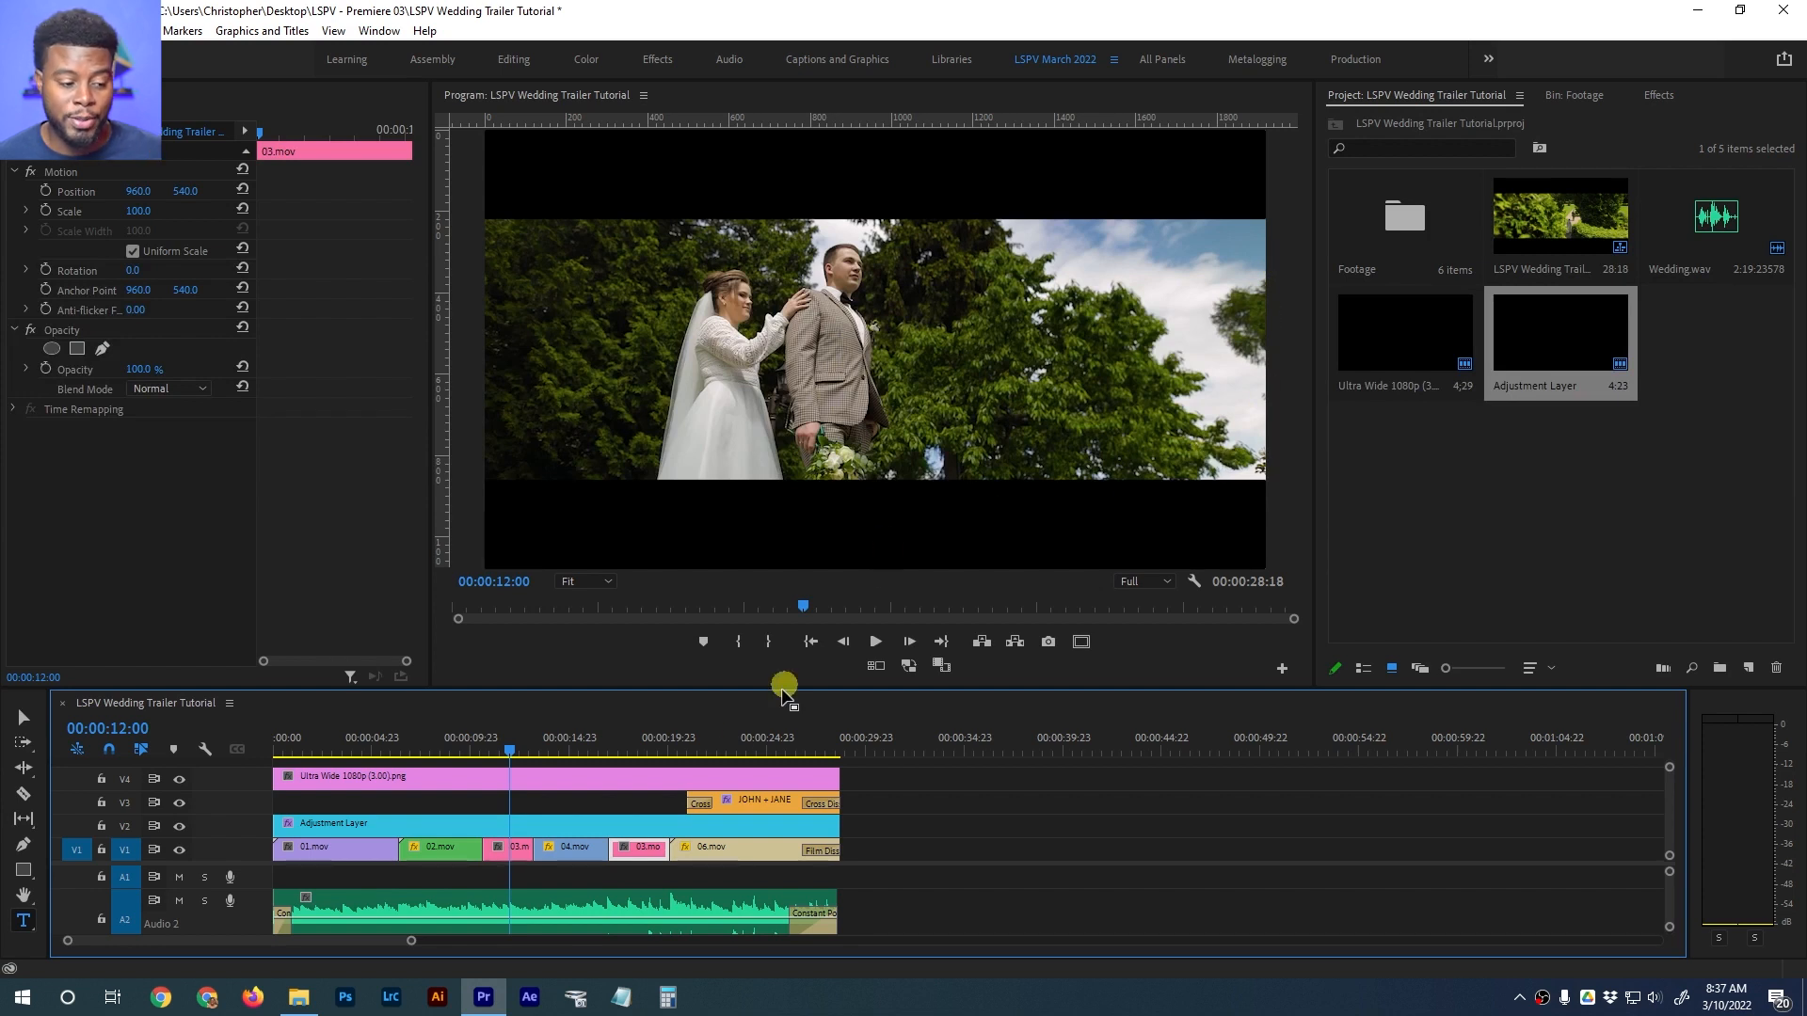
pyautogui.click(513, 826)
pyautogui.click(508, 850)
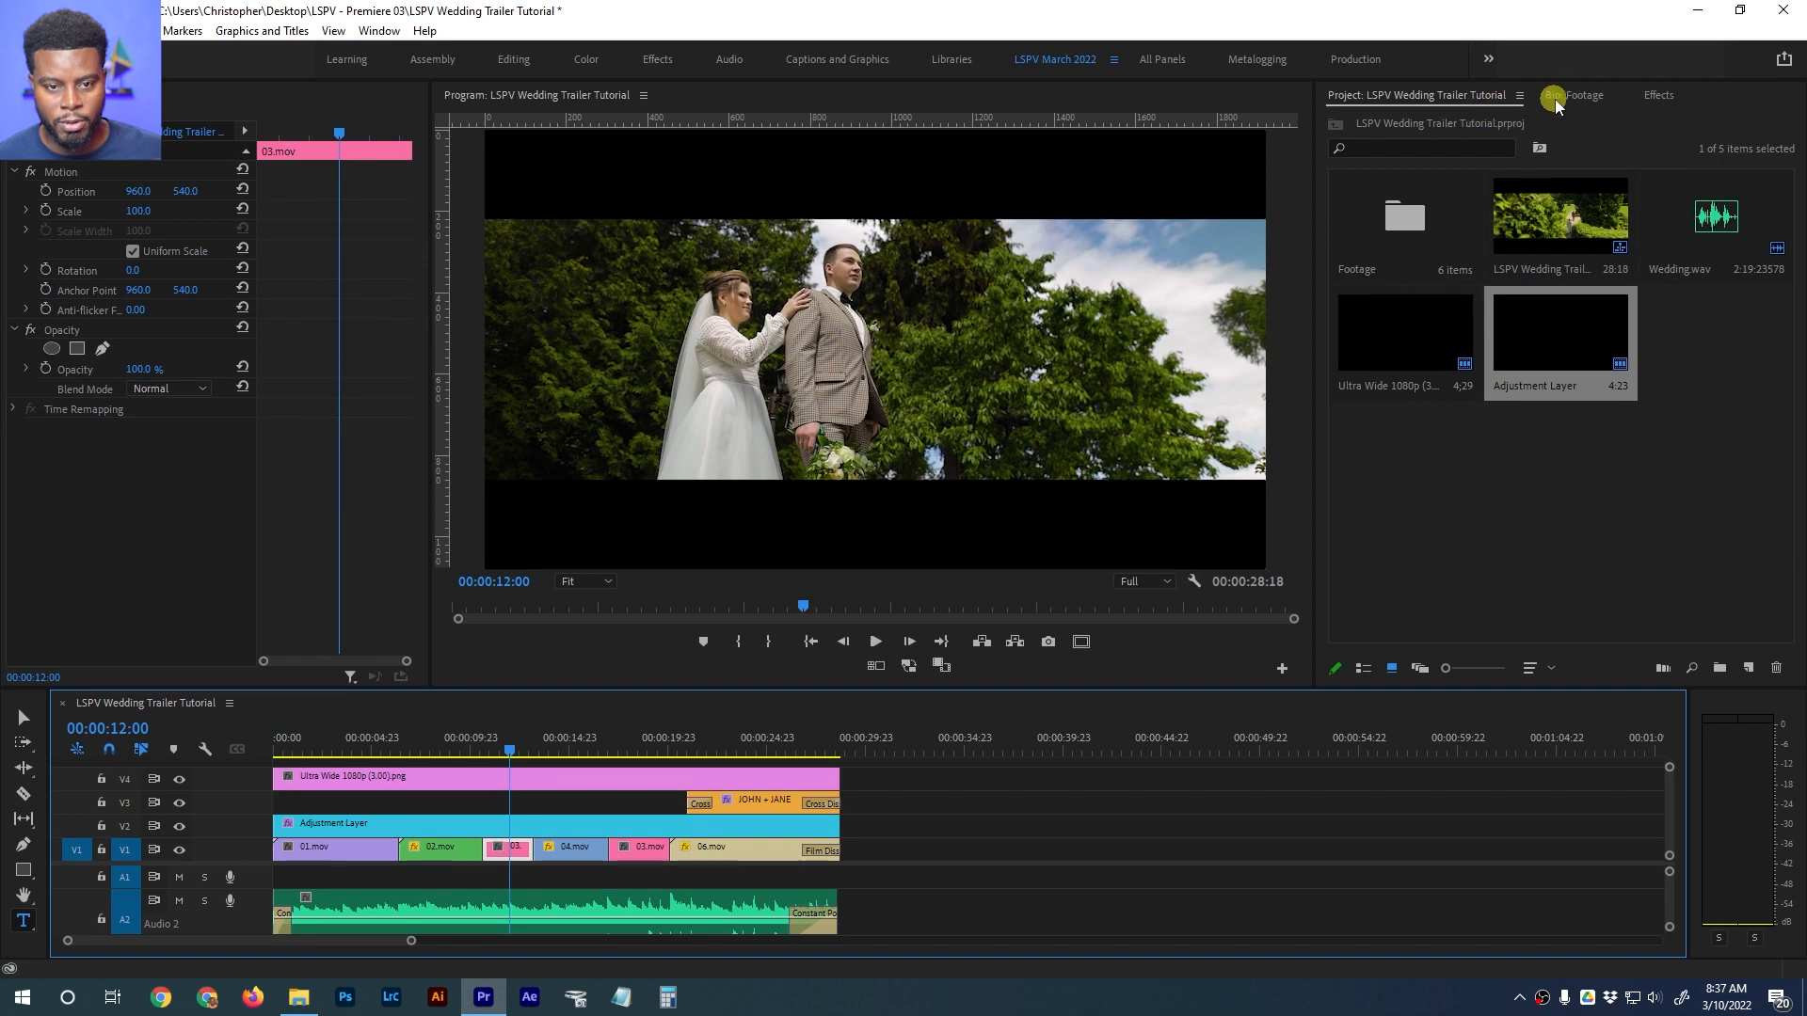
pyautogui.click(585, 59)
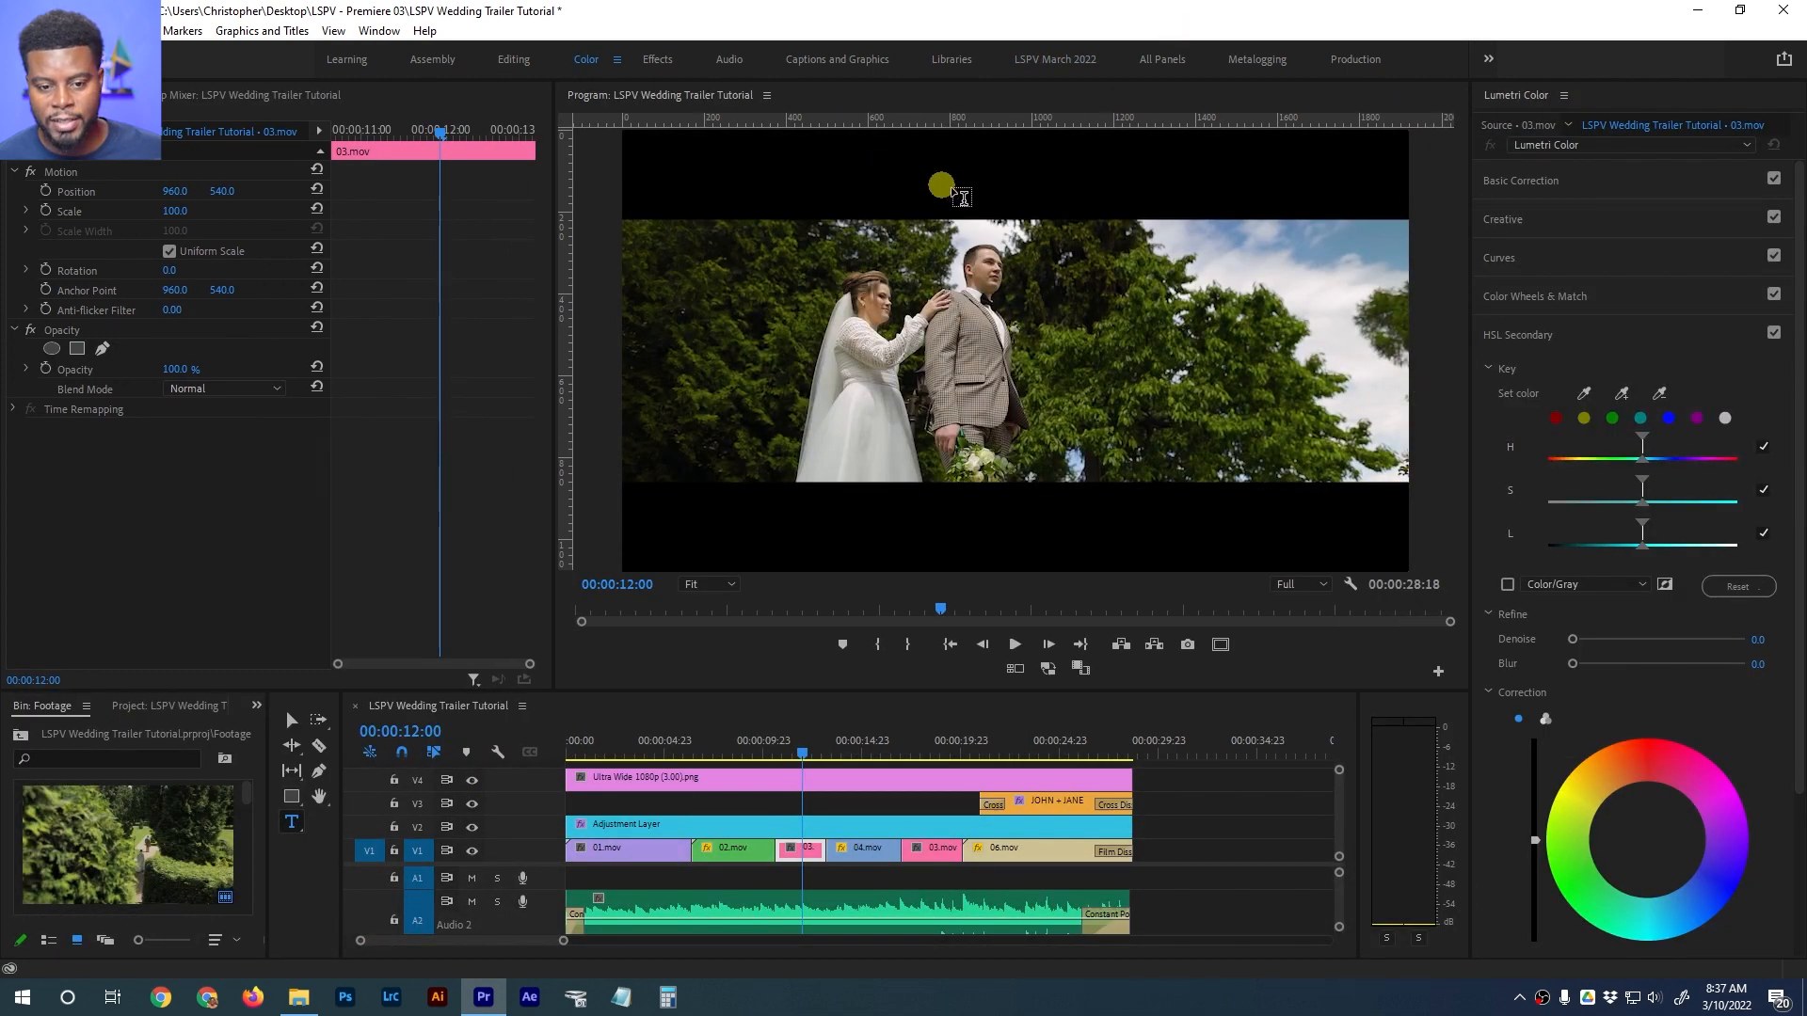
pyautogui.press('v')
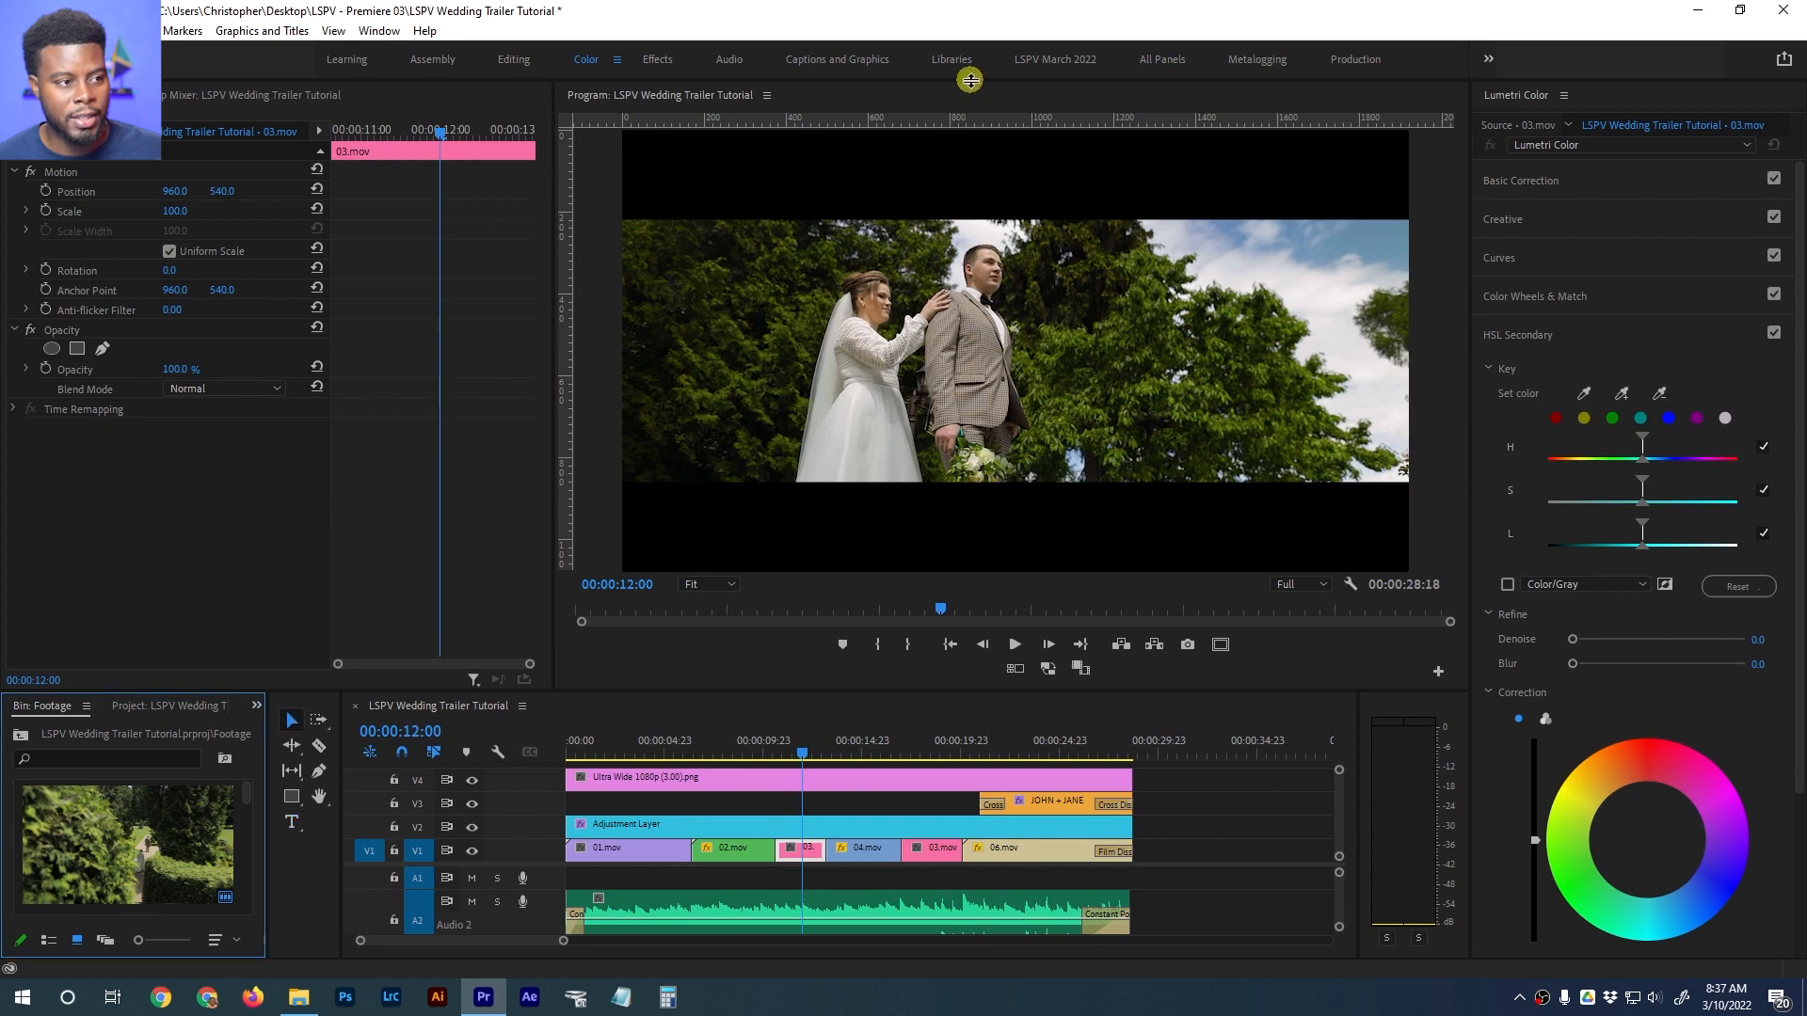
pyautogui.hotkey('ctrl', 's')
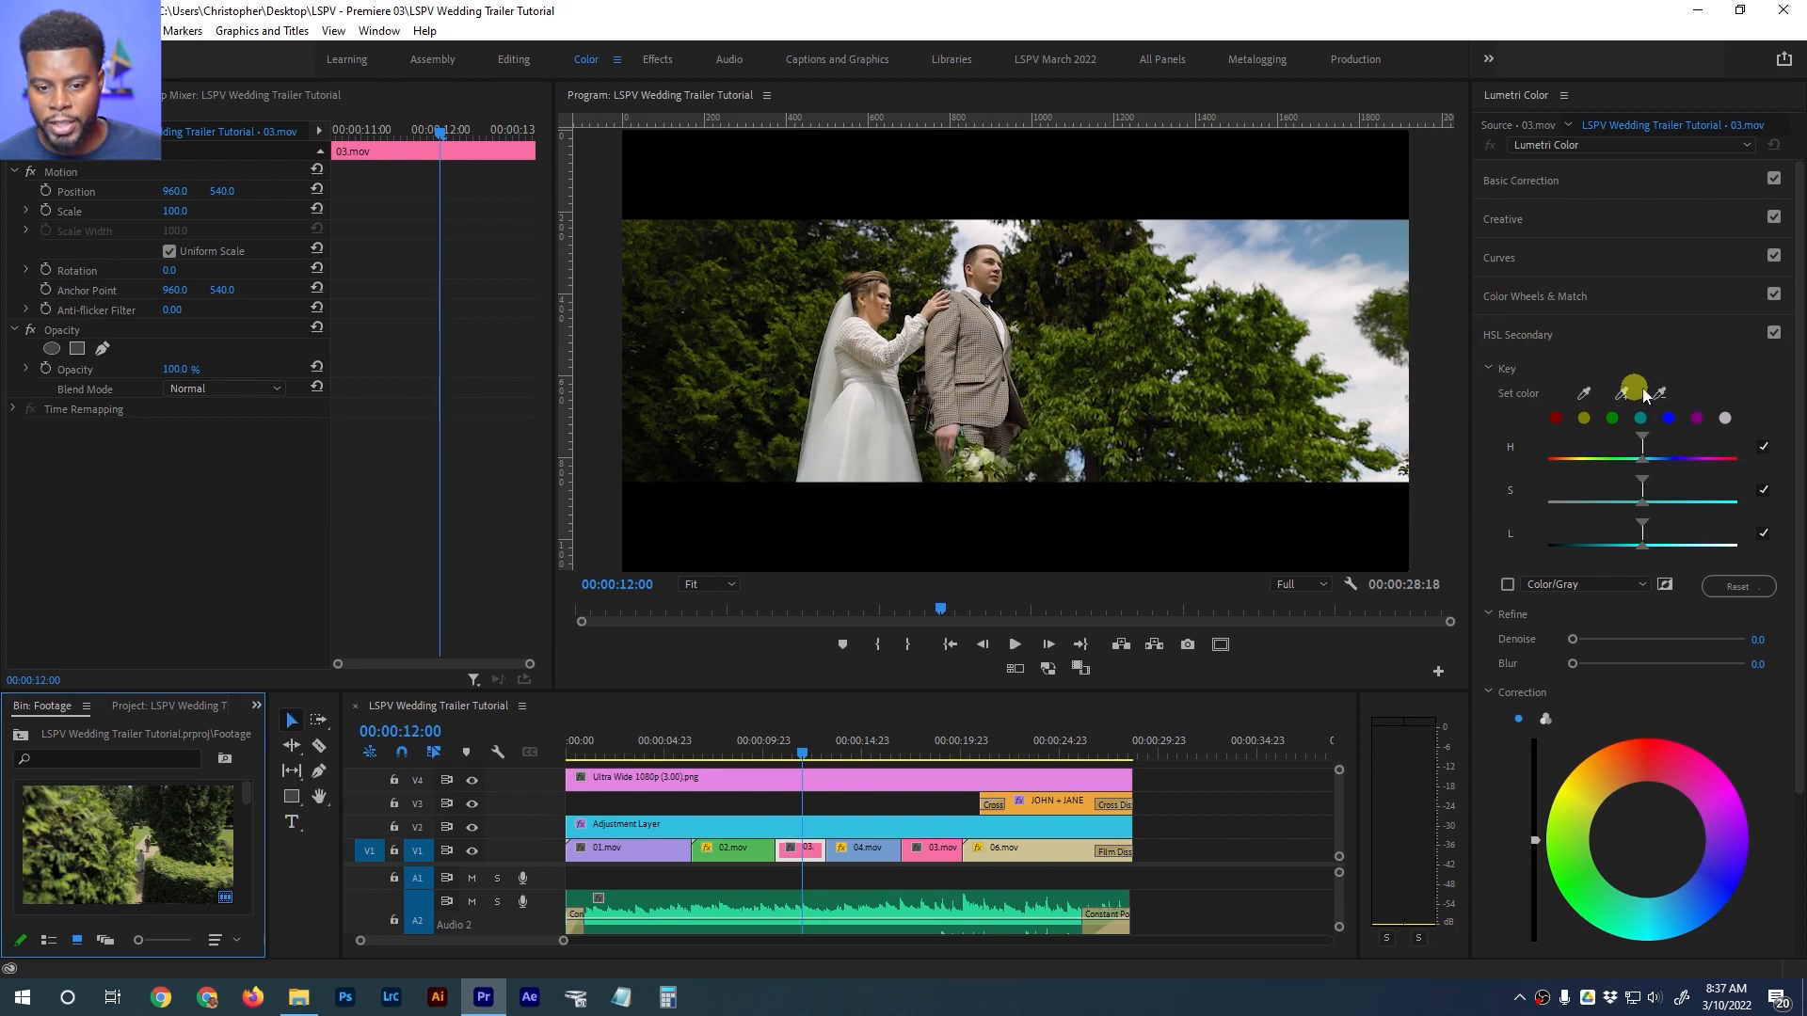
# Key the blue sky in the first 03.mov clip with HSL Secondary and widen the saturation and luminance ranges
pyautogui.click(1586, 396)
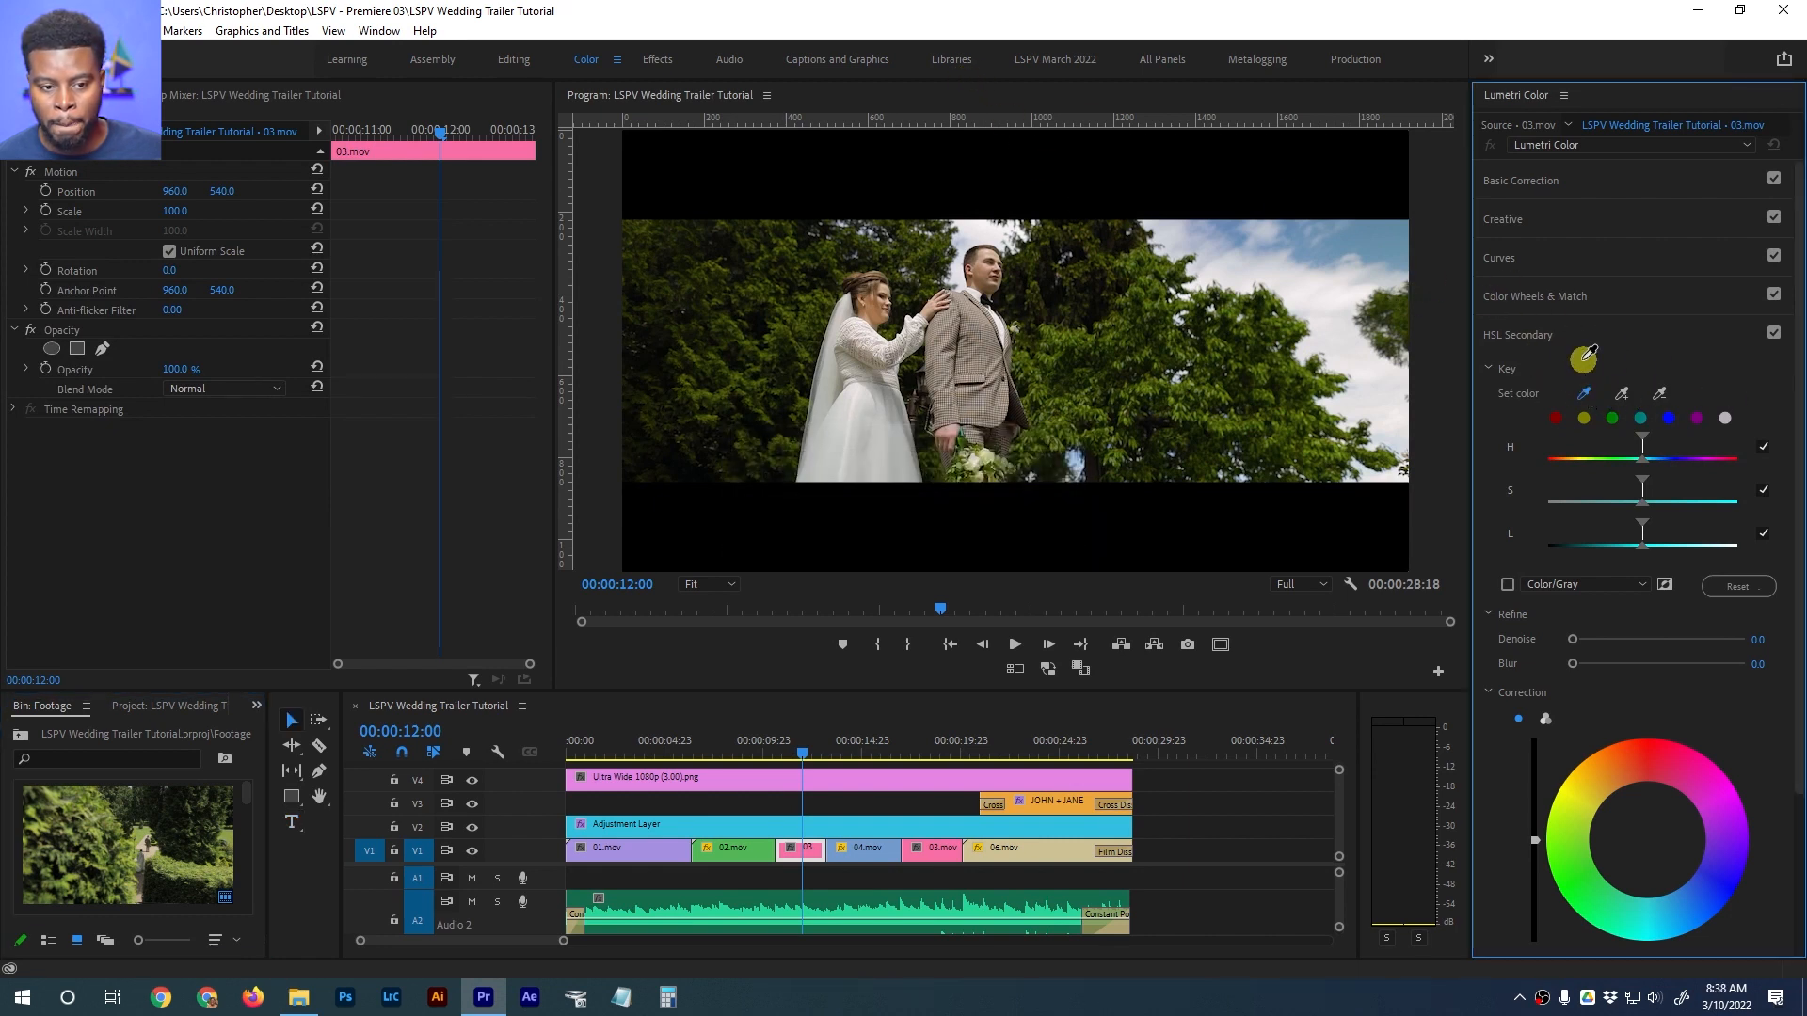
pyautogui.click(1375, 233)
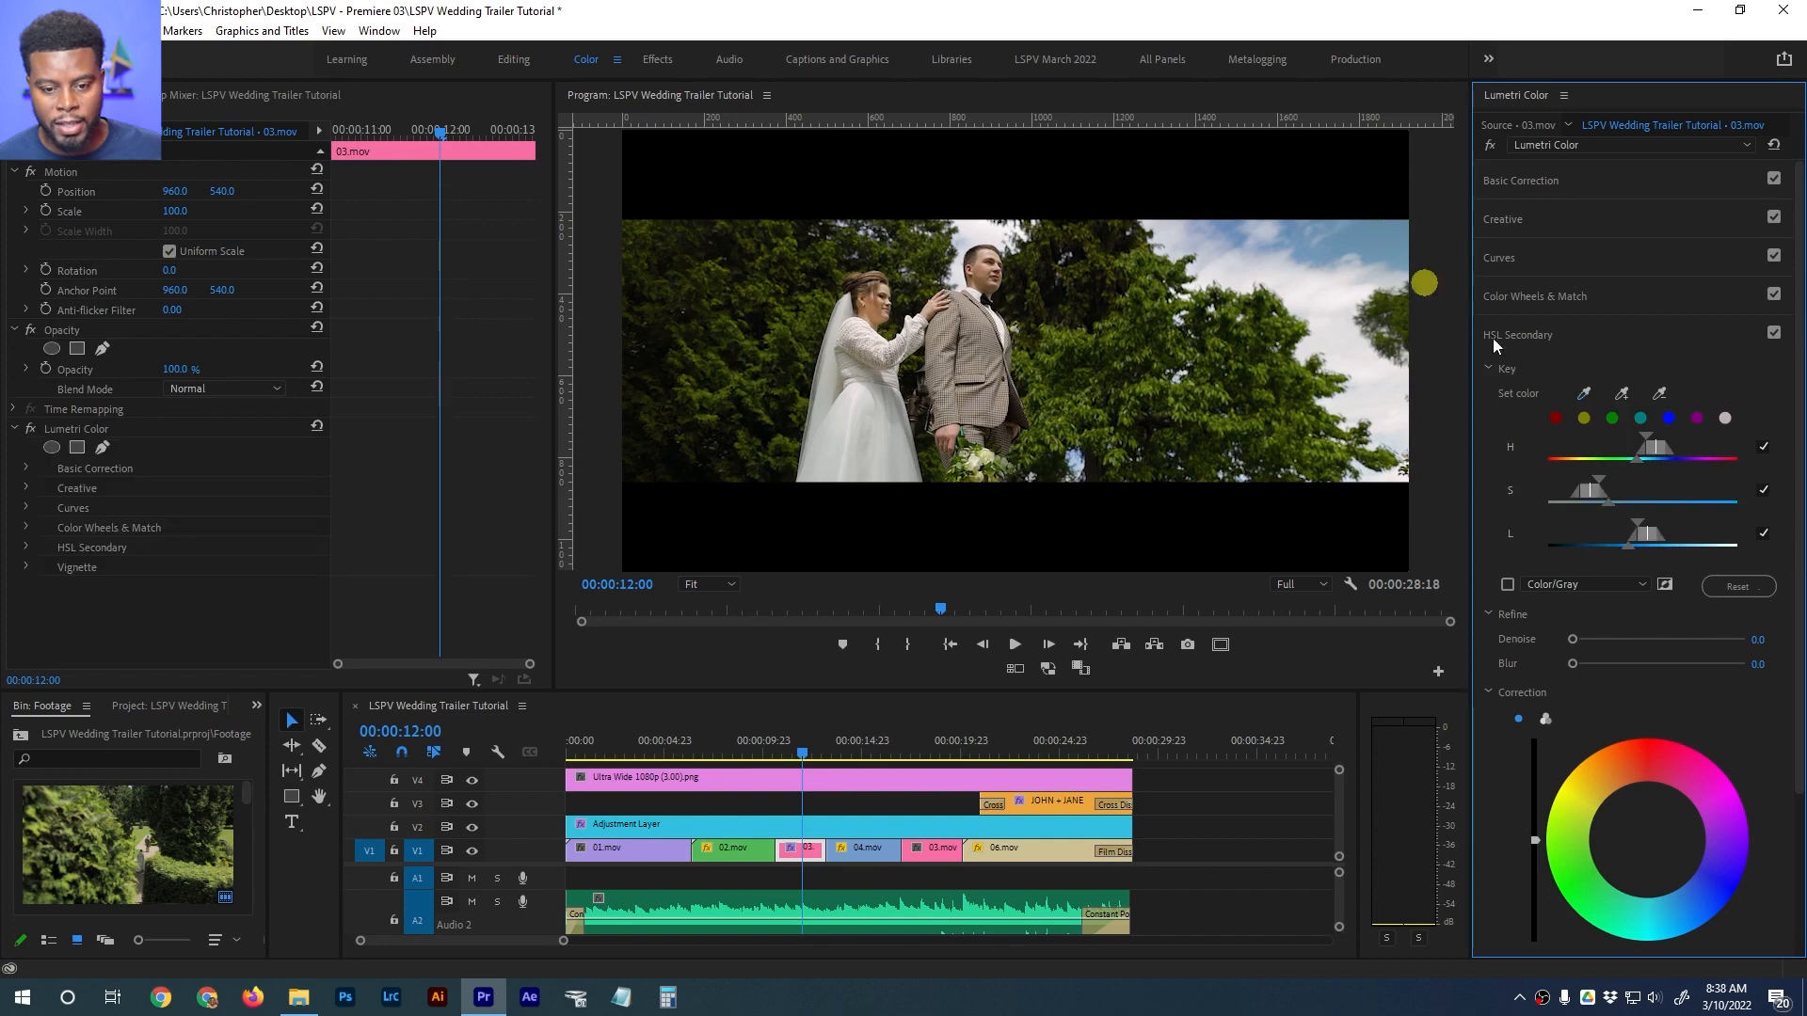
pyautogui.moveTo(1605, 485); pyautogui.dragTo(1621, 527)
# Set the keyed sky's HSL Secondary Saturation to 150 after testing it at 0
pyautogui.scroll(-3, 1496, 704)
pyautogui.scroll(-2, 1500, 713)
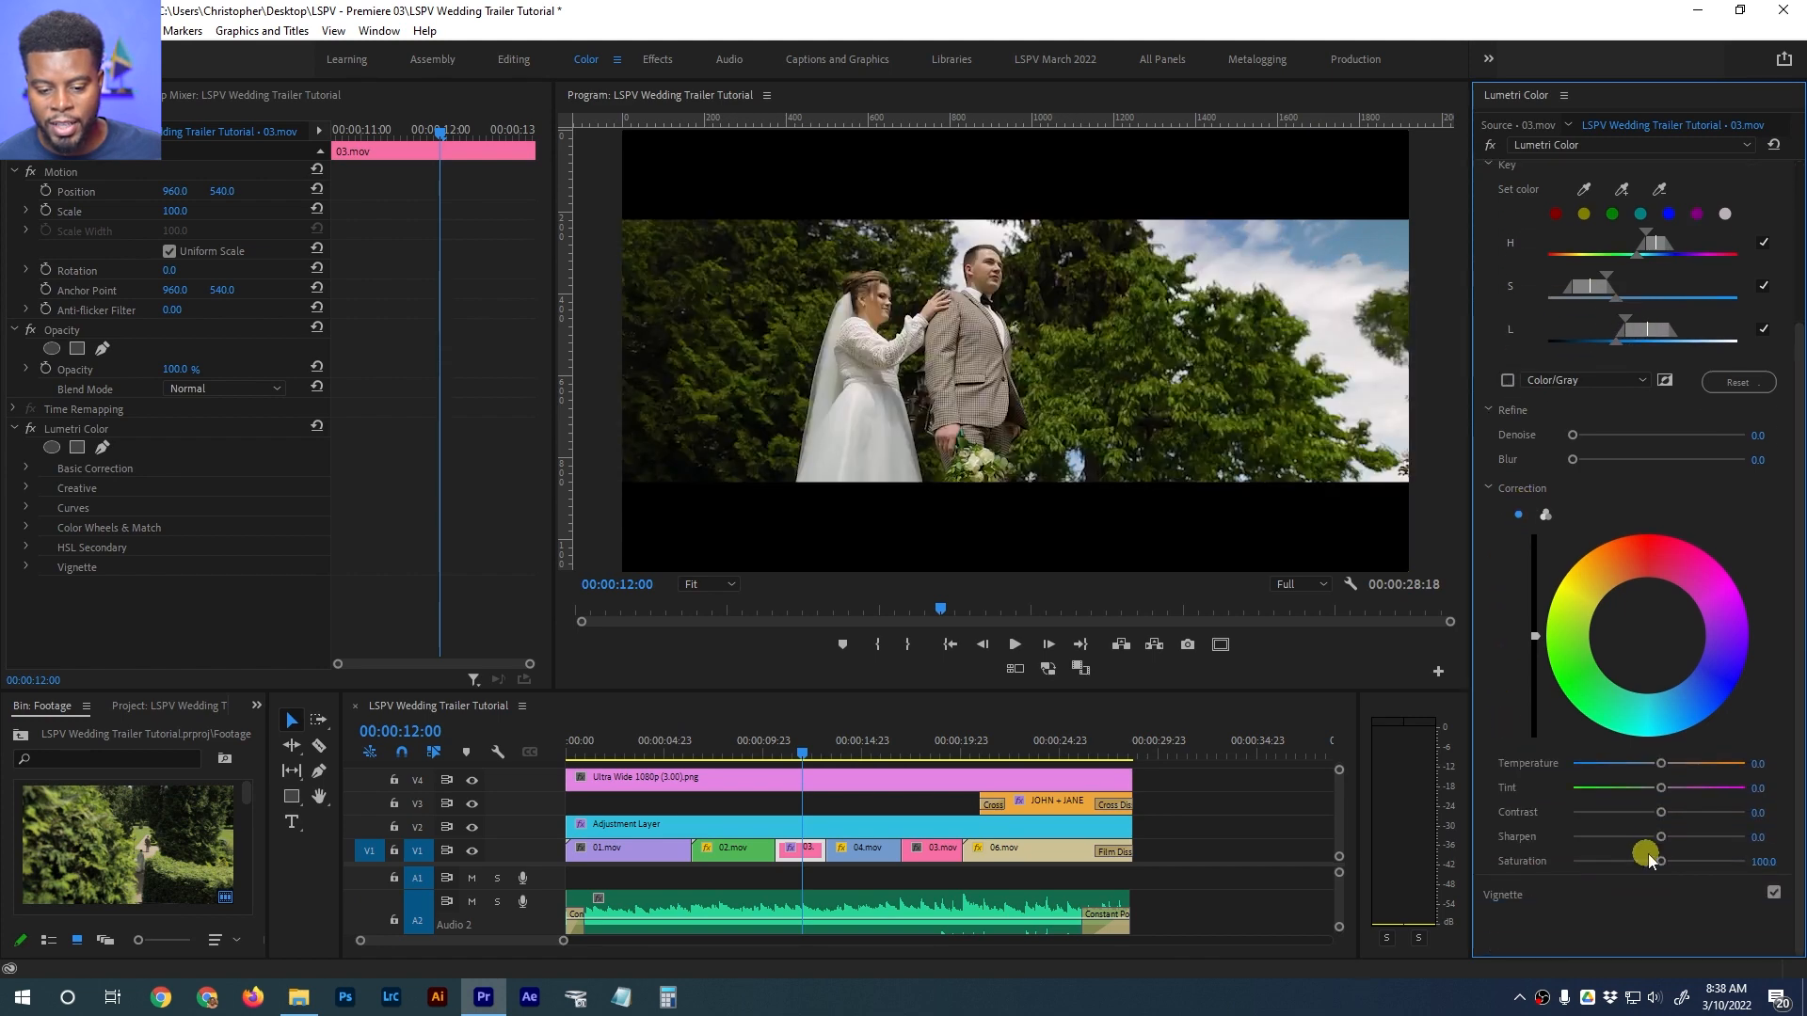
pyautogui.moveTo(1662, 862); pyautogui.dragTo(1465, 857)
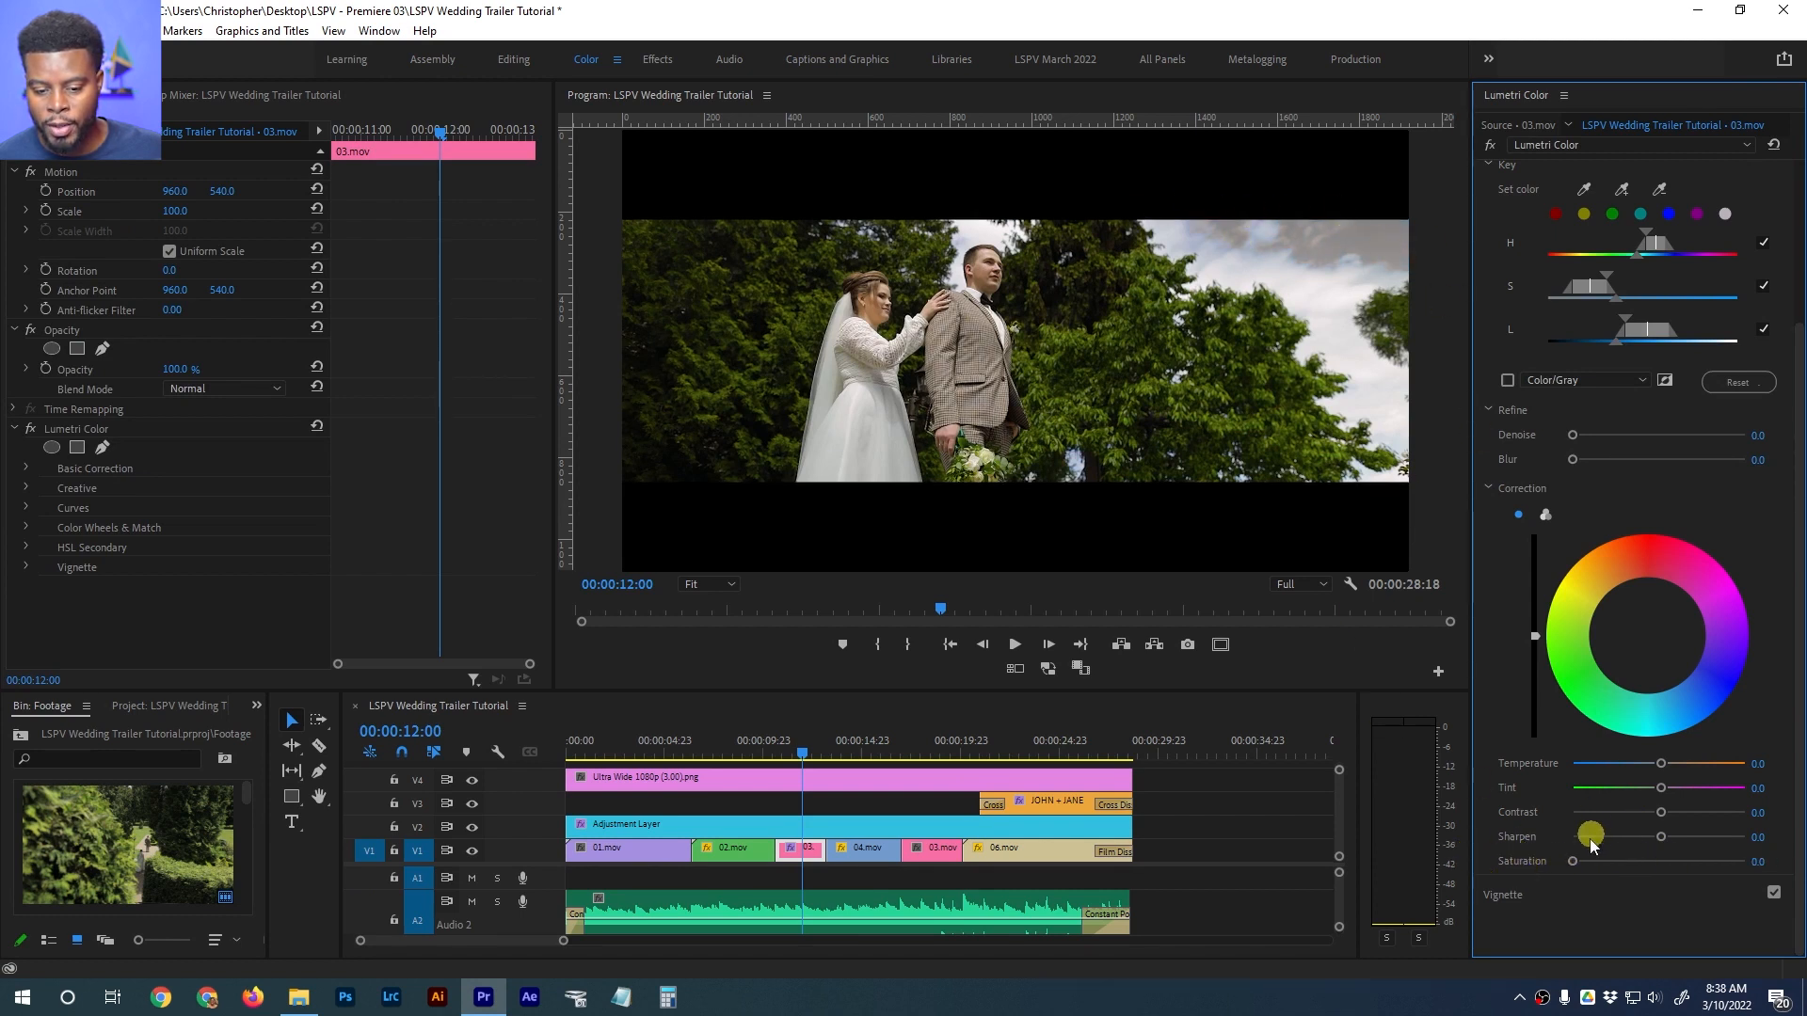
pyautogui.moveTo(1575, 866); pyautogui.dragTo(1710, 878)
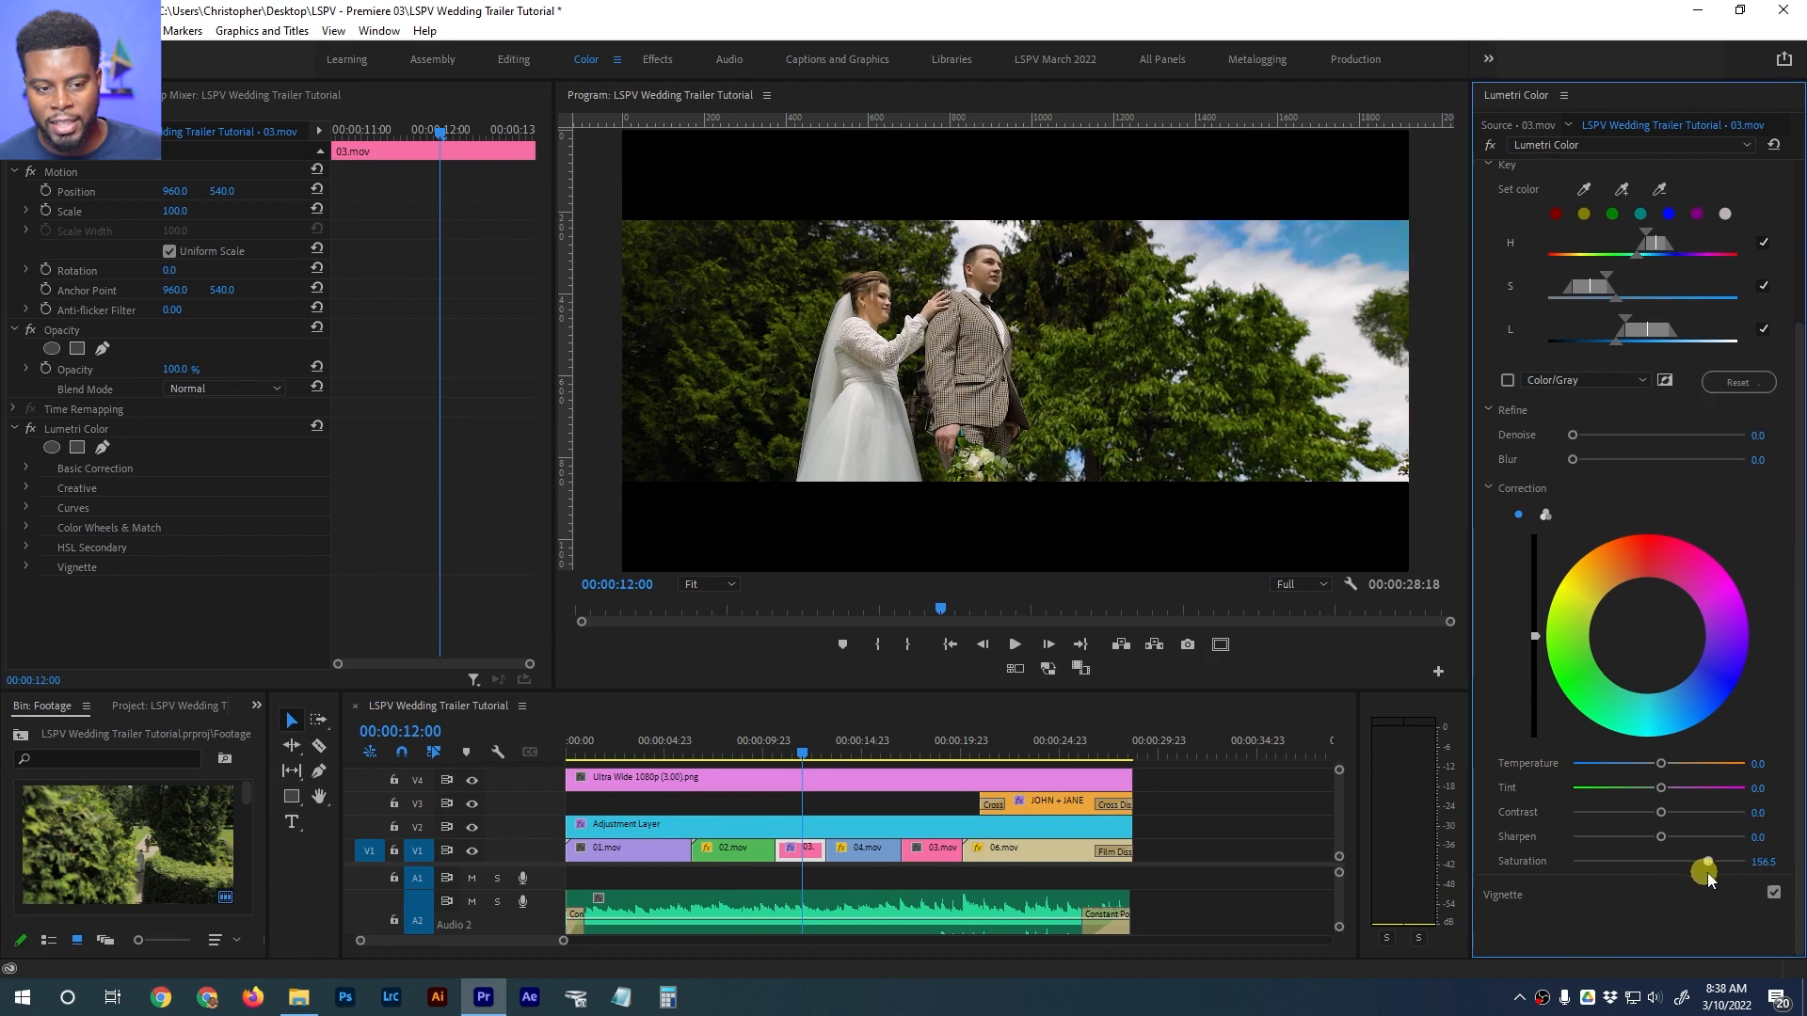
pyautogui.click(1772, 858)
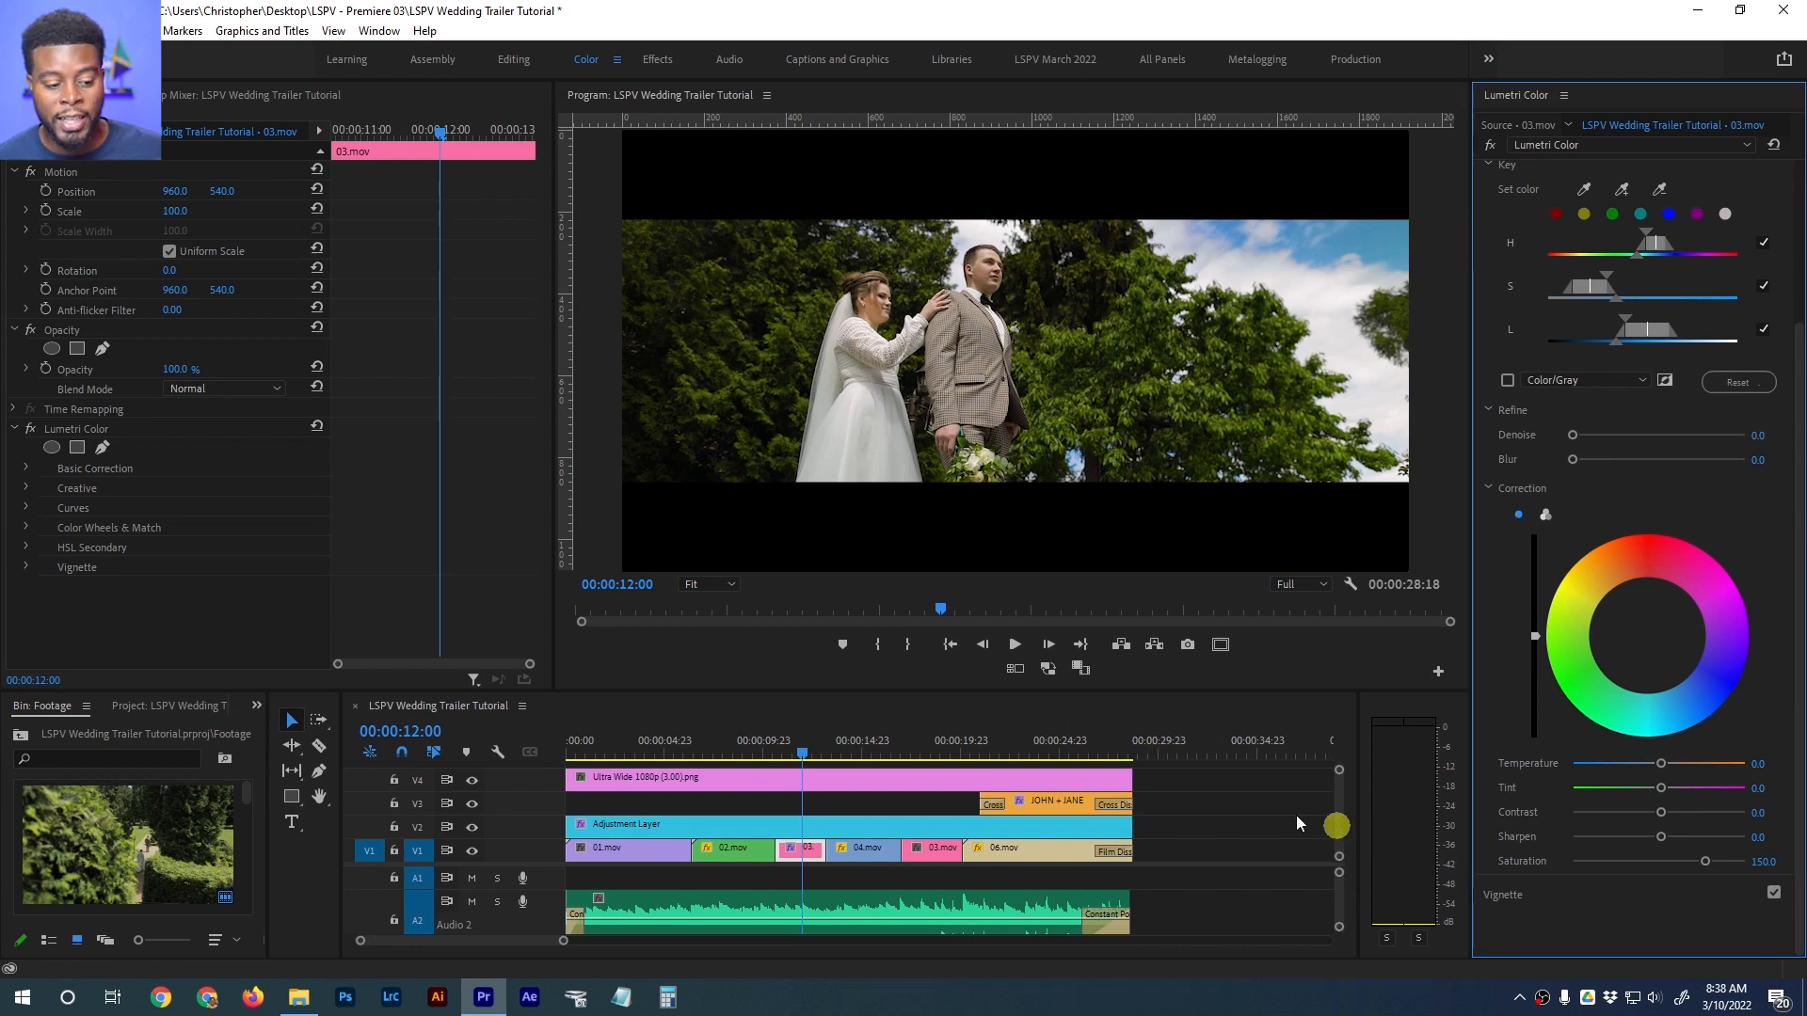
# Rename the Lumetri Color effect on the first 03.mov clip as Sky Blue
pyautogui.click(90, 431)
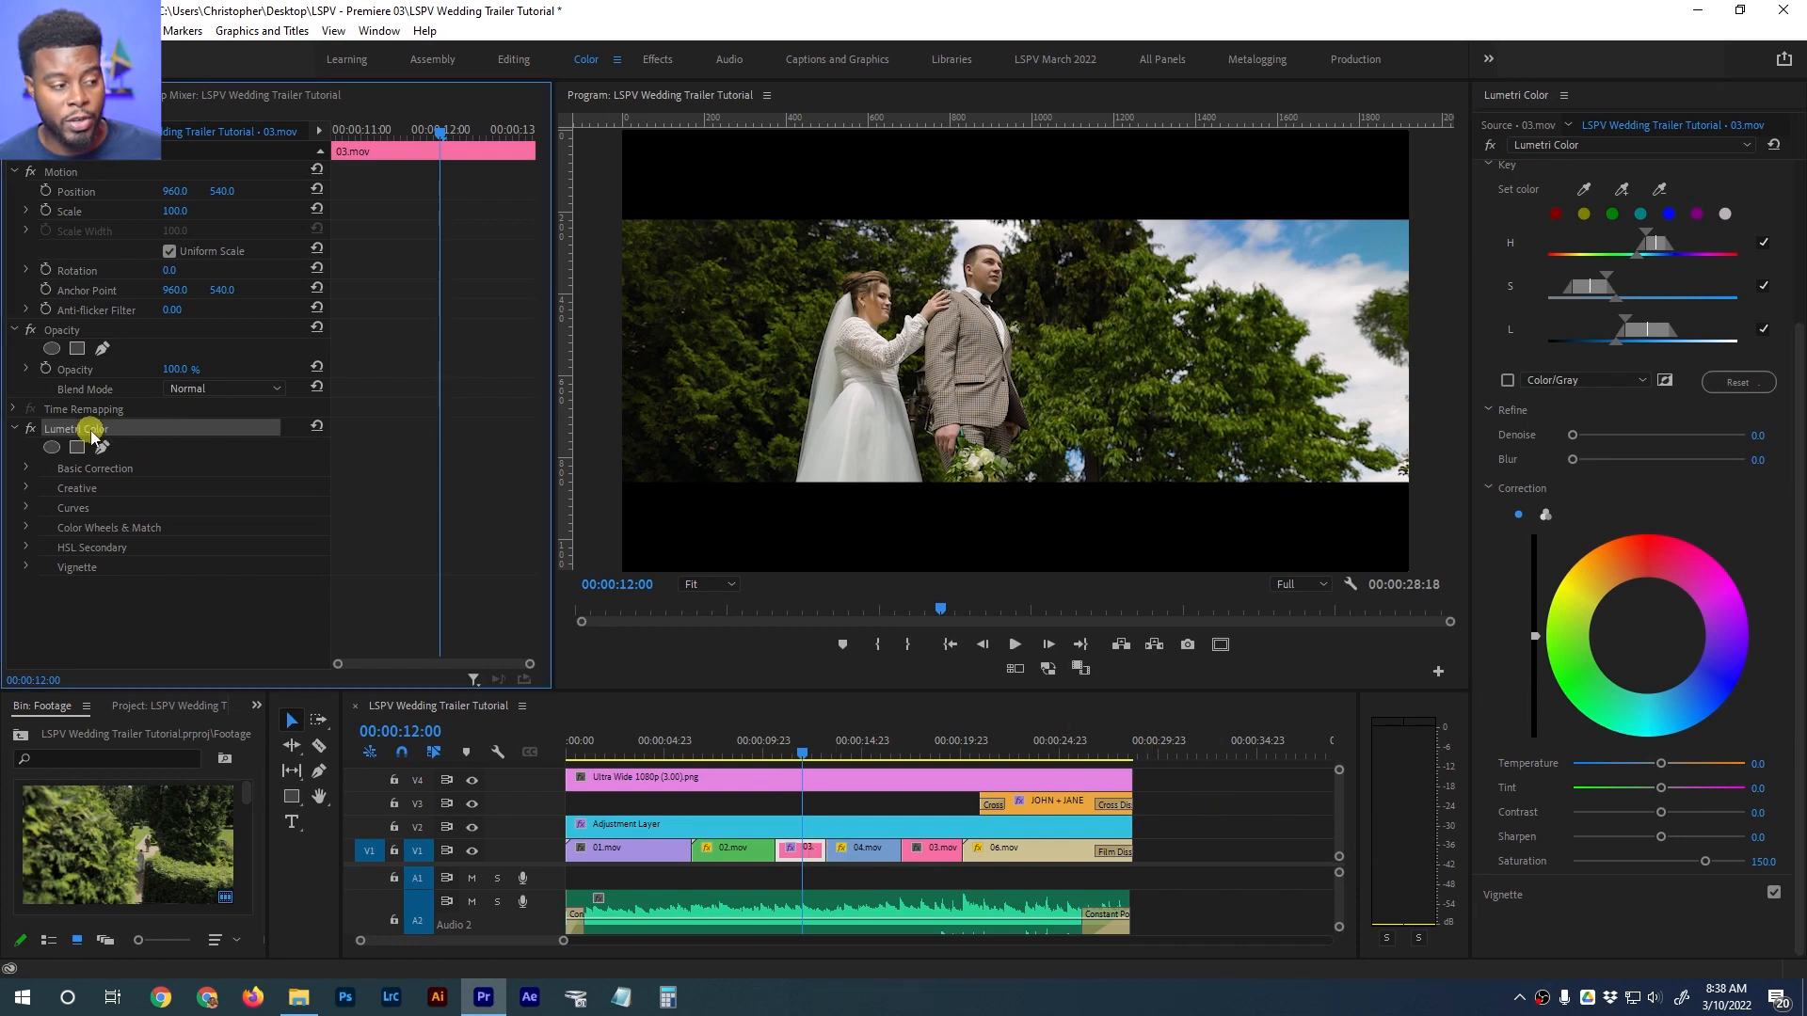
pyautogui.rightClick(123, 431)
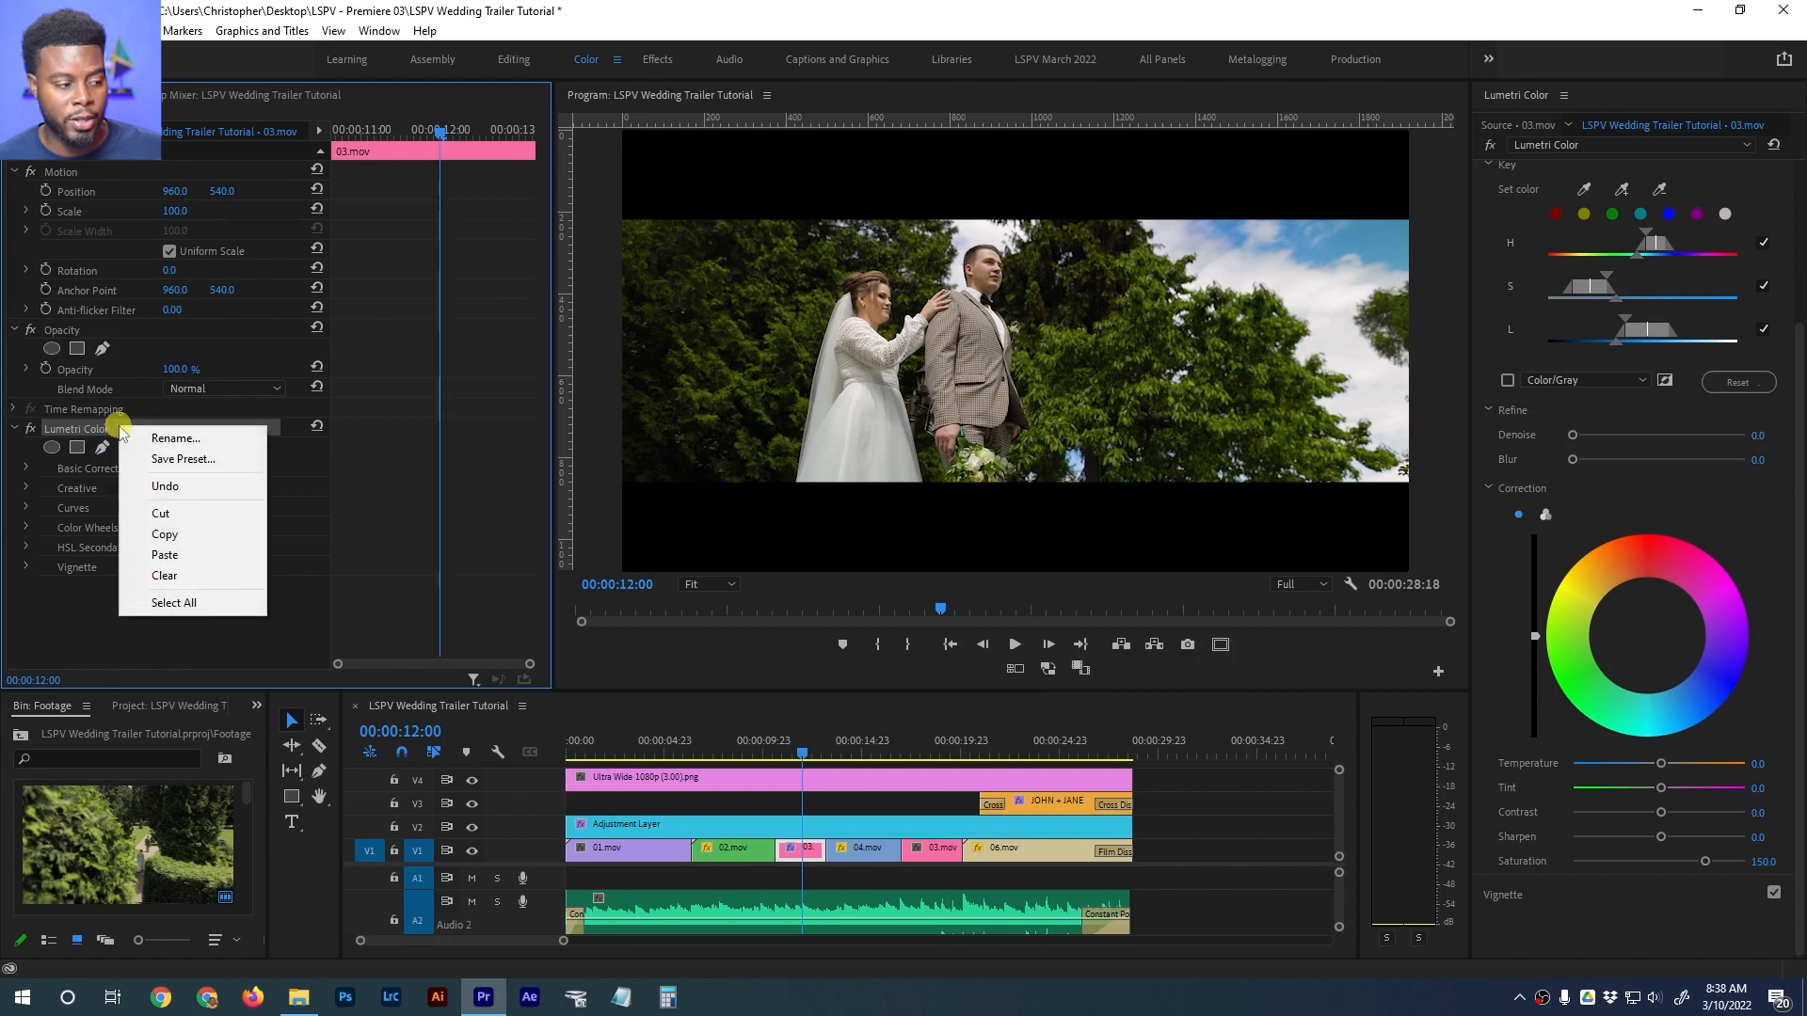
pyautogui.click(143, 438)
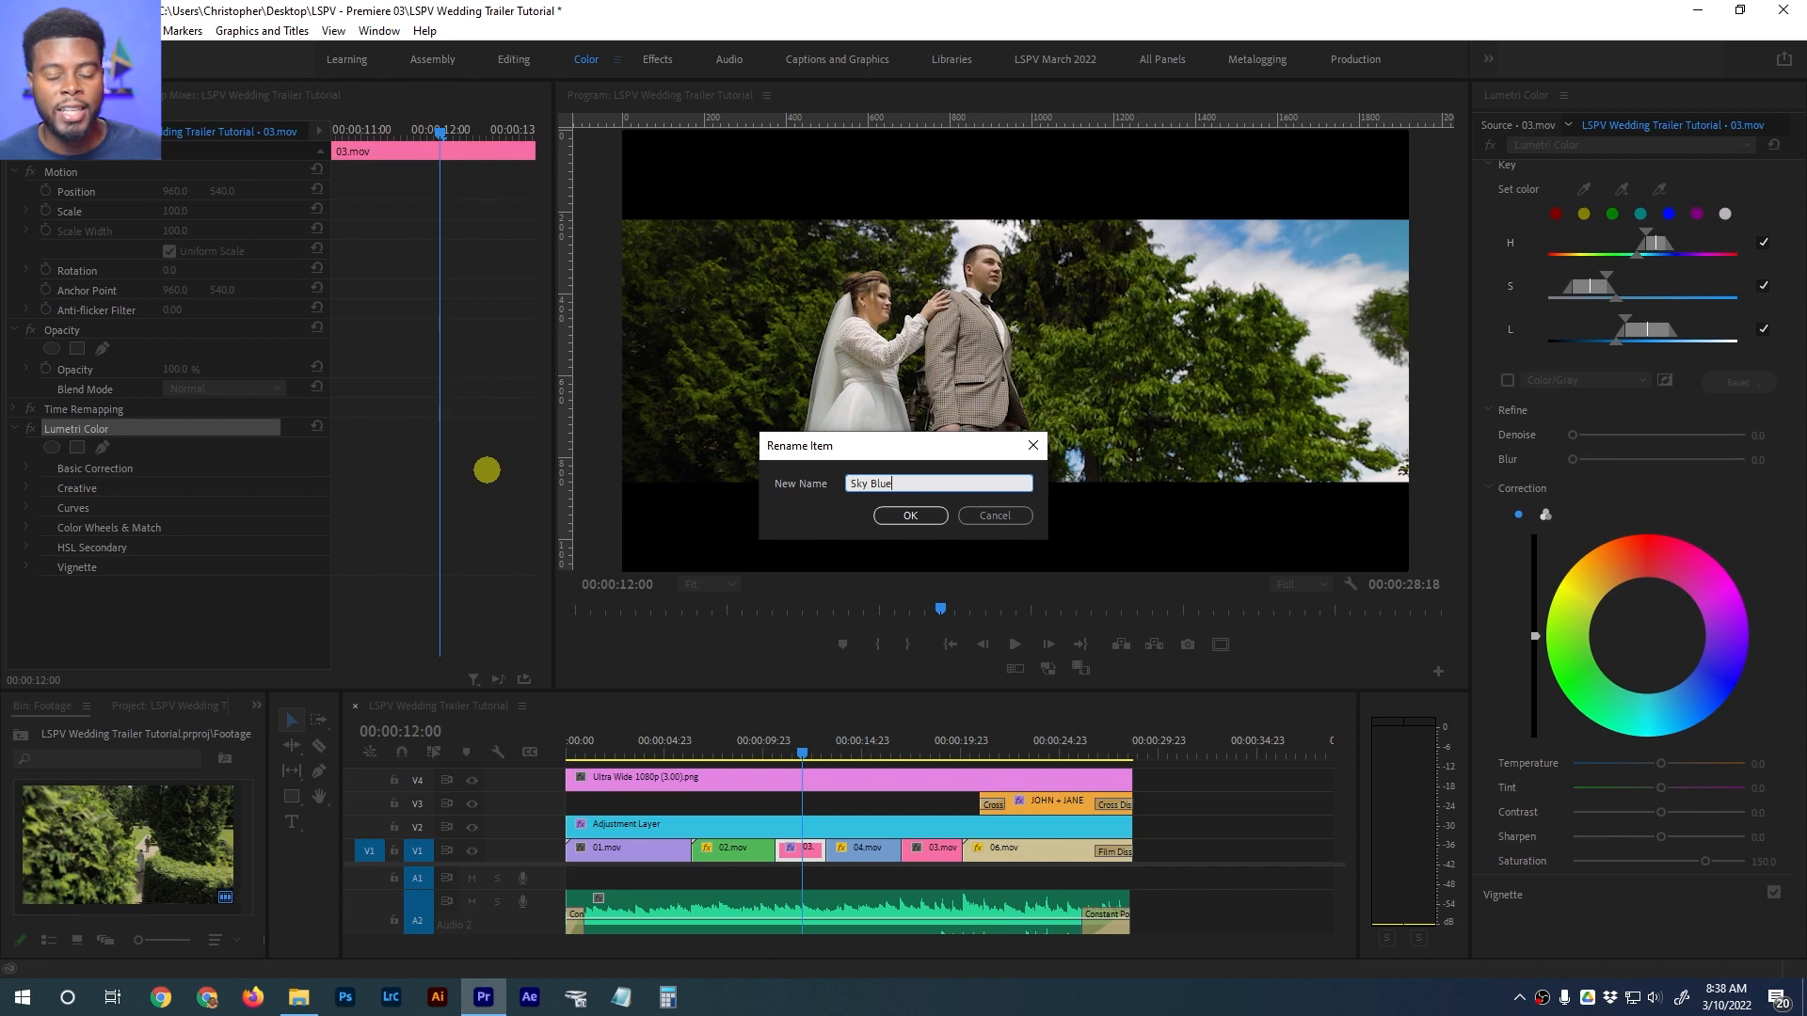
pyautogui.click(910, 516)
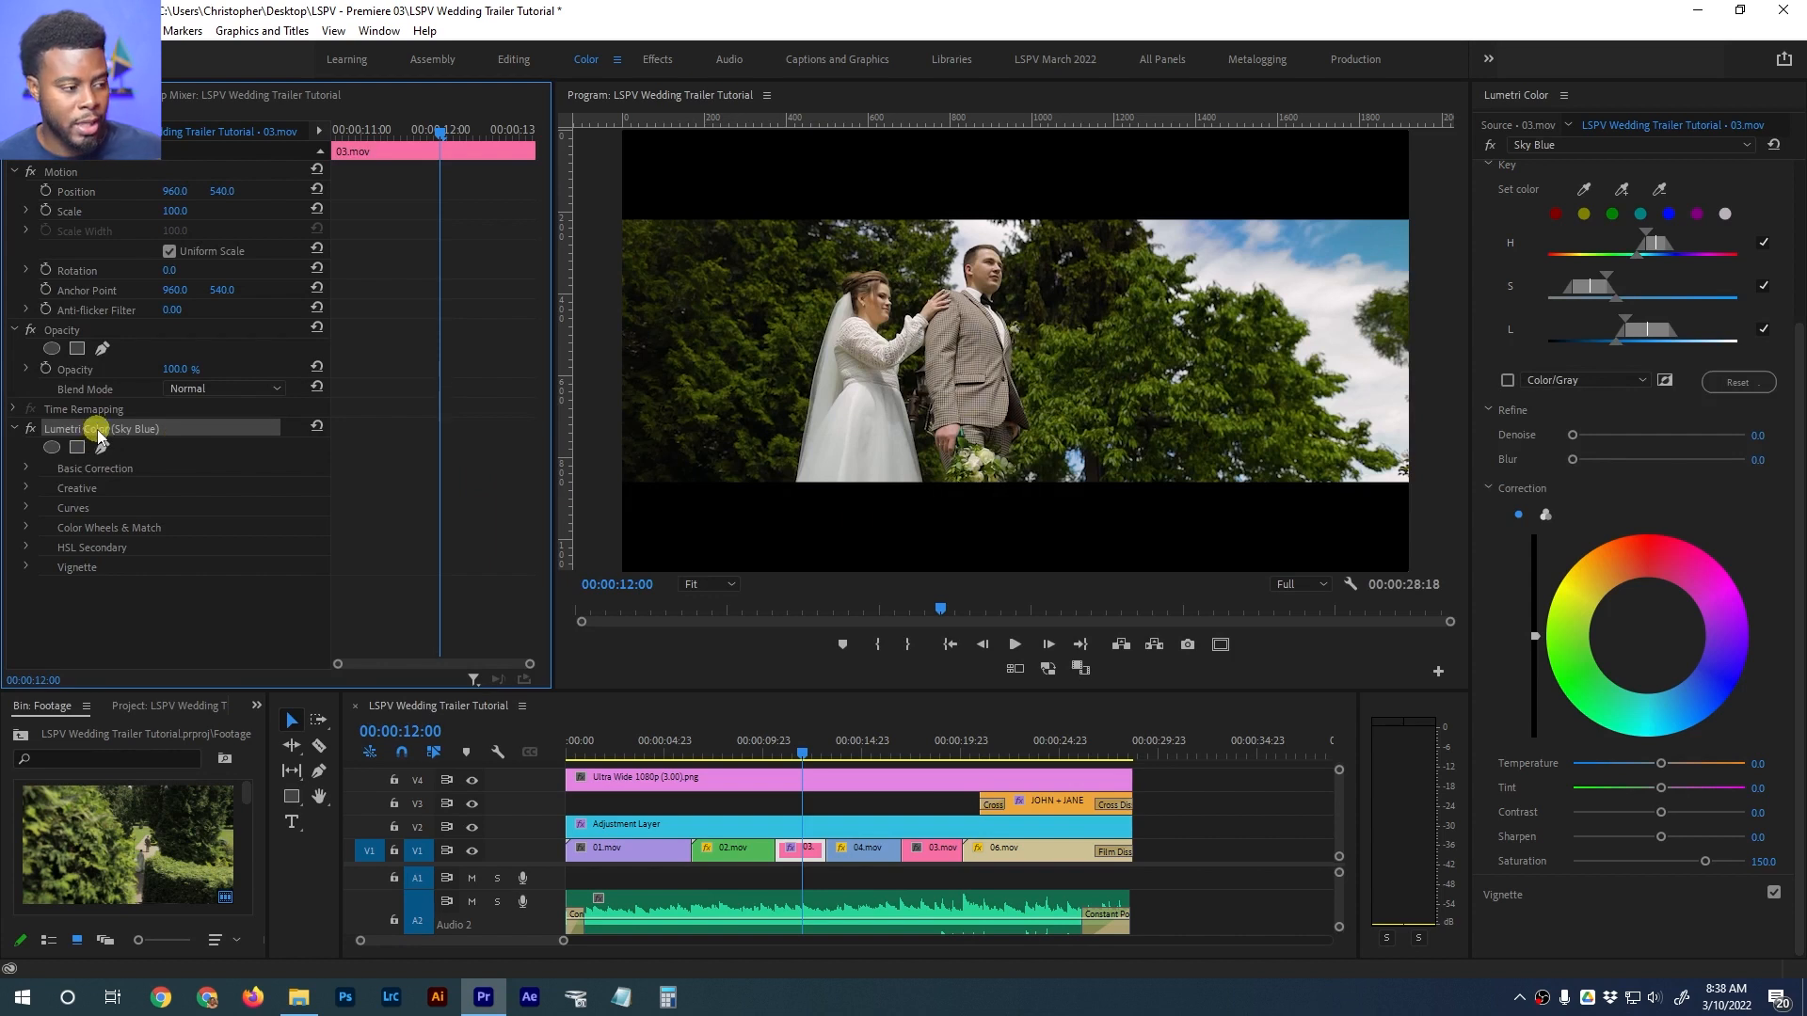
# Move the Sky Blue Lumetri effect from the 03.mov clip to the V2 adjustment layer and collapse both of its Lumetri effects
pyautogui.press('Delete')
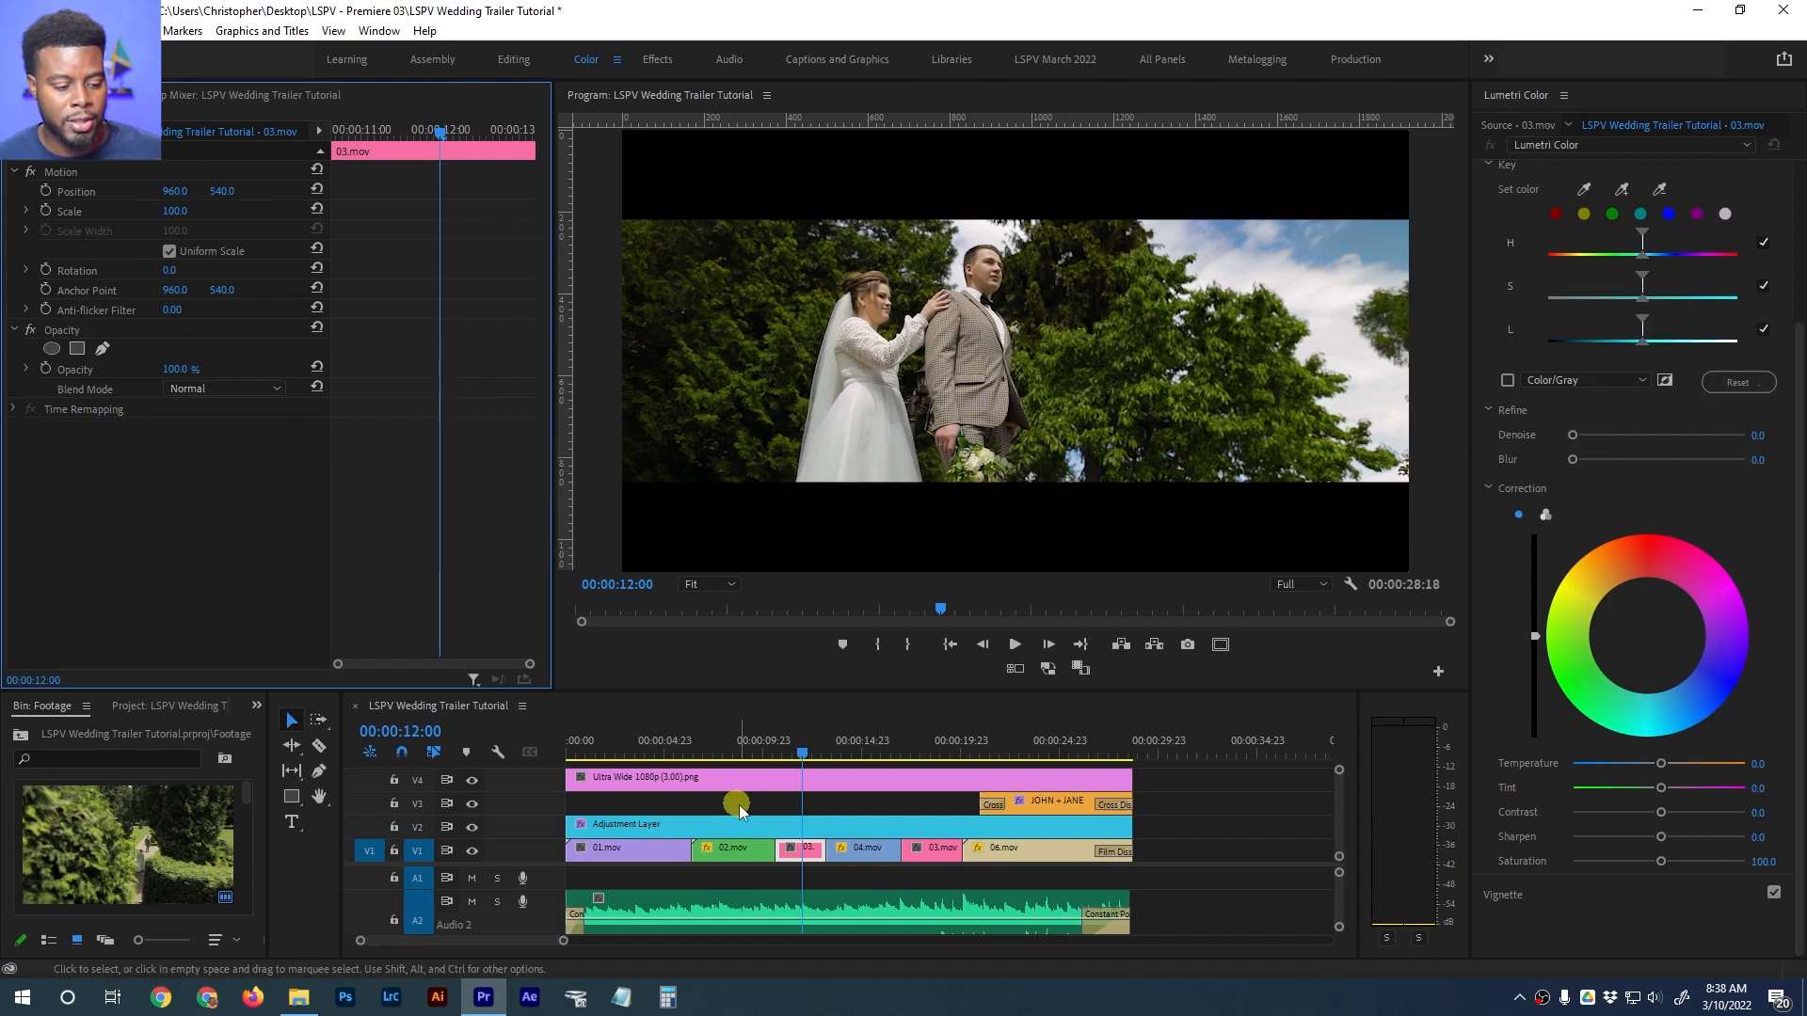
pyautogui.click(806, 825)
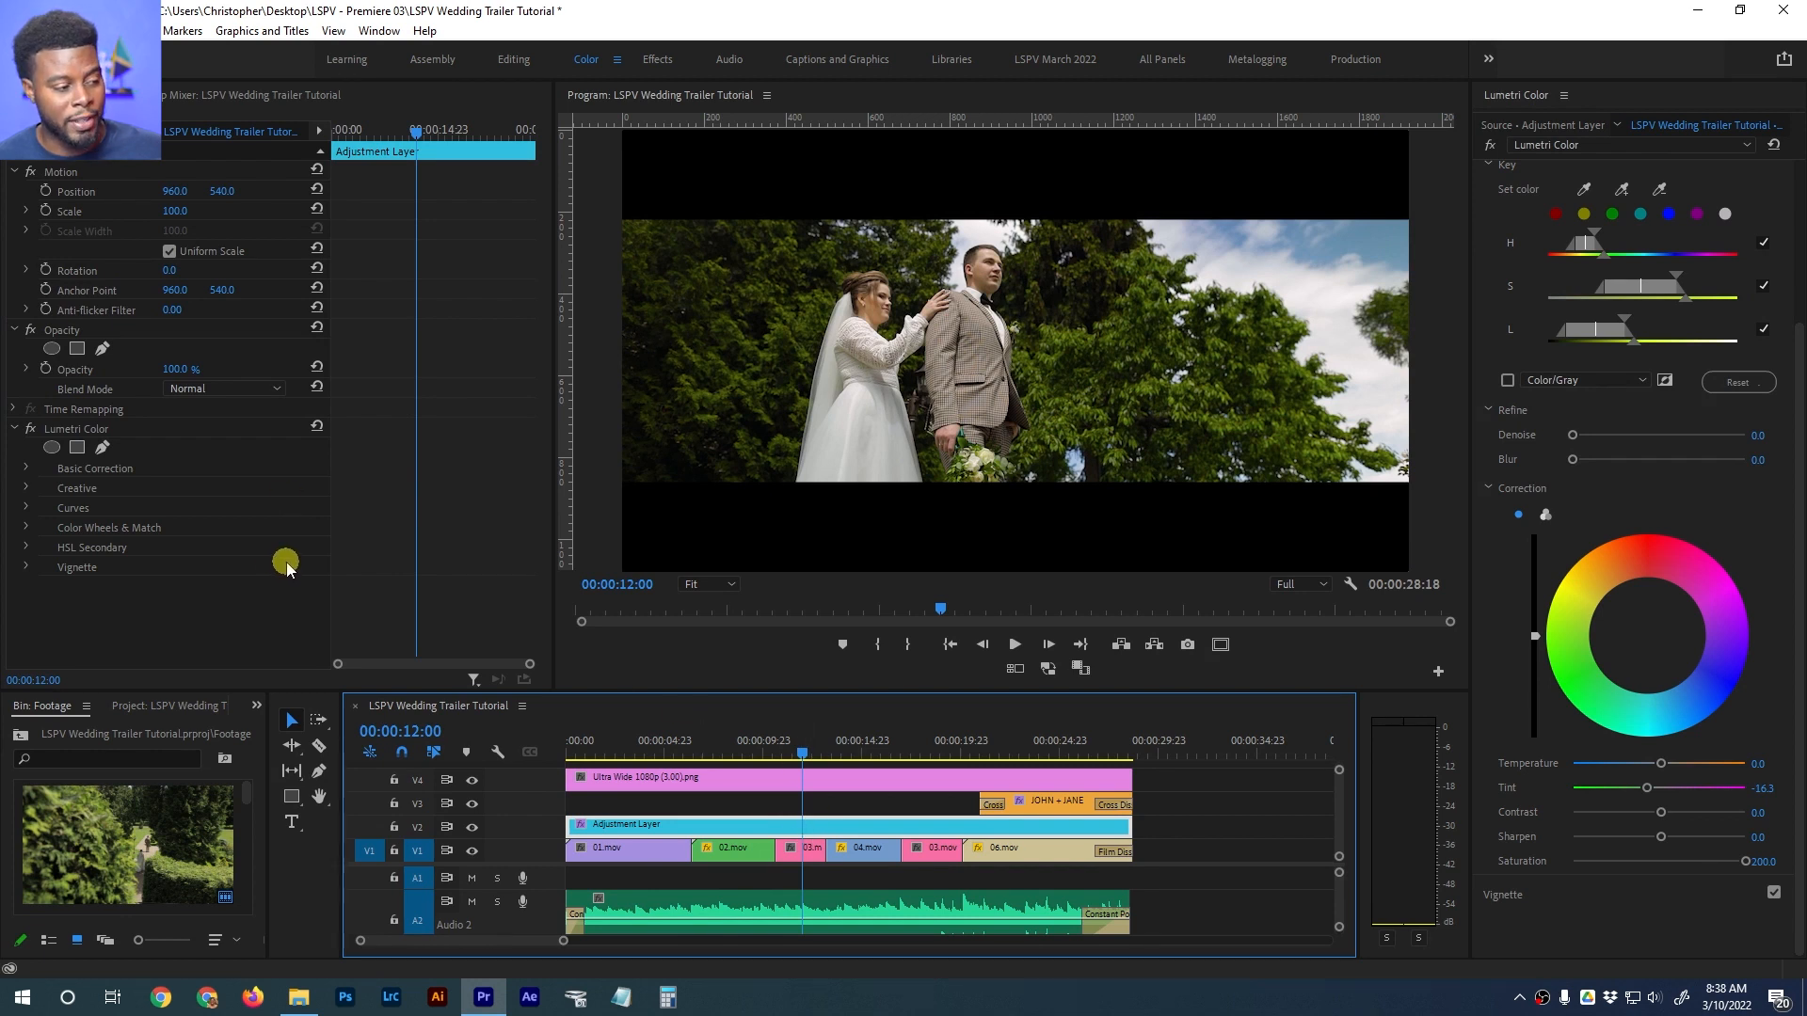
pyautogui.hotkey('ctrl', 'z')
pyautogui.click(15, 430)
pyautogui.click(14, 450)
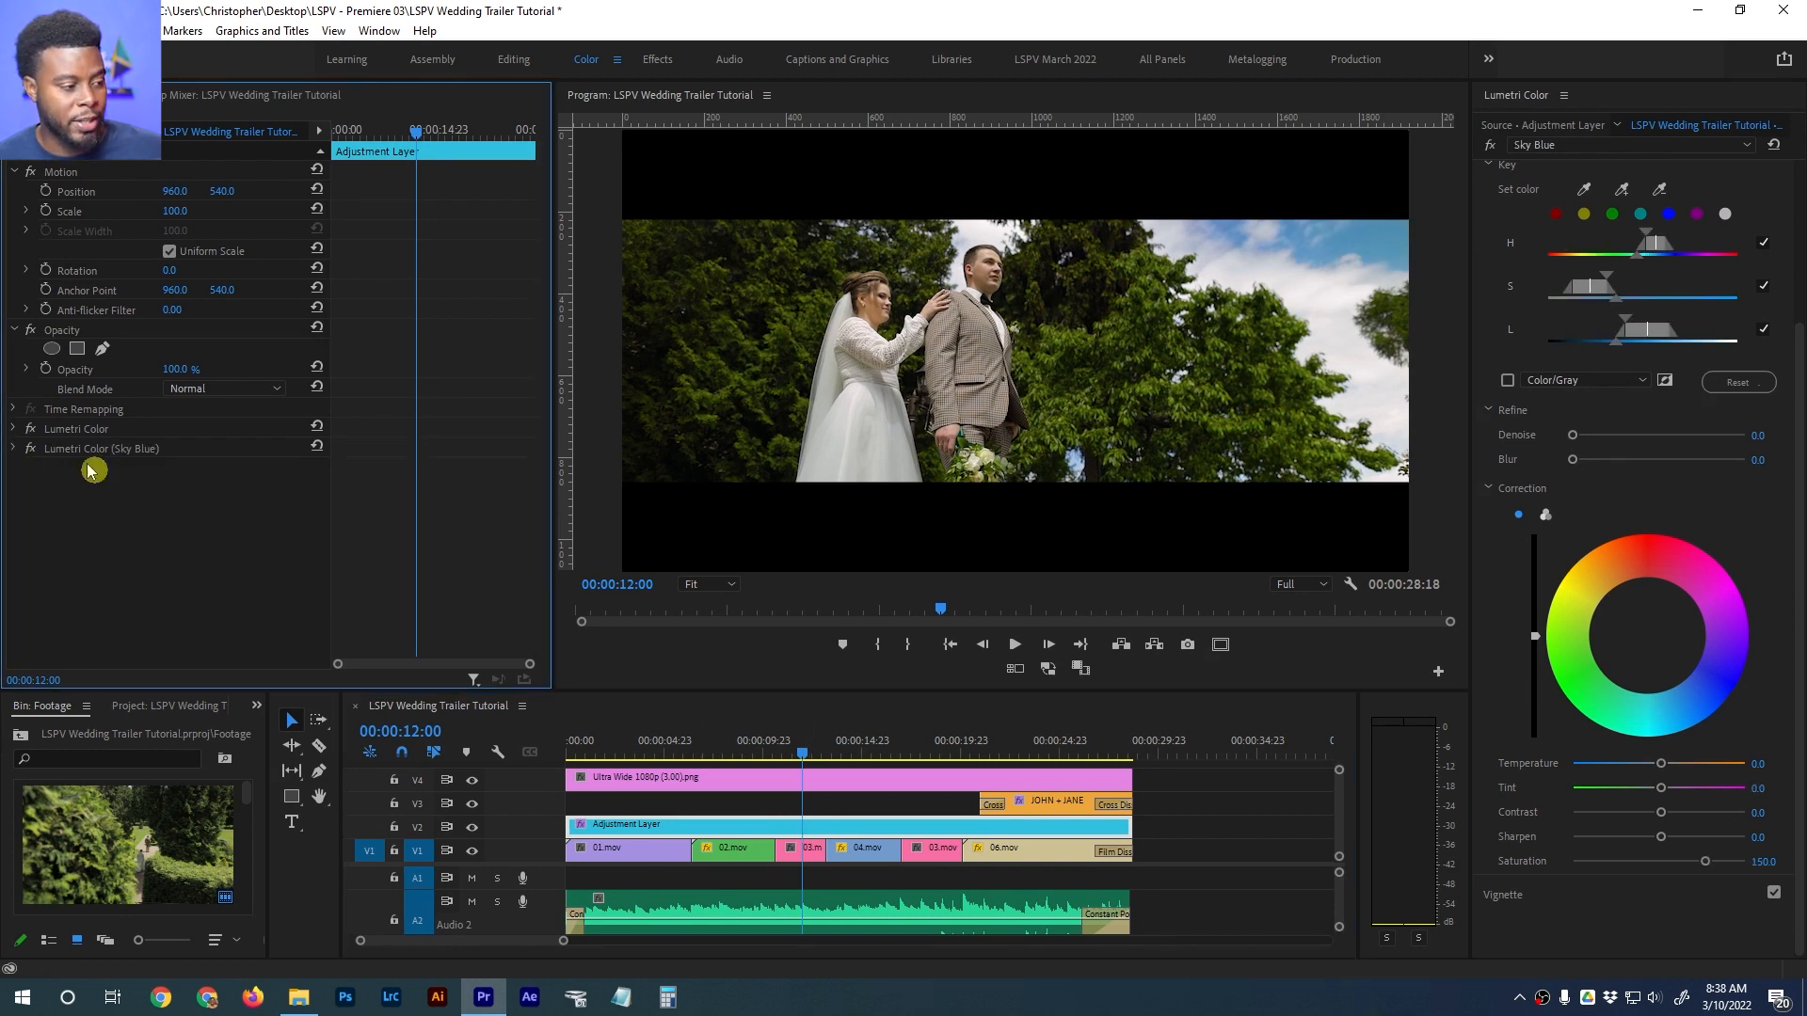
# Rename the adjustment layer's original Lumetri Color effect as (Green Trees)
pyautogui.click(161, 433)
pyautogui.click(164, 457)
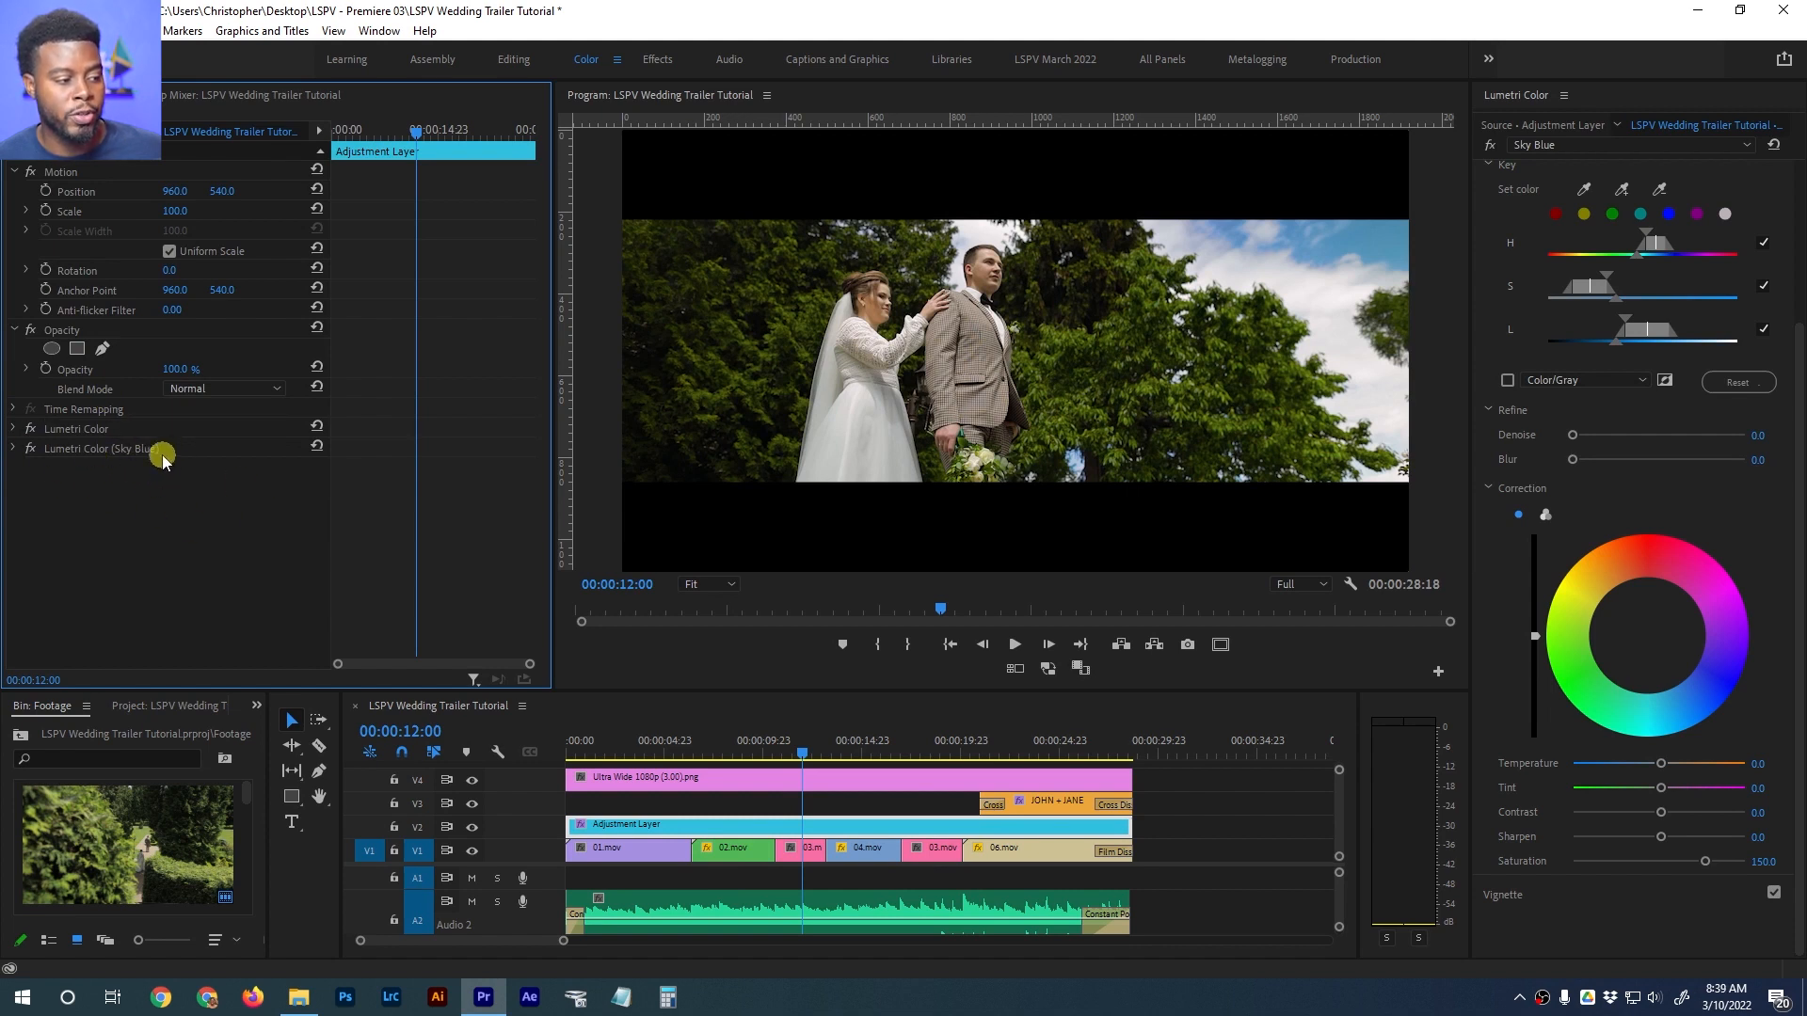
pyautogui.click(141, 451)
pyautogui.click(141, 431)
pyautogui.rightClick(130, 440)
pyautogui.click(155, 435)
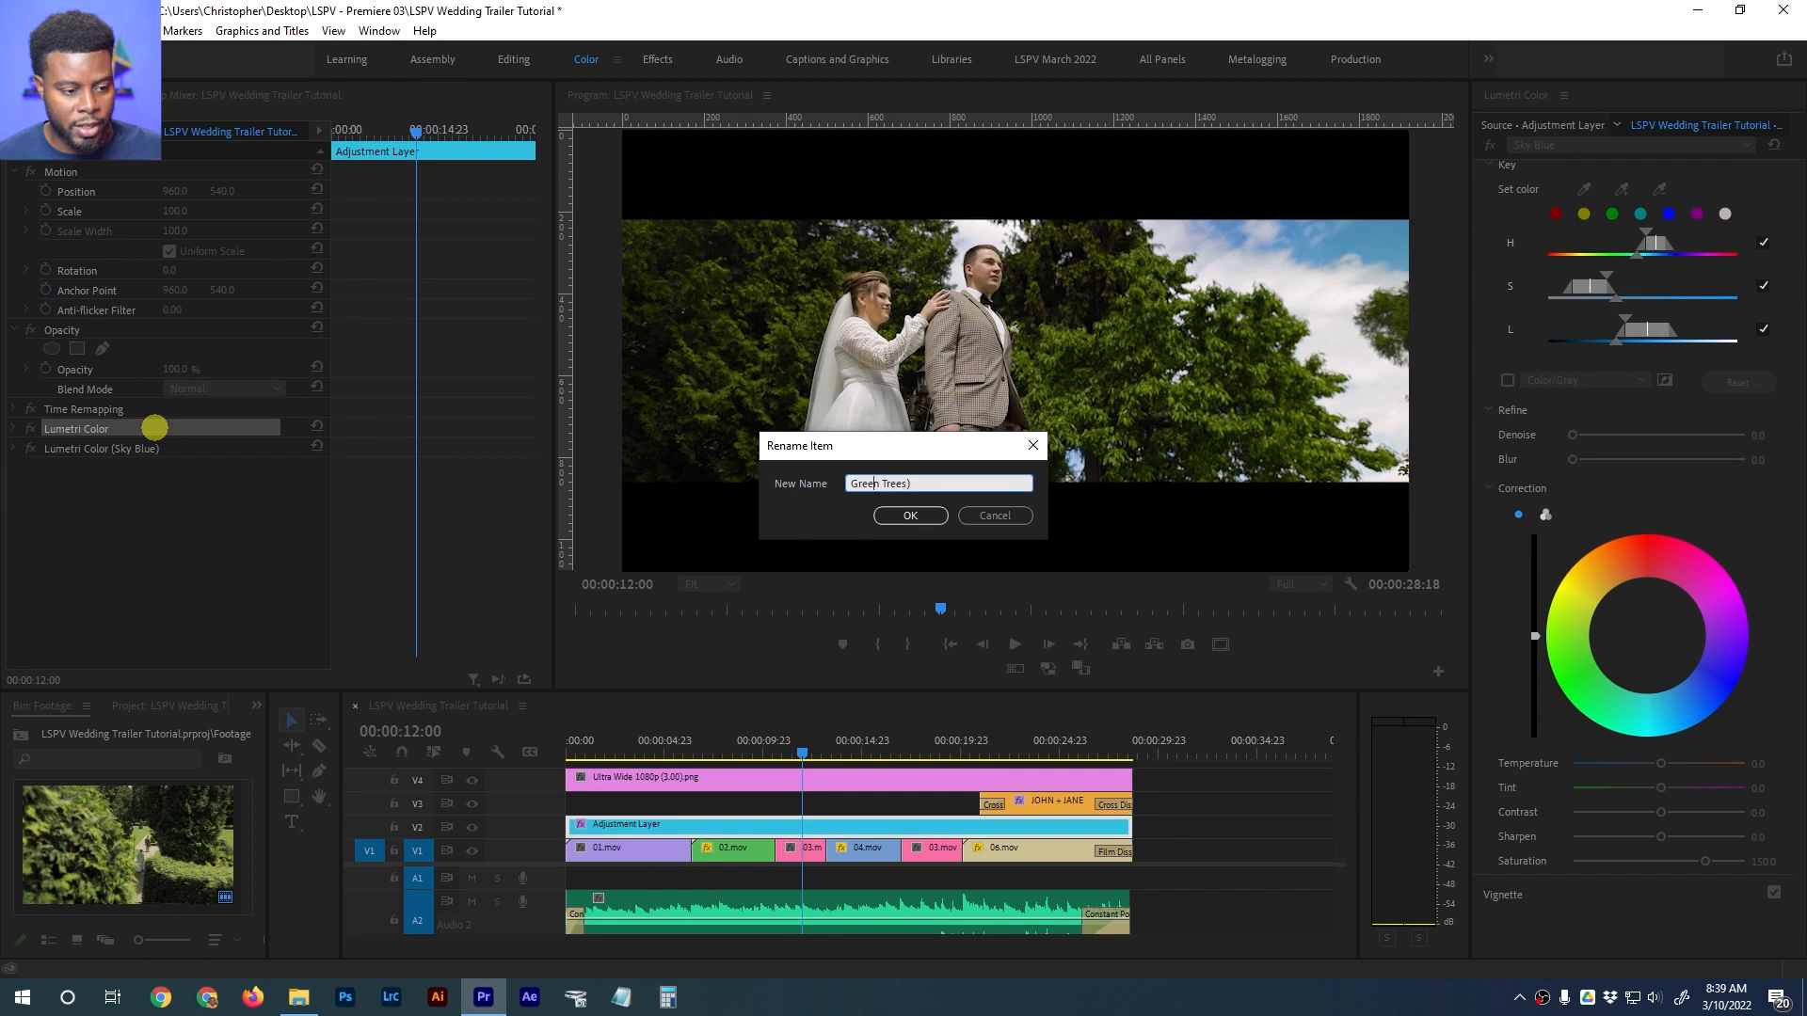
pyautogui.press('Return')
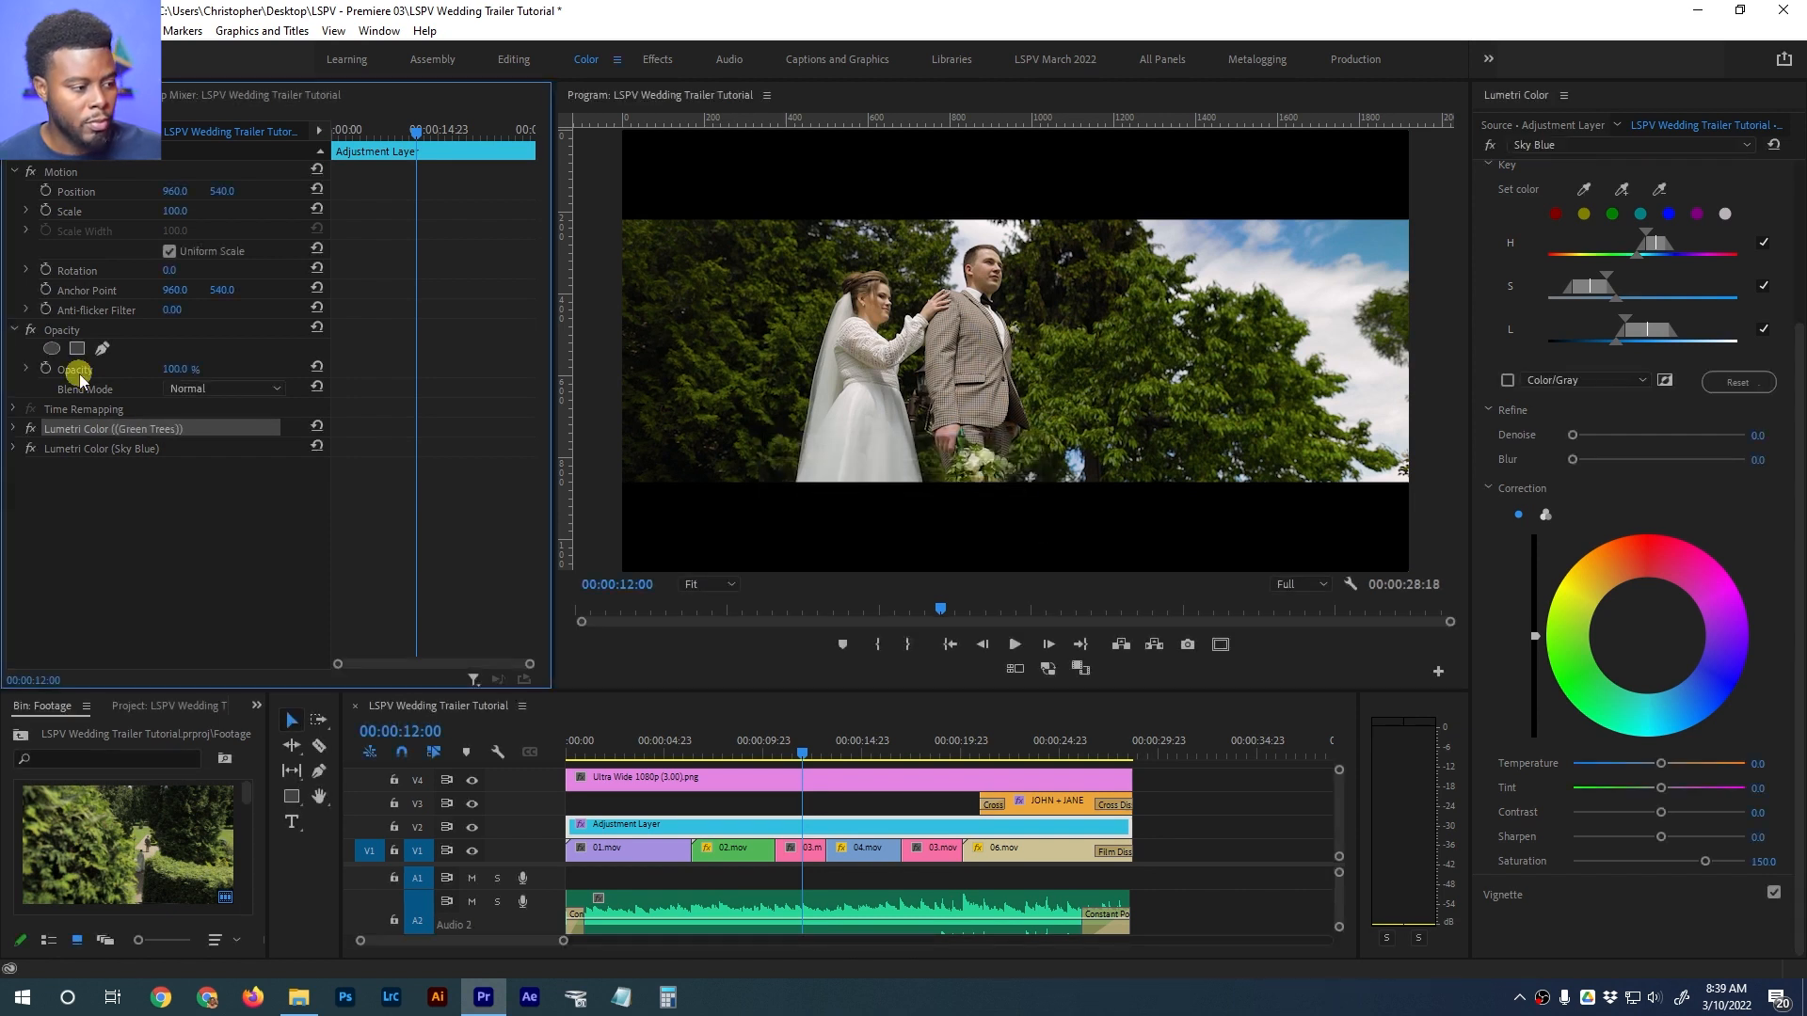
# Remove the extra parentheses from the effect's name so it reads Green Trees, and deselect the effect
pyautogui.rightClick(163, 428)
pyautogui.click(222, 439)
pyautogui.click(930, 481)
pyautogui.press('BackSpace')
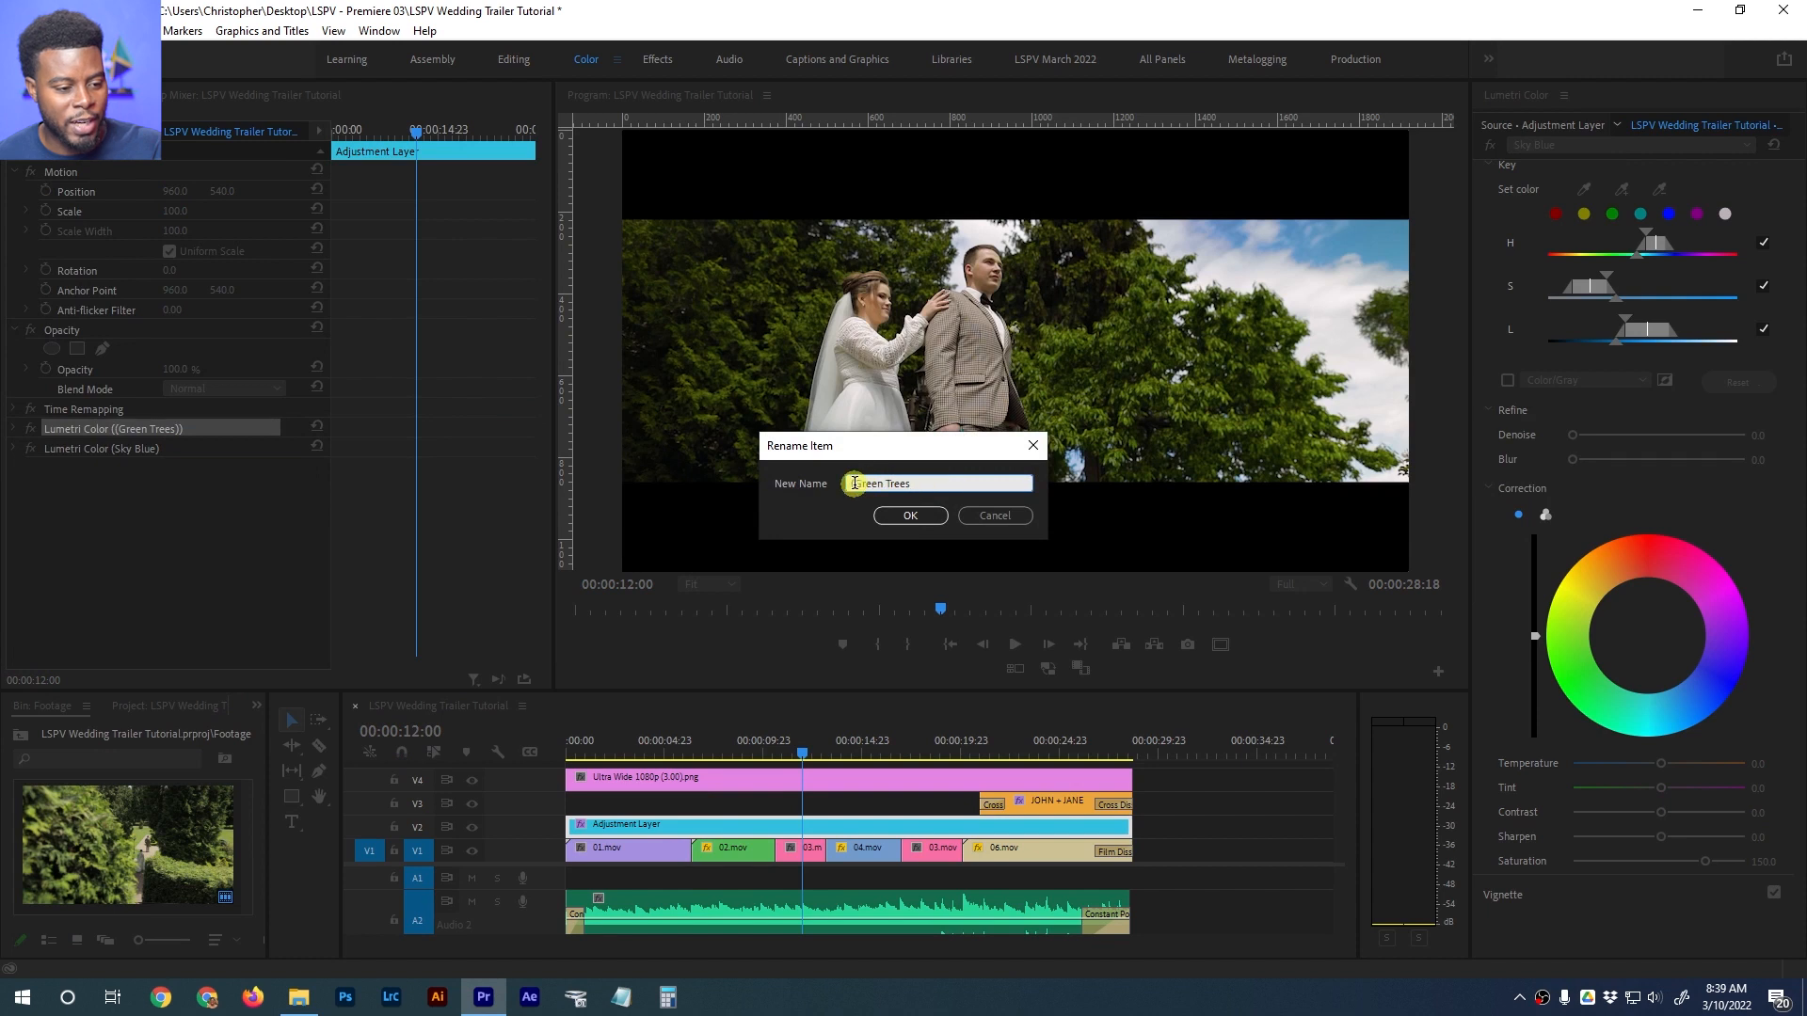
pyautogui.click(910, 515)
pyautogui.click(254, 528)
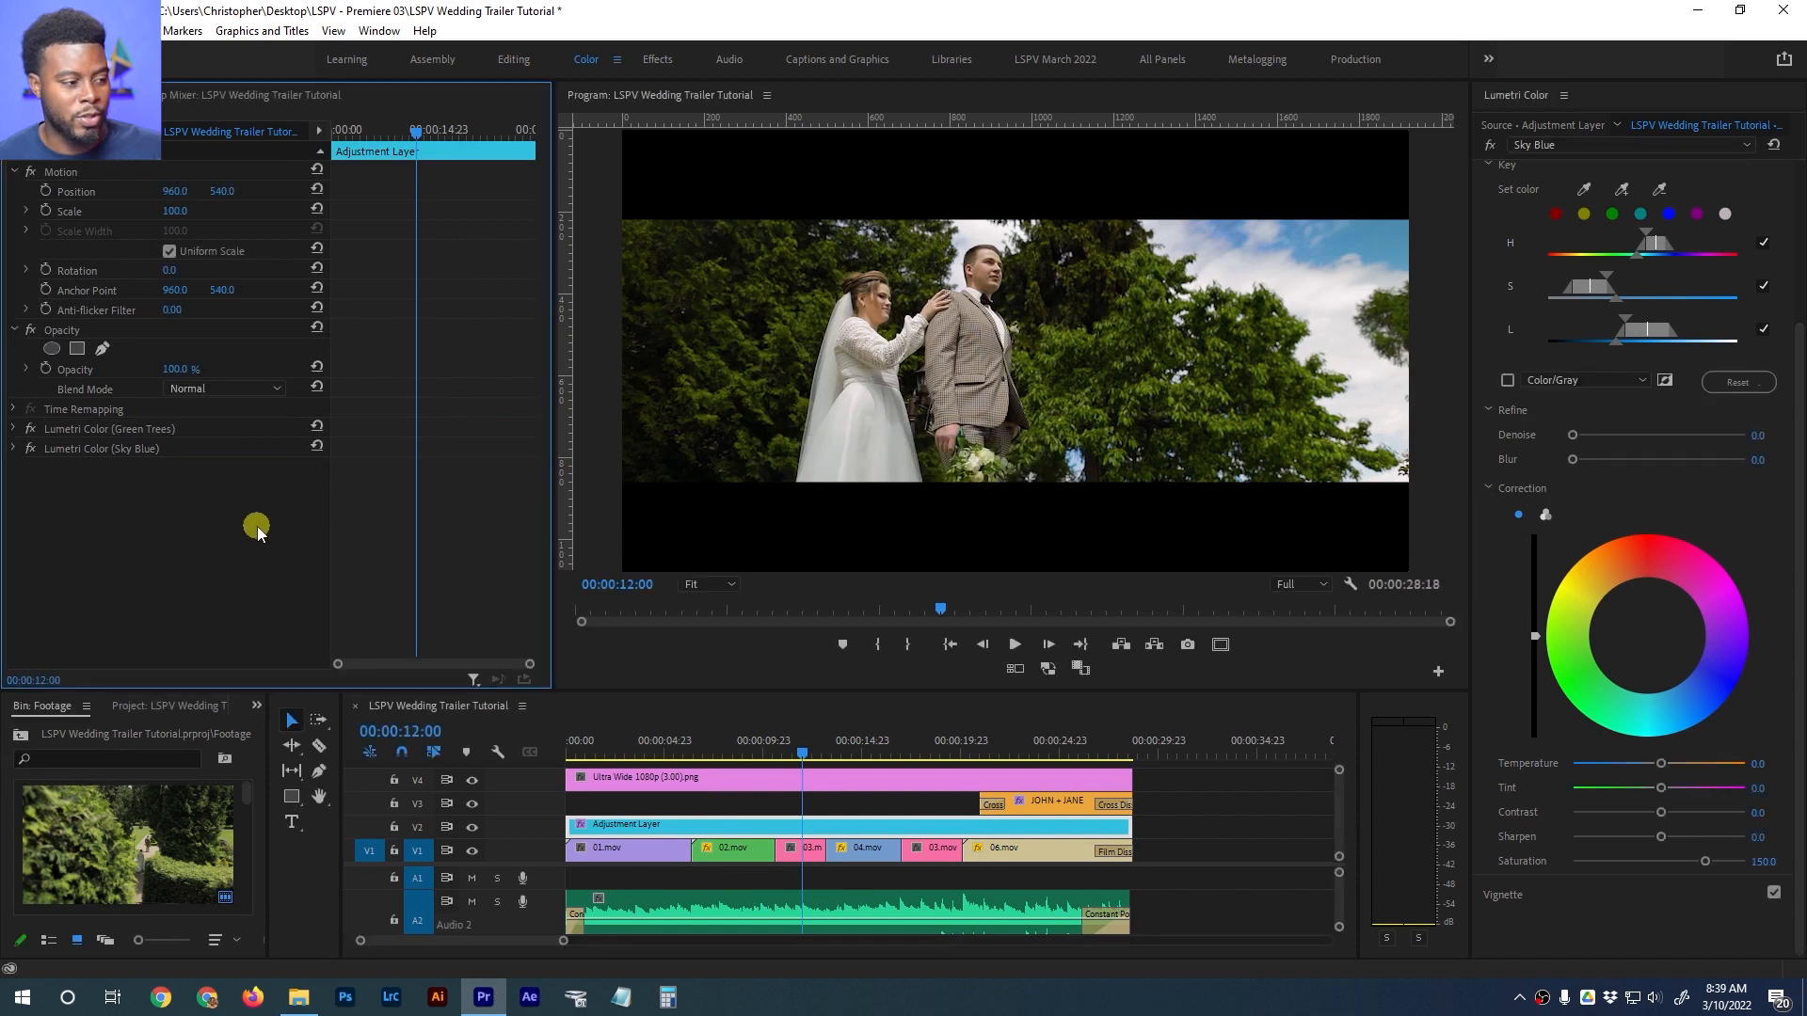
# Toggle the adjustment layer's Sky Blue effect to compare the sky, and save the project in the LSPV March 2022 workspace
pyautogui.click(31, 449)
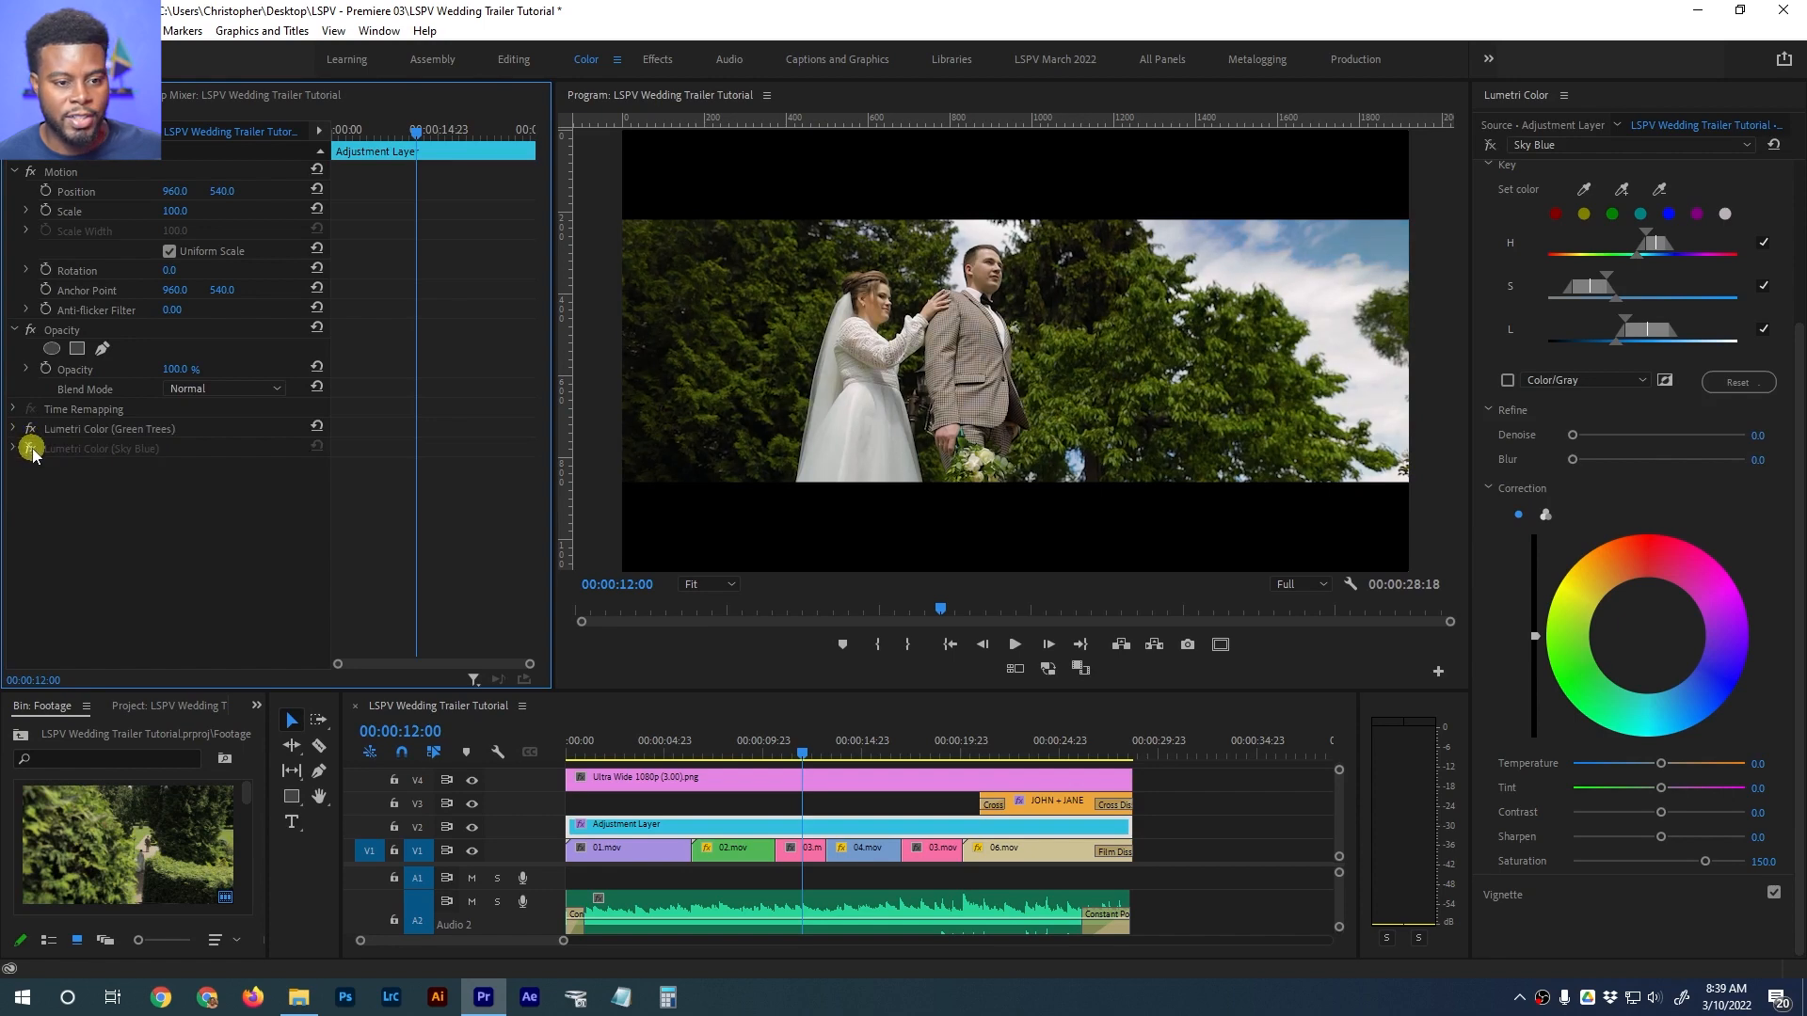
pyautogui.hotkey('ctrl', 's')
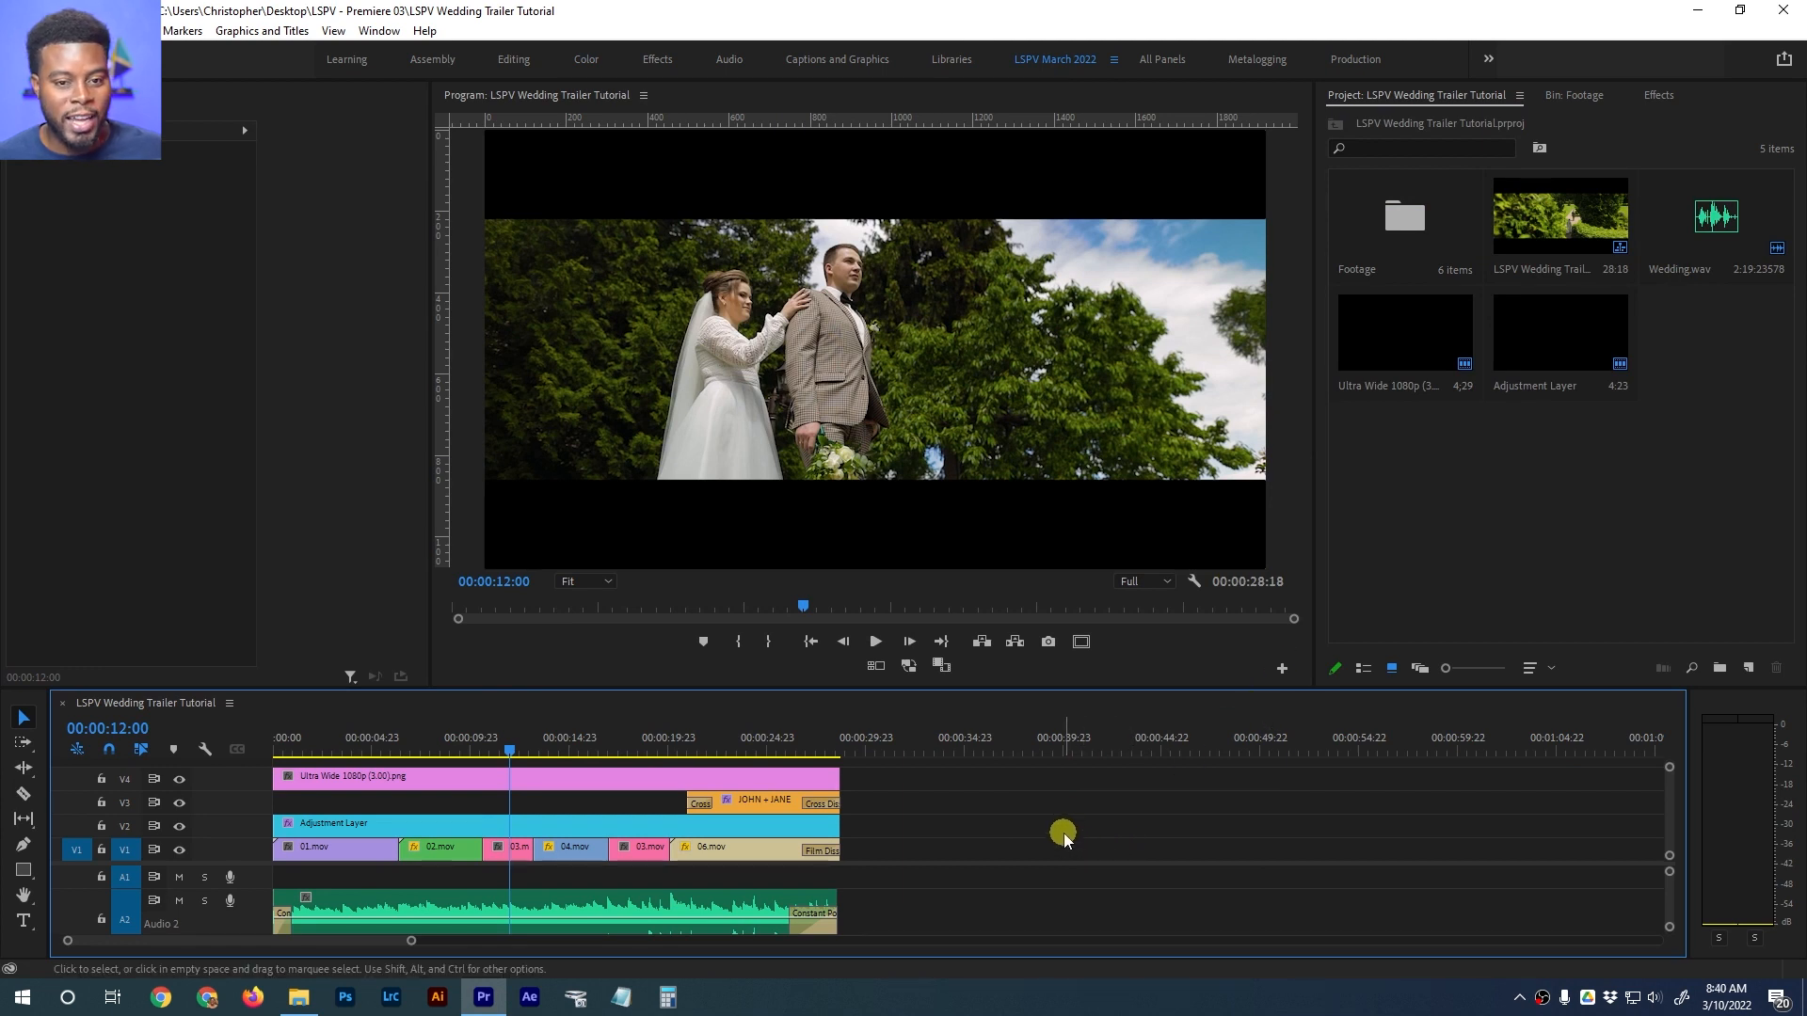
pyautogui.hotkey('ctrl', 's')
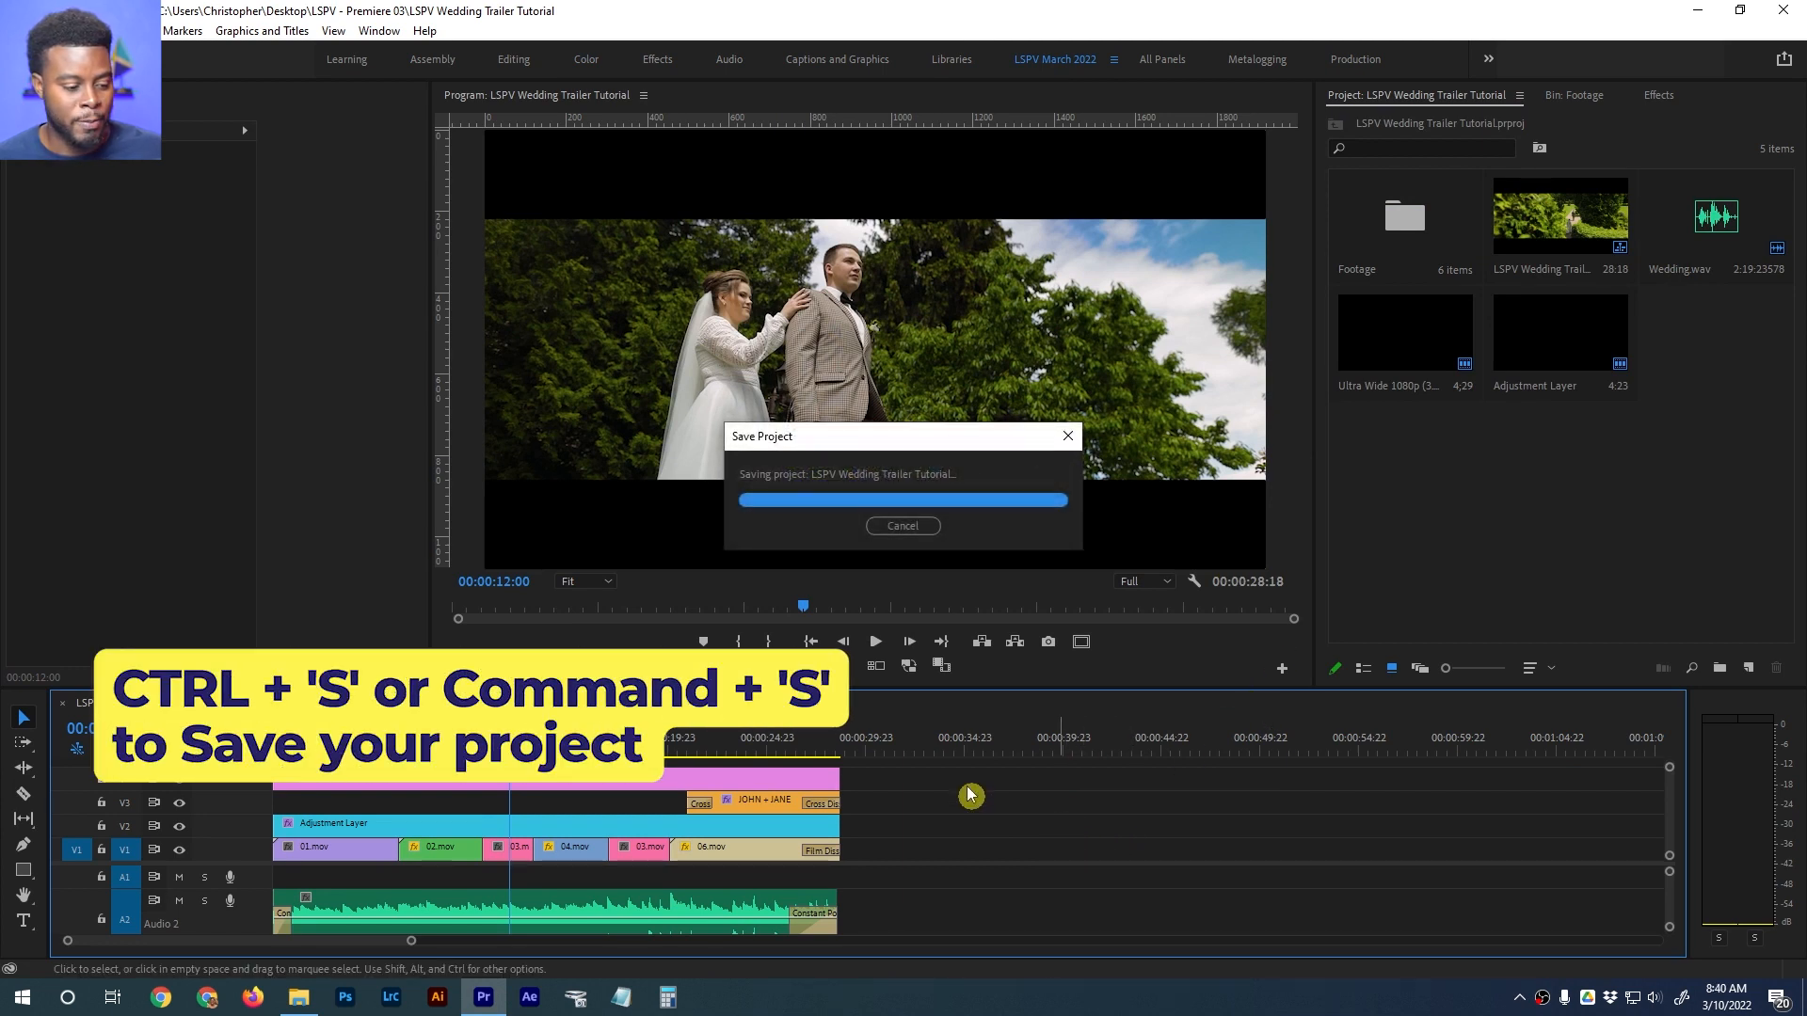
# Play the finished trailer from the start of the sequence to its end
pyautogui.press('Home')
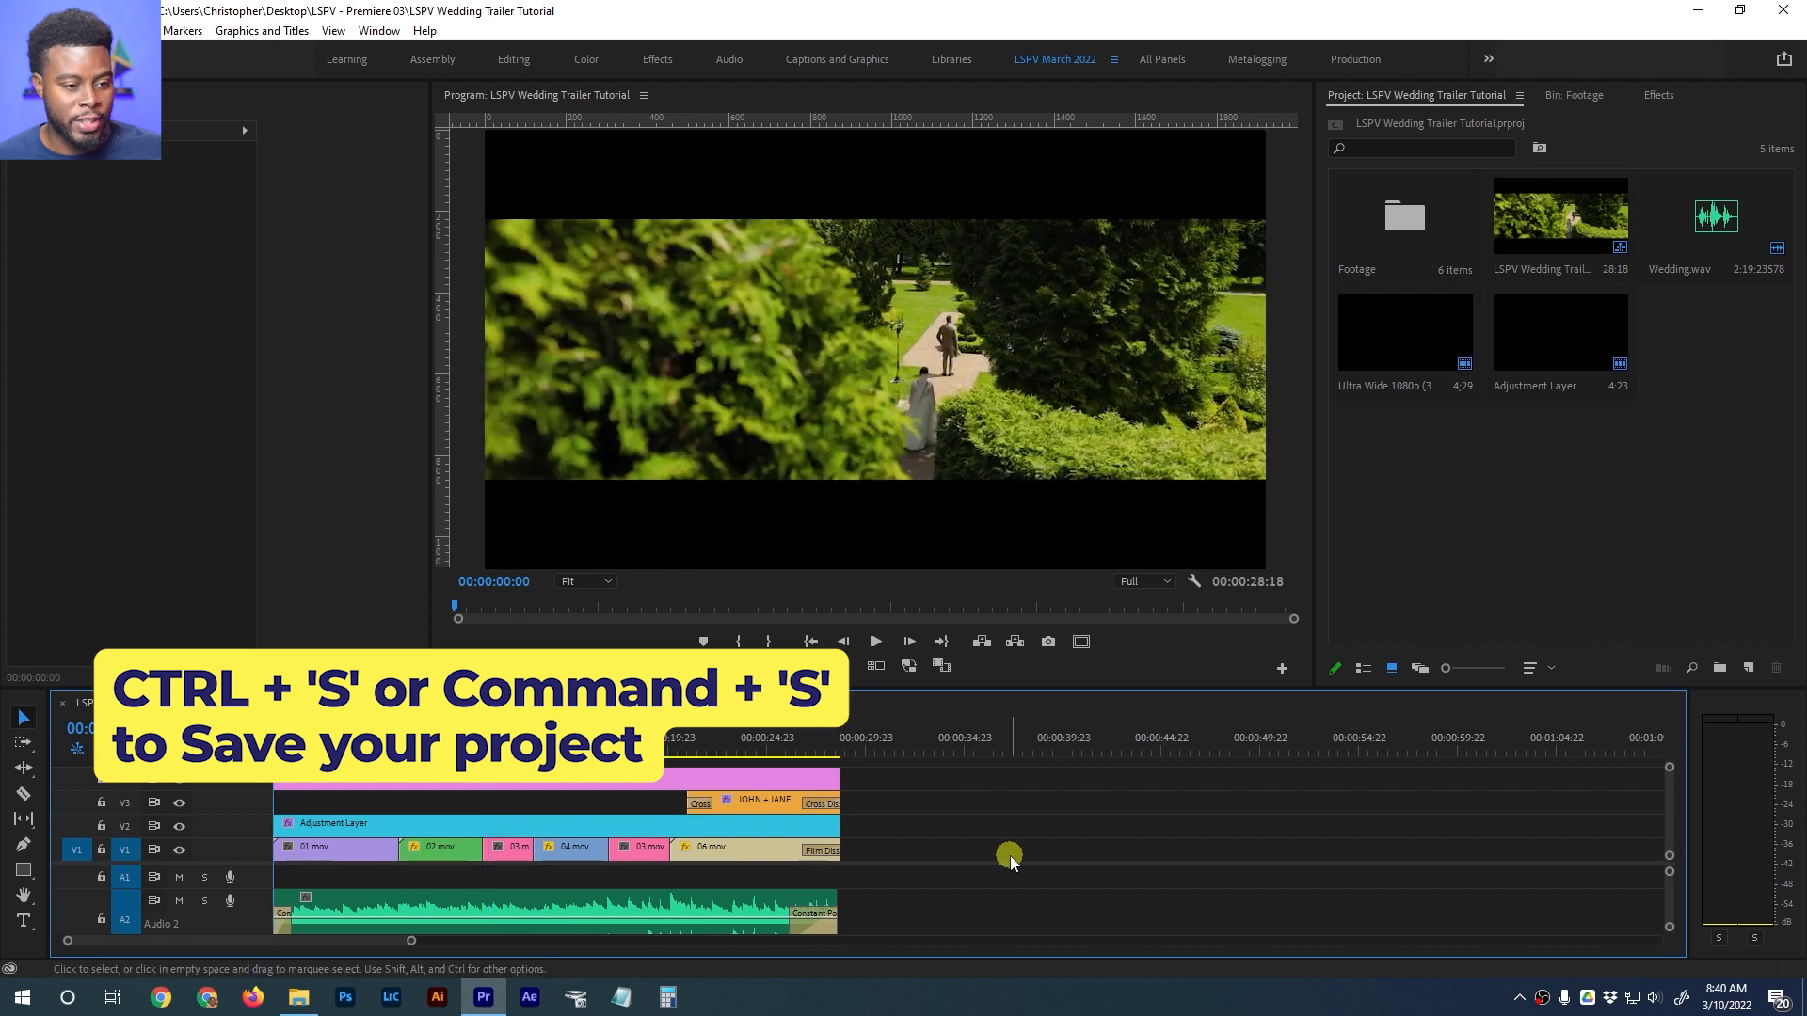
pyautogui.press('space')
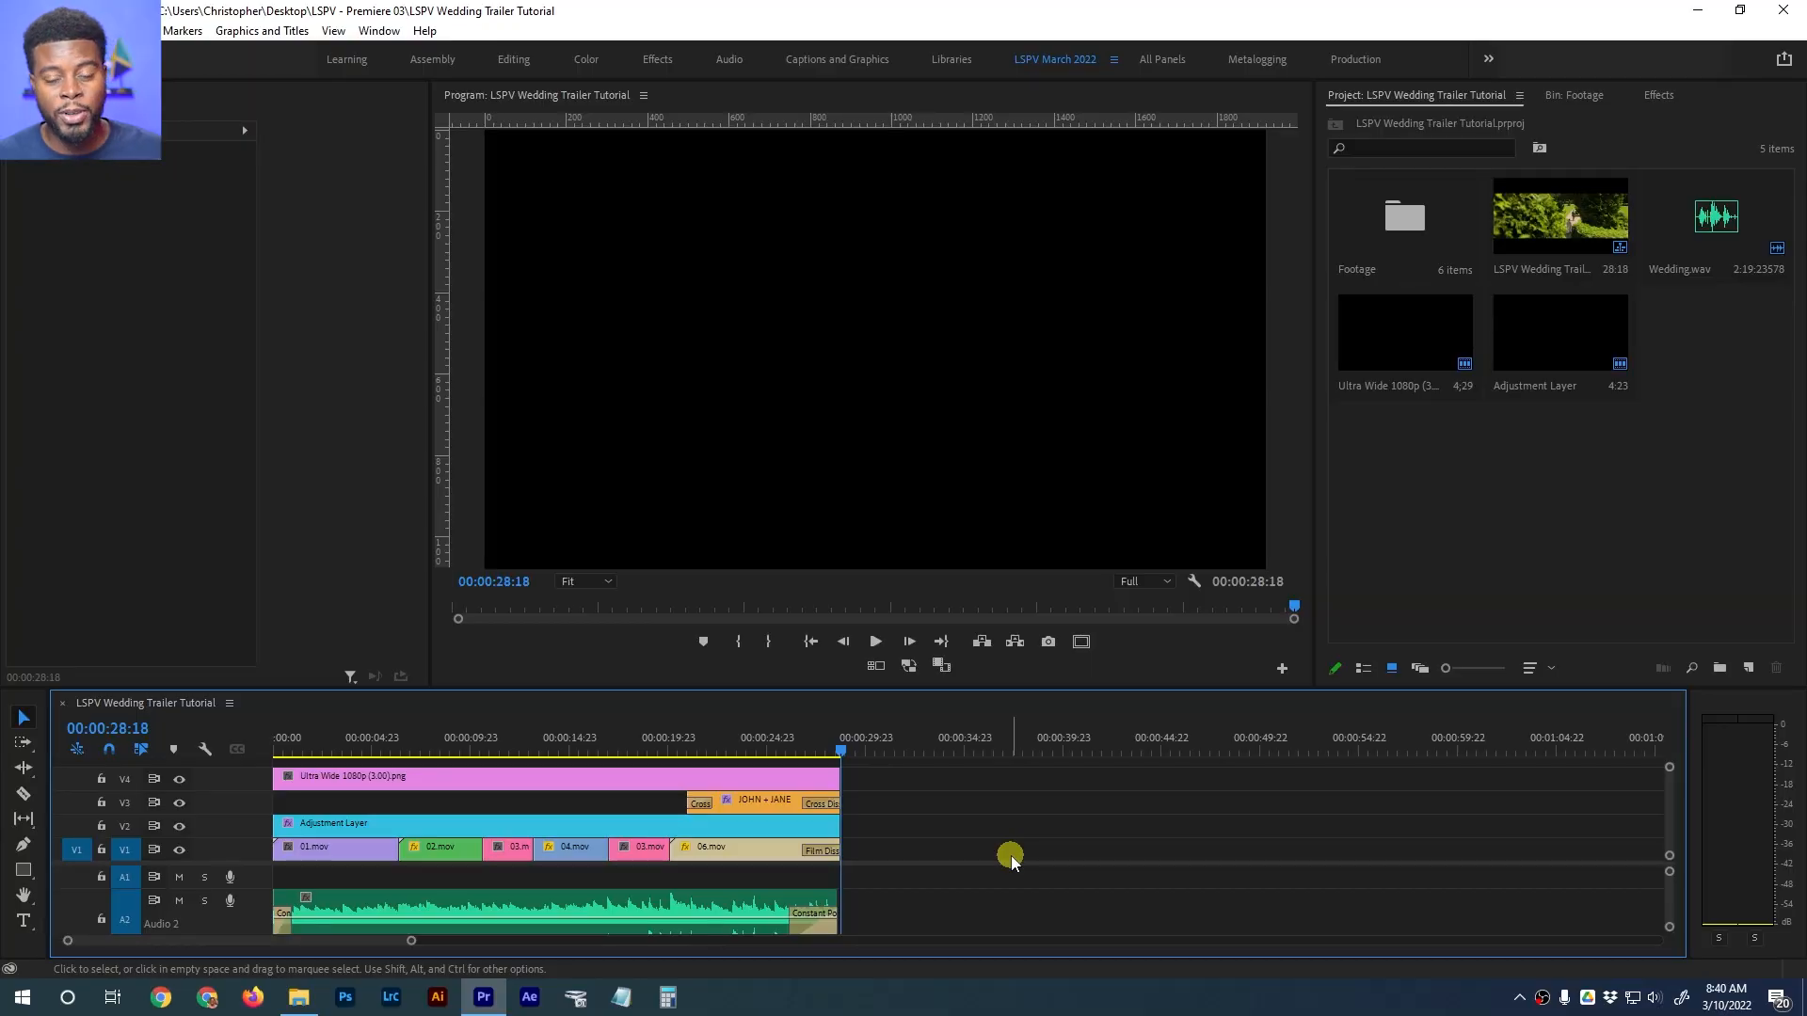
# Export the sequence as H.264 with the Match Source - High bitrate preset to LSPV Wedding Trailer Tutorial.mp4, keeping the default output location
pyautogui.hotkey('ctrl', 'm')
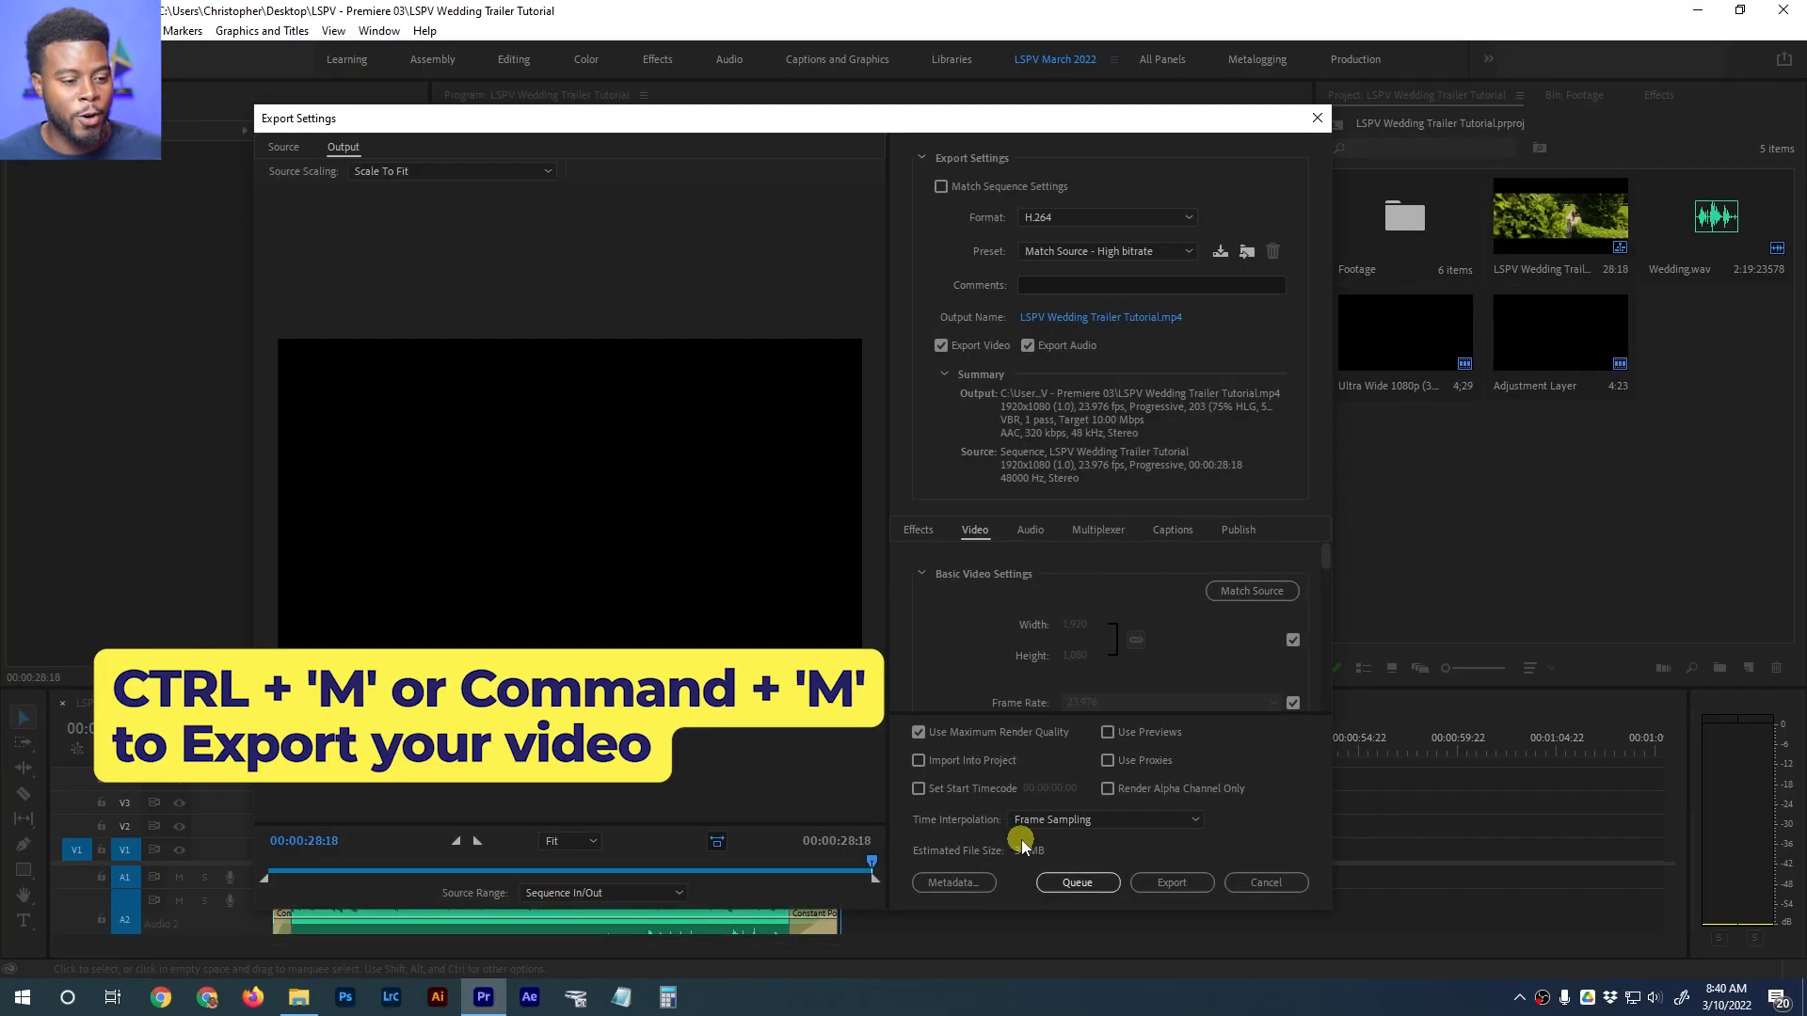
pyautogui.click(587, 870)
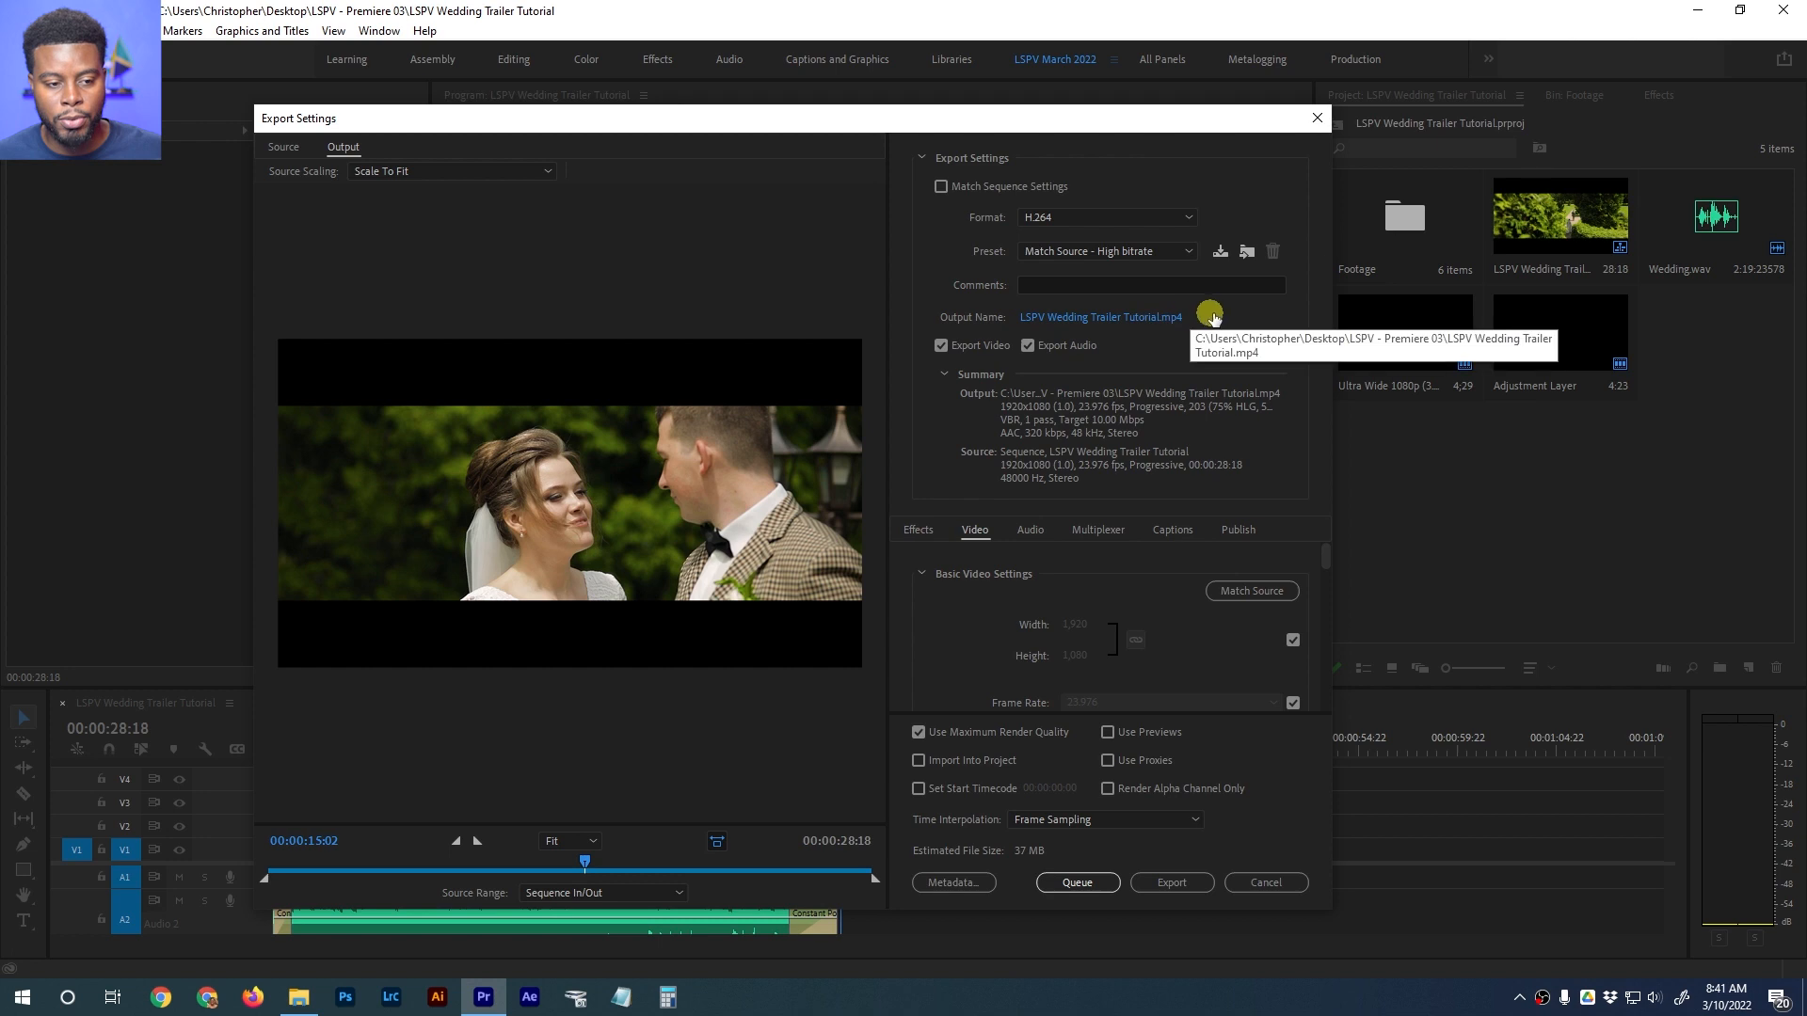
pyautogui.click(1165, 320)
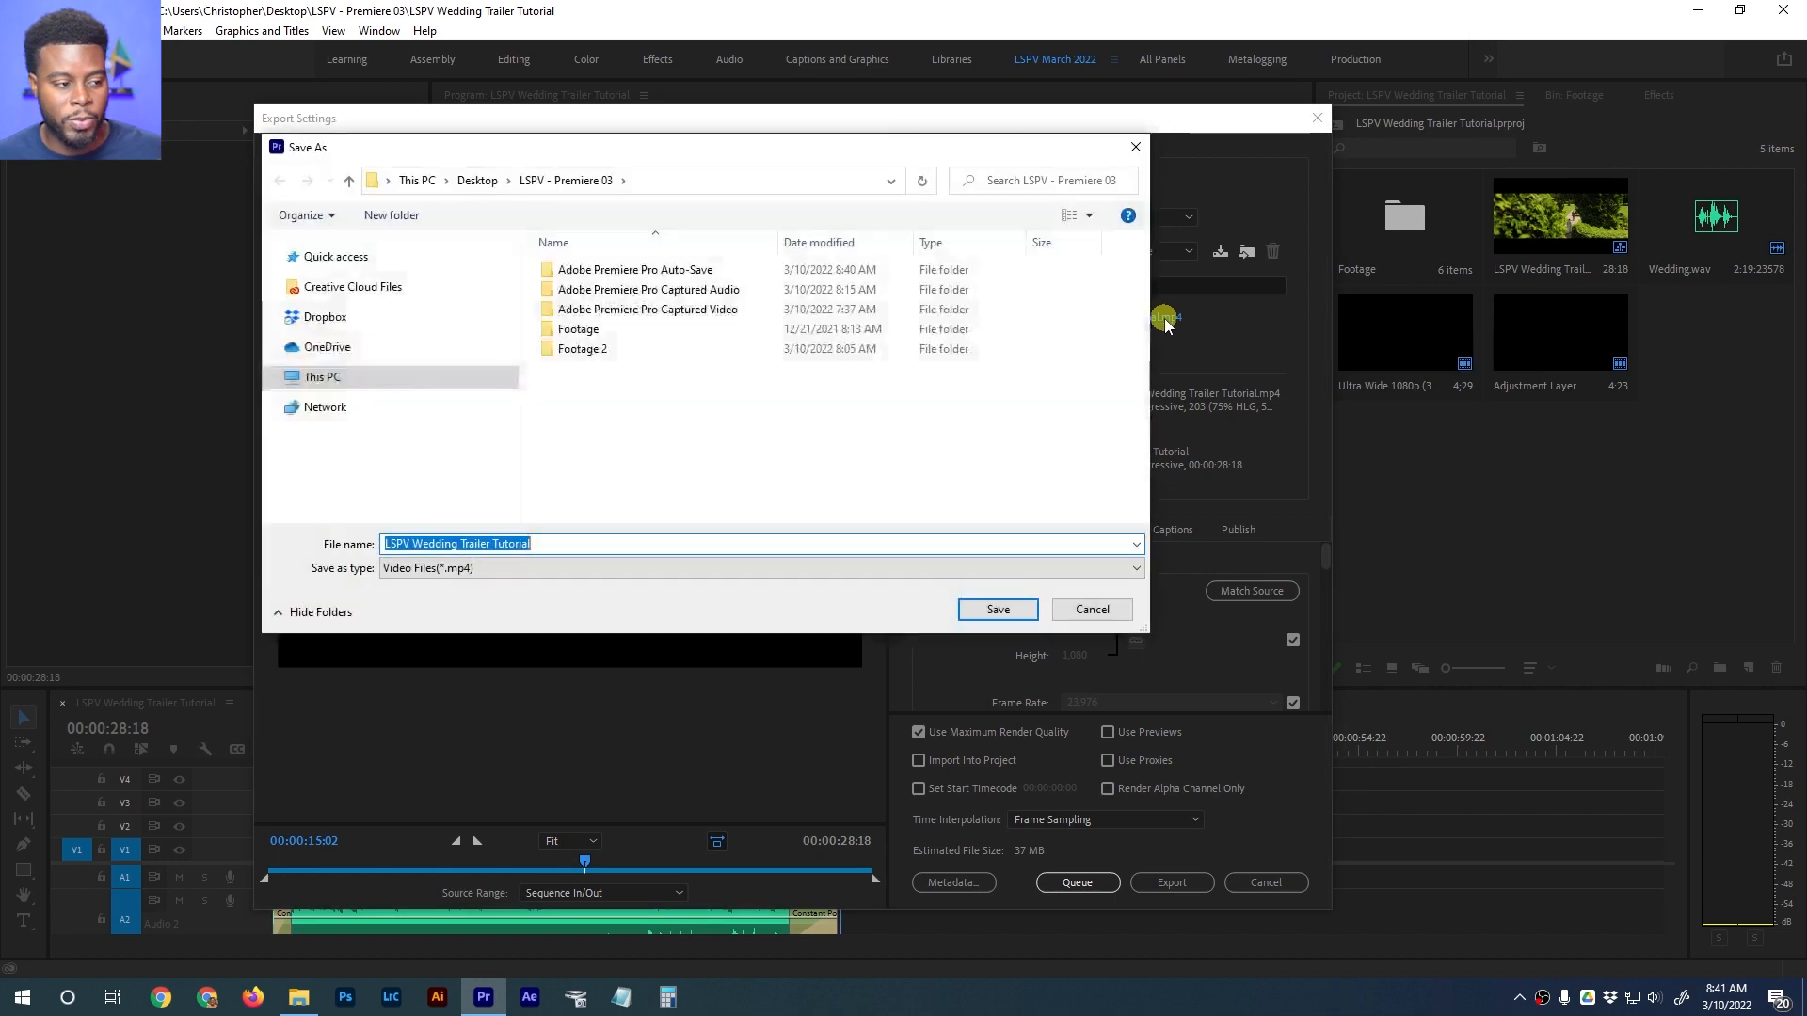
pyautogui.click(1092, 609)
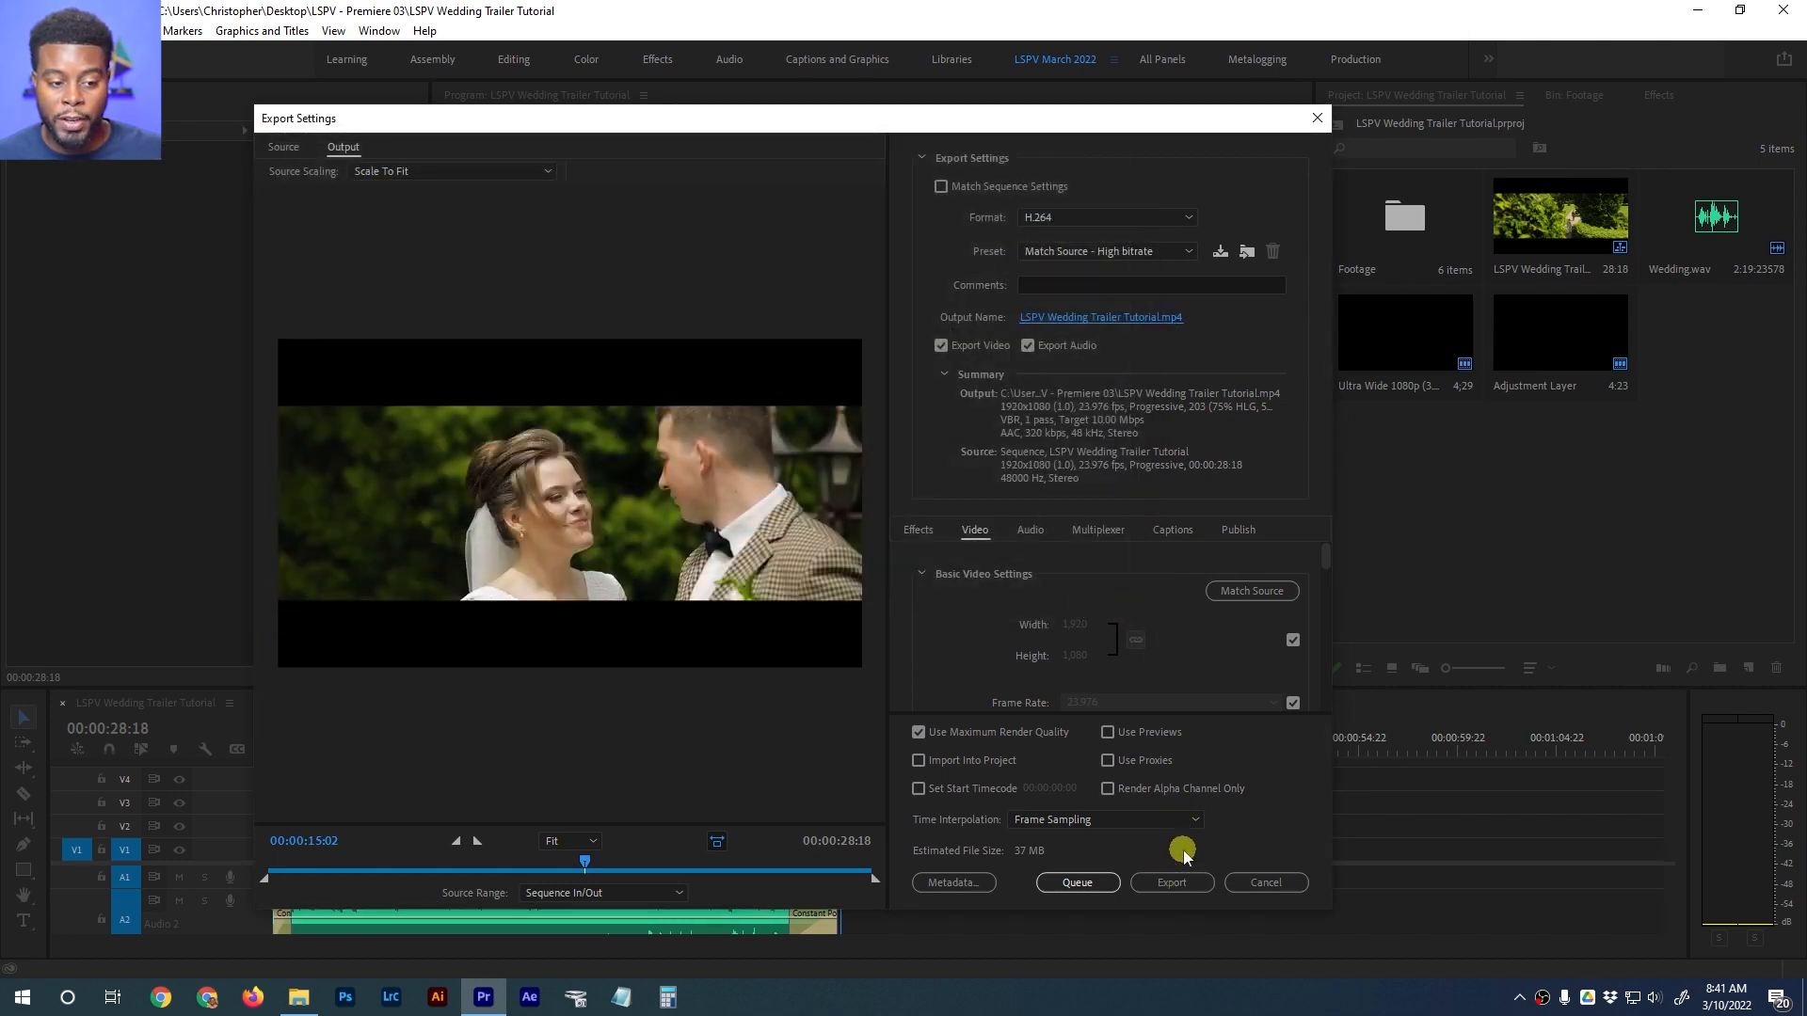
pyautogui.click(1147, 887)
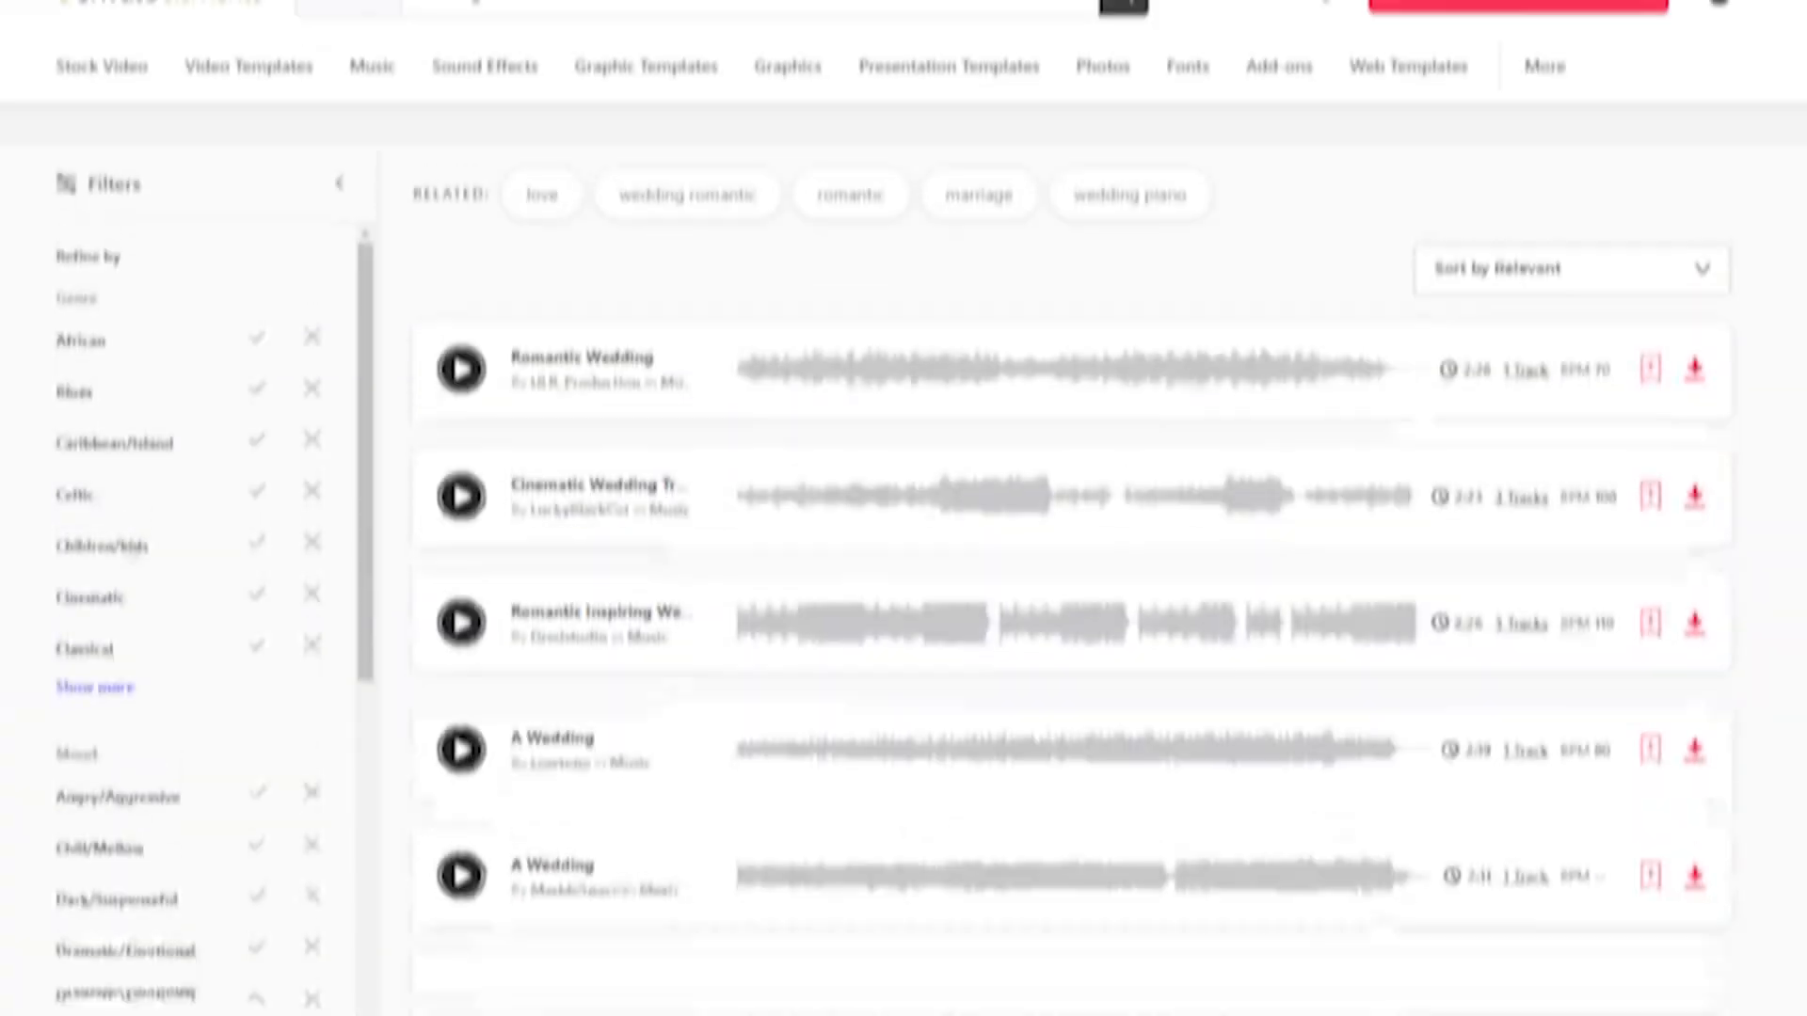
# Switch to Envato Elements, browse the wedding music results, and play the Clean Logo video template preview
pyautogui.scroll(-10, 1071, 580)
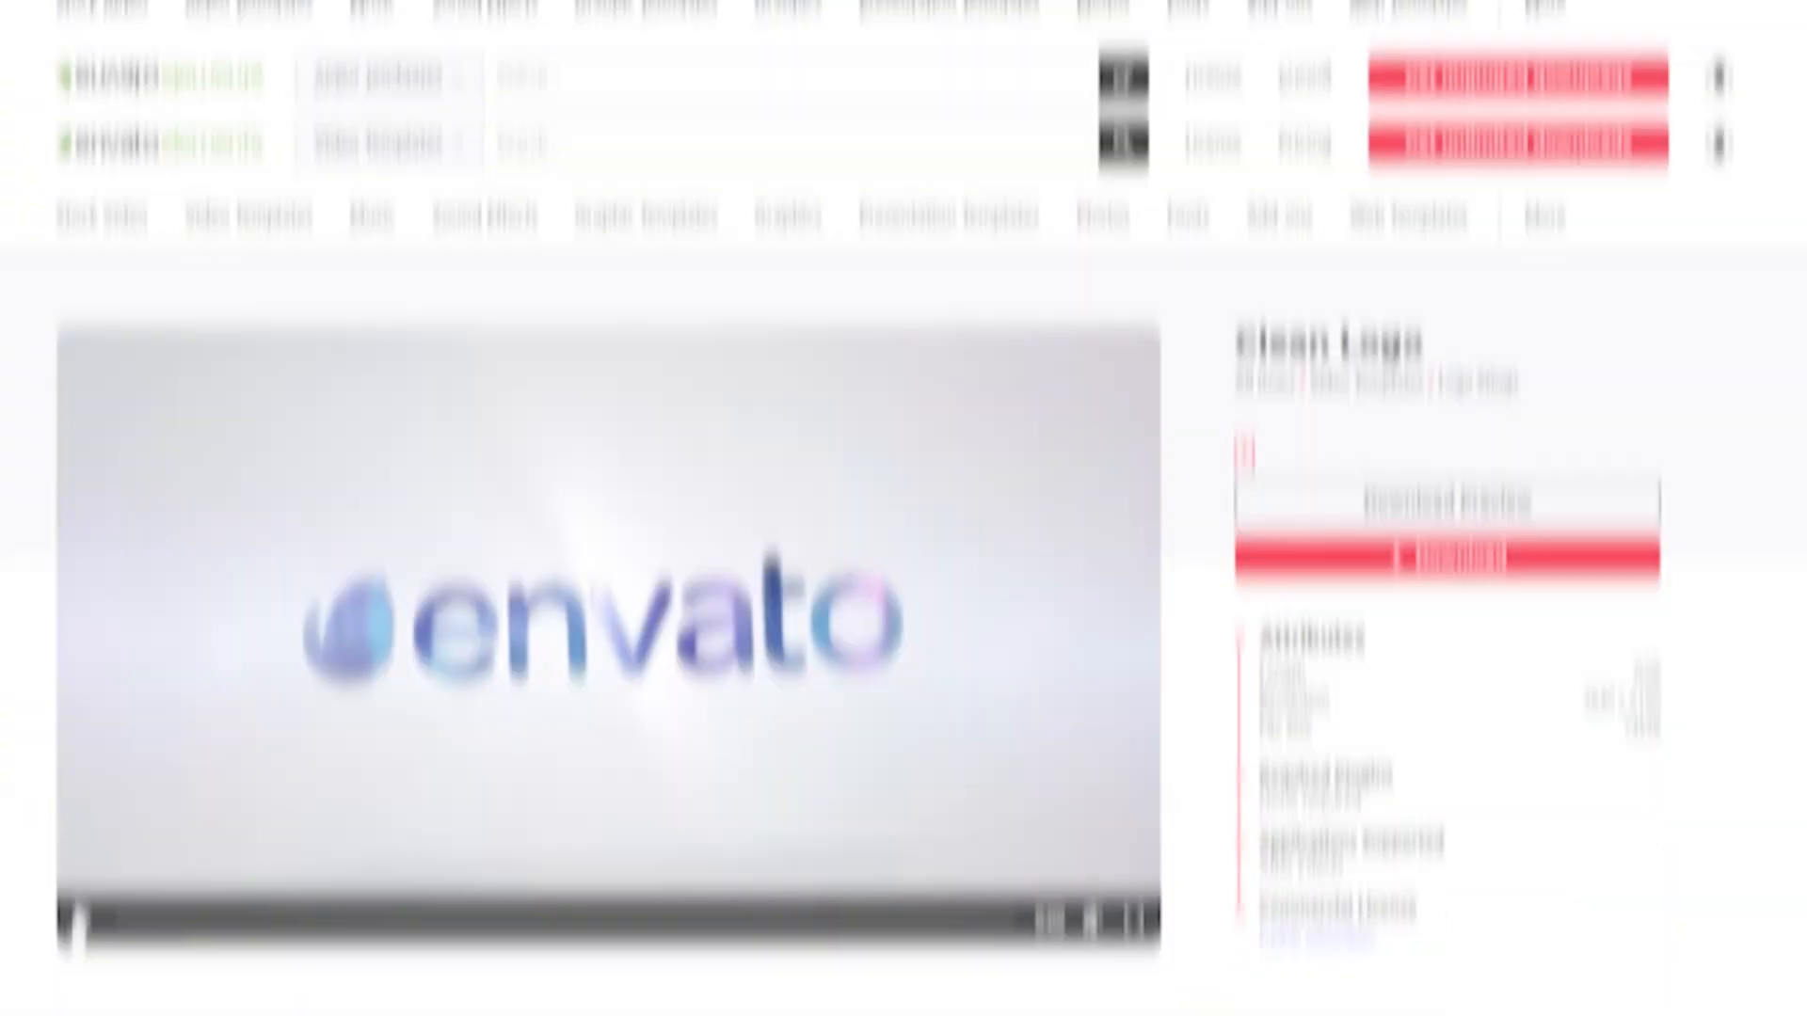
pyautogui.click(76, 815)
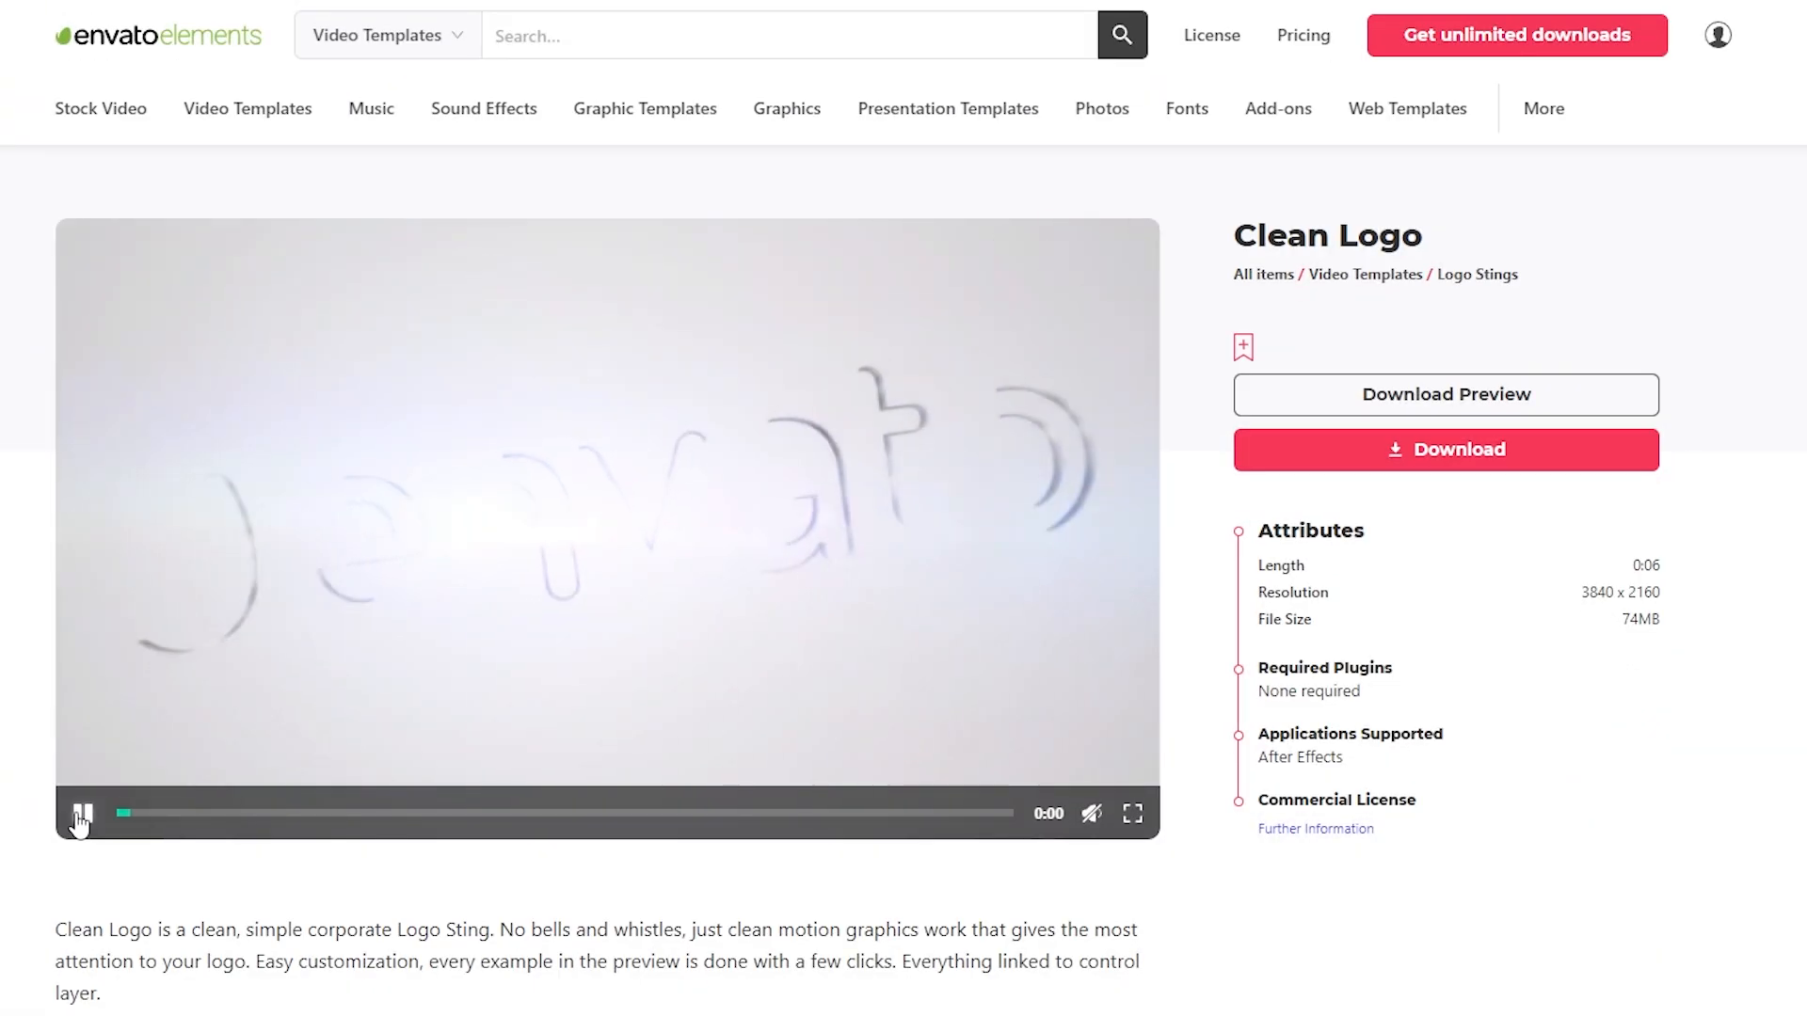